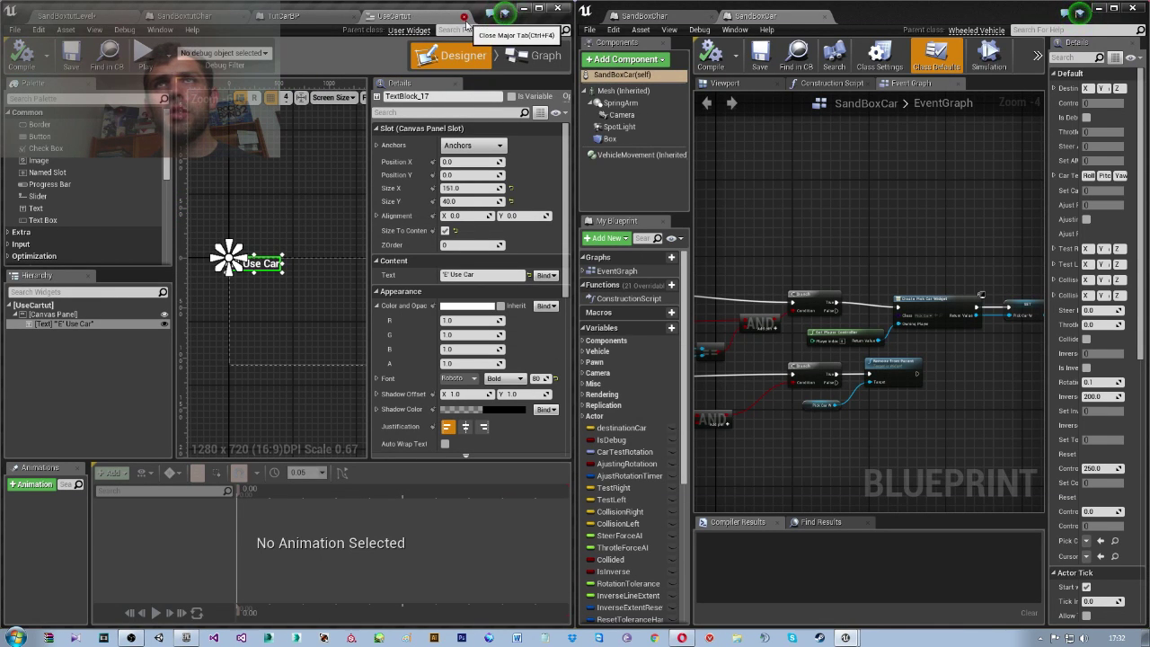
Close the UseCartut widget tab and bring up the SandBoxtutLevel scene view
{"action": "left_click", "coordinate": [464, 17]}
{"action": "scroll", "coordinate": [334, 225], "scroll_direction": "down", "scroll_amount": 4}
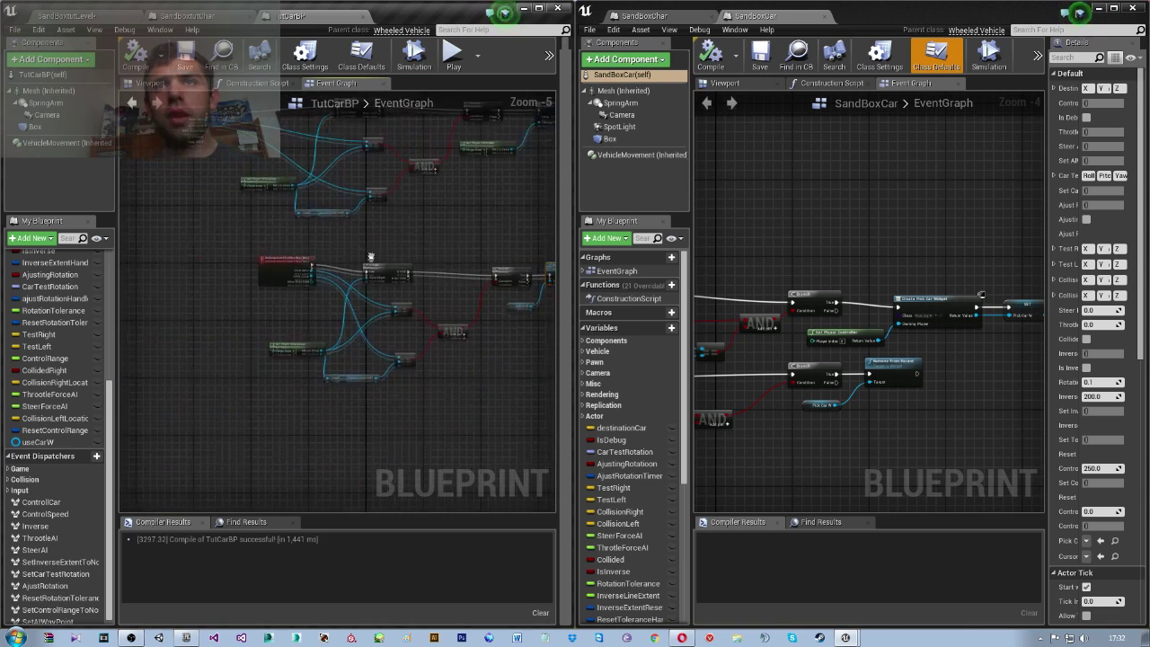
{"action": "scroll", "coordinate": [266, 316], "scroll_direction": "up", "scroll_amount": 5}
{"action": "scroll", "coordinate": [266, 315], "scroll_direction": "down", "scroll_amount": 4}
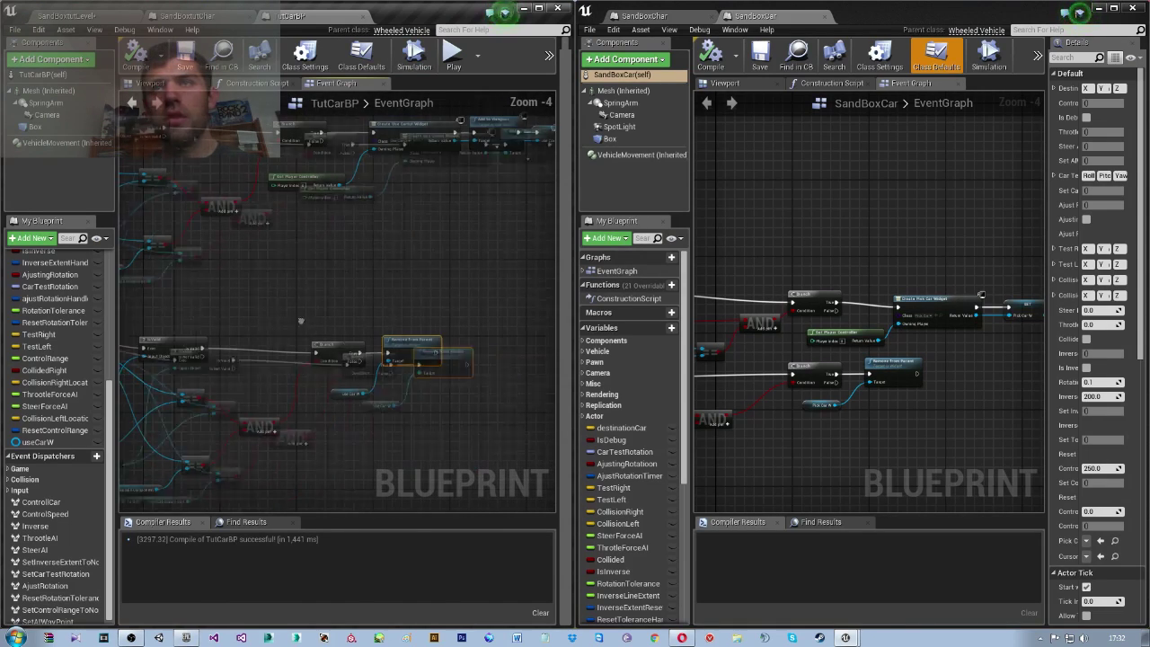
{"action": "left_click", "coordinate": [85, 15]}
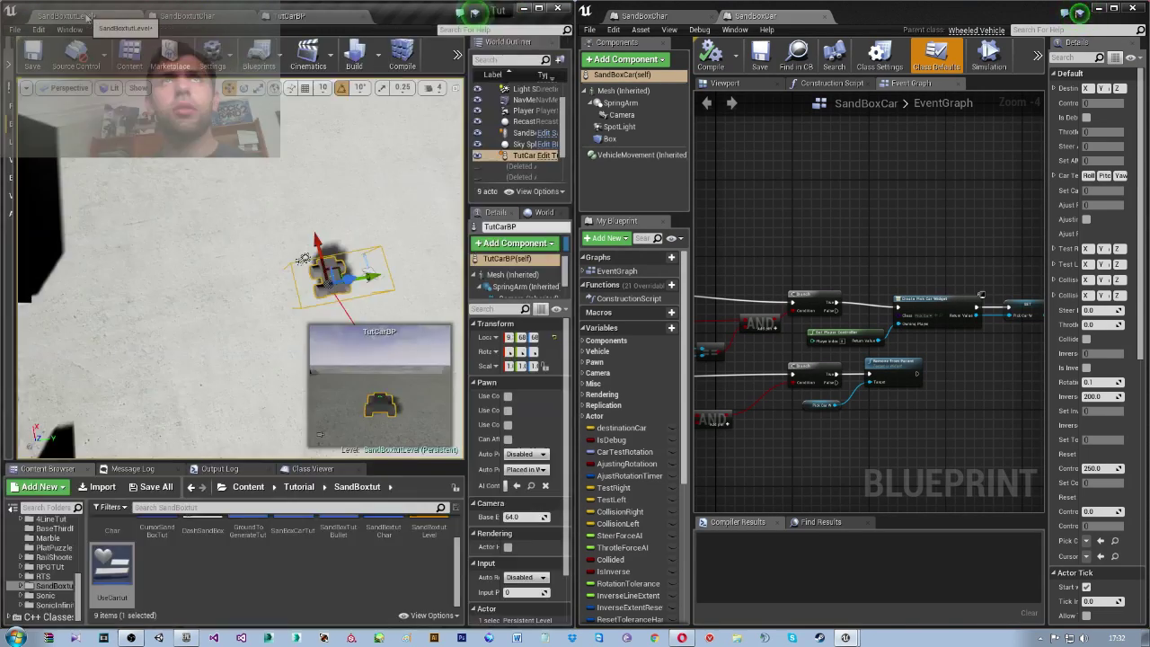
Run a Simulate test of the level, stop it, and open the SandBoxtutChar blueprint
{"action": "left_click", "coordinate": [457, 56]}
{"action": "left_click", "coordinate": [544, 77]}
{"action": "left_click", "coordinate": [595, 161]}
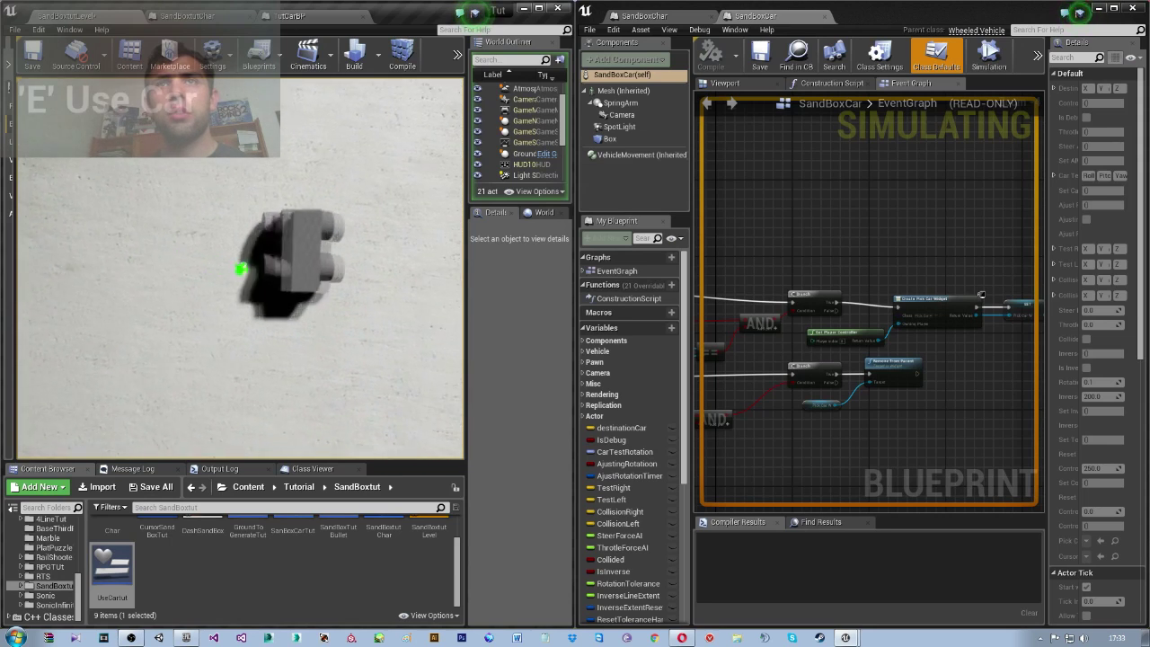
{"action": "key", "text": "Escape"}
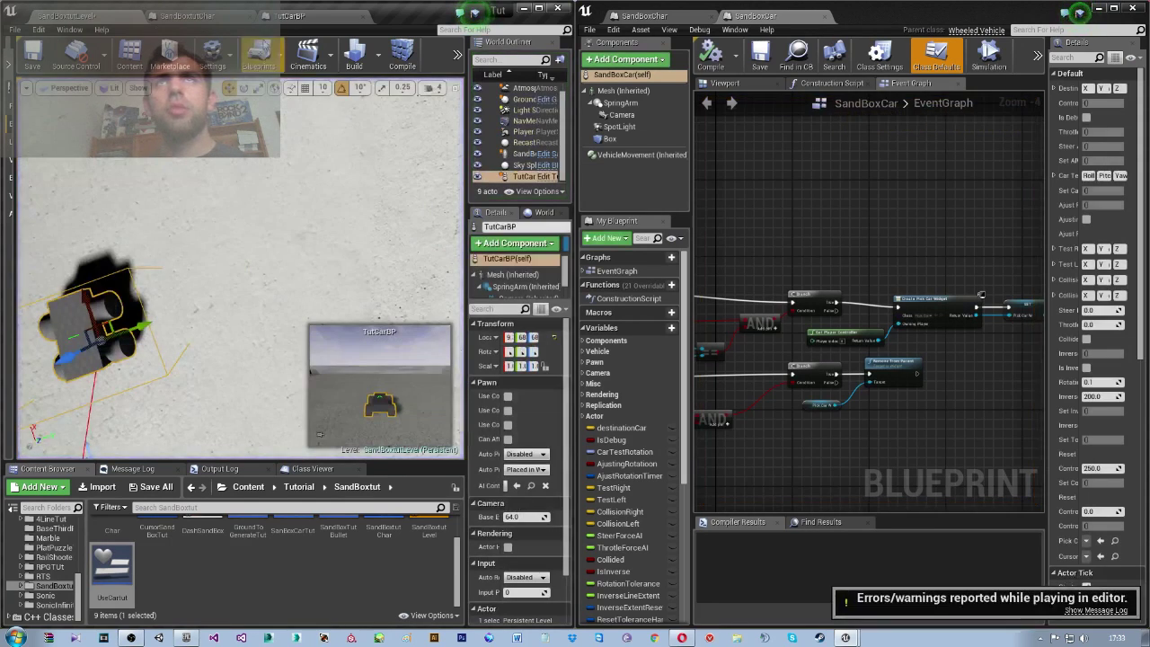
{"action": "left_click", "coordinate": [184, 16]}
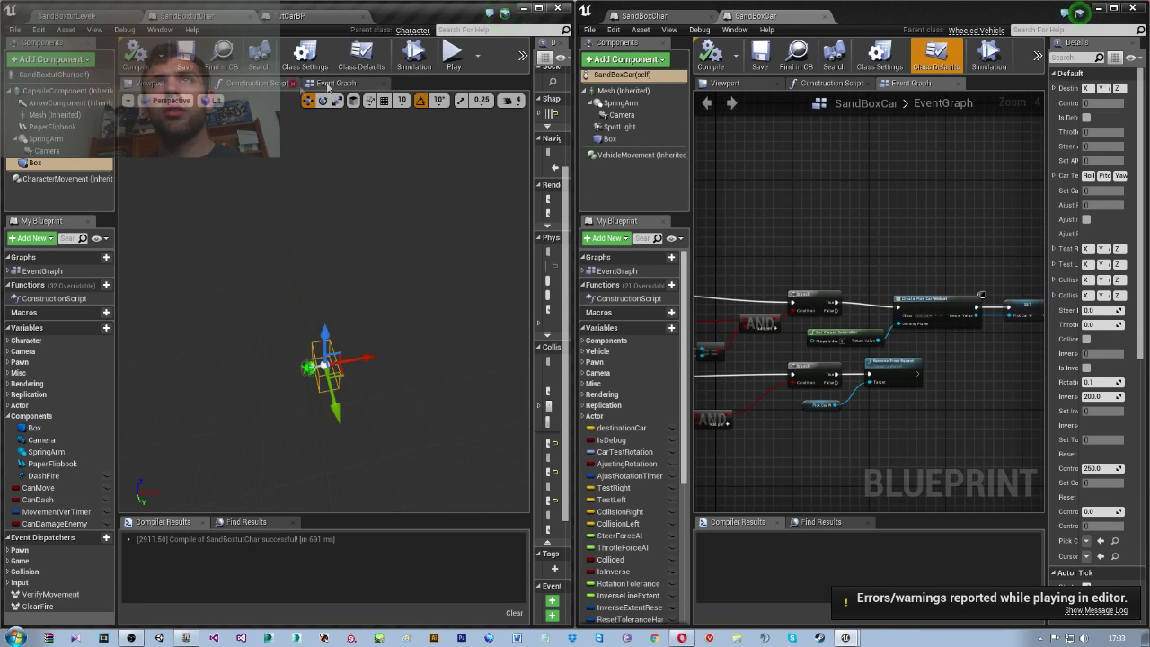
Show SandBoxtutChar's Event Graph, zoomed out
{"action": "left_click", "coordinate": [329, 84]}
{"action": "scroll", "coordinate": [354, 332], "scroll_direction": "down", "scroll_amount": 2}
{"action": "scroll", "coordinate": [352, 381], "scroll_direction": "down", "scroll_amount": 2}
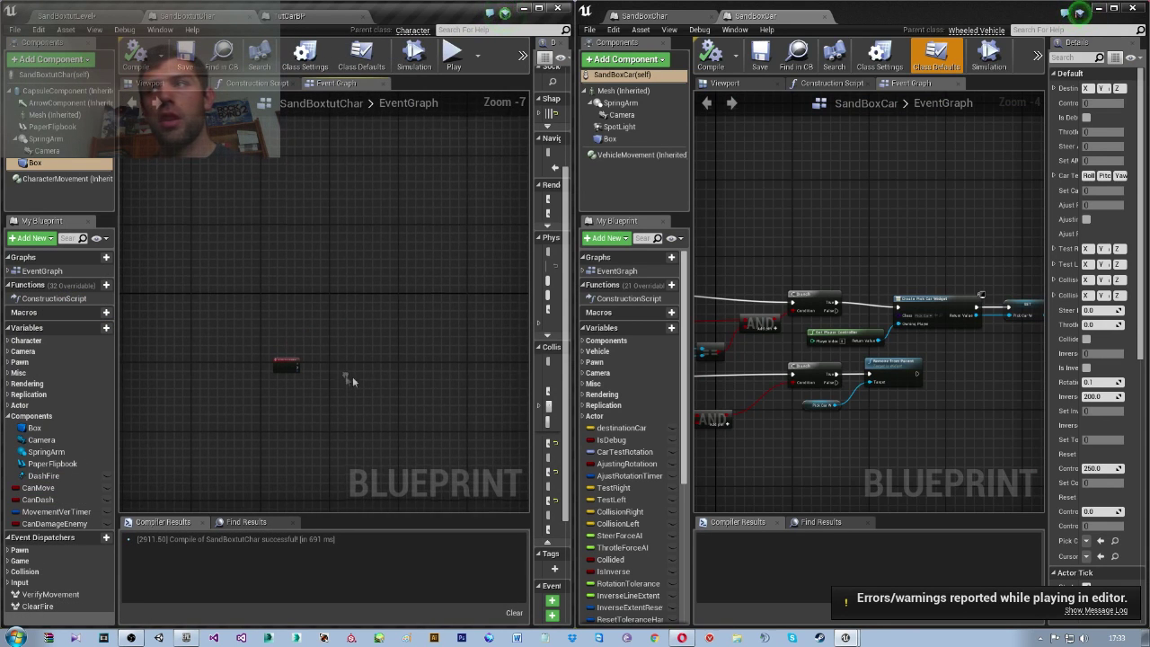
{"action": "right_click_drag", "start_coordinate": [865, 365], "coordinate": [937, 386]}
In the SandBoxChar graph, frame the Branch, Cast, Get Overlapping Actors and LENGTH nodes
{"action": "left_click", "coordinate": [654, 21]}
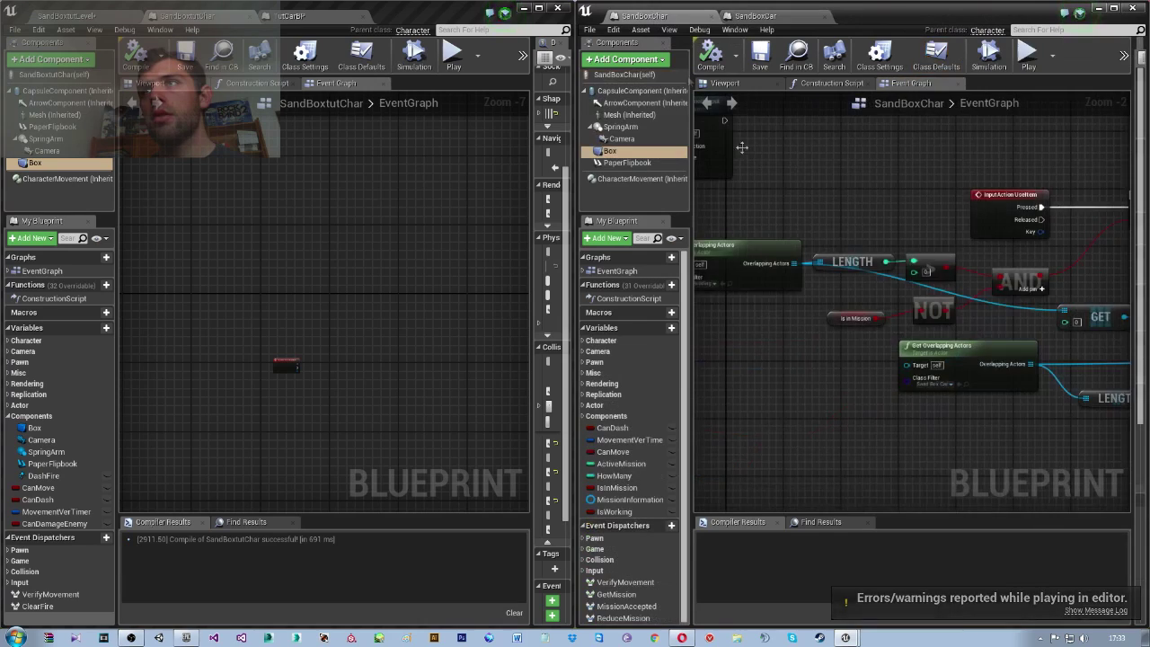
{"action": "scroll", "coordinate": [957, 396], "scroll_direction": "down", "scroll_amount": 2}
{"action": "scroll", "coordinate": [958, 396], "scroll_direction": "up", "scroll_amount": 2}
{"action": "scroll", "coordinate": [957, 396], "scroll_direction": "up", "scroll_amount": 1}
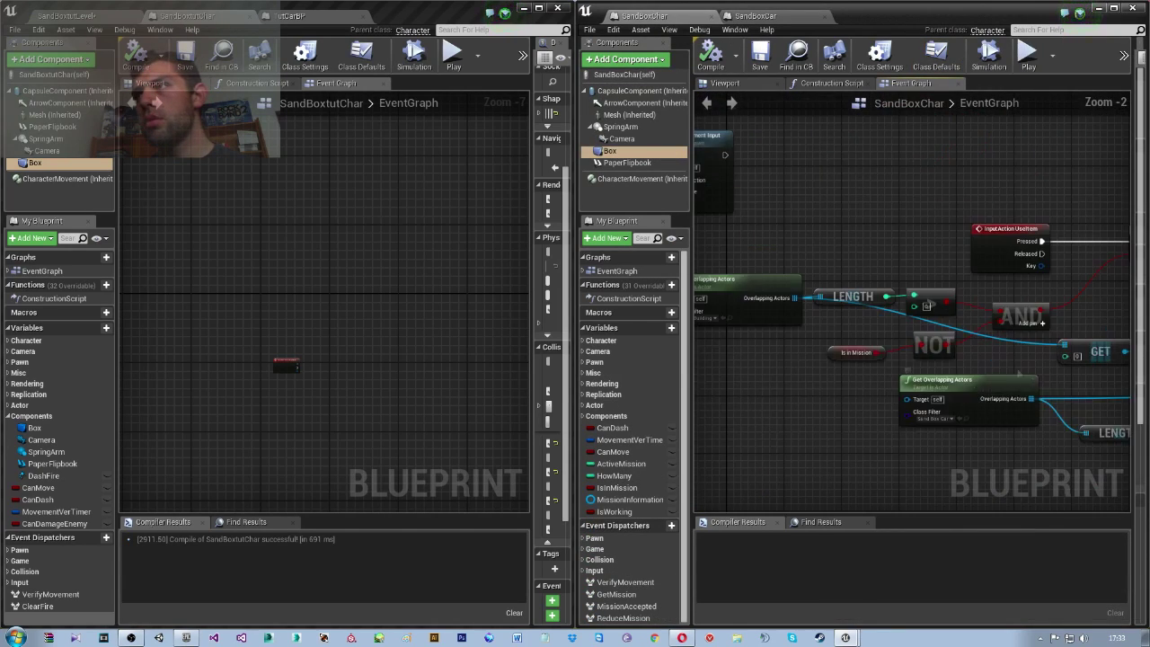
{"action": "scroll", "coordinate": [958, 397], "scroll_direction": "up", "scroll_amount": 1}
{"action": "mouse_move", "coordinate": [957, 396]}
{"action": "right_mouse_down"}
{"action": "mouse_move", "coordinate": [829, 381]}
{"action": "mouse_move", "coordinate": [1130, 345]}
{"action": "right_mouse_up"}
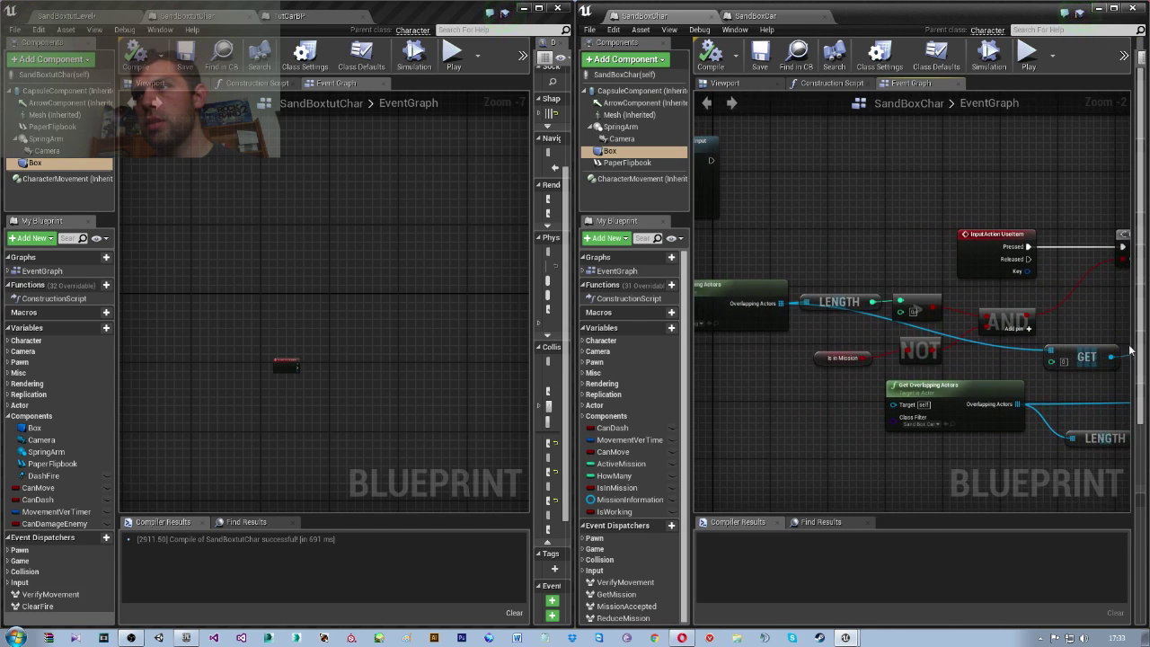
{"action": "mouse_move", "coordinate": [915, 352]}
{"action": "right_mouse_down"}
{"action": "mouse_move", "coordinate": [1018, 358]}
{"action": "mouse_move", "coordinate": [958, 347]}
{"action": "right_mouse_up"}
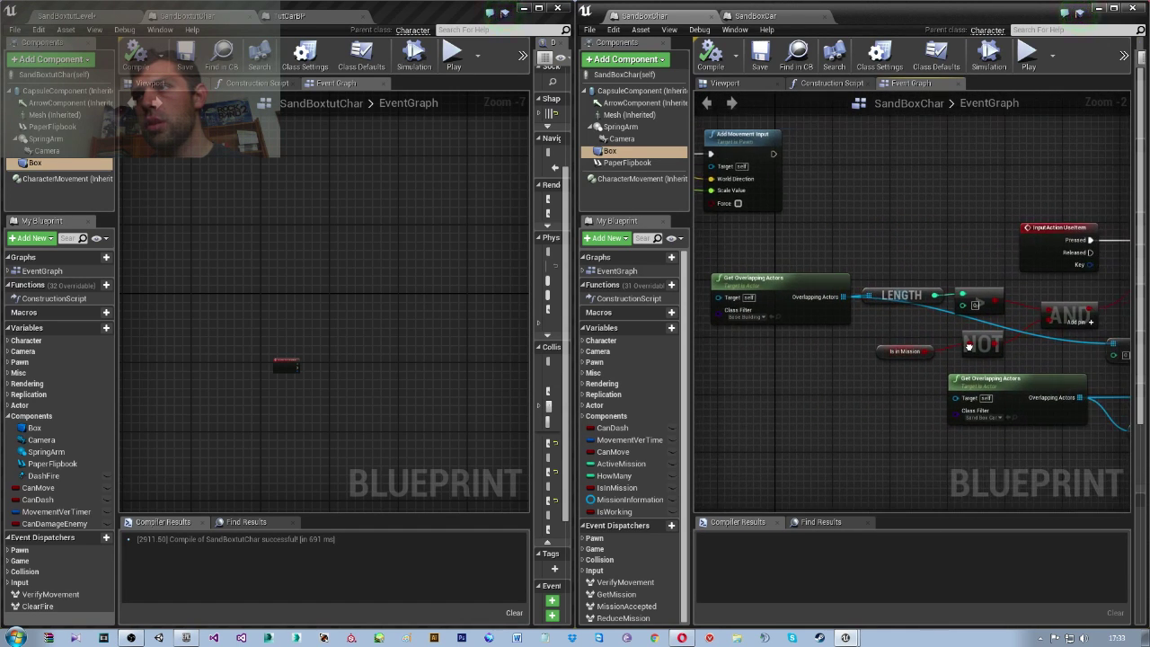
{"action": "mouse_move", "coordinate": [943, 340]}
{"action": "left_mouse_down"}
{"action": "mouse_move", "coordinate": [812, 269]}
{"action": "mouse_move", "coordinate": [1055, 366]}
{"action": "left_mouse_up"}
{"action": "right_click_drag", "start_coordinate": [1112, 357], "coordinate": [789, 381]}
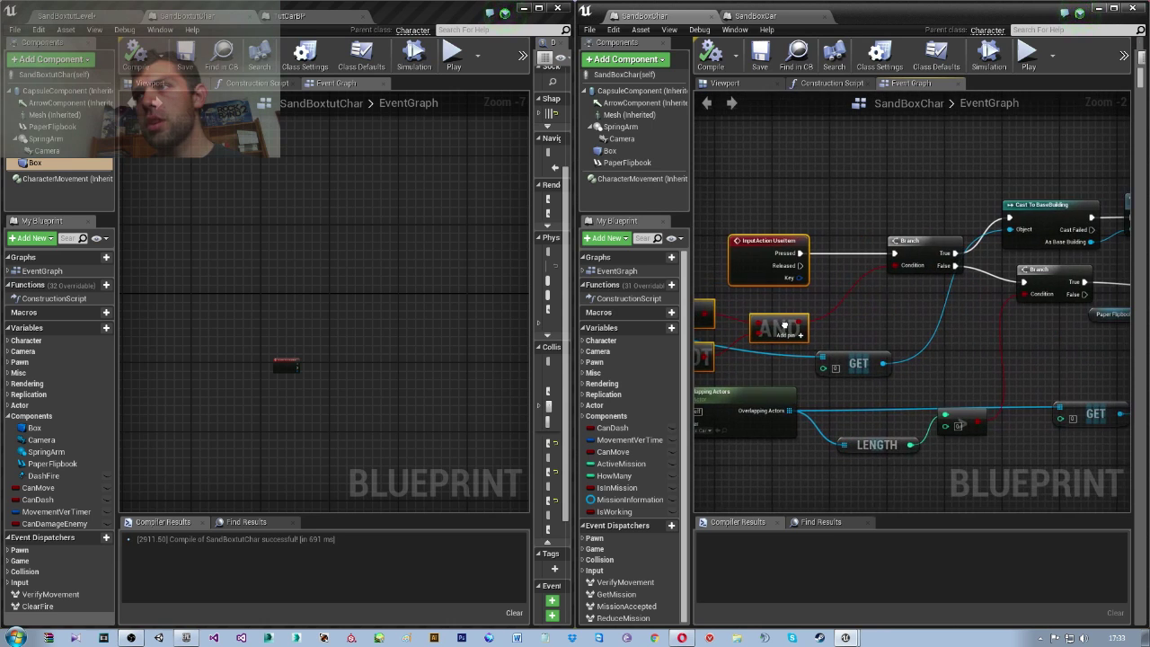
Select the Get Overlapping Actors node and zoom in on the InputAction UseItem event
{"action": "left_click", "coordinate": [791, 381]}
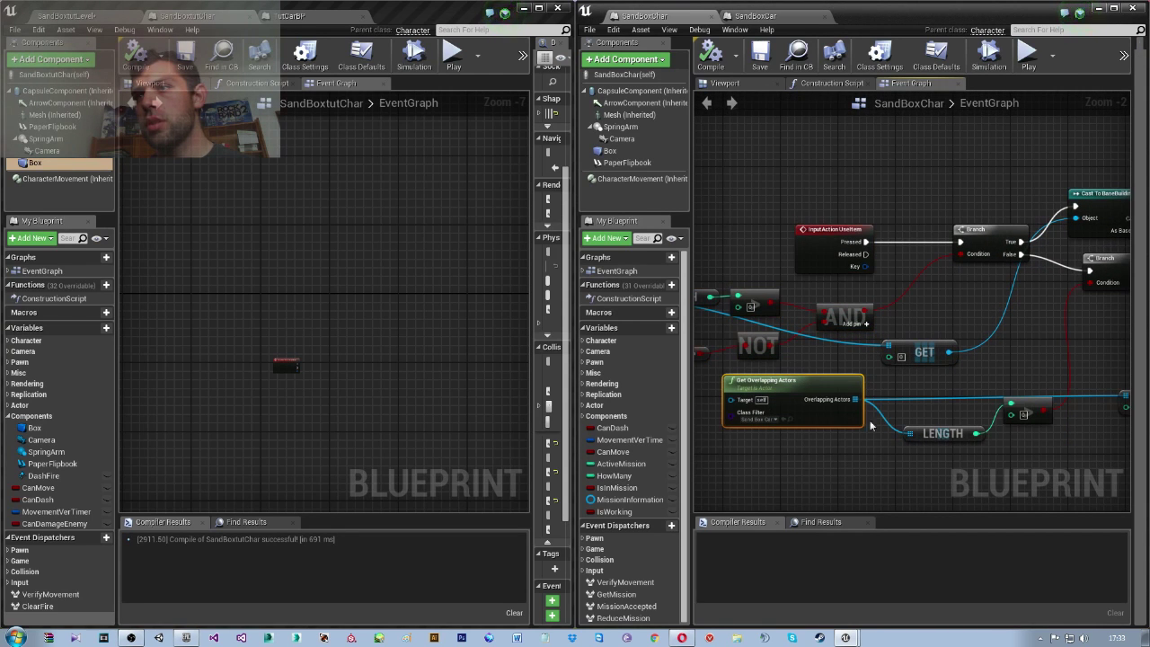
{"action": "scroll", "coordinate": [358, 320], "scroll_direction": "up", "scroll_amount": 2}
{"action": "scroll", "coordinate": [320, 325], "scroll_direction": "up", "scroll_amount": 2}
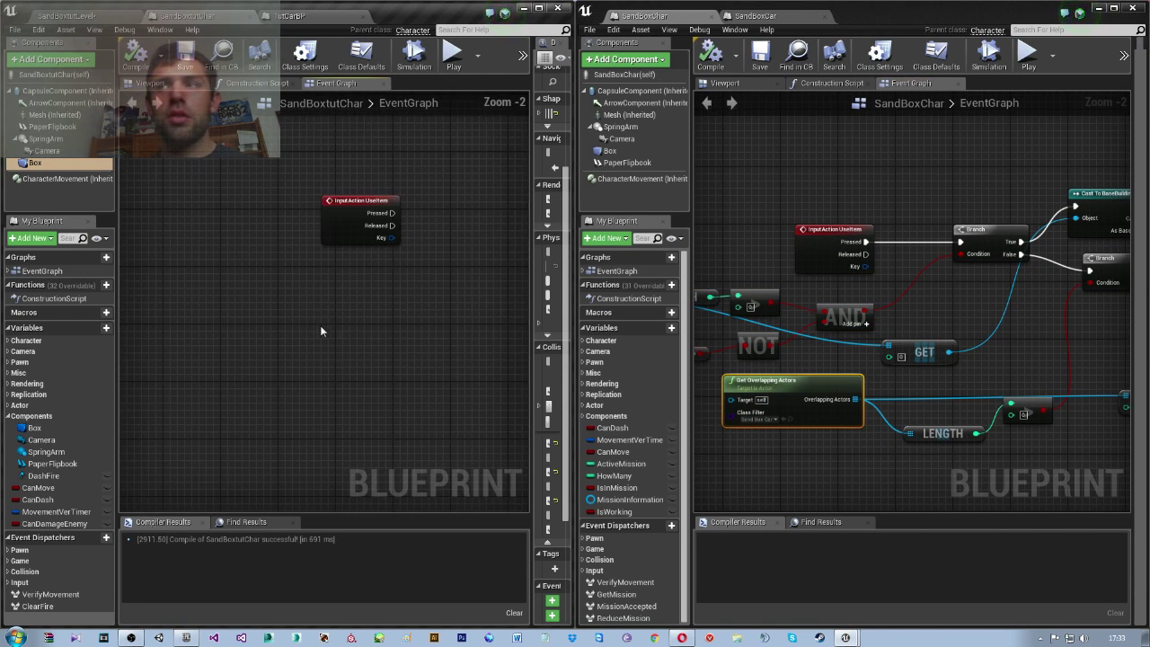
{"action": "scroll", "coordinate": [336, 383], "scroll_direction": "up", "scroll_amount": 1}
Add a Get Overlapping Actors (Box) node and search 'sandbox' in its Class Filter
{"action": "right_click", "coordinate": [333, 357]}
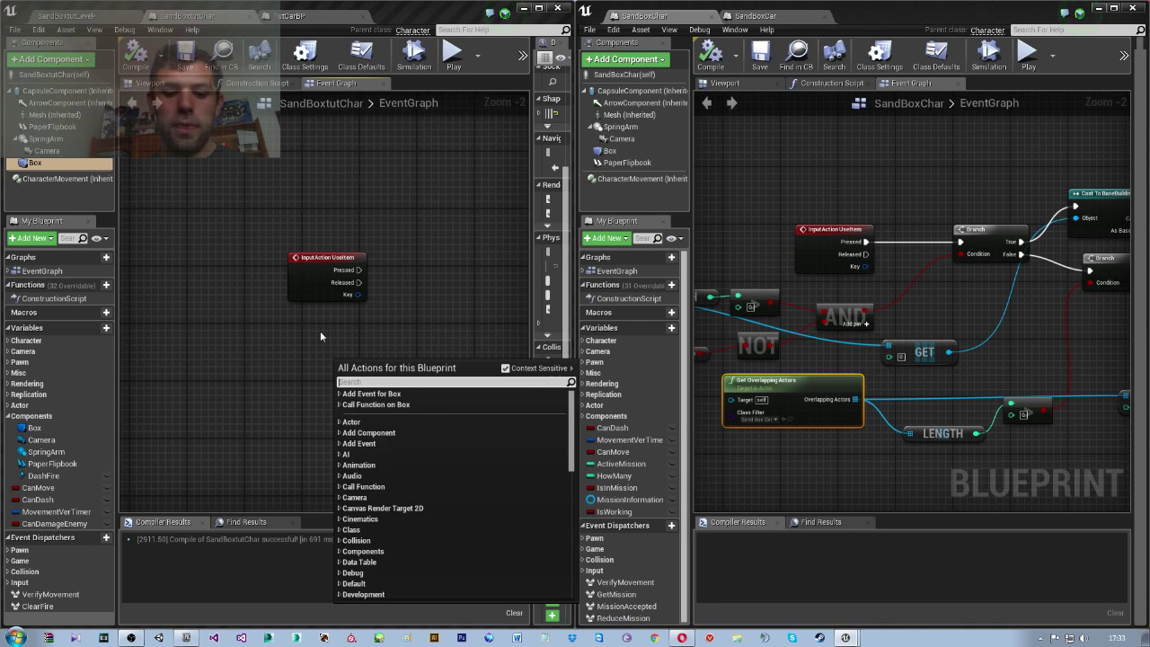
{"action": "type", "text": "get overl"}
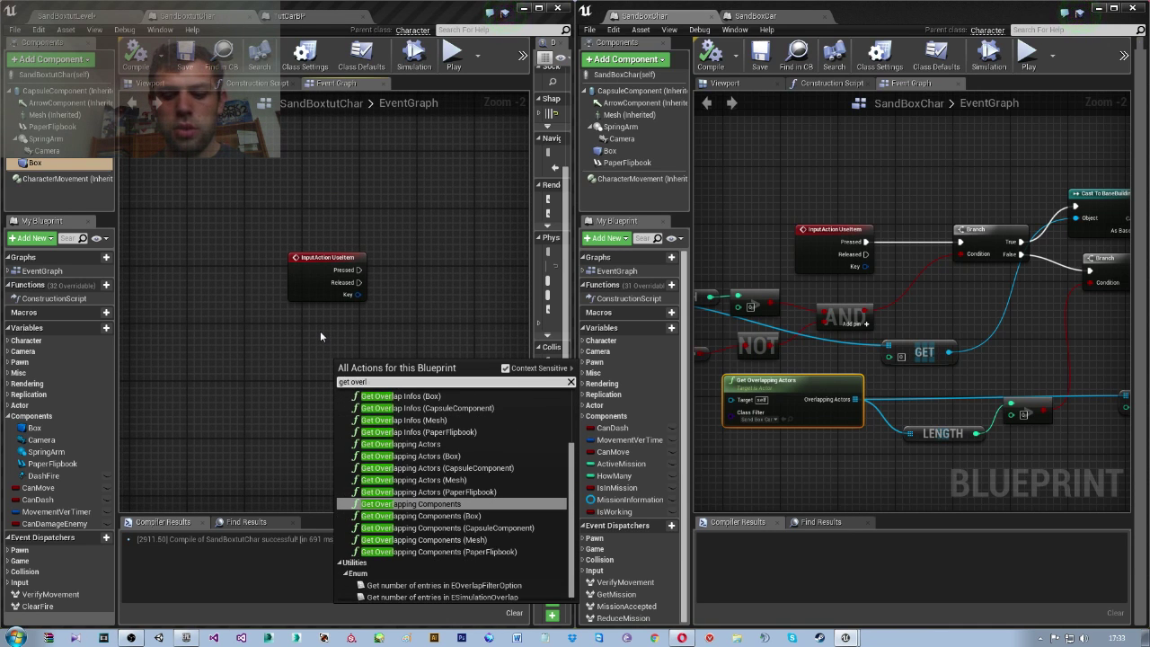
{"action": "type", "text": "ap"}
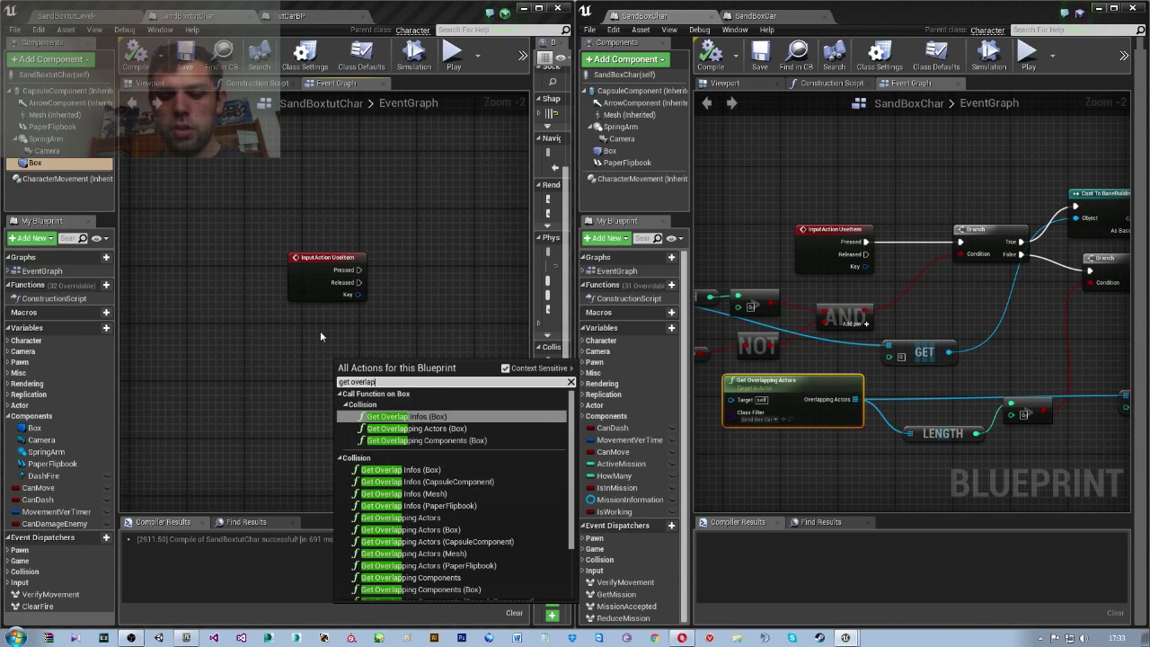
{"action": "type", "text": "o"}
{"action": "key", "text": "BackSpace"}
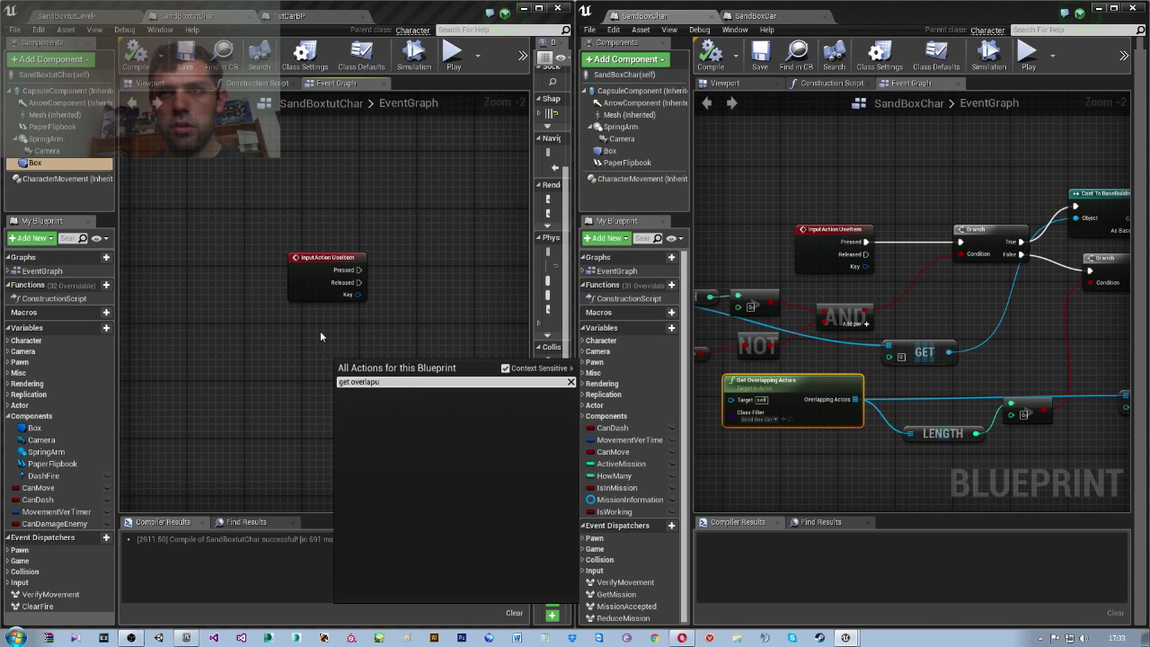
{"action": "key", "text": "Down"}
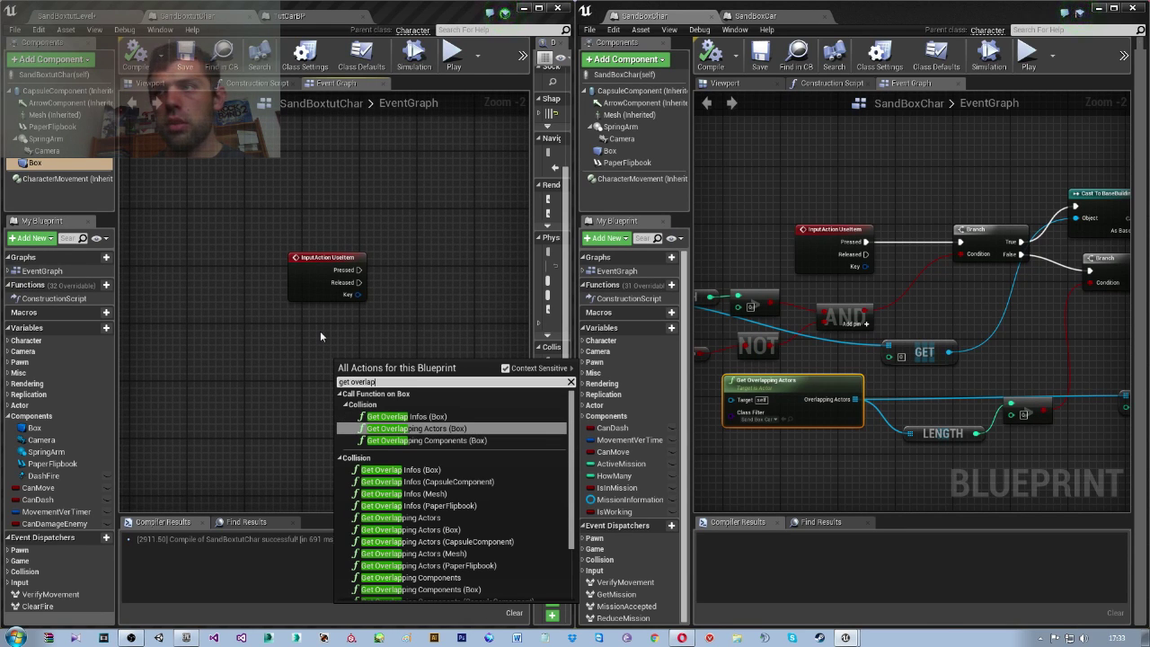
{"action": "key", "text": "Return"}
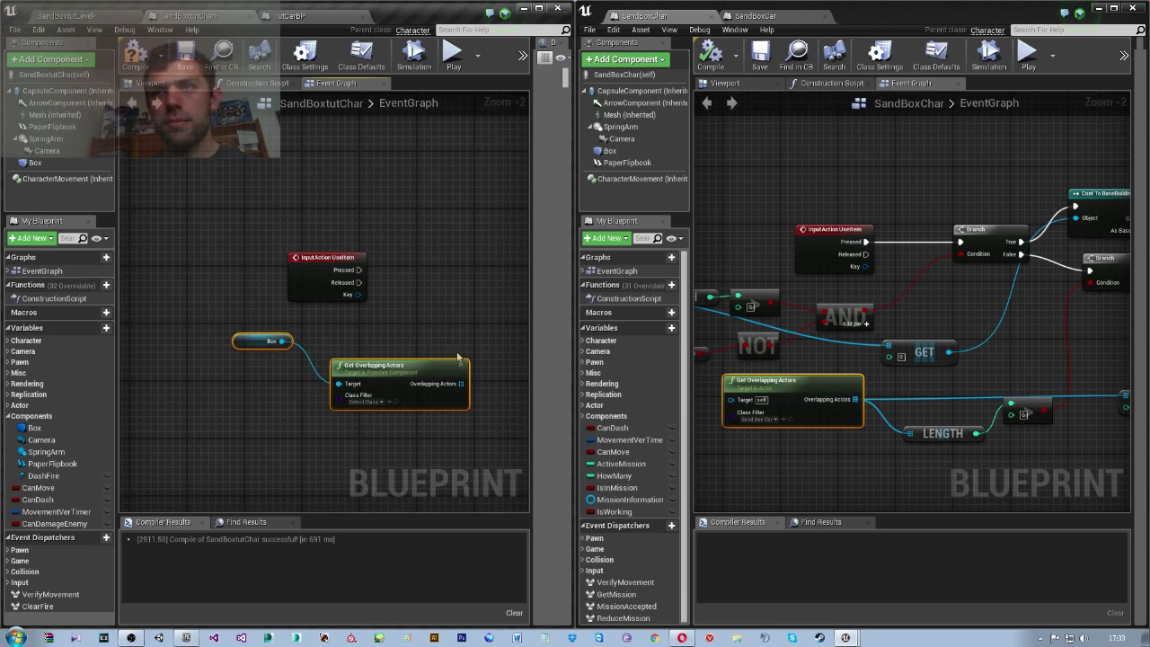
{"action": "right_click_drag", "start_coordinate": [460, 359], "coordinate": [348, 374]}
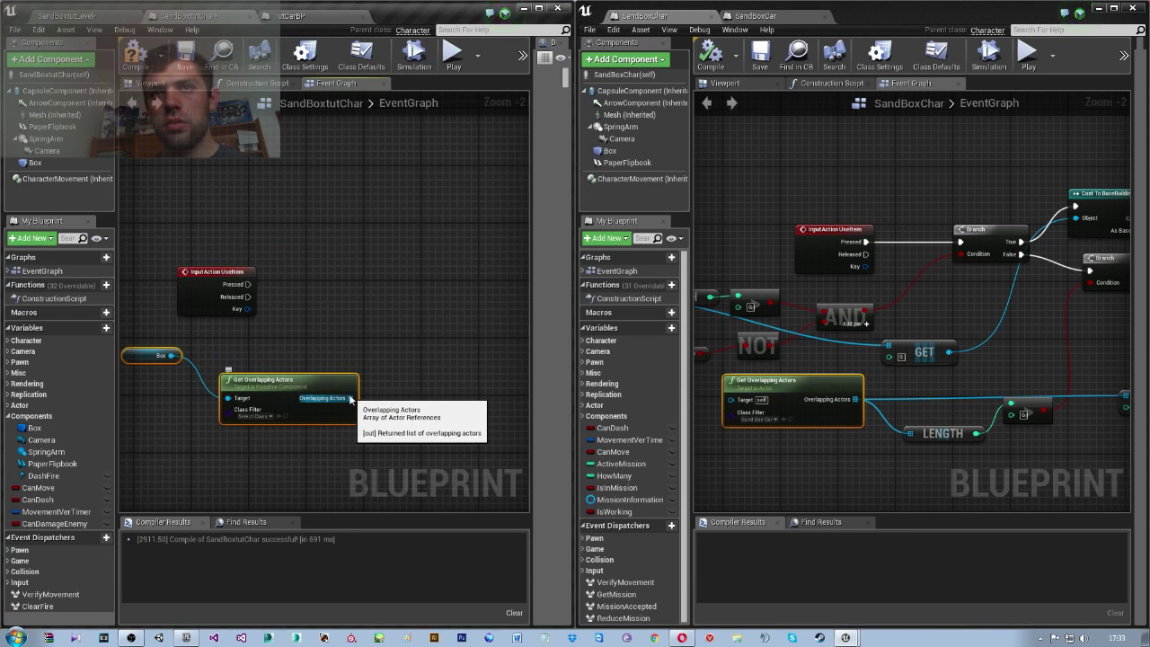
{"action": "left_click", "coordinate": [248, 414]}
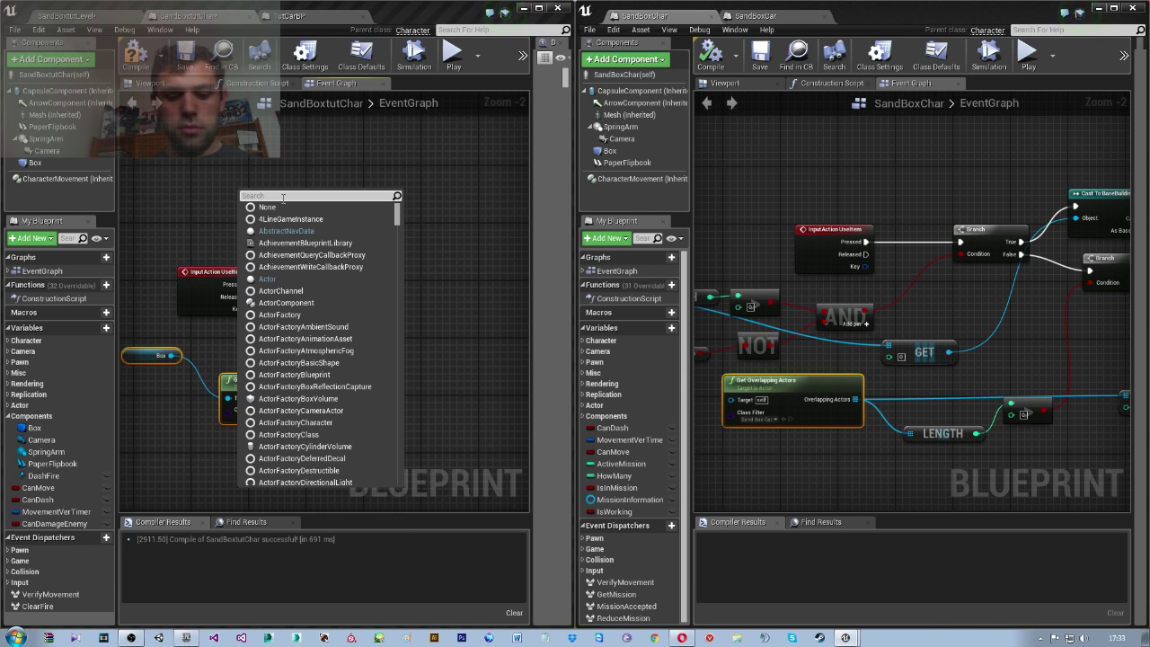
{"action": "type", "text": "sandbo"}
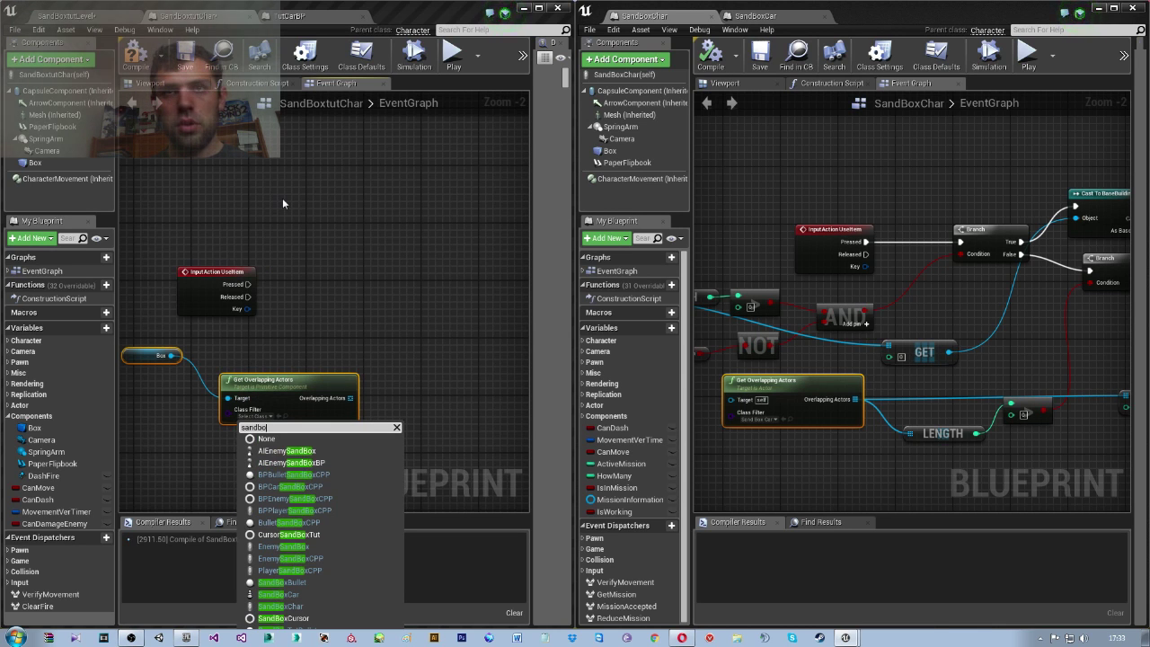
{"action": "type", "text": "x"}
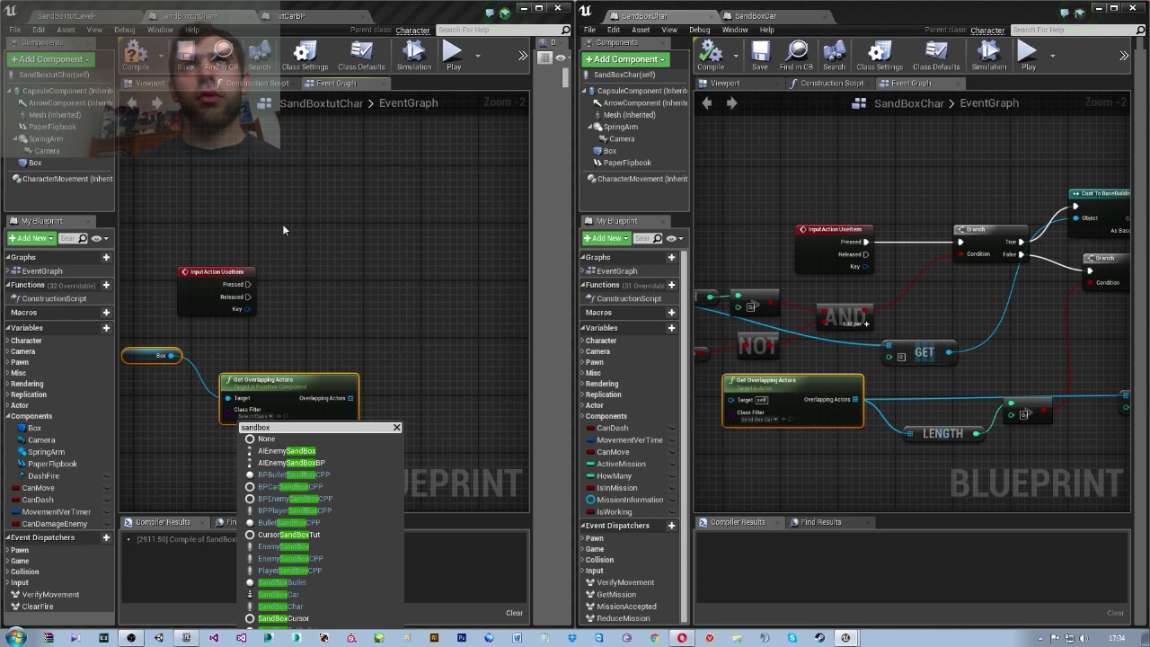
Switch to the TutCarBP event graph and look over its top row of nodes
{"action": "left_click", "coordinate": [316, 22]}
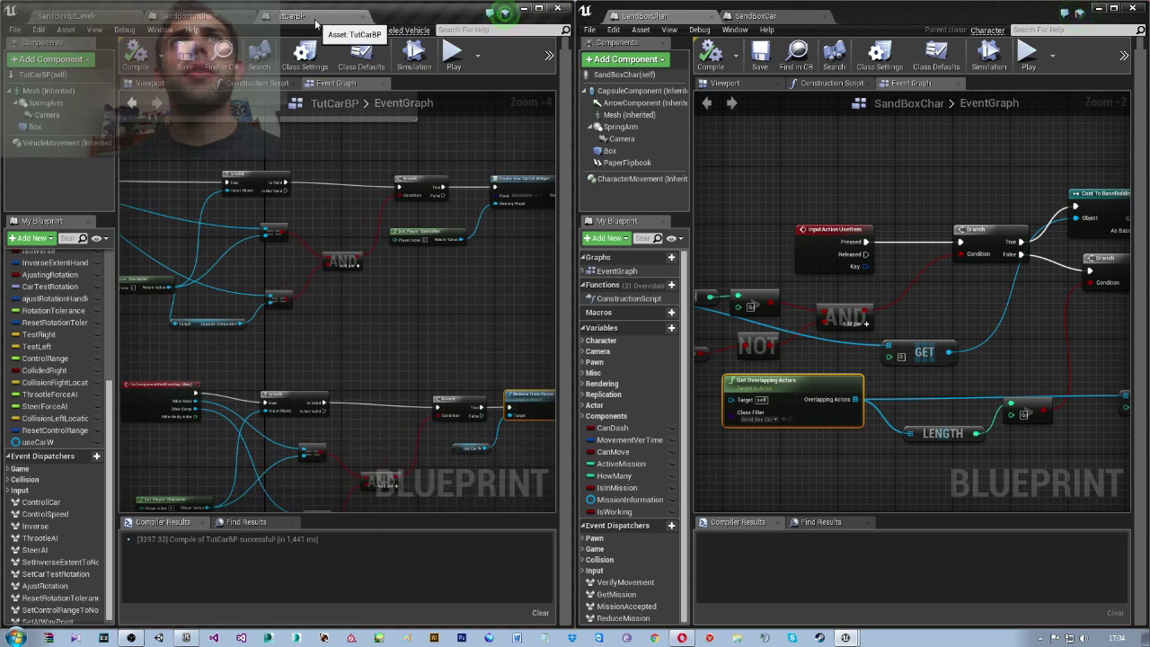
{"action": "scroll", "coordinate": [472, 377], "scroll_direction": "down", "scroll_amount": 2}
{"action": "scroll", "coordinate": [473, 377], "scroll_direction": "down", "scroll_amount": 2}
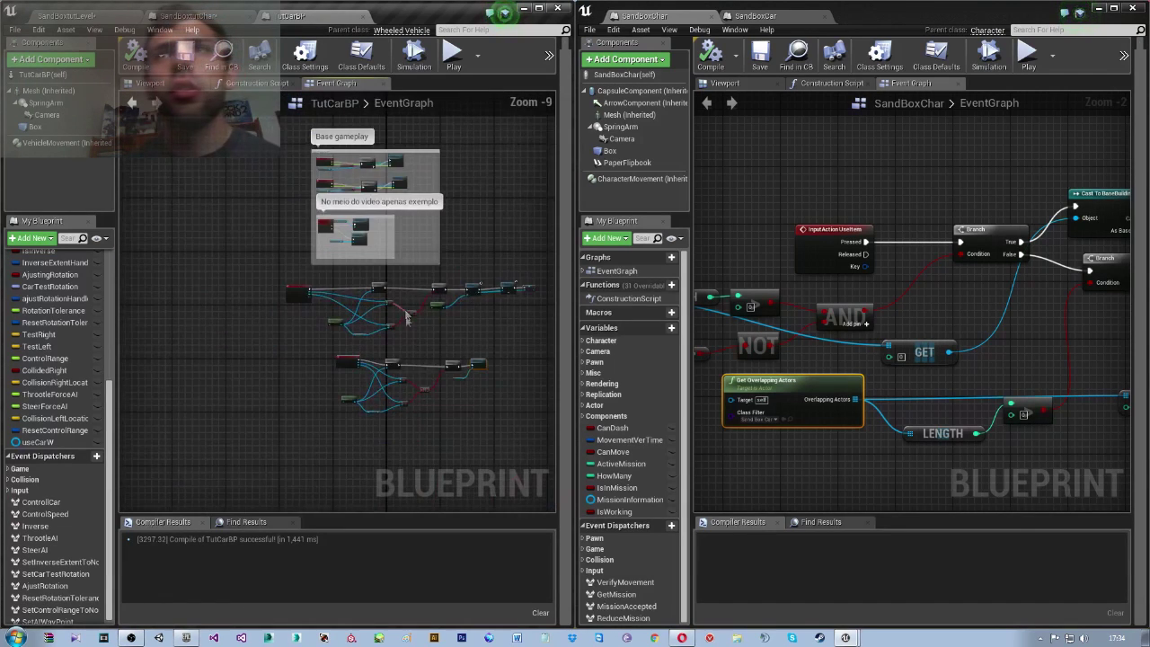
{"action": "scroll", "coordinate": [472, 377], "scroll_direction": "down", "scroll_amount": 1}
{"action": "left_click_drag", "start_coordinate": [256, 279], "coordinate": [221, 256]}
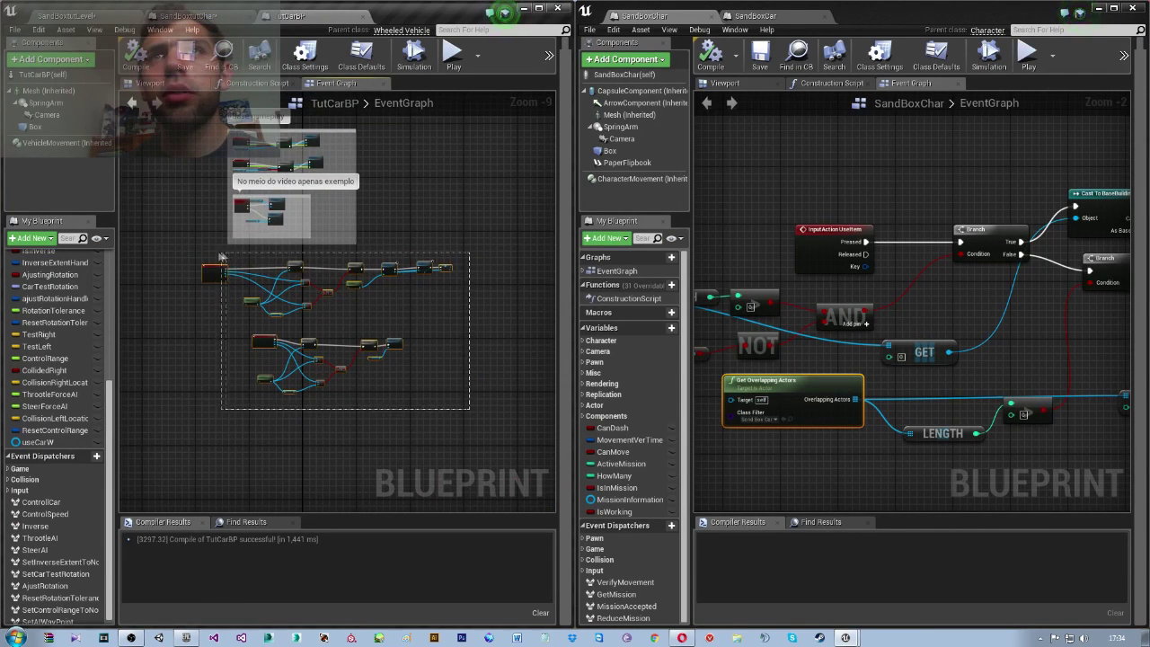
{"action": "scroll", "coordinate": [285, 283], "scroll_direction": "up", "scroll_amount": 4}
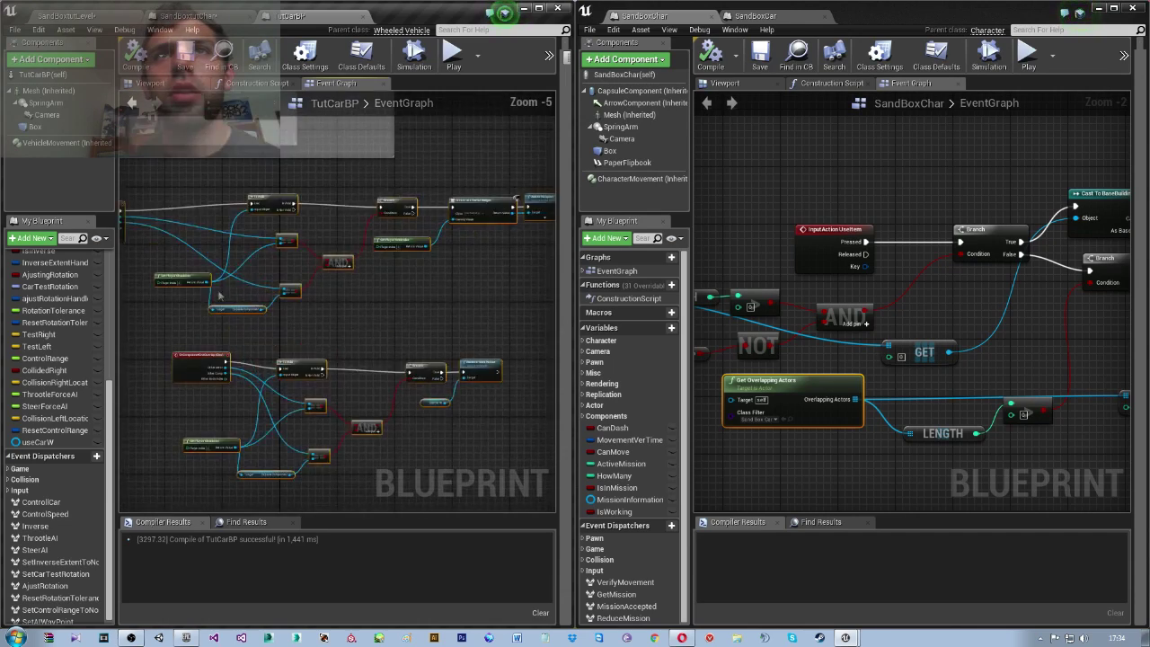
{"action": "mouse_move", "coordinate": [159, 305]}
{"action": "right_mouse_down"}
{"action": "mouse_move", "coordinate": [337, 345]}
{"action": "mouse_move", "coordinate": [446, 392]}
{"action": "right_mouse_up"}
Move the event node up-left and frame the nodes beneath the comment boxes
{"action": "scroll", "coordinate": [360, 382], "scroll_direction": "down", "scroll_amount": 1}
{"action": "scroll", "coordinate": [342, 377], "scroll_direction": "down", "scroll_amount": 1}
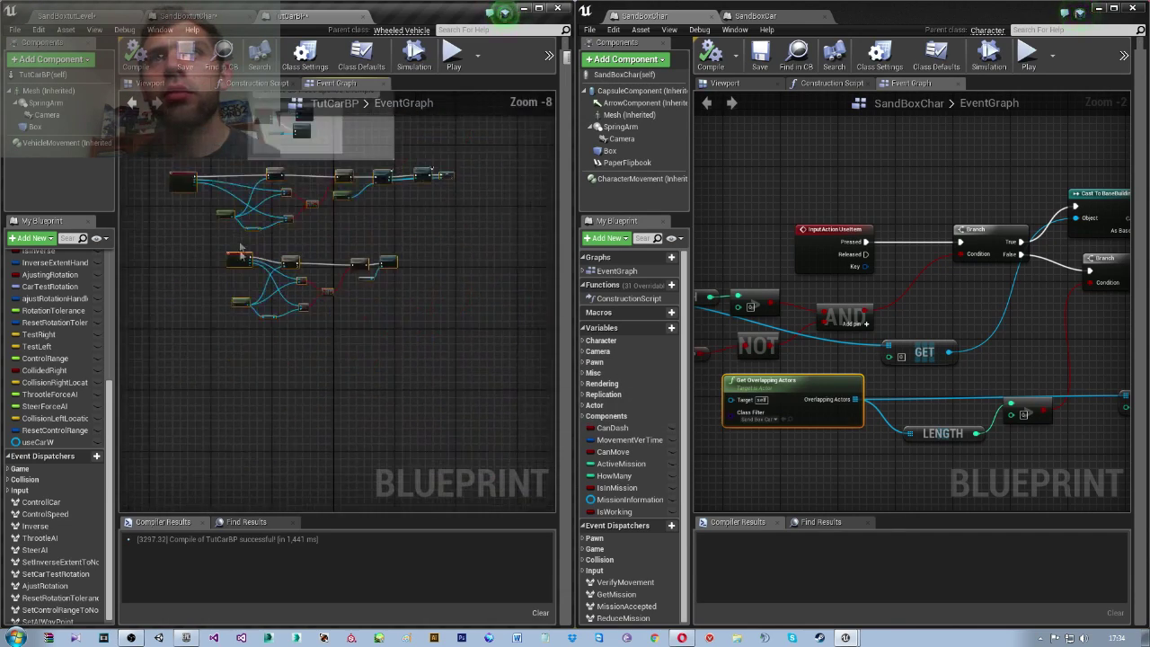
{"action": "scroll", "coordinate": [324, 375], "scroll_direction": "down", "scroll_amount": 1}
{"action": "left_click_drag", "start_coordinate": [325, 376], "coordinate": [221, 338]}
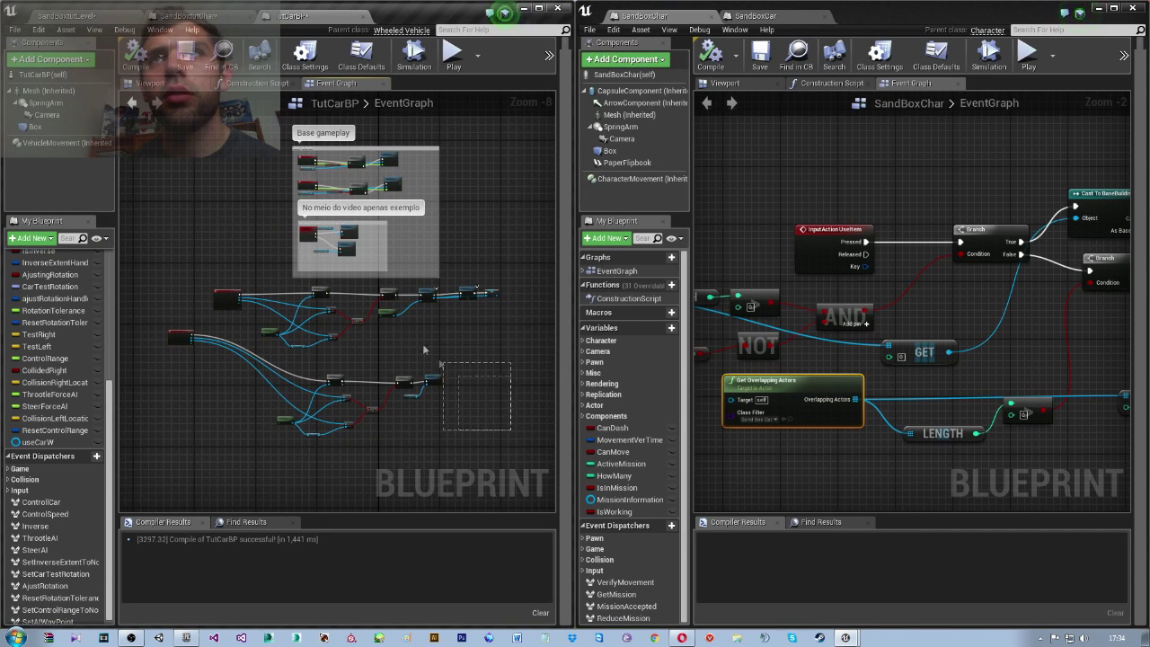
{"action": "scroll", "coordinate": [268, 287], "scroll_direction": "down", "scroll_amount": 1}
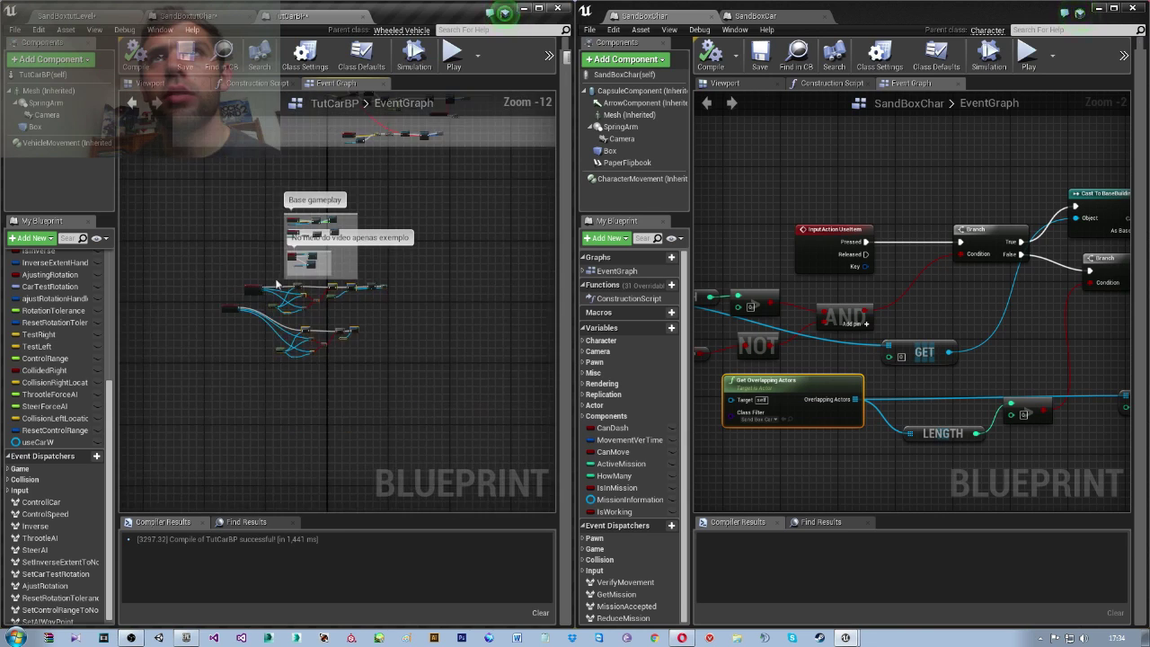
{"action": "mouse_move", "coordinate": [268, 288]}
{"action": "right_mouse_down"}
{"action": "mouse_move", "coordinate": [289, 350]}
{"action": "mouse_move", "coordinate": [282, 326]}
{"action": "right_mouse_up"}
{"action": "scroll", "coordinate": [289, 349], "scroll_direction": "down", "scroll_amount": 3}
{"action": "scroll", "coordinate": [302, 367], "scroll_direction": "up", "scroll_amount": 4}
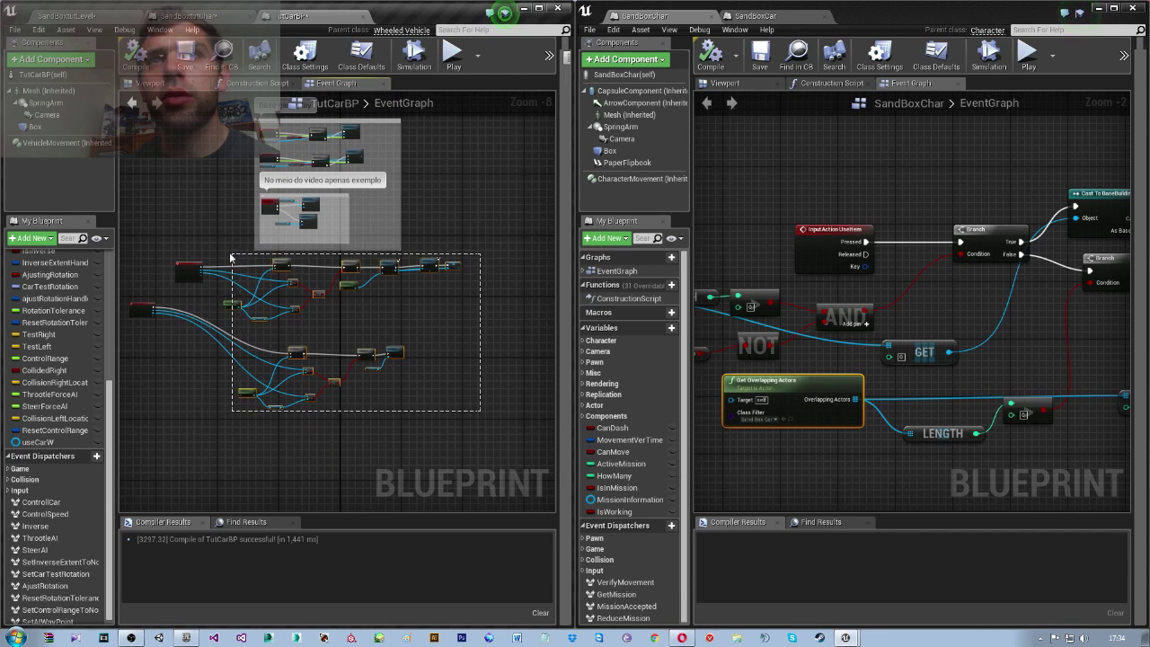
Delete the loose nodes below the comment boxes and the two leftover red nodes
{"action": "left_click_drag", "start_coordinate": [481, 410], "coordinate": [231, 258]}
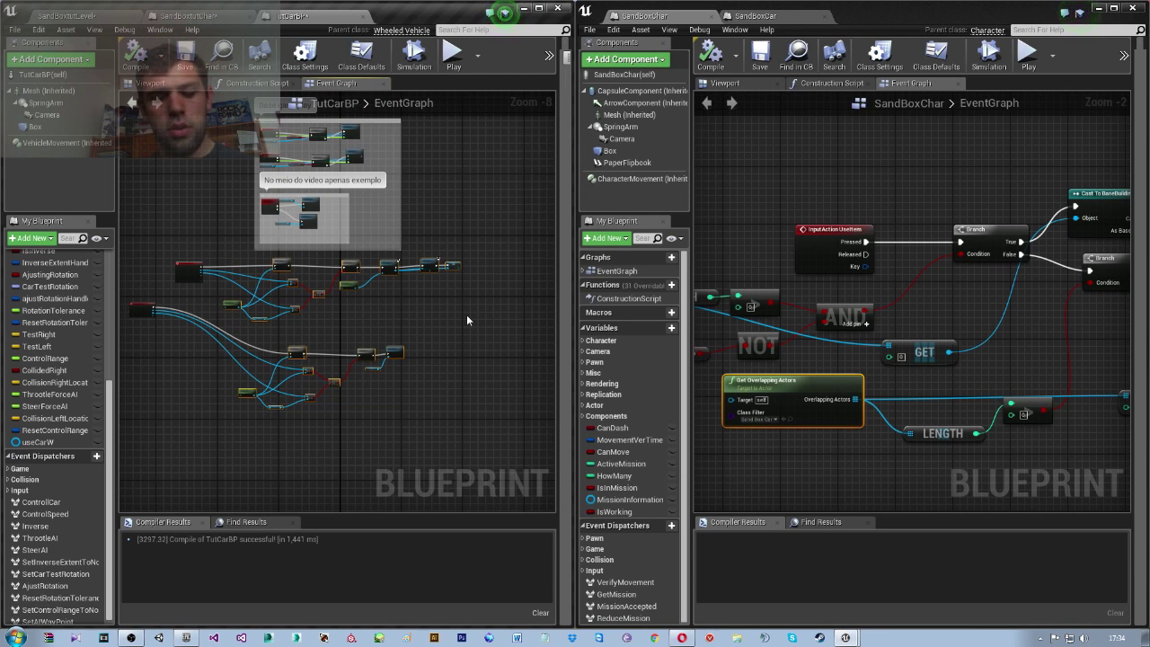
{"action": "key", "text": "Delete"}
{"action": "right_click_drag", "start_coordinate": [289, 304], "coordinate": [351, 392]}
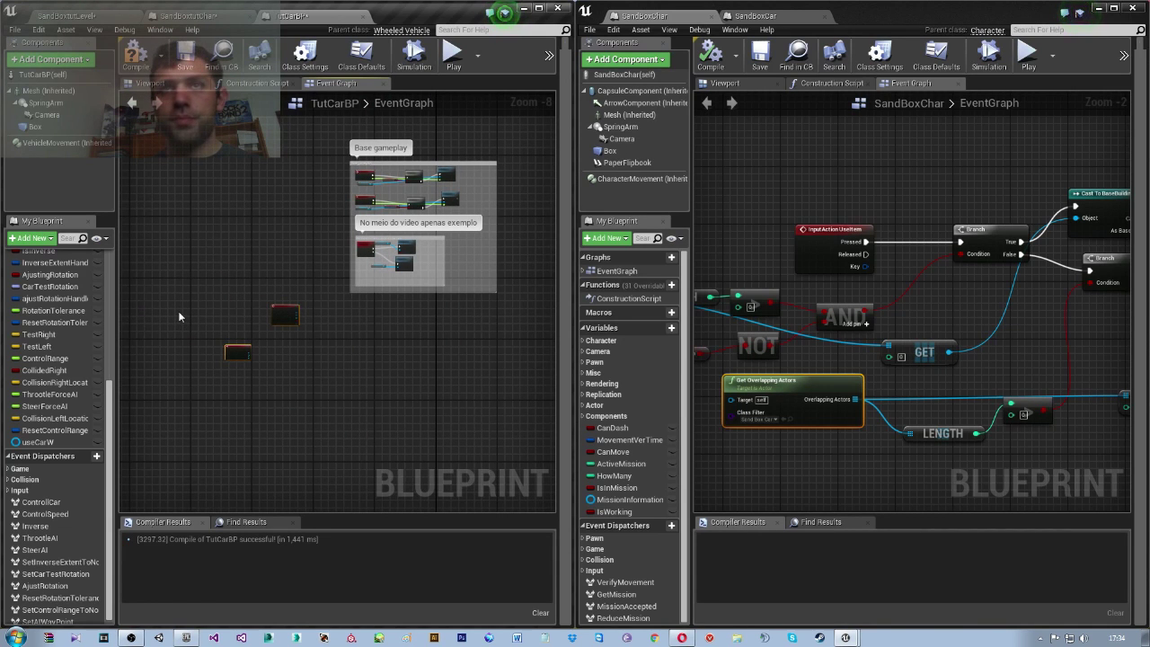
{"action": "key", "text": "Delete"}
Save and compile the stripped-down TutCarBP blueprint
{"action": "scroll", "coordinate": [327, 279], "scroll_direction": "up", "scroll_amount": 1}
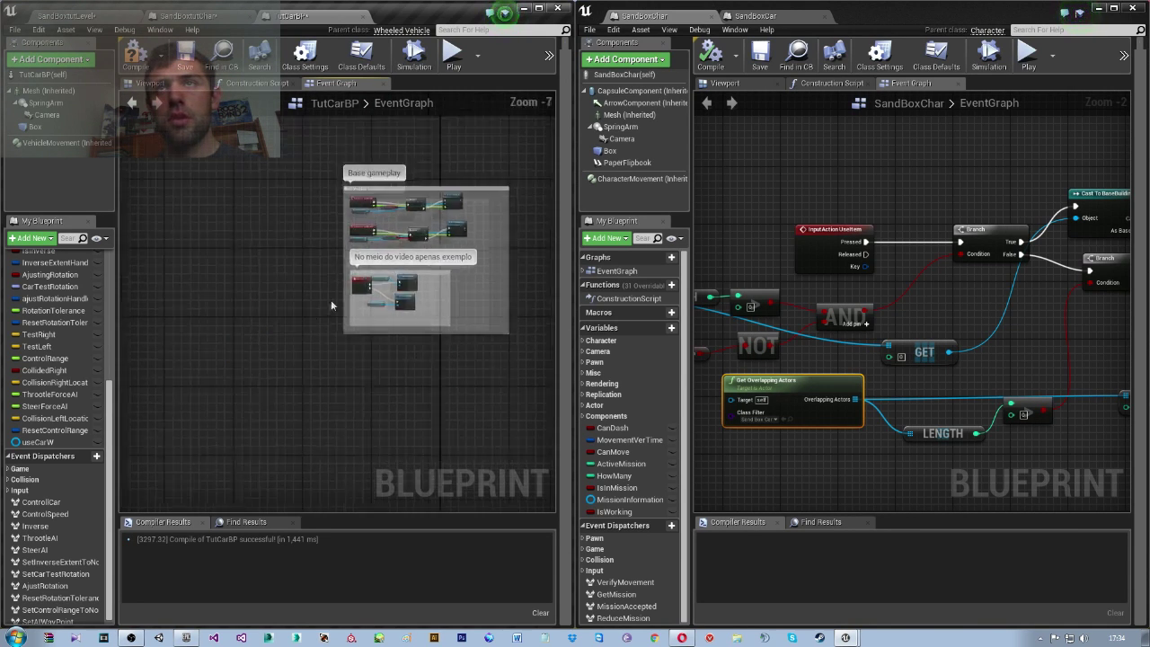
{"action": "scroll", "coordinate": [331, 299], "scroll_direction": "up", "scroll_amount": 1}
{"action": "scroll", "coordinate": [324, 256], "scroll_direction": "up", "scroll_amount": 2}
{"action": "scroll", "coordinate": [282, 339], "scroll_direction": "down", "scroll_amount": 2}
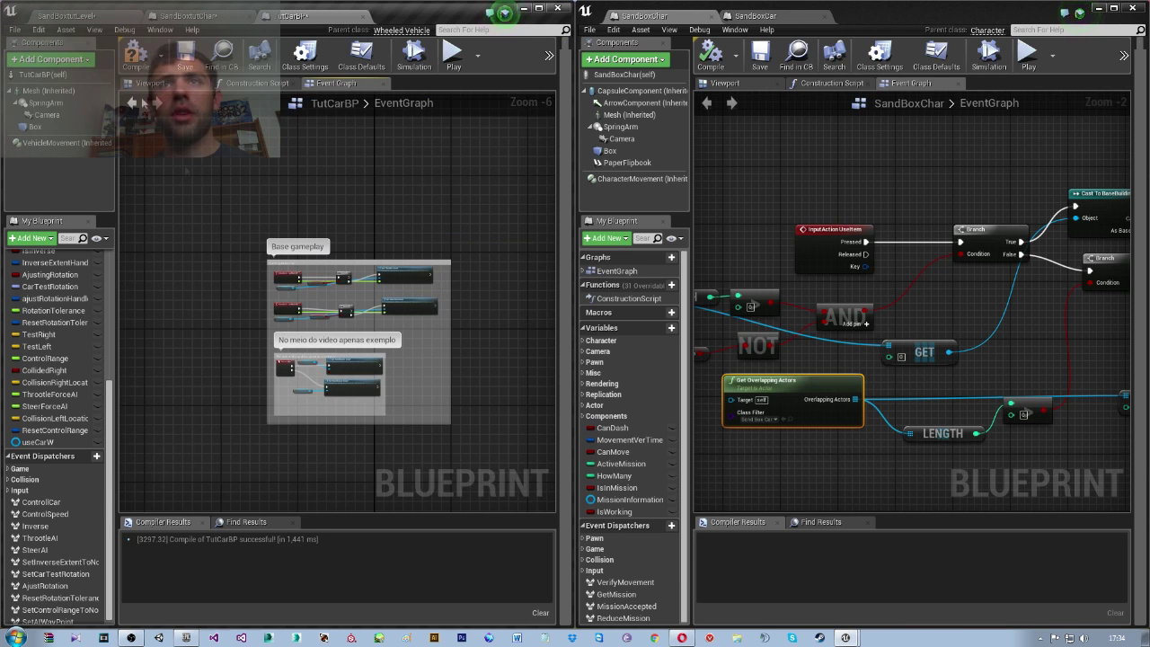
{"action": "scroll", "coordinate": [187, 236], "scroll_direction": "up", "scroll_amount": 1}
{"action": "scroll", "coordinate": [182, 226], "scroll_direction": "up", "scroll_amount": 1}
{"action": "scroll", "coordinate": [182, 226], "scroll_direction": "down", "scroll_amount": 1}
{"action": "scroll", "coordinate": [236, 255], "scroll_direction": "up", "scroll_amount": 1}
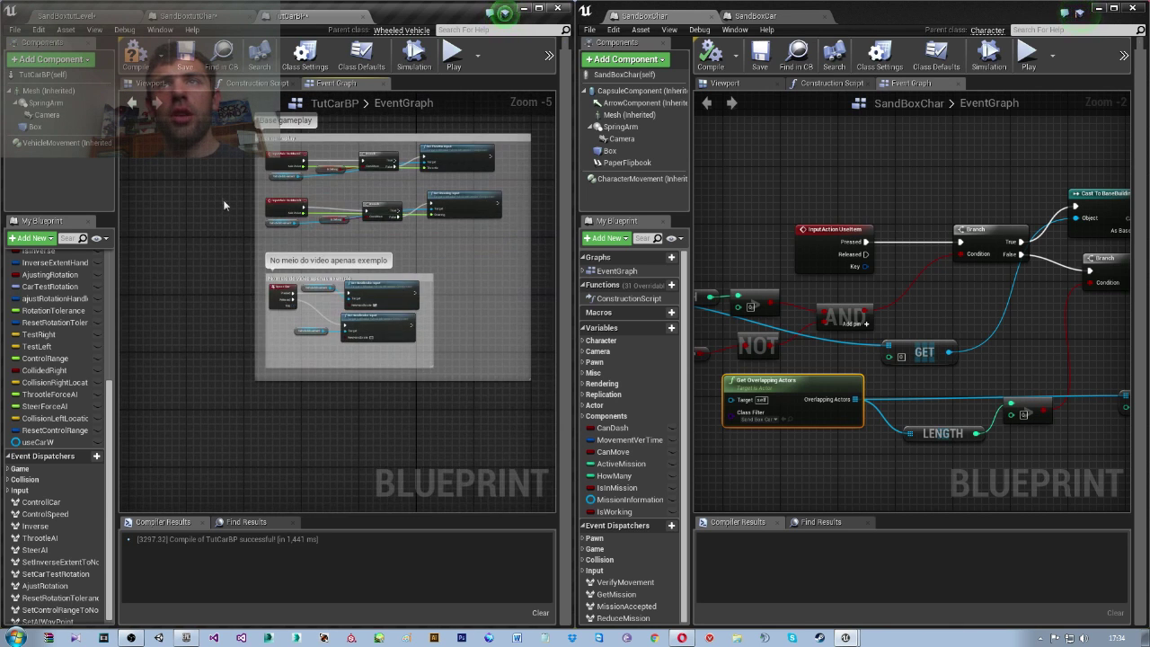
{"action": "scroll", "coordinate": [224, 203], "scroll_direction": "up", "scroll_amount": 1}
{"action": "scroll", "coordinate": [211, 196], "scroll_direction": "up", "scroll_amount": 1}
{"action": "scroll", "coordinate": [173, 181], "scroll_direction": "down", "scroll_amount": 2}
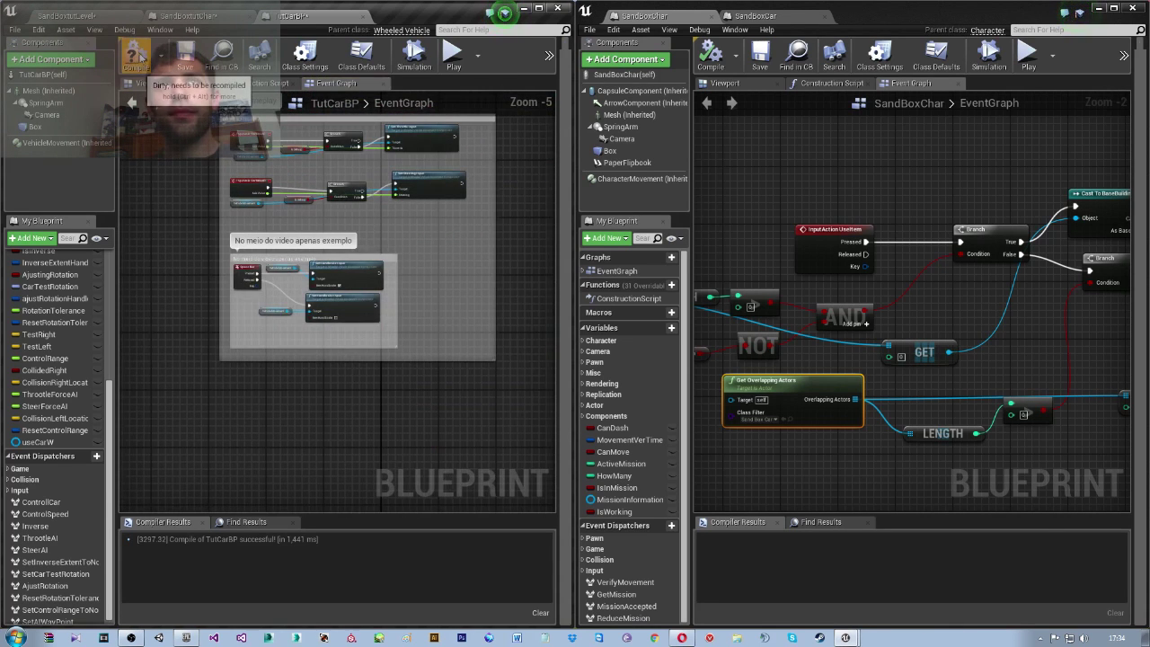
{"action": "key", "text": "ctrl+s"}
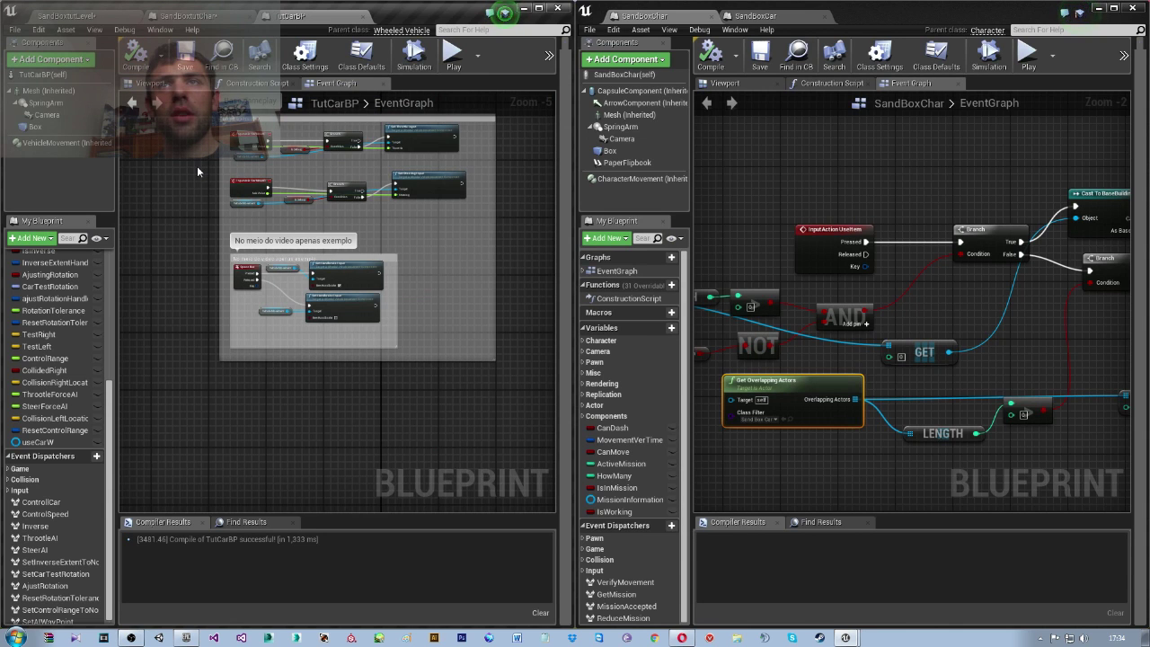
{"action": "right_click_drag", "start_coordinate": [197, 165], "coordinate": [228, 205]}
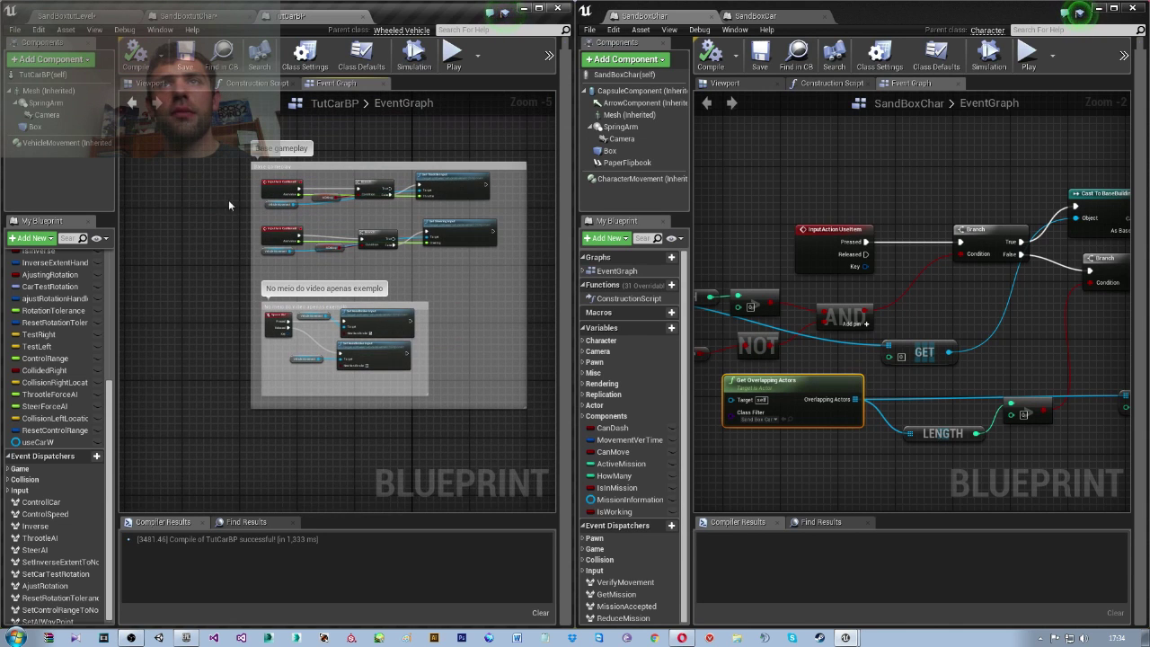
Close TutCarBP and return to the SandBoxtutLevel level editor
{"action": "left_click", "coordinate": [360, 17]}
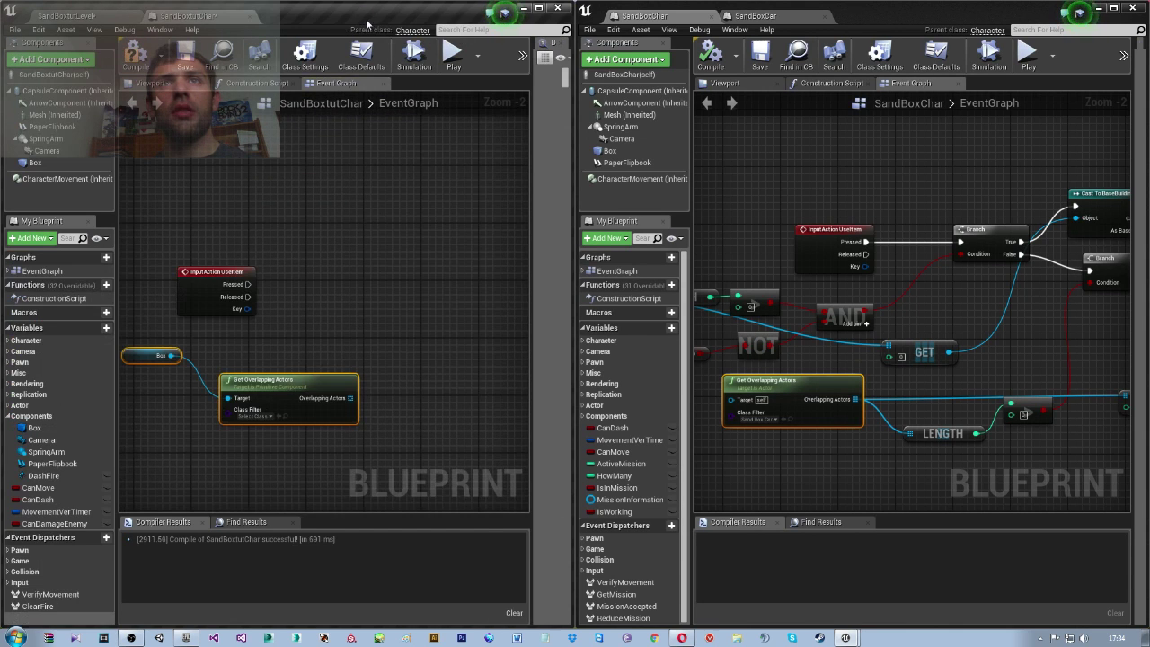
{"action": "left_click", "coordinate": [83, 18]}
{"action": "left_click", "coordinate": [191, 17]}
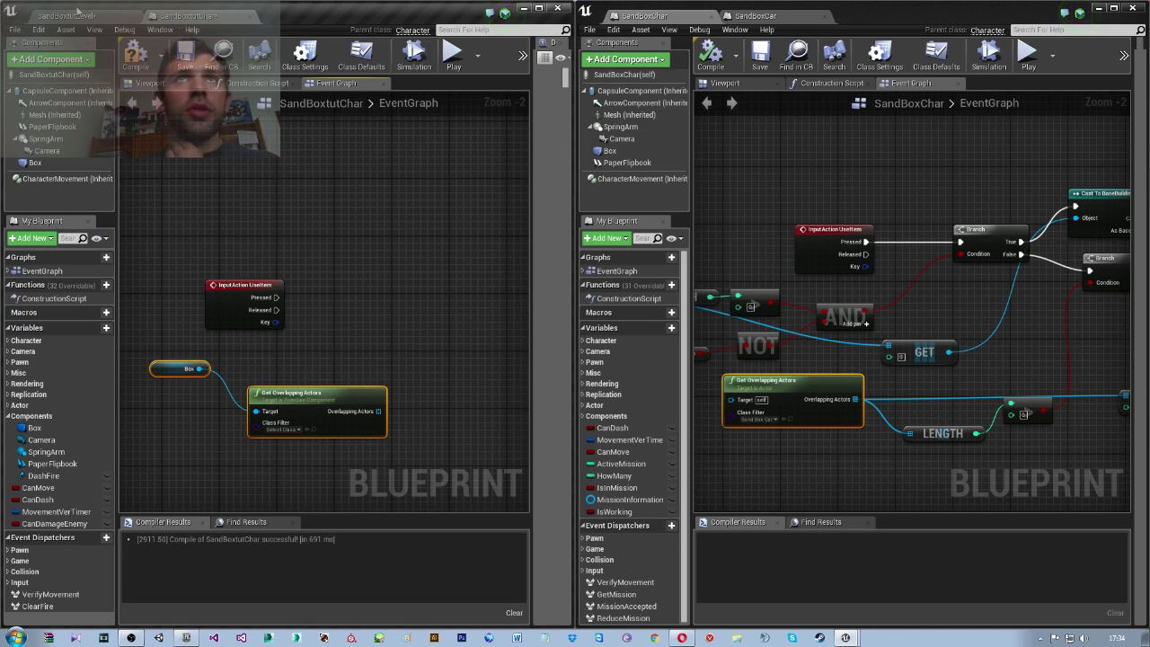
{"action": "left_click", "coordinate": [79, 15]}
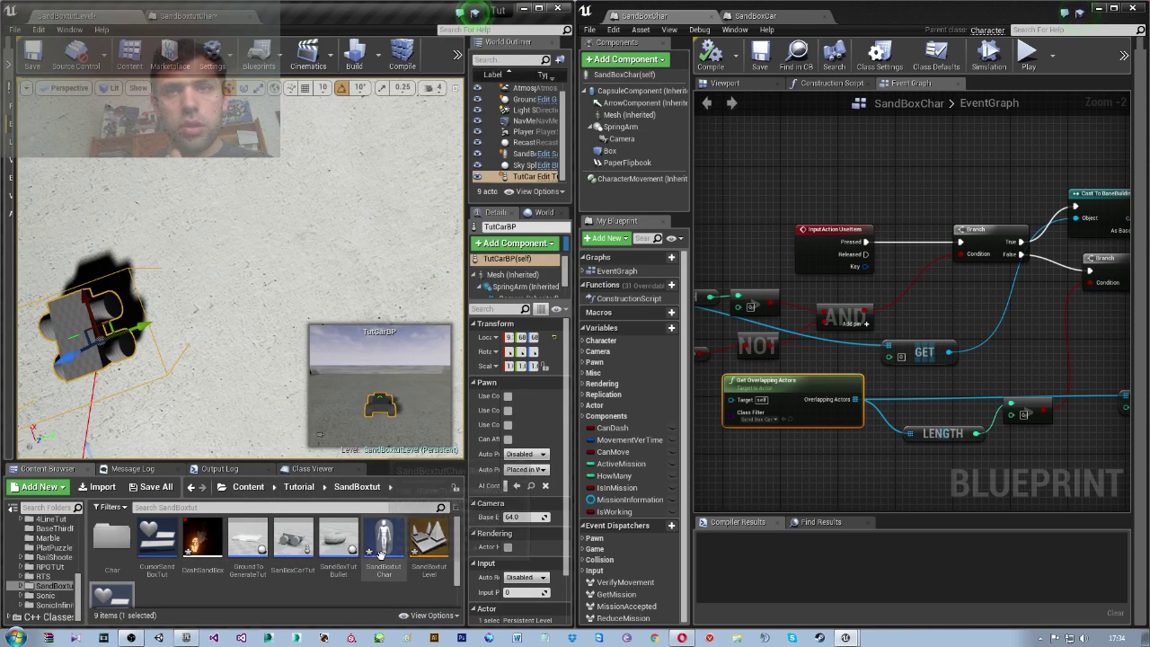
Open SanBoxCarTut and move its example nodes below the main node network
{"action": "double_click", "coordinate": [299, 538]}
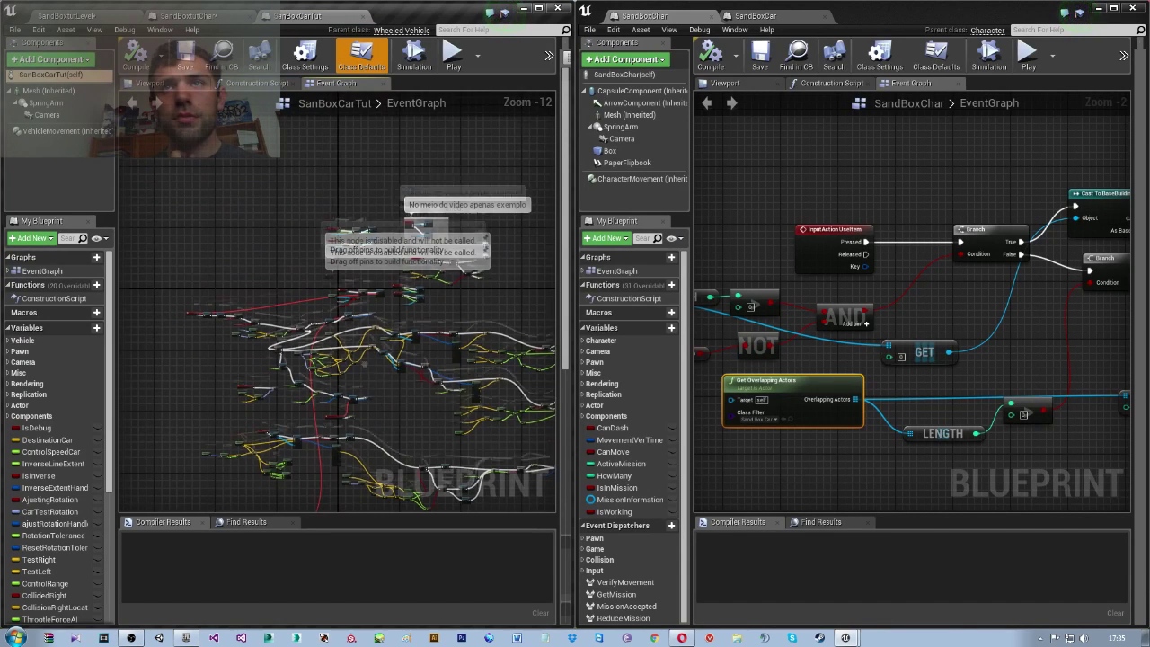
{"action": "scroll", "coordinate": [341, 371], "scroll_direction": "up", "scroll_amount": 3}
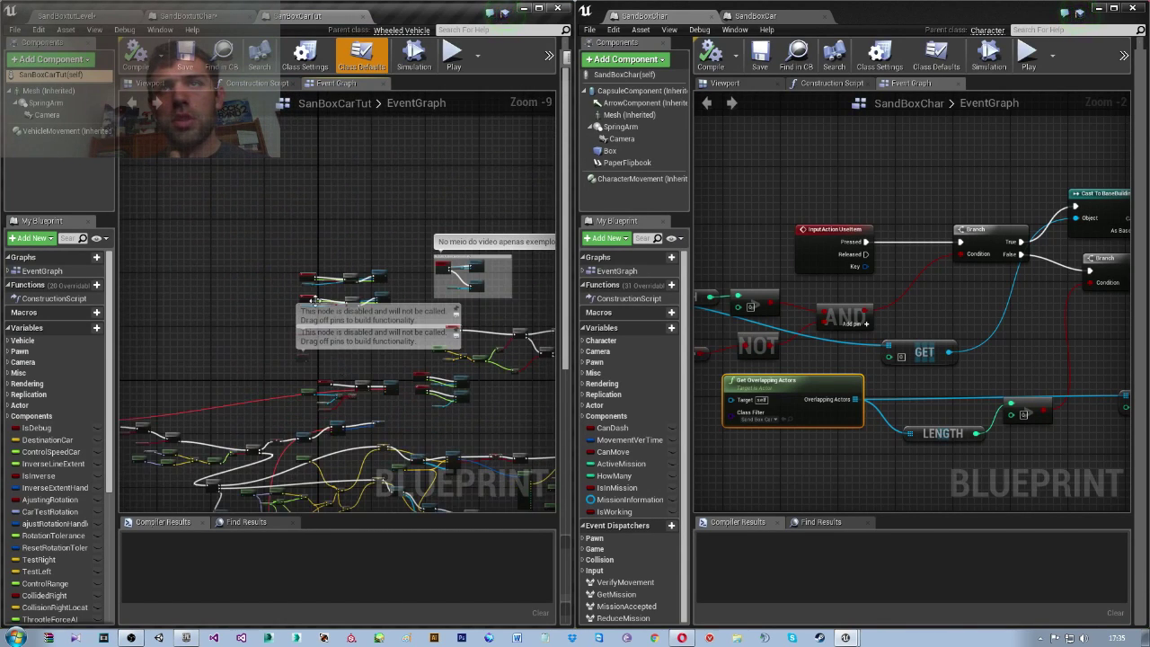
{"action": "scroll", "coordinate": [269, 297], "scroll_direction": "up", "scroll_amount": 2}
{"action": "left_click_drag", "start_coordinate": [177, 258], "coordinate": [396, 353]}
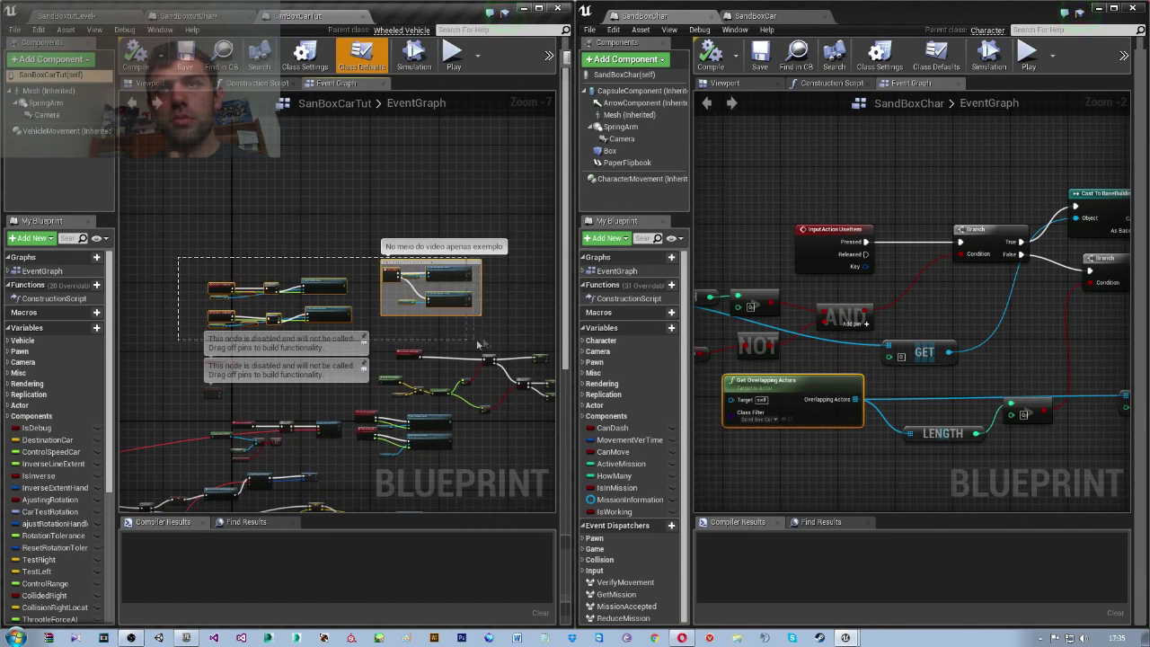
{"action": "left_click_drag", "start_coordinate": [478, 344], "coordinate": [485, 342]}
{"action": "scroll", "coordinate": [404, 306], "scroll_direction": "down", "scroll_amount": 4}
{"action": "scroll", "coordinate": [394, 288], "scroll_direction": "down", "scroll_amount": 1}
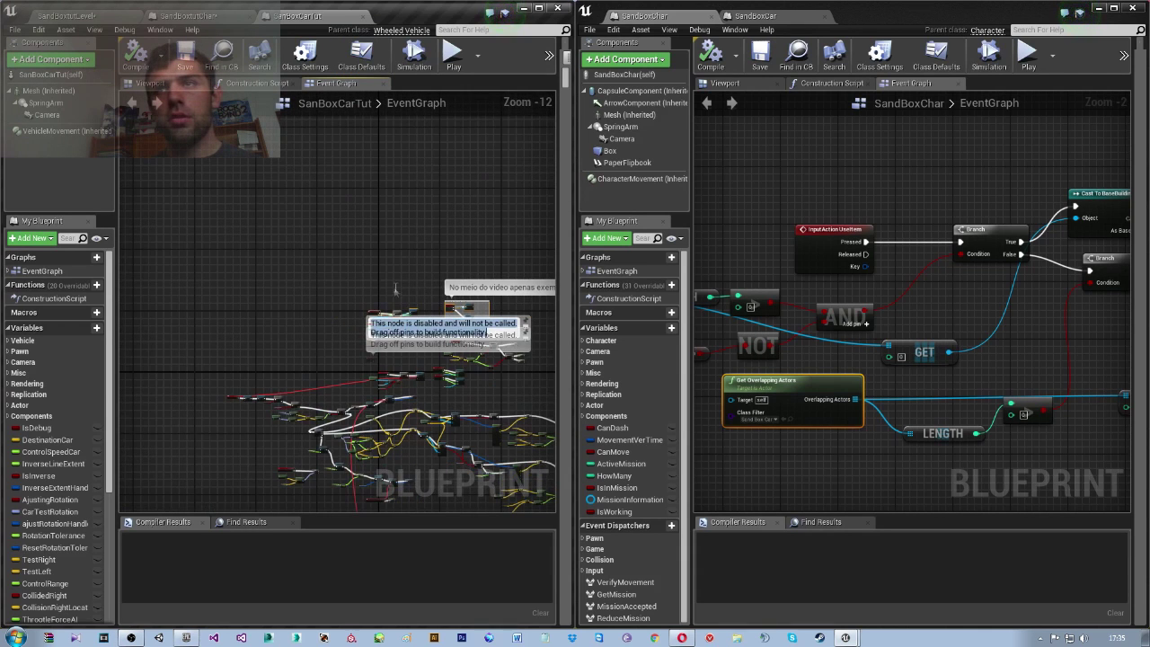
{"action": "right_click_drag", "start_coordinate": [394, 288], "coordinate": [362, 255]}
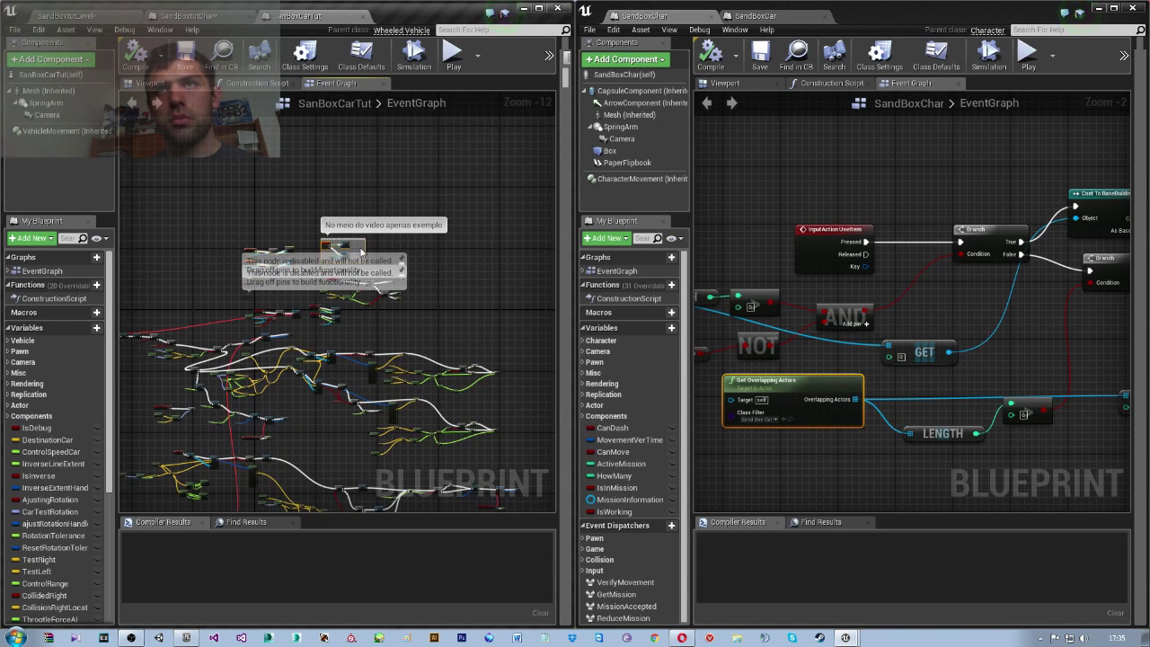
{"action": "mouse_move", "coordinate": [361, 245]}
{"action": "left_mouse_down"}
{"action": "mouse_move", "coordinate": [352, 544]}
{"action": "mouse_move", "coordinate": [362, 431]}
{"action": "left_mouse_up"}
{"action": "right_click_drag", "start_coordinate": [445, 435], "coordinate": [469, 432]}
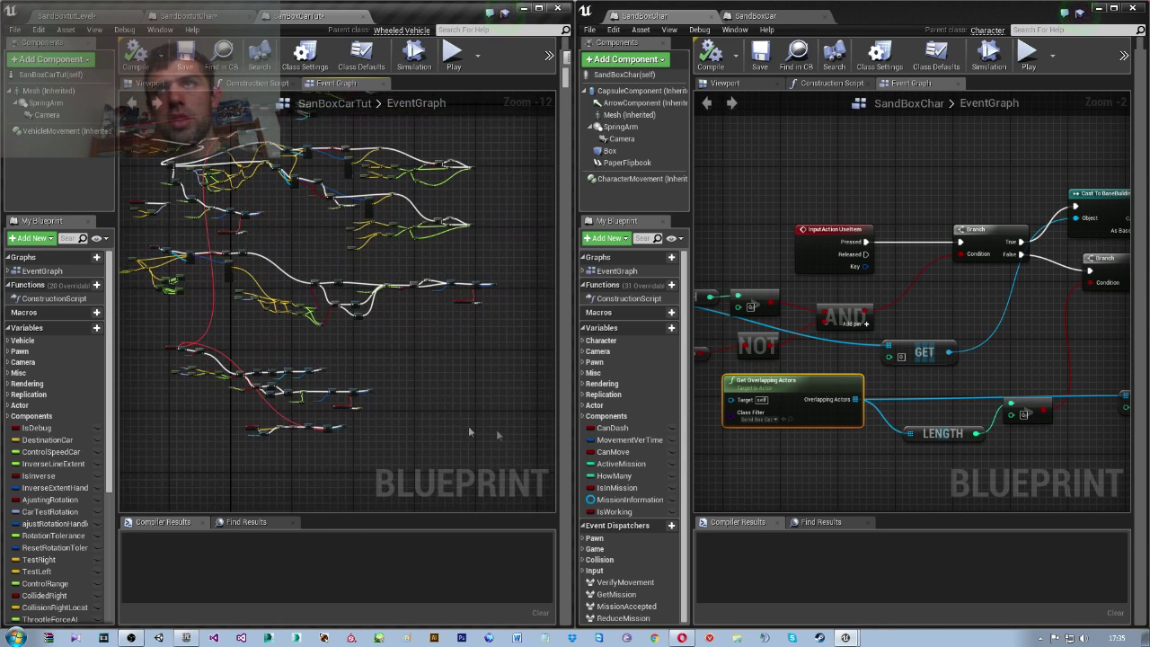
Wrap the main node network in a comment
{"action": "left_click_drag", "start_coordinate": [202, 161], "coordinate": [500, 428]}
{"action": "right_click_drag", "start_coordinate": [512, 454], "coordinate": [710, 539]}
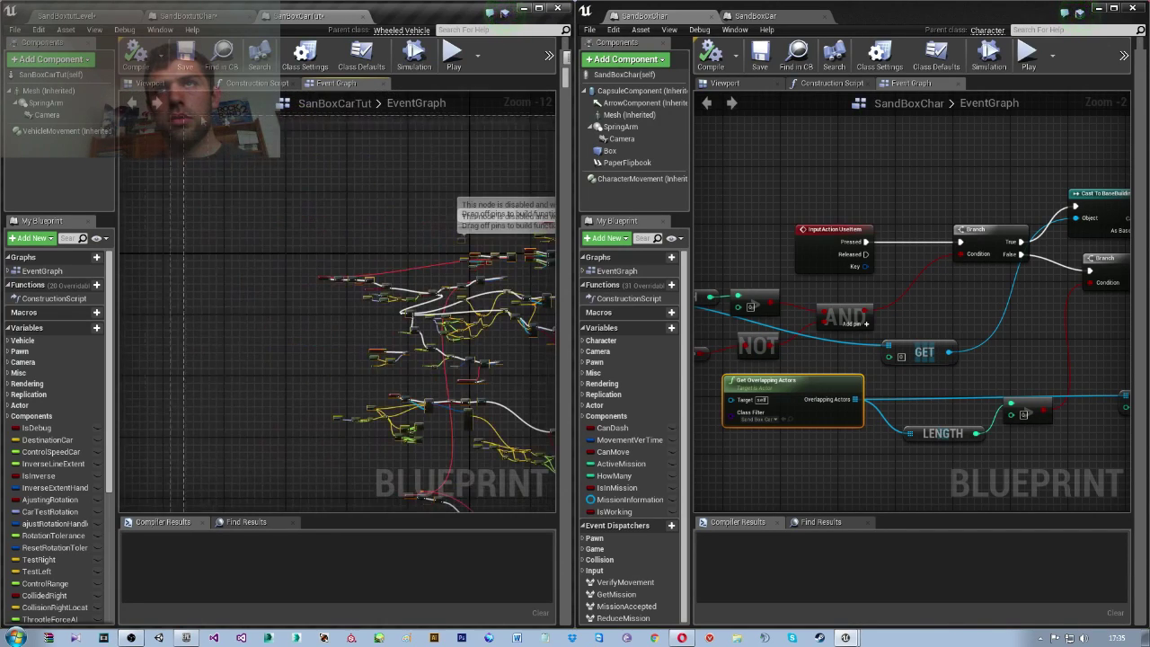
{"action": "right_click_drag", "start_coordinate": [492, 415], "coordinate": [313, 281]}
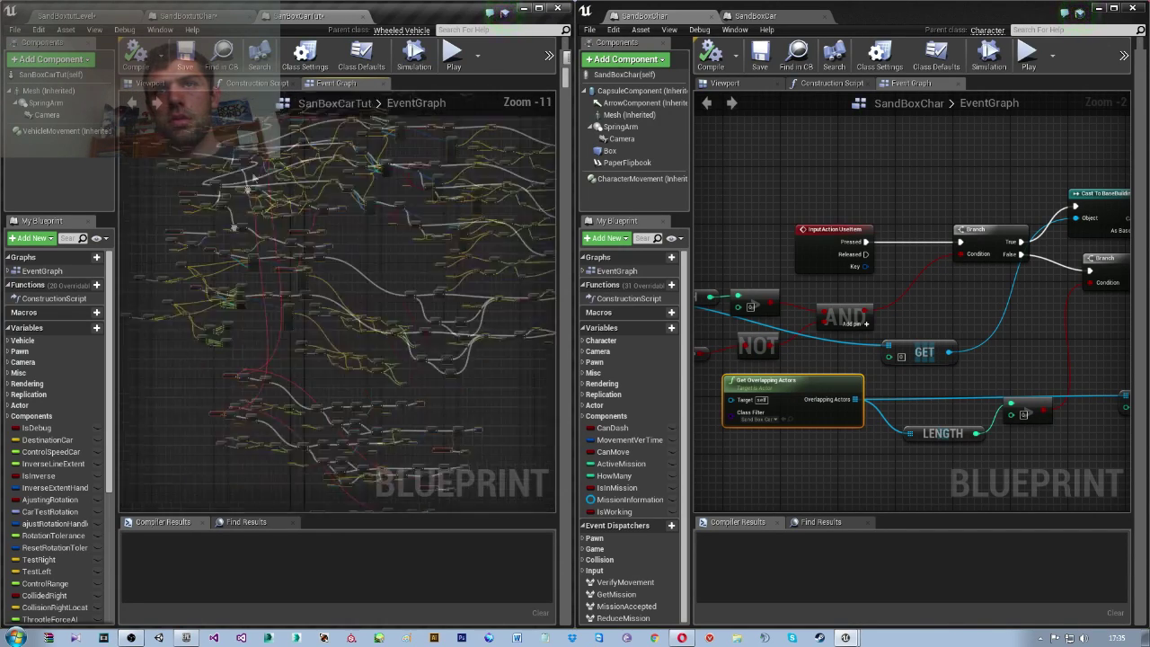
{"action": "right_click_drag", "start_coordinate": [341, 324], "coordinate": [323, 310]}
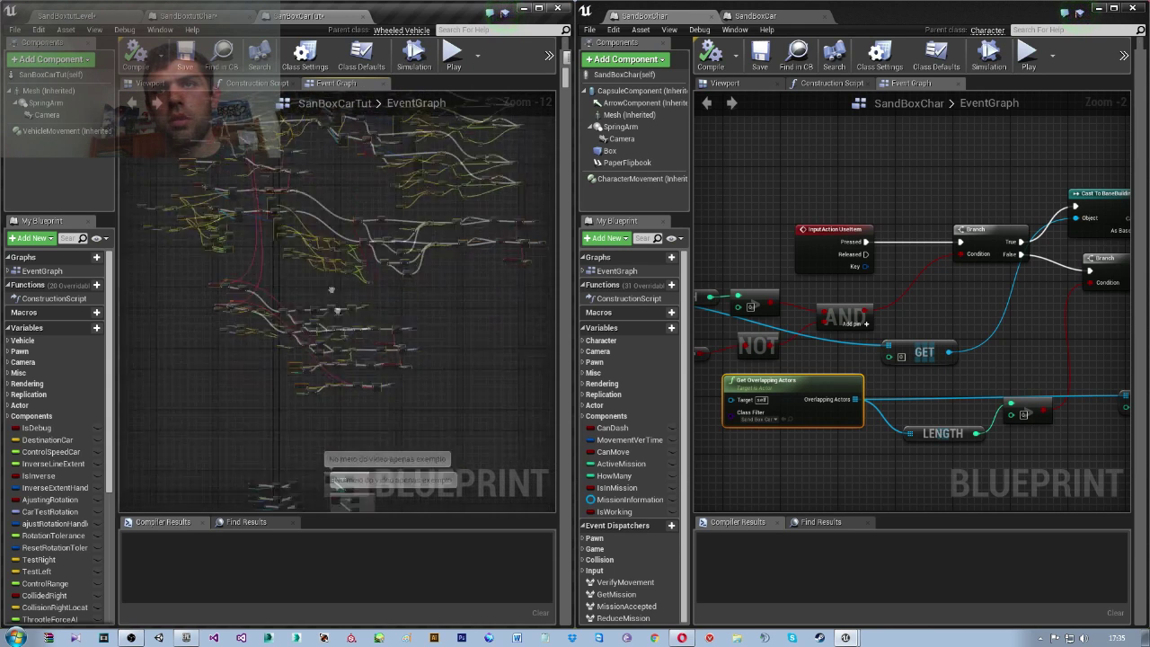
{"action": "key", "text": "c"}
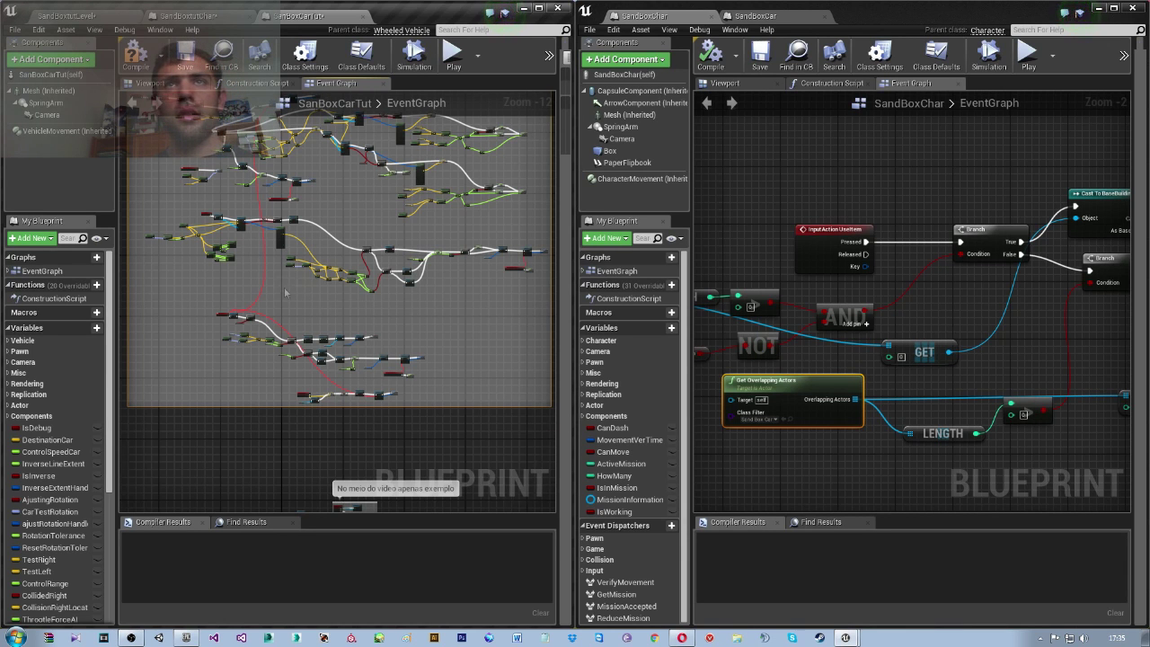
Put the example note under the small node group and wrap those nodes in a 'Base gameplay' comment
{"action": "right_click_drag", "start_coordinate": [284, 292], "coordinate": [376, 346]}
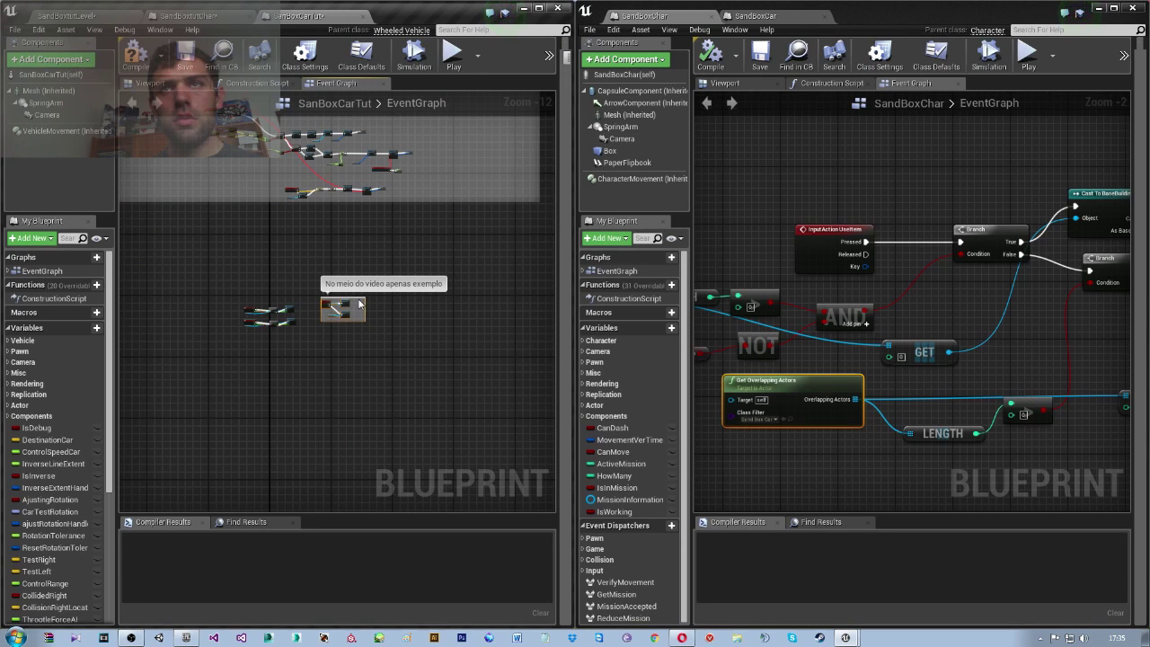
{"action": "left_click_drag", "start_coordinate": [359, 304], "coordinate": [290, 353]}
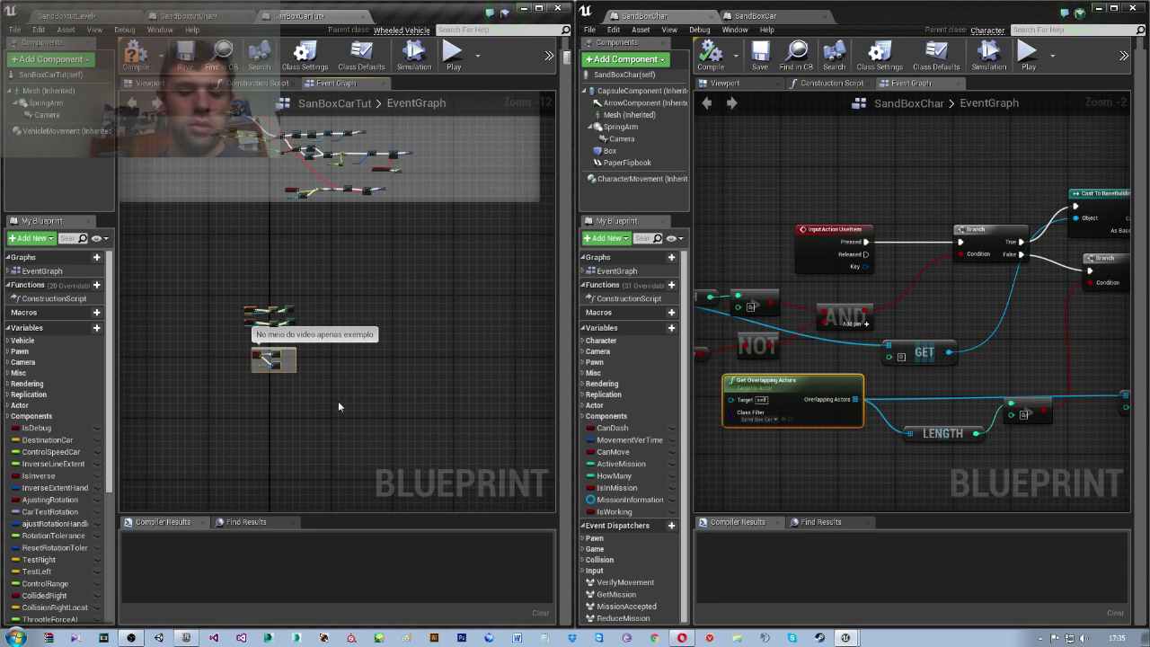
{"action": "key", "text": "c"}
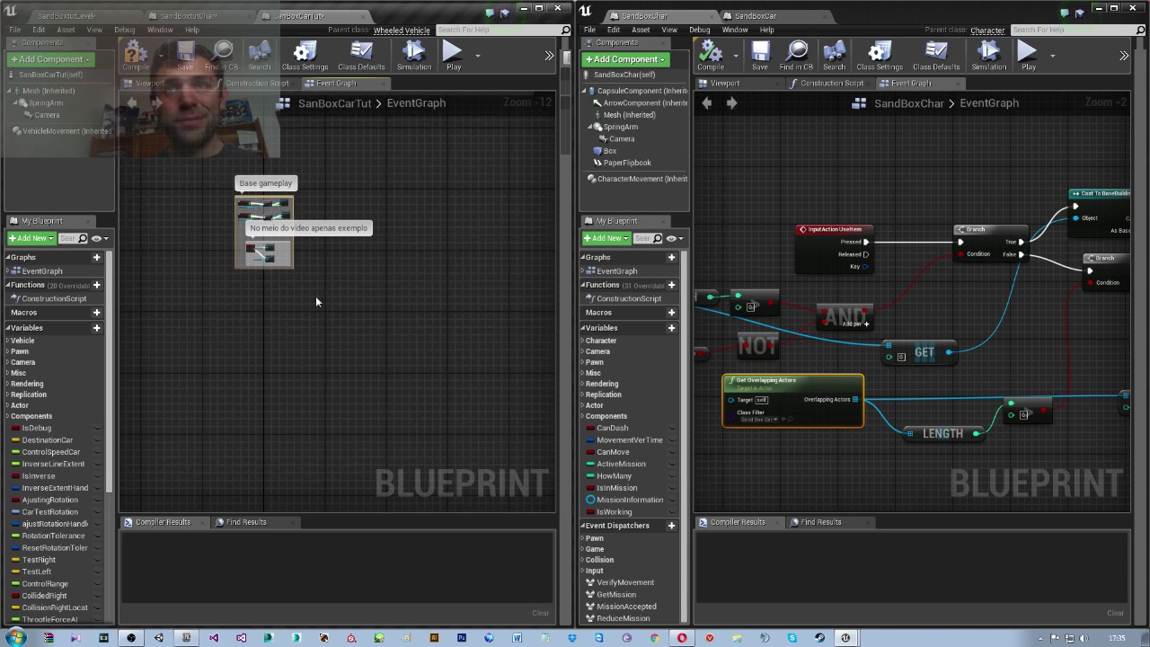
{"action": "left_click", "coordinate": [287, 364]}
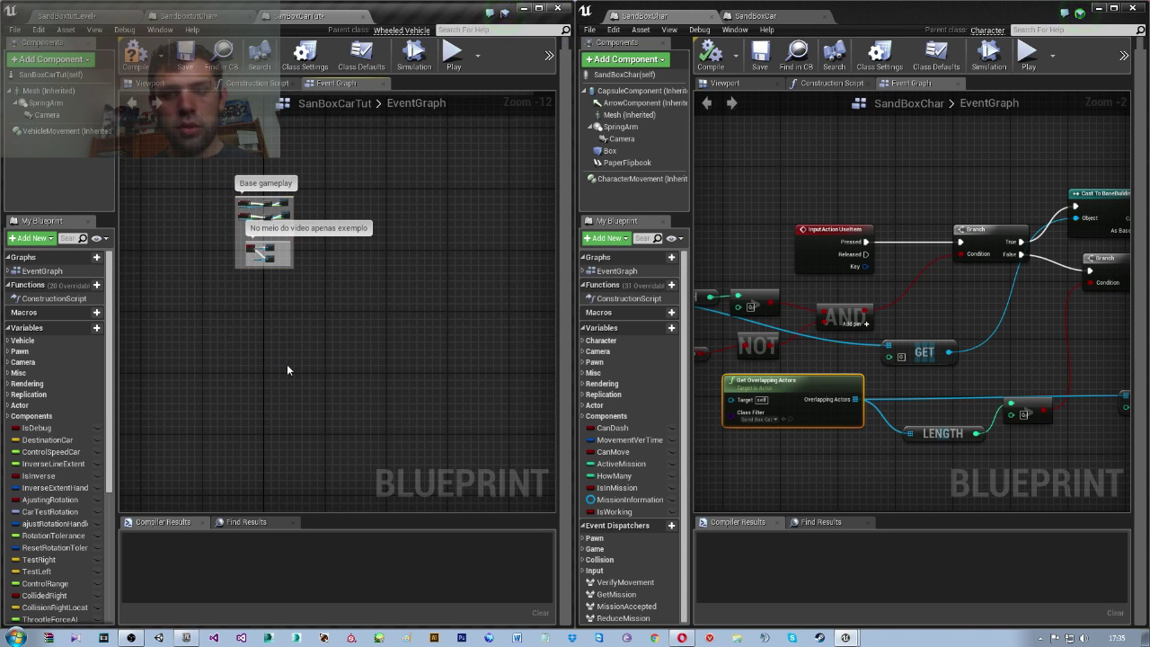
Create the missing useCarW variable for the unresolved node
{"action": "scroll", "coordinate": [286, 364], "scroll_direction": "up", "scroll_amount": 7}
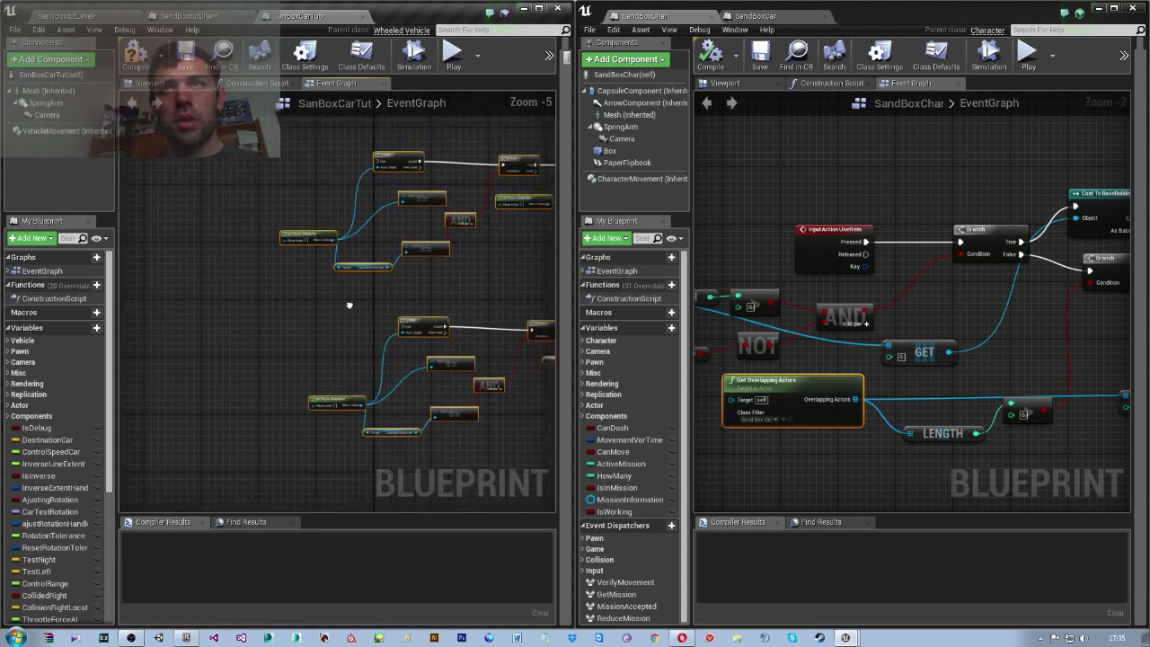
{"action": "scroll", "coordinate": [260, 307], "scroll_direction": "up", "scroll_amount": 1}
{"action": "mouse_move", "coordinate": [259, 307]}
{"action": "right_mouse_down"}
{"action": "mouse_move", "coordinate": [319, 288]}
{"action": "mouse_move", "coordinate": [133, 377]}
{"action": "right_mouse_up"}
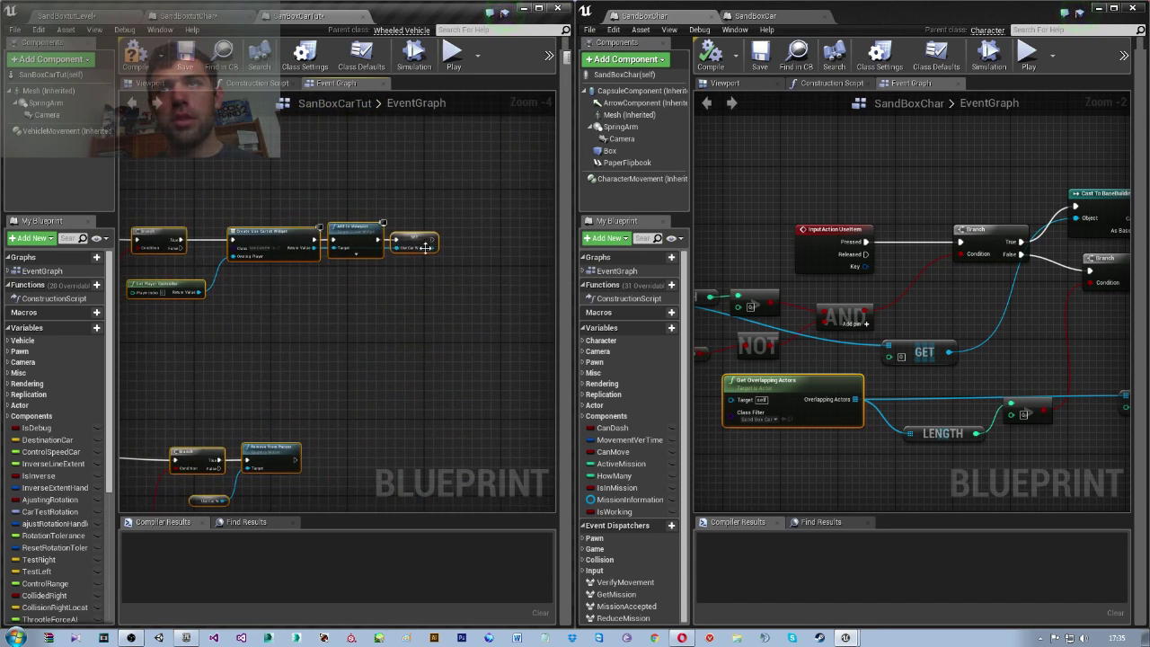
{"action": "scroll", "coordinate": [270, 387], "scroll_direction": "up", "scroll_amount": 3}
{"action": "right_click", "coordinate": [292, 377]}
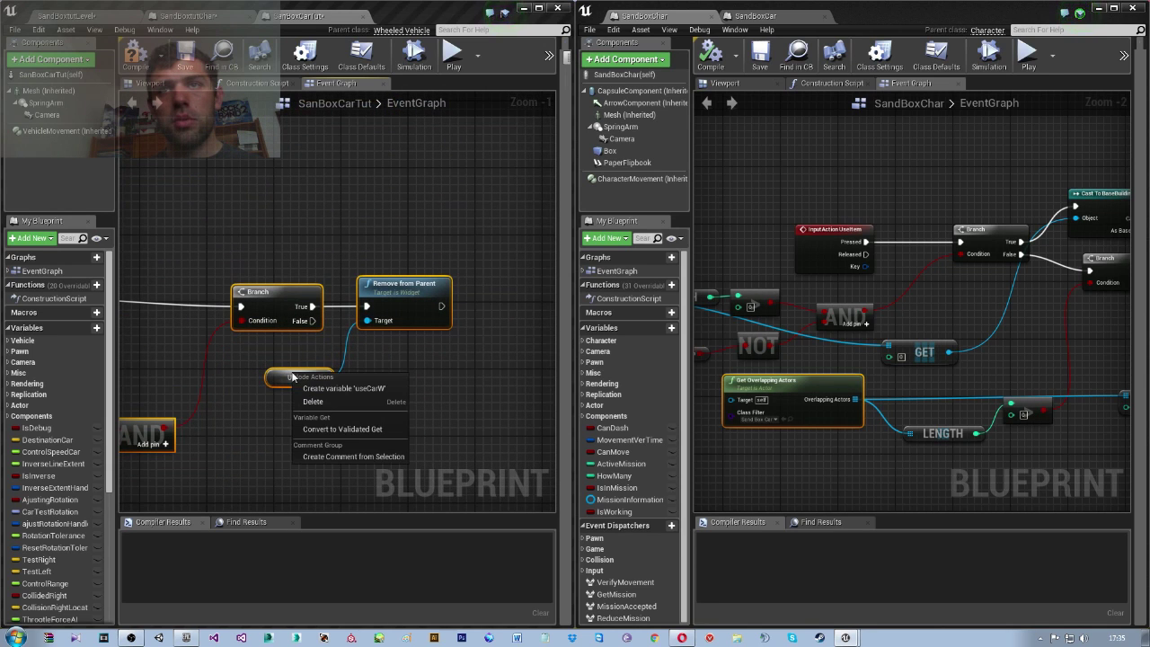
{"action": "left_click", "coordinate": [327, 387]}
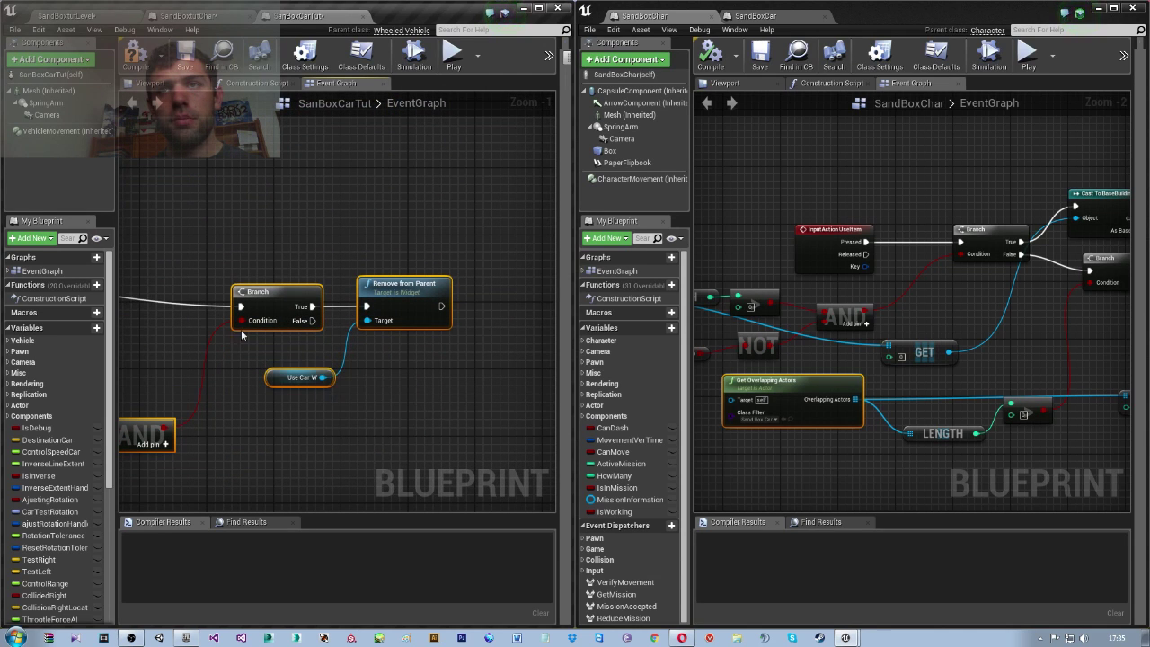
Compile SanBoxCarTut and show the car in its Viewport
{"action": "scroll", "coordinate": [299, 391], "scroll_direction": "down", "scroll_amount": 1}
{"action": "scroll", "coordinate": [299, 391], "scroll_direction": "down", "scroll_amount": 3}
{"action": "scroll", "coordinate": [222, 345], "scroll_direction": "down", "scroll_amount": 1}
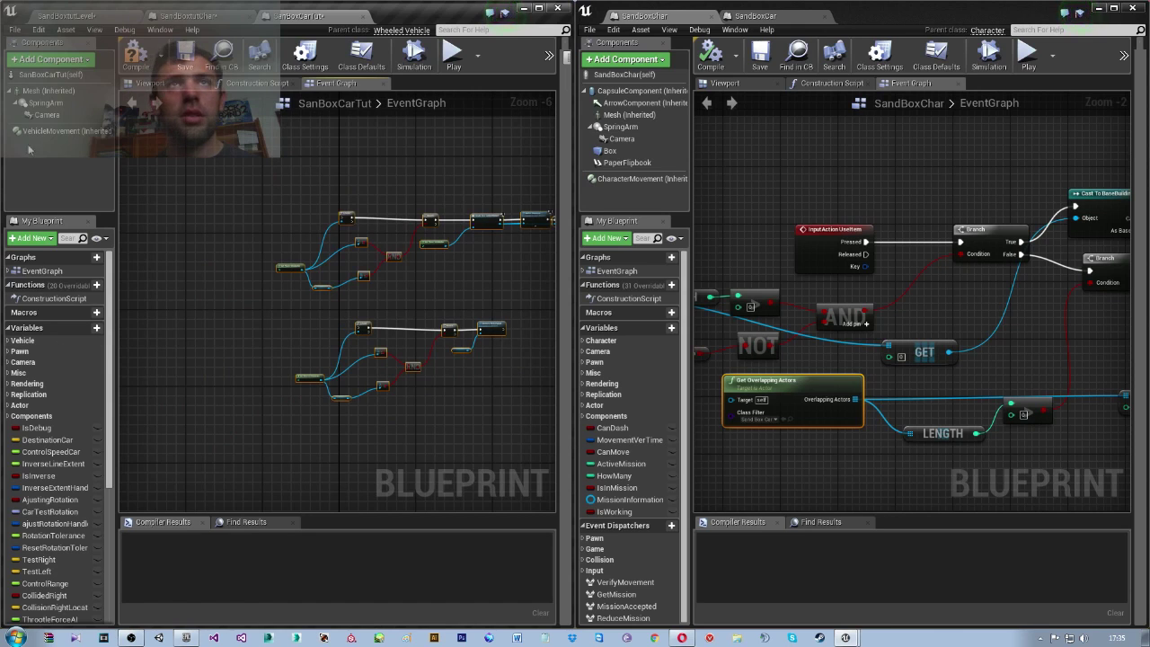
{"action": "left_click", "coordinate": [137, 59]}
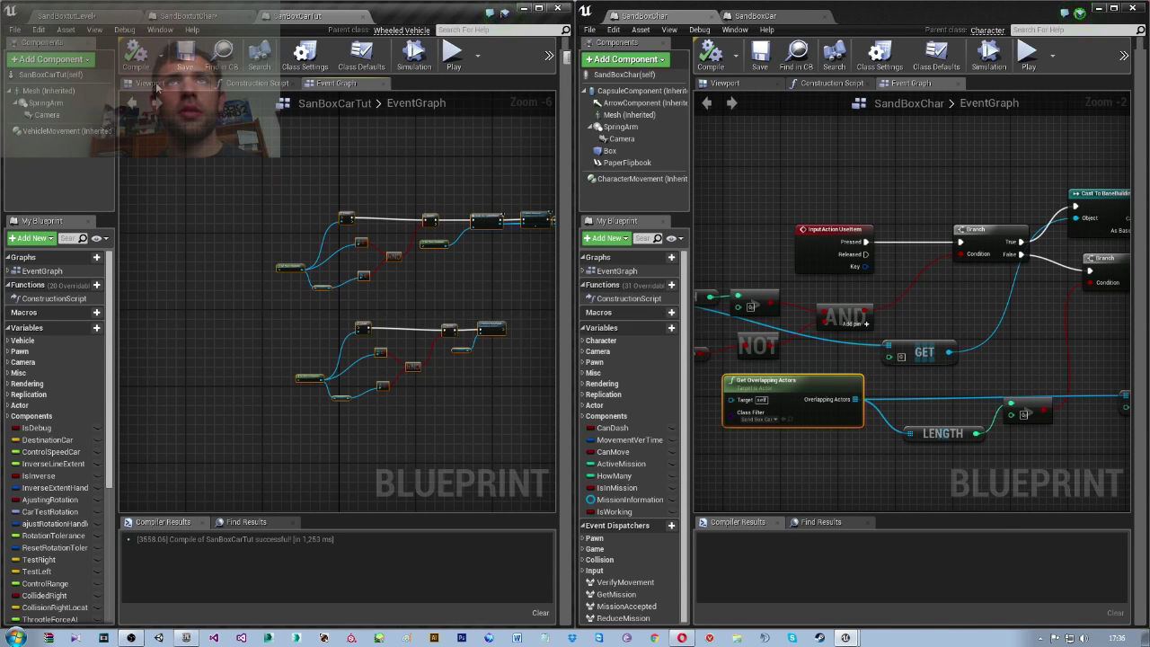
{"action": "left_click", "coordinate": [143, 83]}
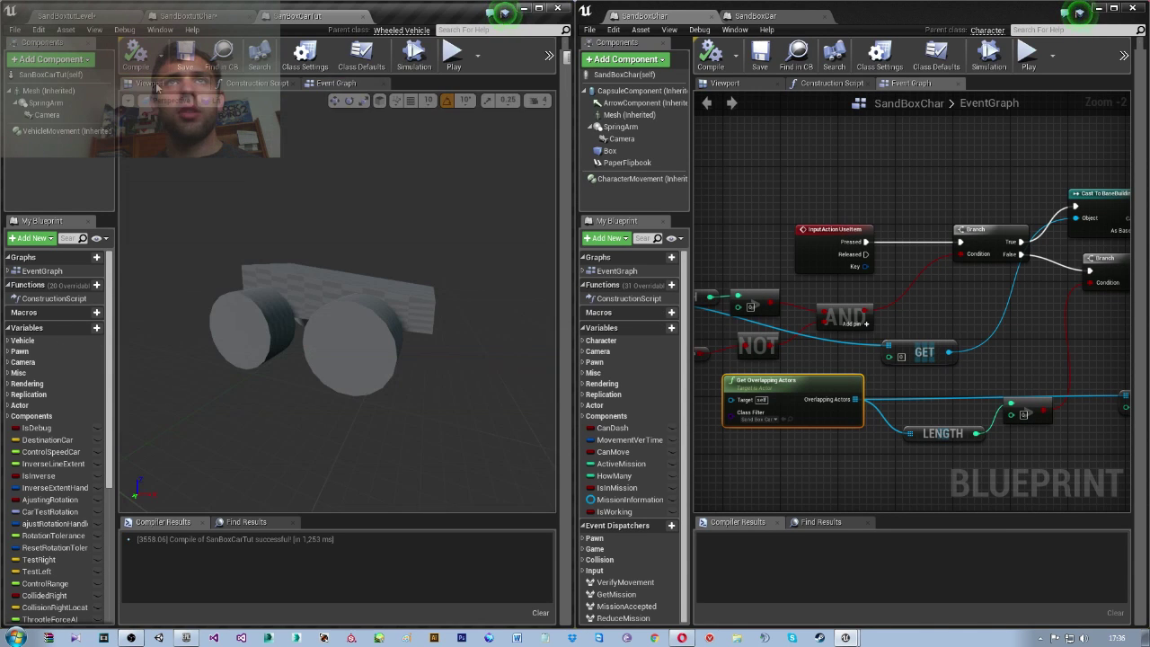
Add a Box Collision component raised over the car, and save the blueprint
{"action": "left_click", "coordinate": [50, 59]}
{"action": "type", "text": "bl"}
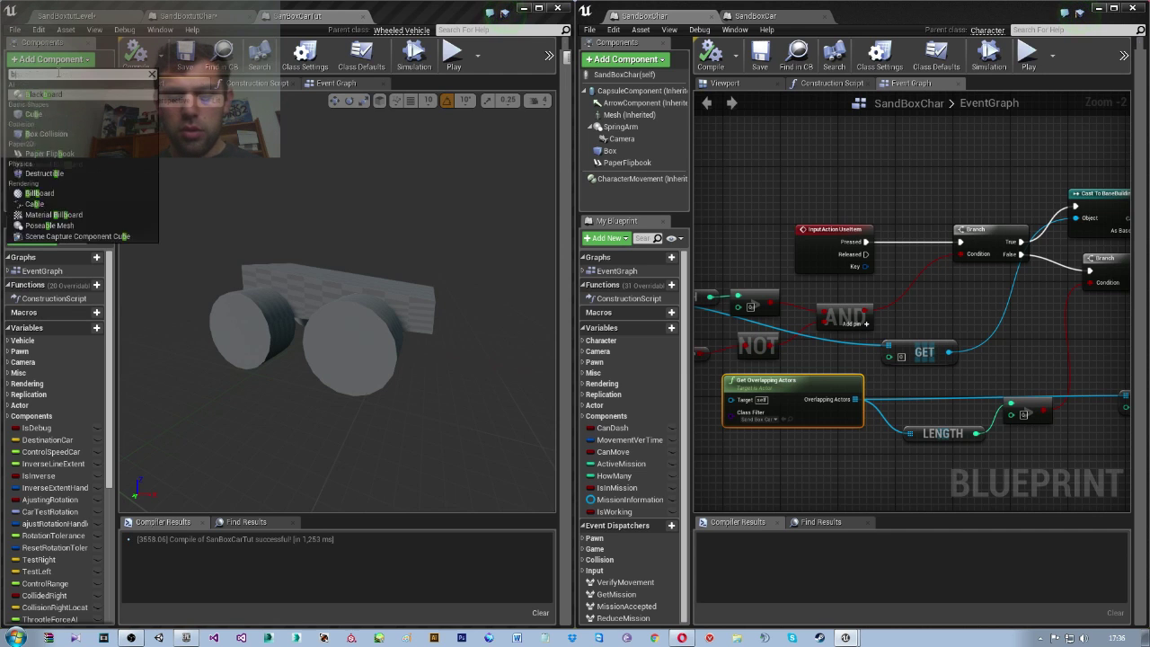
{"action": "type", "text": "box"}
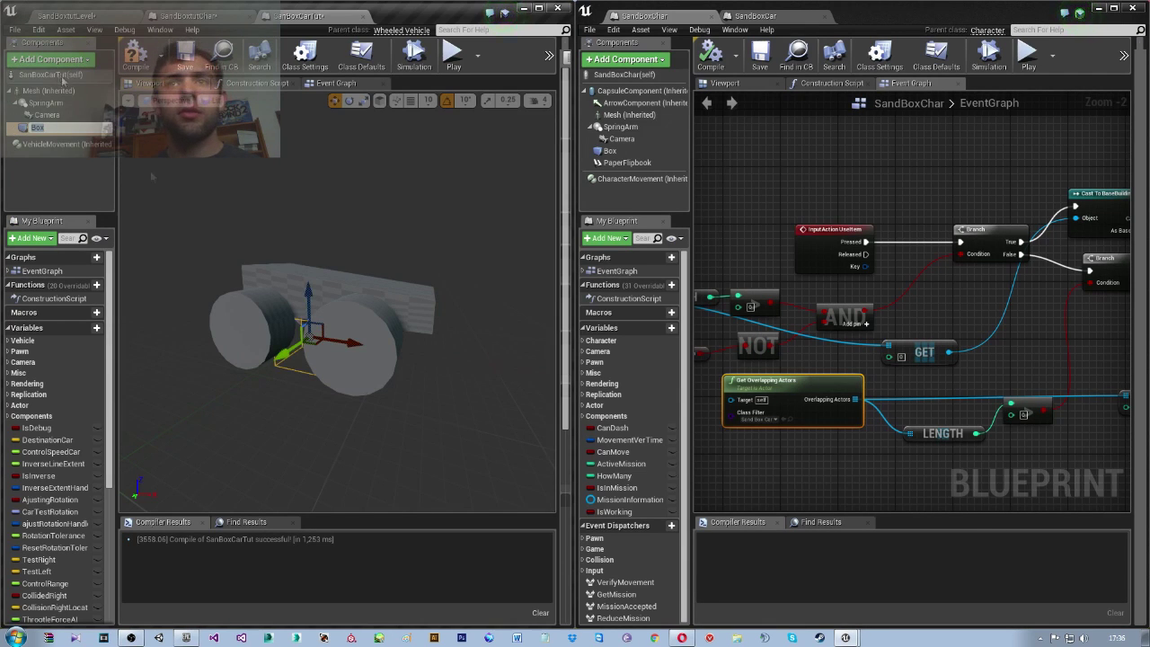
{"action": "scroll", "coordinate": [290, 289], "scroll_direction": "down", "scroll_amount": 5}
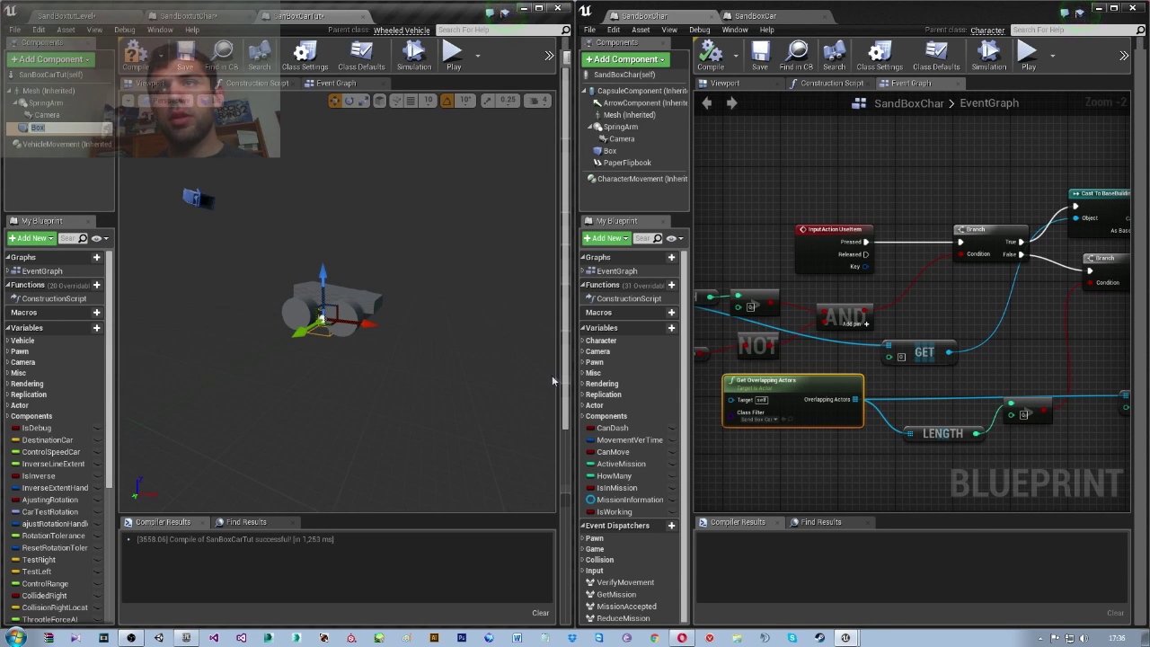
{"action": "left_click_drag", "start_coordinate": [558, 377], "coordinate": [352, 361]}
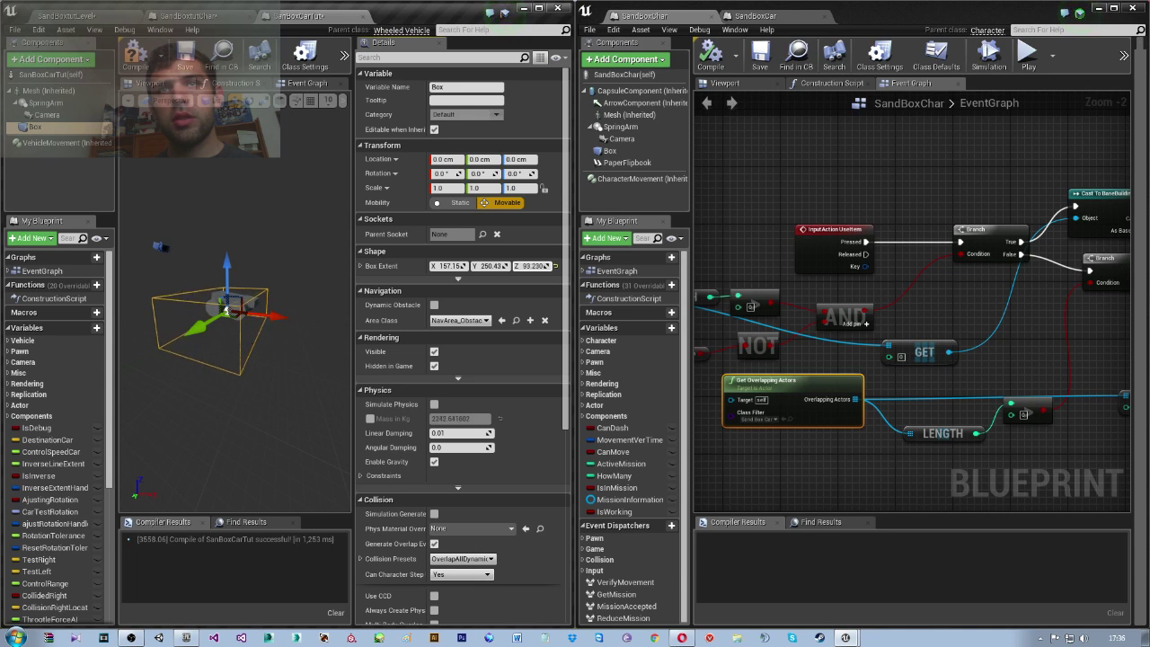
{"action": "left_click_drag", "start_coordinate": [230, 273], "coordinate": [230, 267]}
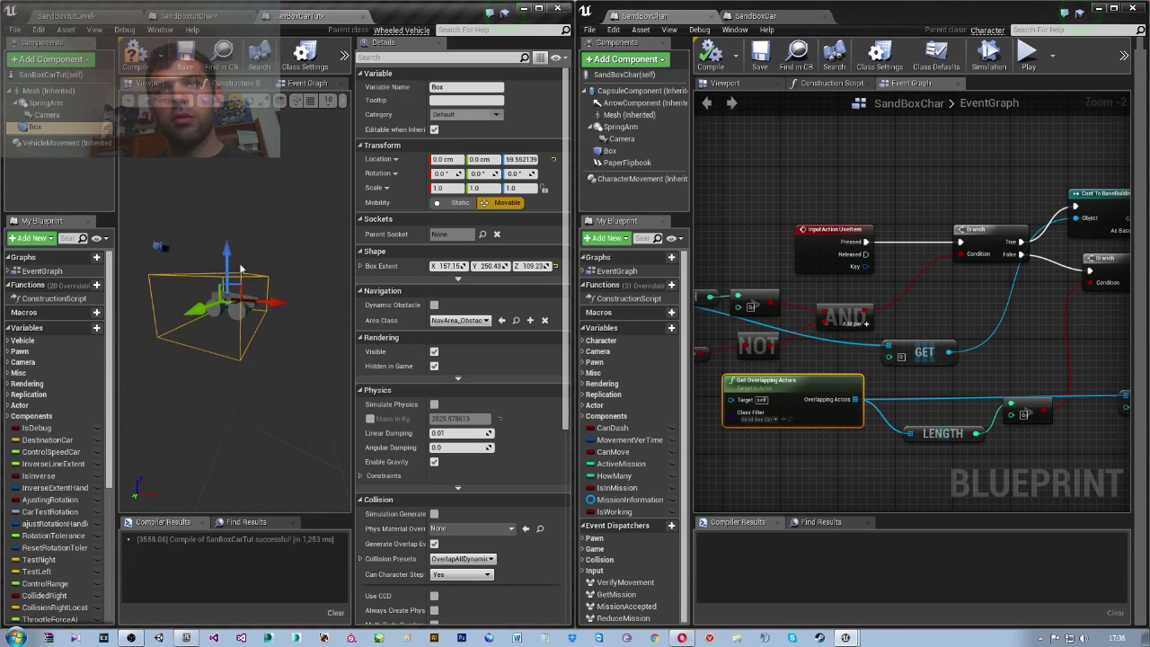
{"action": "key", "text": "ctrl+s"}
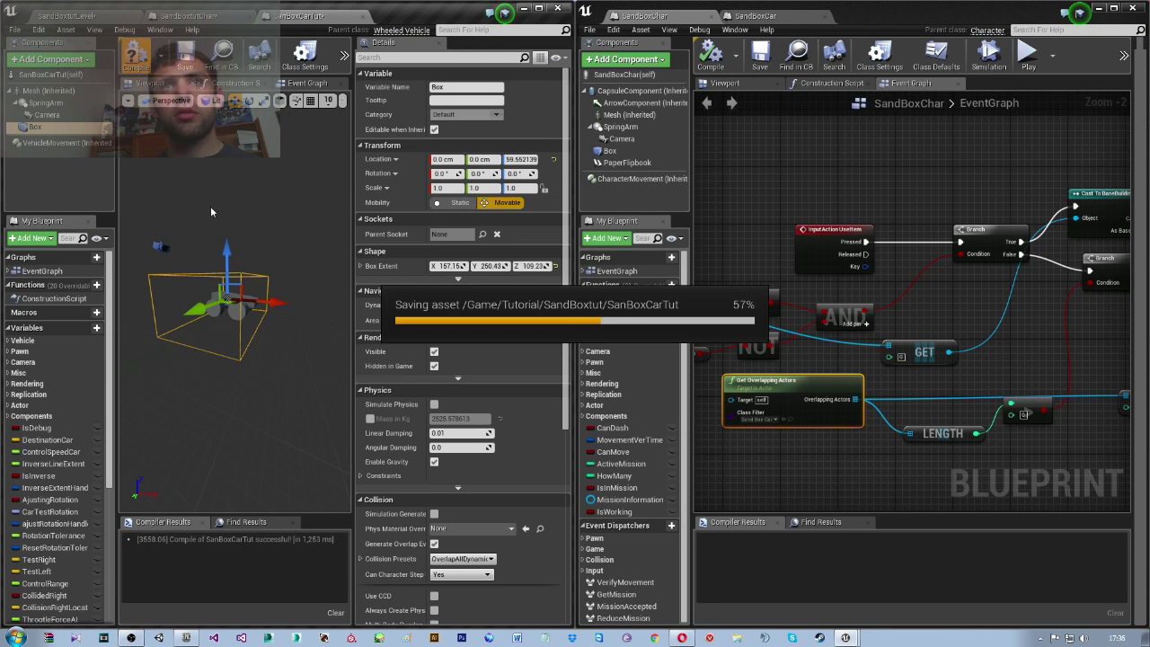
{"action": "left_click_drag", "start_coordinate": [212, 213], "coordinate": [261, 215]}
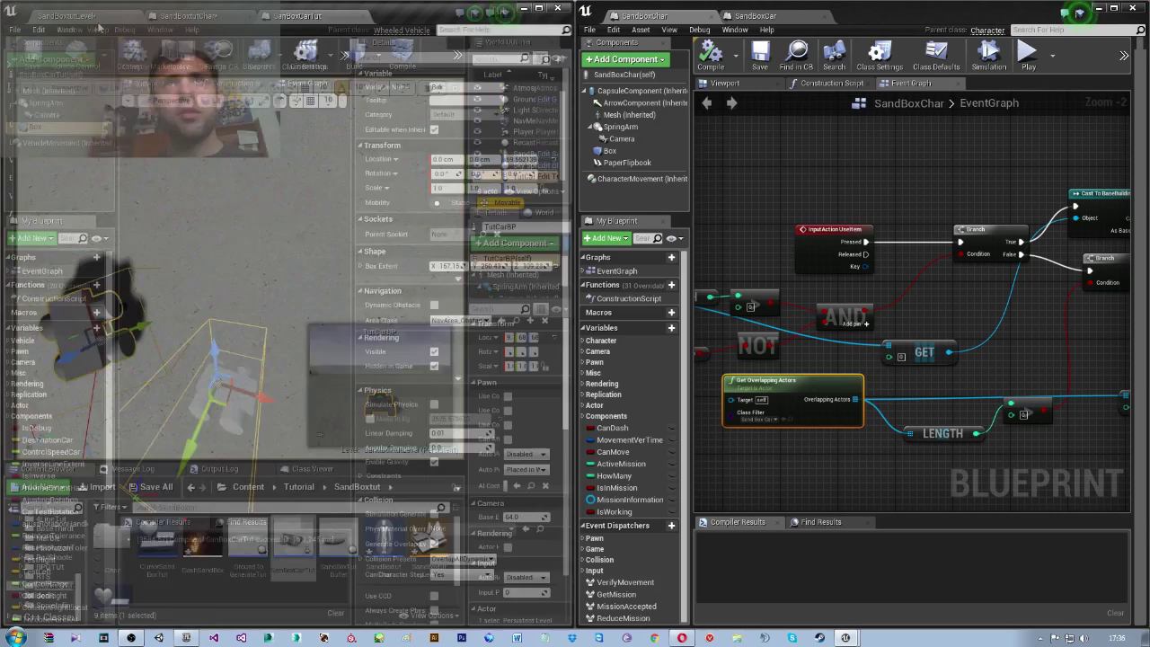
Delete the placed TutCarBP car from the level
{"action": "left_click", "coordinate": [68, 15]}
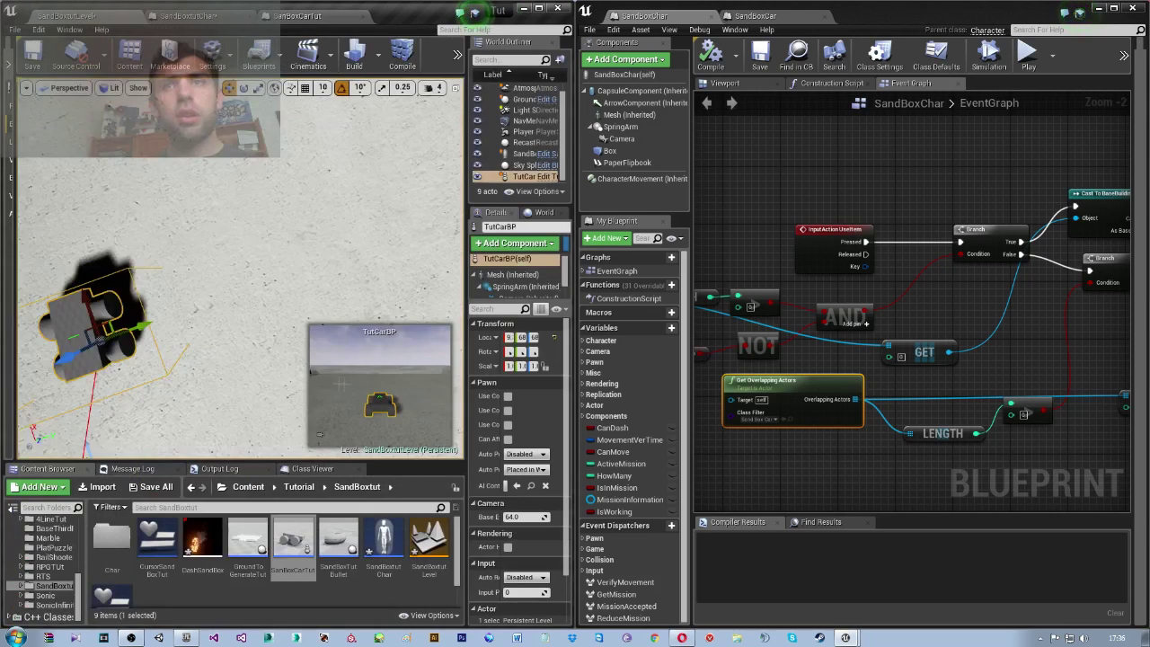
{"action": "right_click_drag", "start_coordinate": [287, 151], "coordinate": [287, 151]}
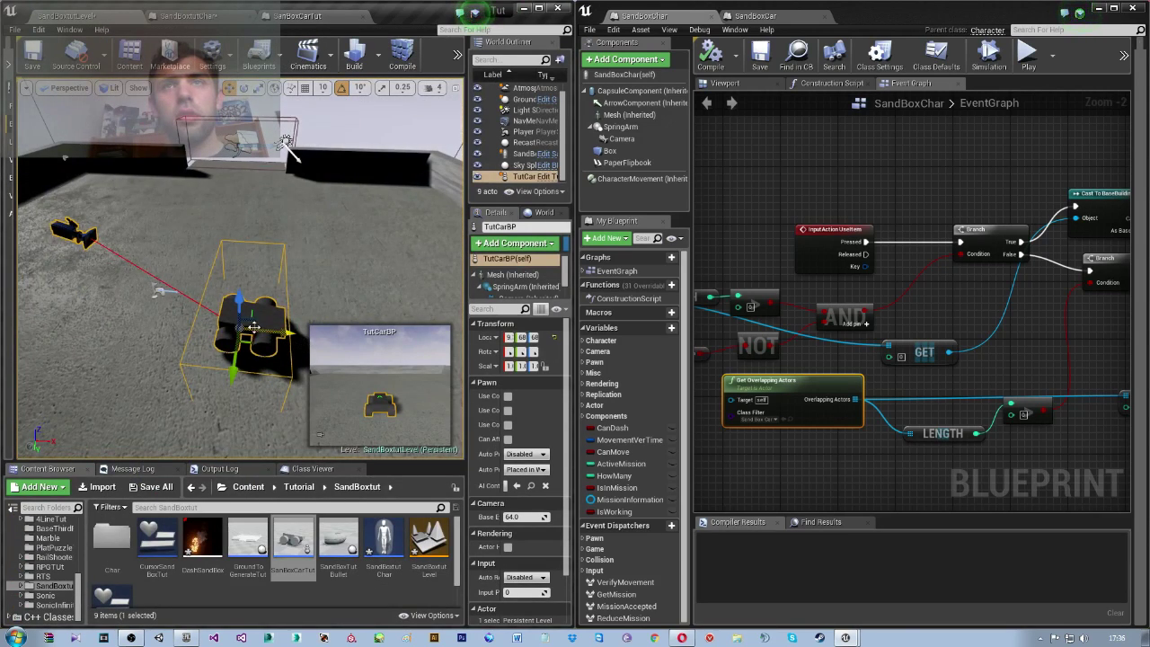
{"action": "key", "text": "Delete"}
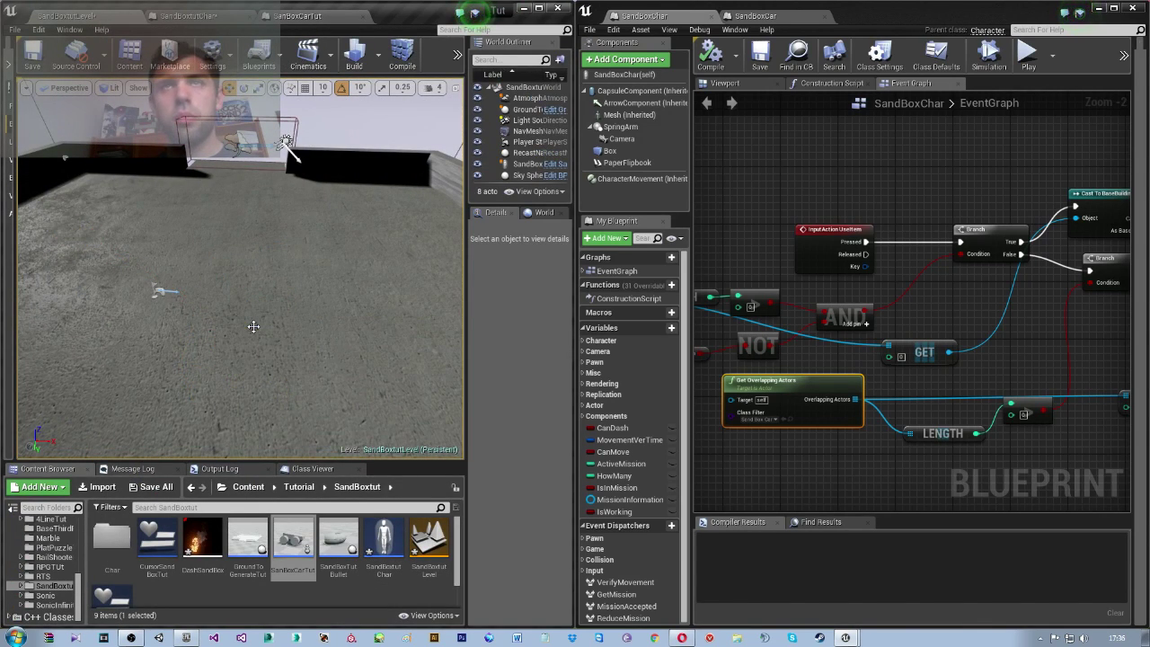
Add an On Component Begin Overlap (Box) event beside the existing nodes
{"action": "left_click", "coordinate": [297, 15]}
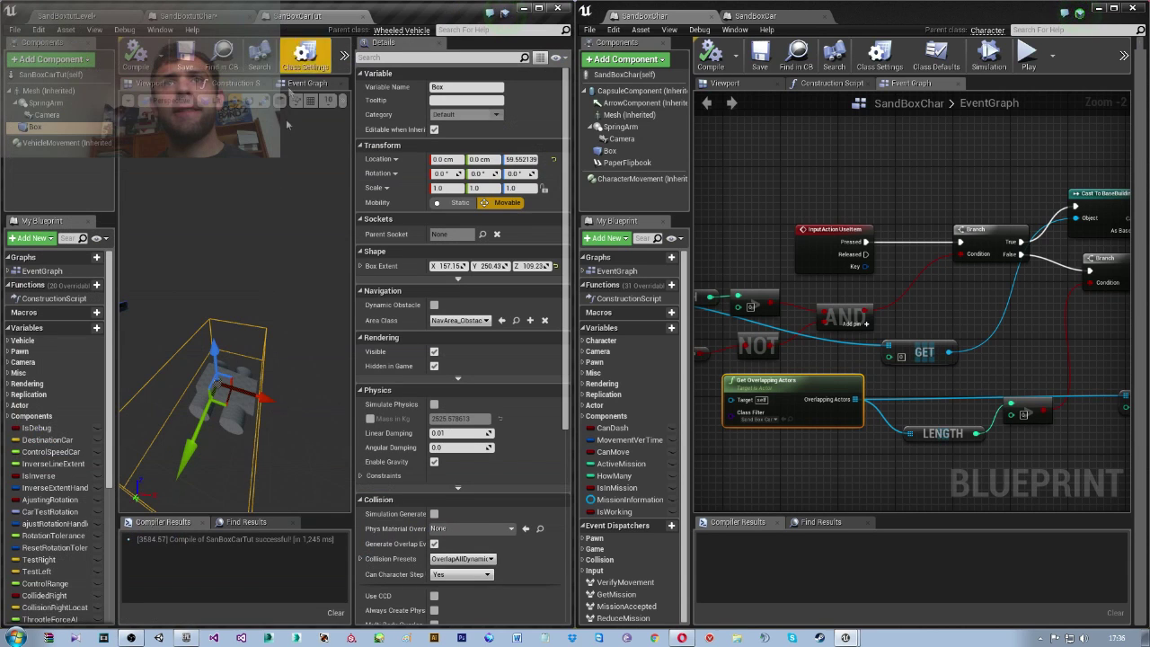
{"action": "left_click", "coordinate": [305, 87]}
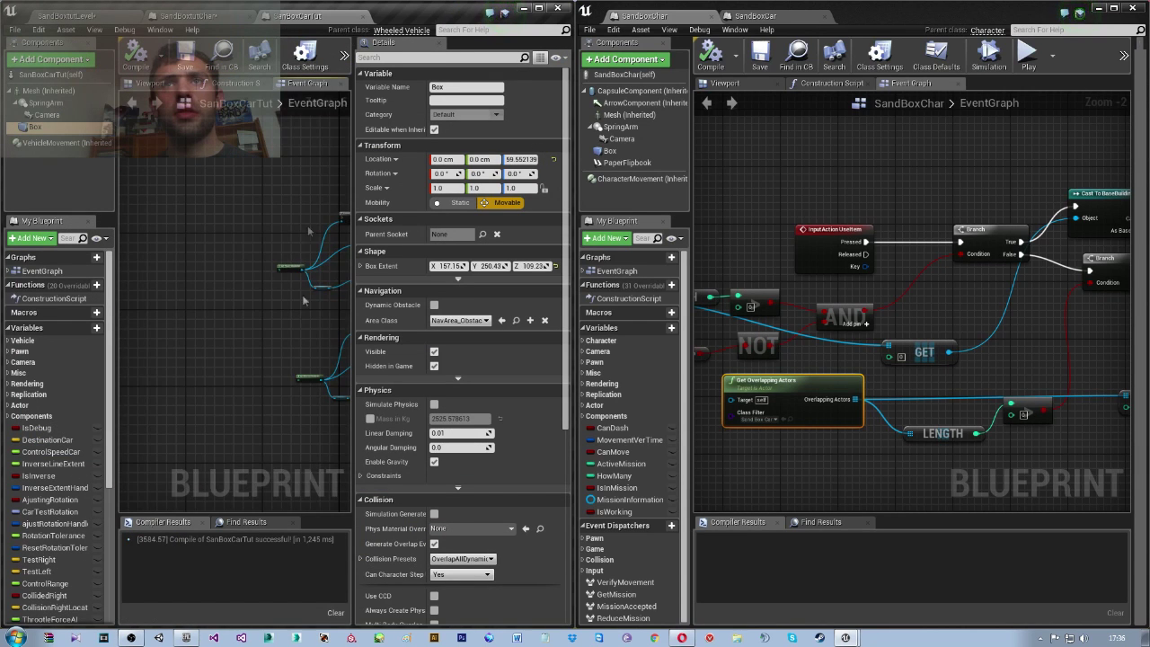
{"action": "right_click", "coordinate": [93, 131]}
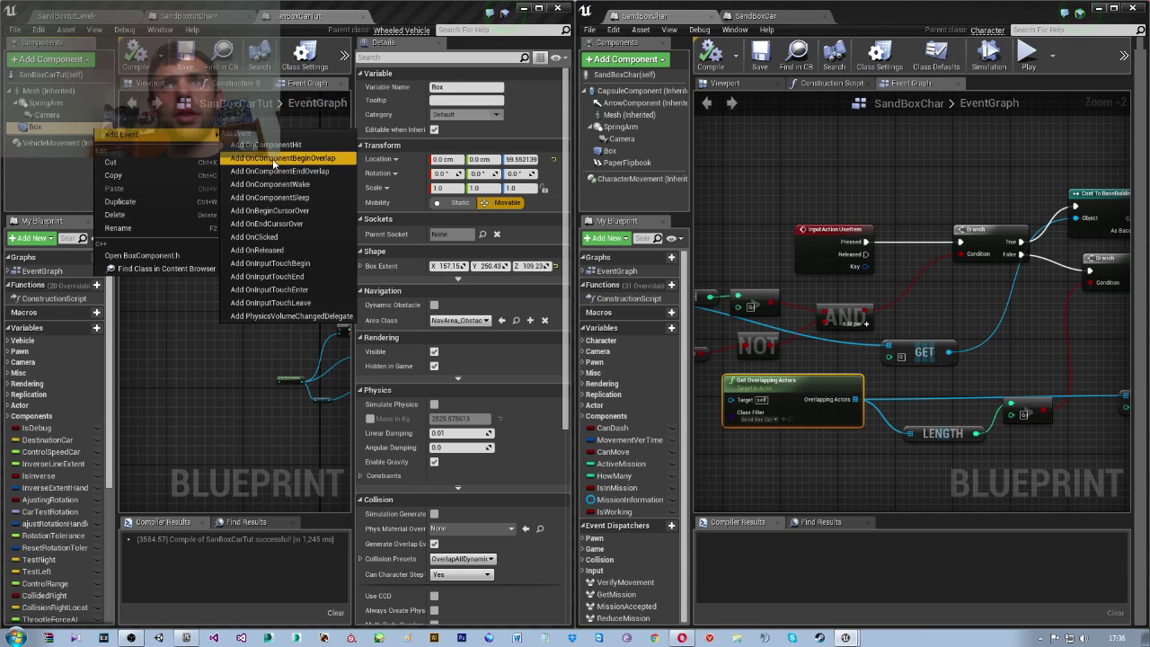
{"action": "left_click", "coordinate": [283, 158]}
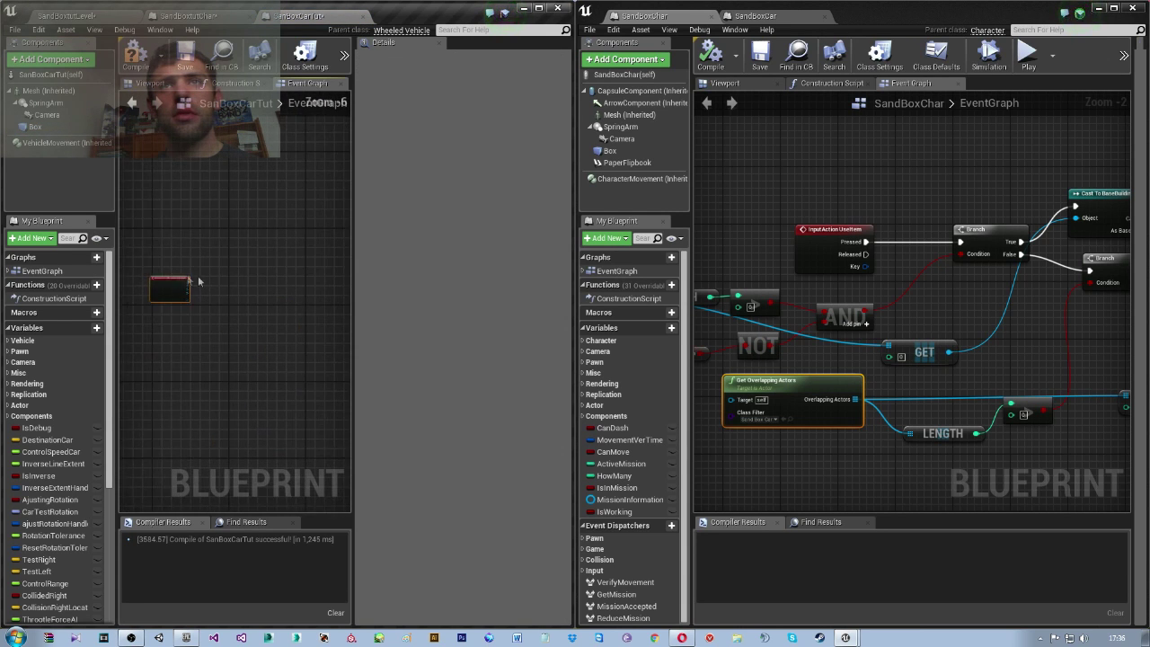
{"action": "left_click_drag", "start_coordinate": [357, 313], "coordinate": [568, 313]}
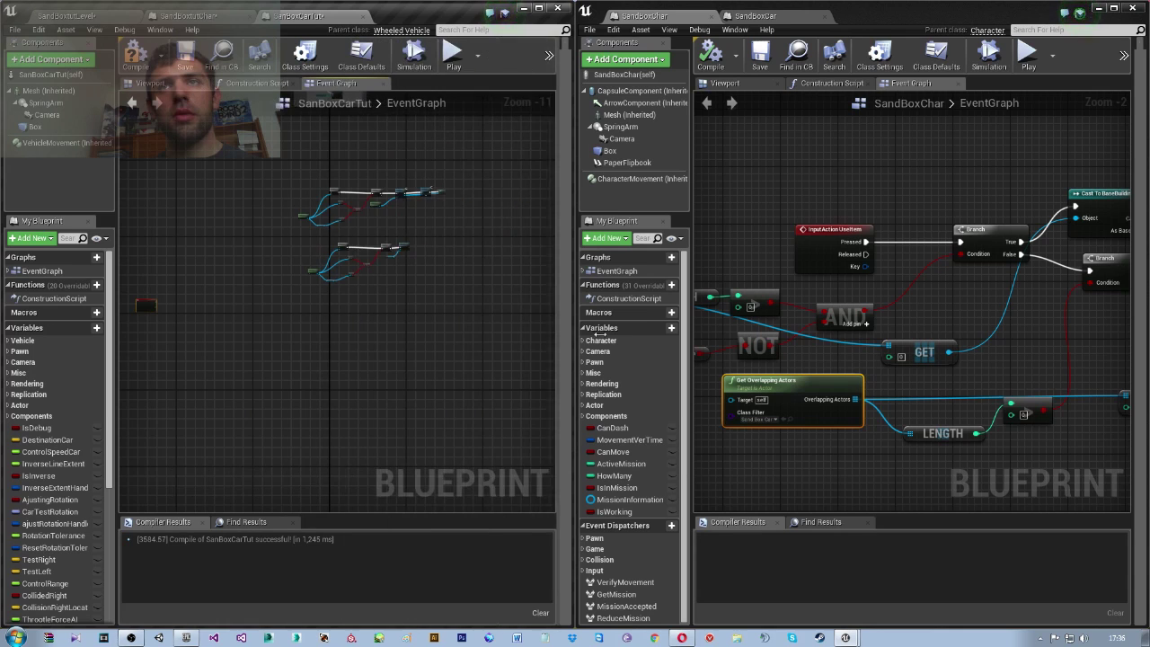
{"action": "scroll", "coordinate": [213, 311], "scroll_direction": "up", "scroll_amount": 2}
{"action": "left_click_drag", "start_coordinate": [225, 327], "coordinate": [453, 153]}
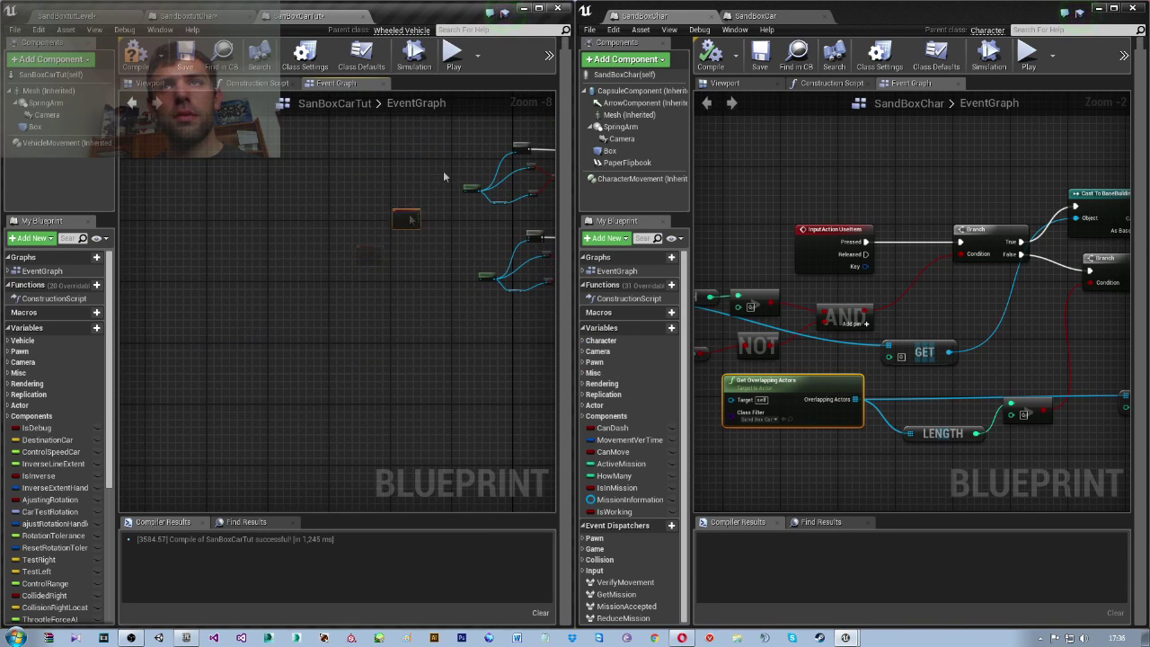
Add an On Component End Overlap (Box) event as well
{"action": "right_click", "coordinate": [61, 130]}
{"action": "mouse_move", "coordinate": [90, 136]}
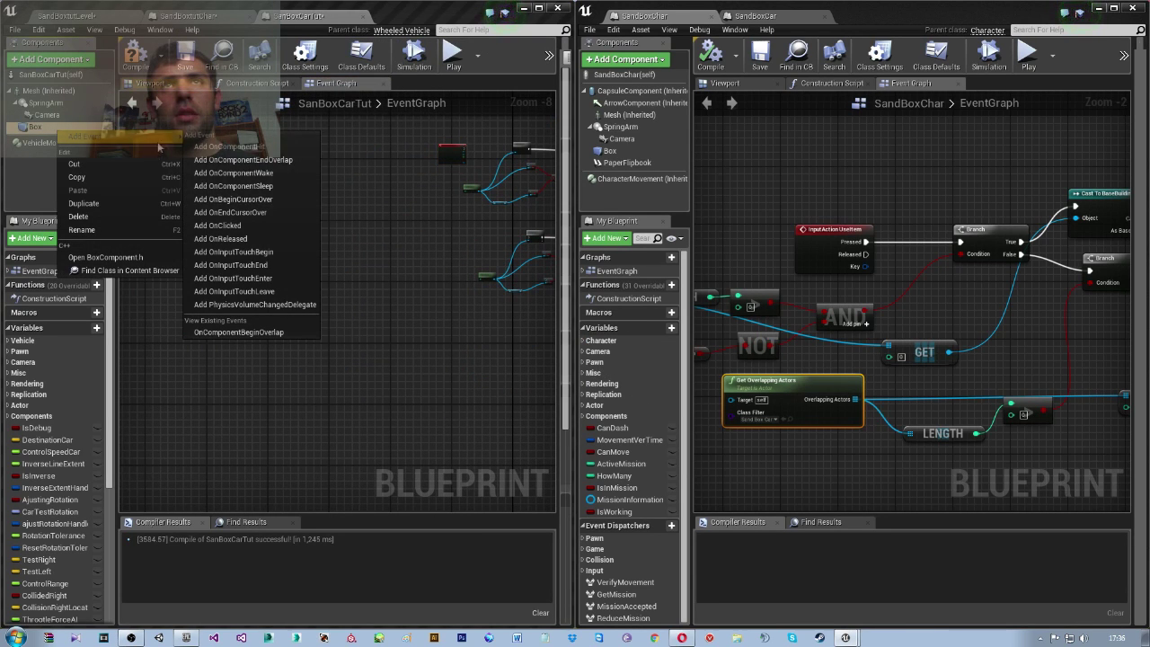
{"action": "left_click", "coordinate": [250, 160]}
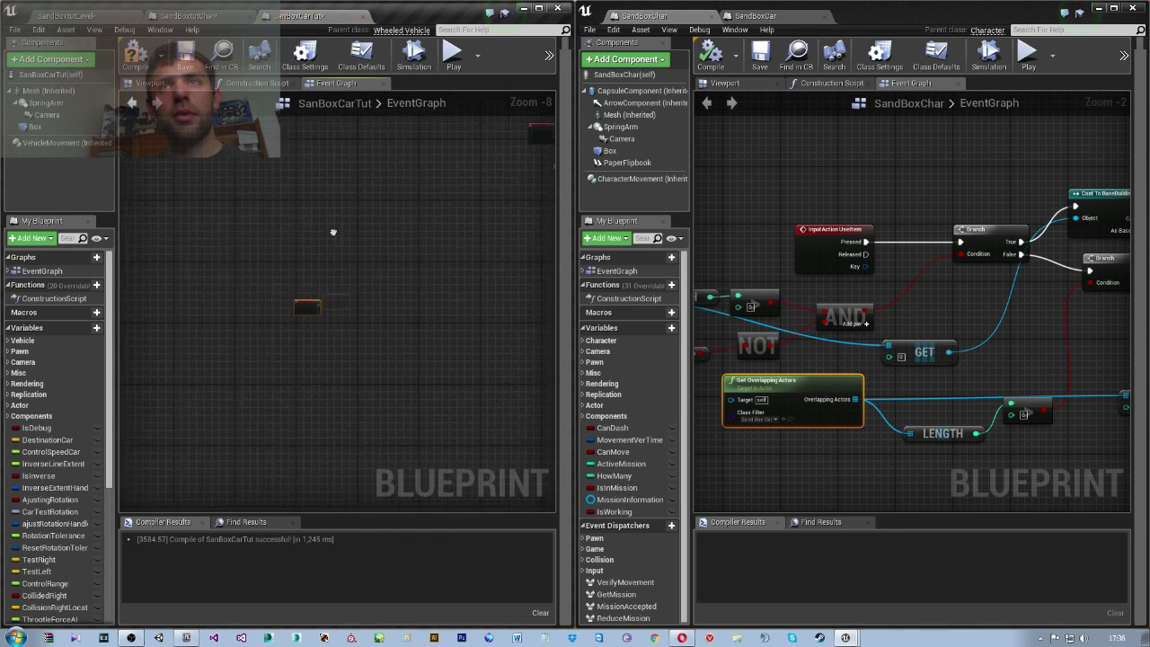
{"action": "scroll", "coordinate": [349, 328], "scroll_direction": "down", "scroll_amount": 5}
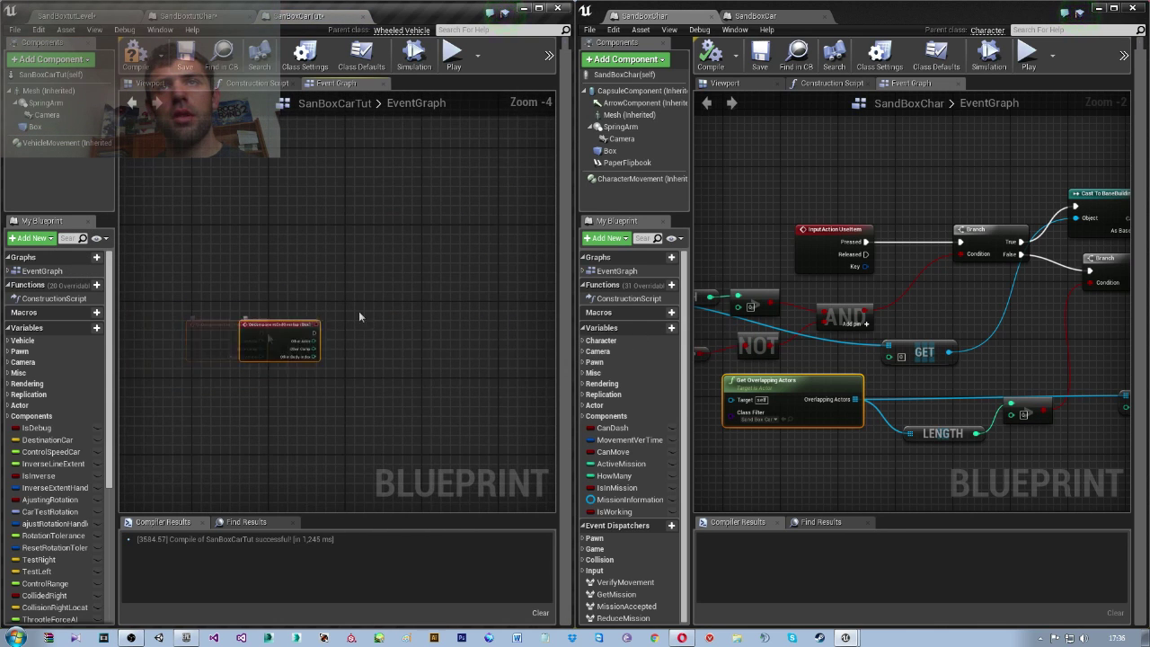
{"action": "key", "text": "Home"}
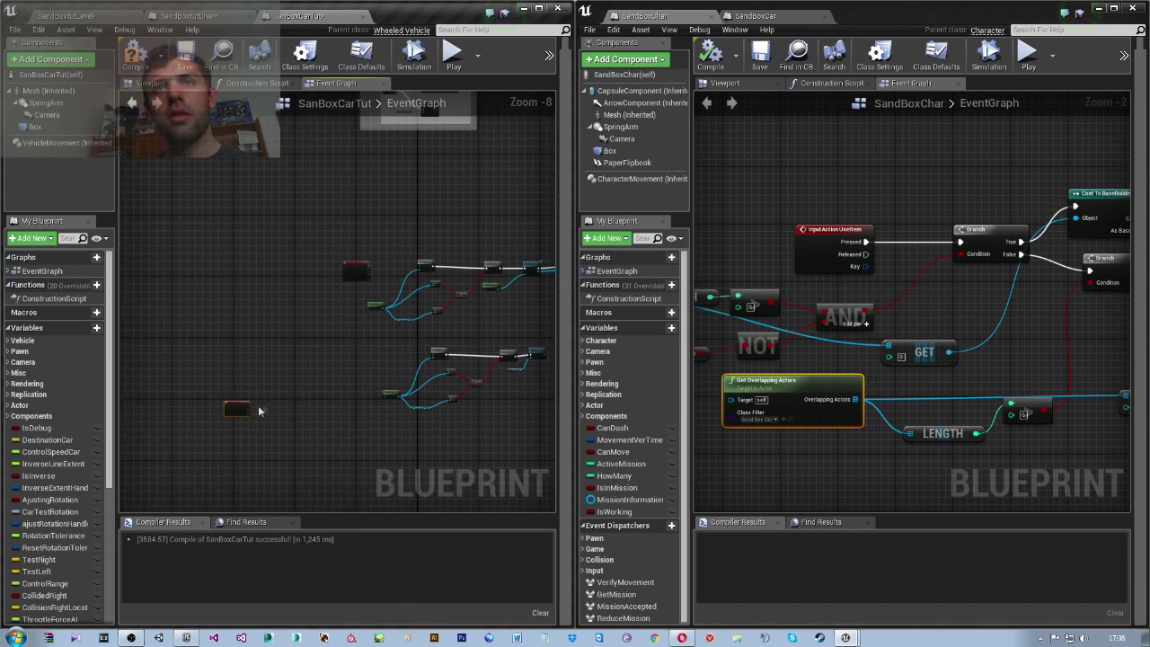
{"action": "scroll", "coordinate": [391, 357], "scroll_direction": "up", "scroll_amount": 2}
{"action": "scroll", "coordinate": [357, 364], "scroll_direction": "up", "scroll_amount": 2}
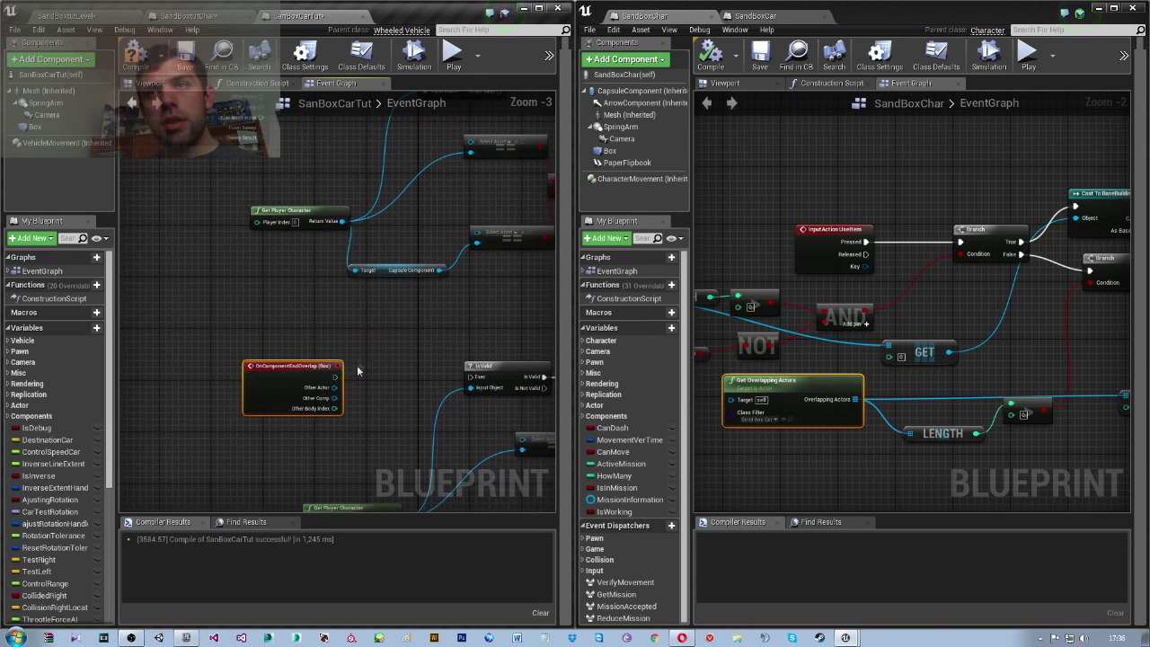
{"action": "scroll", "coordinate": [306, 386], "scroll_direction": "up", "scroll_amount": 1}
Connect the begin-overlap event to IsValid, then compile and save
{"action": "left_click_drag", "start_coordinate": [283, 388], "coordinate": [443, 393]}
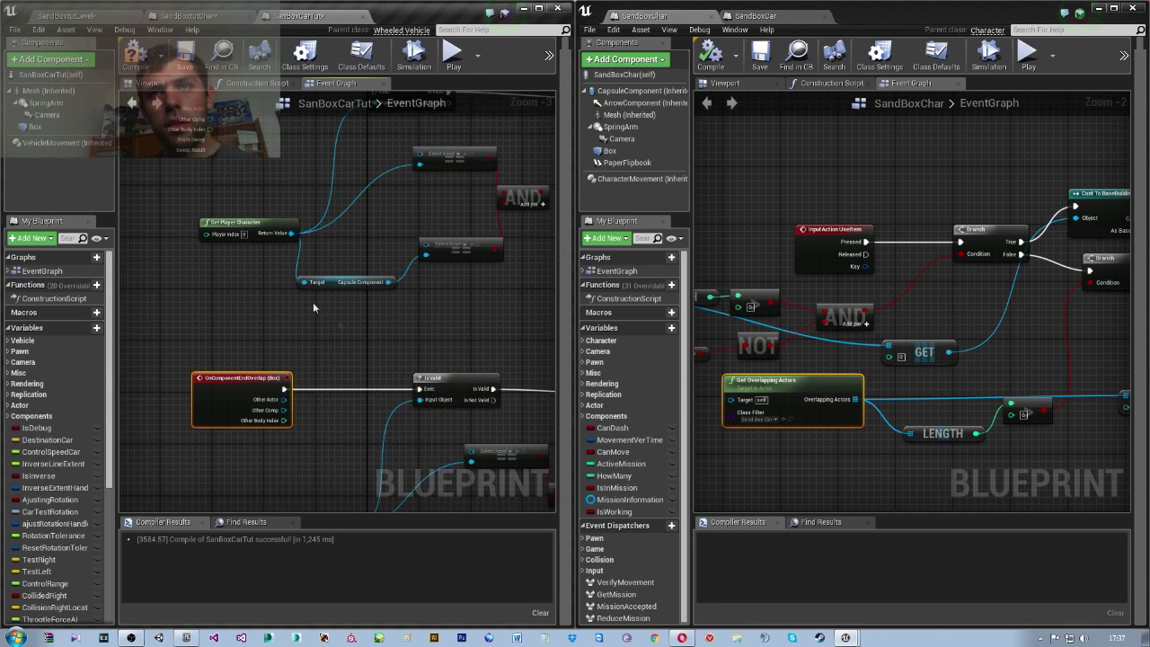
{"action": "right_click_drag", "start_coordinate": [313, 308], "coordinate": [304, 336]}
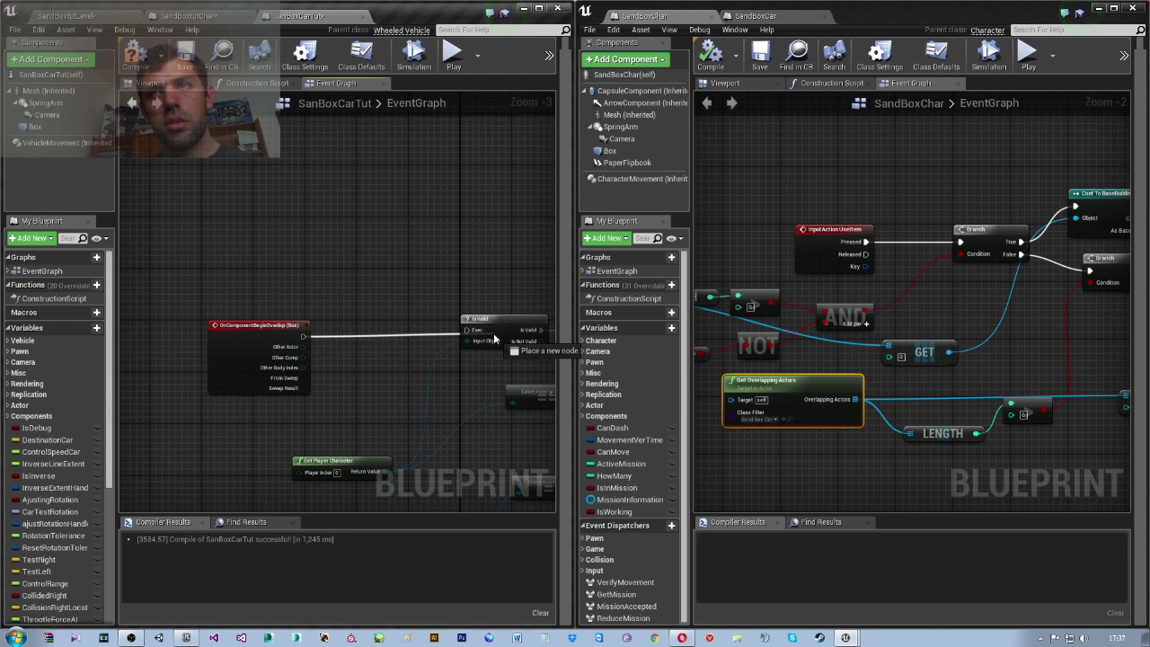
{"action": "left_click_drag", "start_coordinate": [479, 331], "coordinate": [479, 331]}
{"action": "right_click_drag", "start_coordinate": [284, 216], "coordinate": [293, 245]}
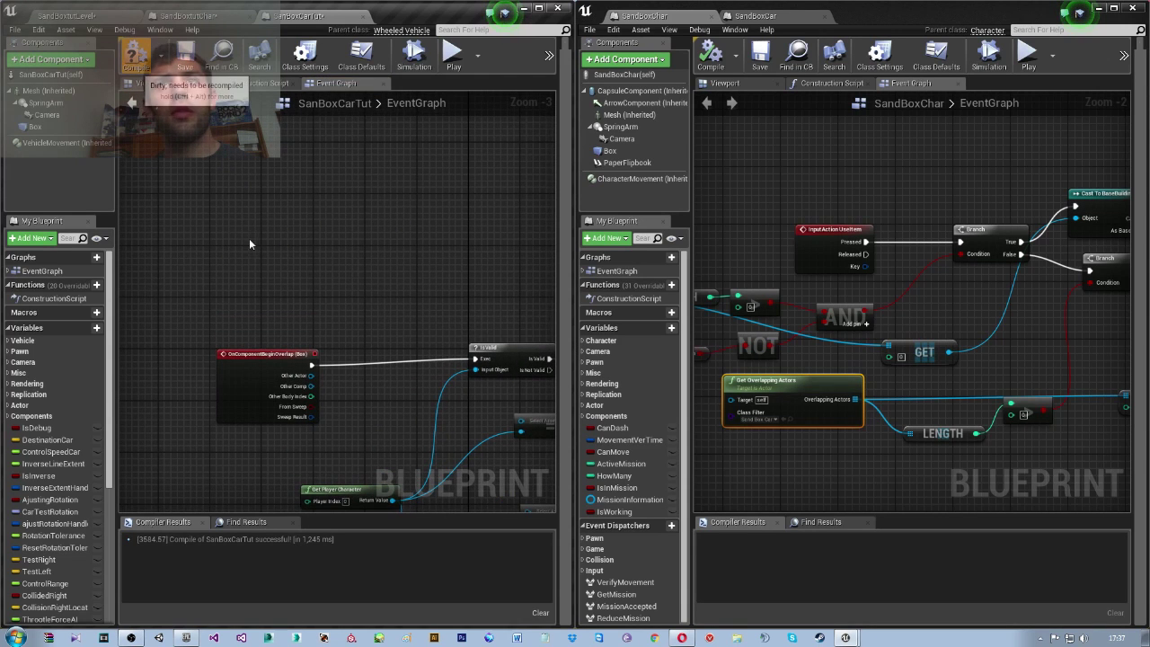
{"action": "key", "text": "ctrl+s"}
Wire the Other Actor outputs of both overlap events into the comparison checks
{"action": "right_click_drag", "start_coordinate": [395, 390], "coordinate": [247, 322]}
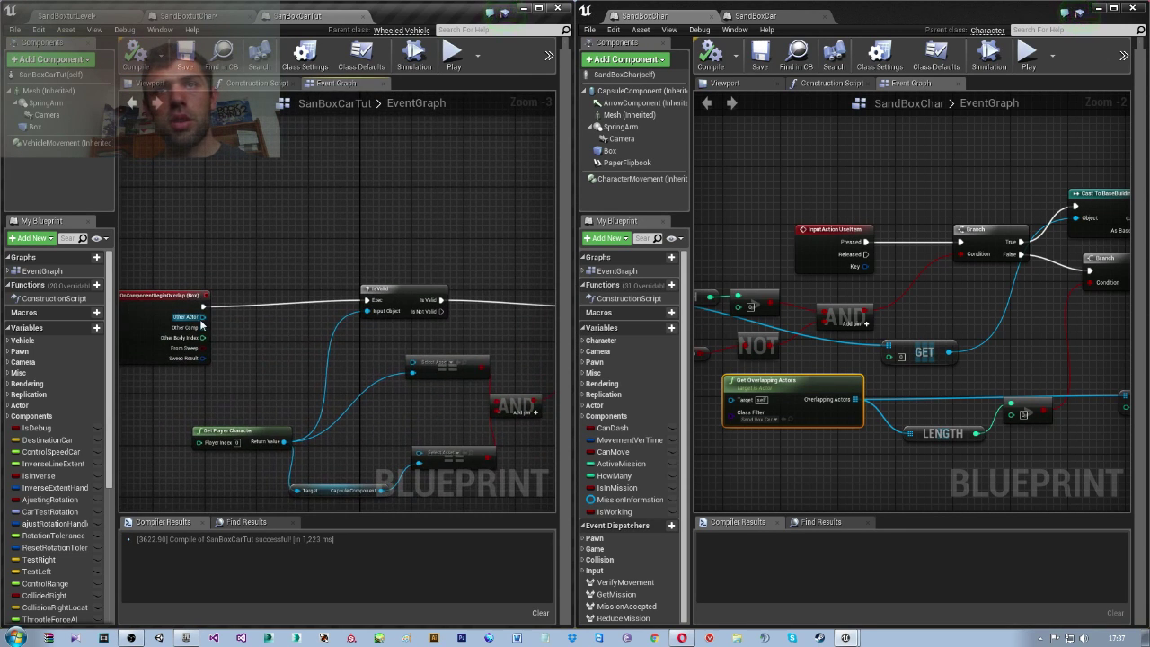
{"action": "mouse_move", "coordinate": [203, 316]}
{"action": "left_mouse_down"}
{"action": "mouse_move", "coordinate": [415, 365]}
{"action": "mouse_move", "coordinate": [406, 455]}
{"action": "left_mouse_up"}
{"action": "right_click_drag", "start_coordinate": [406, 455], "coordinate": [222, 312]}
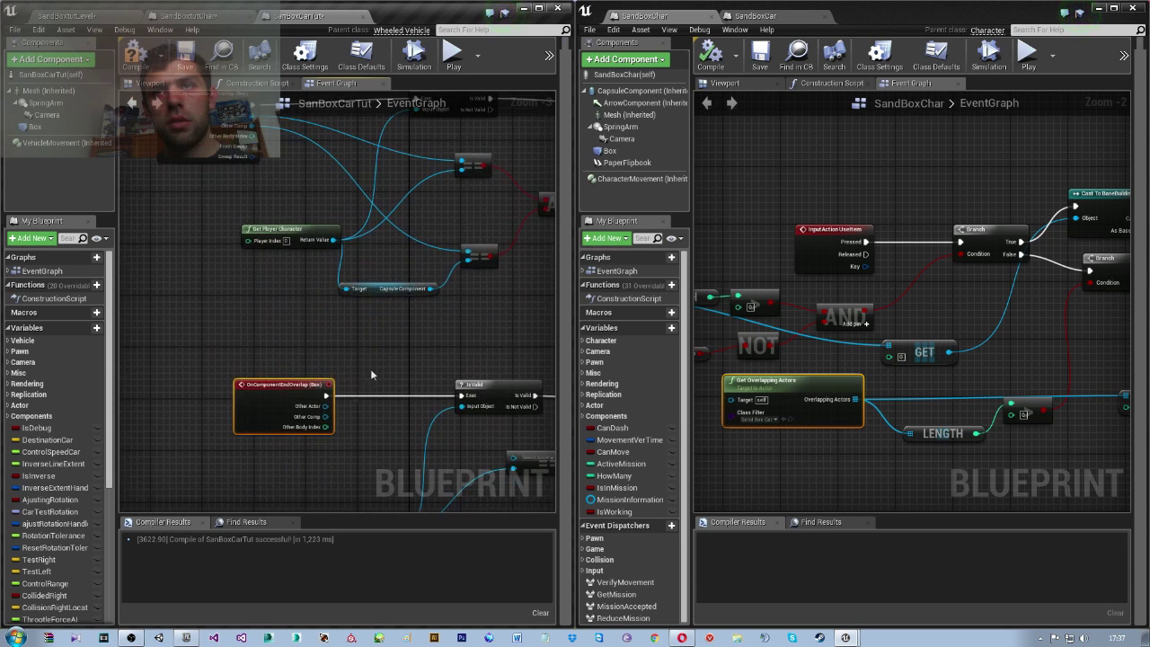
{"action": "mouse_move", "coordinate": [213, 308]}
{"action": "left_mouse_down"}
{"action": "mouse_move", "coordinate": [378, 360]}
{"action": "mouse_move", "coordinate": [208, 305]}
{"action": "mouse_move", "coordinate": [409, 452]}
{"action": "left_mouse_up"}
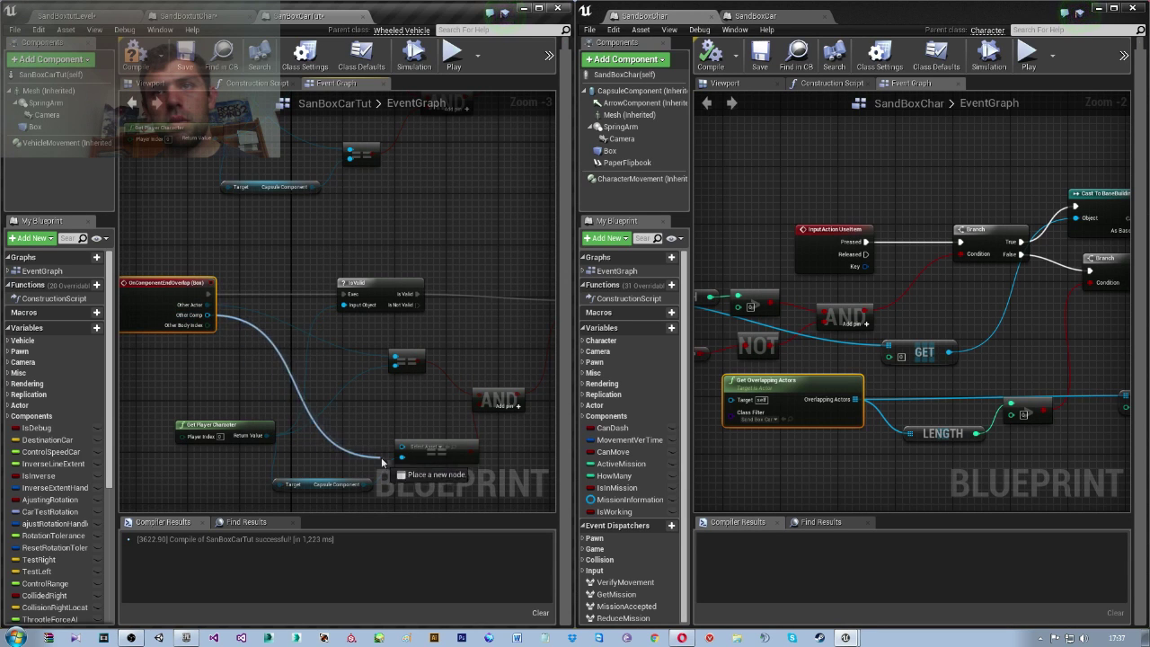
{"action": "right_click_drag", "start_coordinate": [409, 452], "coordinate": [374, 295]}
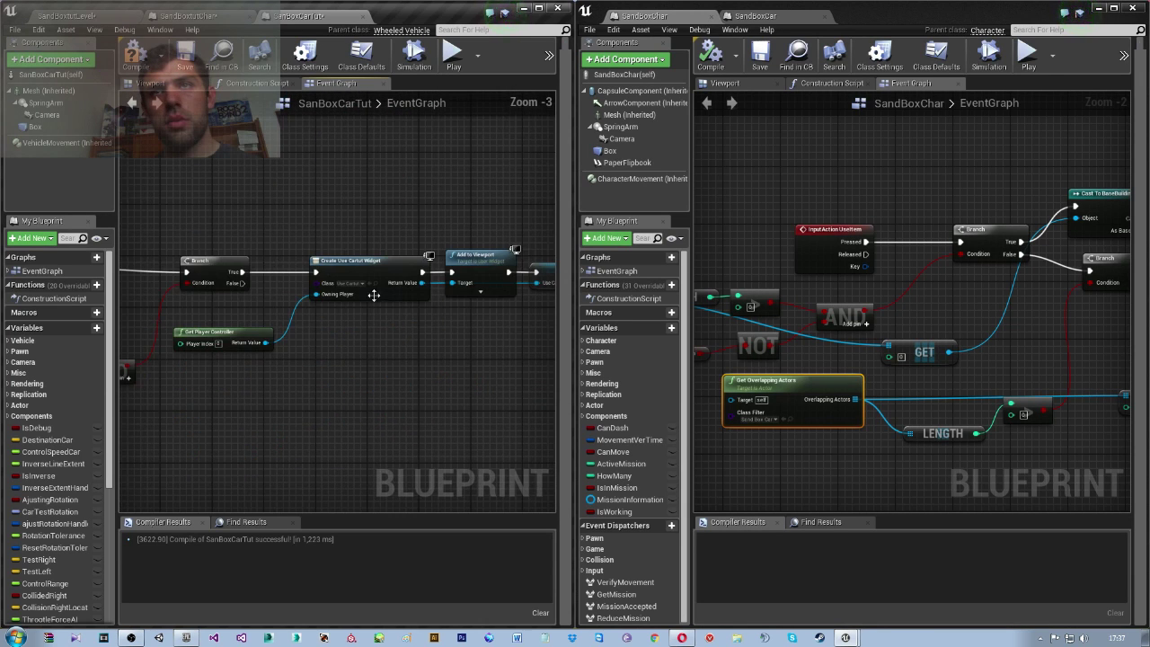
{"action": "scroll", "coordinate": [379, 311], "scroll_direction": "down", "scroll_amount": 2}
{"action": "scroll", "coordinate": [360, 288], "scroll_direction": "down", "scroll_amount": 2}
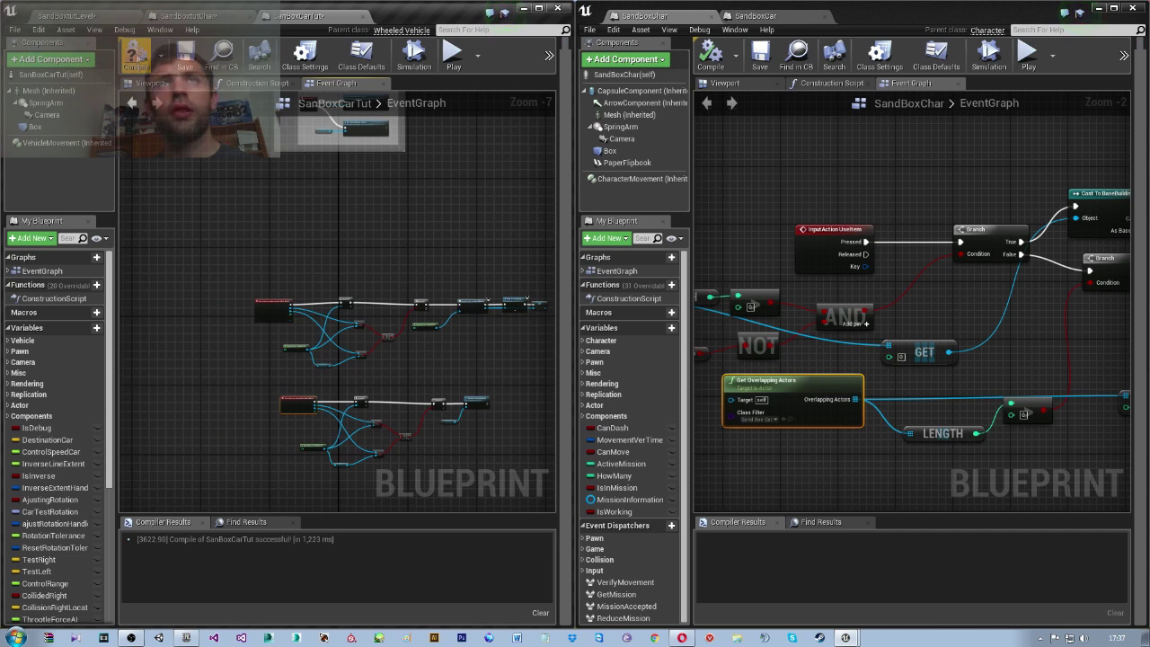
Compile and save the car blueprint, then place a SanBoxCarTut car in the level
{"action": "left_click", "coordinate": [137, 55]}
{"action": "left_click", "coordinate": [67, 16]}
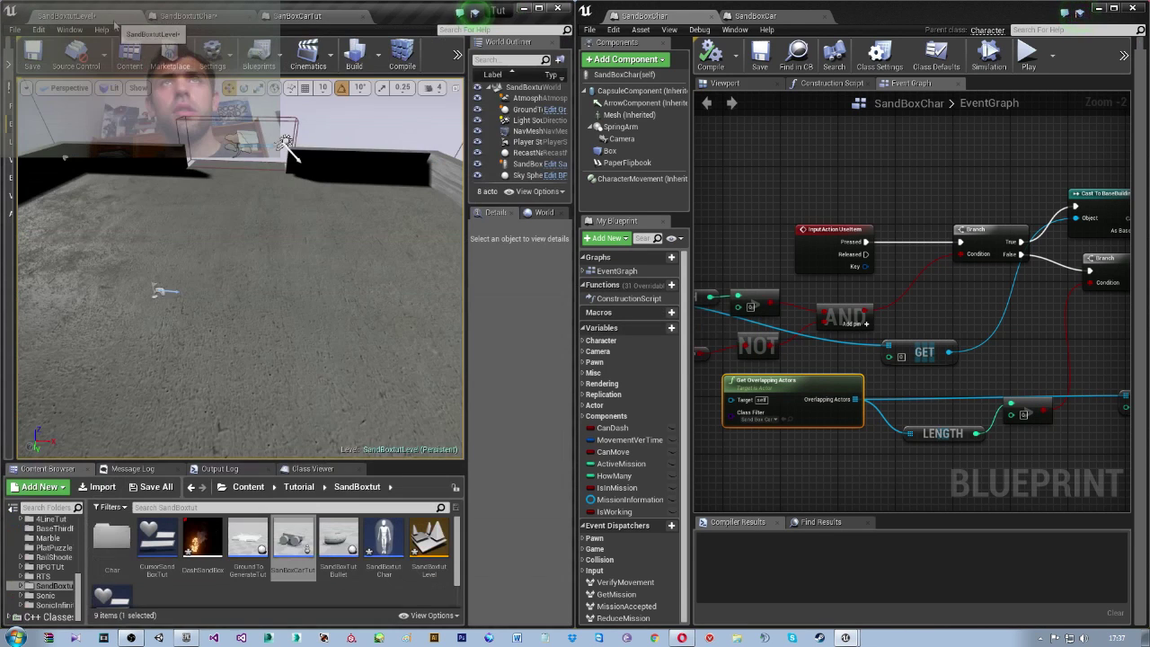
{"action": "left_click_drag", "start_coordinate": [292, 543], "coordinate": [291, 342]}
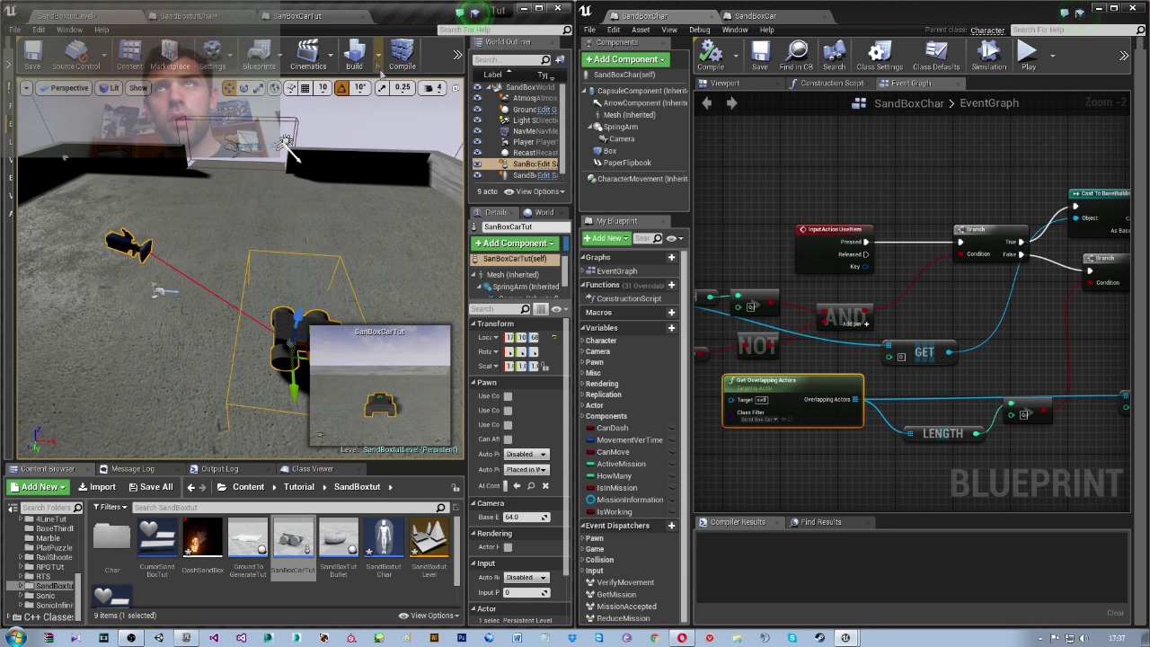
Run a play-in-editor test of the level, then end it with Esc
{"action": "left_click", "coordinate": [455, 57]}
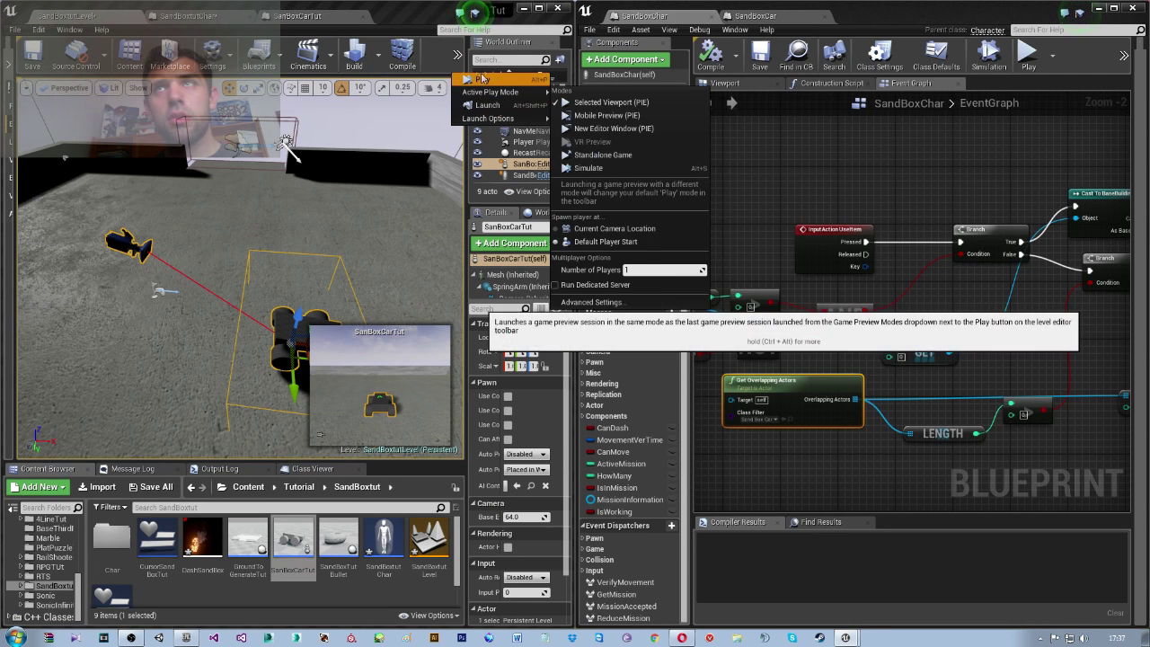
{"action": "left_click", "coordinate": [483, 79]}
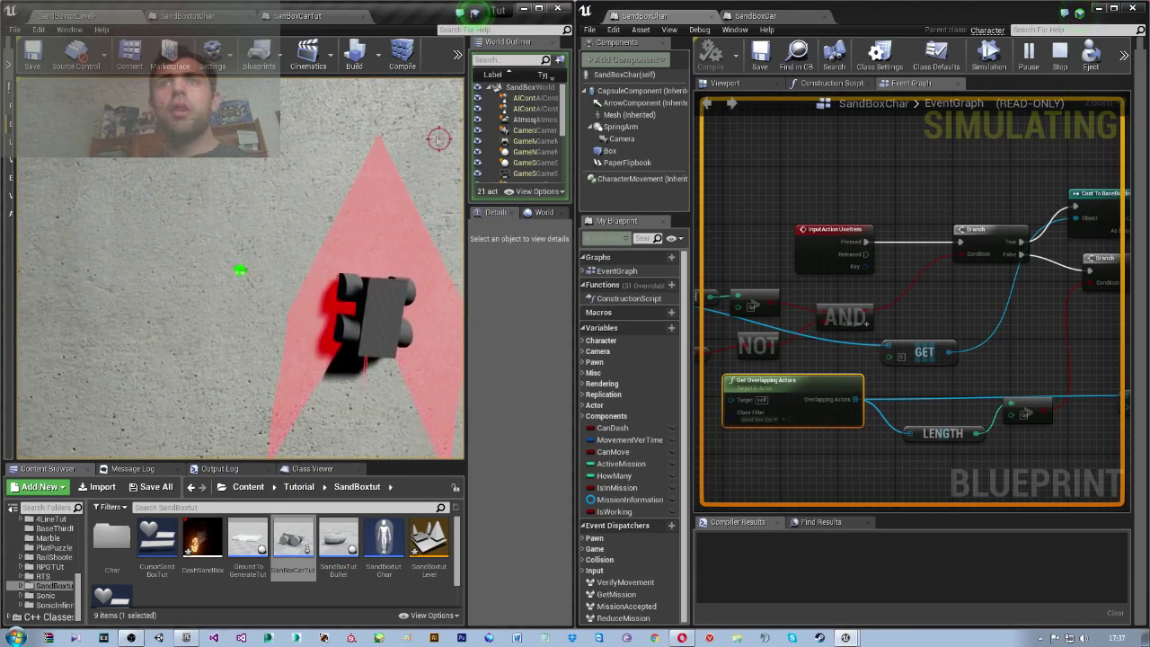
{"action": "key", "text": "Escape"}
Look over the SanBoxCarTut event graph, checking the BeginPlay execution pin's actions
{"action": "left_click", "coordinate": [297, 15]}
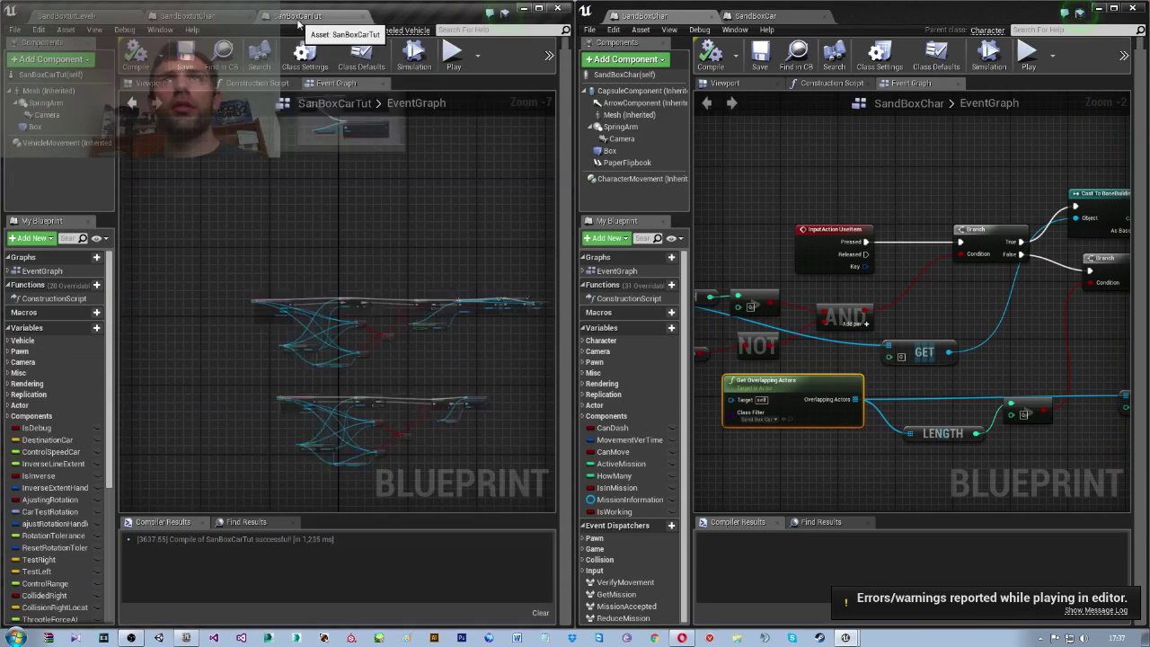
{"action": "scroll", "coordinate": [321, 353], "scroll_direction": "down", "scroll_amount": 3}
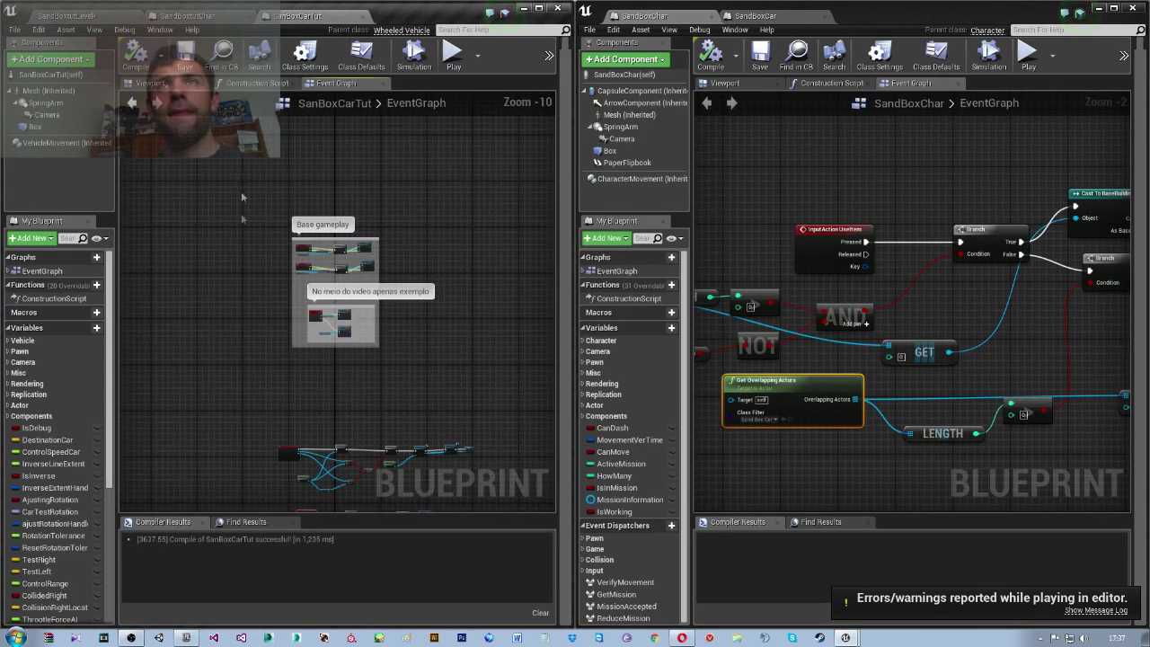
{"action": "right_click_drag", "start_coordinate": [242, 197], "coordinate": [342, 368]}
{"action": "scroll", "coordinate": [341, 367], "scroll_direction": "up", "scroll_amount": 2}
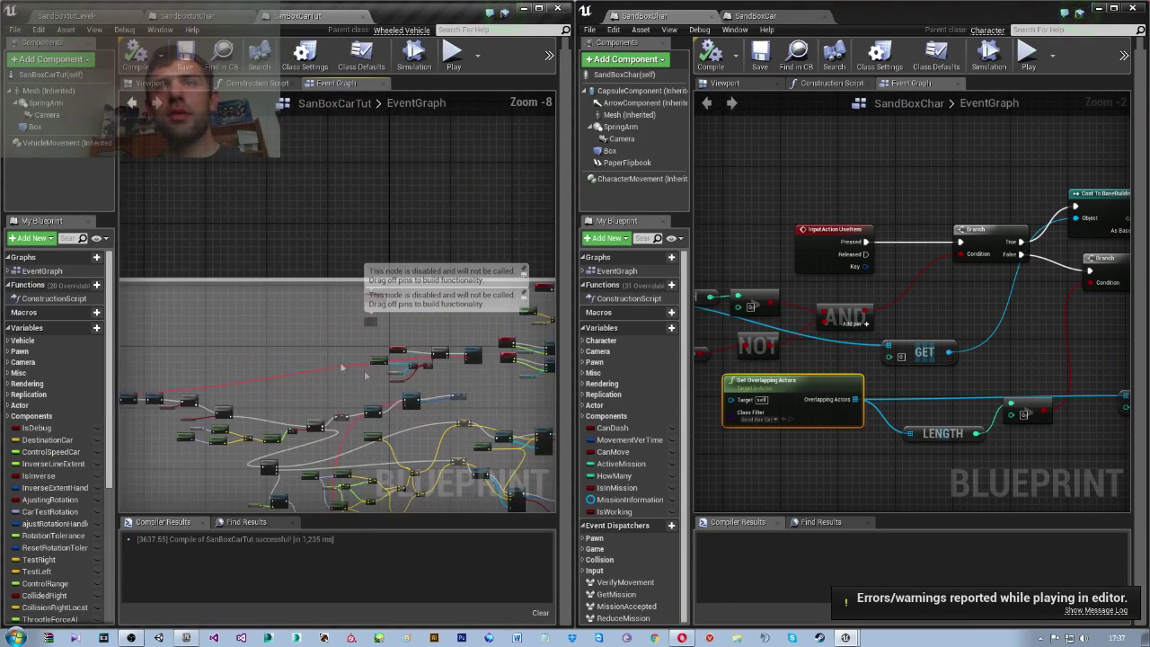
{"action": "scroll", "coordinate": [341, 367], "scroll_direction": "up", "scroll_amount": 3}
{"action": "scroll", "coordinate": [296, 355], "scroll_direction": "up", "scroll_amount": 3}
{"action": "scroll", "coordinate": [250, 344], "scroll_direction": "up", "scroll_amount": 2}
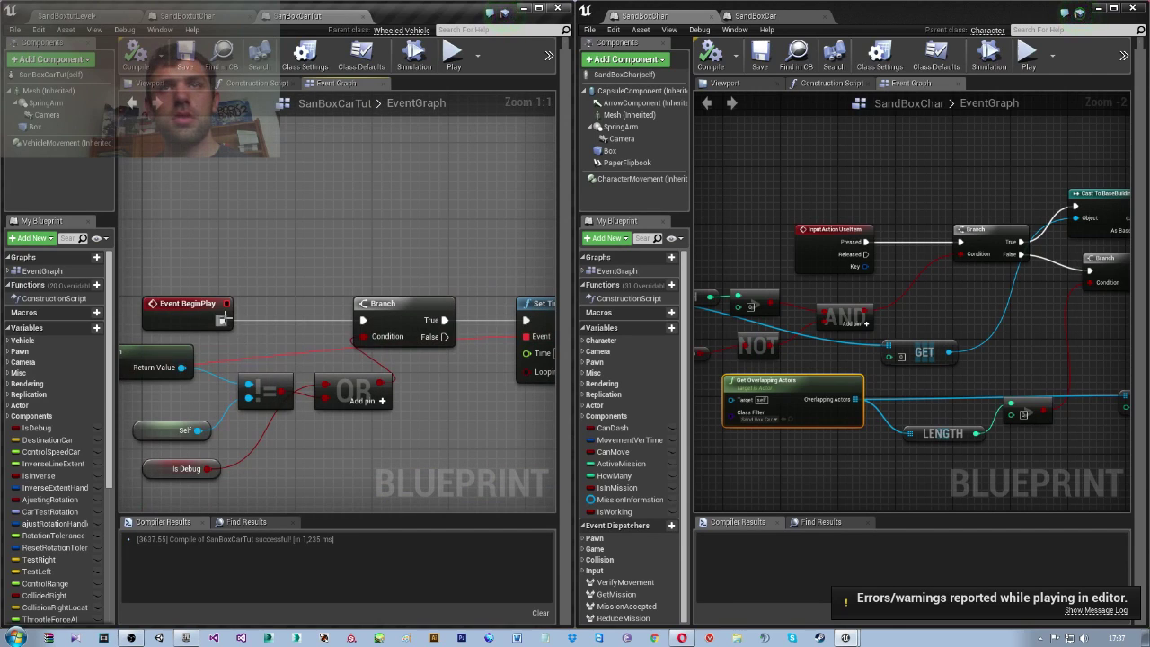
{"action": "right_click", "coordinate": [222, 318]}
{"action": "left_click", "coordinate": [265, 362]}
{"action": "scroll", "coordinate": [263, 372], "scroll_direction": "down", "scroll_amount": 4}
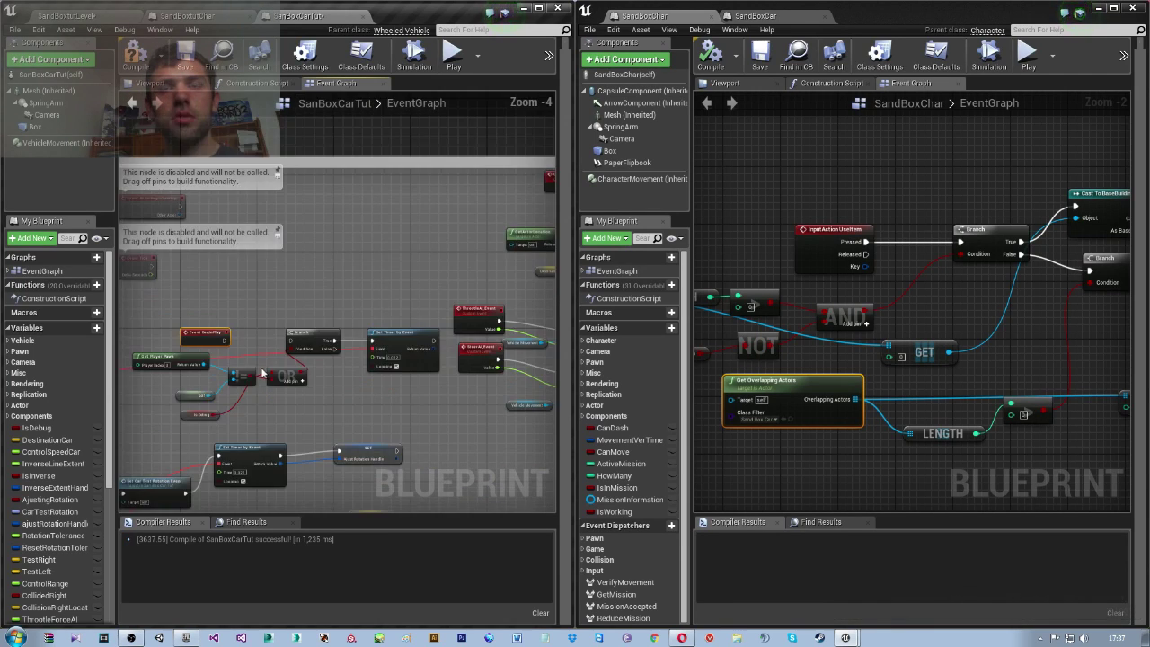
{"action": "scroll", "coordinate": [263, 372], "scroll_direction": "down", "scroll_amount": 4}
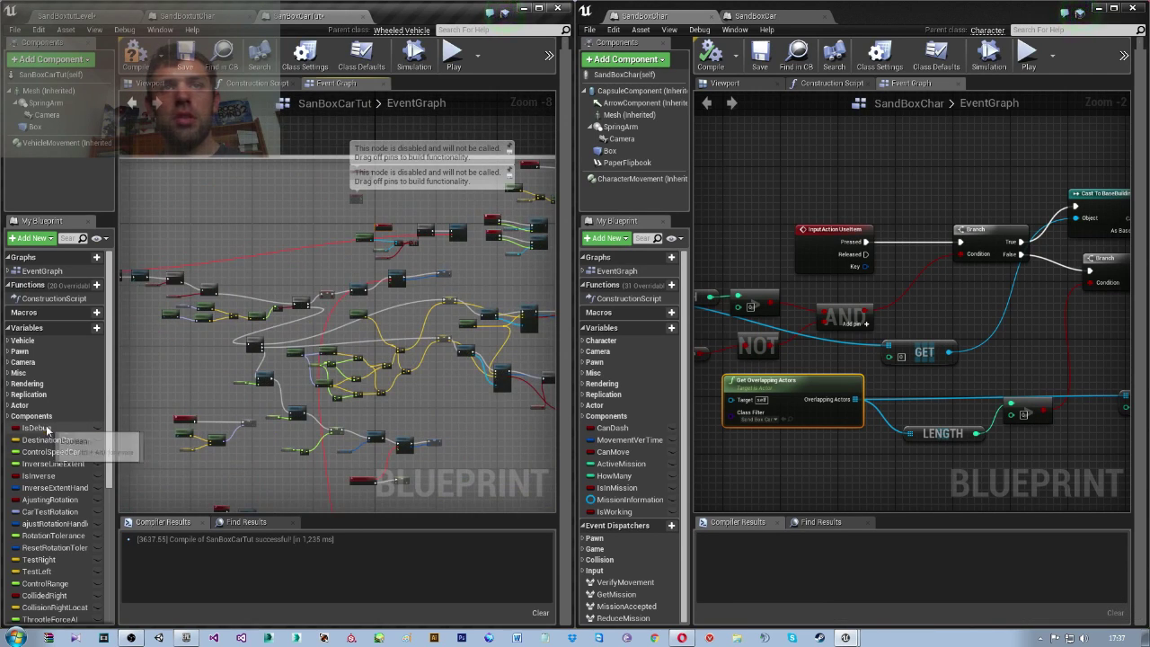
Inspect the IsDebug variable's details, then compile and save SanBoxCarTut
{"action": "left_click", "coordinate": [47, 430]}
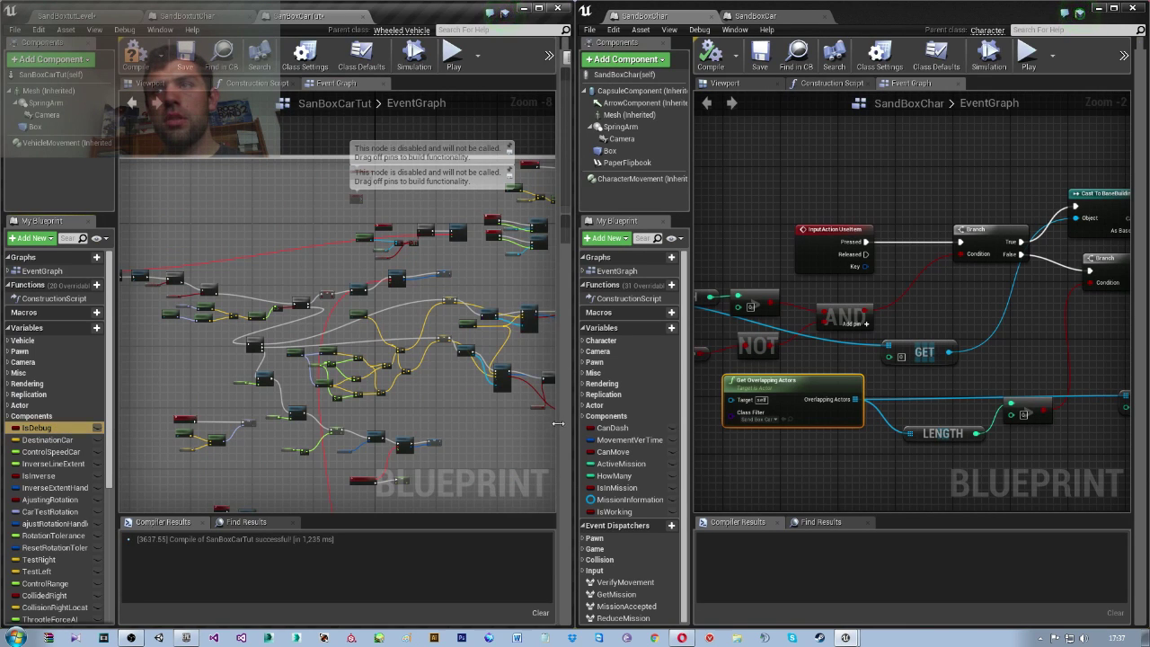
{"action": "left_click_drag", "start_coordinate": [559, 428], "coordinate": [324, 260]}
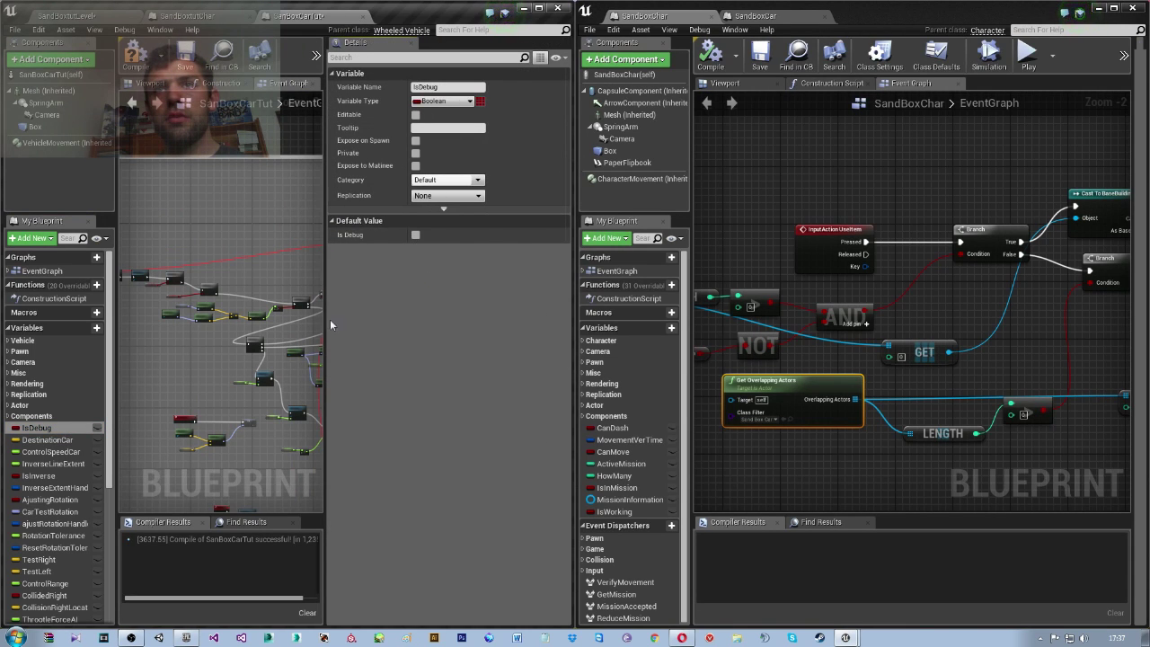
{"action": "left_click_drag", "start_coordinate": [324, 321], "coordinate": [562, 341]}
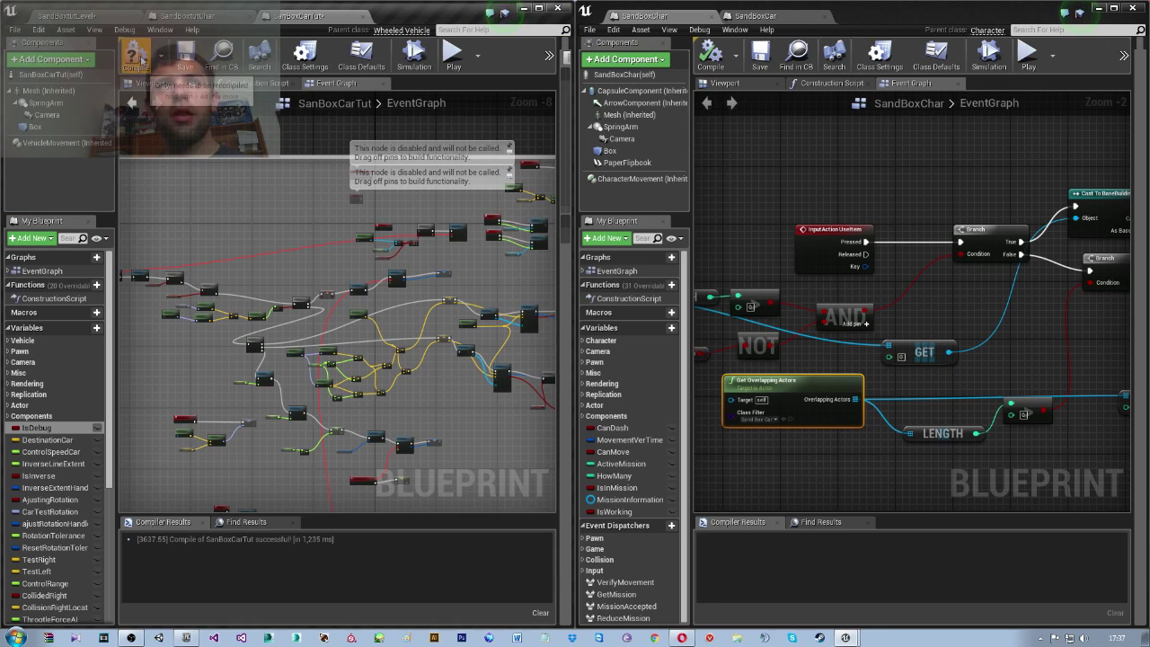
{"action": "left_click", "coordinate": [184, 54]}
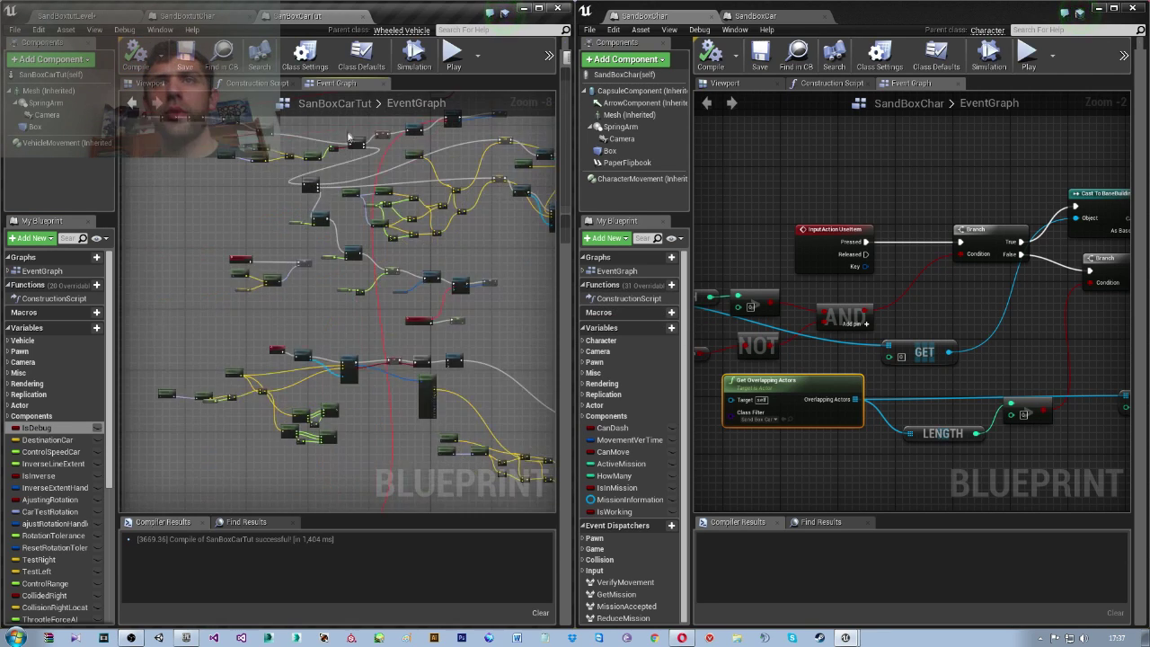
{"action": "scroll", "coordinate": [279, 219], "scroll_direction": "down", "scroll_amount": 4}
Start a play-in-editor session from the level
{"action": "left_click", "coordinate": [73, 20]}
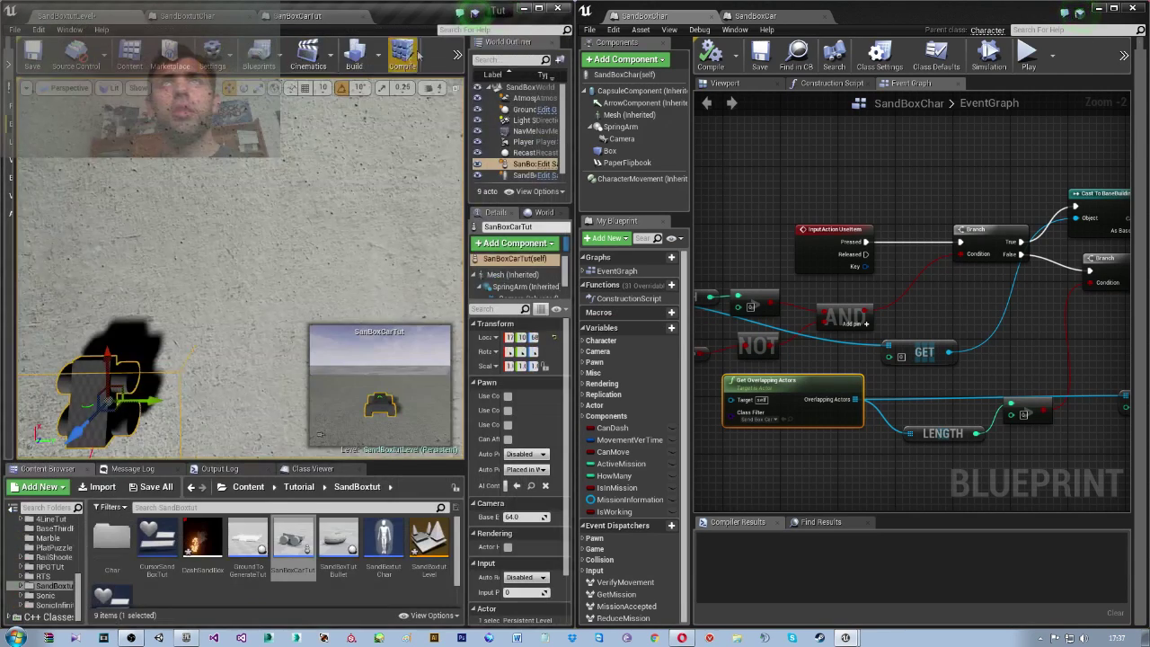
{"action": "left_click", "coordinate": [456, 56]}
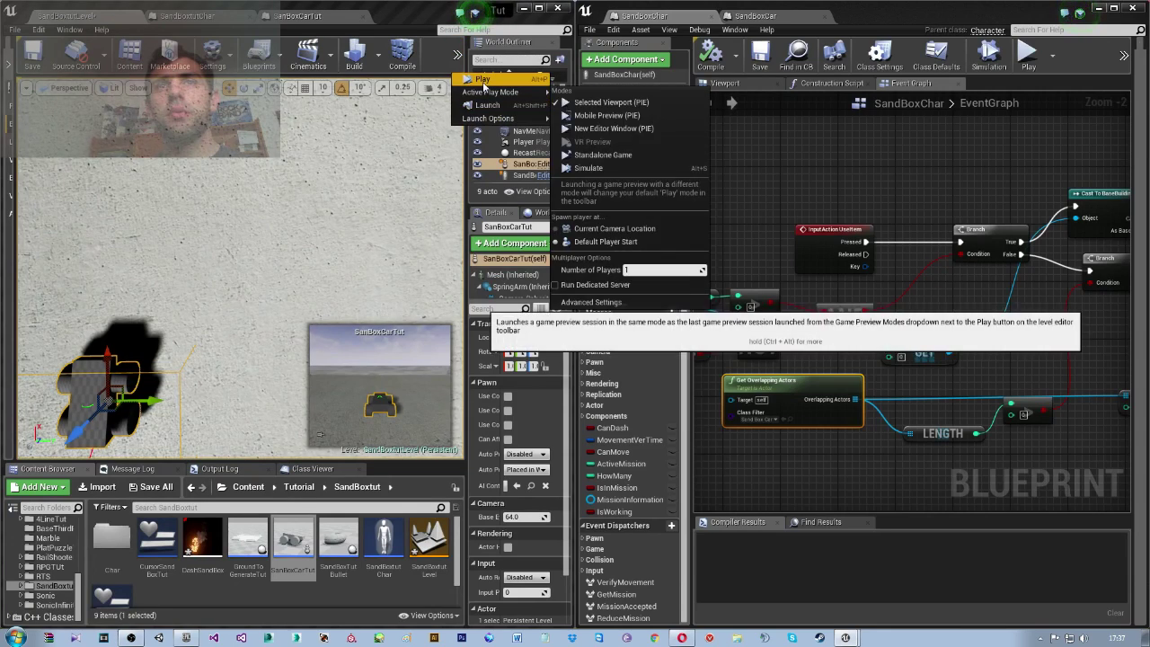
{"action": "left_click", "coordinate": [476, 80]}
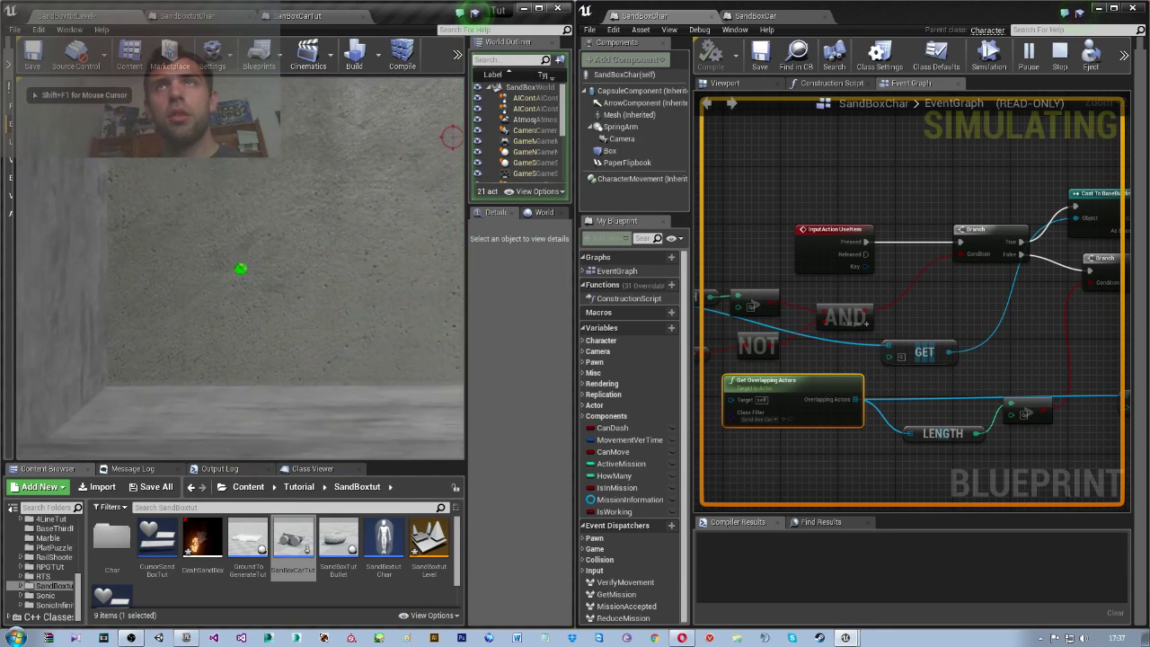
Walk the character around the car with WASD until the 'E' Use Car prompt appears, then stop
{"action": "key", "text": "w+d"}
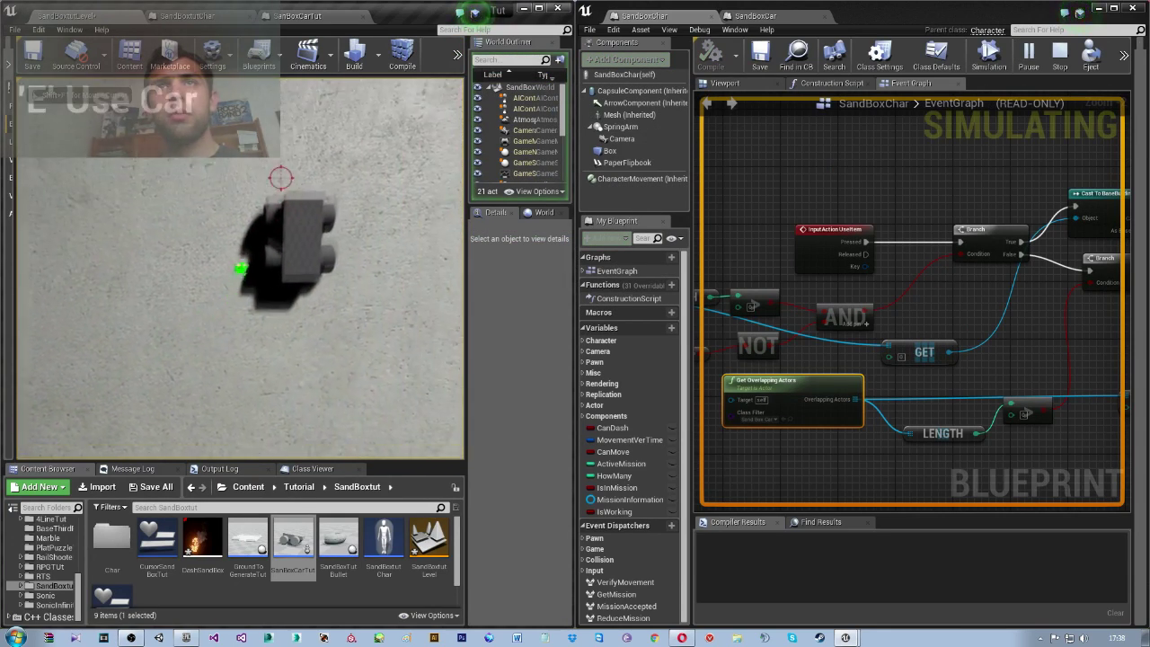
{"action": "key", "text": "a"}
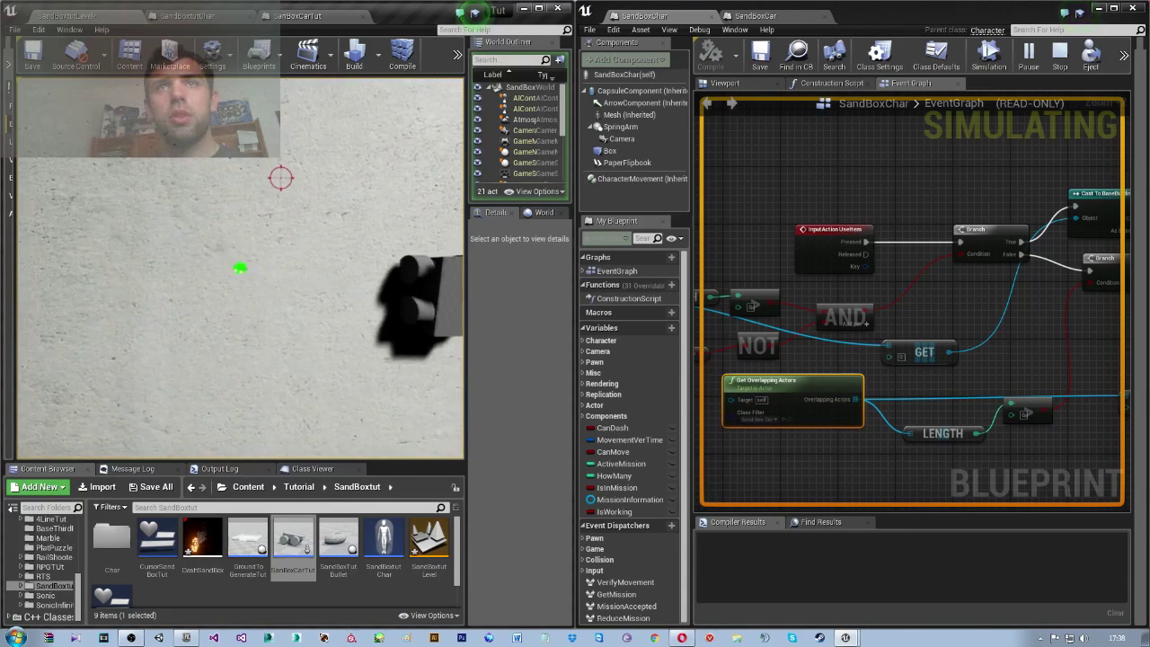
{"action": "key", "text": "d"}
{"action": "key", "text": "a"}
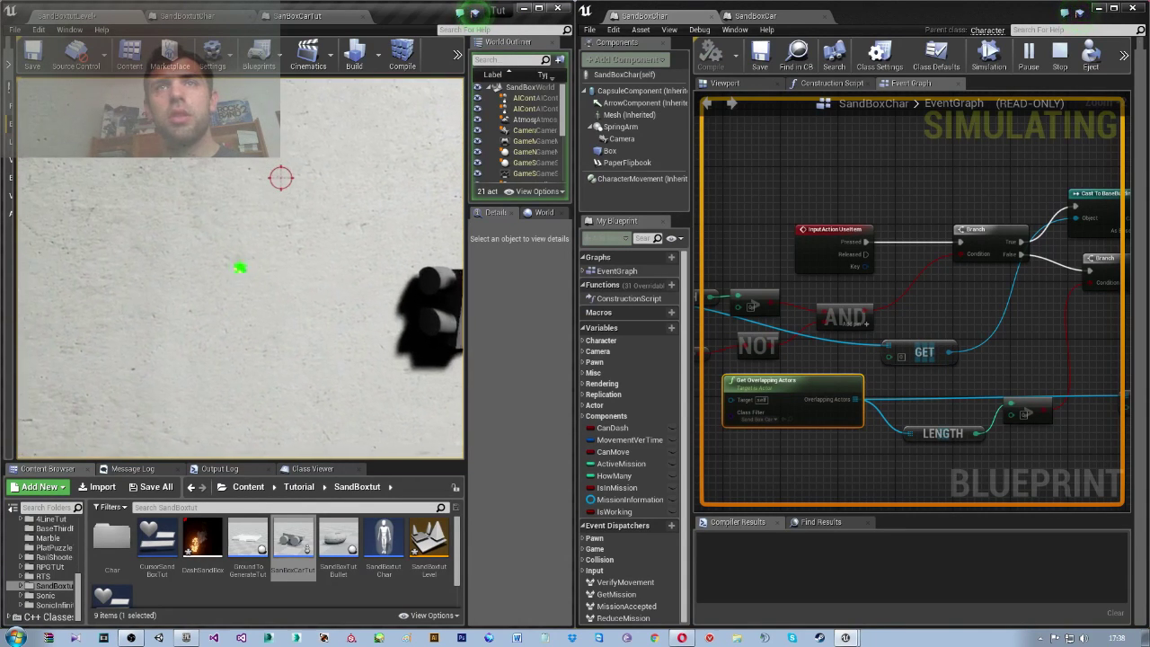
{"action": "key", "text": "d"}
{"action": "key", "text": "d"}
{"action": "key", "text": "a"}
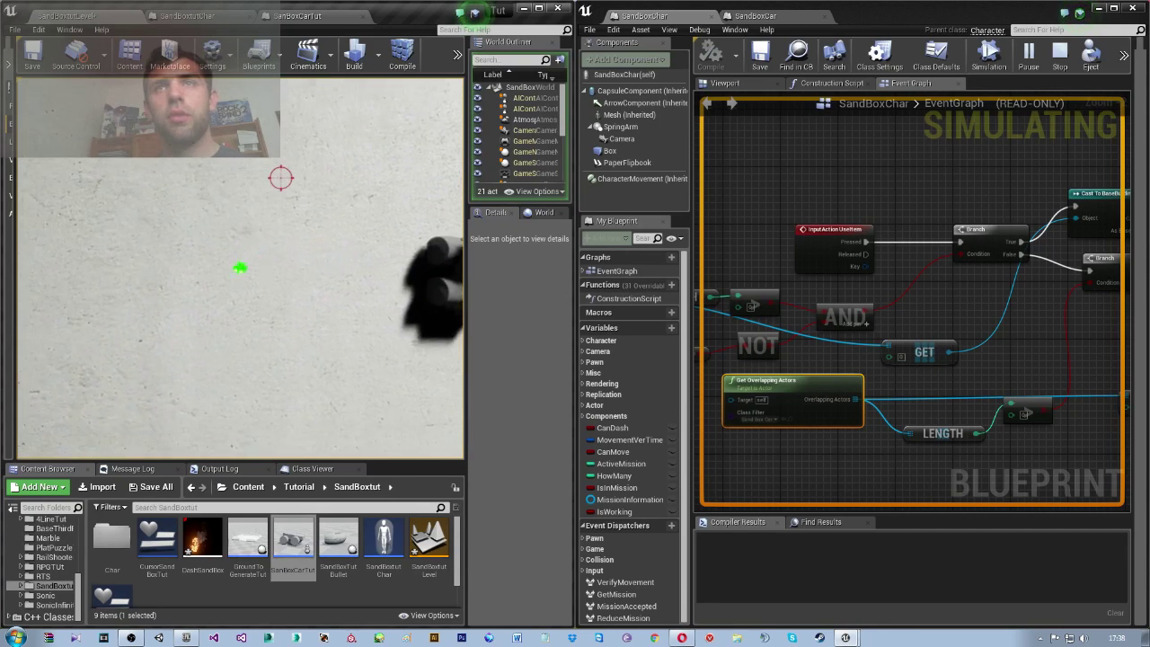
{"action": "key", "text": "s"}
{"action": "key", "text": "d"}
{"action": "key", "text": "Escape"}
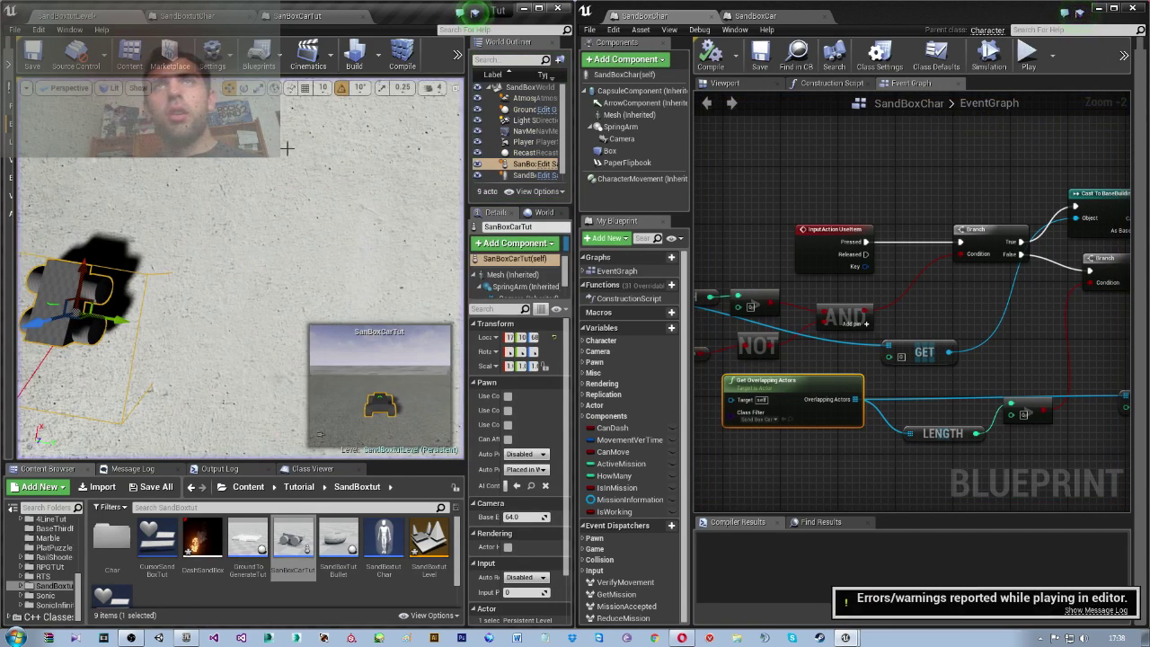
In SandBoxtutChar's graph, delete the Box node so Get Overlapping Actors targets self
{"action": "left_click", "coordinate": [207, 16]}
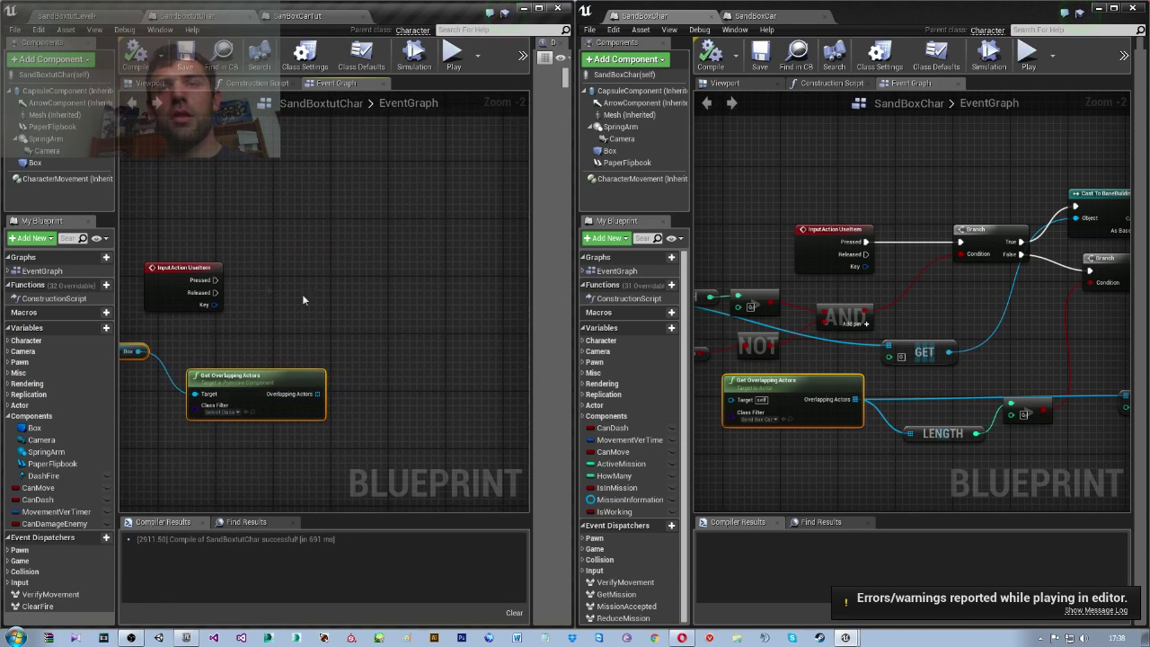
{"action": "key", "text": "ctrl+z"}
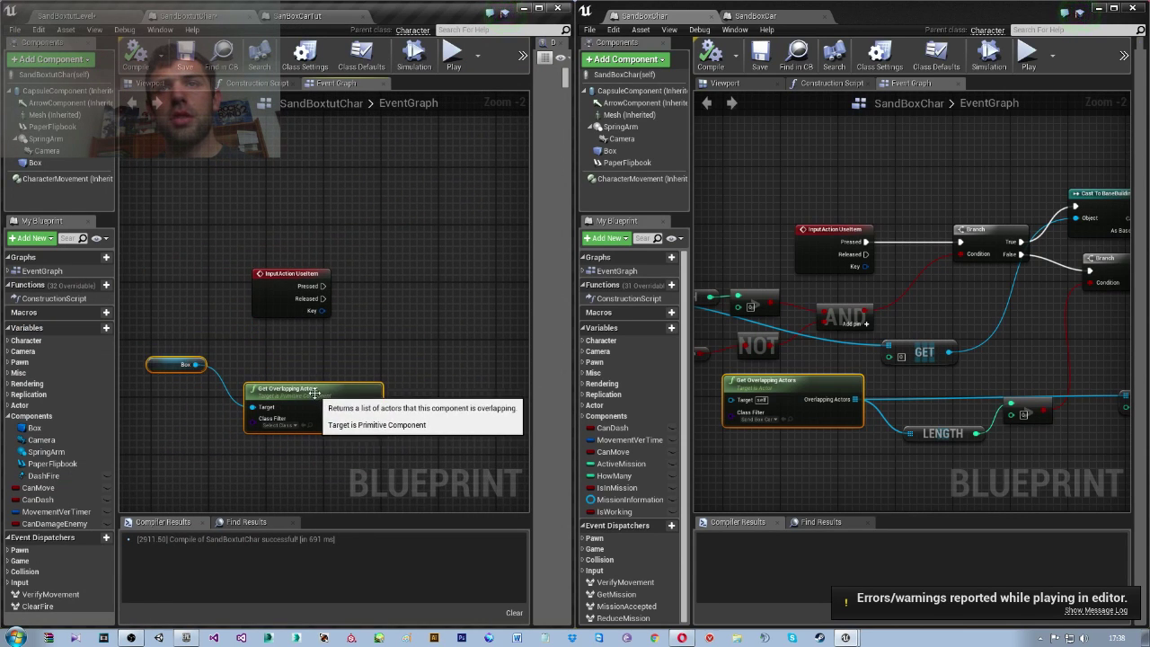
{"action": "right_click_drag", "start_coordinate": [400, 376], "coordinate": [428, 346]}
{"action": "left_click", "coordinate": [194, 336]}
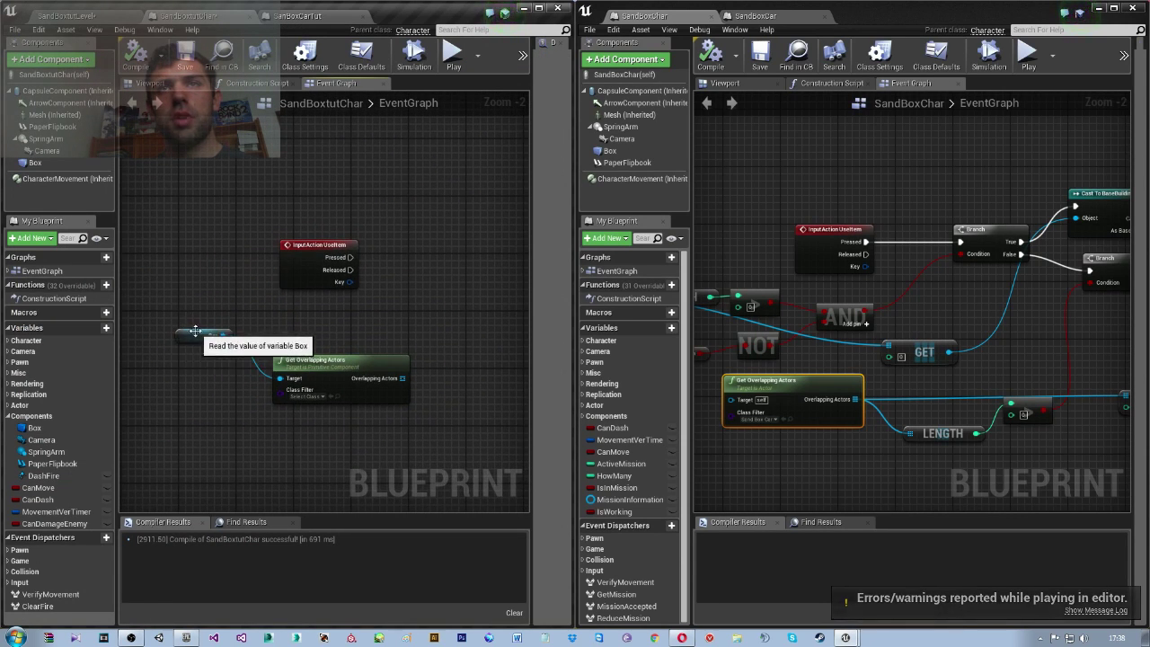
{"action": "right_click", "coordinate": [194, 336]}
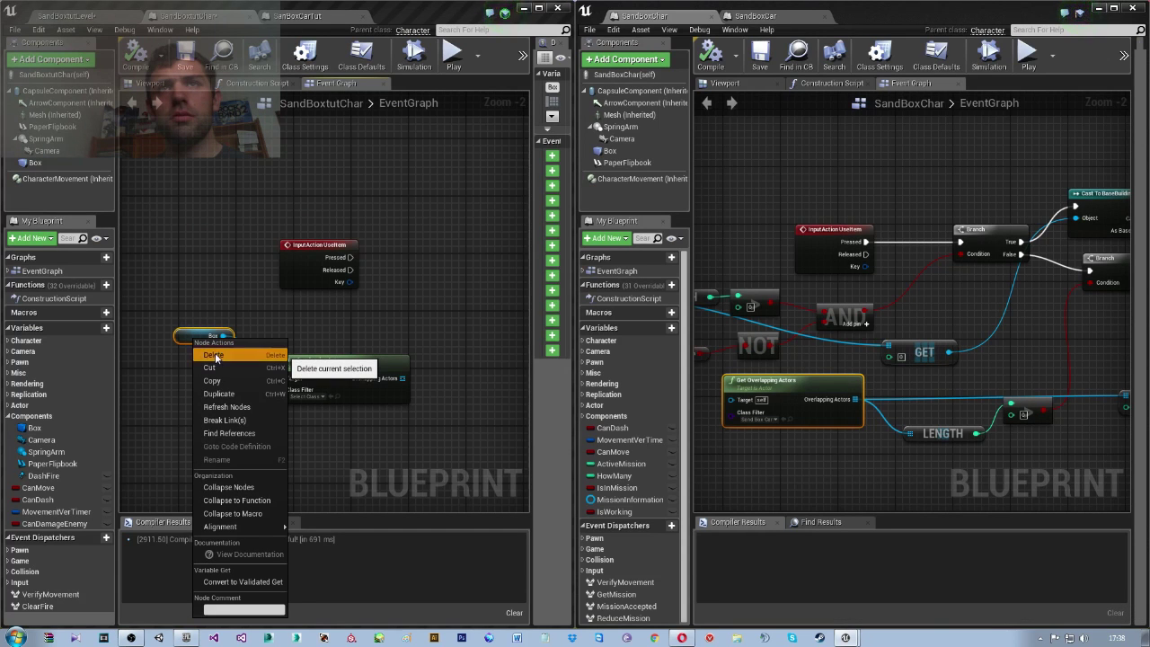
{"action": "left_click", "coordinate": [215, 357]}
{"action": "left_click_drag", "start_coordinate": [338, 360], "coordinate": [282, 326]}
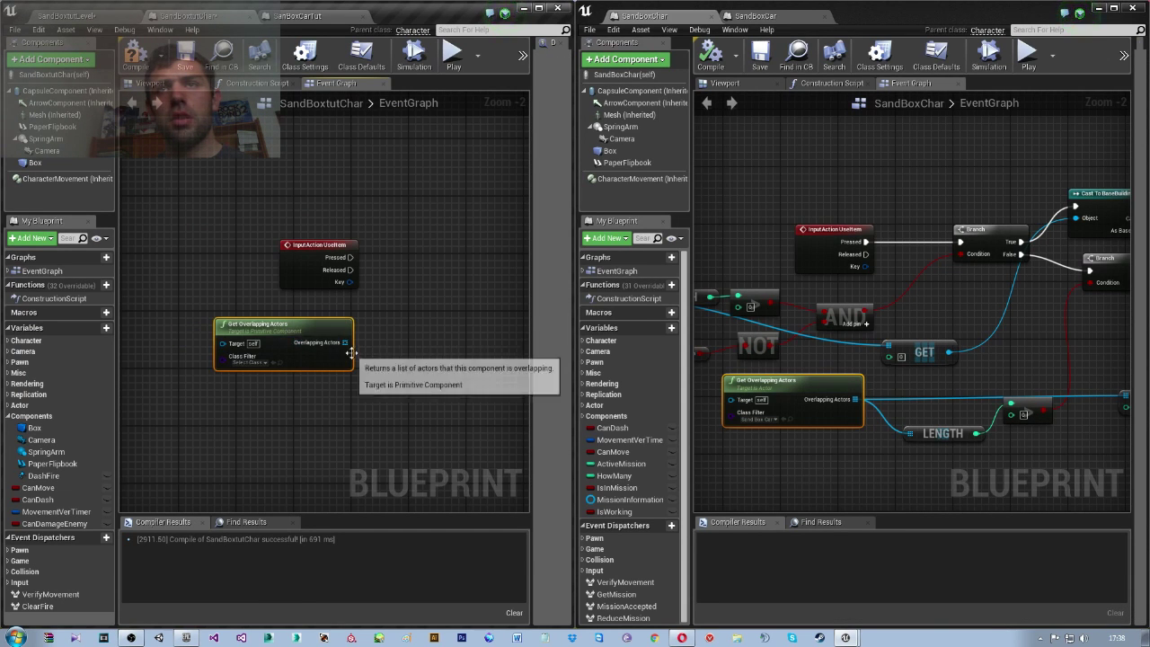
{"action": "right_click_drag", "start_coordinate": [345, 349], "coordinate": [258, 372]}
Add a Length node on the Overlapping Actors array output
{"action": "left_click_drag", "start_coordinate": [259, 366], "coordinate": [343, 328]}
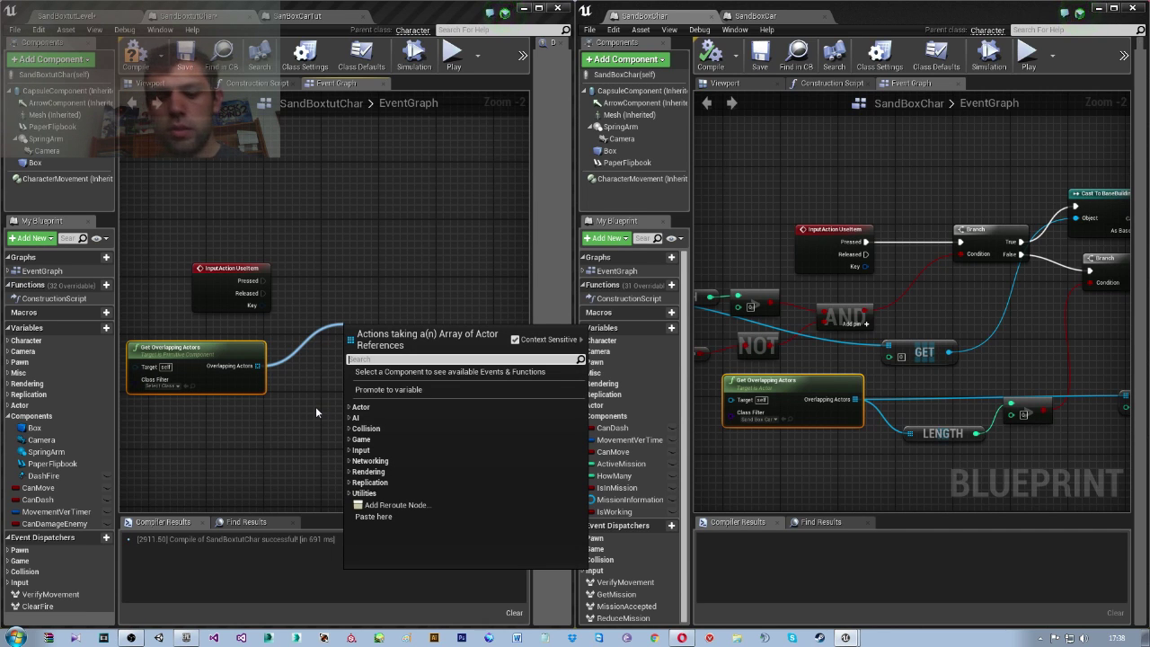
{"action": "type", "text": "get l"}
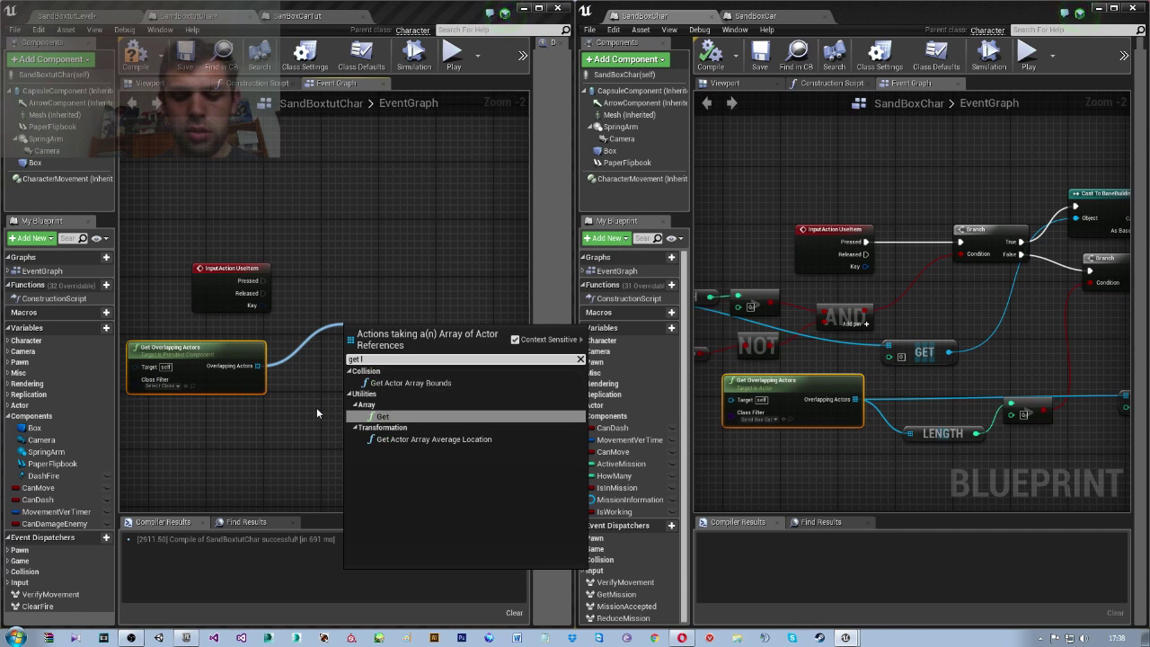
{"action": "key", "text": "BackSpace"}
{"action": "key", "text": "BackSpace"}
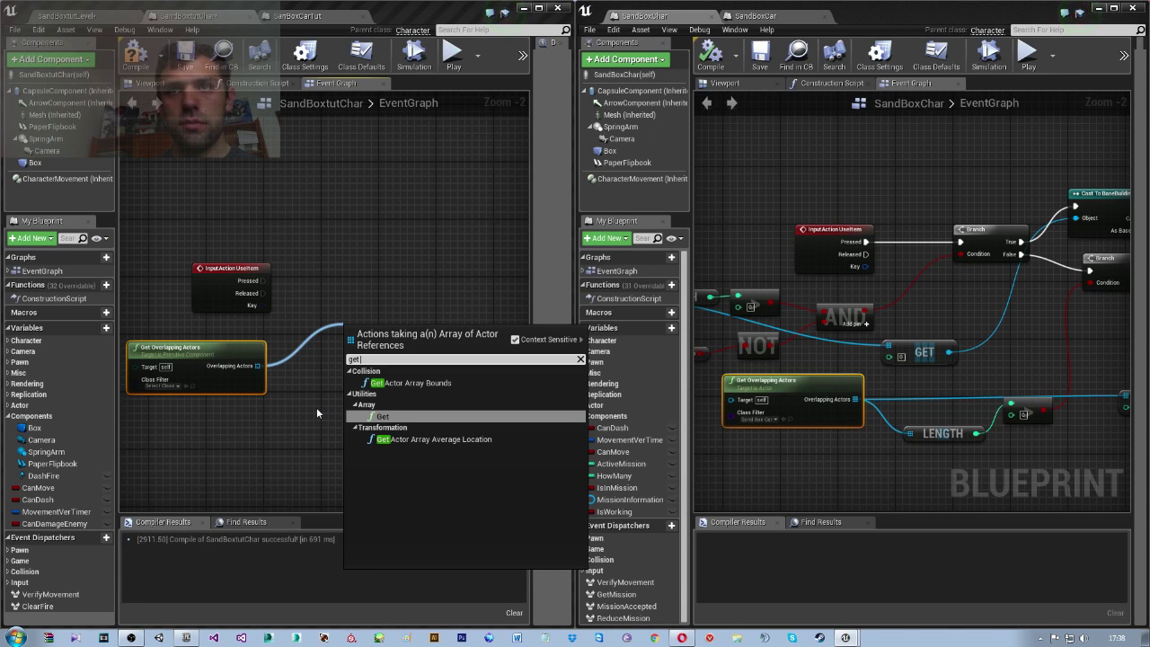
{"action": "key", "text": "BackSpace"}
{"action": "key", "text": "BackSpace"}
{"action": "key", "text": "BackSpace"}
{"action": "type", "text": "l"}
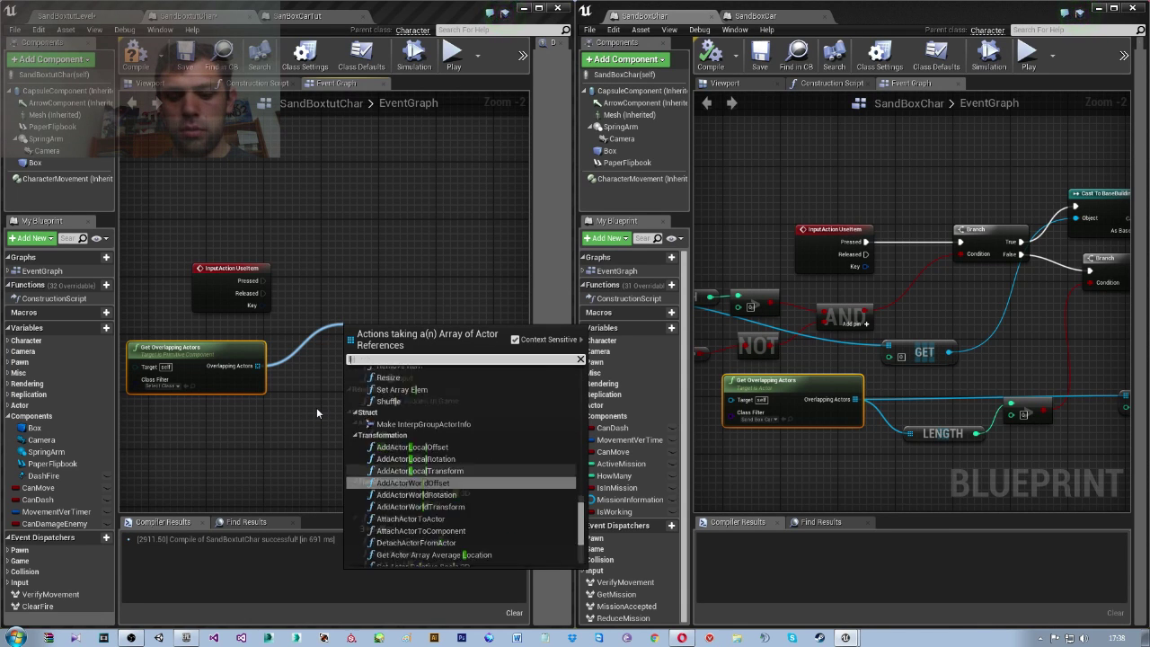
{"action": "type", "text": "eng"}
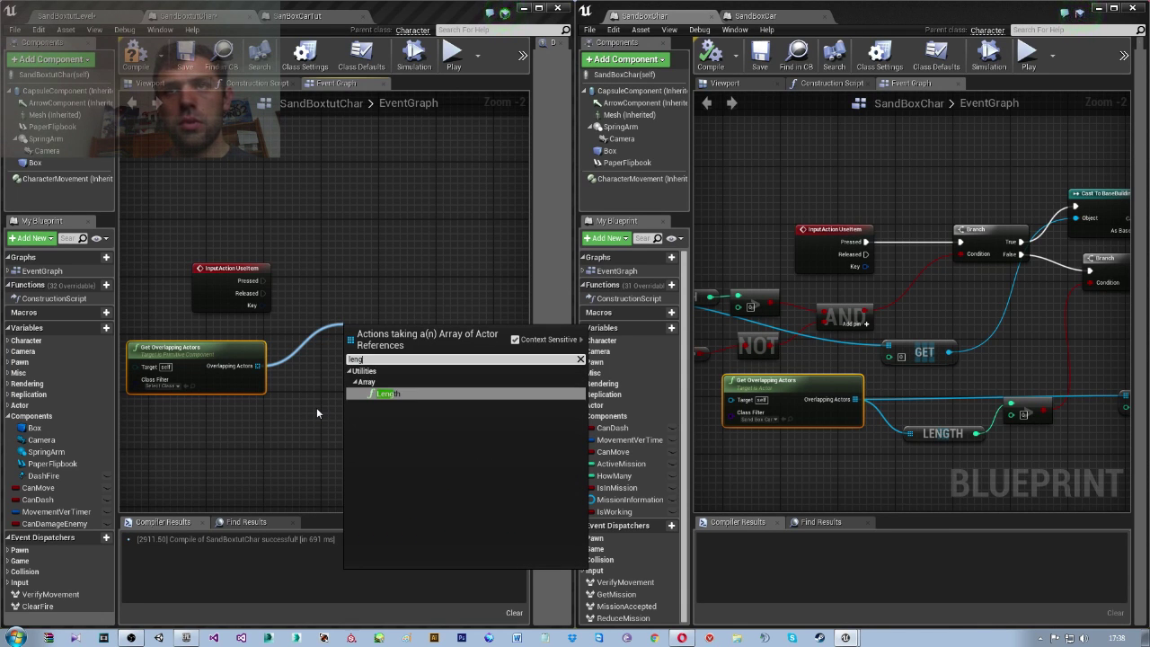
{"action": "key", "text": "Return"}
Feed Length into an integer greater-than (>) comparison node, replacing a misplaced one
{"action": "right_click_drag", "start_coordinate": [414, 394], "coordinate": [386, 420]}
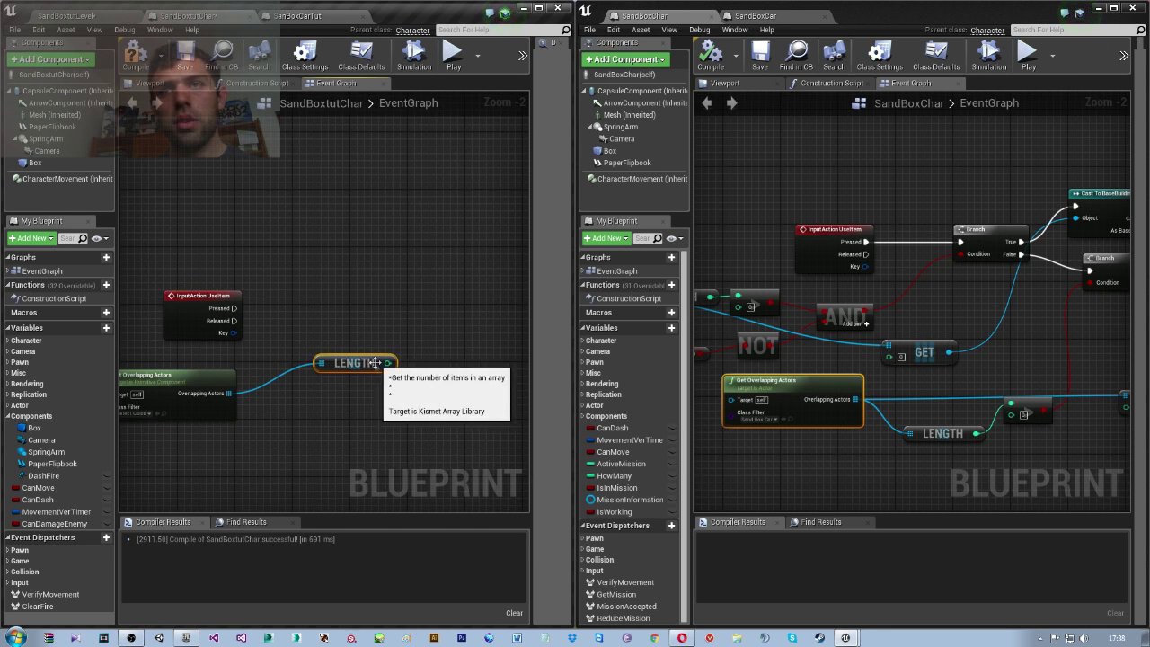
{"action": "mouse_move", "coordinate": [375, 362]}
{"action": "left_mouse_down"}
{"action": "mouse_move", "coordinate": [331, 412]}
{"action": "mouse_move", "coordinate": [431, 414]}
{"action": "left_mouse_up"}
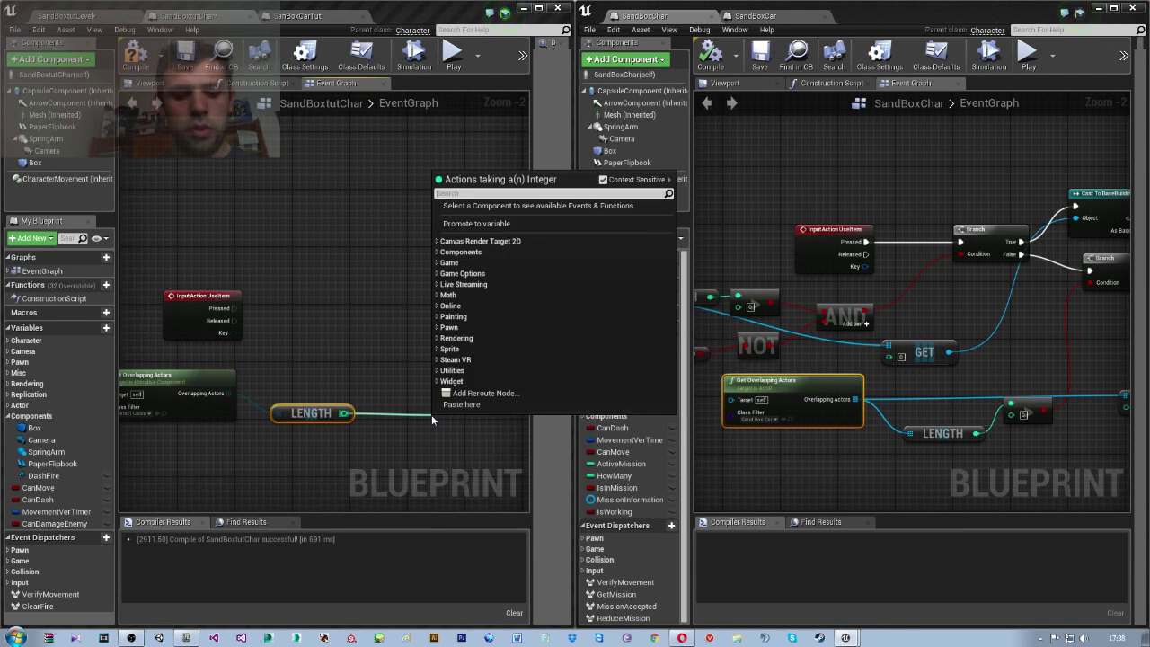
{"action": "type", "text": ">"}
{"action": "key", "text": "Return"}
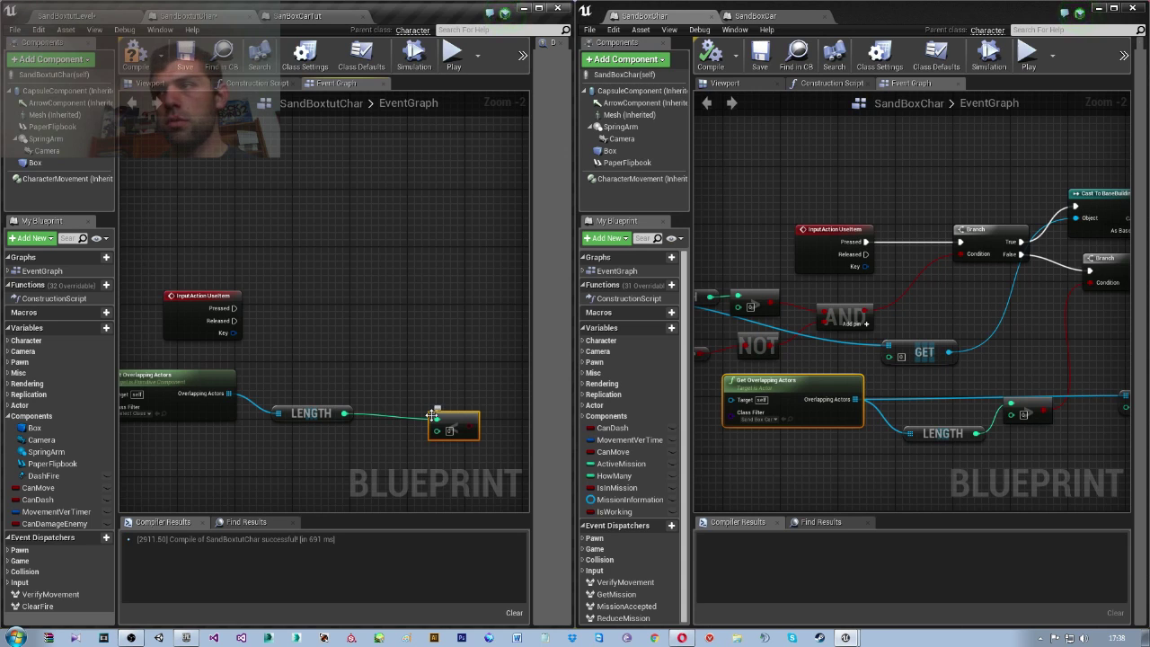
{"action": "right_click", "coordinate": [465, 432]}
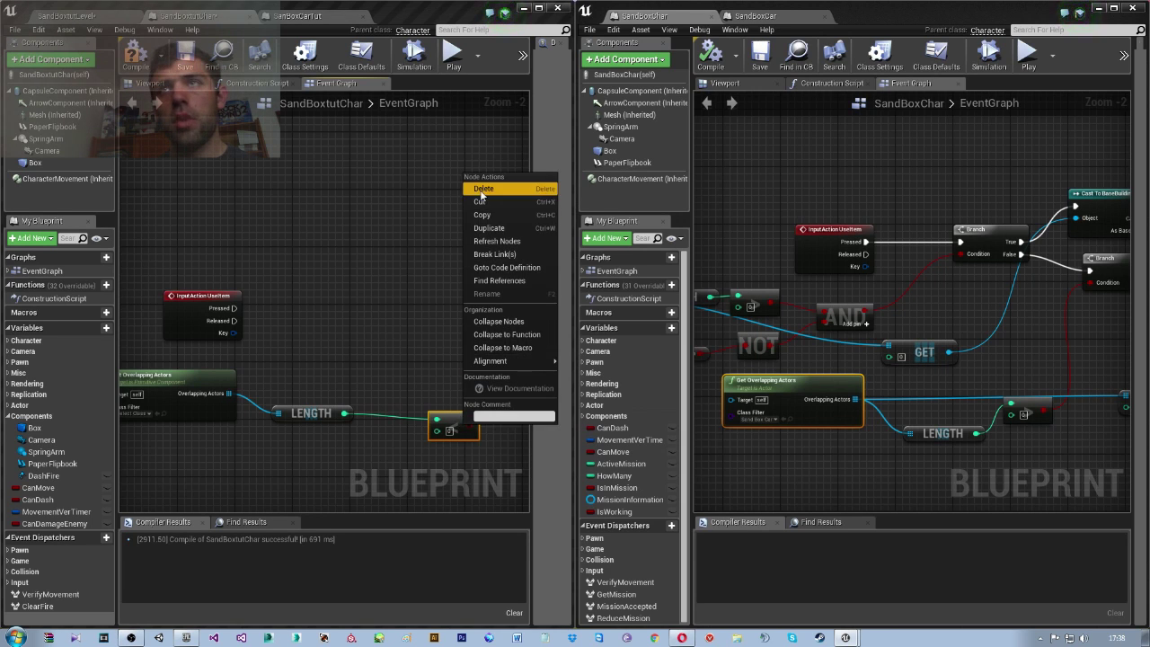
{"action": "left_click", "coordinate": [488, 185]}
{"action": "left_click_drag", "start_coordinate": [344, 414], "coordinate": [467, 426]}
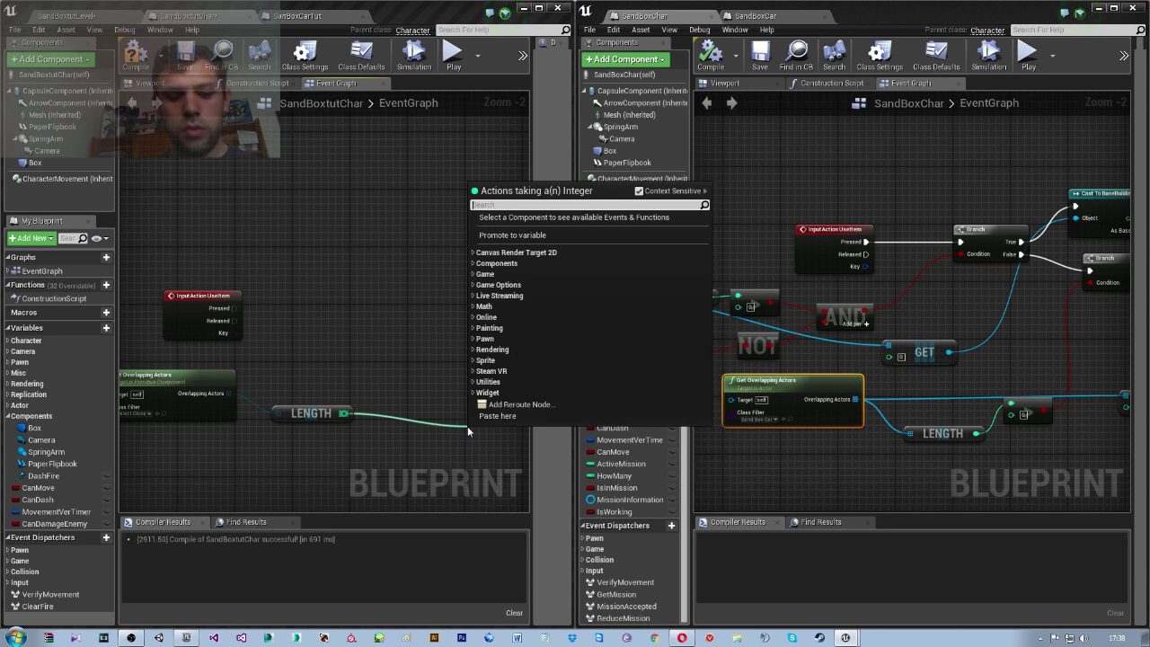
{"action": "type", "text": ">"}
{"action": "key", "text": "Return"}
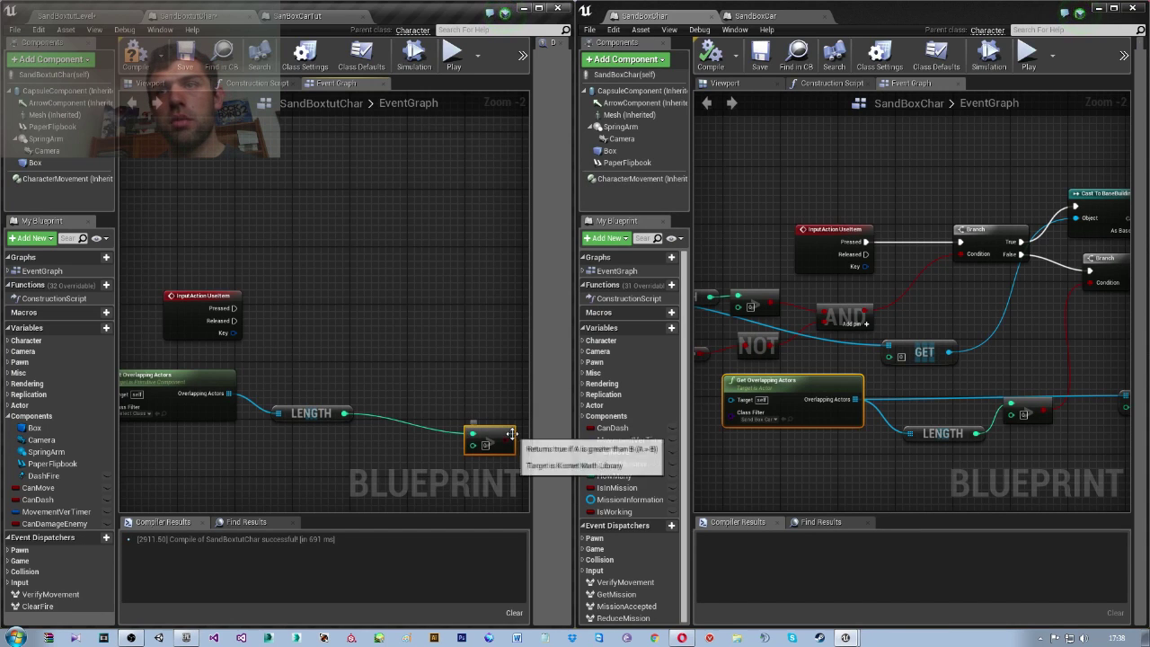
{"action": "mouse_move", "coordinate": [511, 434]}
{"action": "left_mouse_down"}
{"action": "mouse_move", "coordinate": [412, 419]}
{"action": "mouse_move", "coordinate": [435, 364]}
{"action": "left_mouse_up"}
Add a Branch driven by the comparison and fire it from UseItem Pressed
{"action": "type", "text": "brn"}
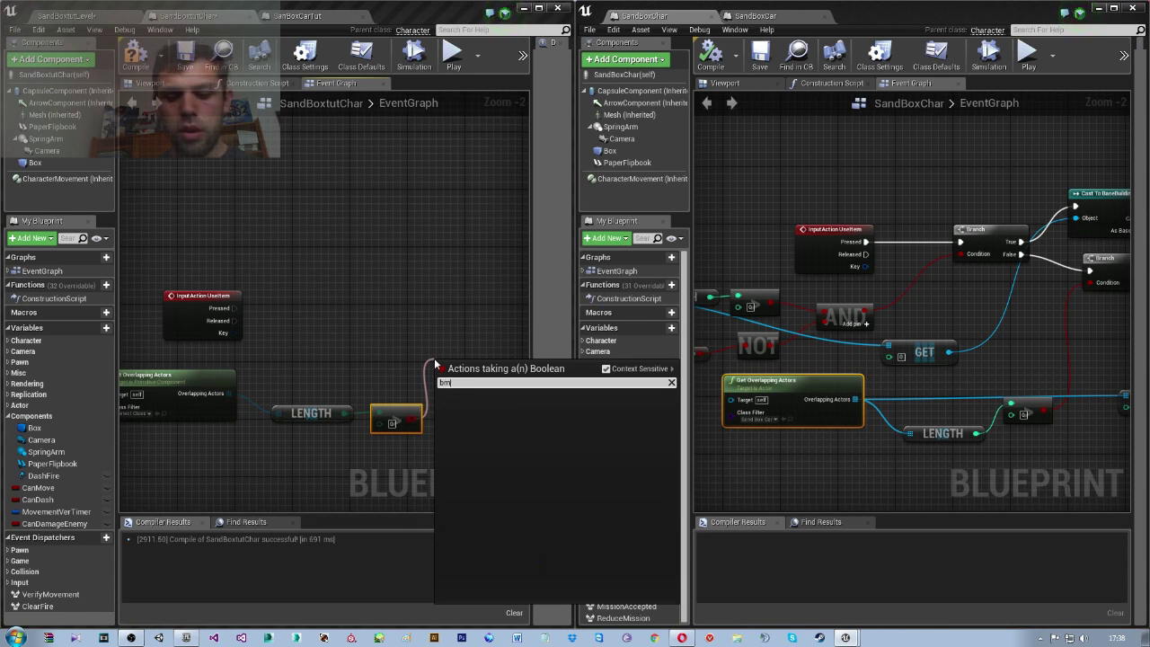
{"action": "key", "text": "BackSpace"}
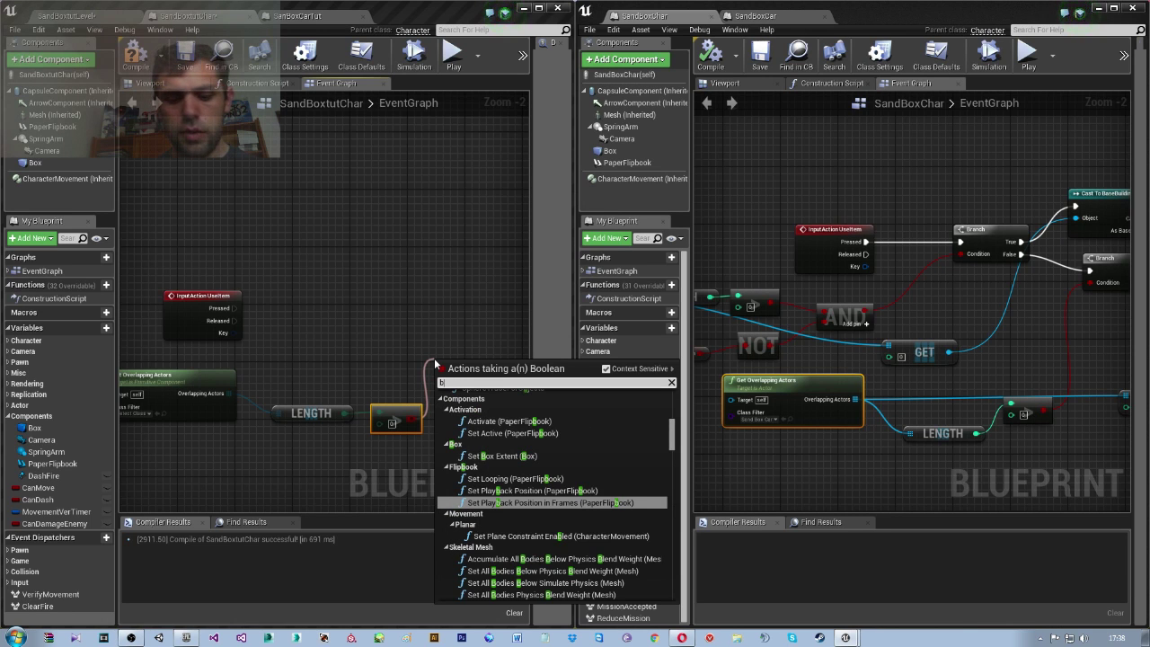
{"action": "type", "text": "ranch"}
{"action": "key", "text": "Return"}
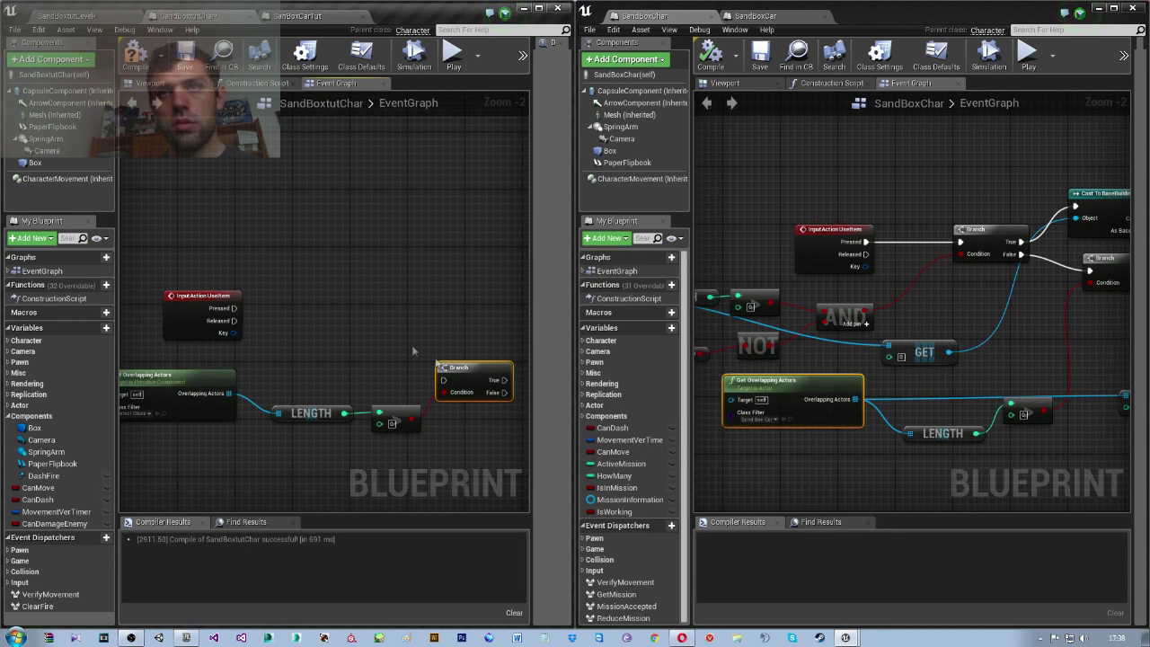
{"action": "left_click_drag", "start_coordinate": [234, 308], "coordinate": [442, 380]}
Set Get Overlapping Actors' Class Filter to SandBoxCarTut, found by searching 'cart'
{"action": "right_click_drag", "start_coordinate": [156, 423], "coordinate": [313, 387]}
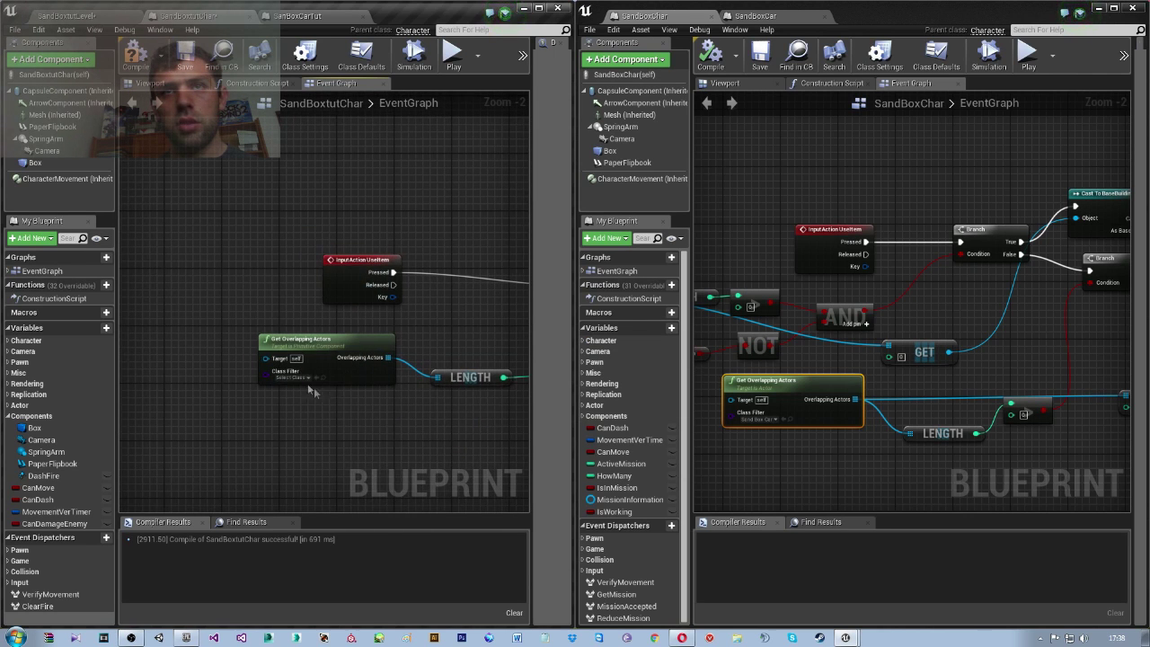
{"action": "left_click", "coordinate": [306, 377]}
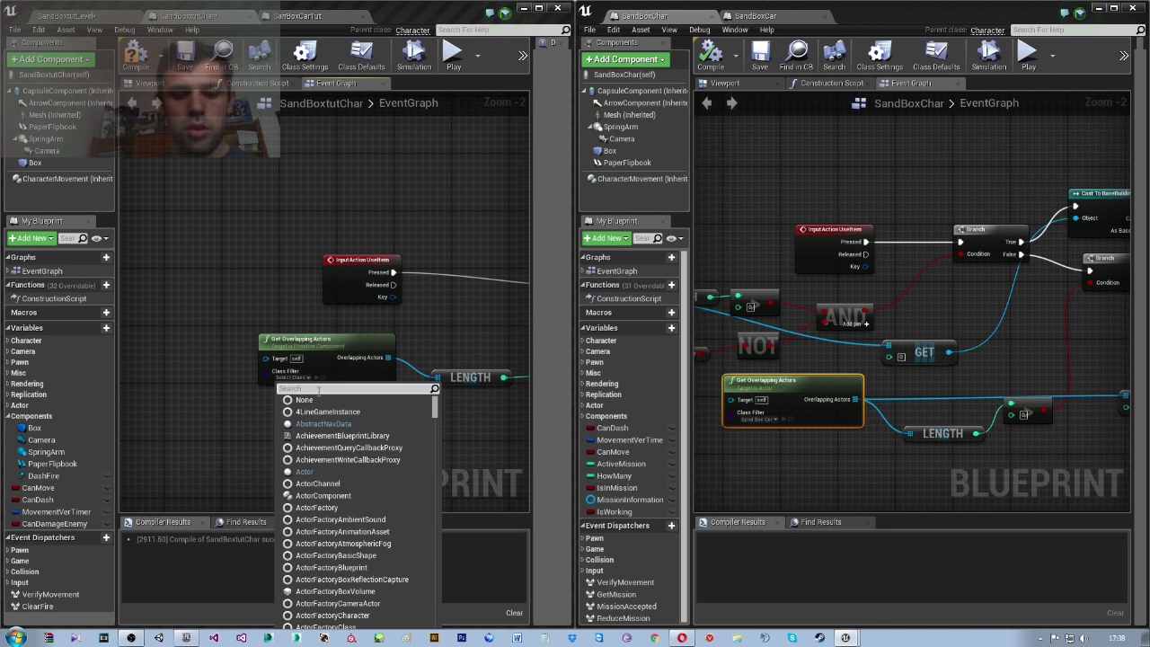
{"action": "type", "text": "car"}
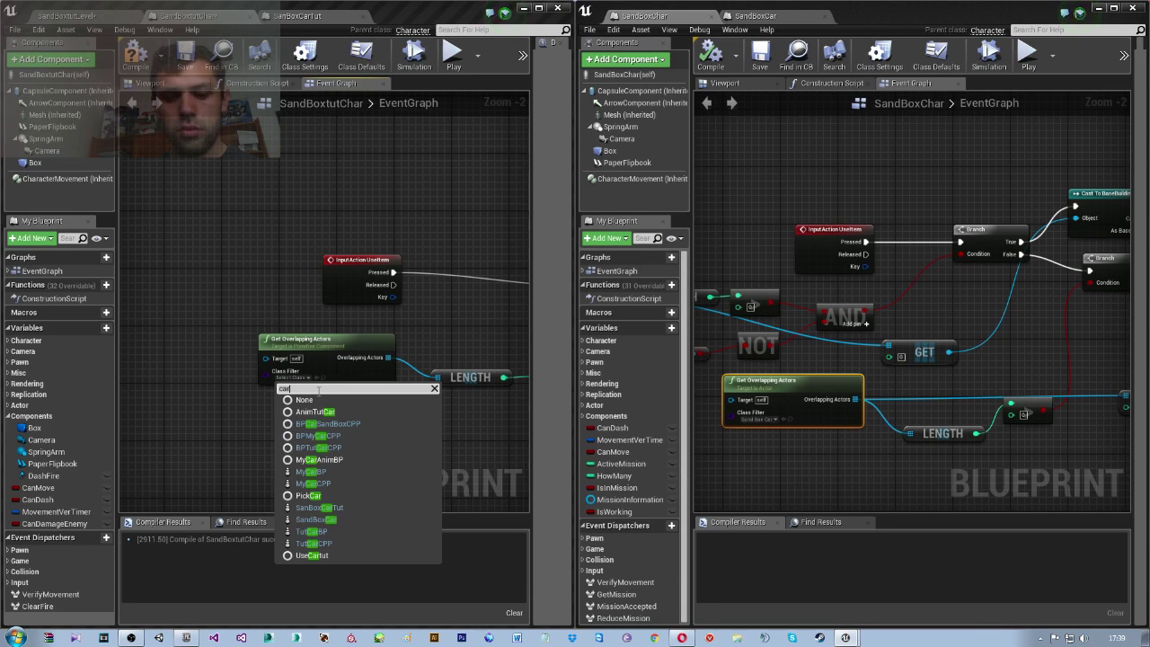
{"action": "type", "text": "tut"}
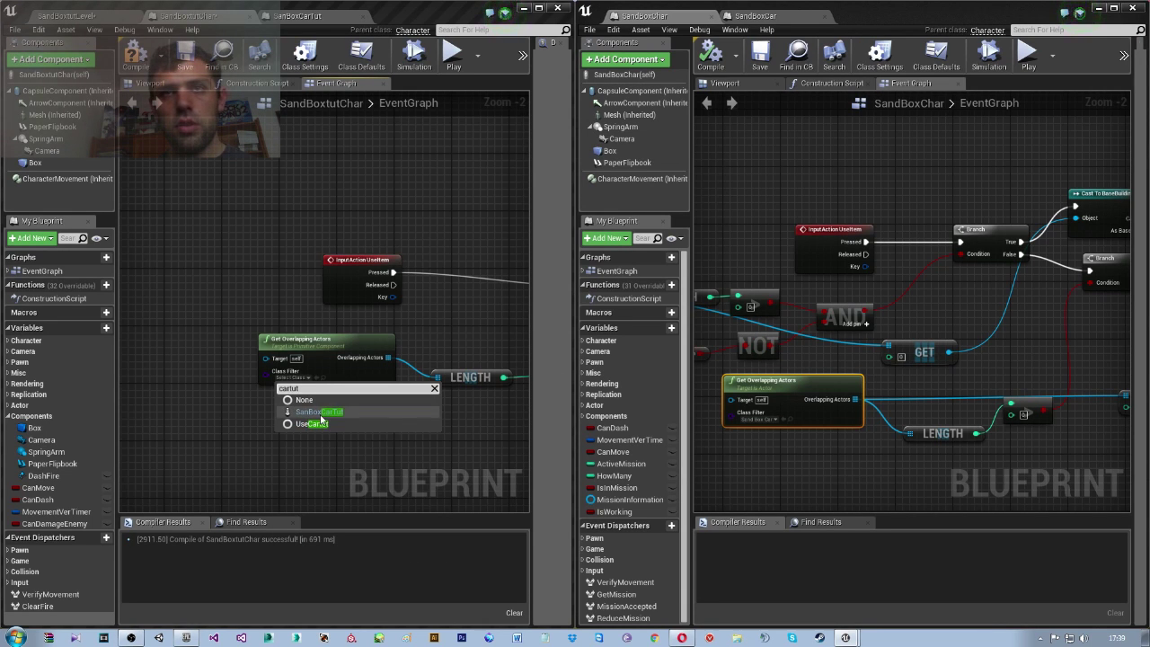
{"action": "left_click", "coordinate": [320, 416]}
{"action": "right_click_drag", "start_coordinate": [397, 418], "coordinate": [125, 453]}
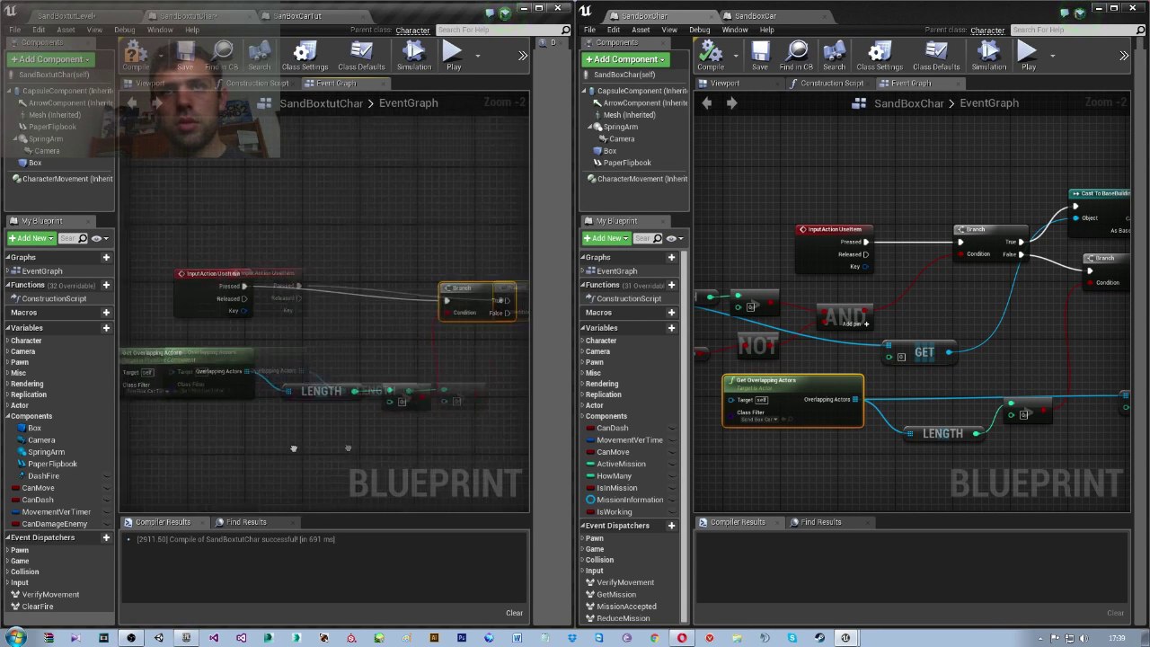
{"action": "mouse_move", "coordinate": [971, 464]}
{"action": "right_mouse_down"}
{"action": "mouse_move", "coordinate": [737, 434]}
{"action": "mouse_move", "coordinate": [805, 467]}
{"action": "right_mouse_up"}
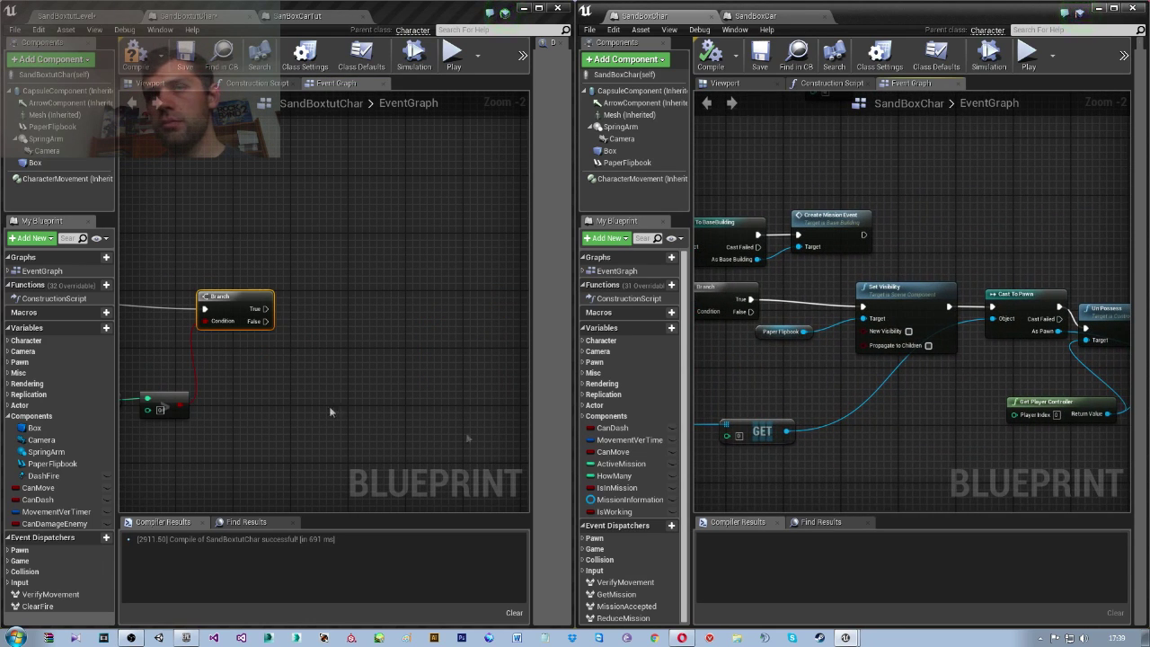
{"action": "right_click_drag", "start_coordinate": [330, 411], "coordinate": [250, 389]}
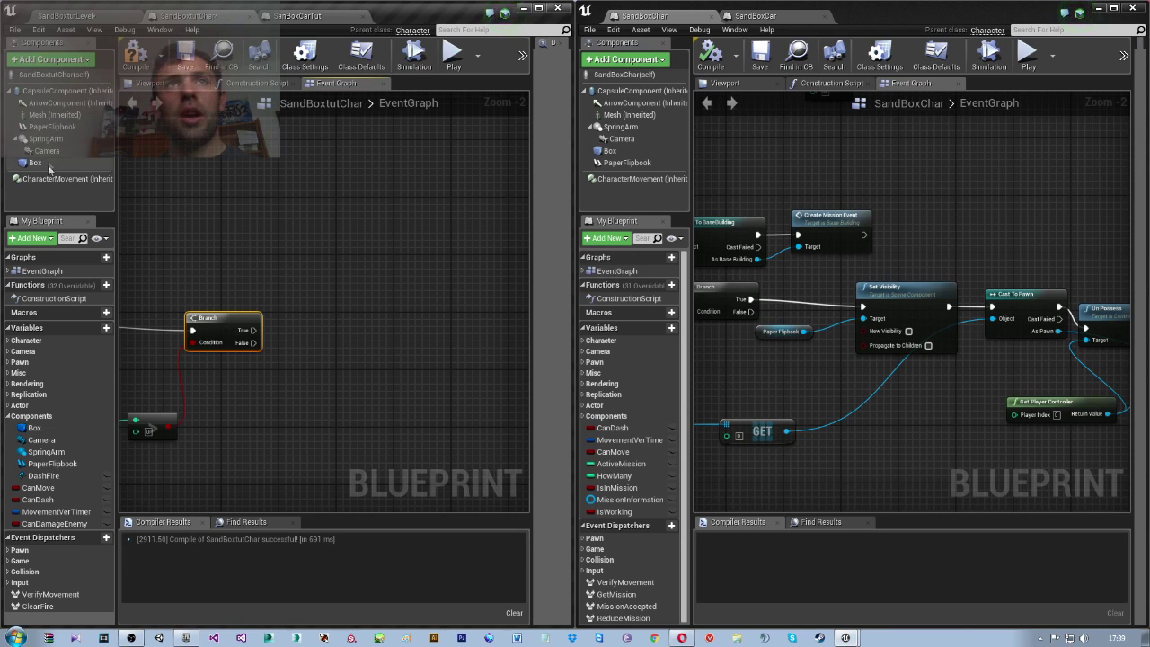
Set the PaperFlipbook component's Collision Presets to NoCollision
{"action": "left_click", "coordinate": [52, 127]}
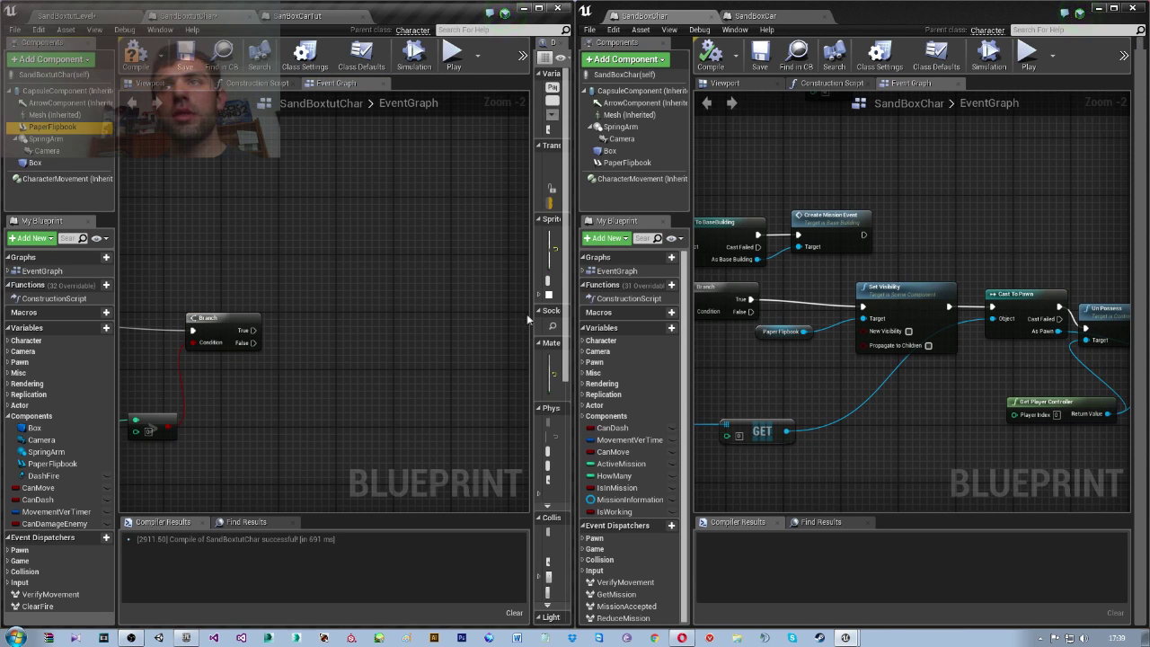
{"action": "left_click_drag", "start_coordinate": [530, 314], "coordinate": [273, 315]}
{"action": "scroll", "coordinate": [414, 478], "scroll_direction": "down", "scroll_amount": 1}
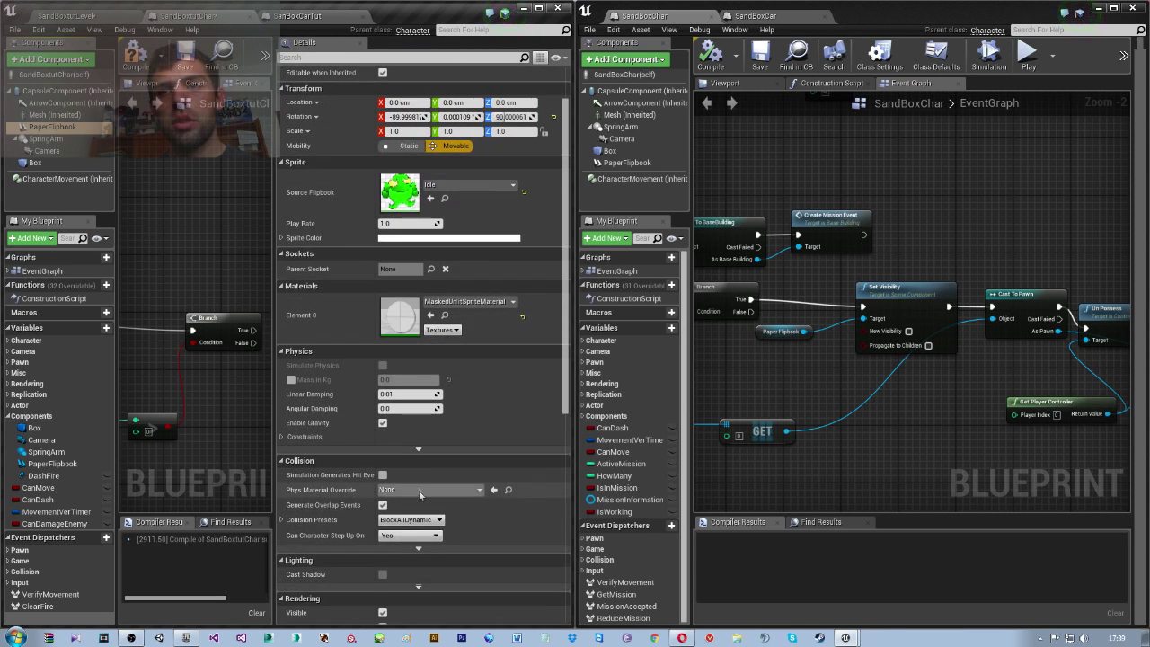
{"action": "left_click", "coordinate": [418, 519]}
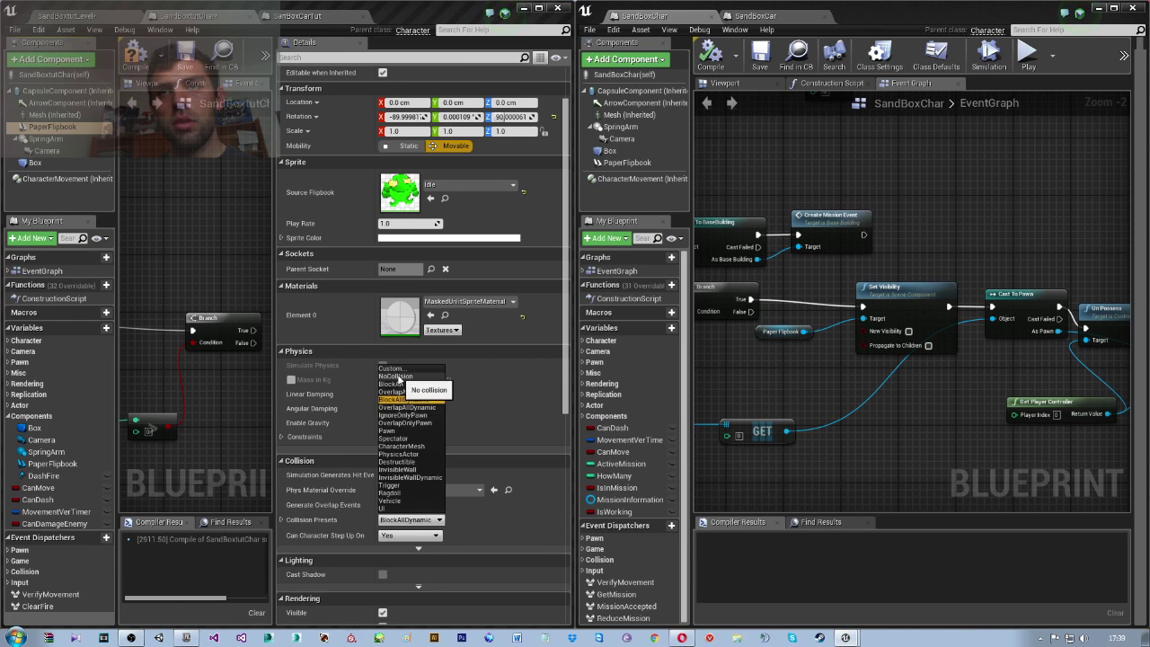
{"action": "left_click", "coordinate": [406, 383]}
{"action": "left_click_drag", "start_coordinate": [274, 390], "coordinate": [557, 390]}
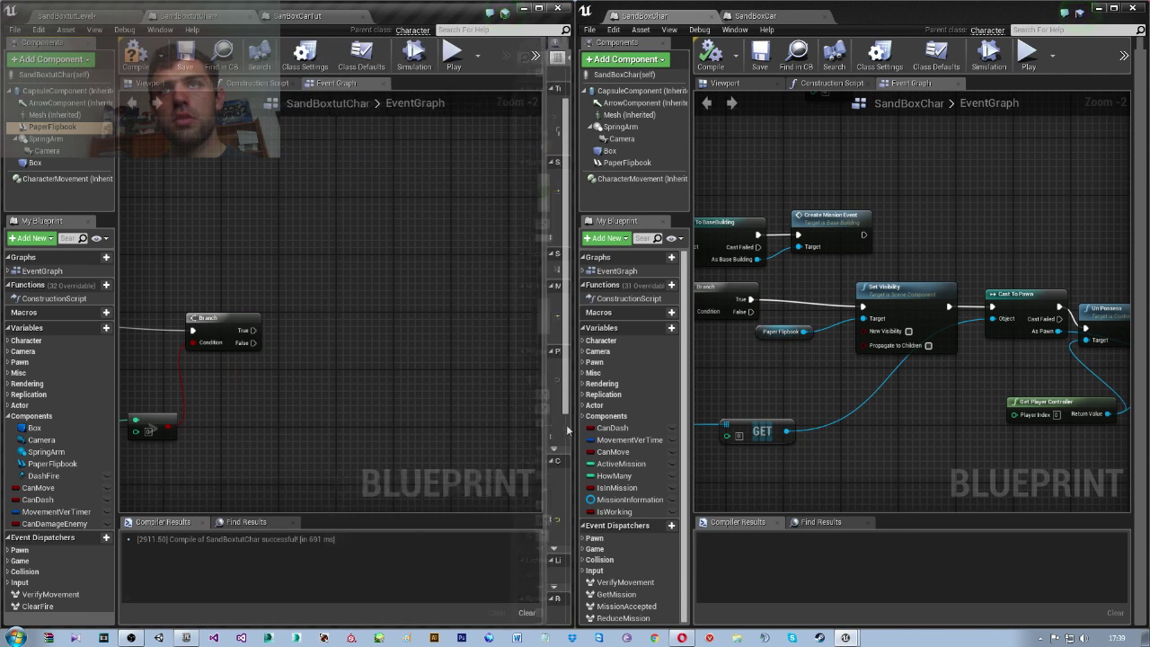
Add a PaperFlipbook reference and a Set Visibility node for it after the Branch
{"action": "right_click_drag", "start_coordinate": [344, 316], "coordinate": [482, 287]}
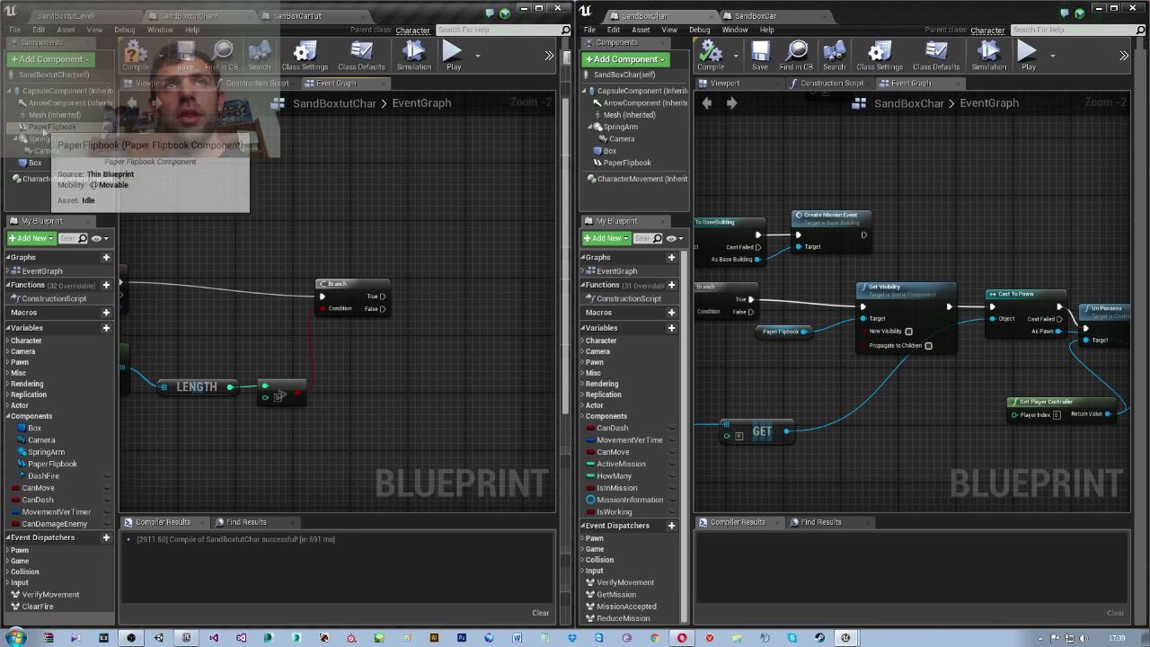
{"action": "mouse_move", "coordinate": [45, 126]}
{"action": "left_mouse_down"}
{"action": "mouse_move", "coordinate": [377, 346]}
{"action": "mouse_move", "coordinate": [452, 284]}
{"action": "left_mouse_up"}
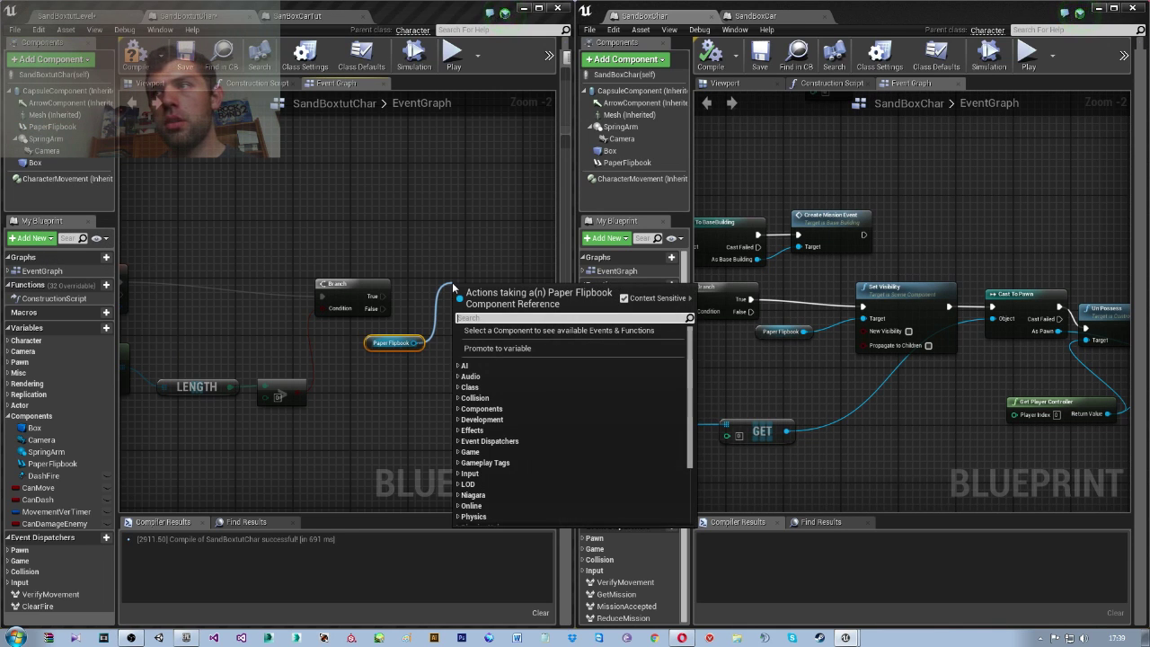
{"action": "type", "text": "set"}
{"action": "type", "text": "vis"}
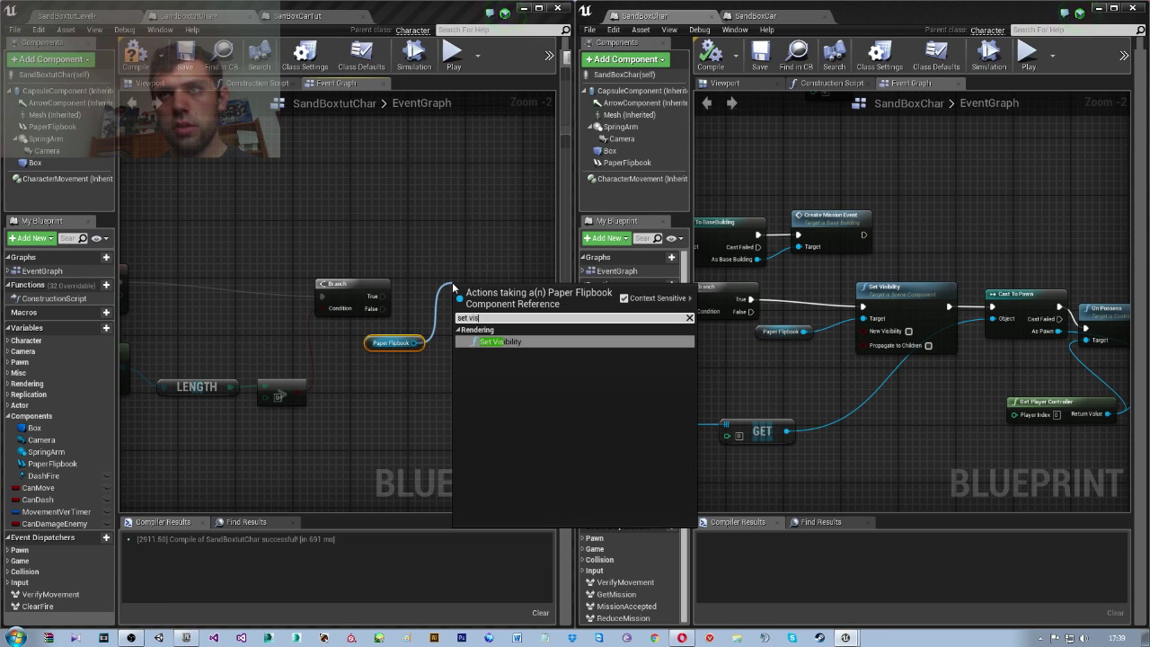
{"action": "key", "text": "Return"}
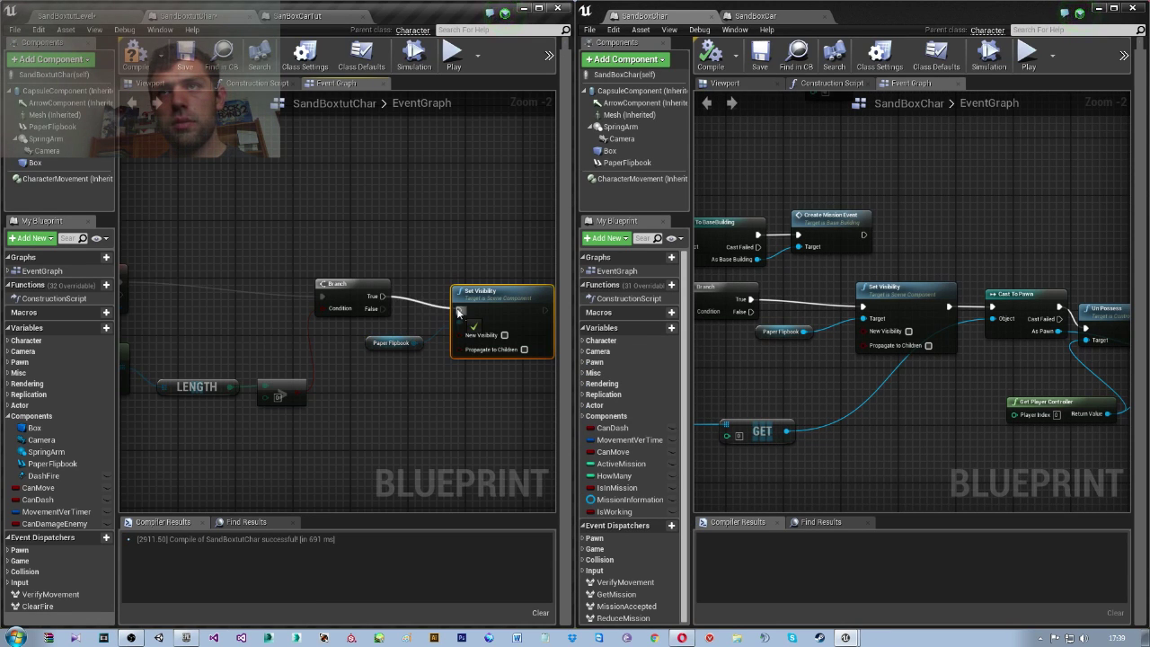
Pan back to the UseItem and Overlapping Actors nodes and pull a wire from Overlapping Actors
{"action": "right_click_drag", "start_coordinate": [504, 377], "coordinate": [492, 384]}
{"action": "right_click_drag", "start_coordinate": [892, 430], "coordinate": [792, 424]}
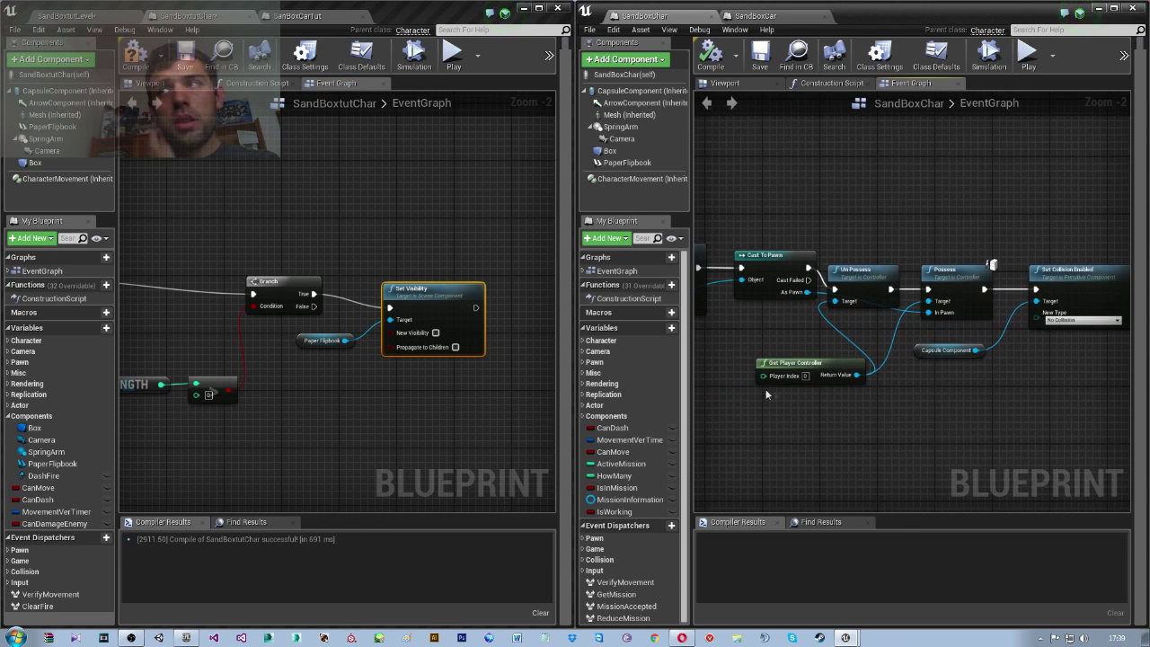
{"action": "right_click_drag", "start_coordinate": [450, 390], "coordinate": [356, 389]}
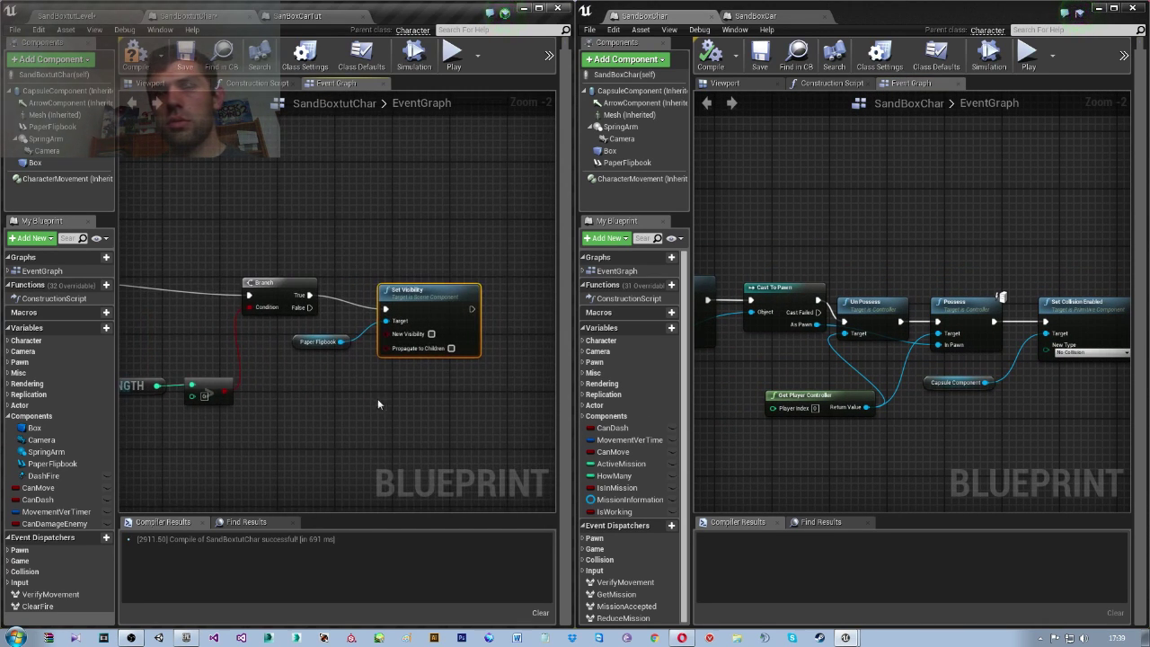
{"action": "right_click_drag", "start_coordinate": [162, 415], "coordinate": [347, 400]}
{"action": "right_click_drag", "start_coordinate": [227, 364], "coordinate": [314, 364]}
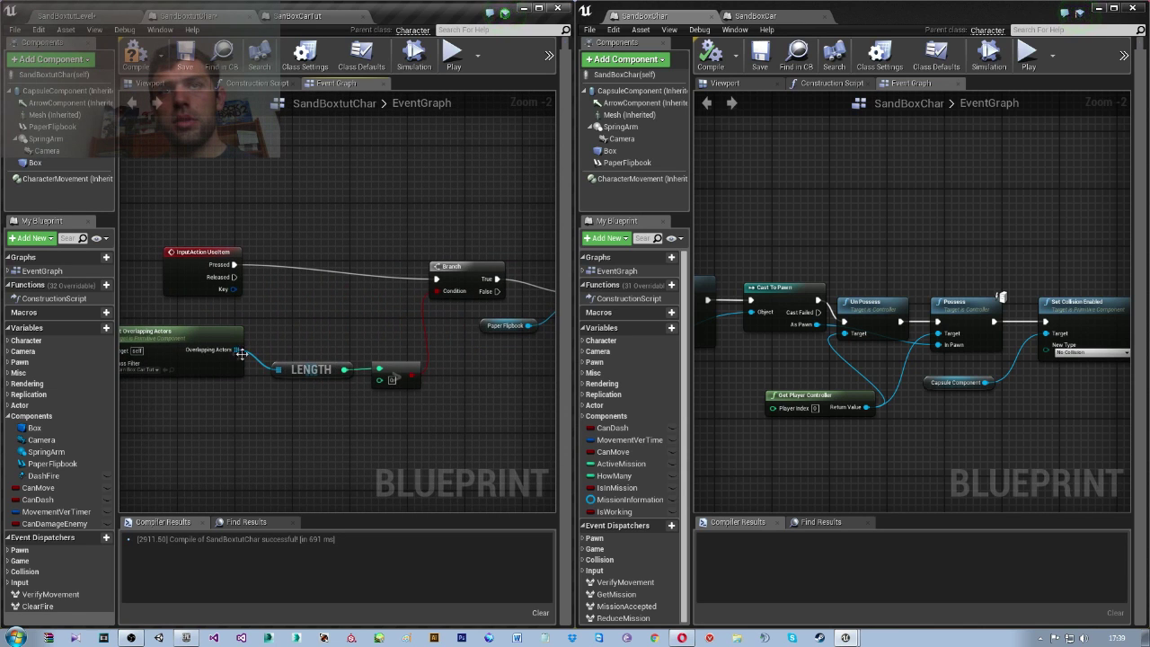
{"action": "left_click_drag", "start_coordinate": [239, 350], "coordinate": [334, 441]}
Add an array Get node on the Overlapping Actors output
{"action": "type", "text": "get"}
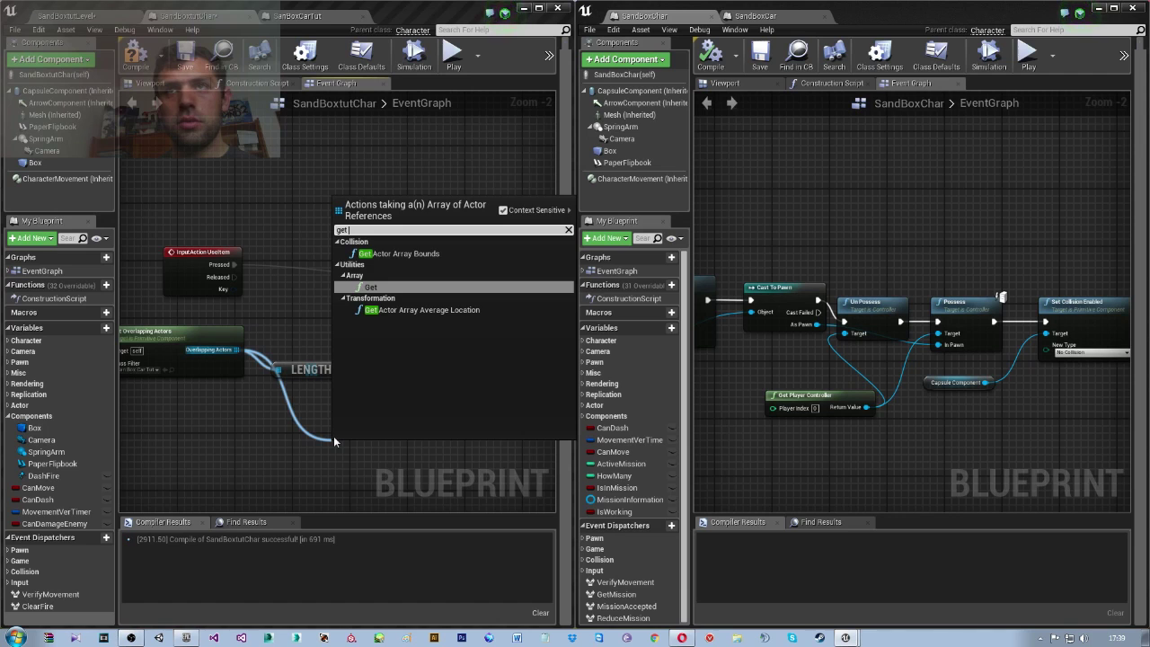
{"action": "key", "text": "Return"}
{"action": "mouse_move", "coordinate": [404, 444]}
{"action": "left_mouse_down"}
{"action": "mouse_move", "coordinate": [515, 411]}
{"action": "mouse_move", "coordinate": [292, 429]}
{"action": "left_mouse_up"}
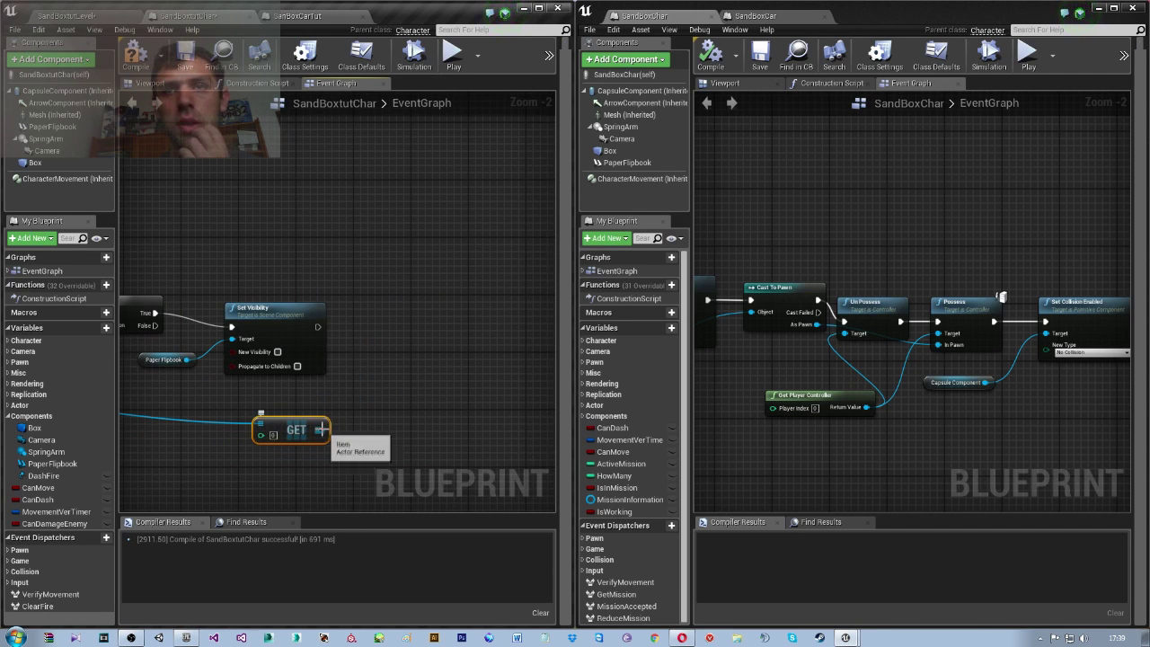
Add Cast To Pawn on GET's output, replacing a wrong SpectatorPawn cast, and run it after Set Visibility
{"action": "left_click_drag", "start_coordinate": [321, 431], "coordinate": [376, 396]}
{"action": "type", "text": "cast"}
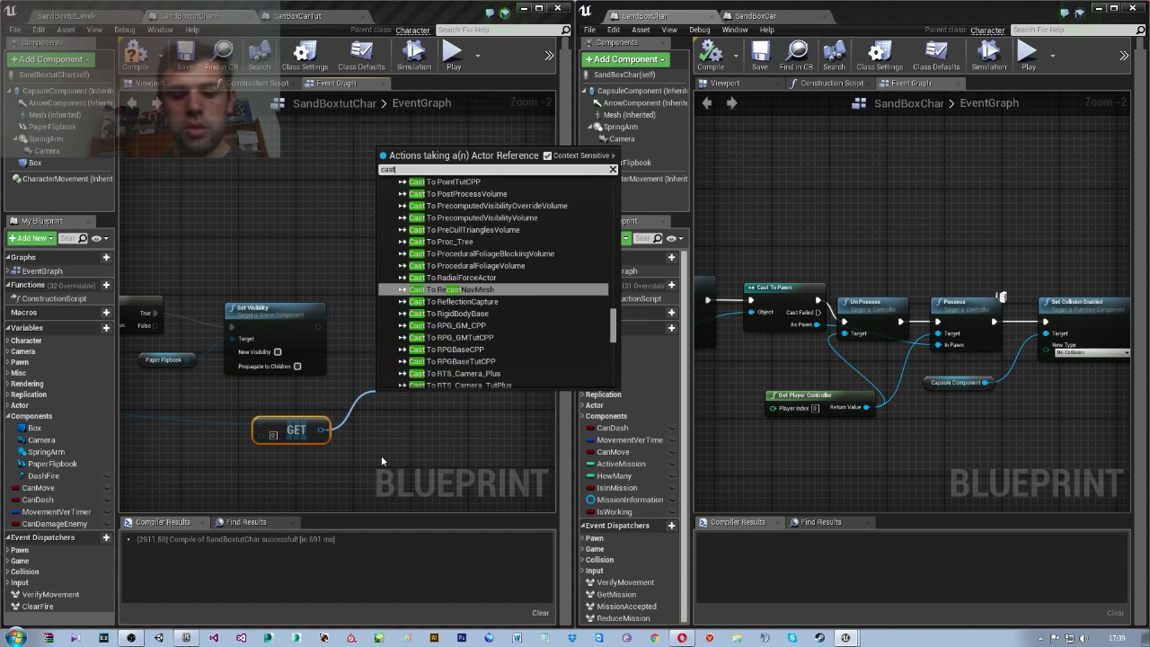
{"action": "type", "text": " to pawn"}
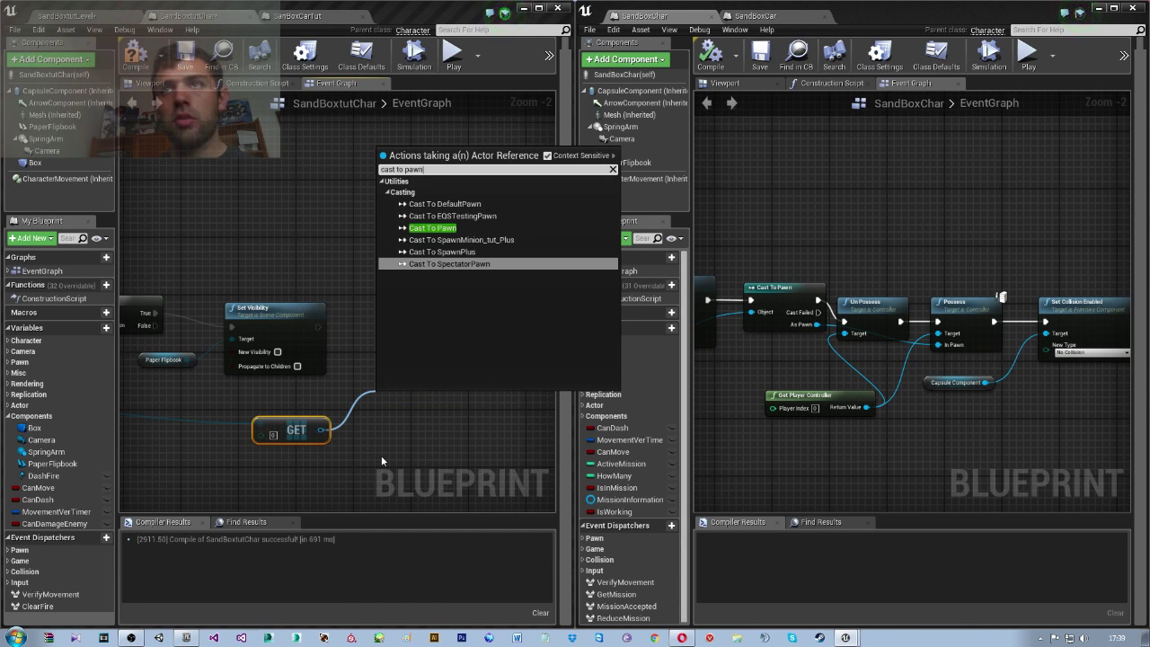
{"action": "key", "text": "Return"}
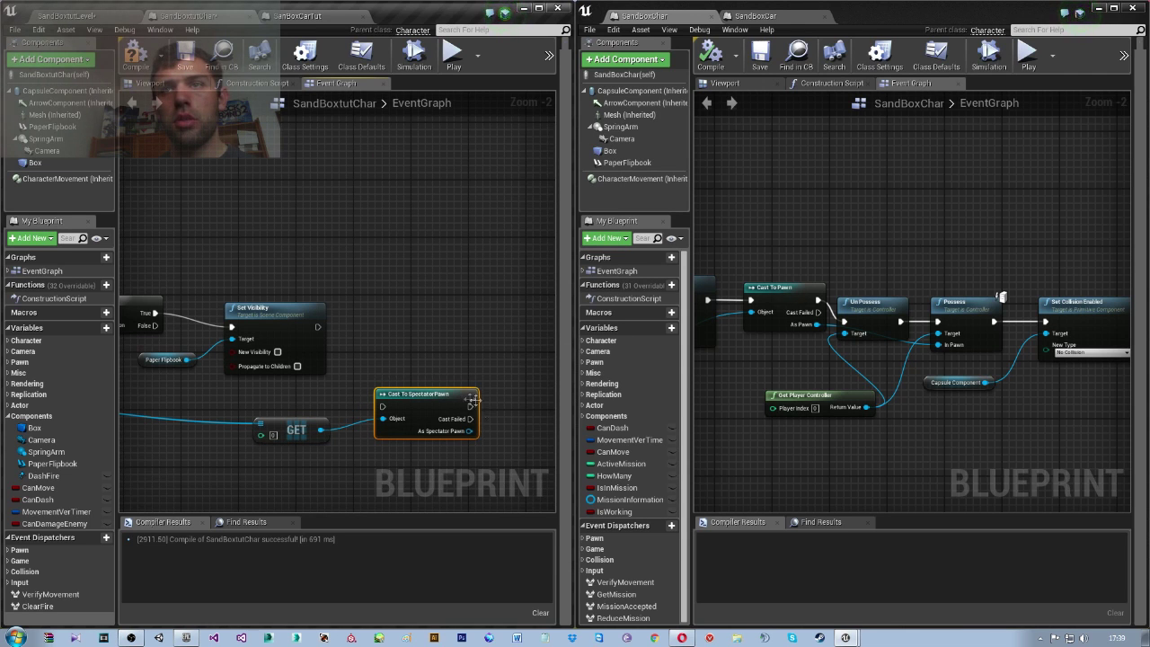
{"action": "right_click", "coordinate": [470, 398]}
{"action": "left_click", "coordinate": [443, 130]}
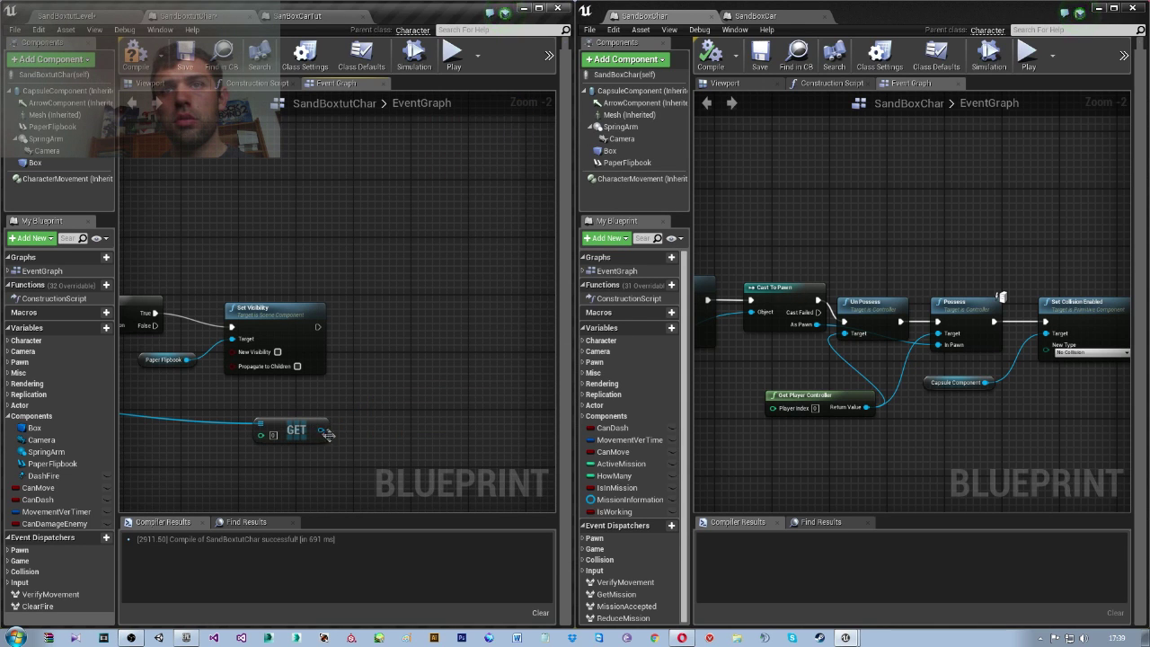
{"action": "left_click_drag", "start_coordinate": [321, 431], "coordinate": [386, 429]}
{"action": "type", "text": "cast t"}
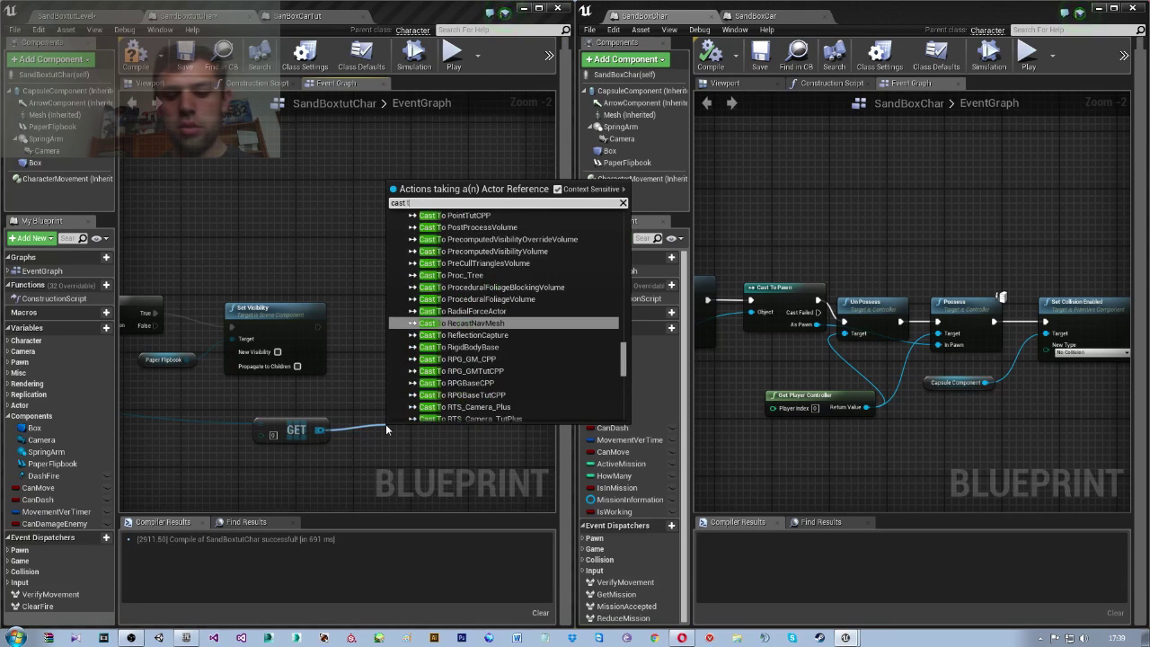
{"action": "type", "text": "o pawn"}
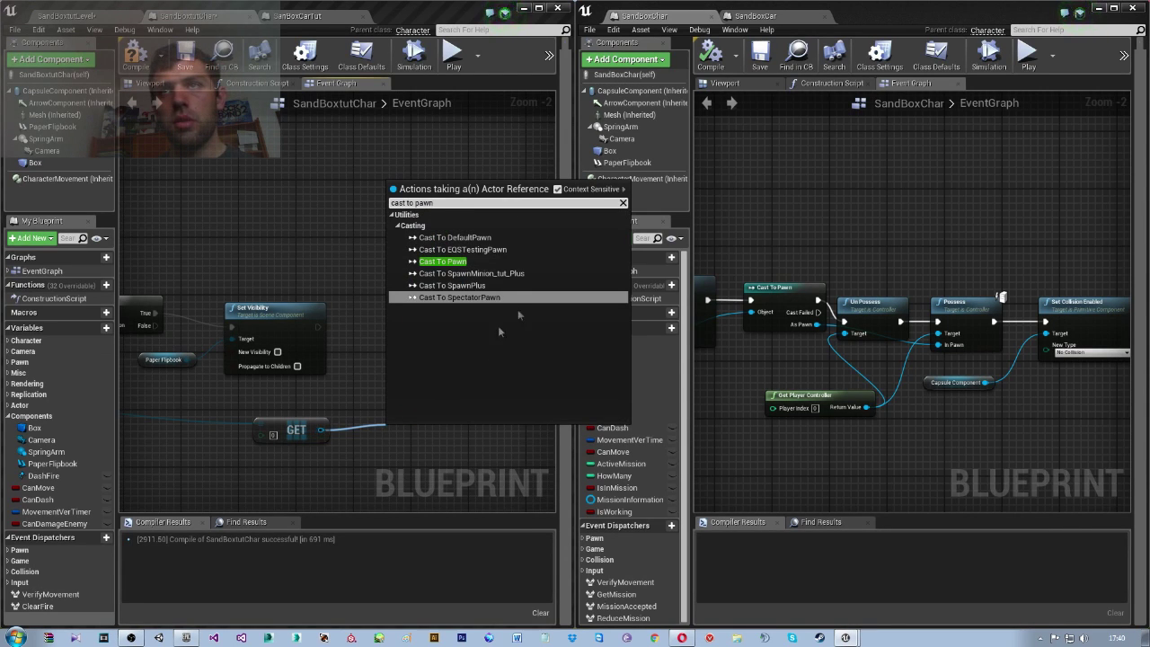
{"action": "left_click", "coordinate": [454, 262]}
{"action": "mouse_move", "coordinate": [411, 446]}
{"action": "left_mouse_down"}
{"action": "mouse_move", "coordinate": [376, 338]}
{"action": "mouse_move", "coordinate": [333, 334]}
{"action": "mouse_move", "coordinate": [363, 335]}
{"action": "left_mouse_up"}
{"action": "left_click_drag", "start_coordinate": [393, 336], "coordinate": [435, 336]}
Make room in the graph and search the action list for 'get player controller'
{"action": "right_click_drag", "start_coordinate": [868, 439], "coordinate": [779, 437]}
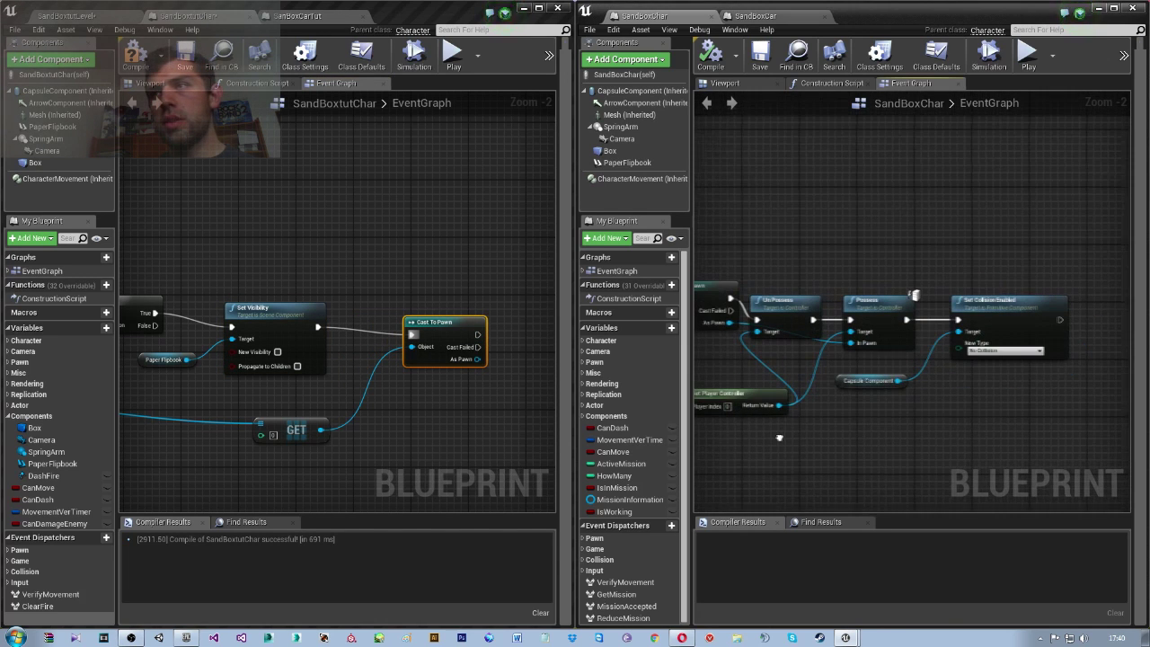
{"action": "right_click_drag", "start_coordinate": [488, 451], "coordinate": [338, 437]}
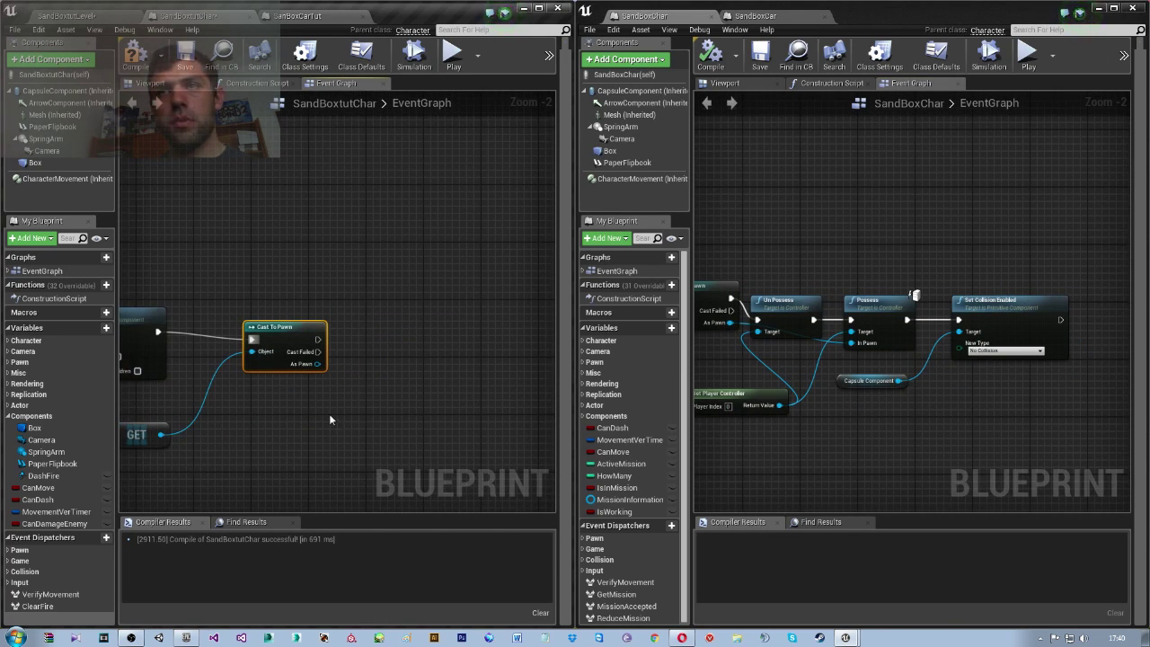
{"action": "right_click", "coordinate": [328, 413]}
{"action": "type", "text": "get "}
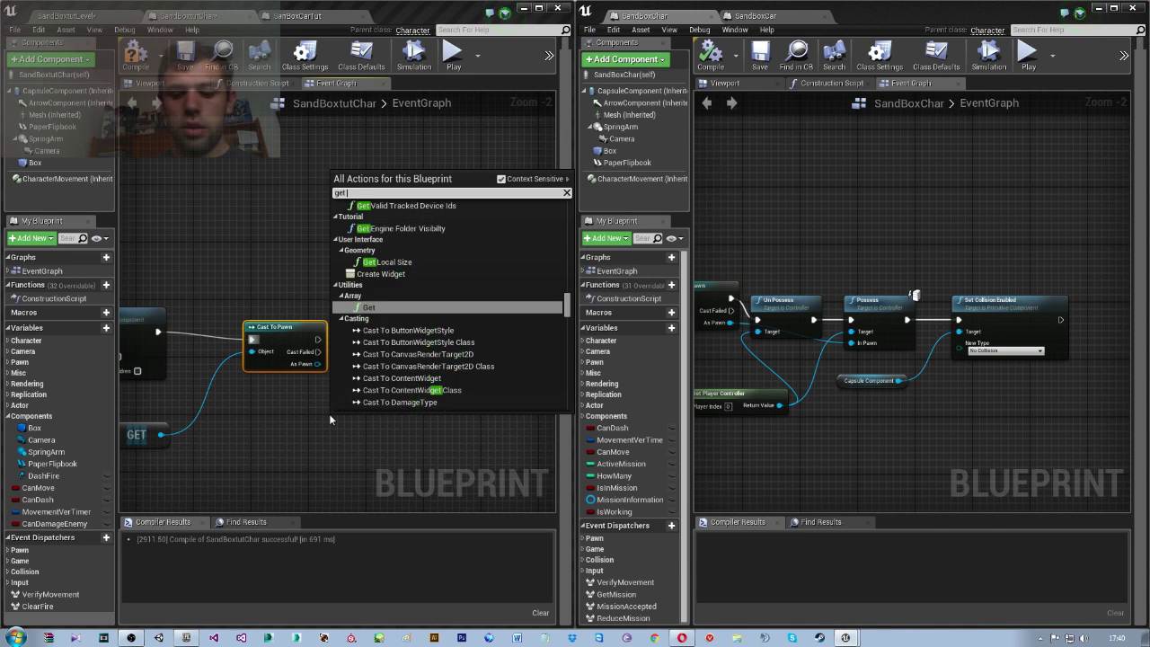
{"action": "type", "text": "player controller"}
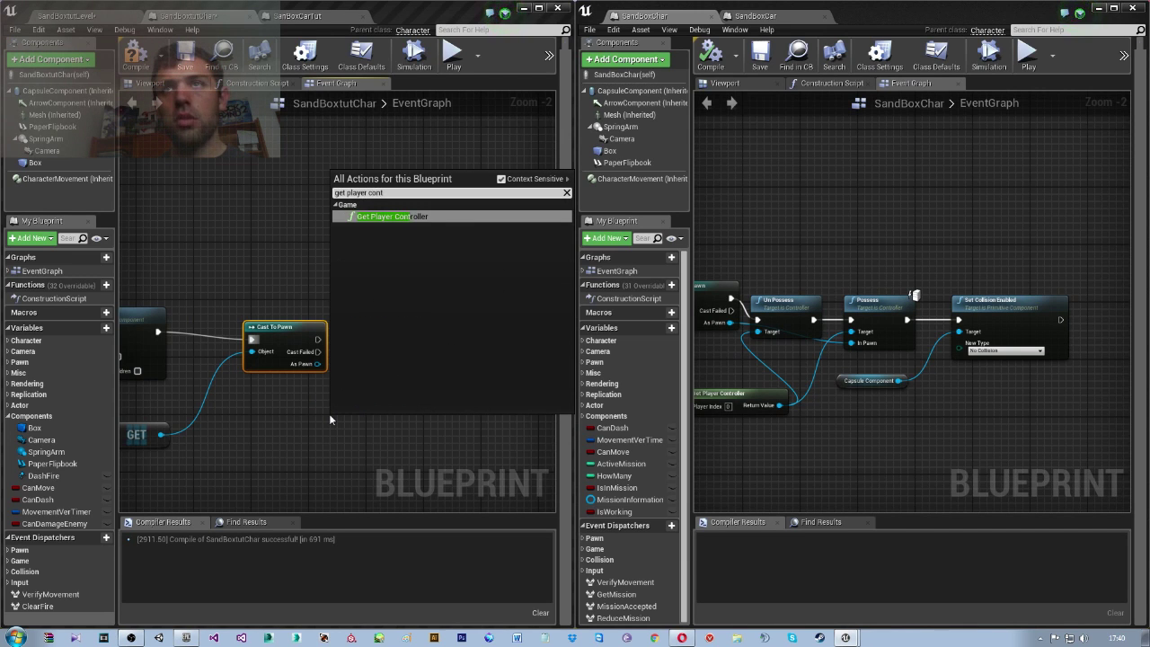
Add Get Player Controller and an Un Possess node wired to its Return Value
{"action": "key", "text": "Return"}
{"action": "left_click_drag", "start_coordinate": [330, 419], "coordinate": [223, 426]}
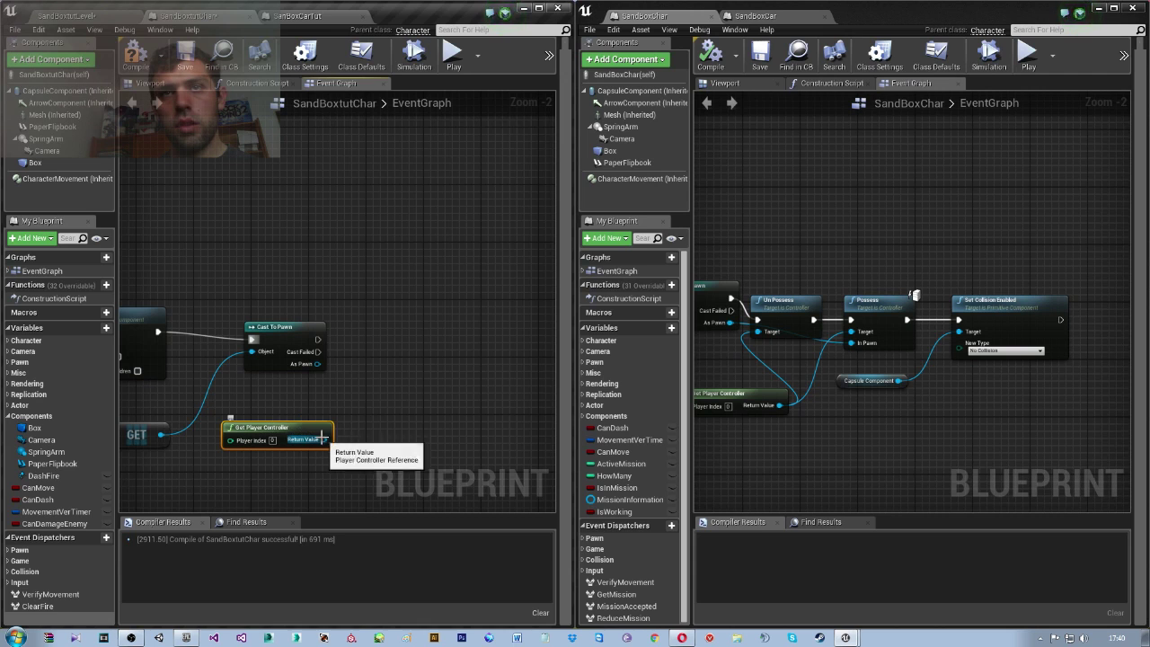
{"action": "left_click_drag", "start_coordinate": [324, 439], "coordinate": [389, 388]}
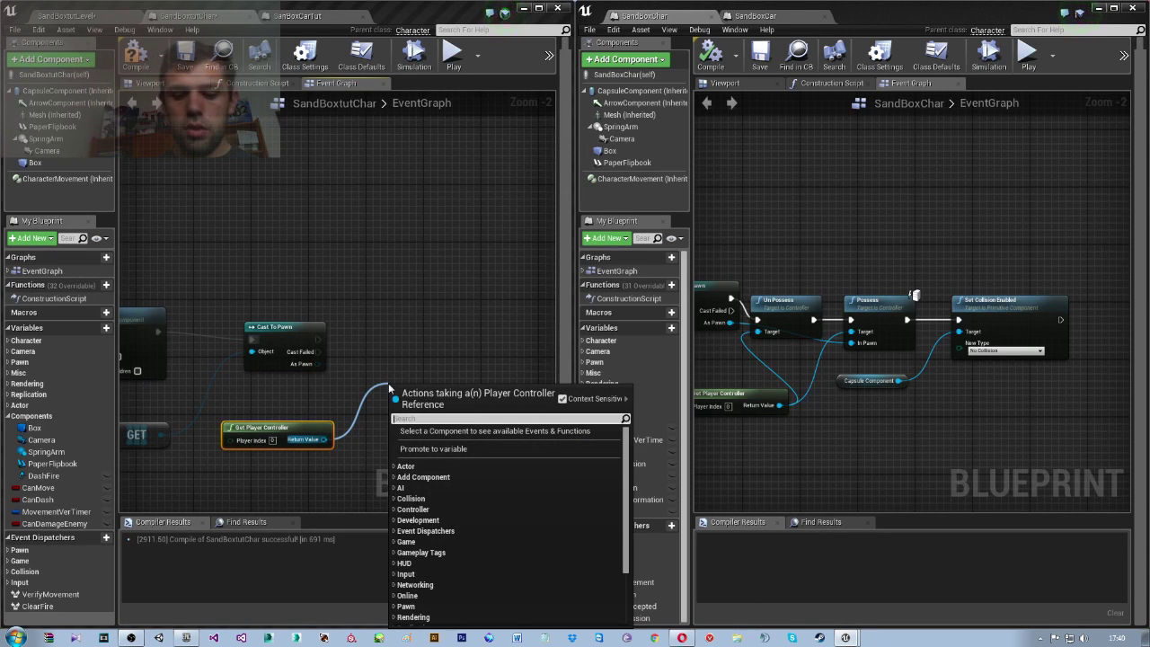
{"action": "type", "text": "unposs"}
{"action": "key", "text": "Return"}
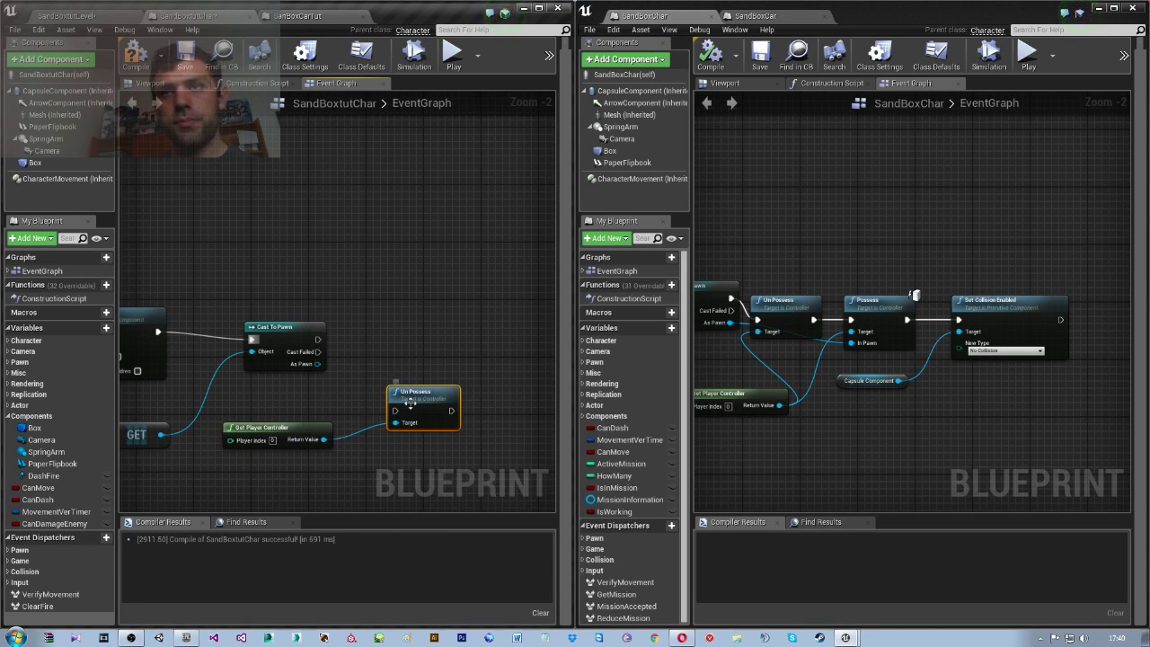
{"action": "left_click_drag", "start_coordinate": [410, 402], "coordinate": [388, 322]}
Add Possess, run Un Possess after the cast, and feed As Pawn into Possess's In Pawn
{"action": "left_click_drag", "start_coordinate": [420, 445], "coordinate": [420, 445]}
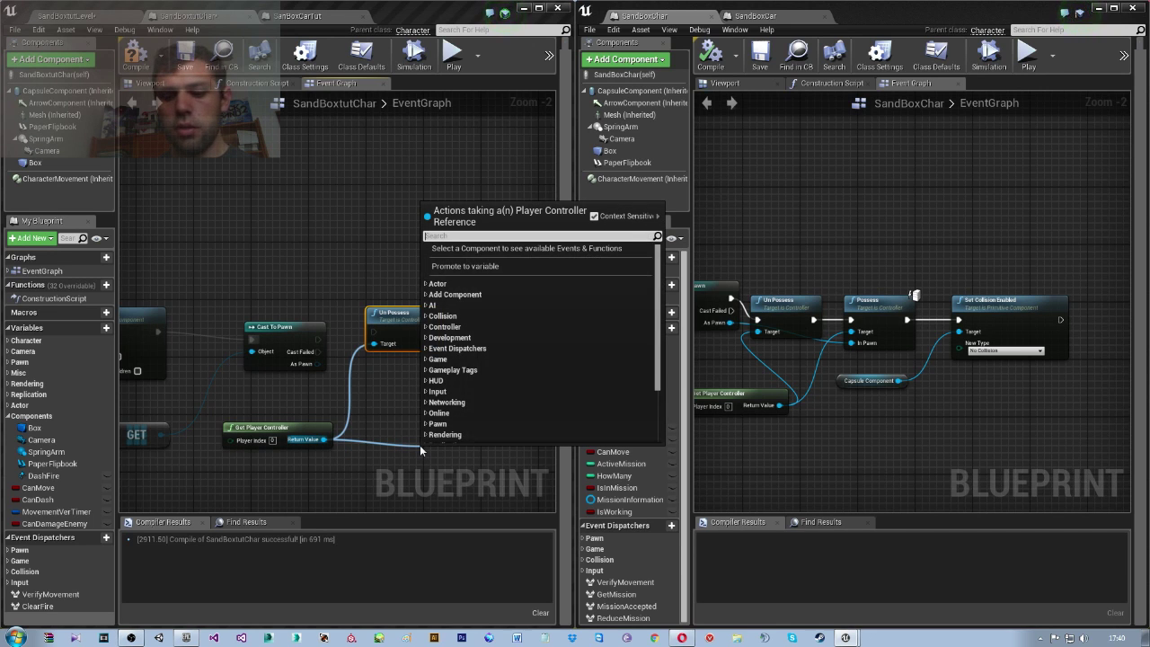
{"action": "type", "text": "poss"}
{"action": "key", "text": "Up"}
{"action": "key", "text": "Return"}
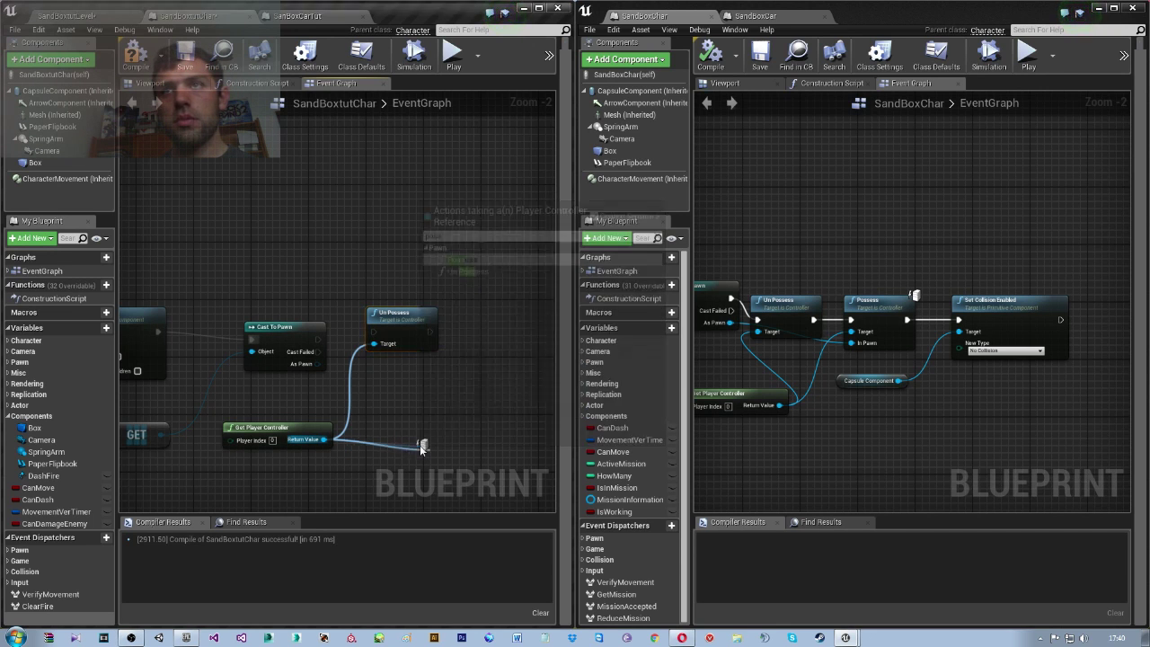
{"action": "left_click_drag", "start_coordinate": [466, 447], "coordinate": [508, 333]}
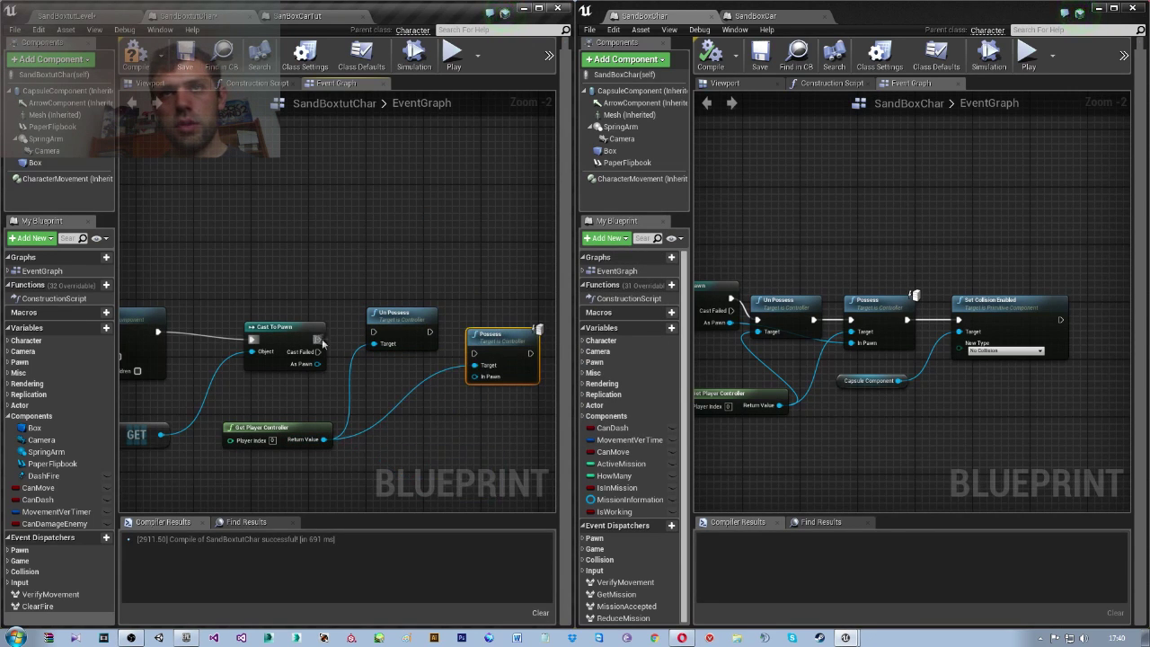
{"action": "mouse_move", "coordinate": [319, 340]}
{"action": "left_mouse_down"}
{"action": "mouse_move", "coordinate": [371, 333]}
{"action": "mouse_move", "coordinate": [482, 362]}
{"action": "left_mouse_up"}
{"action": "left_click_drag", "start_coordinate": [399, 313], "coordinate": [400, 335]}
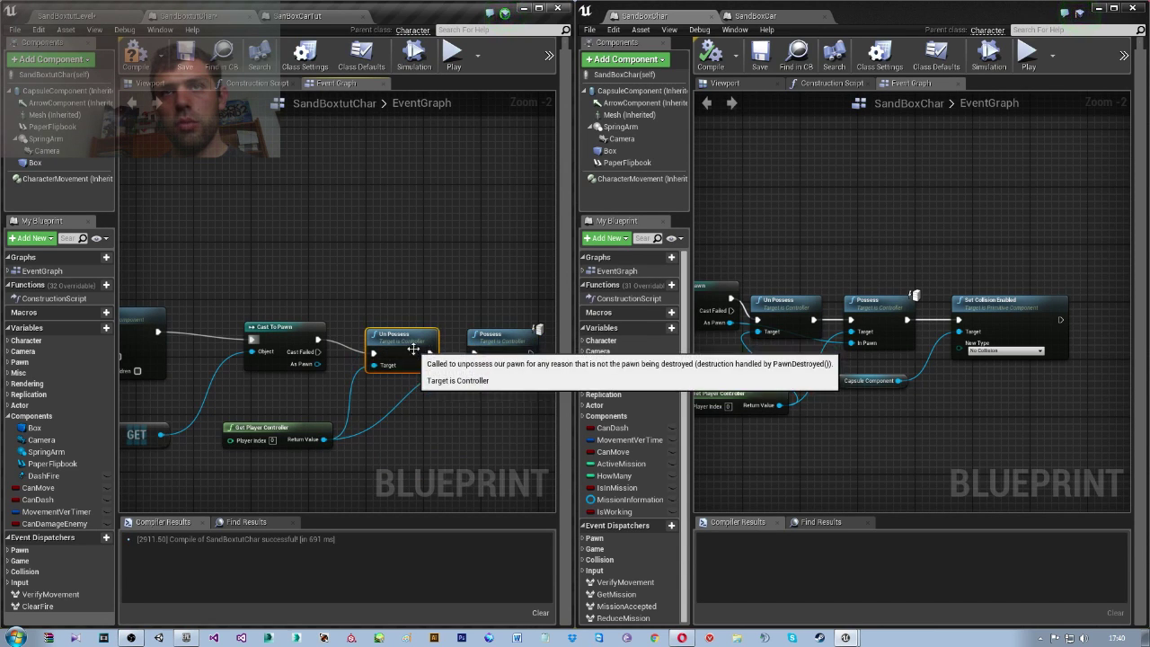
{"action": "left_click_drag", "start_coordinate": [317, 364], "coordinate": [484, 379]}
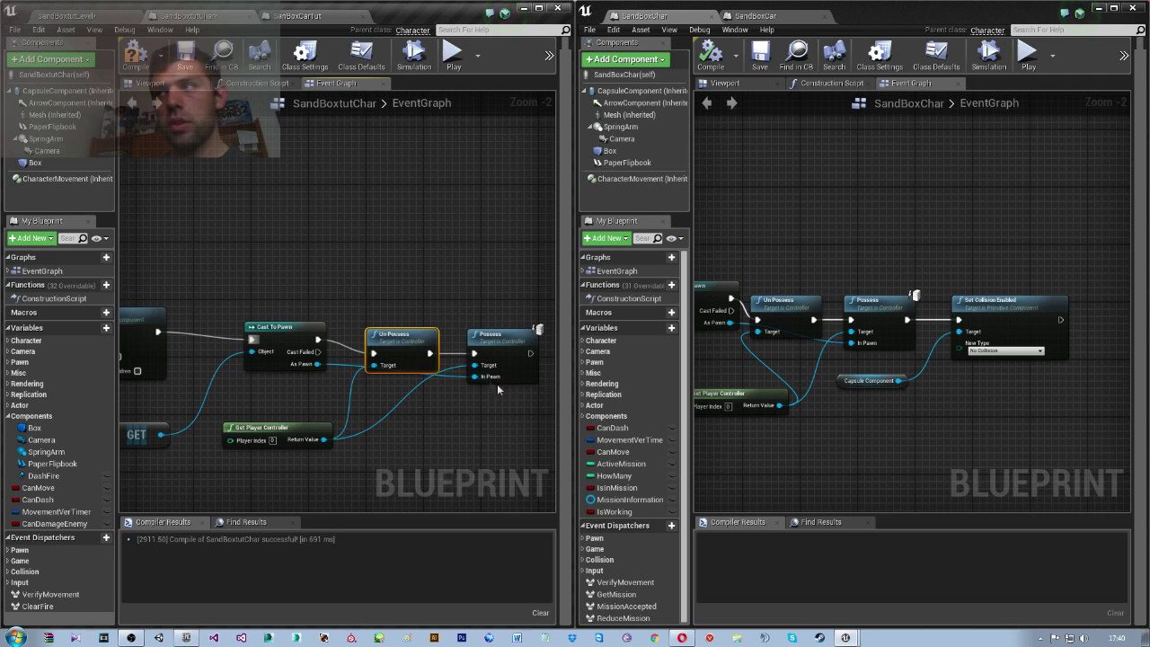
{"action": "right_click_drag", "start_coordinate": [551, 421], "coordinate": [387, 429]}
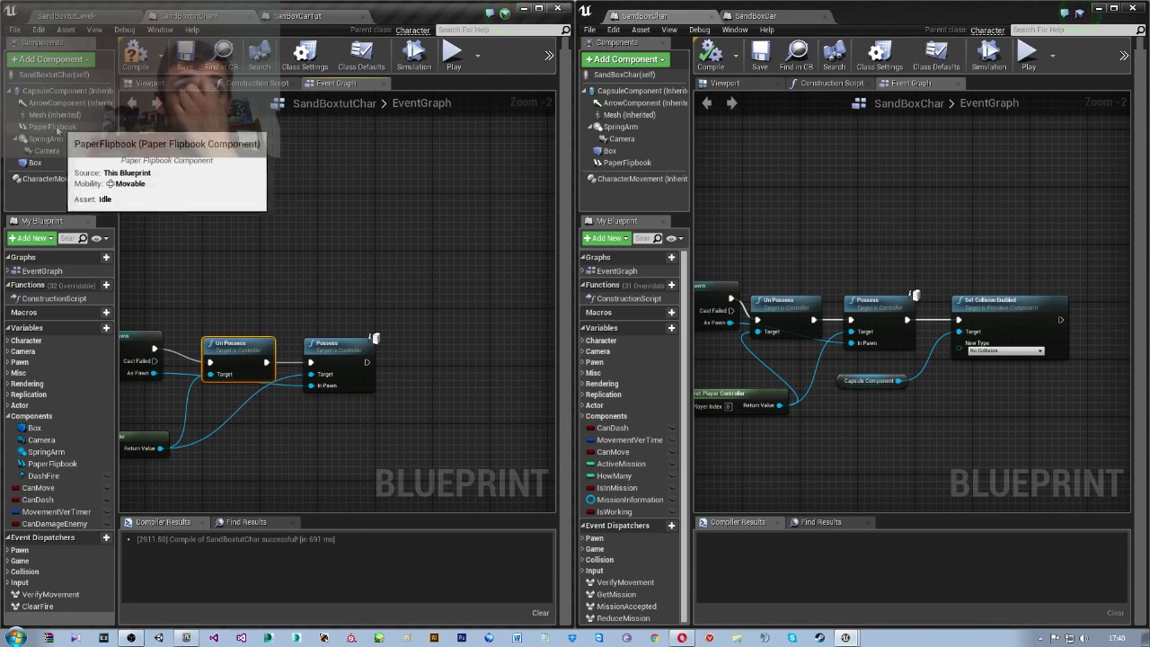
{"action": "scroll", "coordinate": [348, 428], "scroll_direction": "down", "scroll_amount": 3}
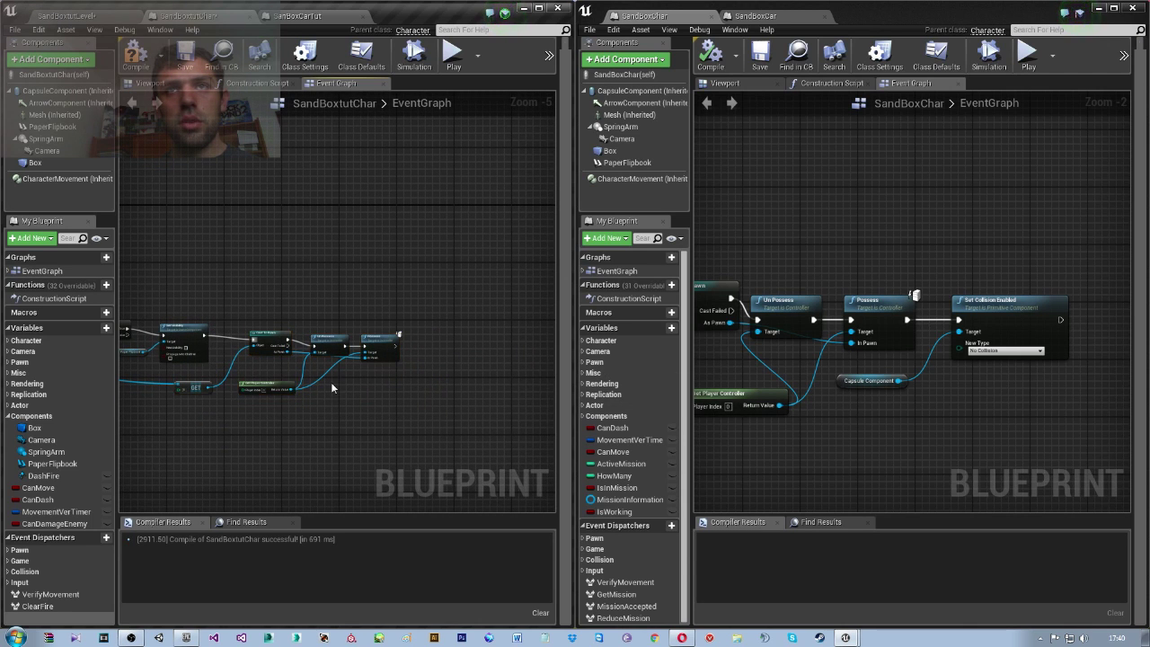
{"action": "scroll", "coordinate": [273, 384], "scroll_direction": "up", "scroll_amount": 5}
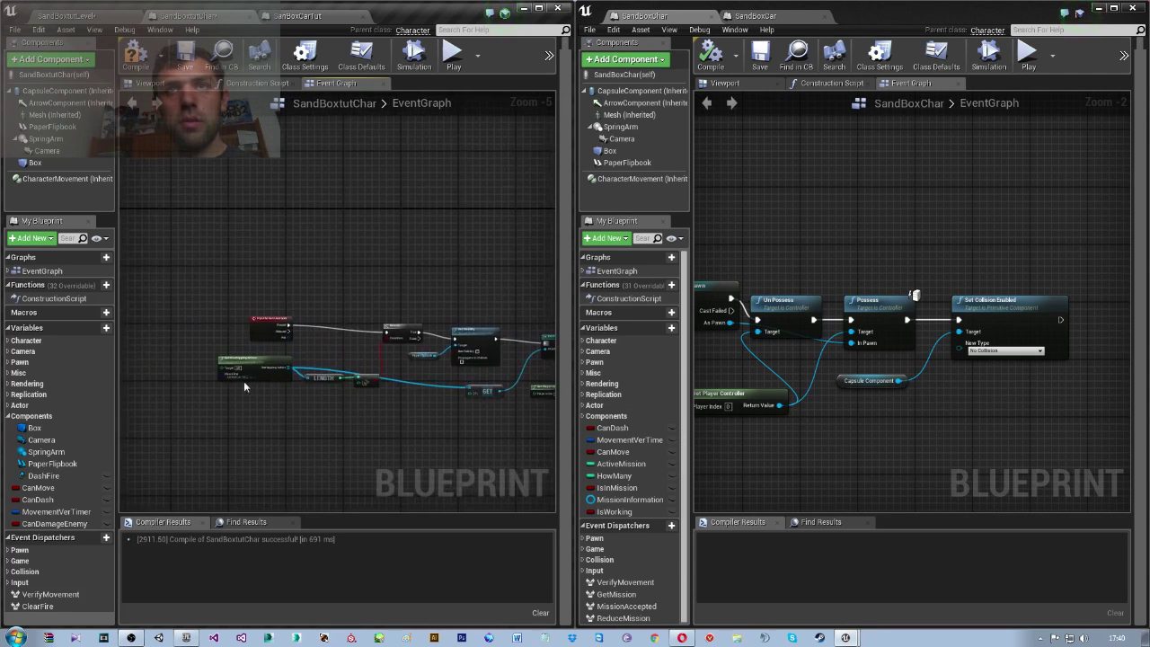
{"action": "scroll", "coordinate": [310, 402], "scroll_direction": "down", "scroll_amount": 2}
{"action": "right_click_drag", "start_coordinate": [310, 401], "coordinate": [185, 398]}
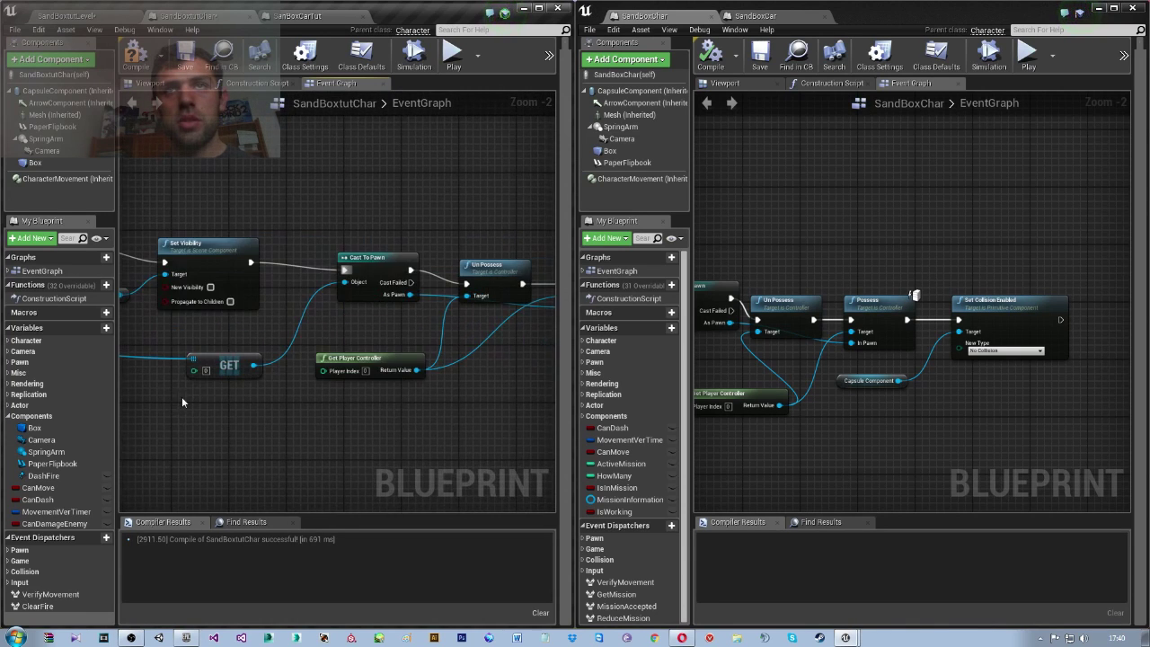
{"action": "scroll", "coordinate": [433, 420], "scroll_direction": "down", "scroll_amount": 3}
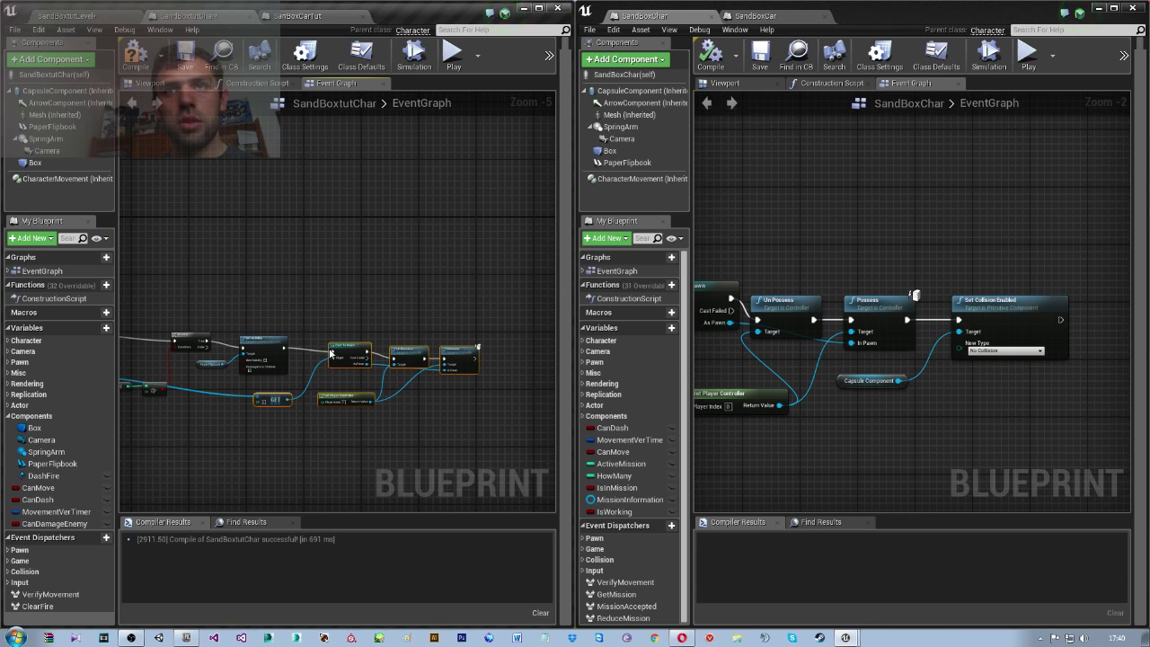
{"action": "scroll", "coordinate": [270, 349], "scroll_direction": "up", "scroll_amount": 3}
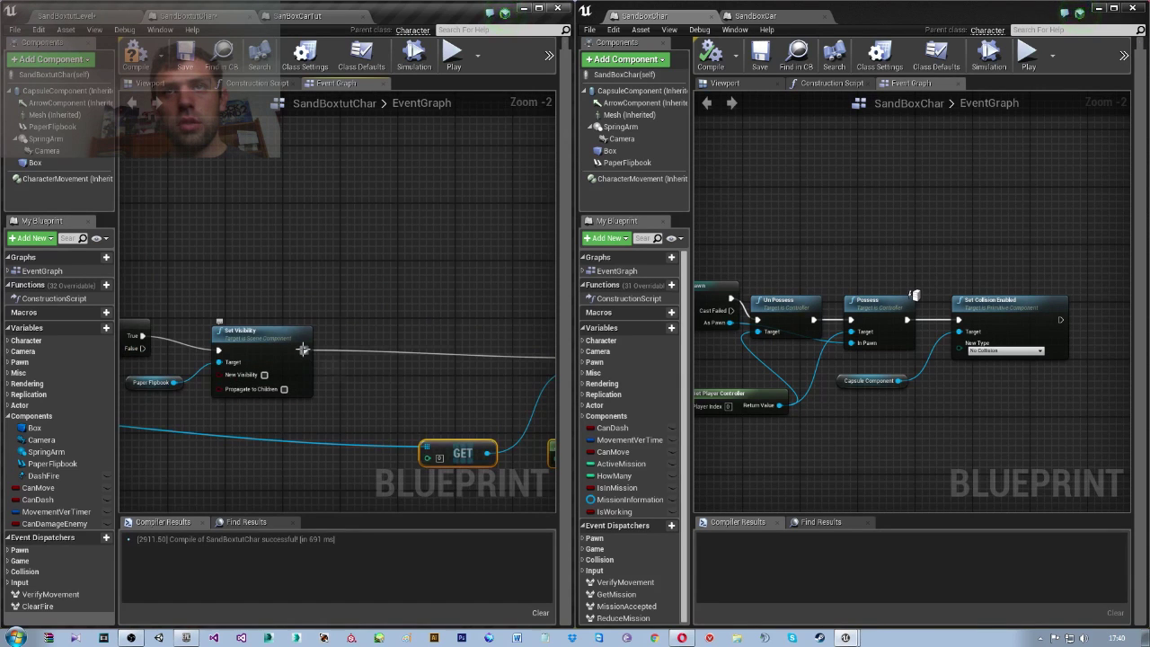
Add a Set Collision Enabled node targeting the CapsuleComponent
{"action": "left_click", "coordinate": [302, 348]}
{"action": "right_click_drag", "start_coordinate": [364, 385], "coordinate": [302, 387]}
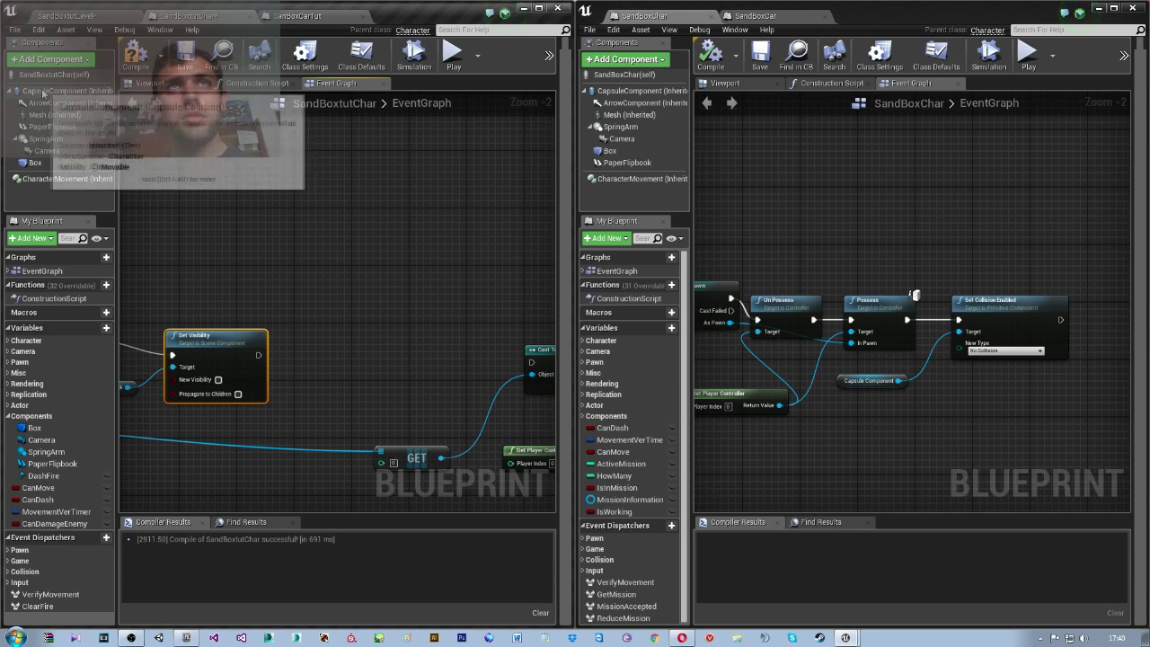
{"action": "left_click_drag", "start_coordinate": [54, 91], "coordinate": [288, 311]}
{"action": "mouse_move", "coordinate": [289, 393]}
{"action": "left_mouse_down"}
{"action": "mouse_move", "coordinate": [279, 411]}
{"action": "mouse_move", "coordinate": [368, 349]}
{"action": "left_mouse_up"}
{"action": "type", "text": "set coll"}
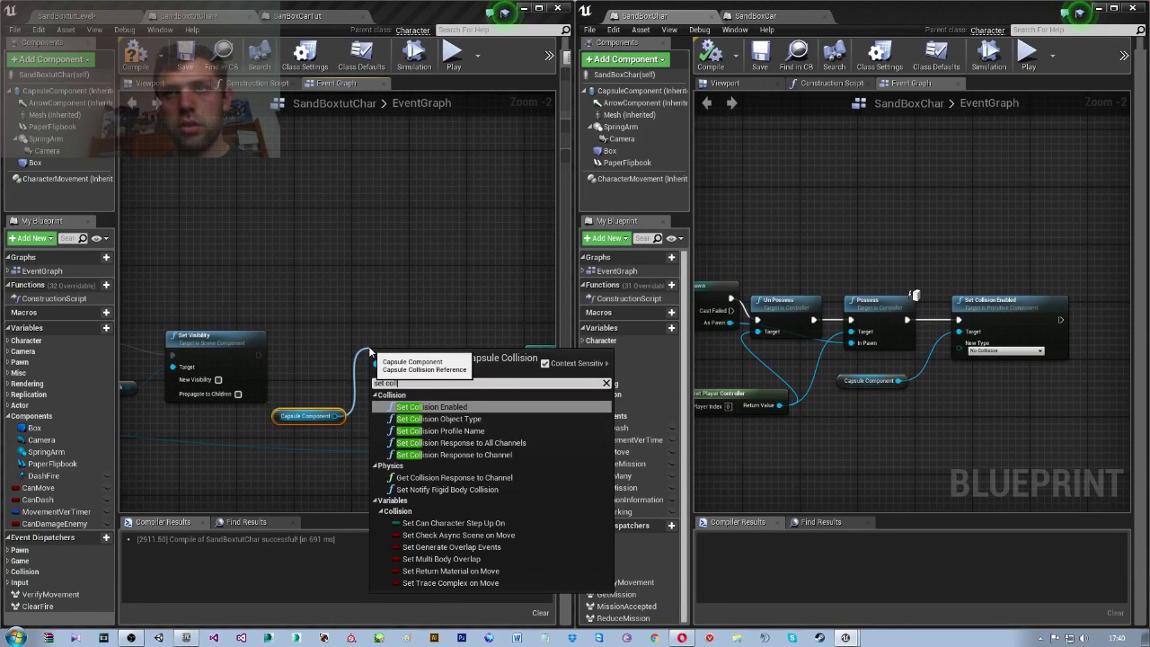
{"action": "key", "text": "Return"}
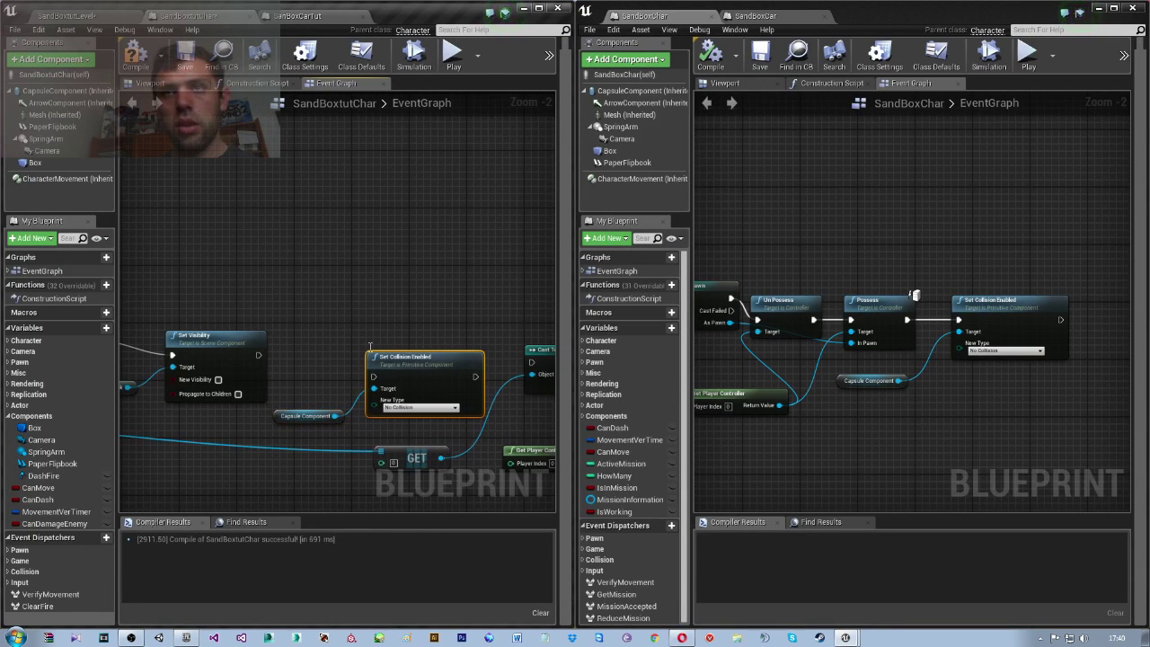
Chain Set Collision Enabled between Set Visibility and Cast To Pawn
{"action": "mouse_move", "coordinate": [260, 355]}
{"action": "left_mouse_down"}
{"action": "mouse_move", "coordinate": [383, 400]}
{"action": "mouse_move", "coordinate": [376, 382]}
{"action": "left_mouse_up"}
{"action": "right_click_drag", "start_coordinate": [376, 382], "coordinate": [295, 382]}
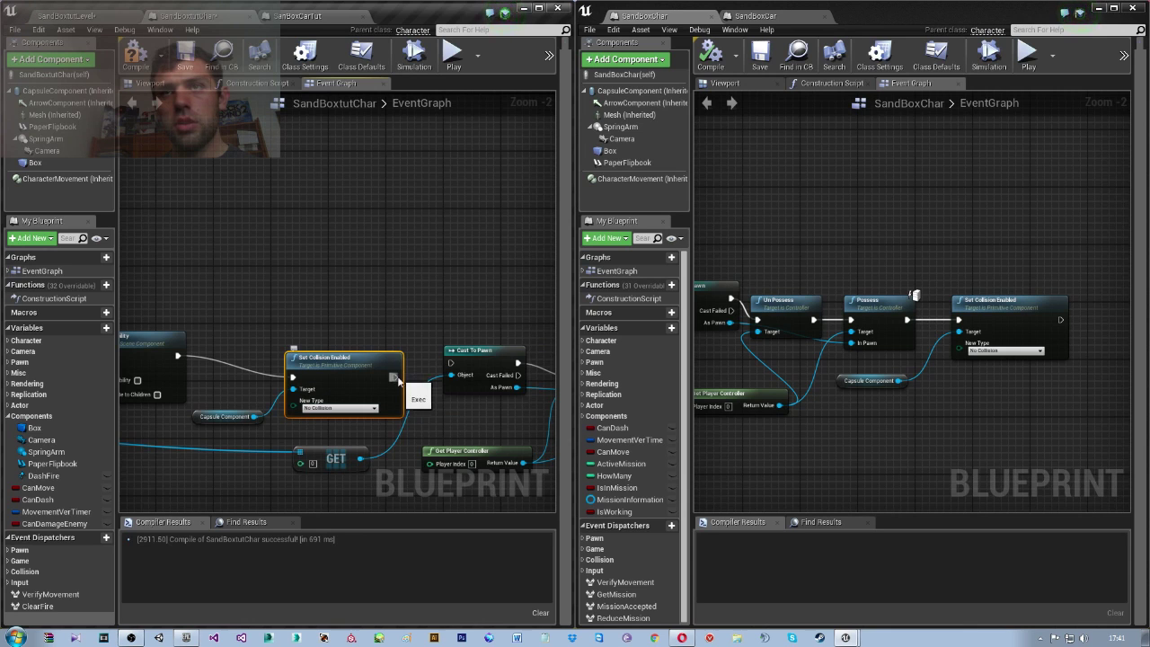
{"action": "left_click_drag", "start_coordinate": [394, 376], "coordinate": [459, 368]}
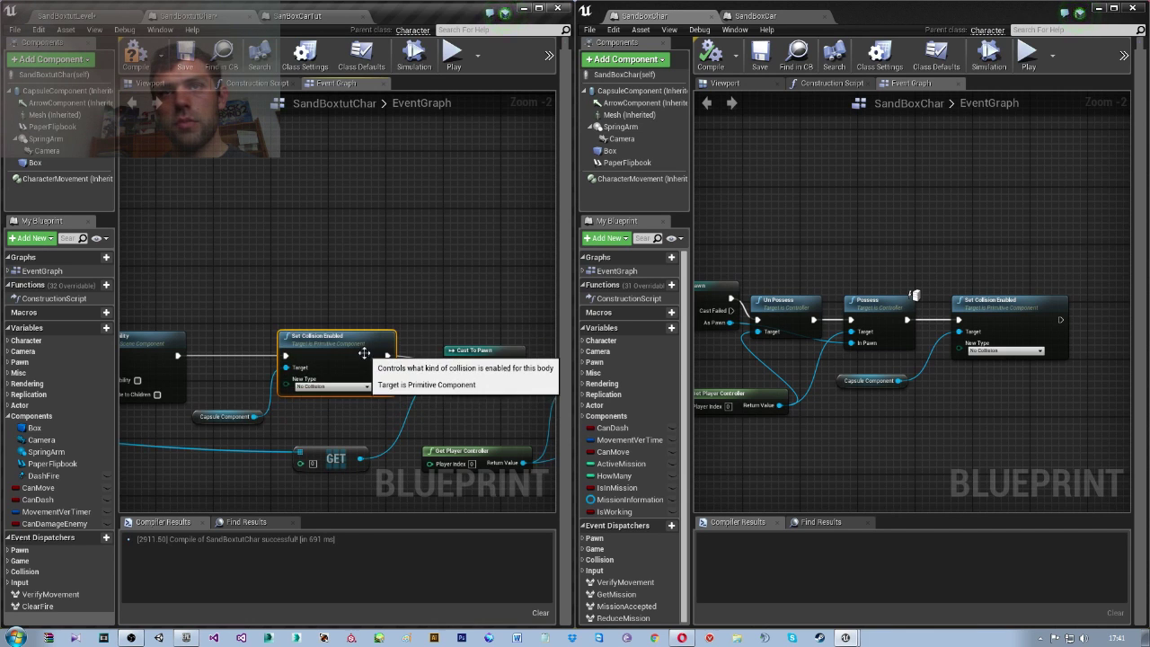
{"action": "scroll", "coordinate": [369, 375], "scroll_direction": "down", "scroll_amount": 5}
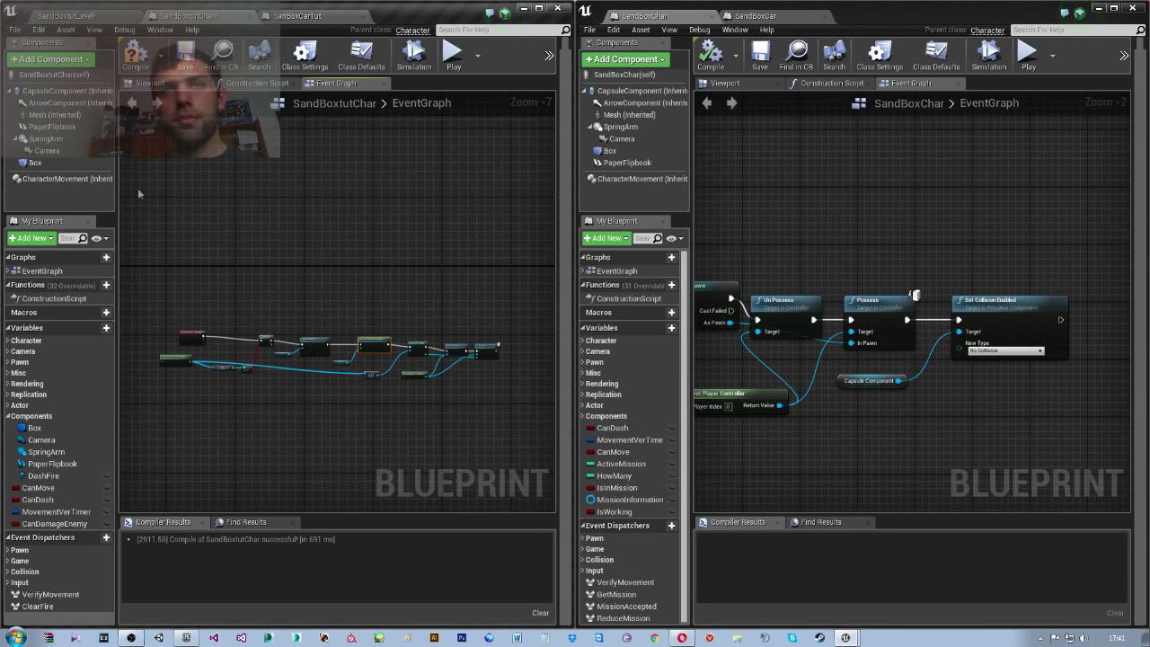
Compile the character blueprint and delete the erroring Get Overlapping Actors node
{"action": "key", "text": "F7"}
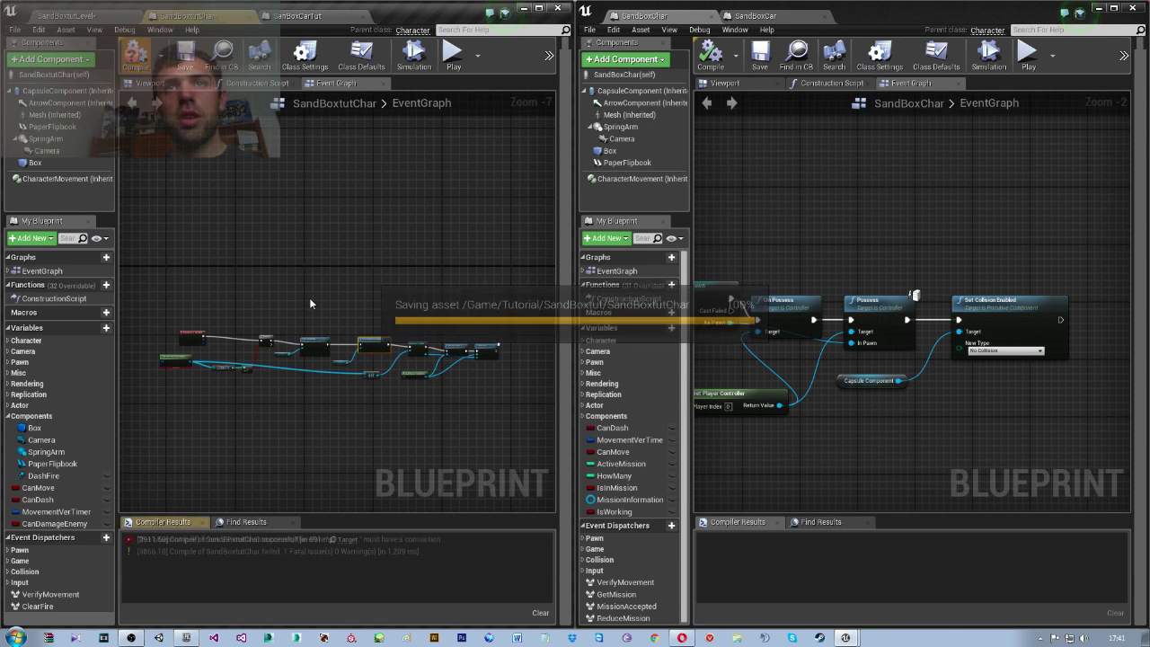
{"action": "scroll", "coordinate": [230, 393], "scroll_direction": "up", "scroll_amount": 1}
{"action": "scroll", "coordinate": [229, 392], "scroll_direction": "up", "scroll_amount": 2}
{"action": "right_click_drag", "start_coordinate": [230, 388], "coordinate": [264, 419]}
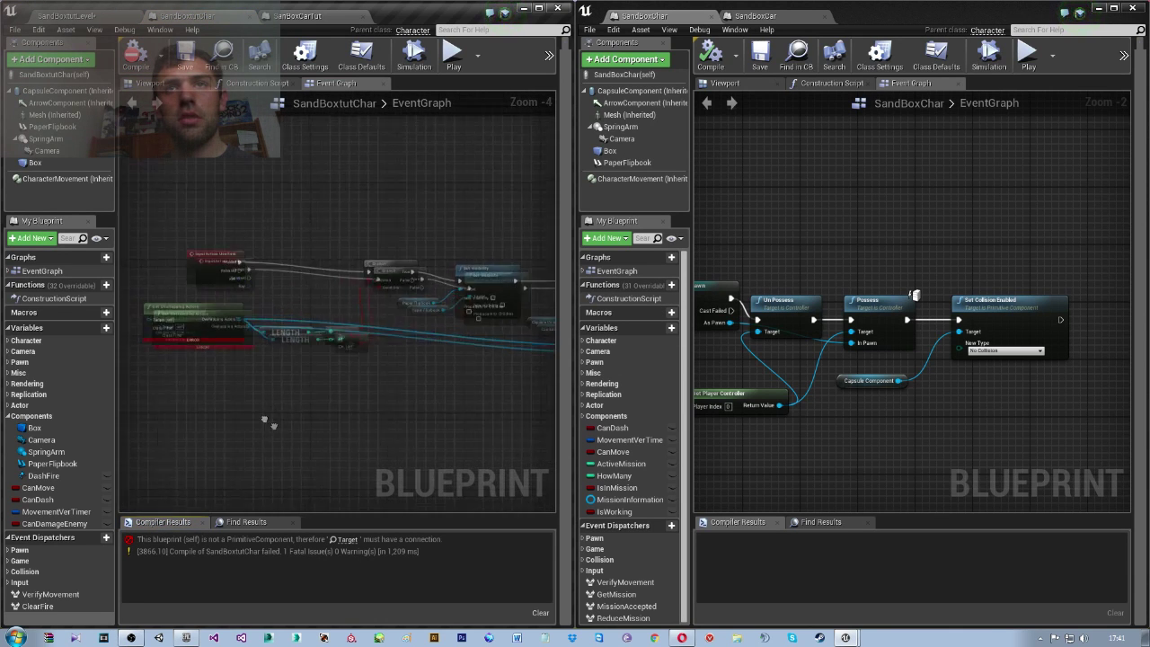
{"action": "scroll", "coordinate": [262, 386], "scroll_direction": "up", "scroll_amount": 1}
{"action": "scroll", "coordinate": [262, 386], "scroll_direction": "up", "scroll_amount": 2}
{"action": "right_click", "coordinate": [382, 355]}
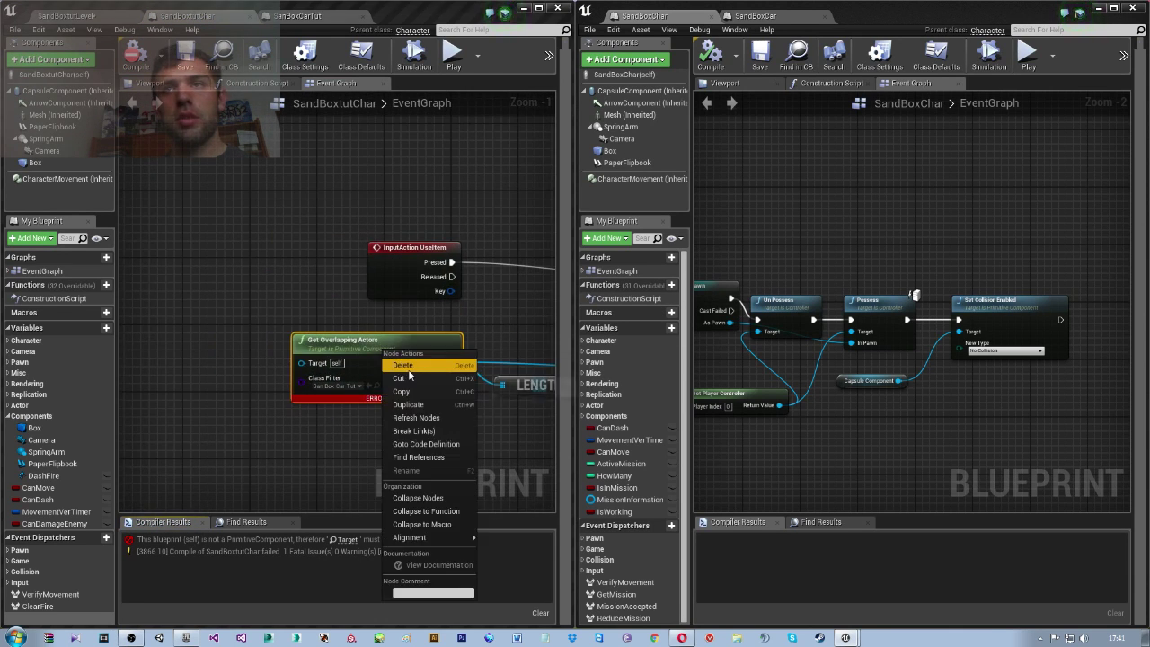
{"action": "left_click", "coordinate": [417, 367]}
Search the node list for 'get overla' and pan to the reference overlap setup
{"action": "right_click", "coordinate": [347, 385]}
{"action": "type", "text": "get"}
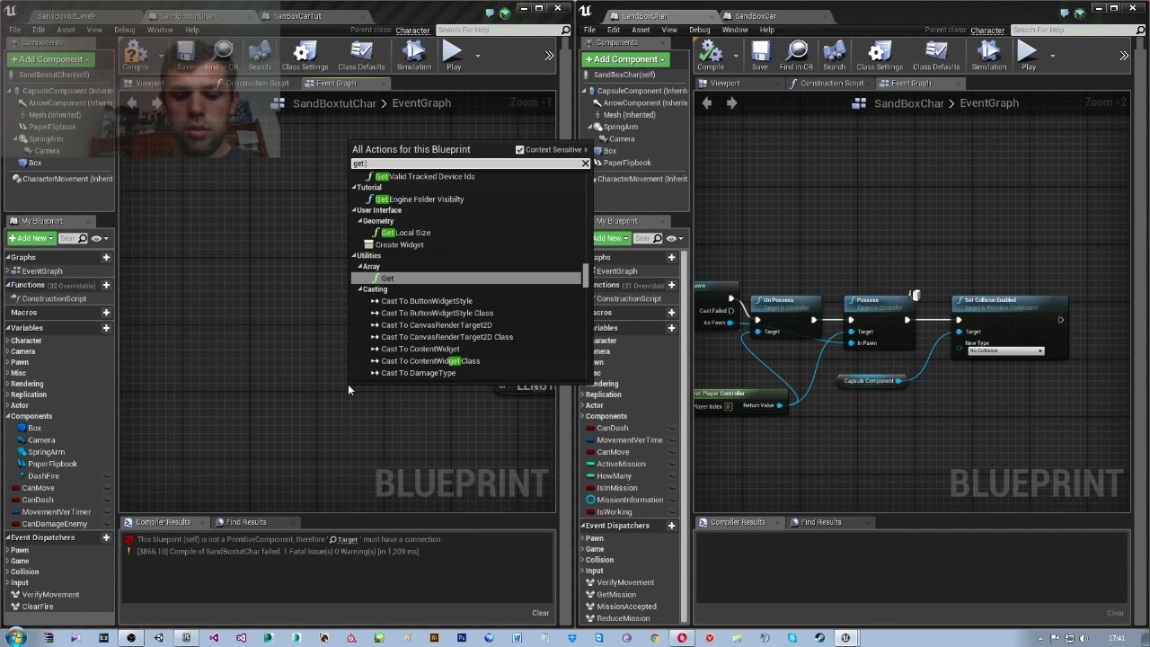
{"action": "type", "text": " overla"}
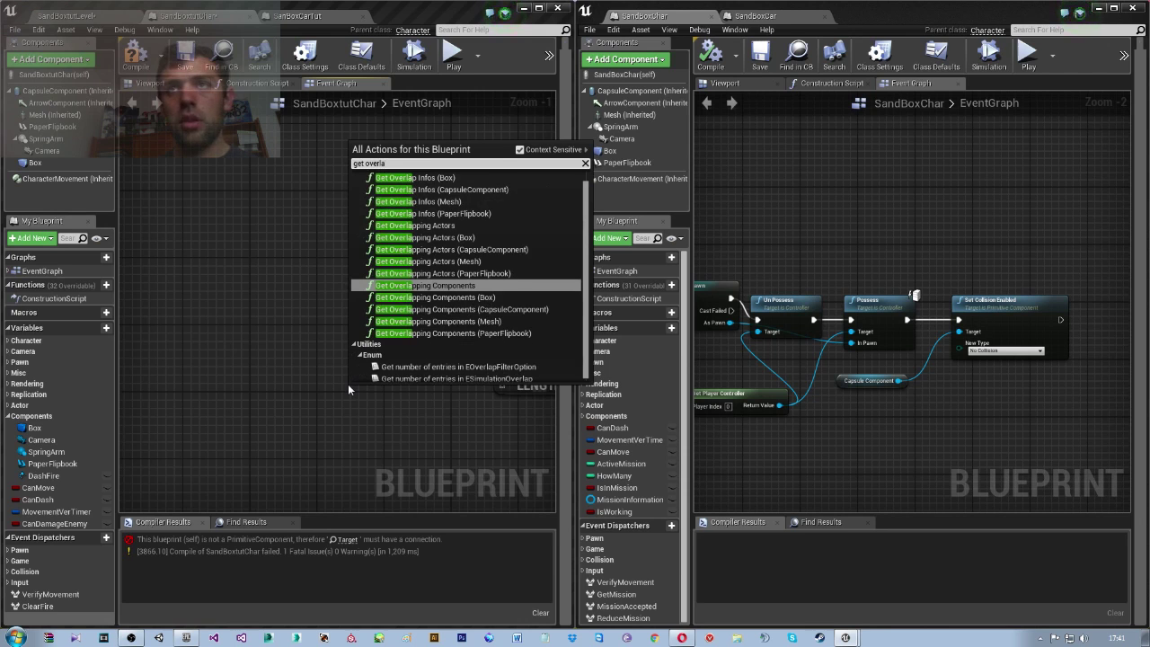
{"action": "scroll", "coordinate": [441, 332], "scroll_direction": "up", "scroll_amount": 1}
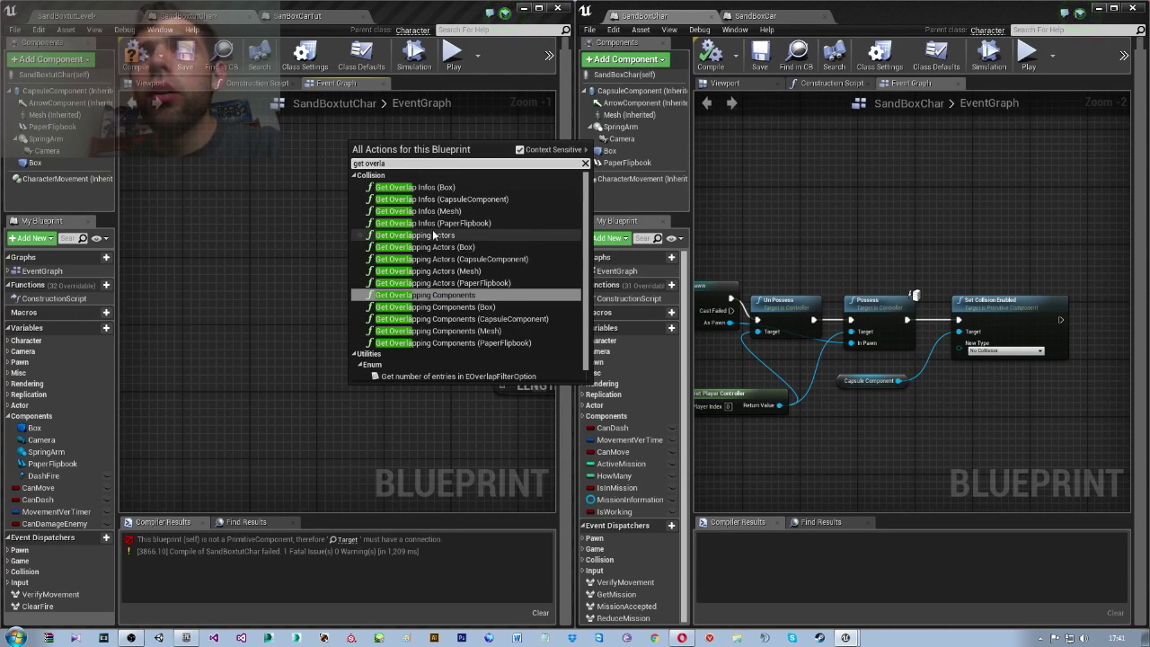
{"action": "scroll", "coordinate": [434, 233], "scroll_direction": "down", "scroll_amount": 1}
{"action": "mouse_move", "coordinate": [779, 470]}
{"action": "right_mouse_down"}
{"action": "mouse_move", "coordinate": [903, 478]}
{"action": "mouse_move", "coordinate": [783, 407]}
{"action": "mouse_move", "coordinate": [774, 444]}
{"action": "right_mouse_up"}
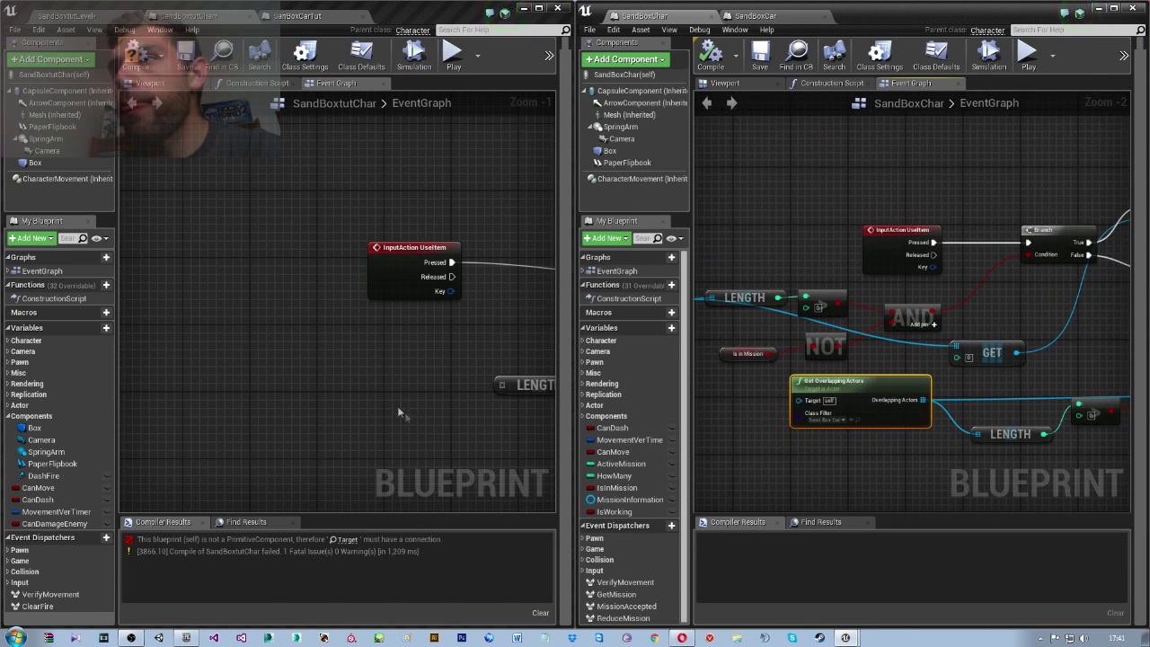
Add the actor version of Get Overlapping Actors from a 'get overlapp' search
{"action": "right_click", "coordinate": [357, 399]}
{"action": "type", "text": "get"}
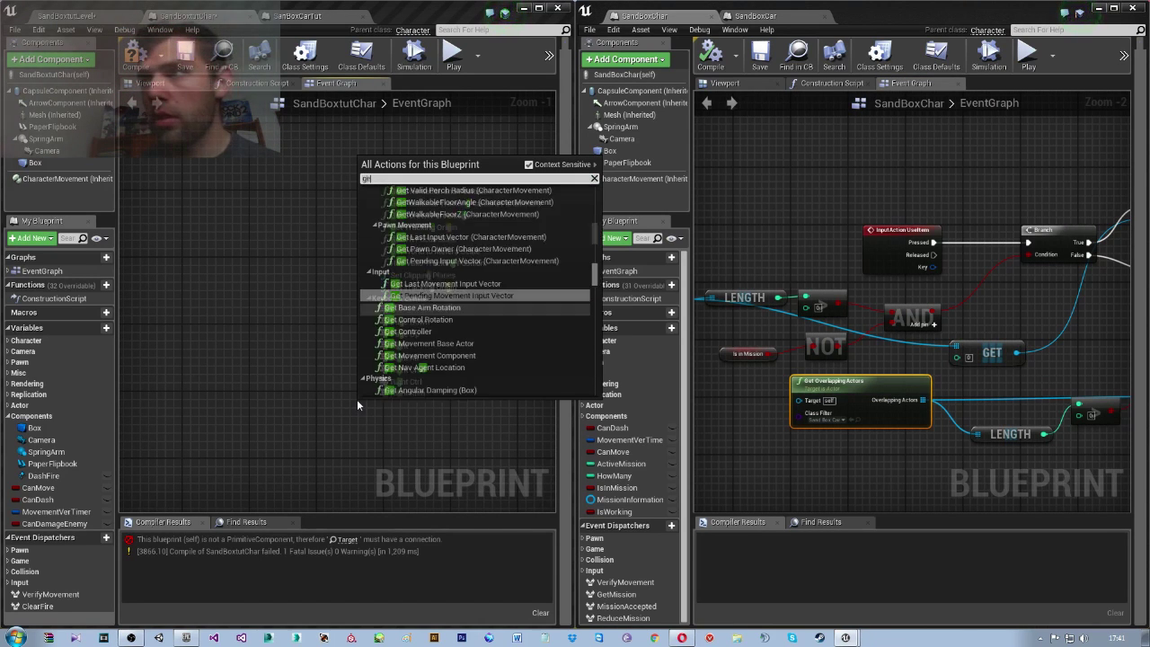
{"action": "type", "text": " over"}
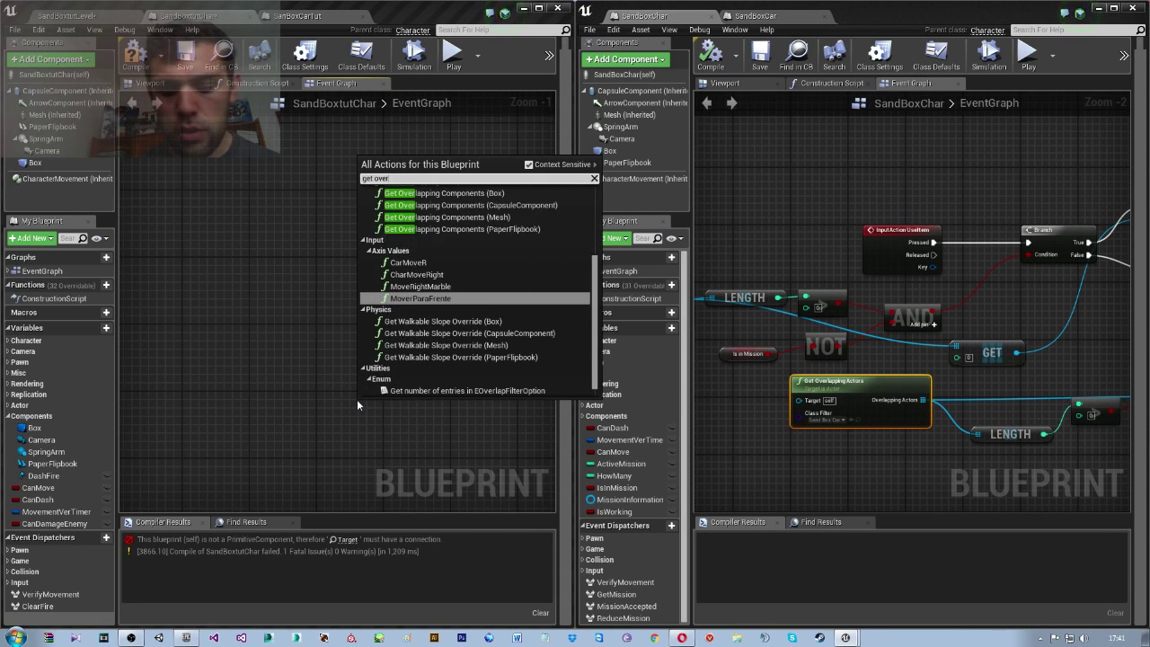
{"action": "type", "text": "lapp"}
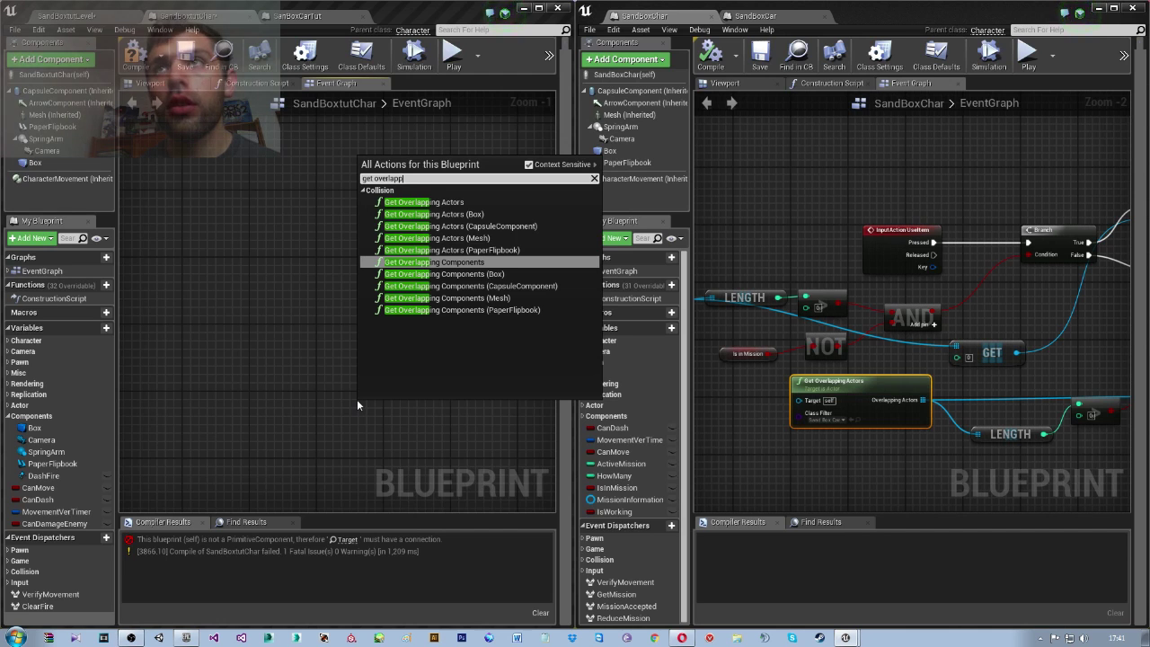
{"action": "left_click", "coordinate": [467, 207]}
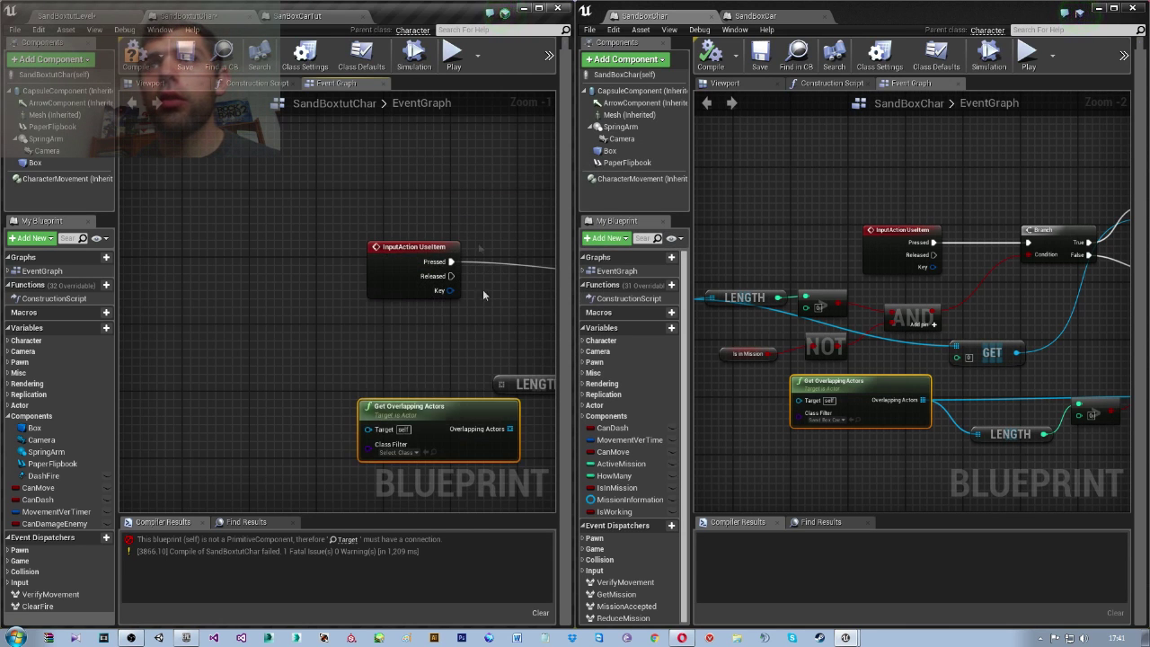
{"action": "right_click_drag", "start_coordinate": [516, 427], "coordinate": [402, 401]}
Wire its Overlapping Actors output into the LENGTH and GET nodes
{"action": "mouse_move", "coordinate": [402, 401]}
{"action": "left_mouse_down"}
{"action": "mouse_move", "coordinate": [386, 362]}
{"action": "mouse_move", "coordinate": [312, 294]}
{"action": "left_mouse_up"}
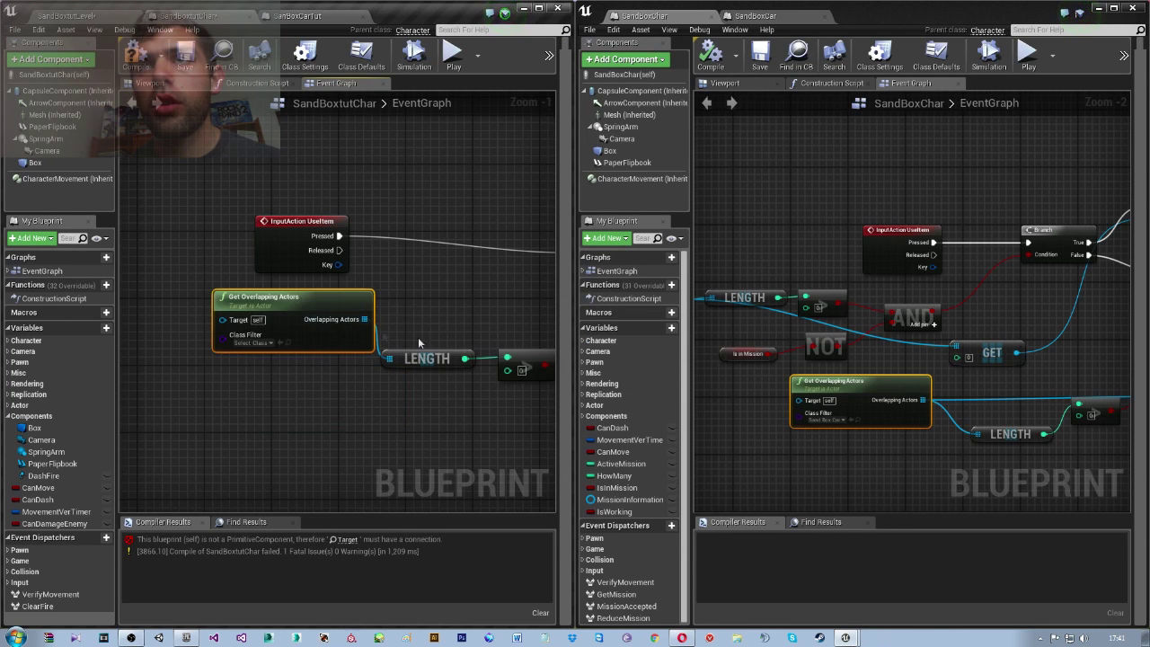
{"action": "right_click_drag", "start_coordinate": [313, 294], "coordinate": [158, 305]}
{"action": "right_click_drag", "start_coordinate": [216, 329], "coordinate": [228, 361]}
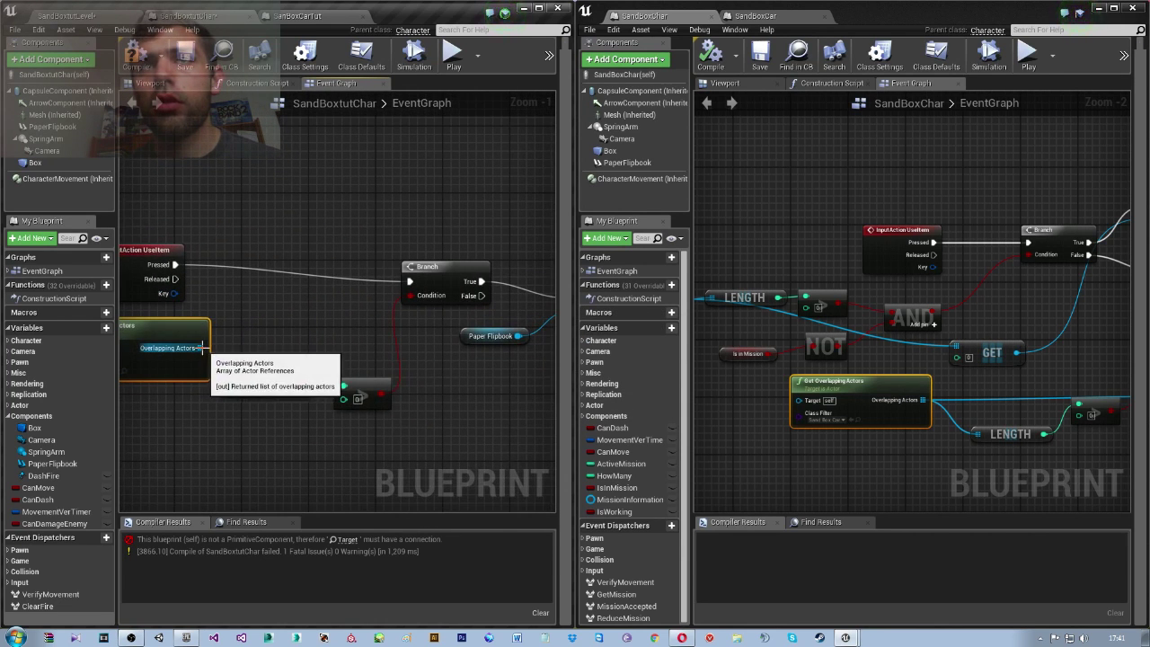
{"action": "left_click_drag", "start_coordinate": [203, 347], "coordinate": [296, 423]}
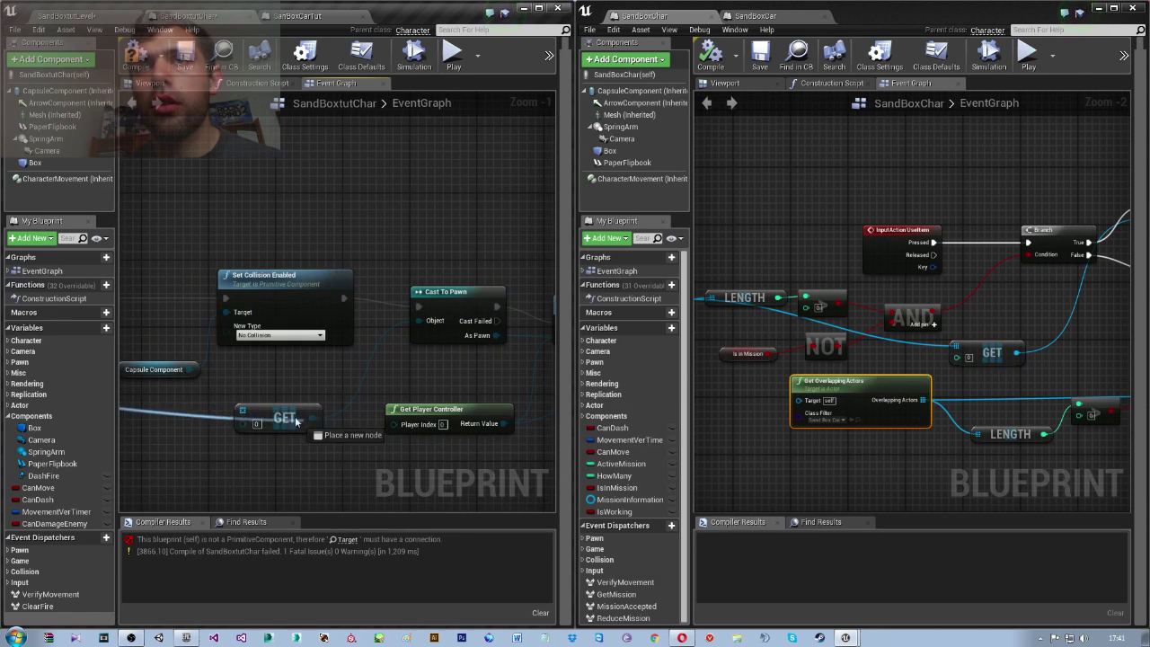
{"action": "mouse_move", "coordinate": [184, 417]}
{"action": "right_mouse_down"}
{"action": "mouse_move", "coordinate": [324, 410]}
{"action": "mouse_move", "coordinate": [324, 386]}
{"action": "right_mouse_up"}
{"action": "left_click", "coordinate": [300, 351]}
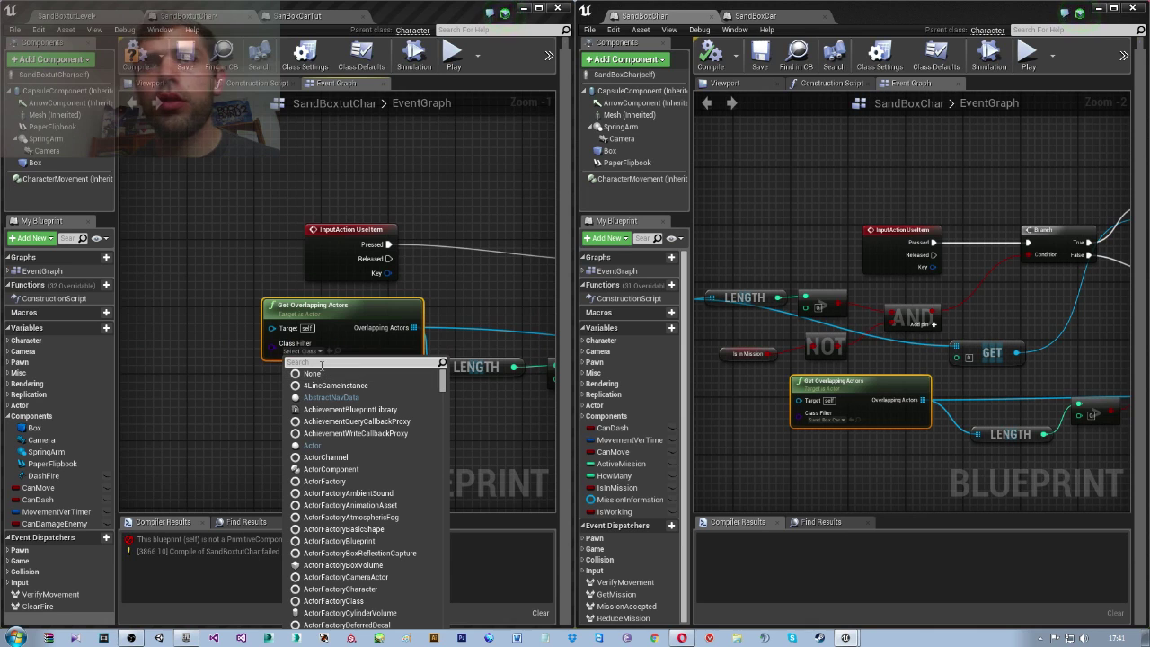
Set the node's Class Filter to SanBoxCarTut
{"action": "type", "text": "car tut"}
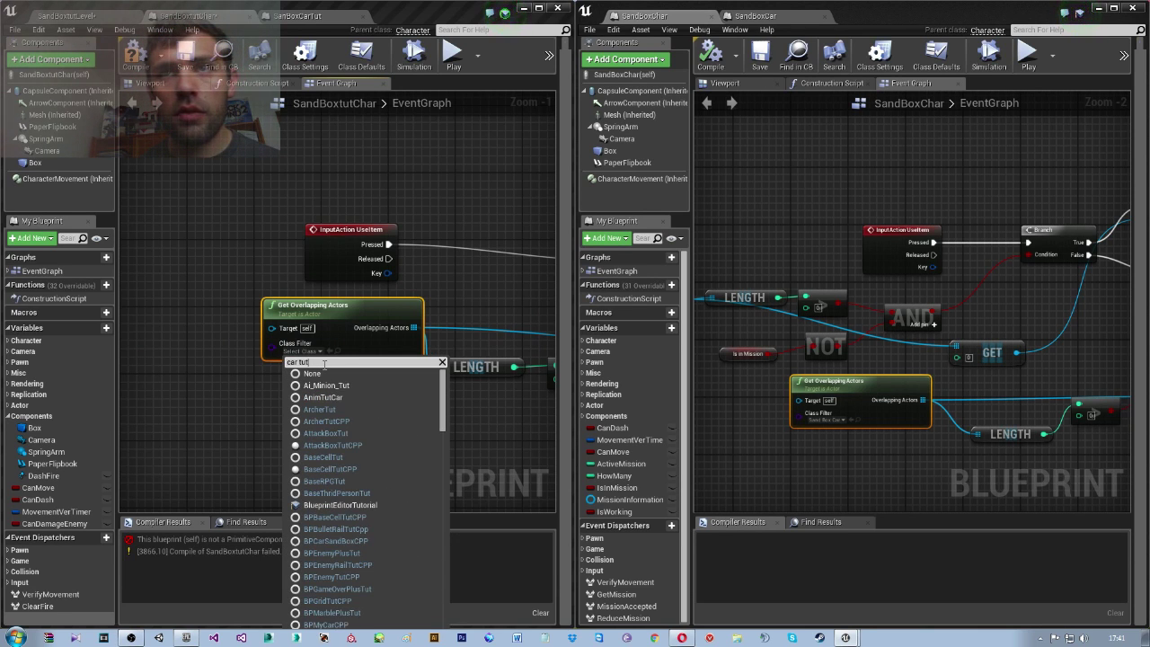
{"action": "key", "text": "BackSpace"}
{"action": "key", "text": "BackSpace"}
{"action": "key", "text": "BackSpace"}
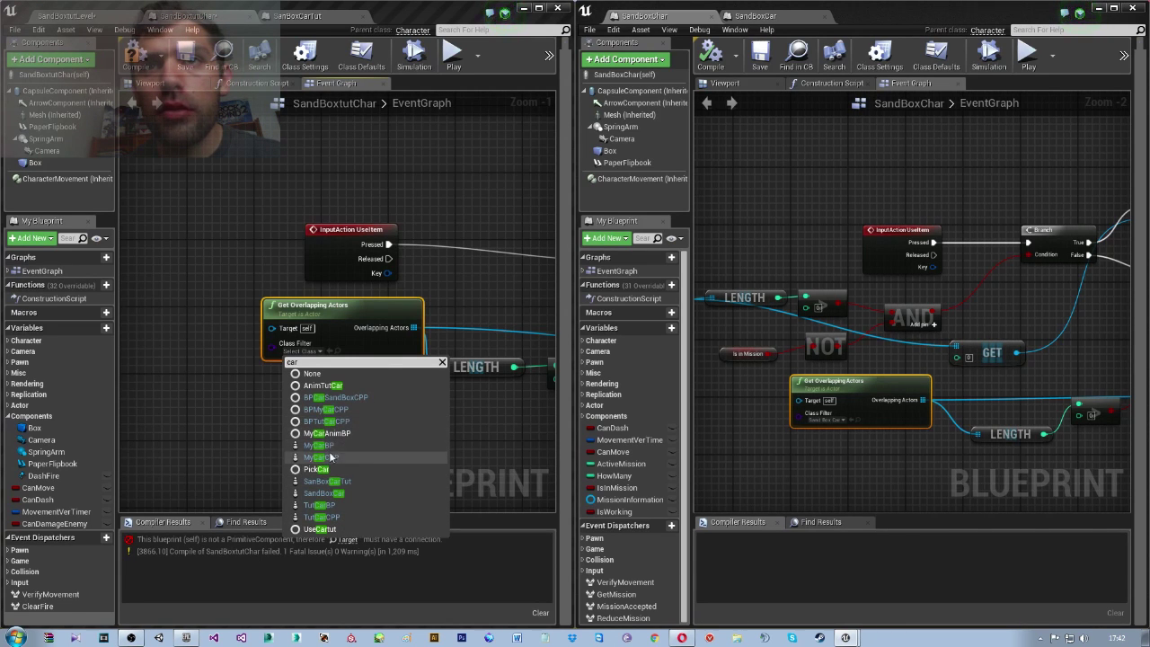
{"action": "left_click", "coordinate": [338, 481]}
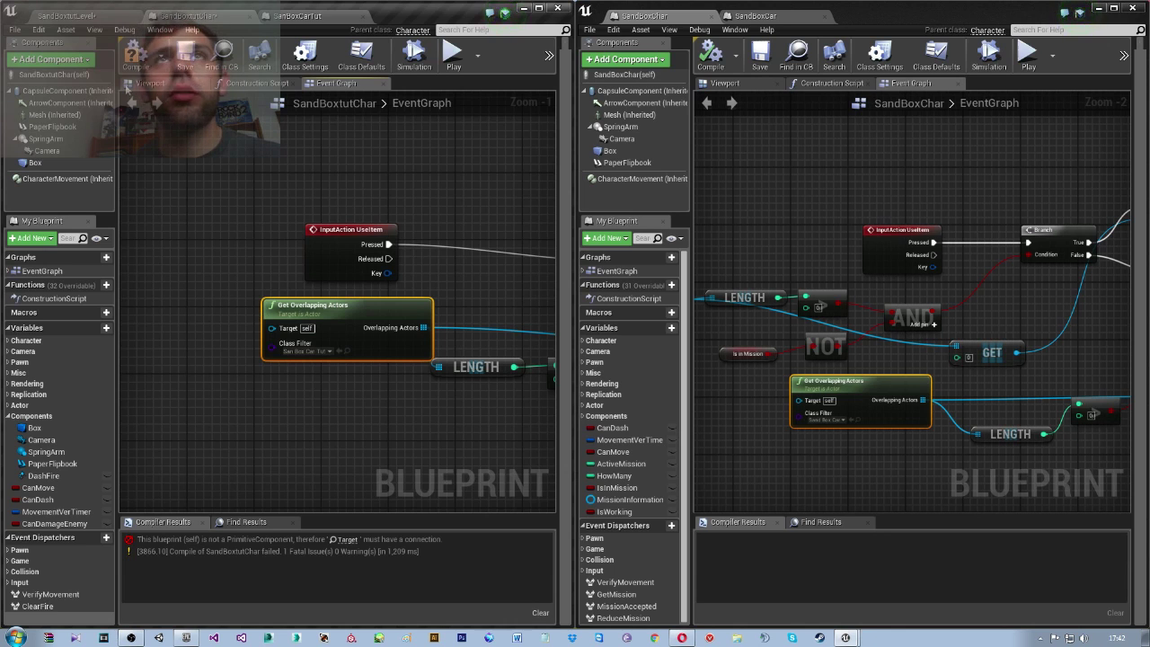
Compile the character blueprint and zoom out over the possess node chain
{"action": "left_click", "coordinate": [134, 52]}
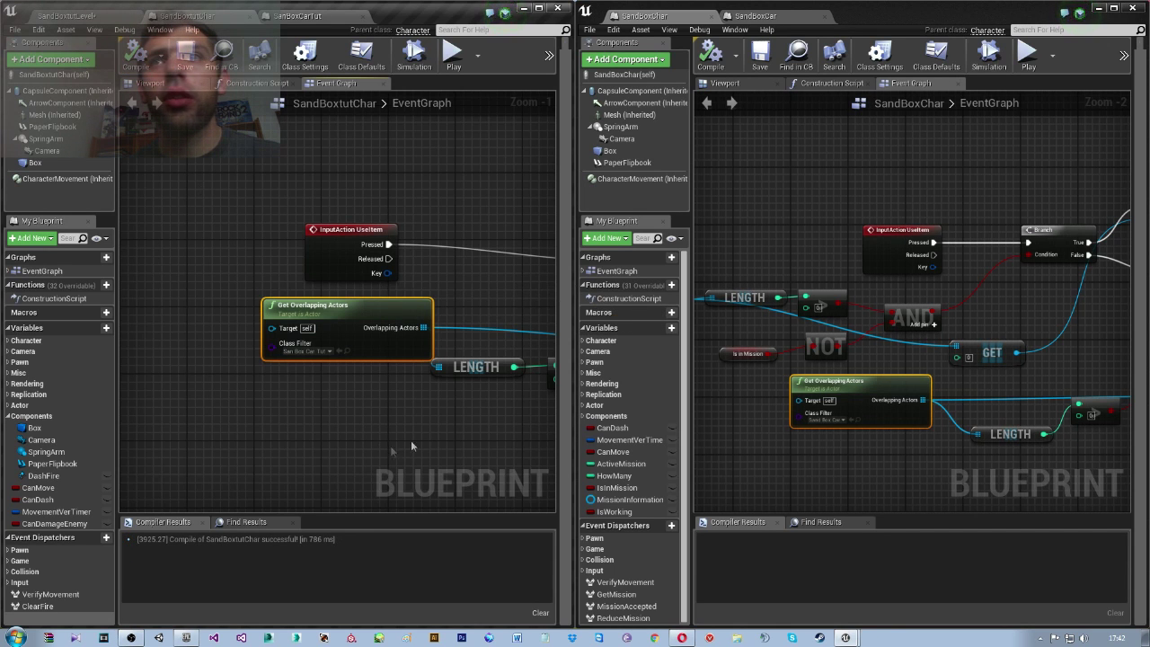
{"action": "mouse_move", "coordinate": [411, 440]}
{"action": "right_mouse_down"}
{"action": "mouse_move", "coordinate": [308, 434]}
{"action": "mouse_move", "coordinate": [334, 412]}
{"action": "mouse_move", "coordinate": [388, 409]}
{"action": "mouse_move", "coordinate": [320, 403]}
{"action": "right_mouse_up"}
{"action": "scroll", "coordinate": [308, 434], "scroll_direction": "down", "scroll_amount": 2}
{"action": "scroll", "coordinate": [321, 403], "scroll_direction": "down", "scroll_amount": 4}
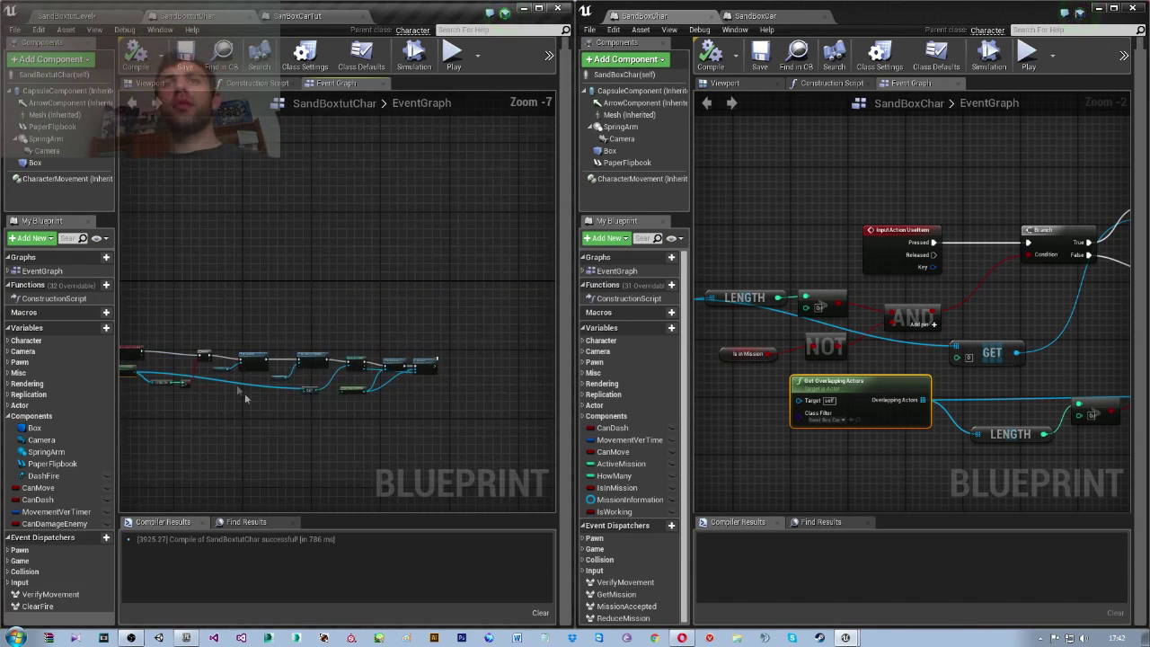
{"action": "scroll", "coordinate": [245, 397], "scroll_direction": "up", "scroll_amount": 2}
Play the level in the selected viewport, enter the car with E, drive, then stop with Esc
{"action": "left_click", "coordinate": [85, 18]}
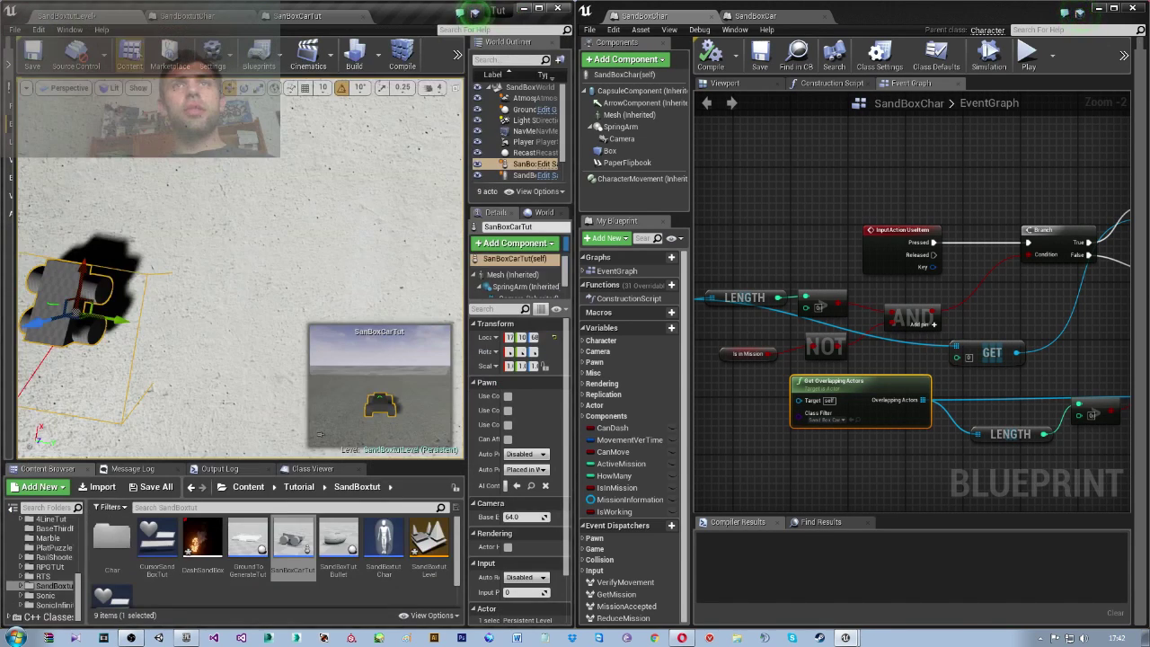
{"action": "left_click", "coordinate": [456, 56]}
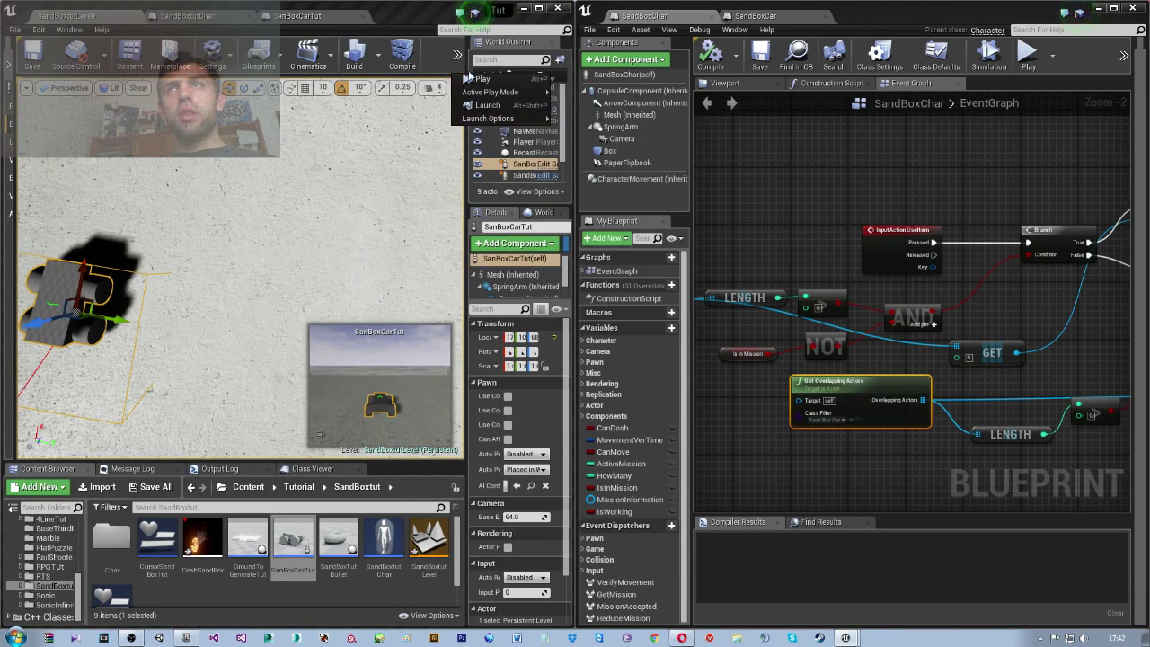
{"action": "left_click", "coordinate": [416, 59]}
{"action": "left_click", "coordinate": [456, 56]}
{"action": "left_click", "coordinate": [539, 90]}
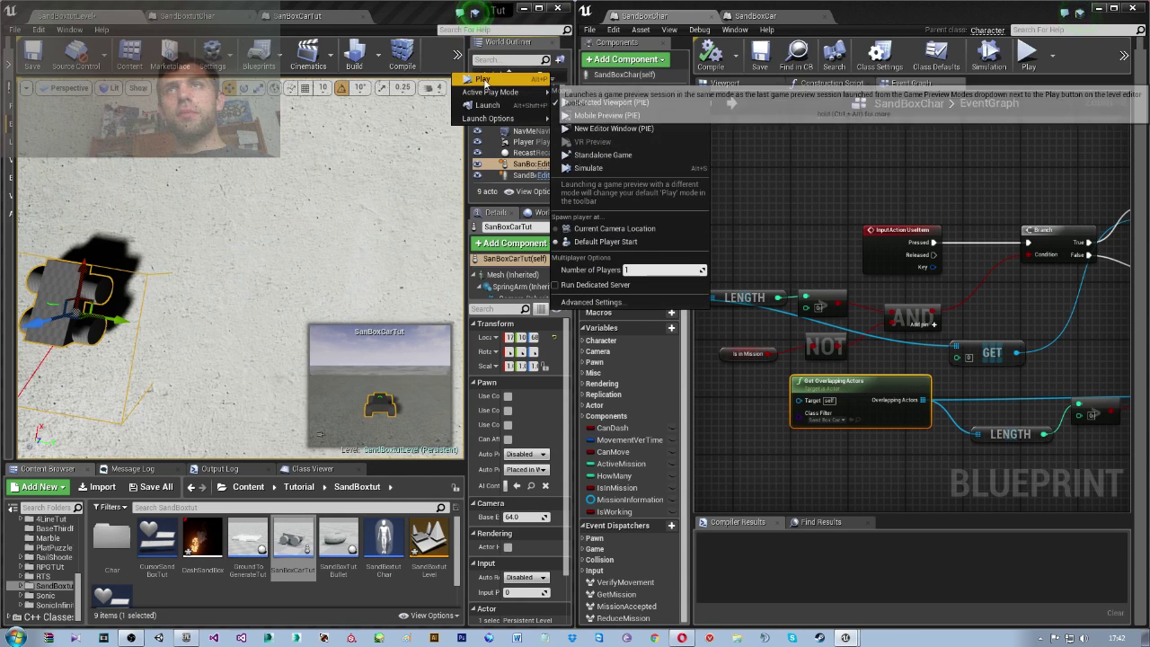
{"action": "left_click", "coordinate": [499, 152]}
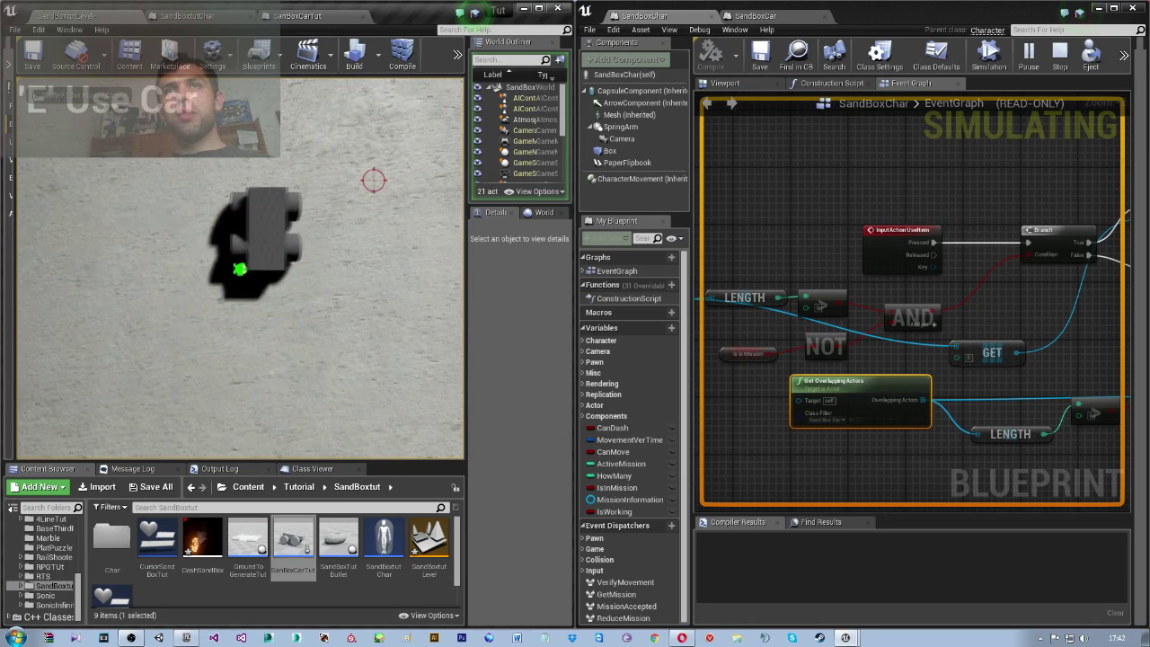
{"action": "key", "text": "e"}
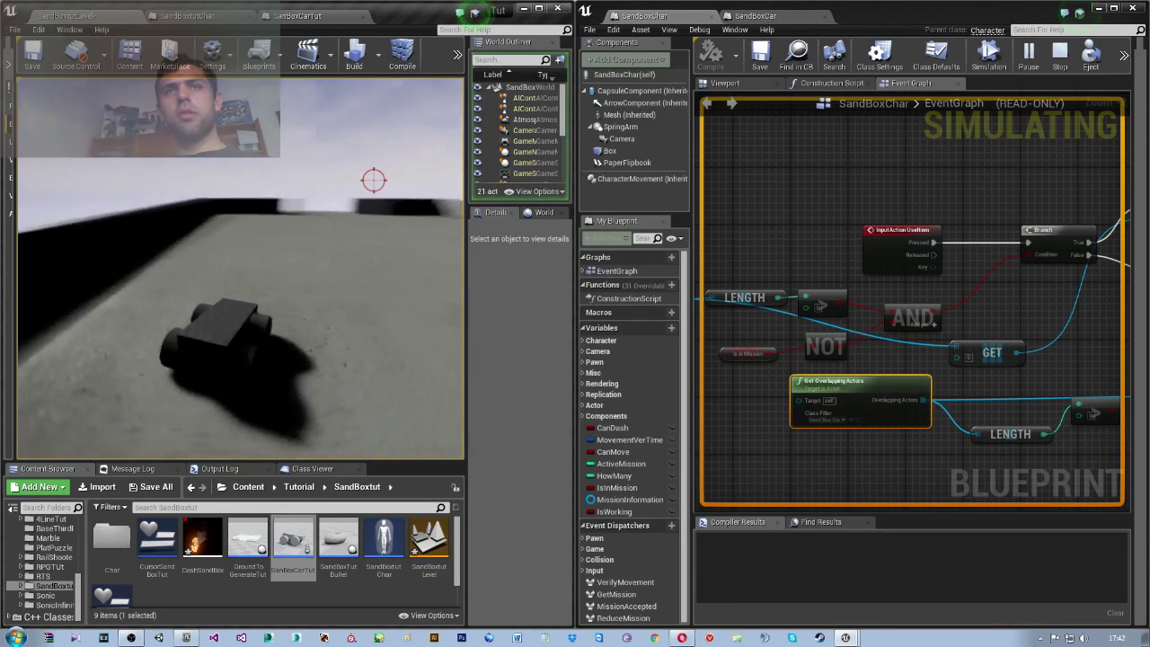
{"action": "key", "text": "Escape"}
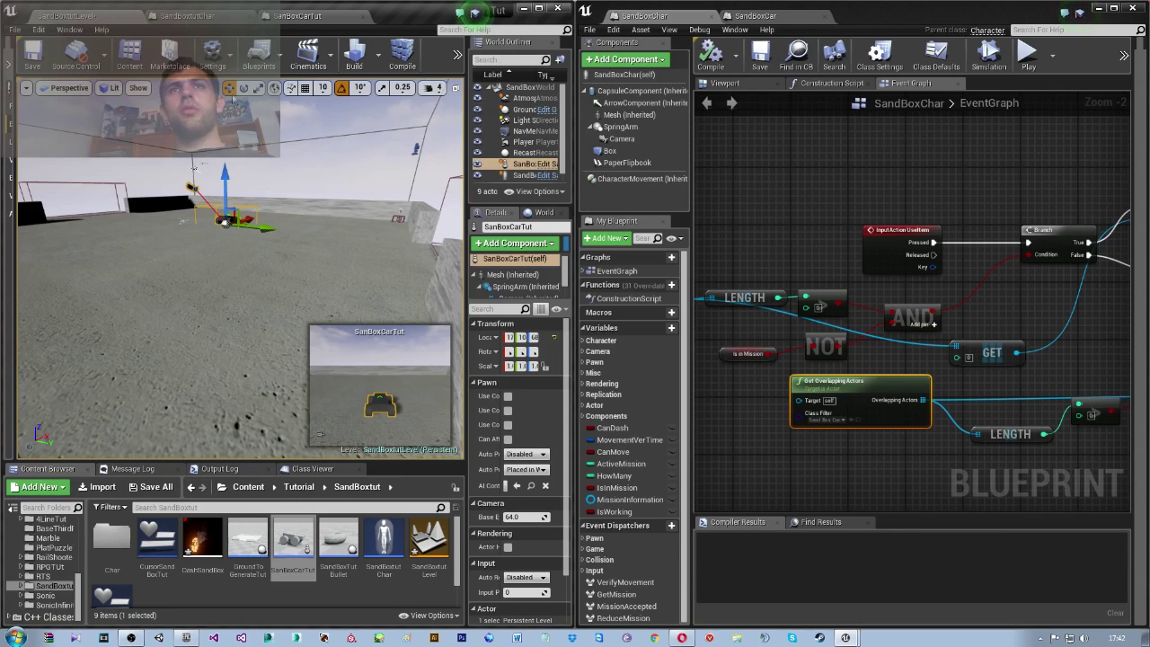
Pan over the SandBoxtutChar graph, open the SanBoxCarTut event graph, and bring OBS forward
{"action": "left_click", "coordinate": [184, 16]}
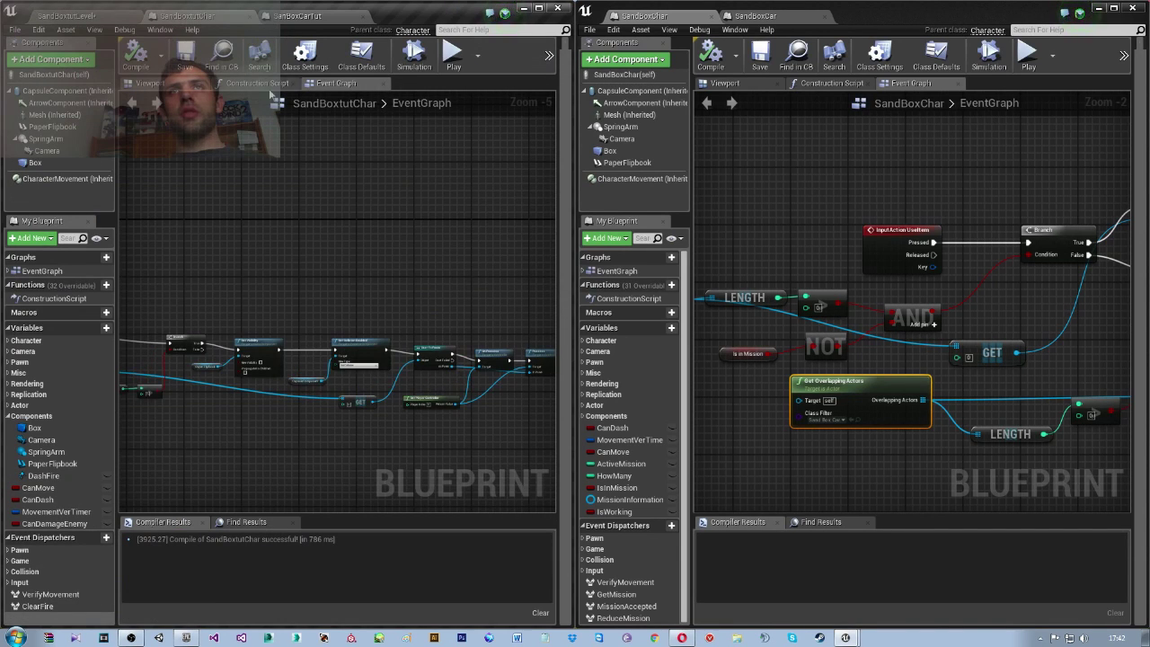
{"action": "right_click_drag", "start_coordinate": [299, 179], "coordinate": [363, 212]}
{"action": "scroll", "coordinate": [322, 242], "scroll_direction": "down", "scroll_amount": 4}
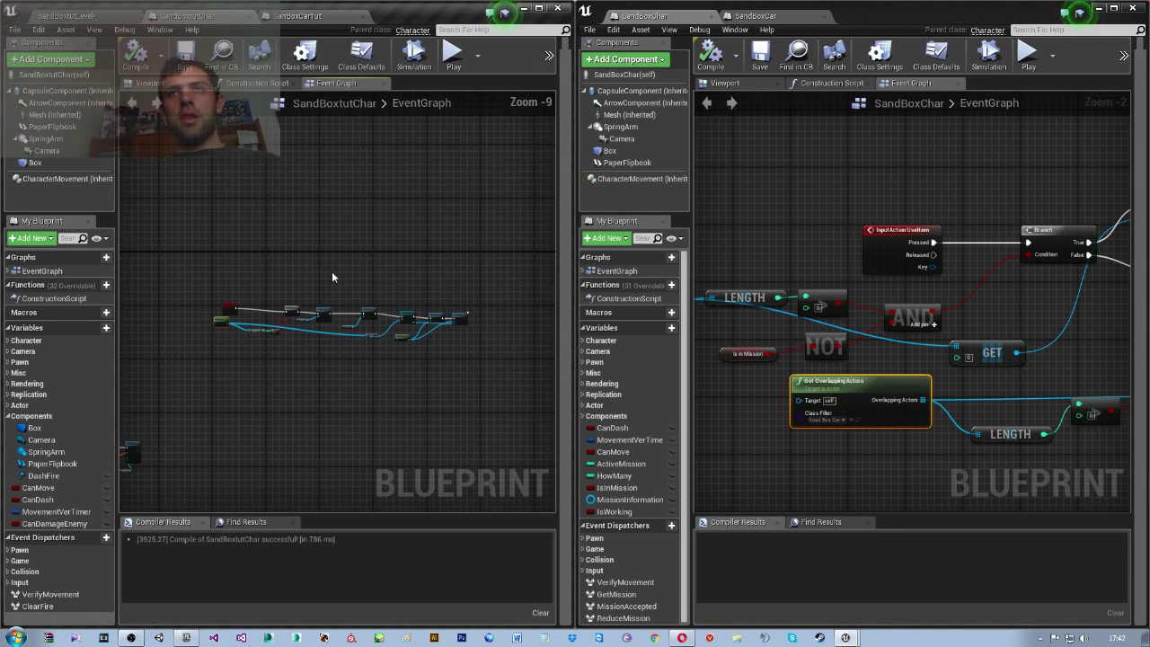
{"action": "left_click", "coordinate": [298, 16]}
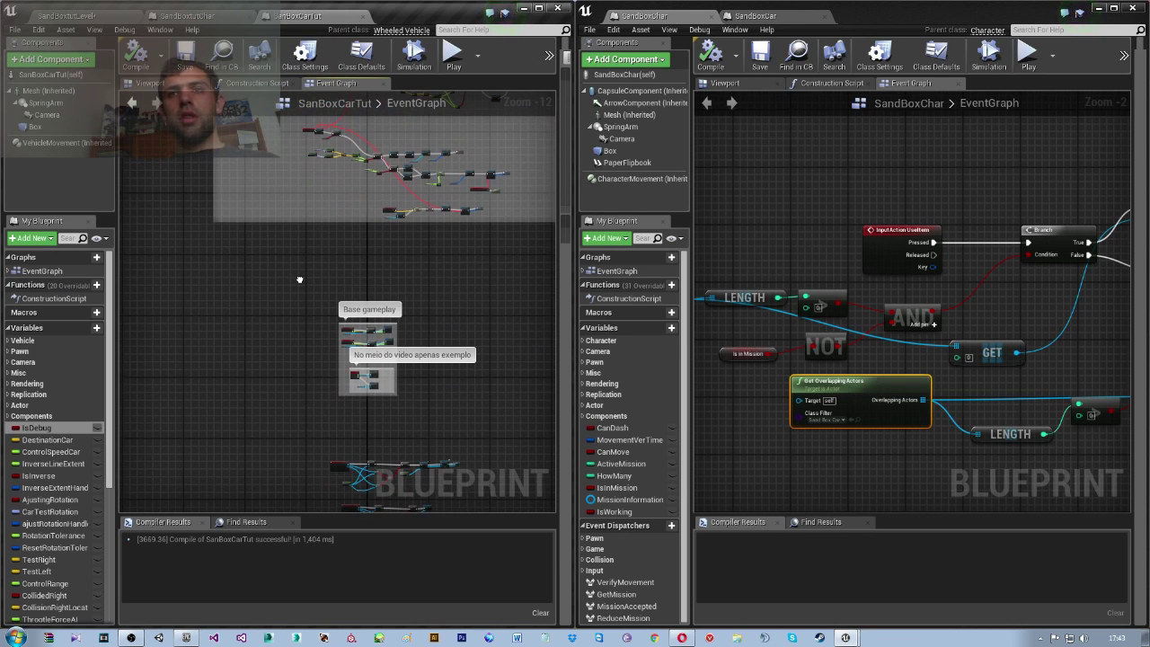
{"action": "left_click", "coordinate": [130, 638]}
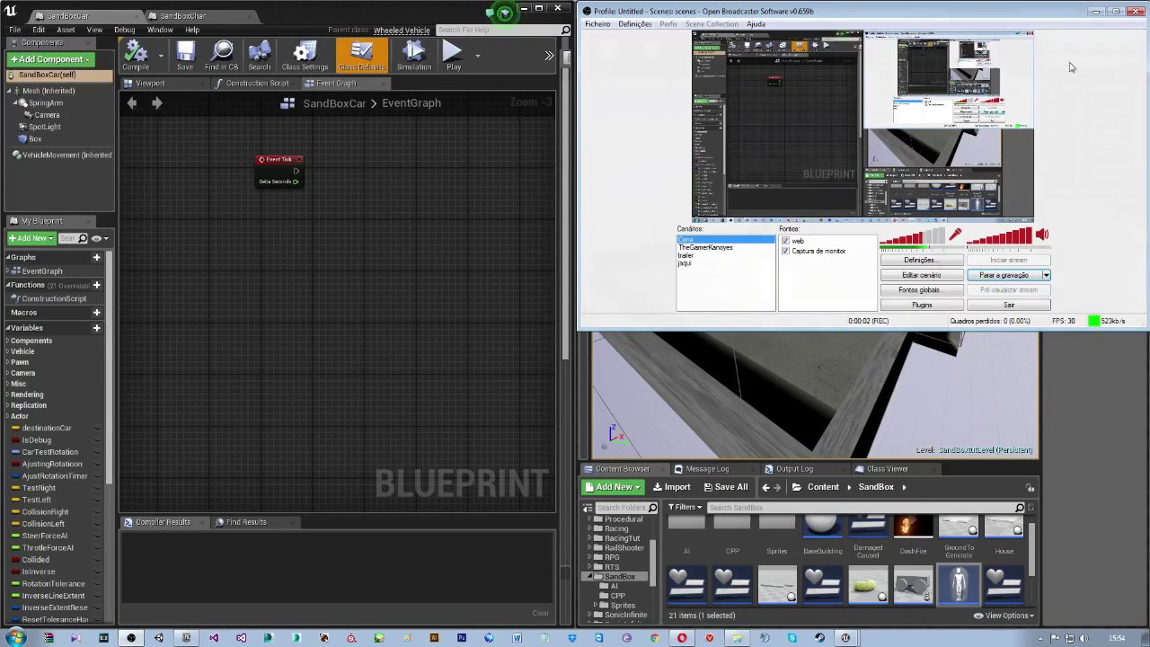
Show the character graph in the right window and zoom out over its node chain
{"action": "right_click_drag", "start_coordinate": [774, 266], "coordinate": [778, 279]}
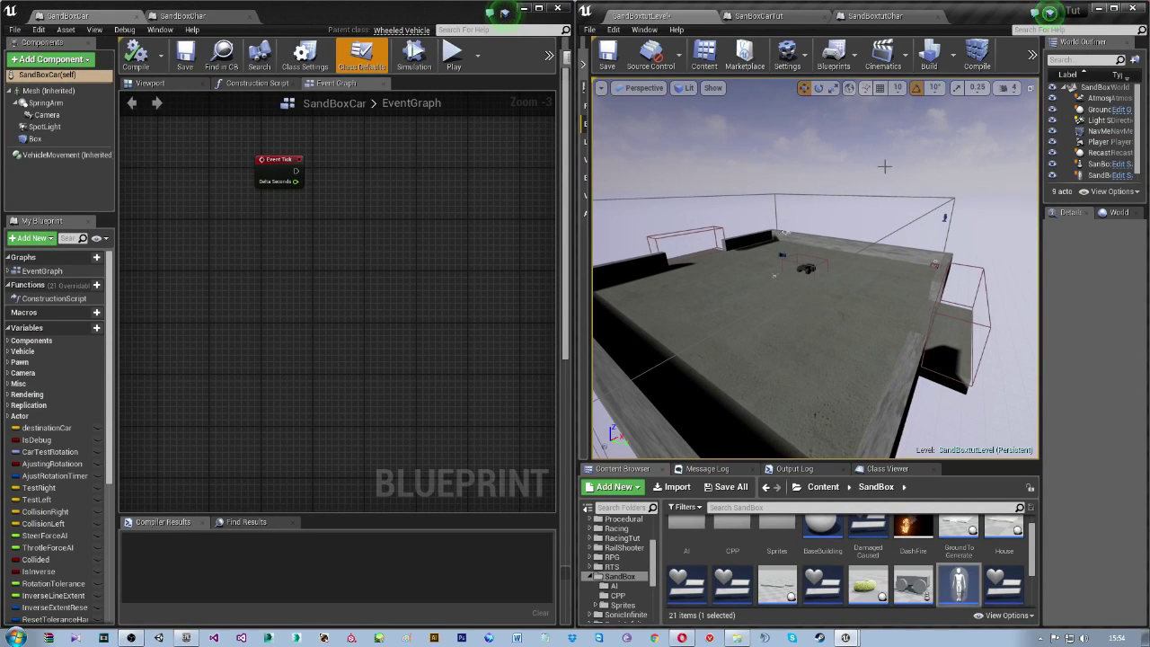
{"action": "left_click", "coordinate": [904, 20]}
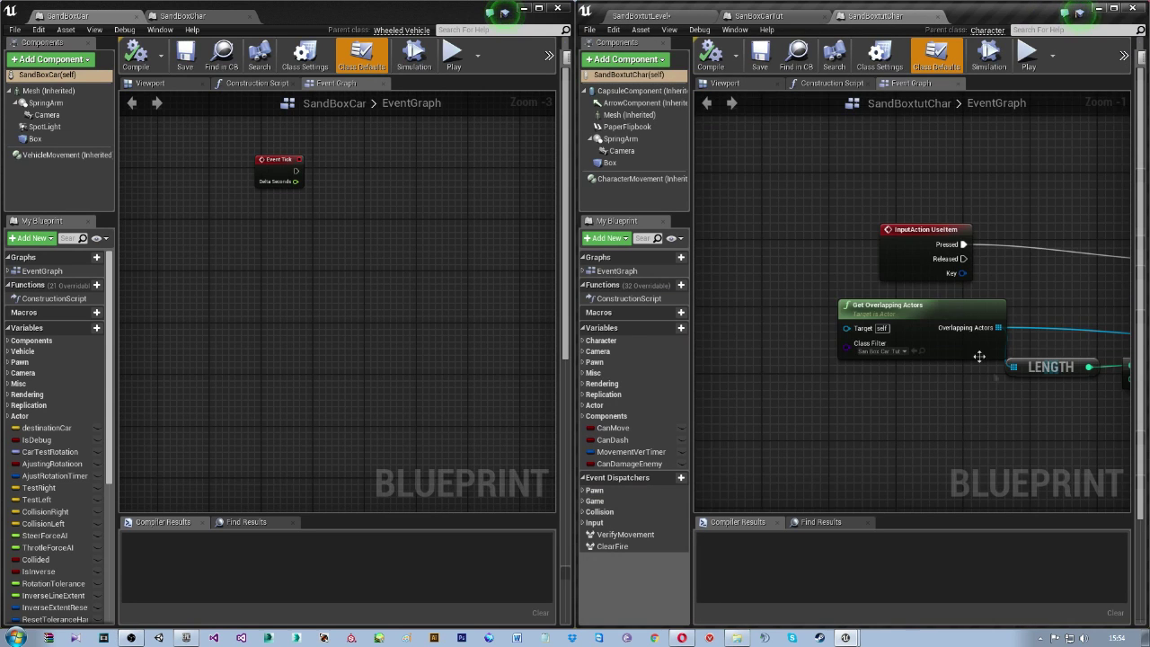
{"action": "scroll", "coordinate": [979, 356], "scroll_direction": "down", "scroll_amount": 1}
{"action": "scroll", "coordinate": [889, 342], "scroll_direction": "down", "scroll_amount": 3}
{"action": "scroll", "coordinate": [888, 342], "scroll_direction": "down", "scroll_amount": 1}
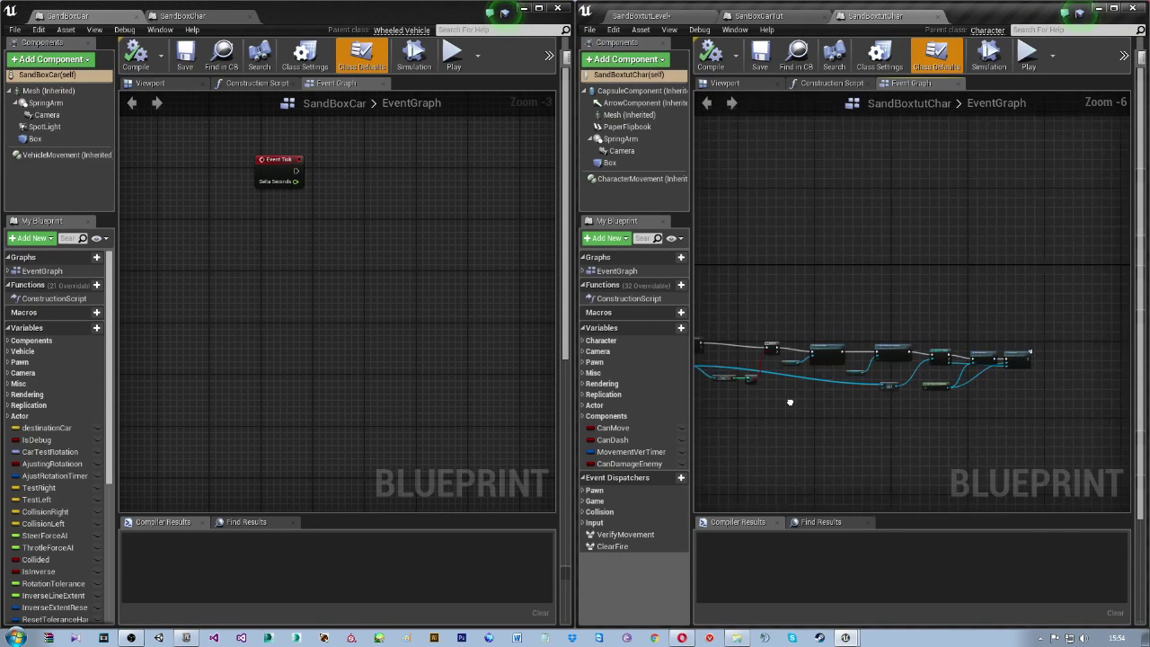
{"action": "right_click_drag", "start_coordinate": [788, 398], "coordinate": [937, 323]}
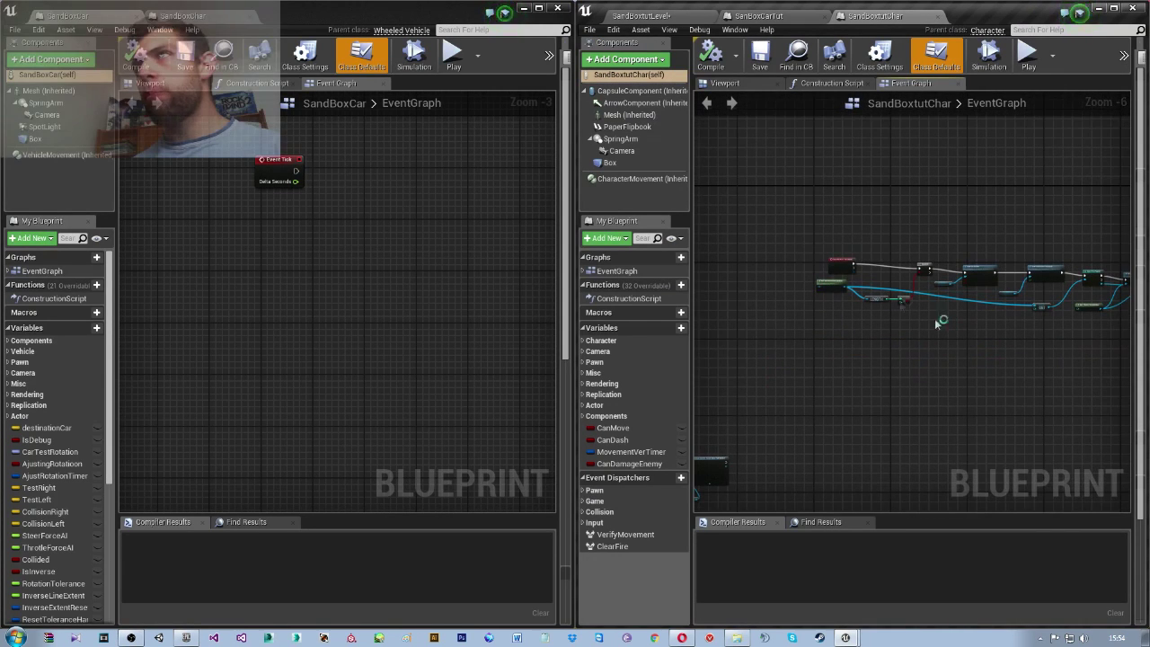
Switch to the SanBoxCarTut graph and frame the OnComponentEndOverlap (Box) nodes
{"action": "left_click", "coordinate": [770, 19]}
{"action": "scroll", "coordinate": [811, 418], "scroll_direction": "down", "scroll_amount": 1}
{"action": "scroll", "coordinate": [811, 418], "scroll_direction": "down", "scroll_amount": 2}
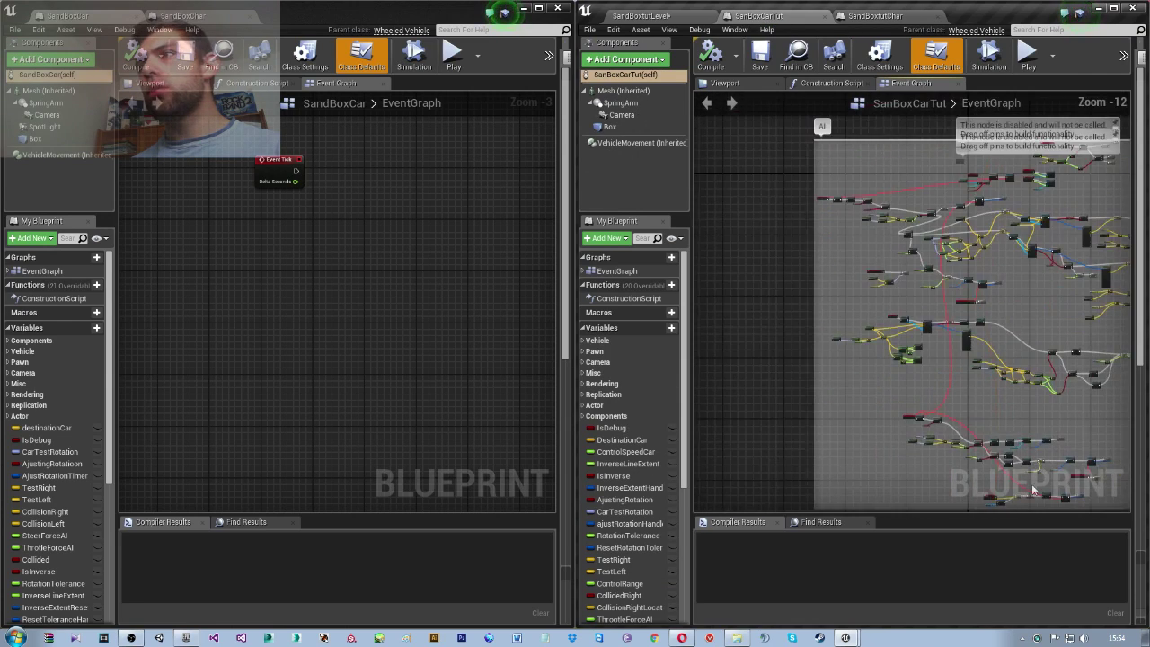
{"action": "mouse_move", "coordinate": [811, 418]}
{"action": "right_mouse_down"}
{"action": "mouse_move", "coordinate": [815, 226]}
{"action": "mouse_move", "coordinate": [838, 321]}
{"action": "right_mouse_up"}
{"action": "scroll", "coordinate": [816, 227], "scroll_direction": "down", "scroll_amount": 1}
{"action": "scroll", "coordinate": [837, 320], "scroll_direction": "up", "scroll_amount": 9}
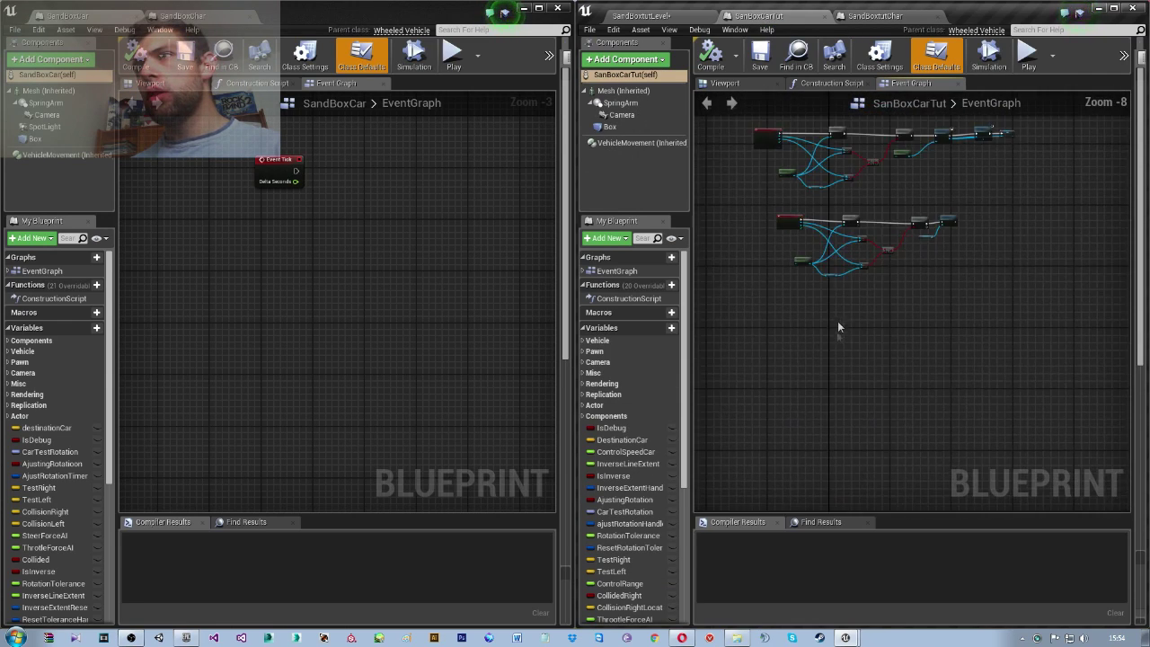
{"action": "mouse_move", "coordinate": [859, 482]}
{"action": "right_mouse_down"}
{"action": "mouse_move", "coordinate": [970, 431]}
{"action": "mouse_move", "coordinate": [870, 432]}
{"action": "right_mouse_up"}
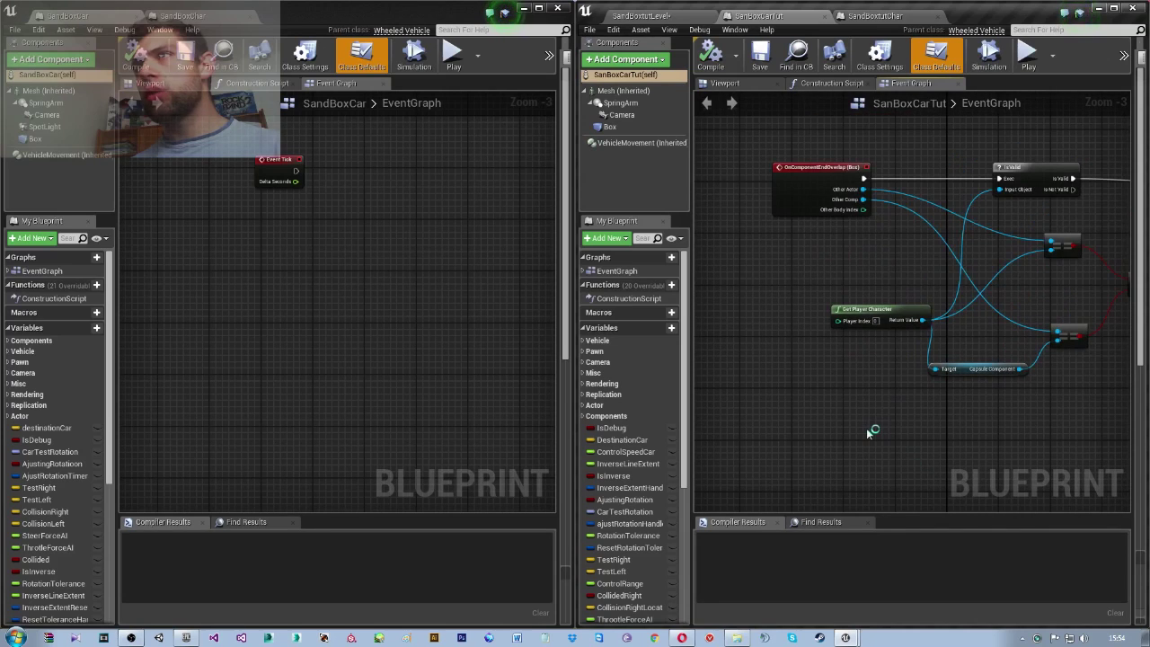
Add an InputAction UseItem event to the SanBoxCarTut graph, place it, and save
{"action": "right_click", "coordinate": [870, 431]}
{"action": "type", "text": "useit"}
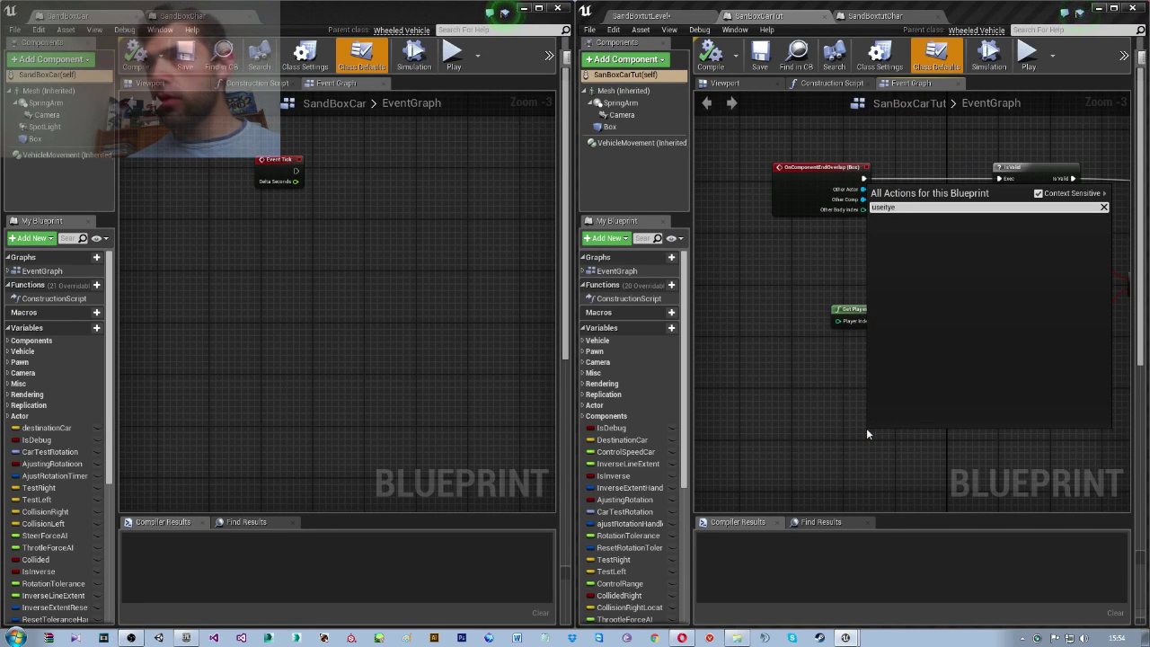
{"action": "key", "text": "BackSpace"}
{"action": "key", "text": "Return"}
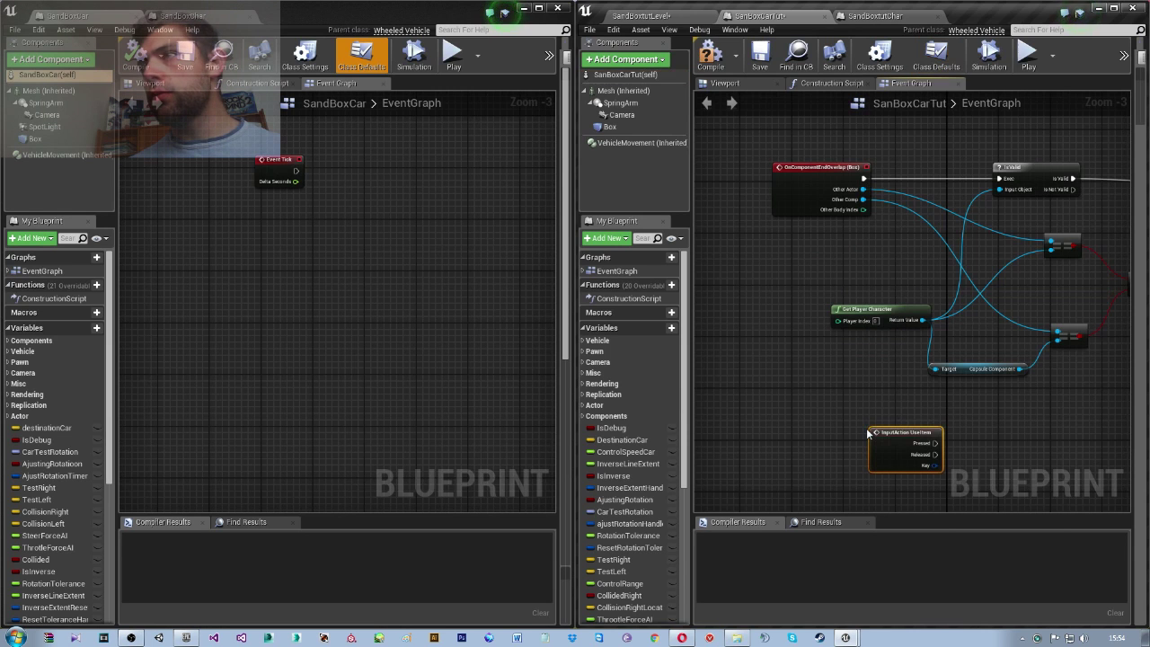
{"action": "right_click_drag", "start_coordinate": [918, 442], "coordinate": [923, 244]}
{"action": "left_click_drag", "start_coordinate": [923, 244], "coordinate": [879, 296]}
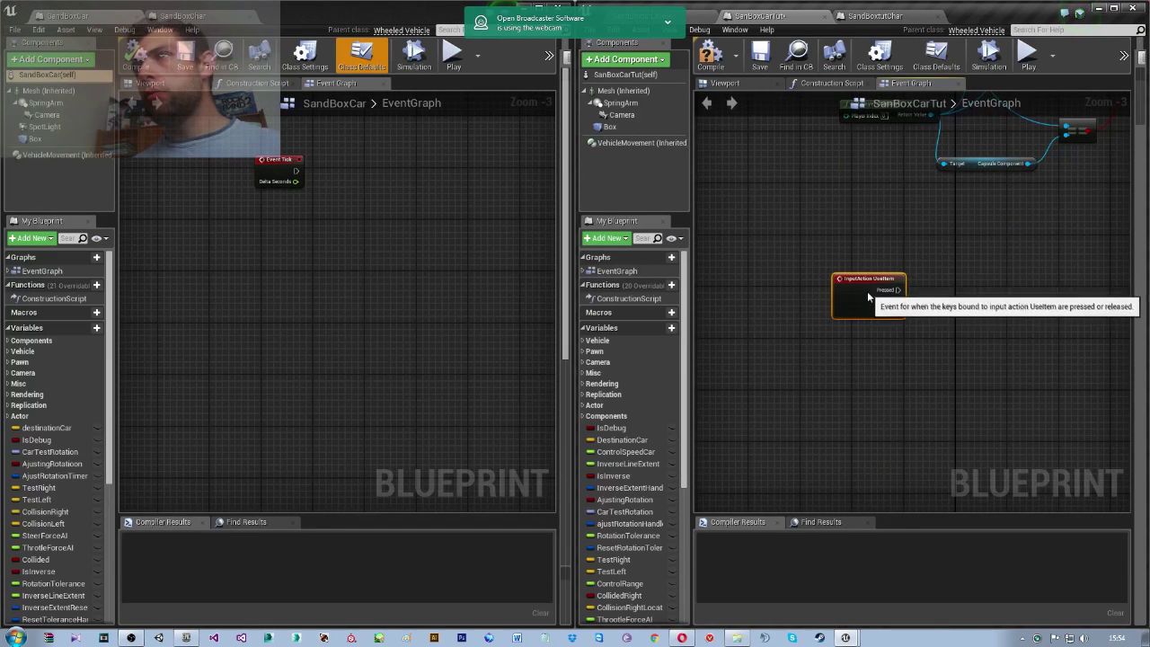
{"action": "key", "text": "ctrl+s"}
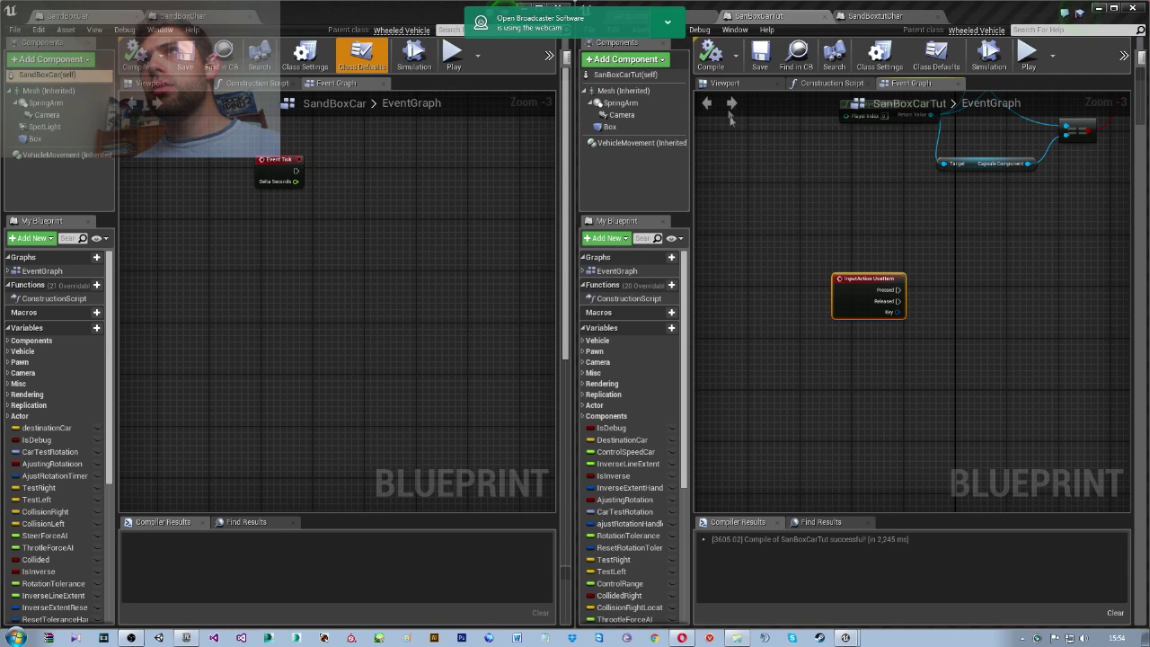
Dismiss the webcam notice, view the ResetCarRotation and GetActorLocation nodes, and return to SandBoxtutLevel
{"action": "left_click", "coordinate": [667, 22]}
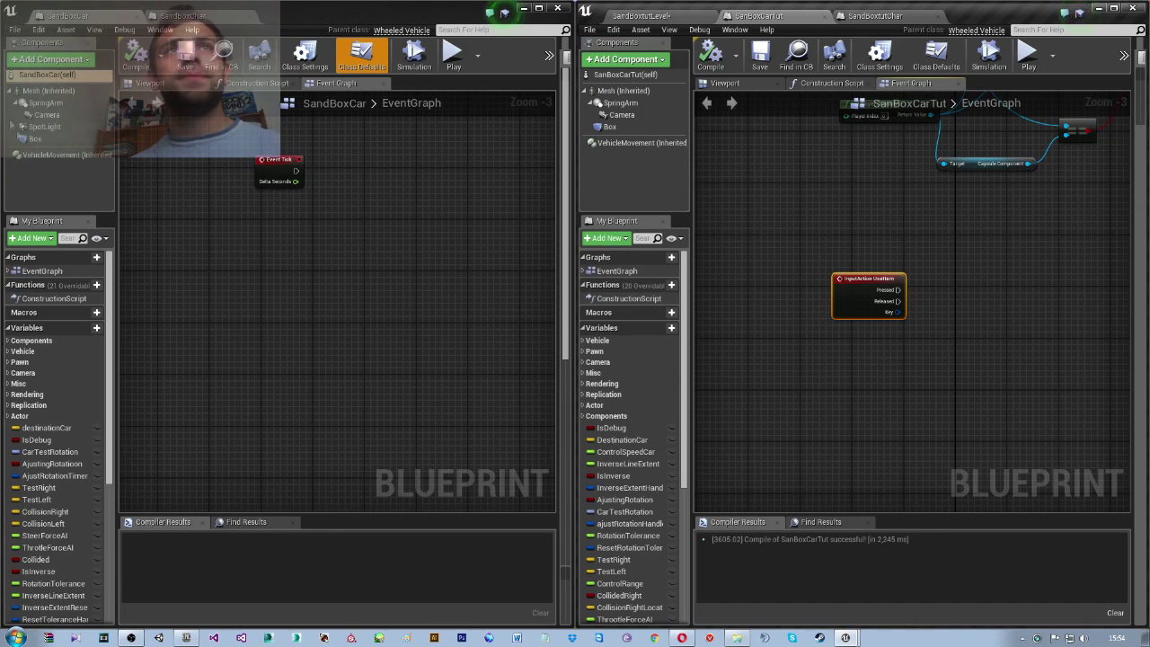
{"action": "scroll", "coordinate": [324, 347], "scroll_direction": "down", "scroll_amount": 6}
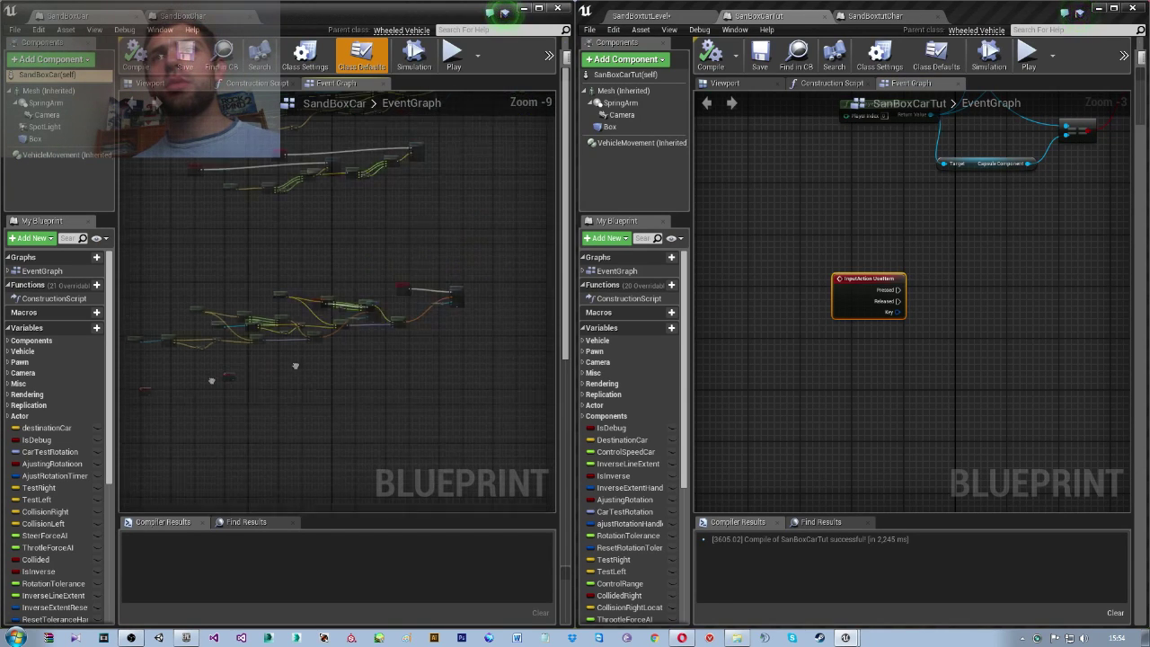
{"action": "scroll", "coordinate": [287, 351], "scroll_direction": "up", "scroll_amount": 7}
{"action": "scroll", "coordinate": [361, 376], "scroll_direction": "down", "scroll_amount": 3}
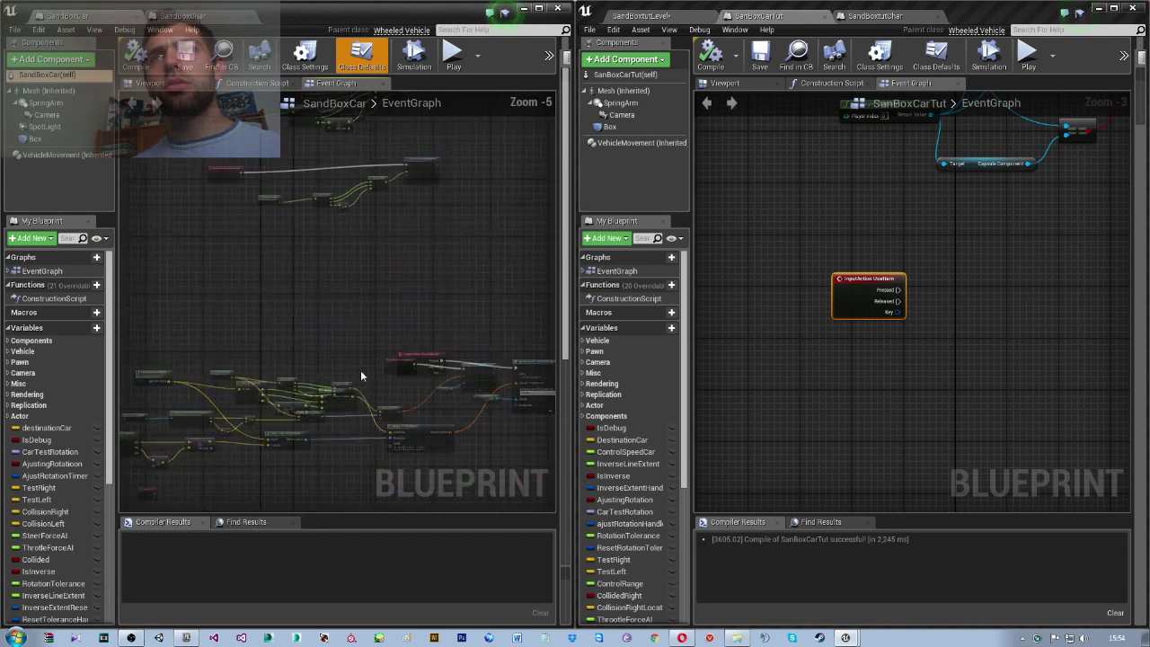
{"action": "scroll", "coordinate": [361, 375], "scroll_direction": "up", "scroll_amount": 1}
{"action": "scroll", "coordinate": [308, 441], "scroll_direction": "up", "scroll_amount": 1}
{"action": "mouse_move", "coordinate": [360, 342]}
{"action": "right_mouse_down"}
{"action": "mouse_move", "coordinate": [374, 439]}
{"action": "mouse_move", "coordinate": [166, 454]}
{"action": "right_mouse_up"}
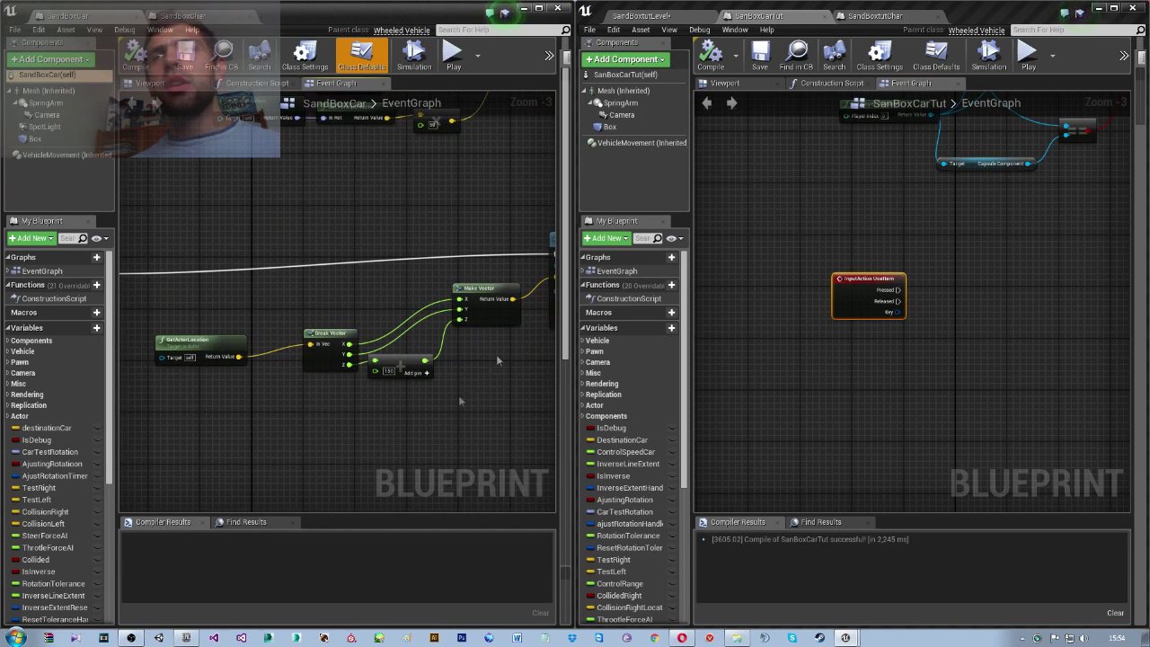
{"action": "left_click", "coordinate": [670, 11]}
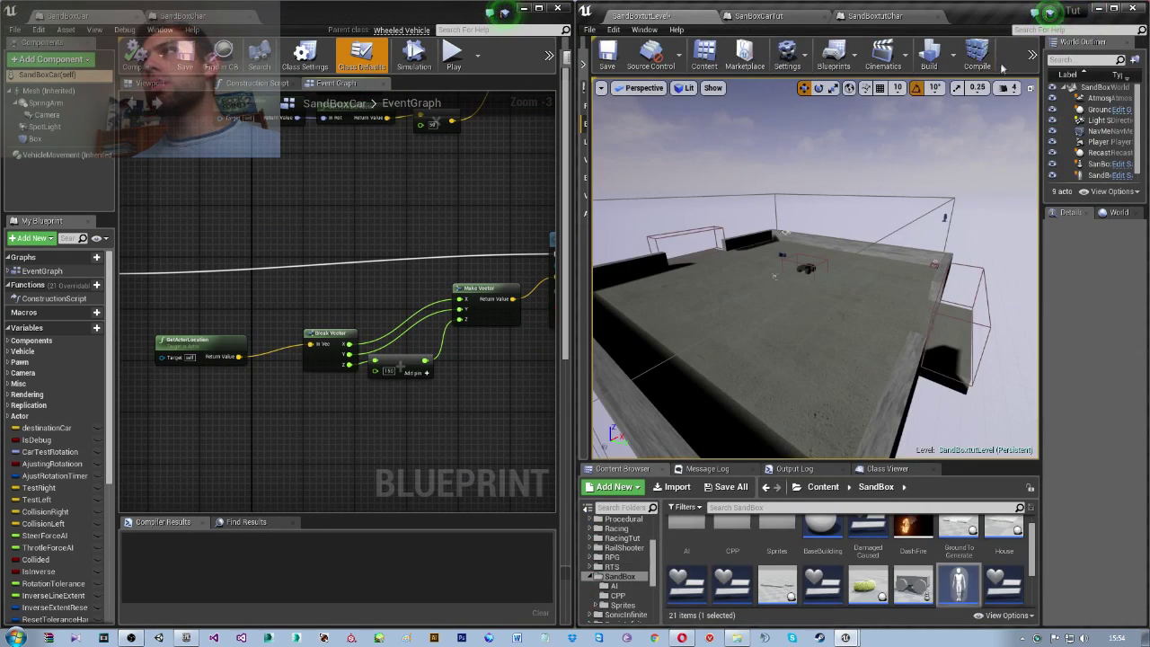
Play the level, enter the car with E, drive forward with W, then stop with Esc
{"action": "left_click", "coordinate": [1033, 64]}
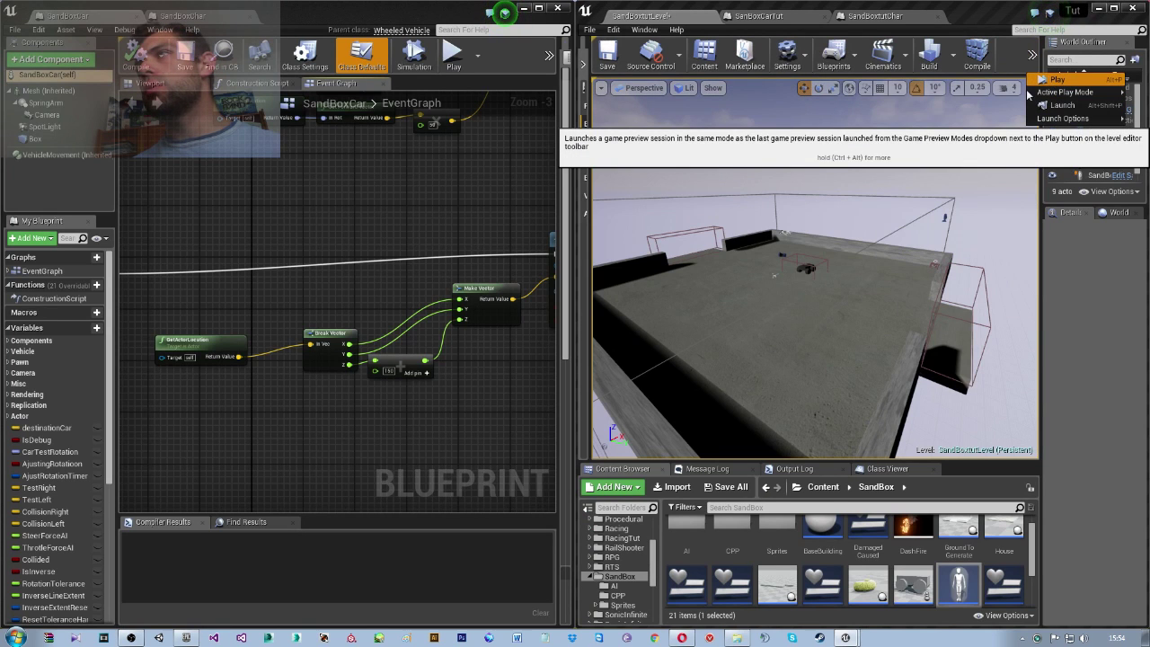
{"action": "left_click", "coordinate": [1057, 79]}
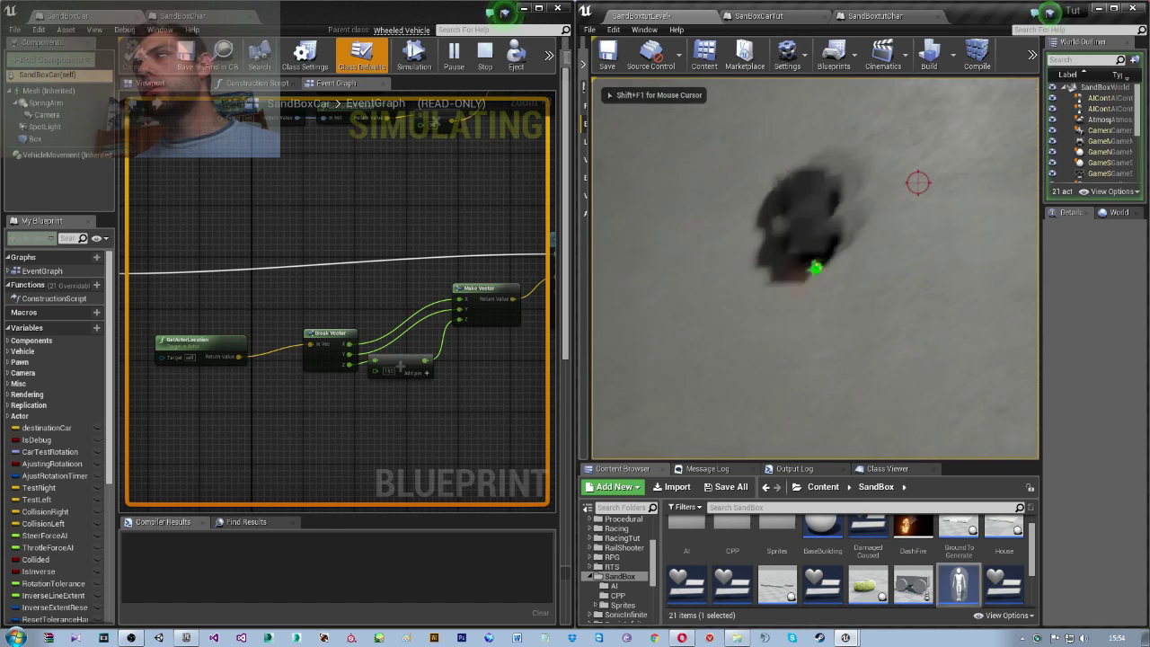
{"action": "key", "text": "e"}
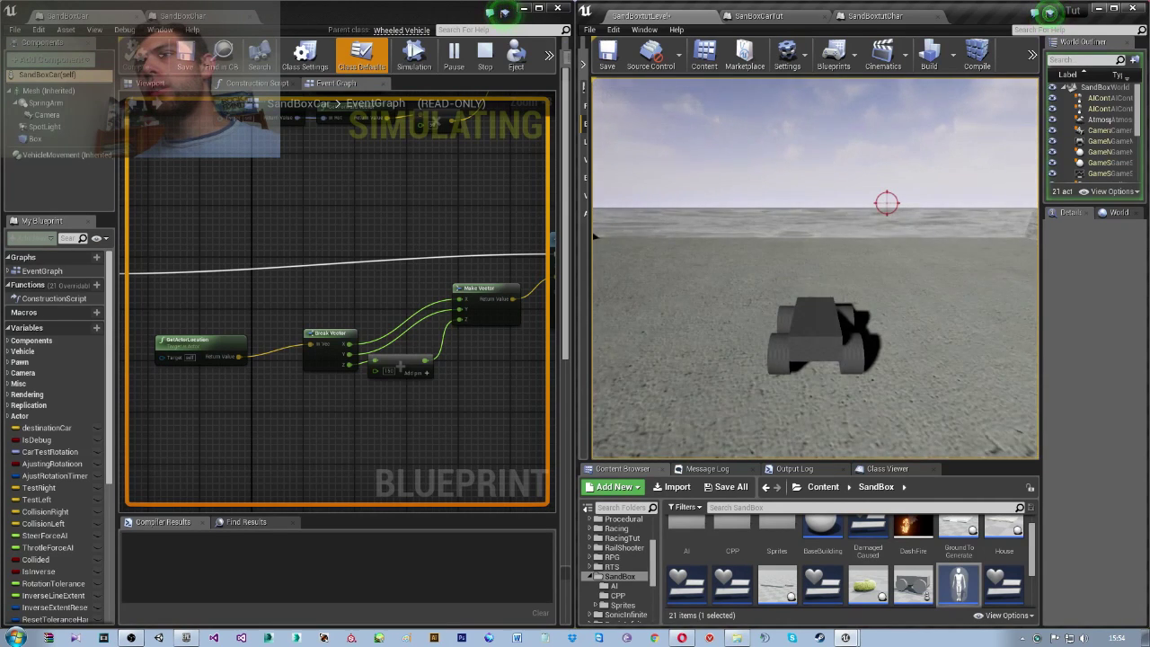
{"action": "key", "text": "w"}
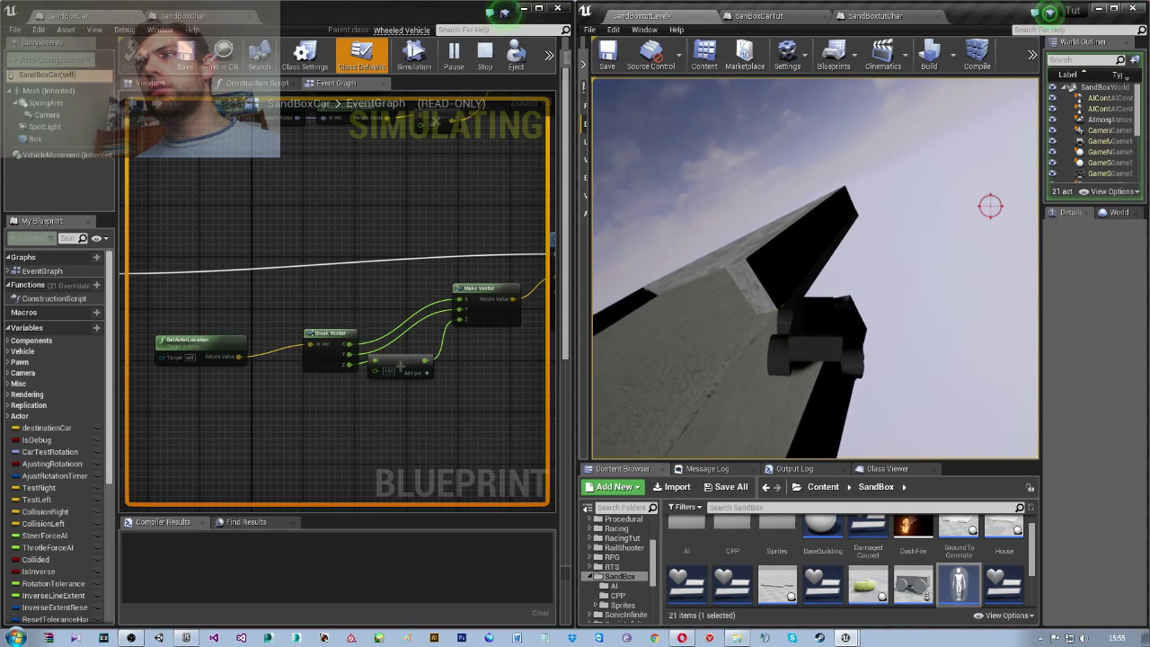
{"action": "key", "text": "Escape"}
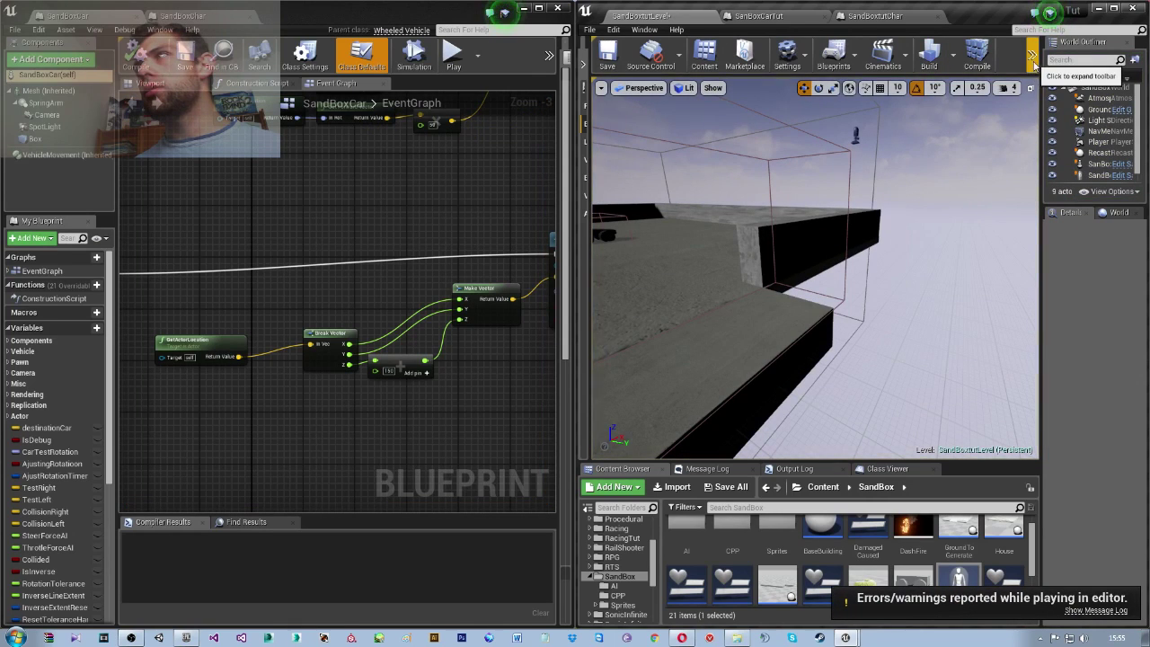
{"action": "left_click", "coordinate": [1033, 63]}
{"action": "mouse_move", "coordinate": [1078, 87]}
{"action": "left_click", "coordinate": [683, 151]}
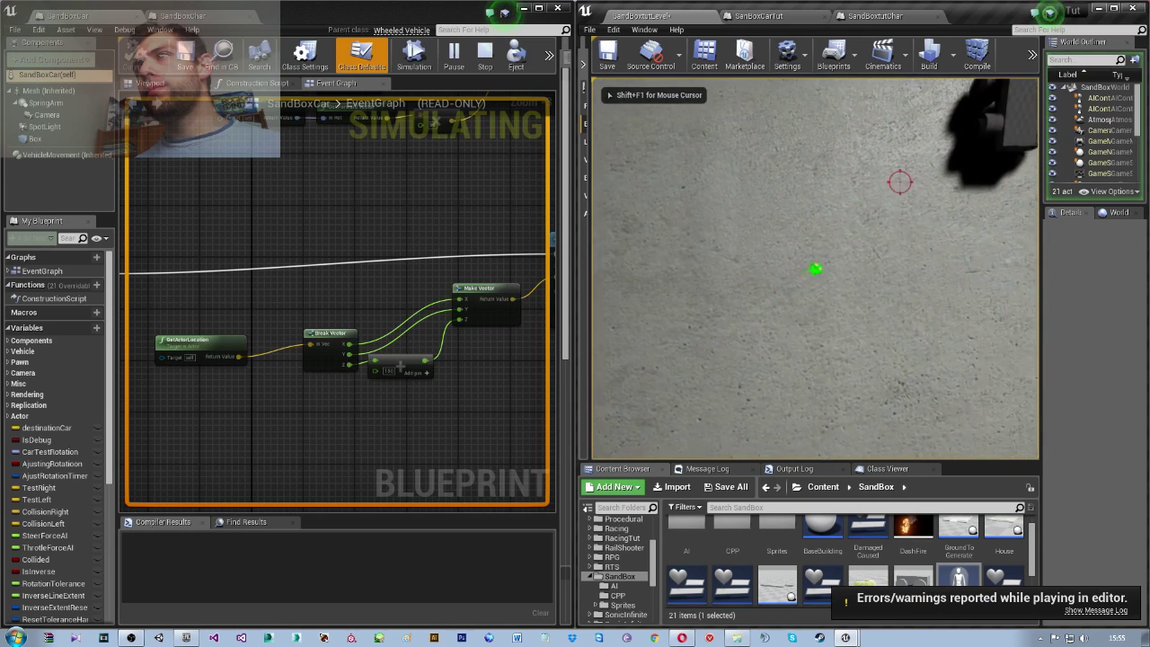
{"action": "key", "text": "e"}
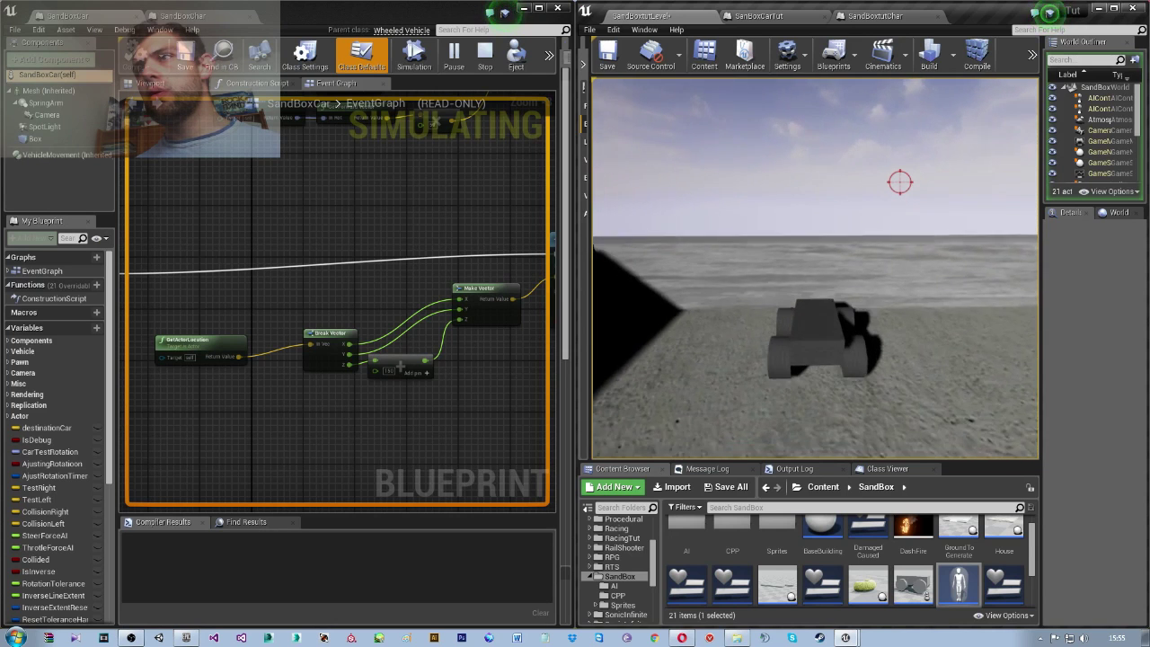
{"action": "key", "text": "Escape"}
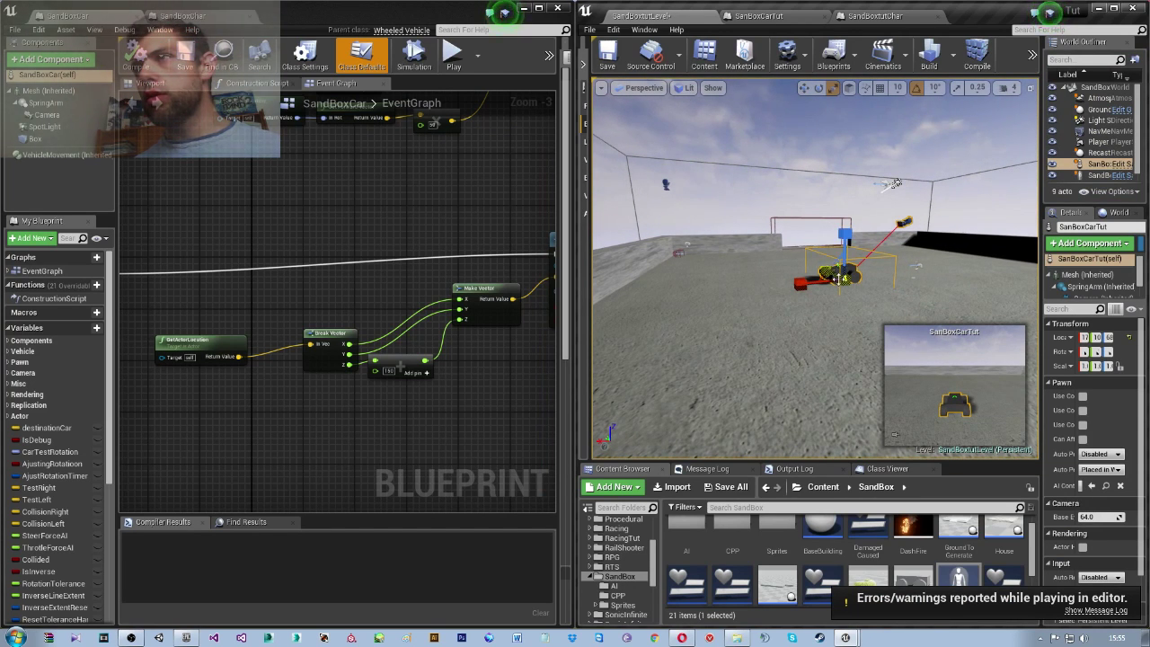
Move the car farther back in the arena
{"action": "mouse_move", "coordinate": [837, 278]}
{"action": "right_mouse_down"}
{"action": "mouse_move", "coordinate": [862, 269]}
{"action": "mouse_move", "coordinate": [808, 279]}
{"action": "right_mouse_up"}
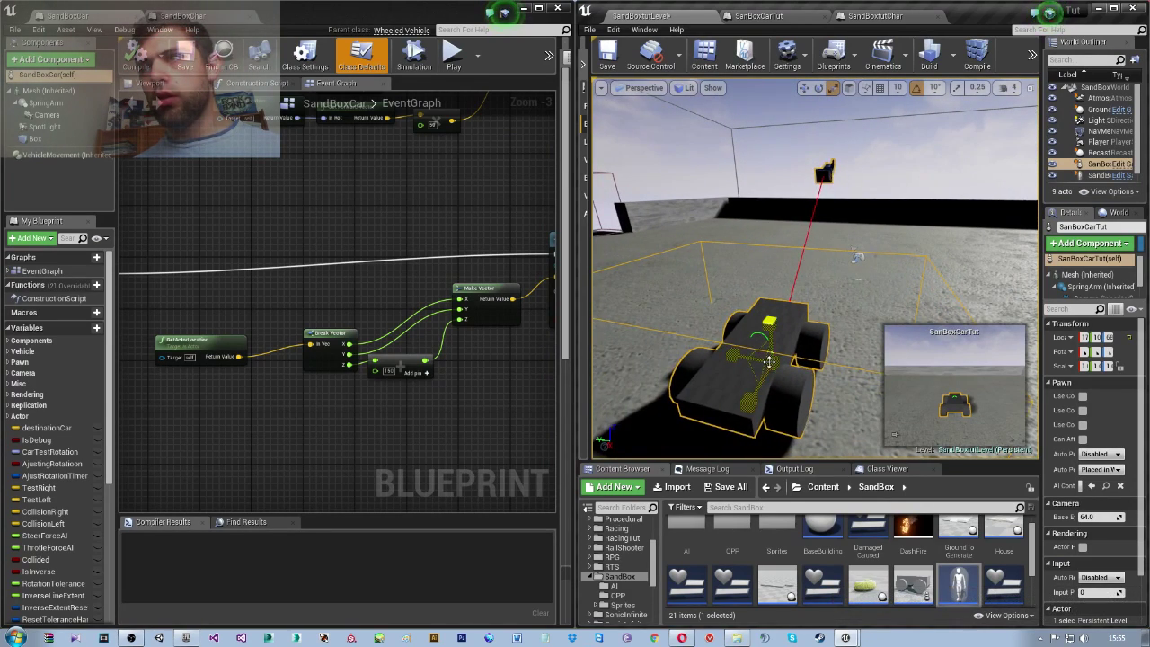
{"action": "left_click_drag", "start_coordinate": [768, 361], "coordinate": [760, 345]}
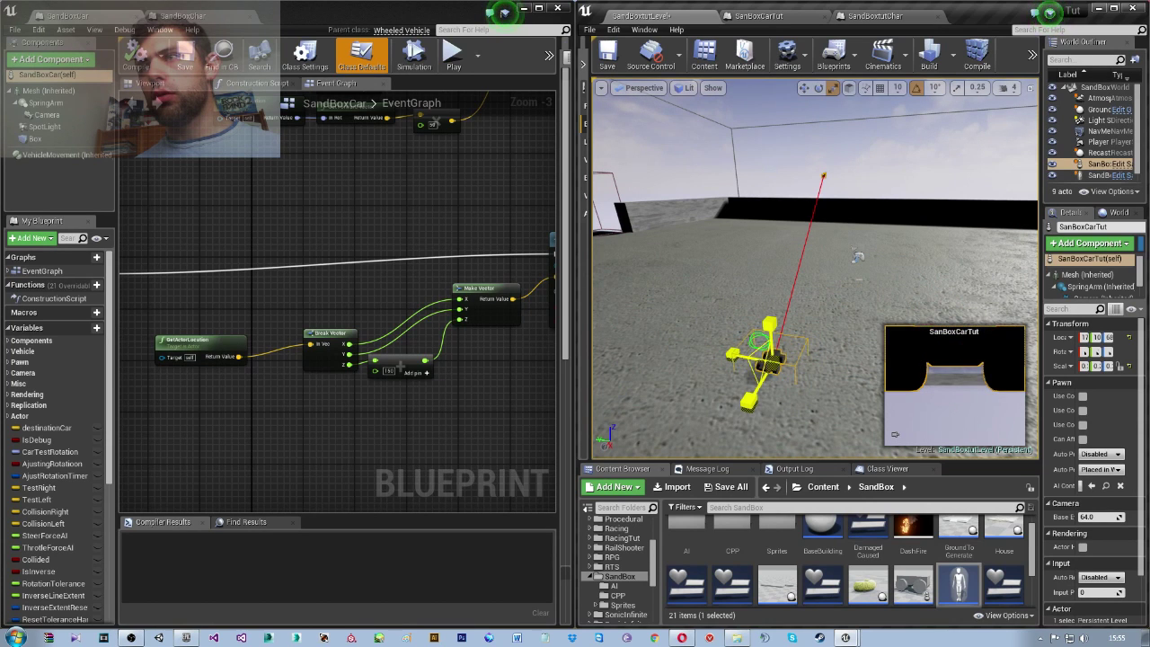
{"action": "mouse_move", "coordinate": [764, 359]}
{"action": "left_mouse_down"}
{"action": "mouse_move", "coordinate": [770, 371]}
{"action": "mouse_move", "coordinate": [768, 242]}
{"action": "left_mouse_up"}
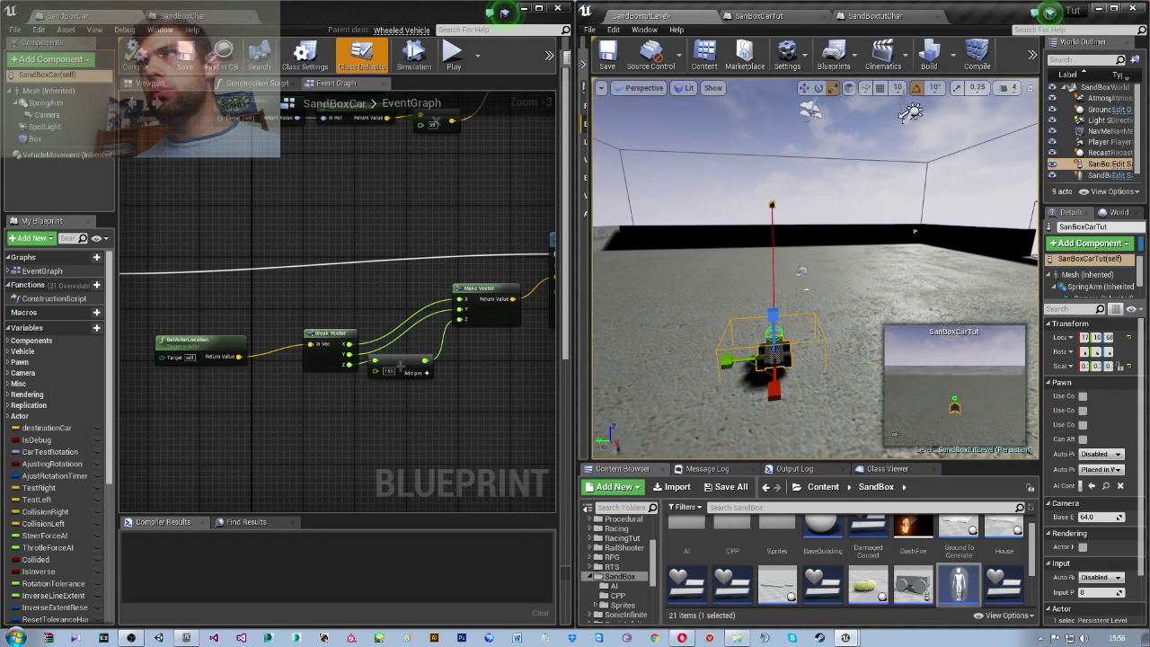
Start a play session in the viewport and enter the car with E
{"action": "left_click", "coordinate": [1031, 55]}
{"action": "left_click", "coordinate": [1113, 79]}
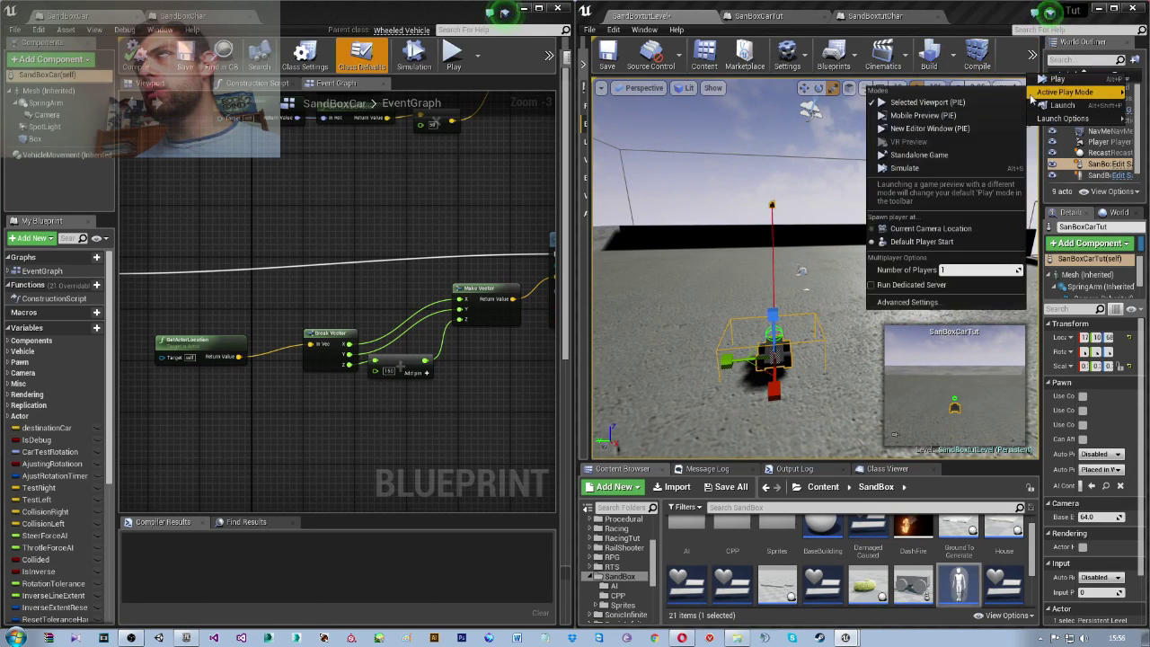
{"action": "left_click", "coordinate": [925, 144]}
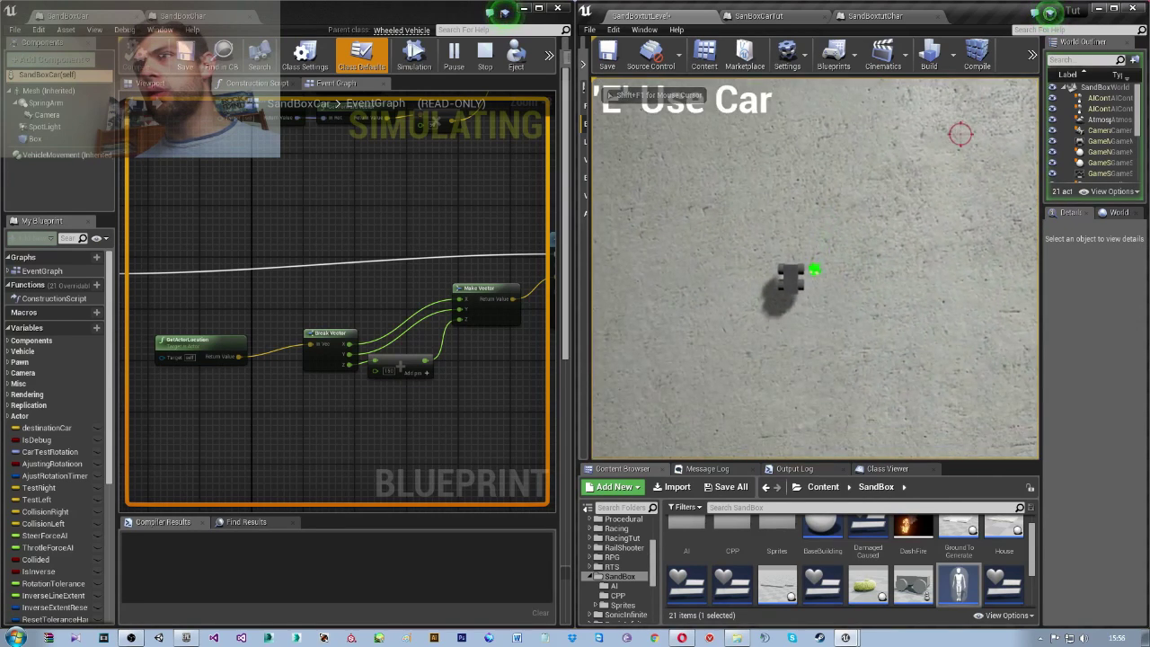
{"action": "key", "text": "e"}
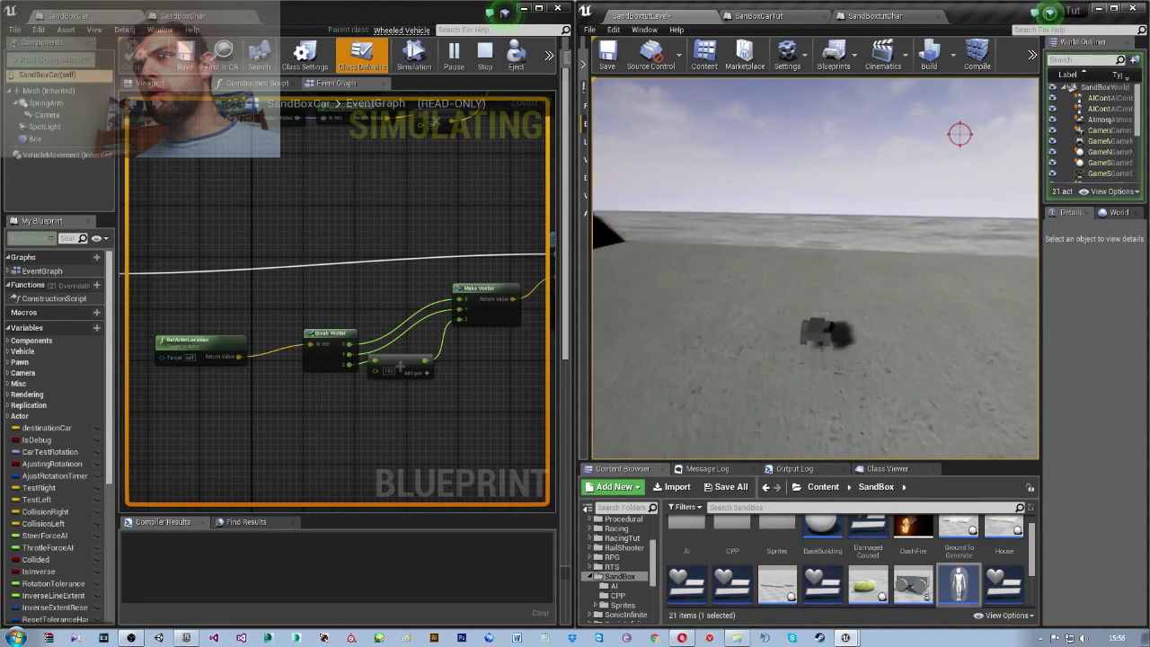
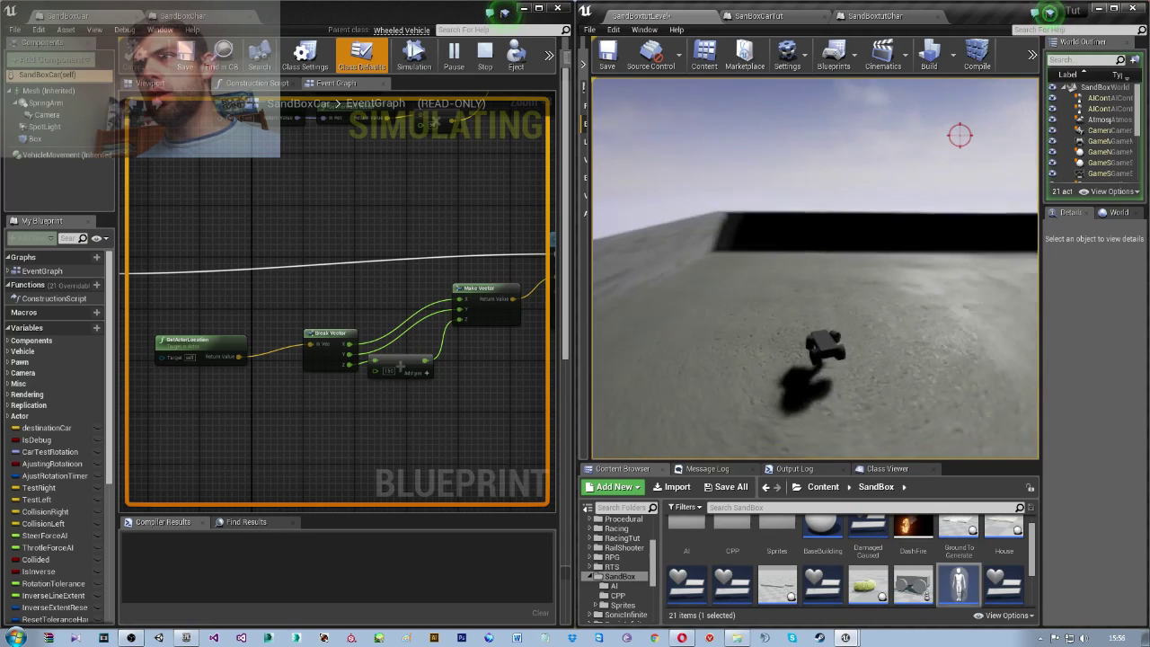
Stop the simulation, select SandBoxCar's ResetCarRotation node, and bring up the SanBoxCarTut graph
{"action": "key", "text": "Escape"}
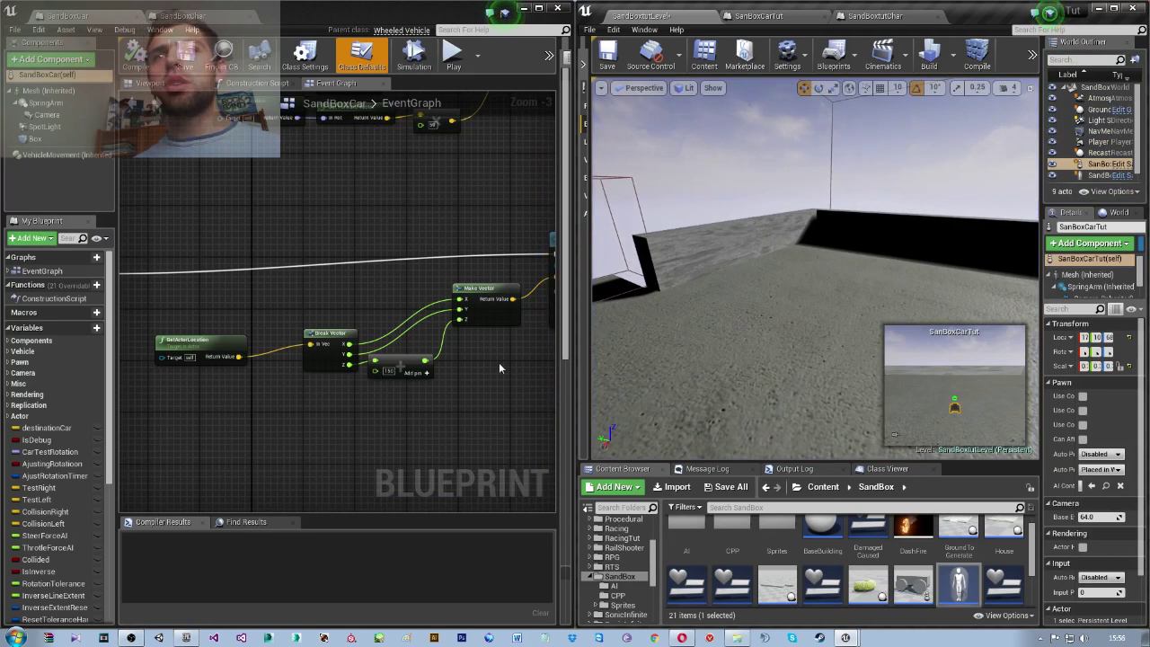
{"action": "scroll", "coordinate": [427, 342], "scroll_direction": "down", "scroll_amount": 4}
{"action": "scroll", "coordinate": [418, 316], "scroll_direction": "up", "scroll_amount": 3}
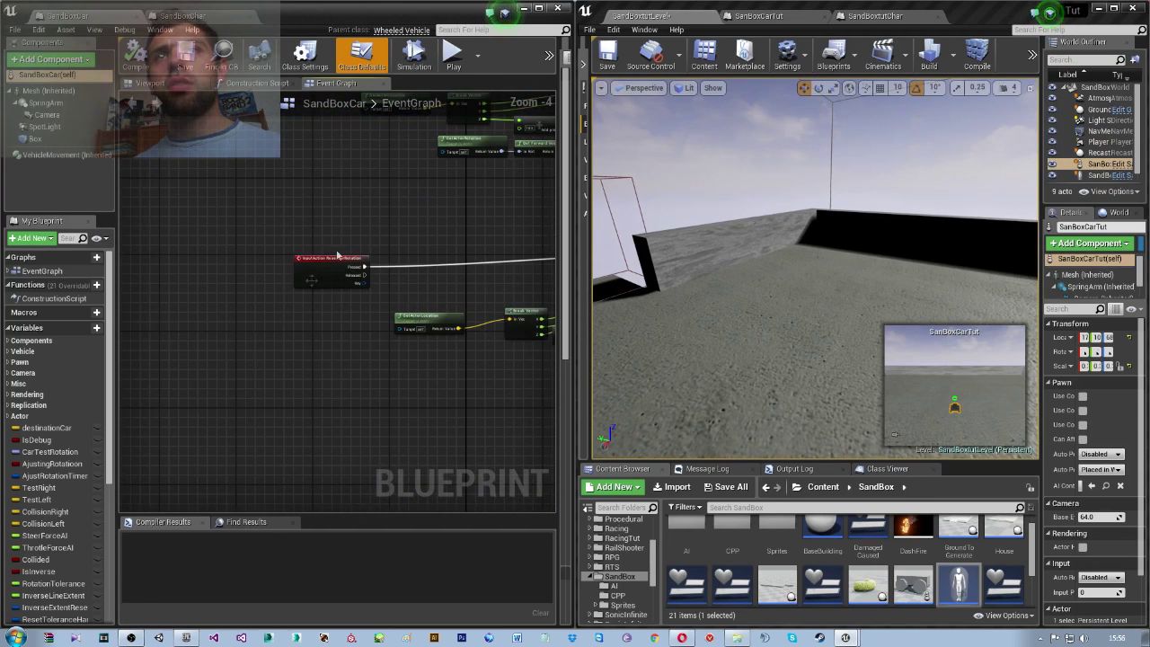
{"action": "scroll", "coordinate": [337, 256], "scroll_direction": "up", "scroll_amount": 1}
{"action": "scroll", "coordinate": [350, 296], "scroll_direction": "up", "scroll_amount": 2}
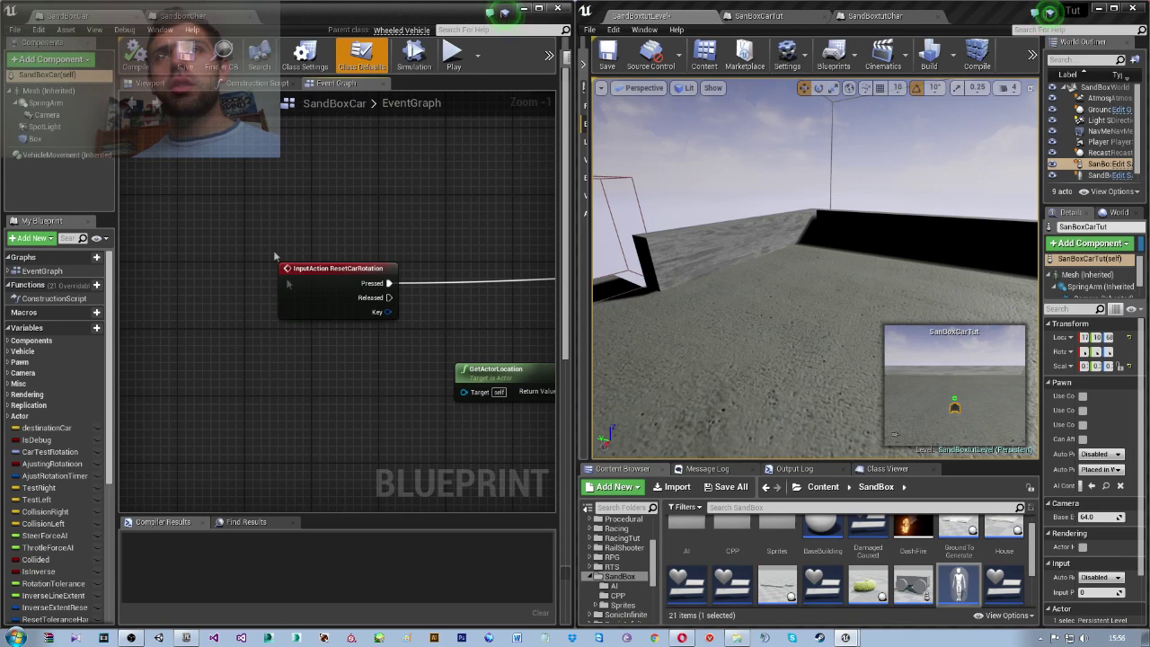
{"action": "left_click_drag", "start_coordinate": [417, 360], "coordinate": [418, 336]}
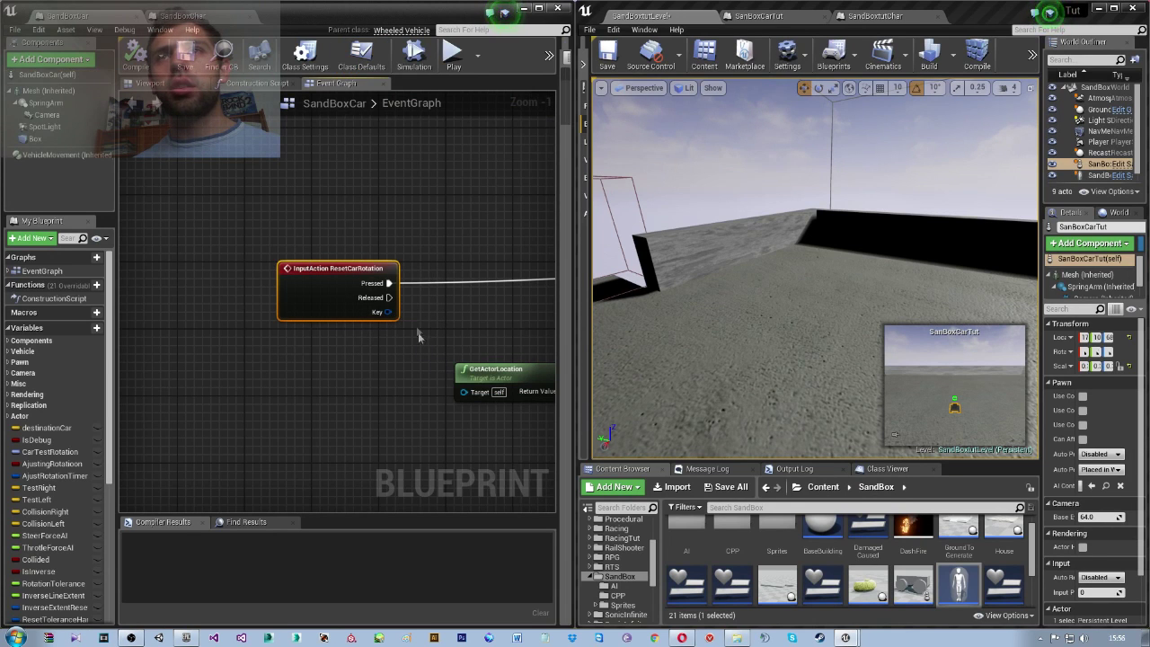
{"action": "left_click", "coordinate": [802, 20]}
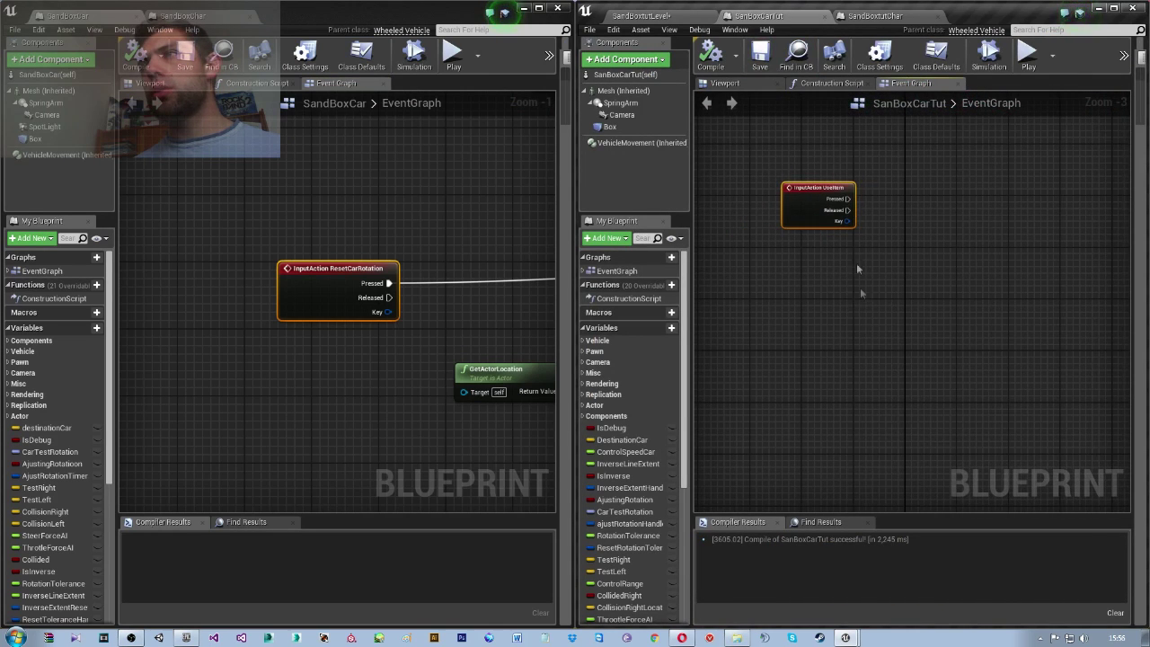
Add an InputAction ResetCarRotation event from a 'reset car' search and move it below UseItem
{"action": "right_click", "coordinate": [852, 306]}
{"action": "type", "text": "reset car ro"}
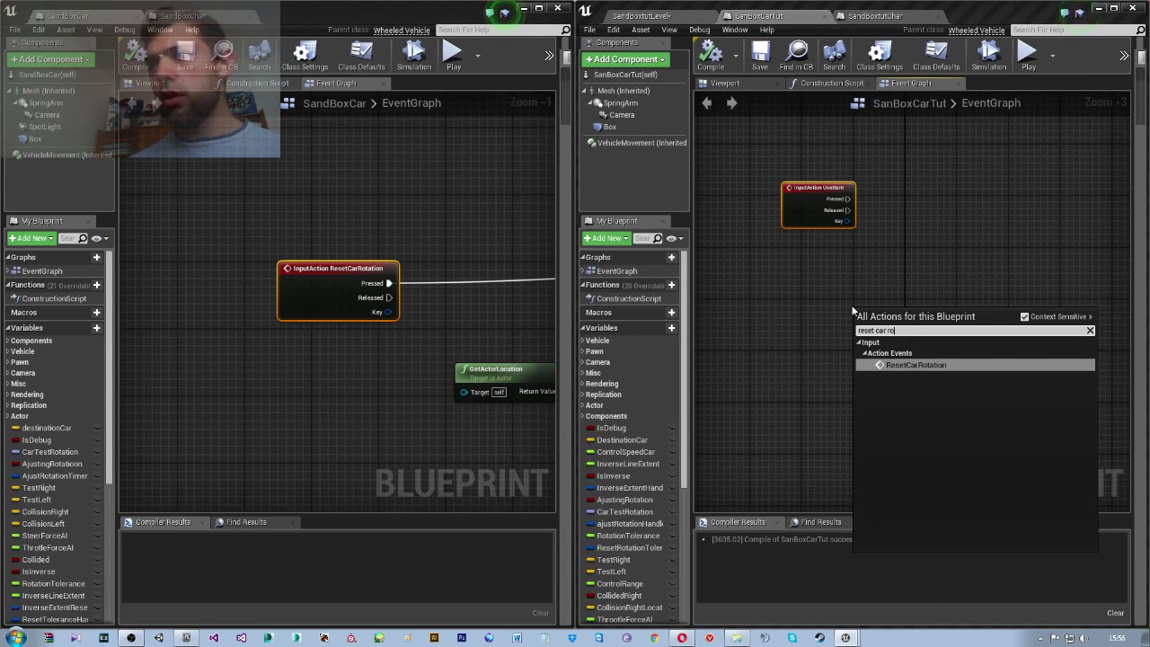
{"action": "key", "text": "Return"}
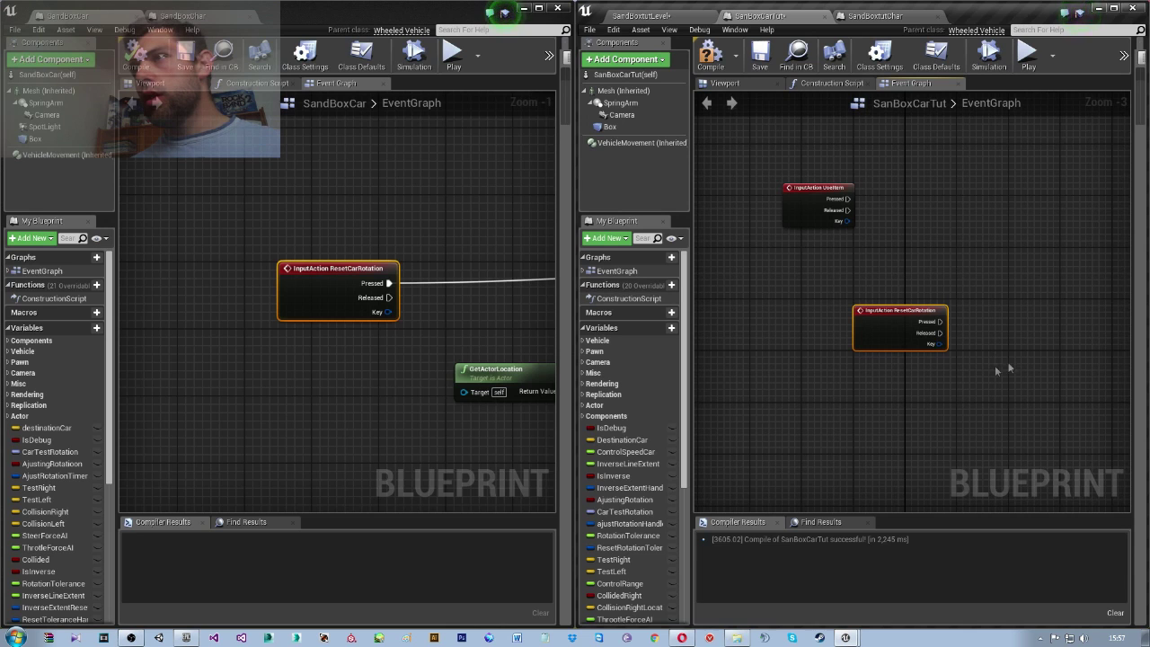
{"action": "left_click_drag", "start_coordinate": [896, 320], "coordinate": [807, 391]}
{"action": "right_click_drag", "start_coordinate": [883, 417], "coordinate": [858, 294]}
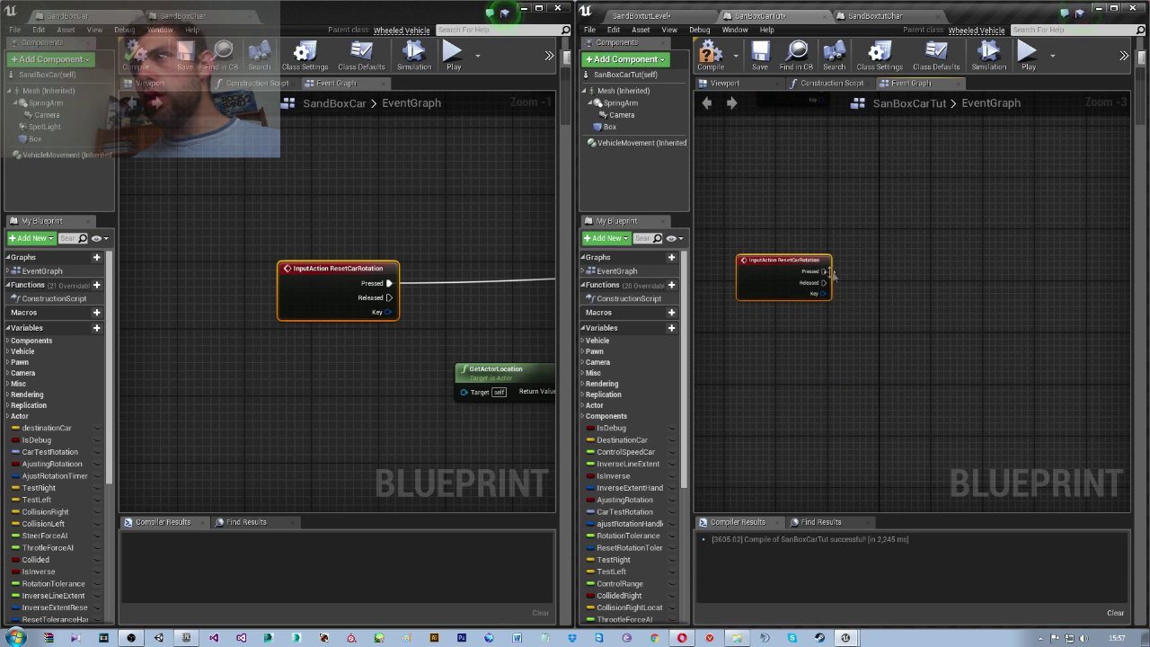
{"action": "right_click_drag", "start_coordinate": [539, 328], "coordinate": [401, 325]}
{"action": "scroll", "coordinate": [508, 325], "scroll_direction": "down", "scroll_amount": 4}
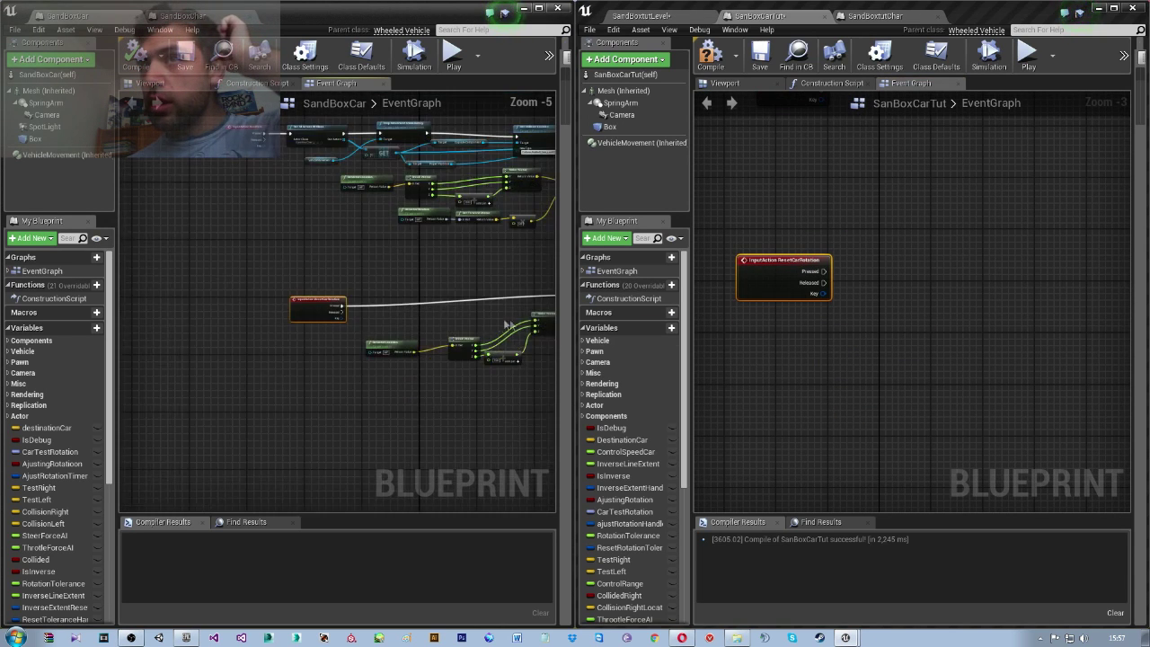
{"action": "scroll", "coordinate": [507, 324], "scroll_direction": "up", "scroll_amount": 2}
{"action": "scroll", "coordinate": [508, 324], "scroll_direction": "up", "scroll_amount": 1}
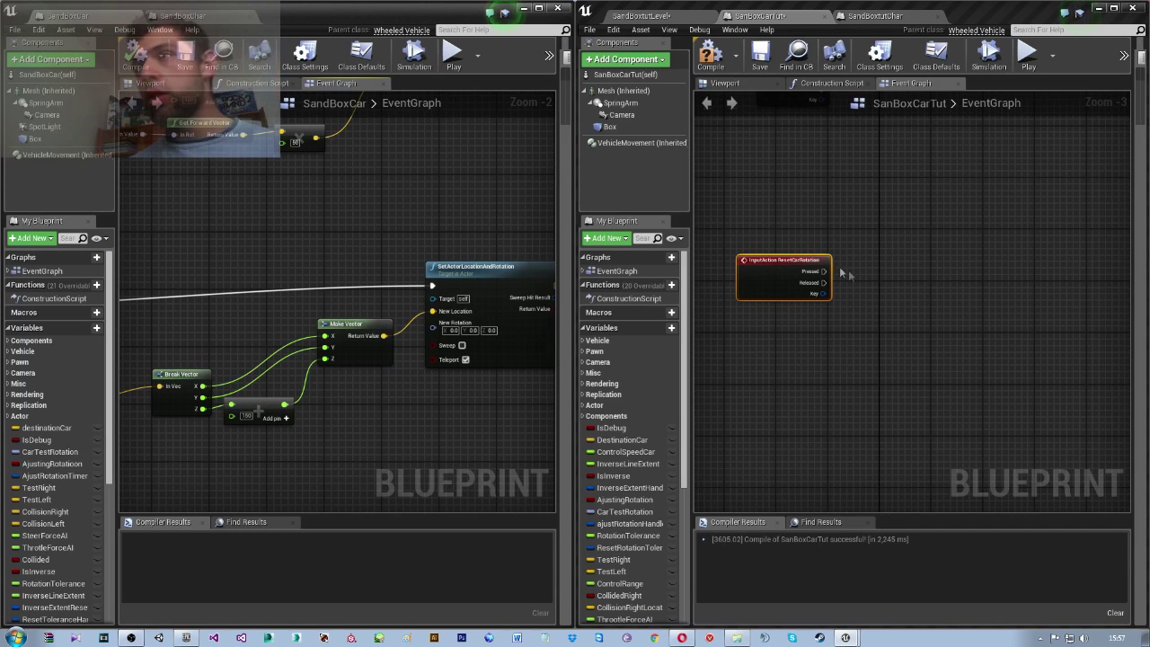
Add SetActorLocationAndRotation, found by searching 'actor lo', off ResetCarRotation's Pressed pin
{"action": "left_click_drag", "start_coordinate": [824, 271], "coordinate": [953, 276]}
{"action": "type", "text": "set"}
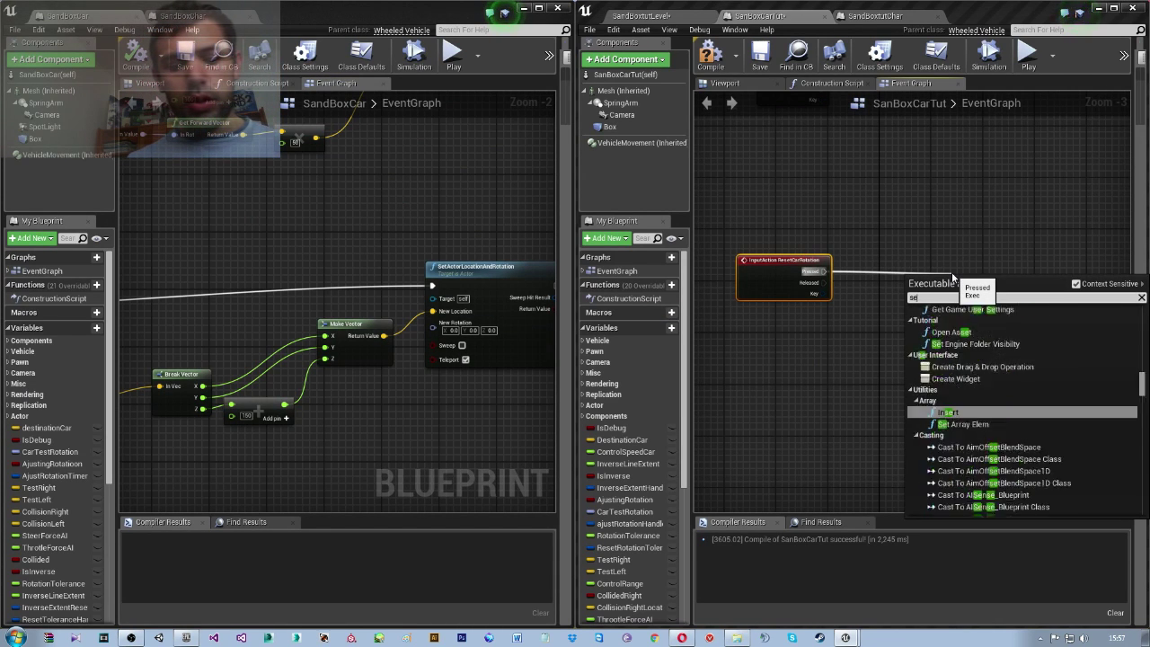
{"action": "type", "text": " car loac"}
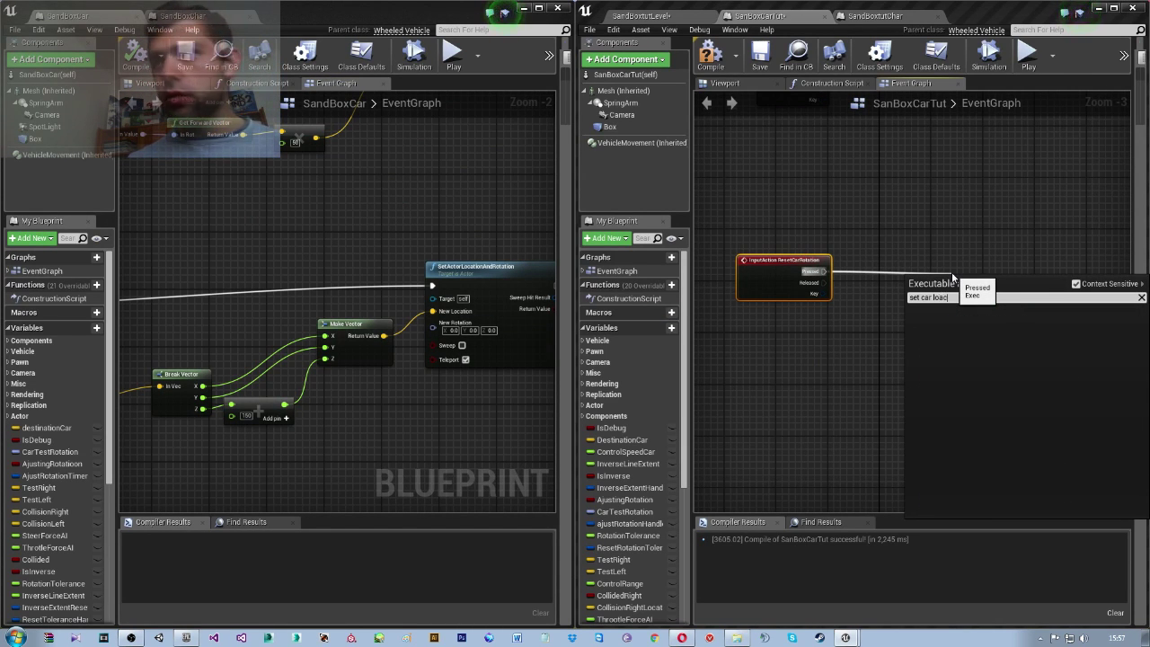
{"action": "key", "text": "BackSpace"}
{"action": "key", "text": "BackSpace"}
{"action": "key", "text": "BackSpace"}
{"action": "type", "text": "acto"}
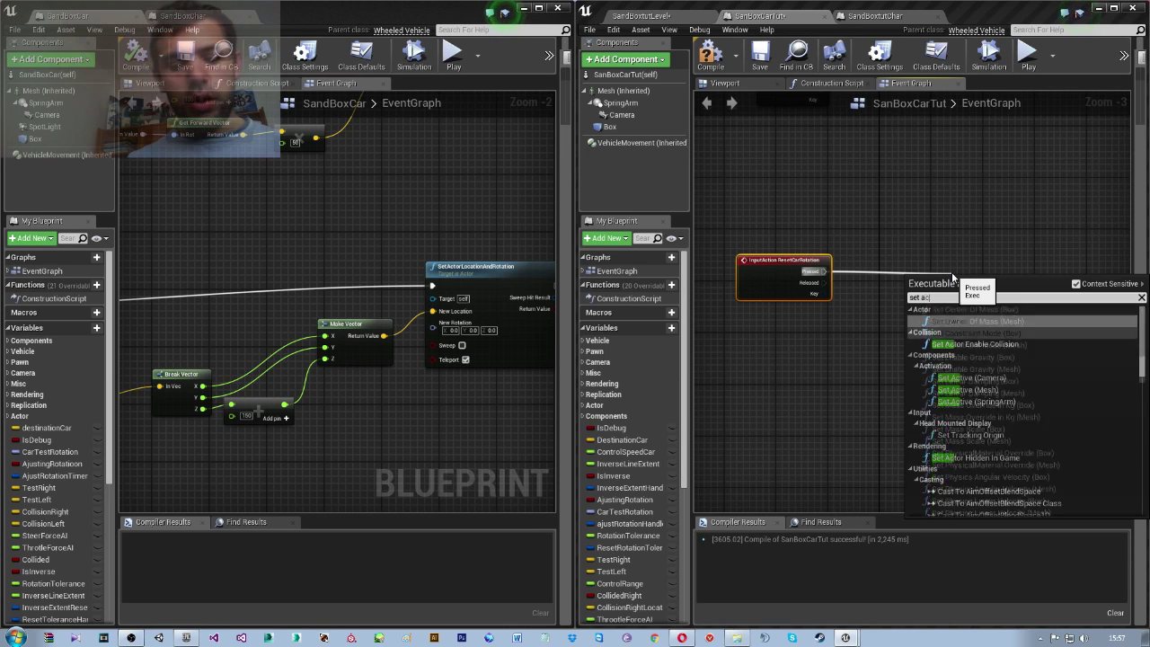
{"action": "type", "text": "r "}
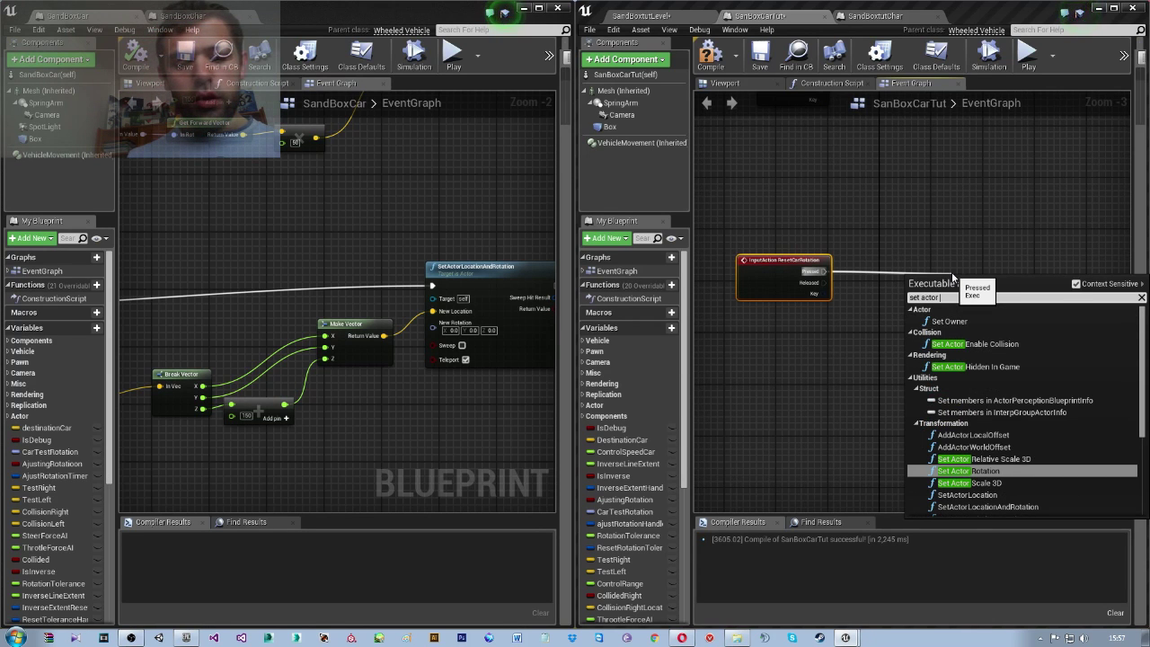
{"action": "type", "text": "loa"}
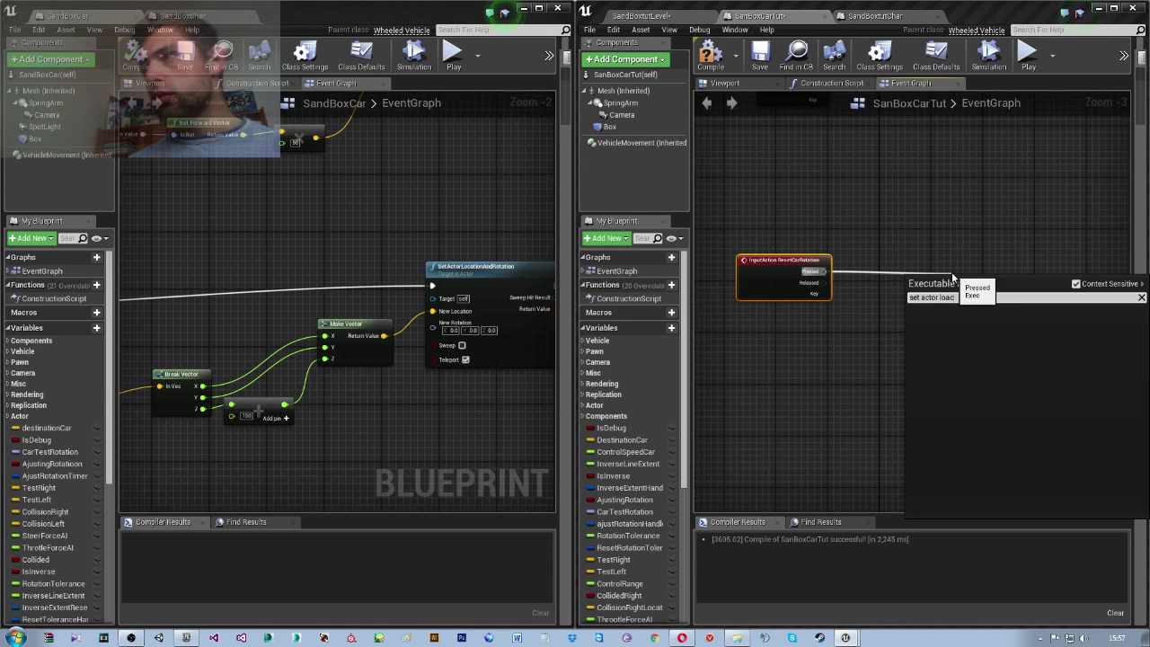
{"action": "key", "text": "BackSpace"}
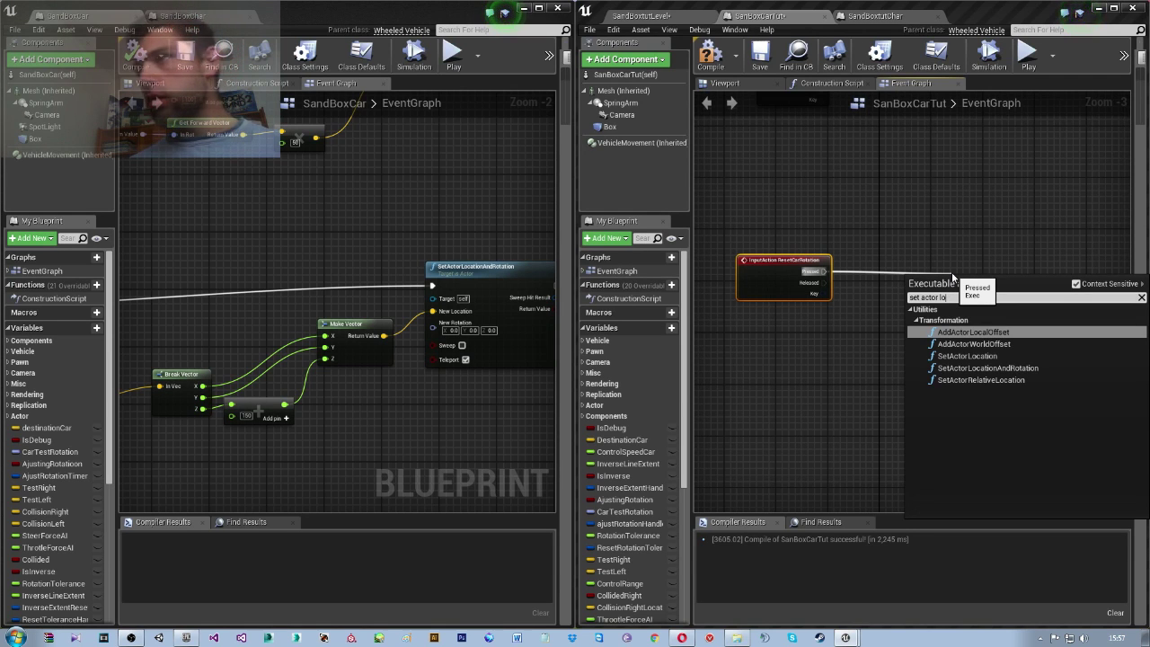
{"action": "key", "text": "Down"}
{"action": "key", "text": "Down"}
{"action": "key", "text": "Down"}
{"action": "key", "text": "Return"}
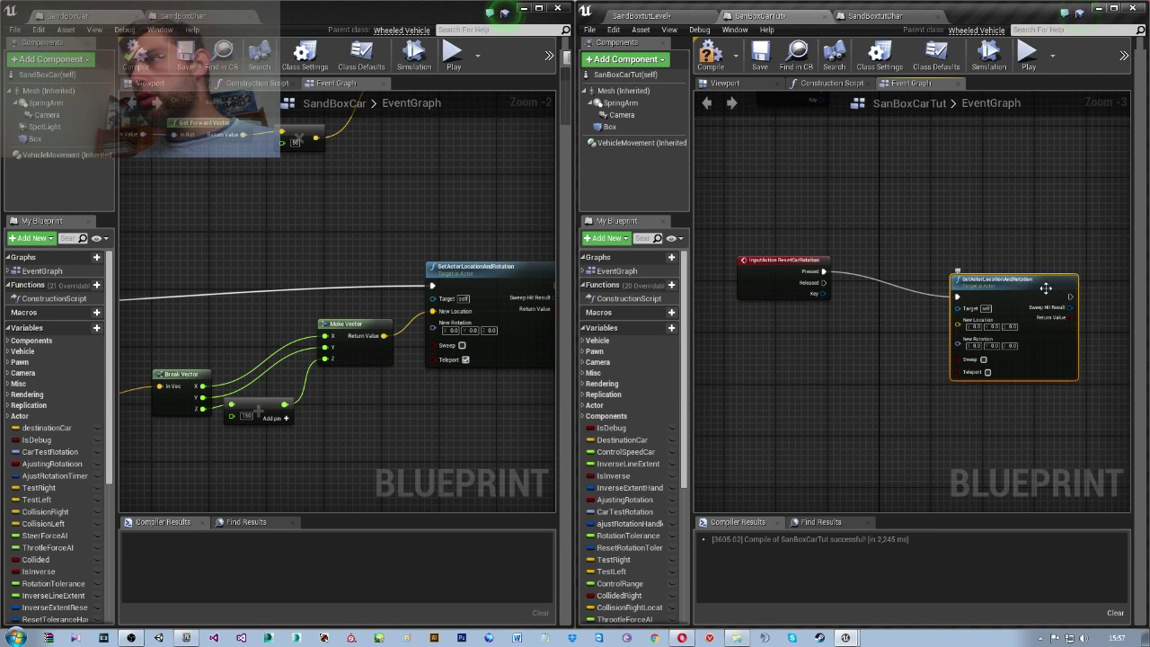
{"action": "scroll", "coordinate": [1046, 288], "scroll_direction": "up", "scroll_amount": 1}
{"action": "scroll", "coordinate": [889, 356], "scroll_direction": "down", "scroll_amount": 3}
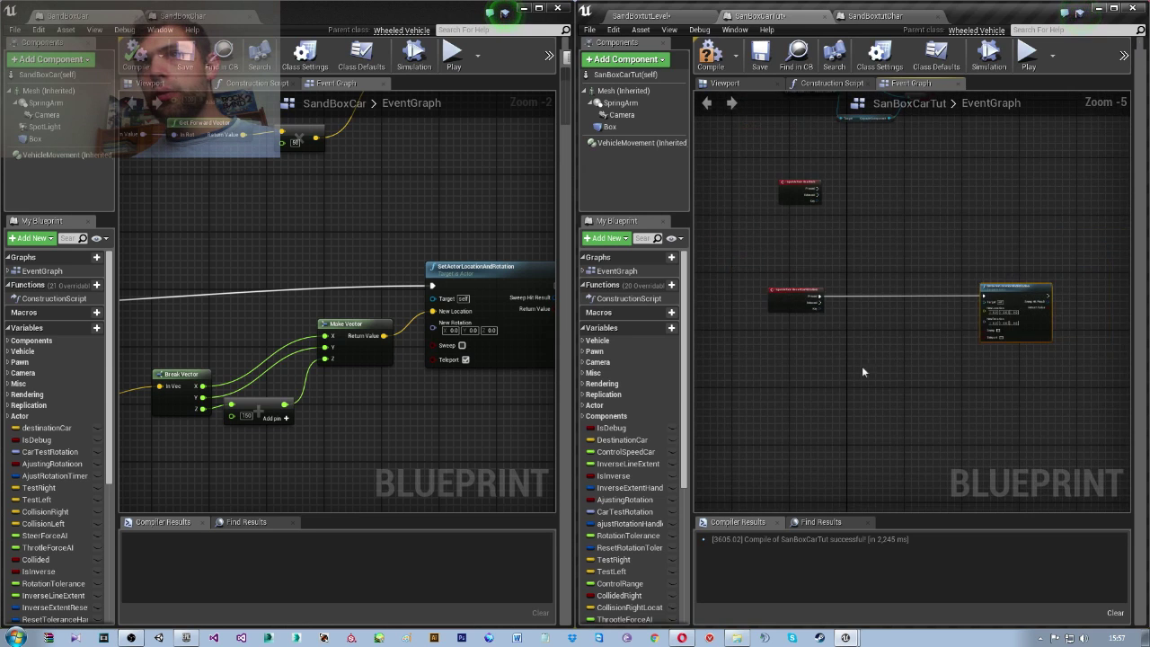
{"action": "scroll", "coordinate": [932, 333], "scroll_direction": "up", "scroll_amount": 4}
Add a GetActorLocation node below the ResetCarRotation event
{"action": "right_click_drag", "start_coordinate": [828, 361], "coordinate": [958, 318]}
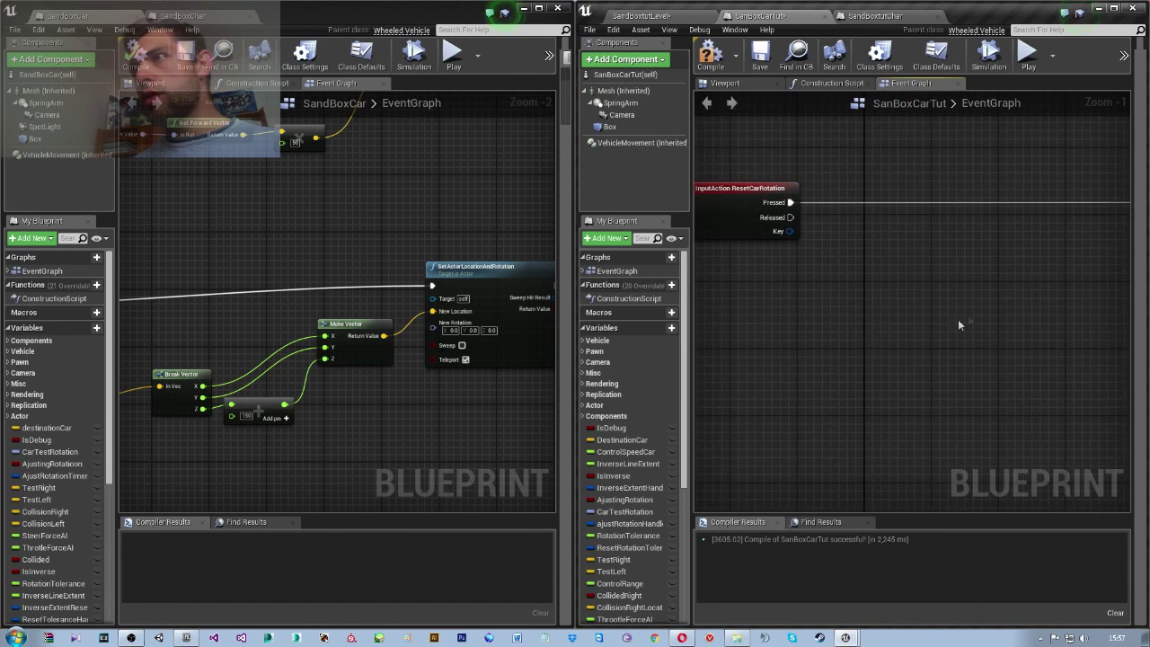
{"action": "scroll", "coordinate": [957, 319], "scroll_direction": "down", "scroll_amount": 2}
{"action": "mouse_move", "coordinate": [404, 394]}
{"action": "right_mouse_down"}
{"action": "mouse_move", "coordinate": [438, 365]}
{"action": "mouse_move", "coordinate": [521, 372]}
{"action": "right_mouse_up"}
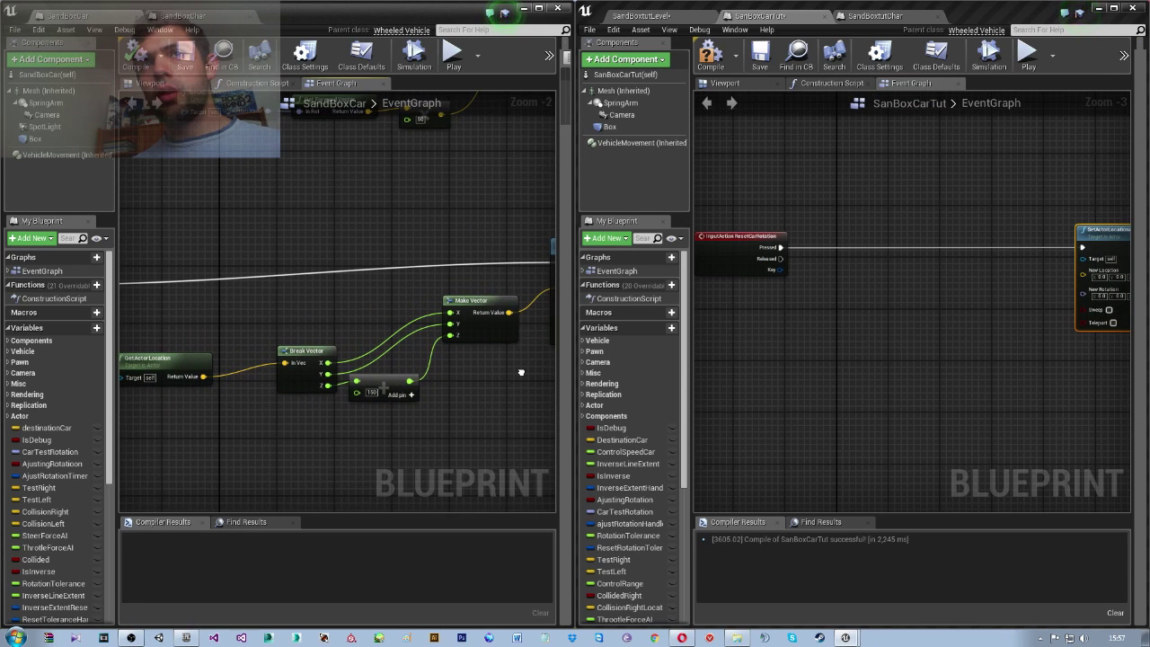
{"action": "right_click_drag", "start_coordinate": [960, 364], "coordinate": [931, 367]}
{"action": "right_click", "coordinate": [817, 332]}
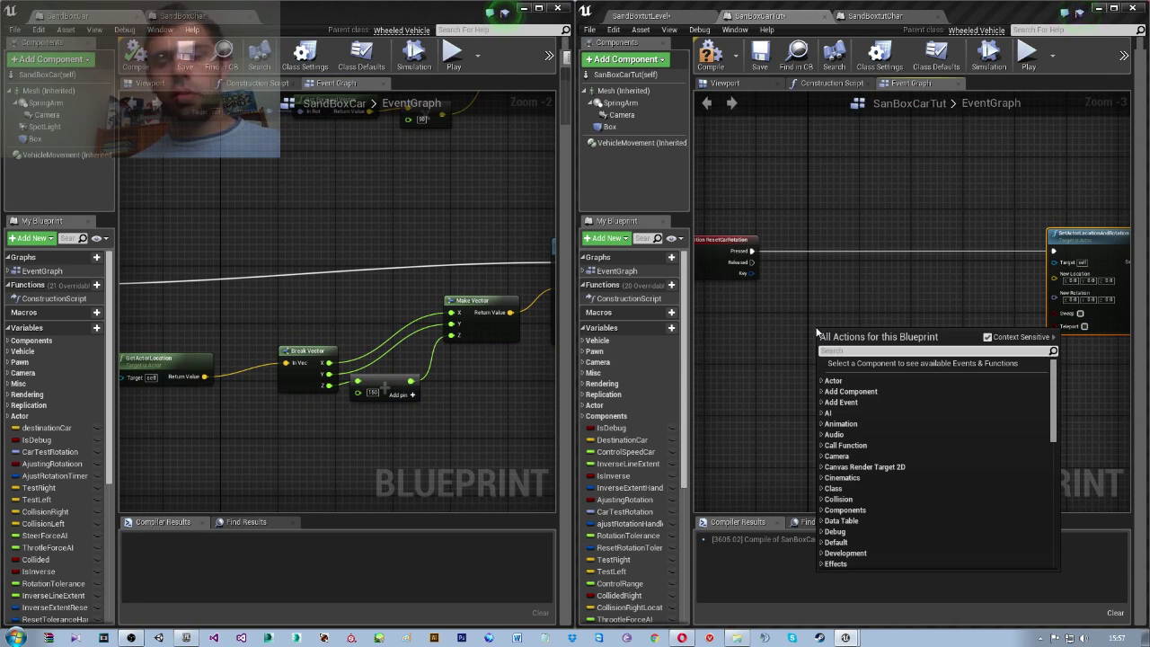
{"action": "type", "text": "get ca"}
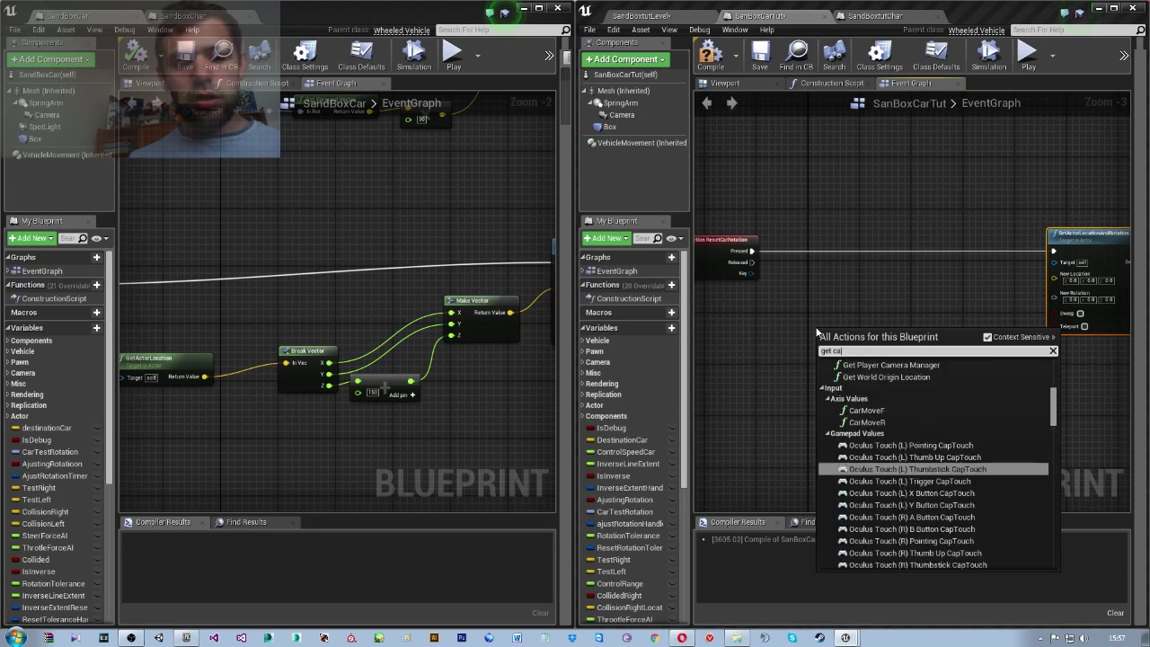
{"action": "type", "text": "tor"}
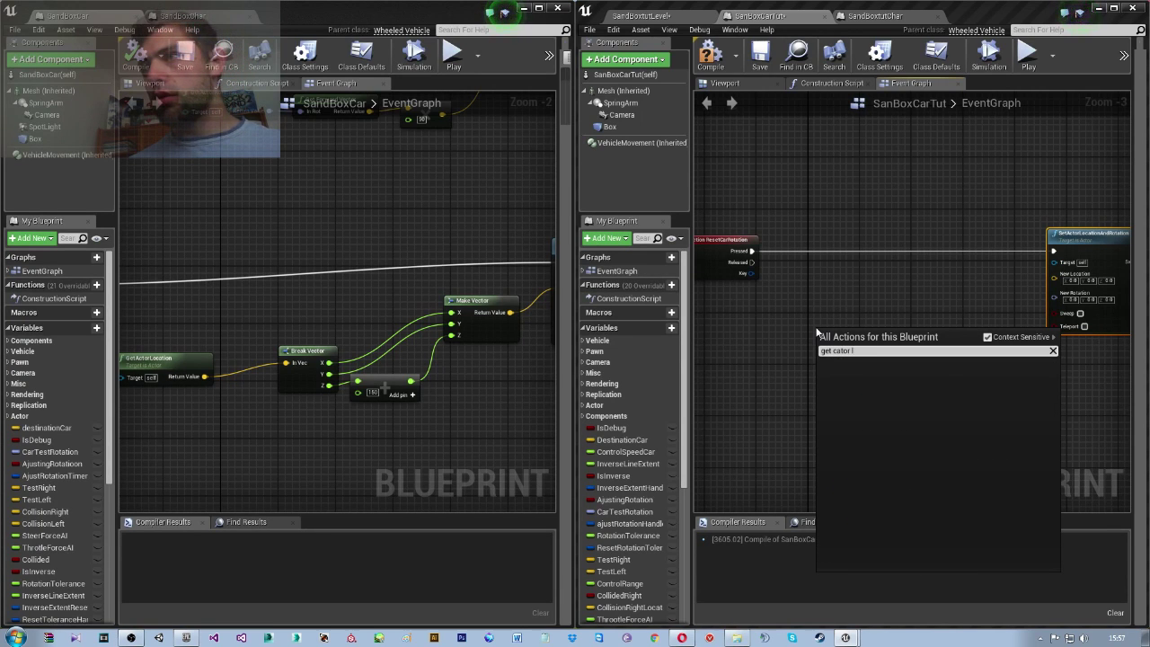
{"action": "key", "text": "BackSpace"}
{"action": "key", "text": "BackSpace"}
{"action": "key", "text": "BackSpace"}
{"action": "type", "text": "ac"}
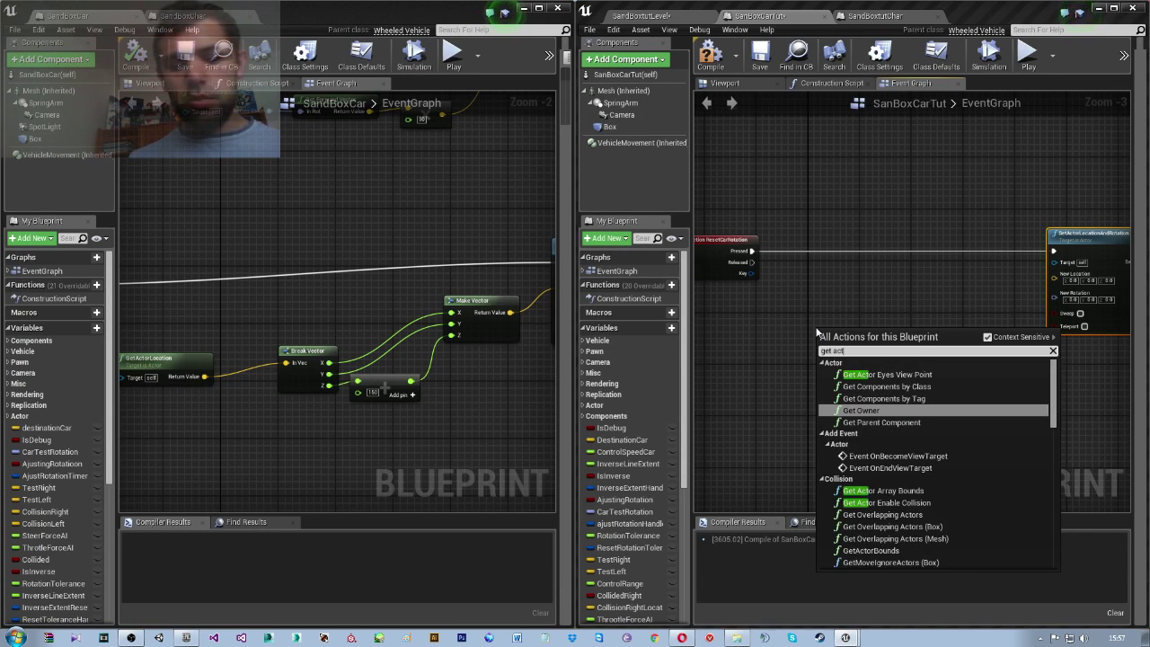
{"action": "type", "text": "tor locat"}
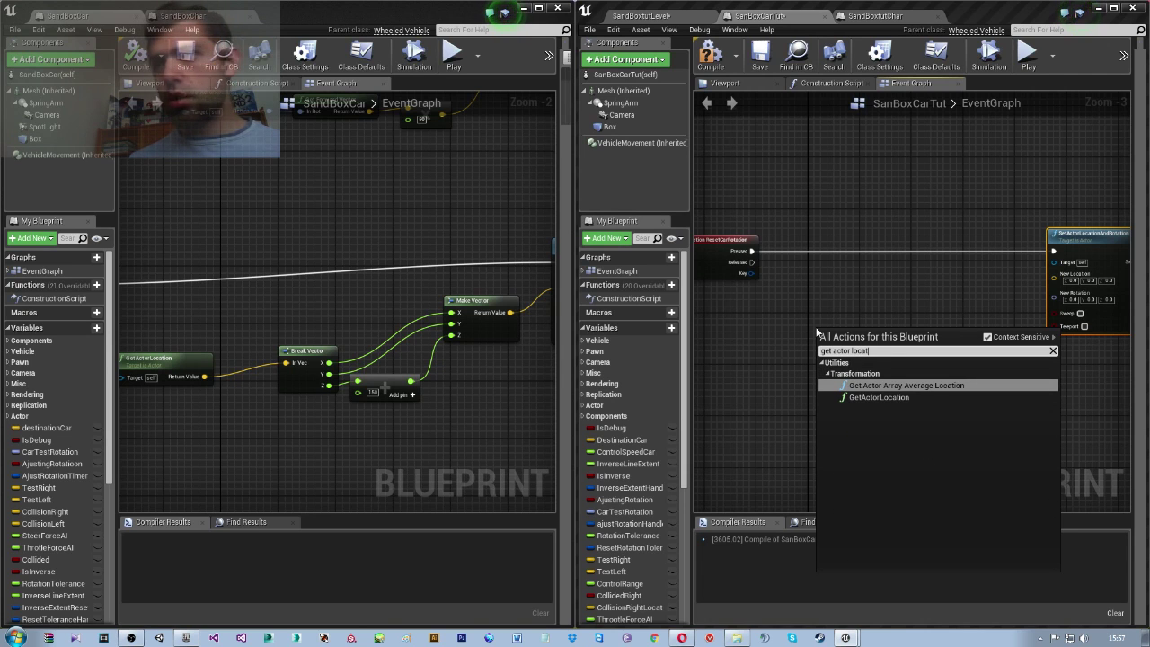
{"action": "key", "text": "Down"}
{"action": "key", "text": "Return"}
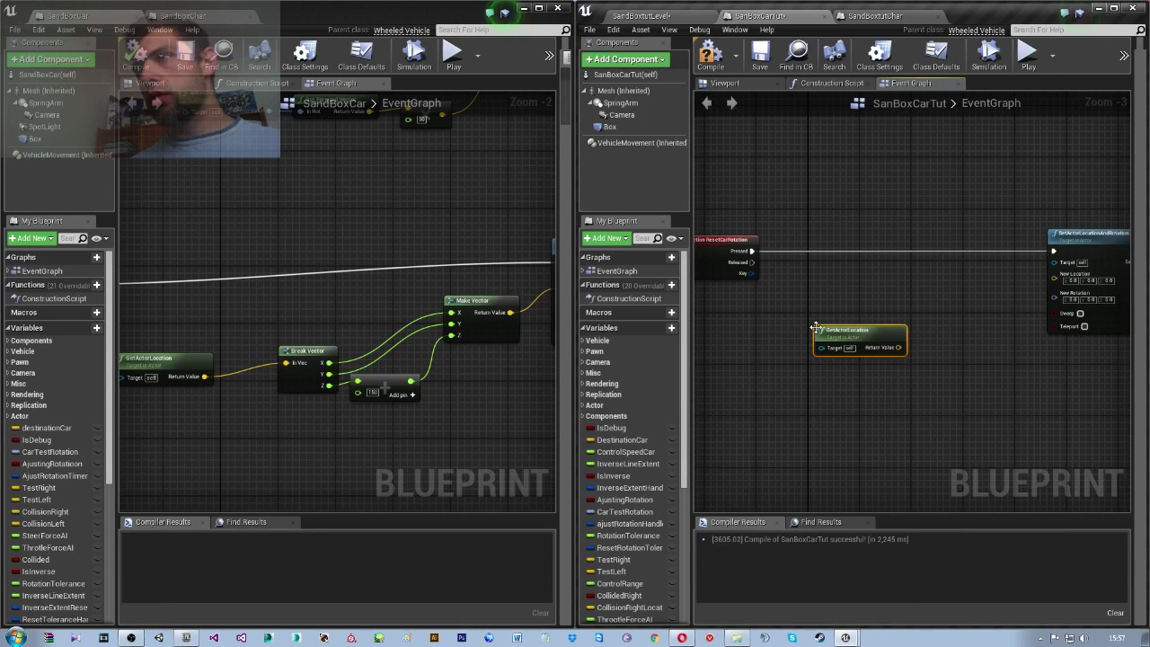
{"action": "left_click_drag", "start_coordinate": [855, 334], "coordinate": [746, 354]}
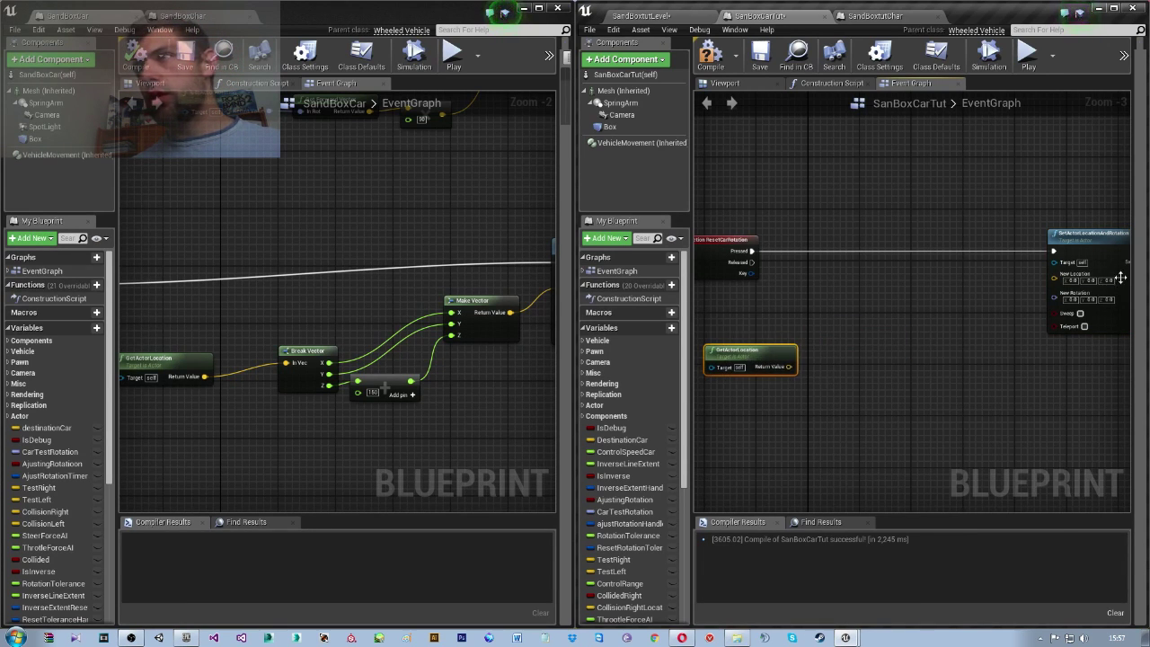
Add a Make Vector for New Location and a Break Vector from GetActorLocation's Return Value
{"action": "left_click_drag", "start_coordinate": [1055, 279], "coordinate": [1001, 316]}
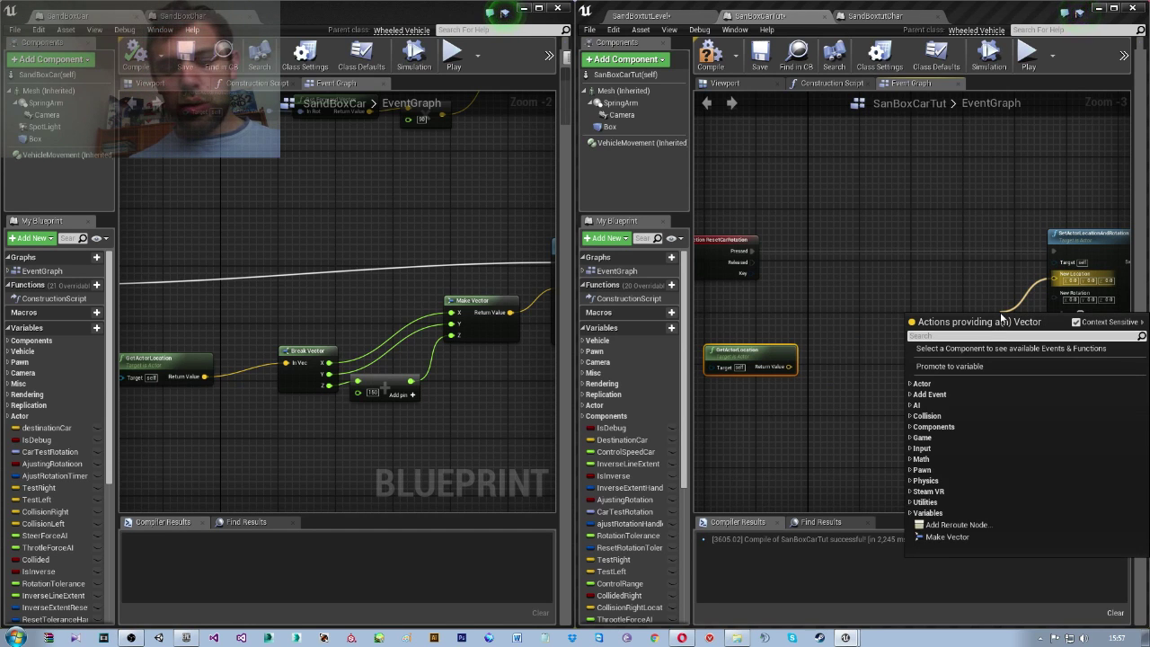
{"action": "type", "text": "make"}
{"action": "key", "text": "Return"}
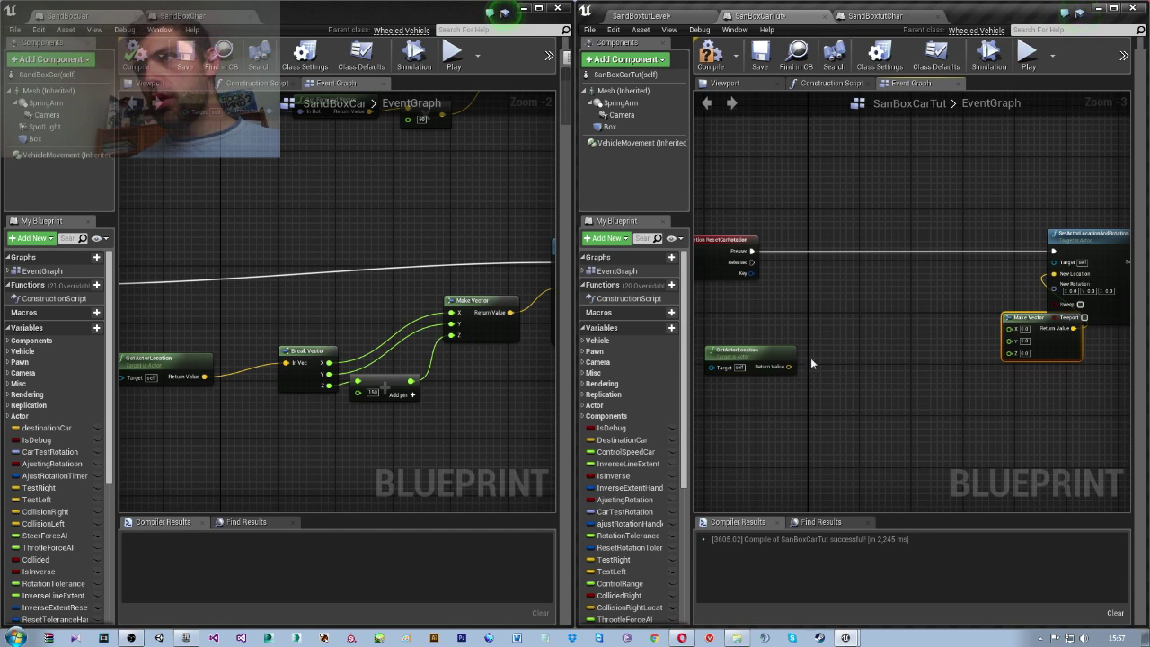
{"action": "left_click_drag", "start_coordinate": [789, 367], "coordinate": [859, 383]}
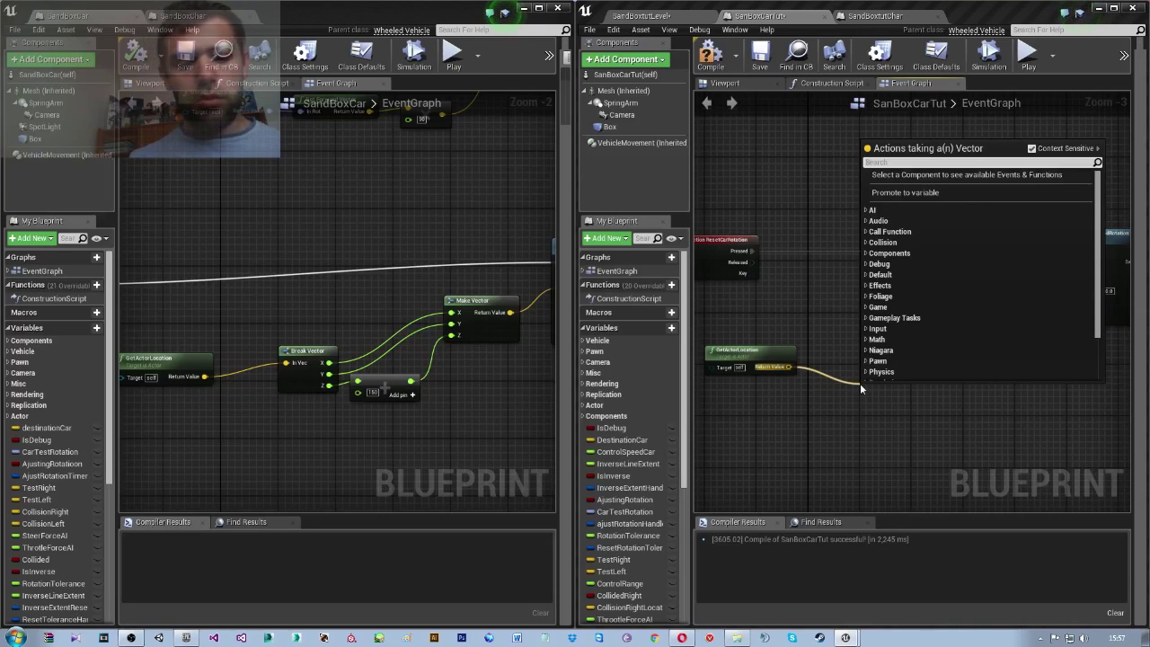
{"action": "type", "text": "brea"}
{"action": "key", "text": "Down"}
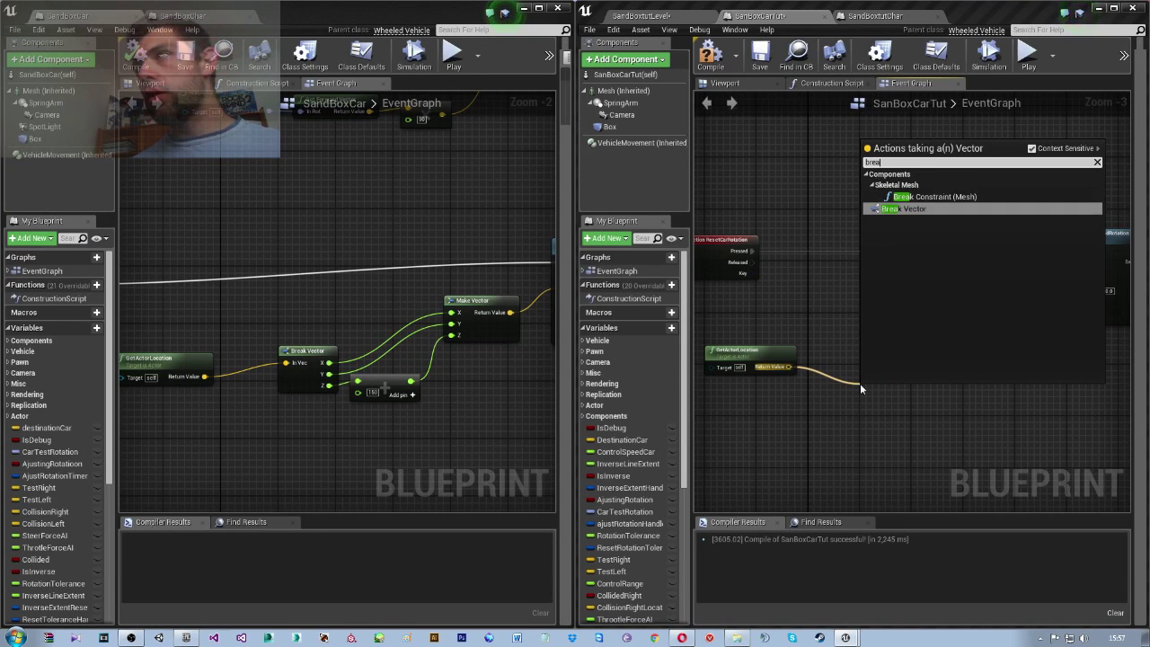
{"action": "key", "text": "Return"}
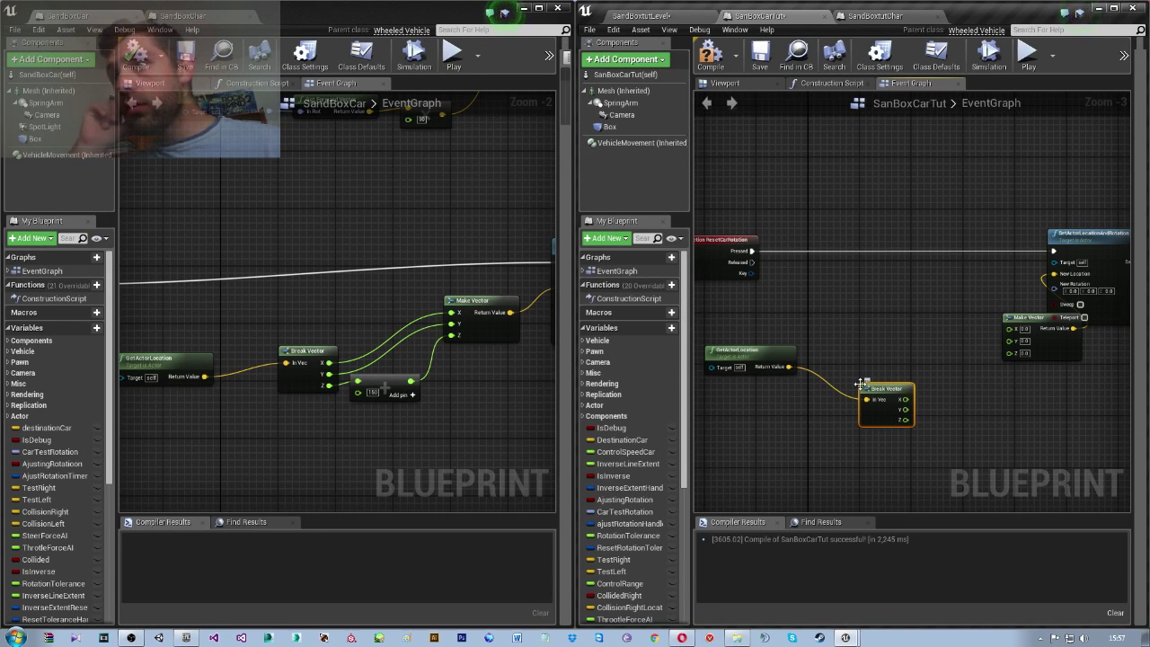
Move Break Vector into place and connect its Y output to Make Vector's Y
{"action": "mouse_move", "coordinate": [880, 388]}
{"action": "left_mouse_down"}
{"action": "mouse_move", "coordinate": [854, 337]}
{"action": "mouse_move", "coordinate": [870, 350]}
{"action": "mouse_move", "coordinate": [1012, 329]}
{"action": "left_mouse_up"}
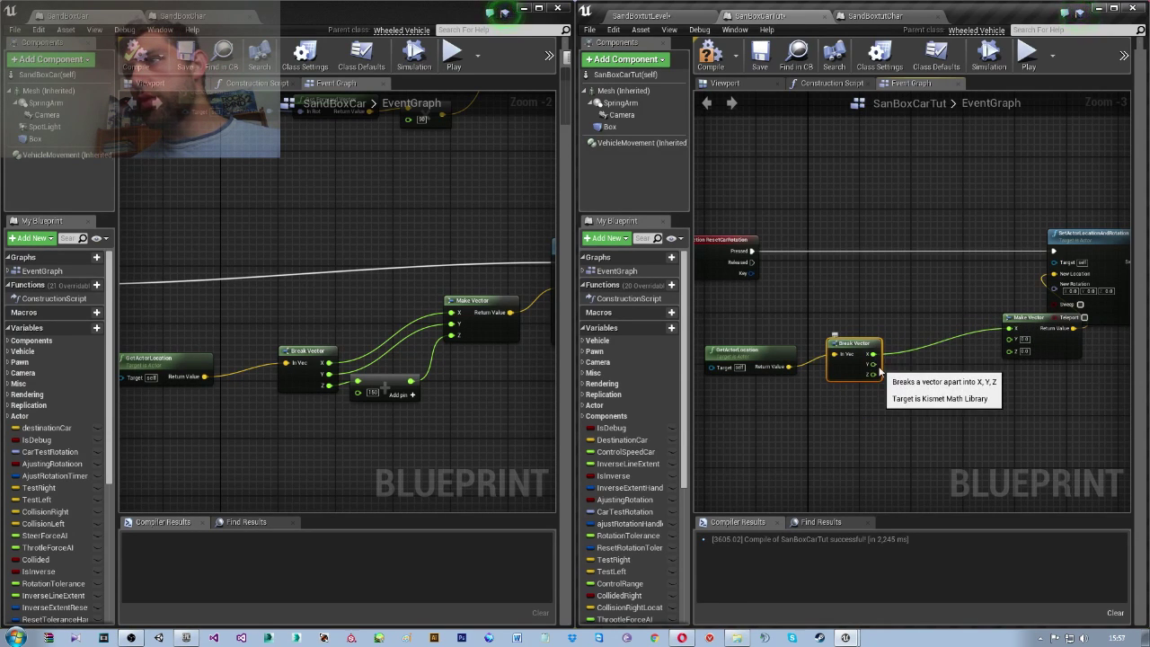
{"action": "mouse_move", "coordinate": [872, 364]}
{"action": "left_mouse_down"}
{"action": "mouse_move", "coordinate": [974, 351]}
{"action": "mouse_move", "coordinate": [821, 345]}
{"action": "left_mouse_up"}
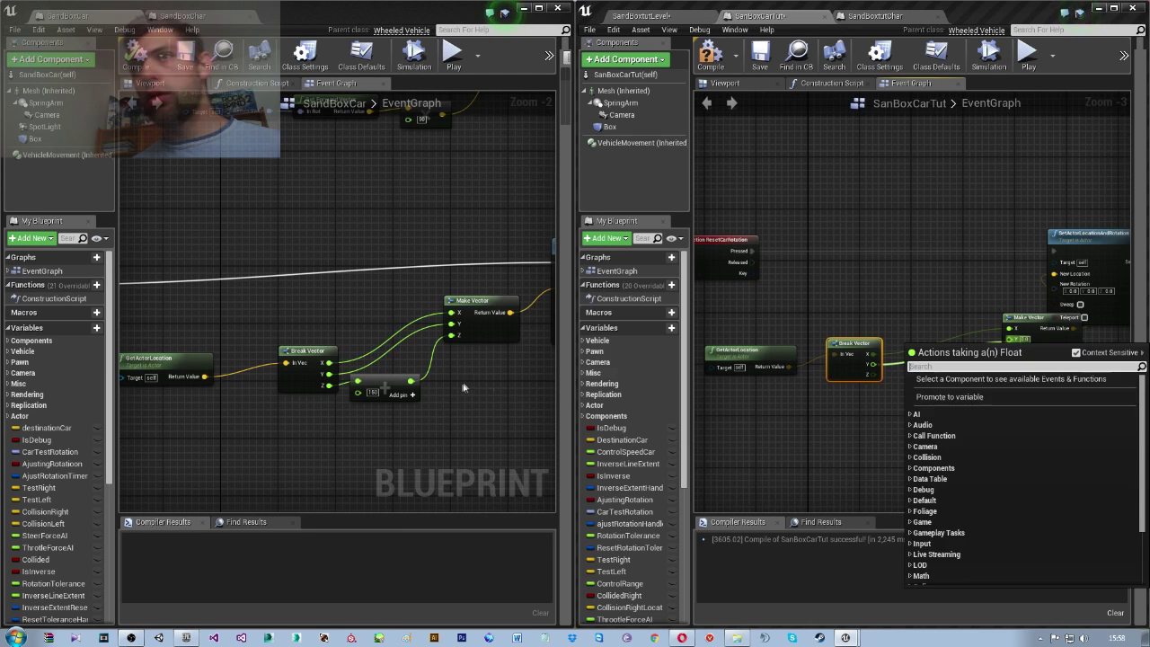
{"action": "key", "text": "Escape"}
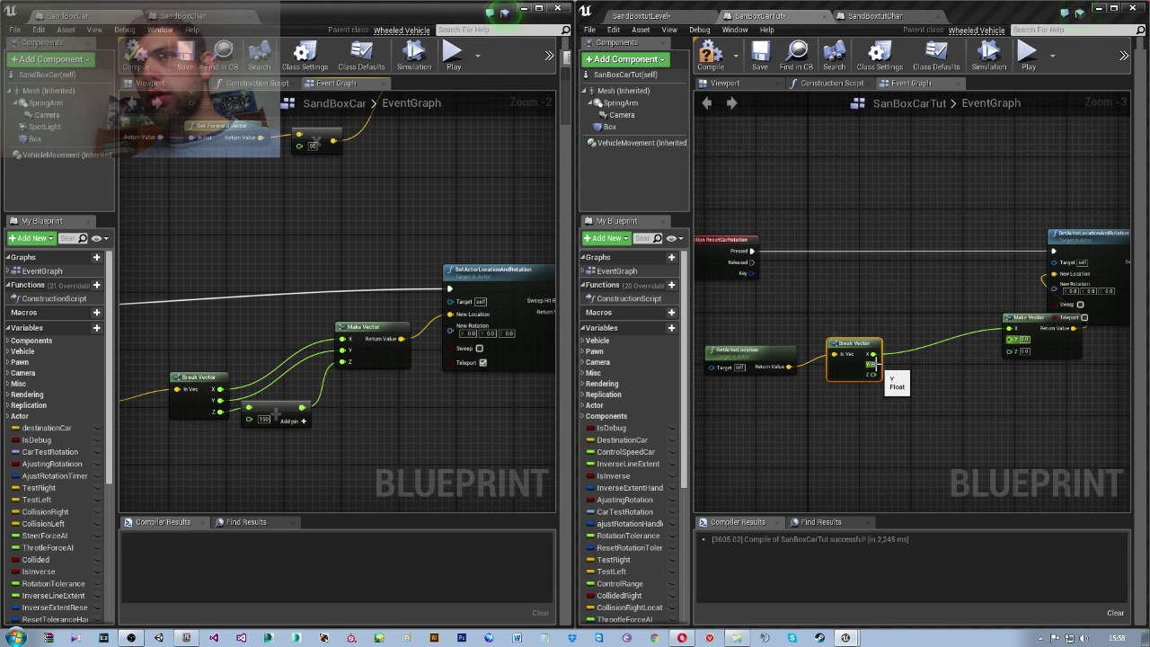
{"action": "left_click_drag", "start_coordinate": [872, 364], "coordinate": [1012, 347]}
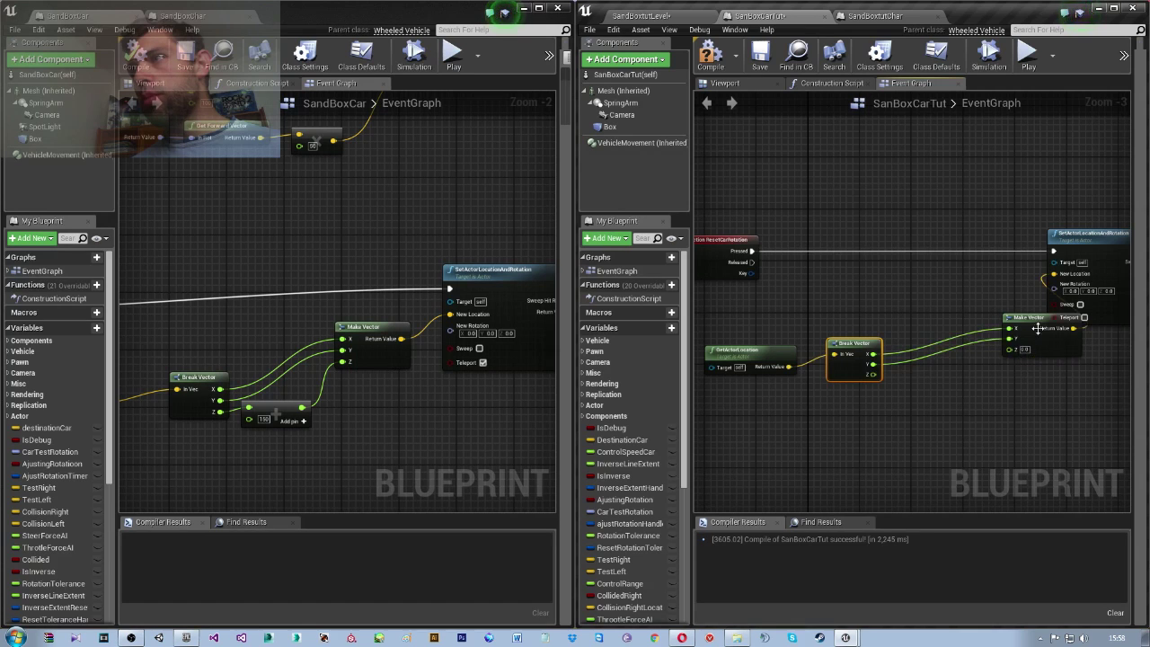
{"action": "right_click_drag", "start_coordinate": [1082, 323], "coordinate": [1106, 268]}
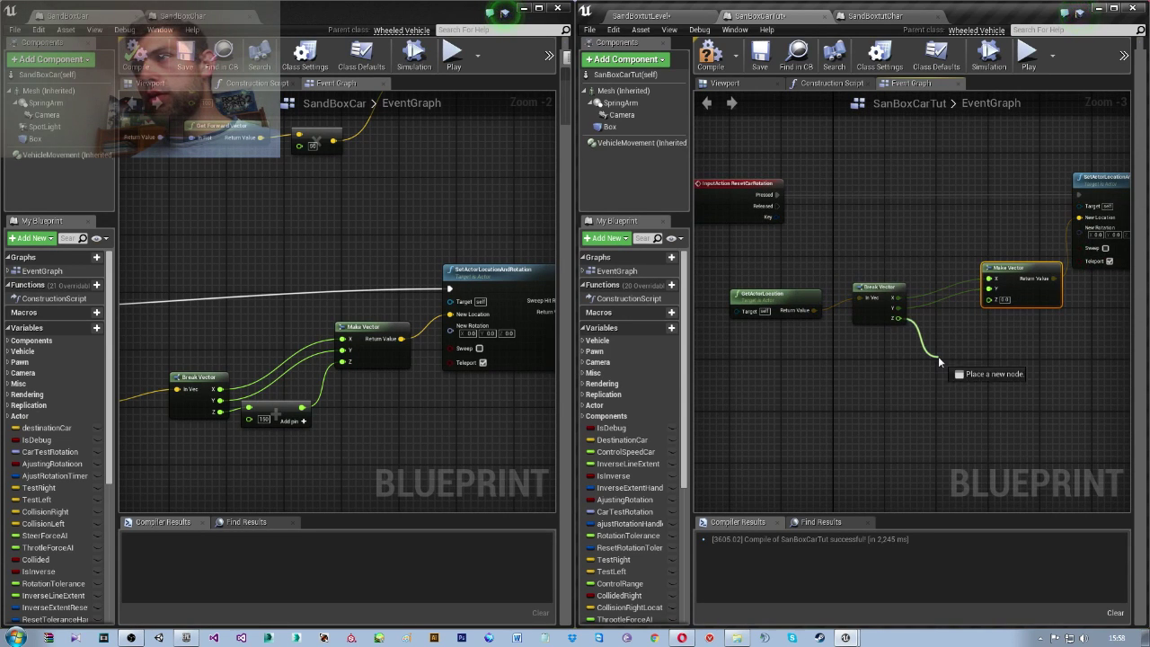
Route Break Vector's Z through a float * float node into Make Vector's Z
{"action": "left_click_drag", "start_coordinate": [896, 319], "coordinate": [939, 360]}
{"action": "type", "text": "*"}
{"action": "key", "text": "Up"}
{"action": "key", "text": "Up"}
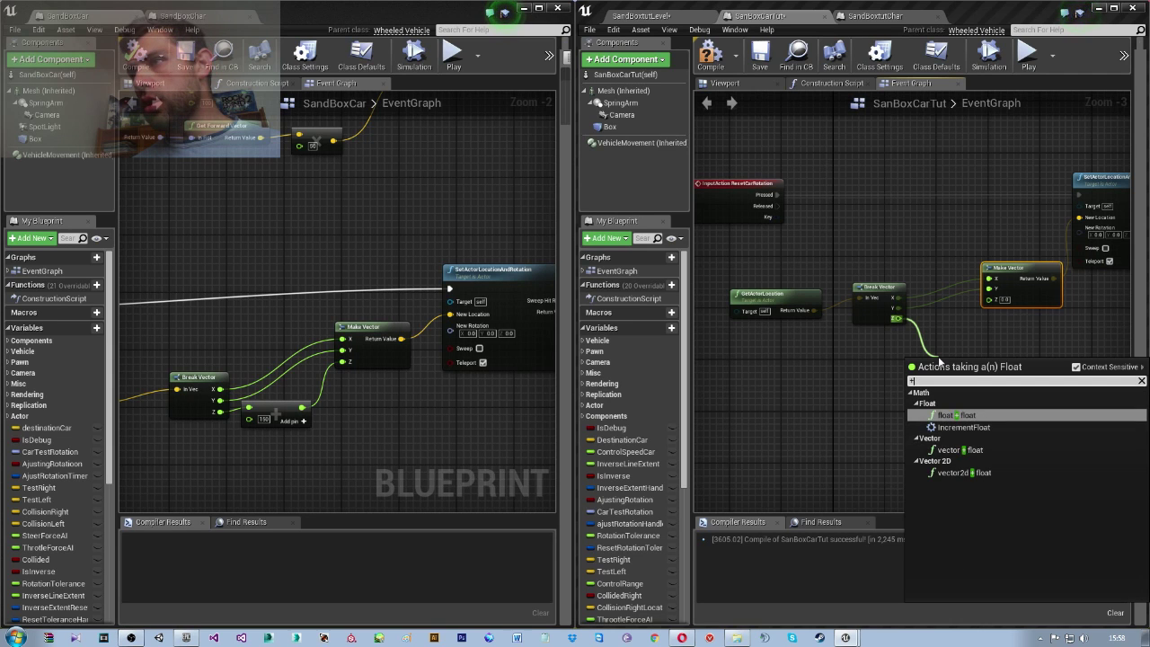
{"action": "key", "text": "Return"}
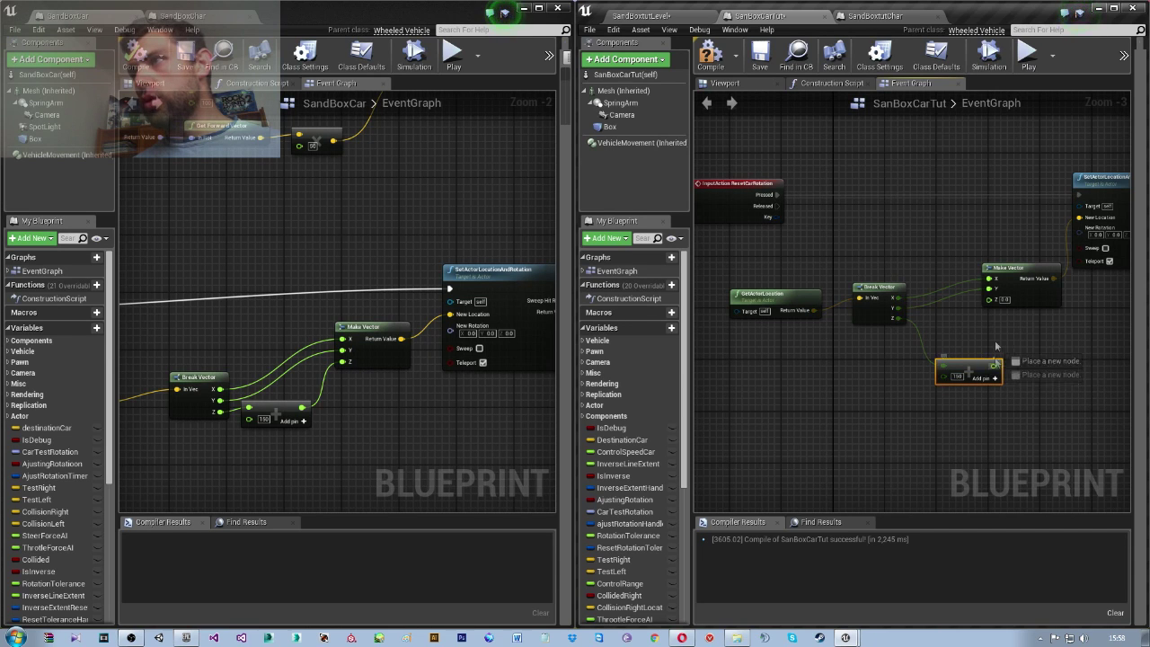
{"action": "mouse_move", "coordinate": [993, 366]}
{"action": "left_mouse_down"}
{"action": "mouse_move", "coordinate": [989, 299]}
{"action": "mouse_move", "coordinate": [965, 350]}
{"action": "mouse_move", "coordinate": [959, 320]}
{"action": "mouse_move", "coordinate": [822, 286]}
{"action": "left_mouse_up"}
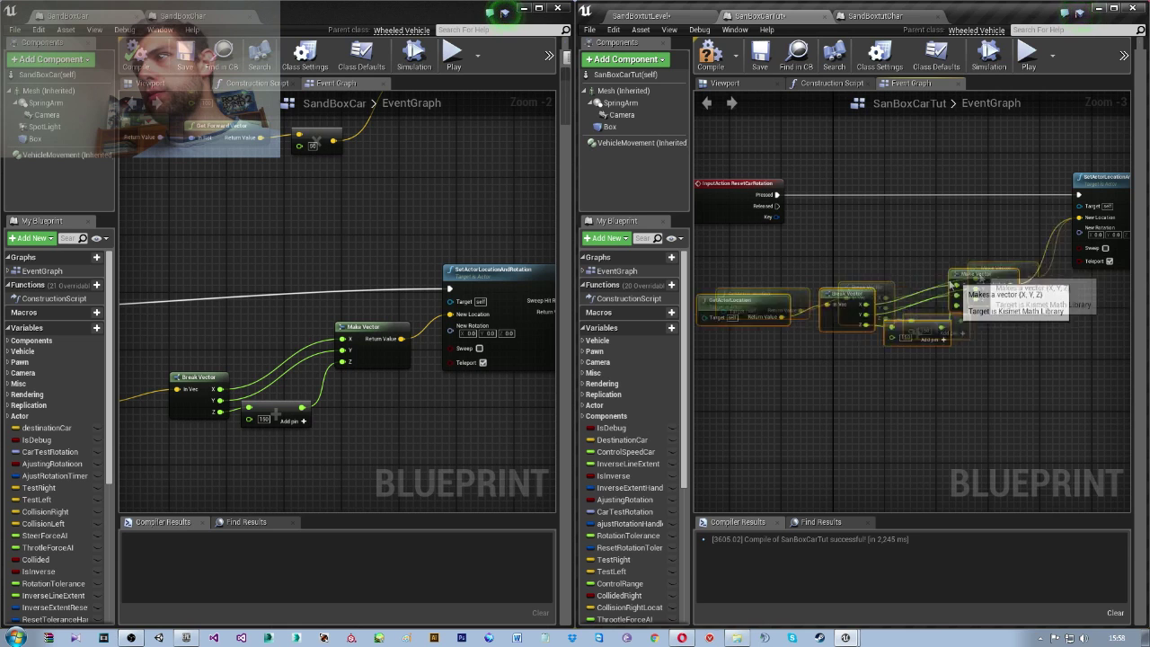
{"action": "scroll", "coordinate": [988, 322], "scroll_direction": "down", "scroll_amount": 4}
{"action": "right_click", "coordinate": [1026, 335]}
{"action": "key", "text": "Escape"}
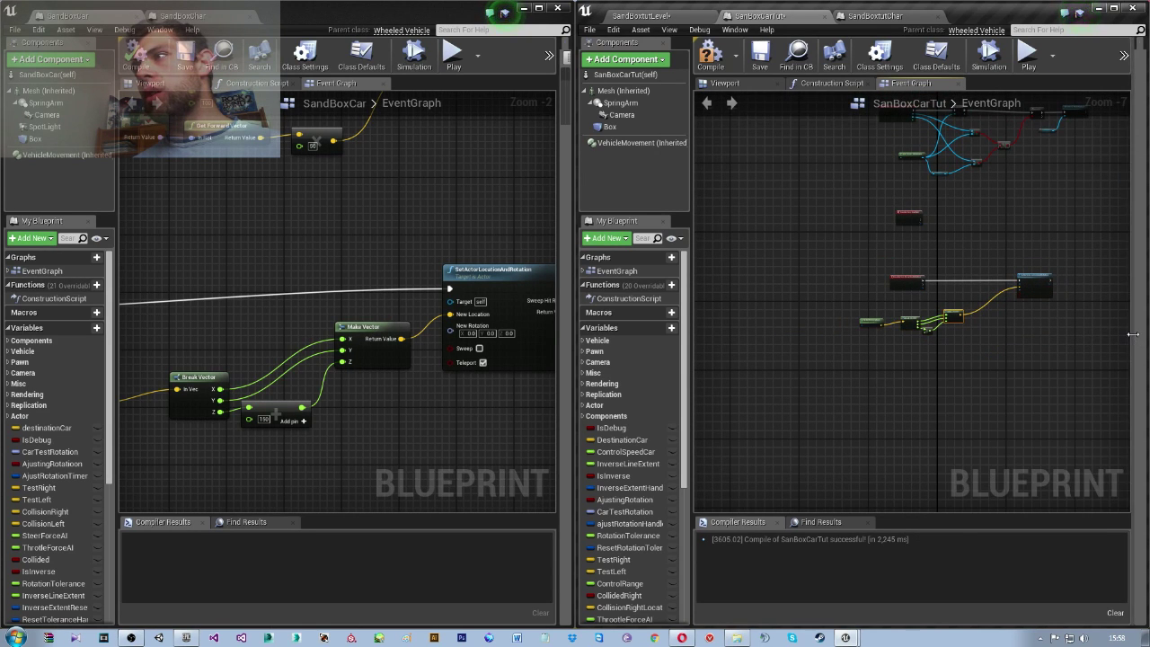
{"action": "left_click_drag", "start_coordinate": [1137, 339], "coordinate": [947, 323]}
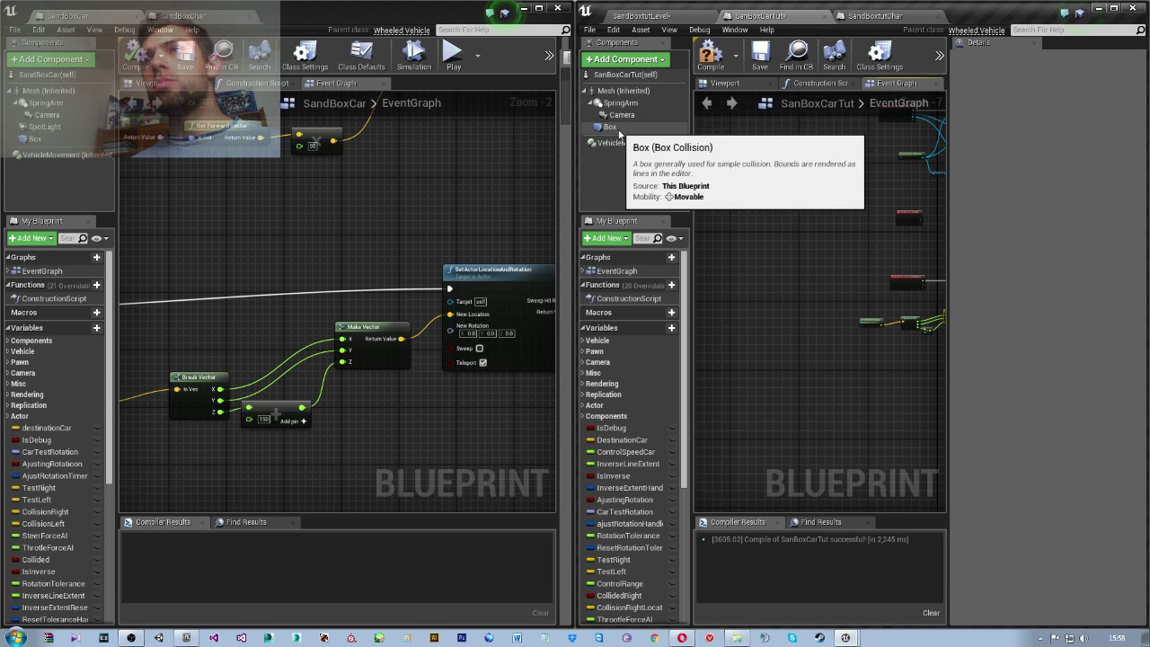
Untick Inherit Pitch and Inherit Roll on the SpringArm component, then compile SanBoxCarTut
{"action": "left_click", "coordinate": [620, 103]}
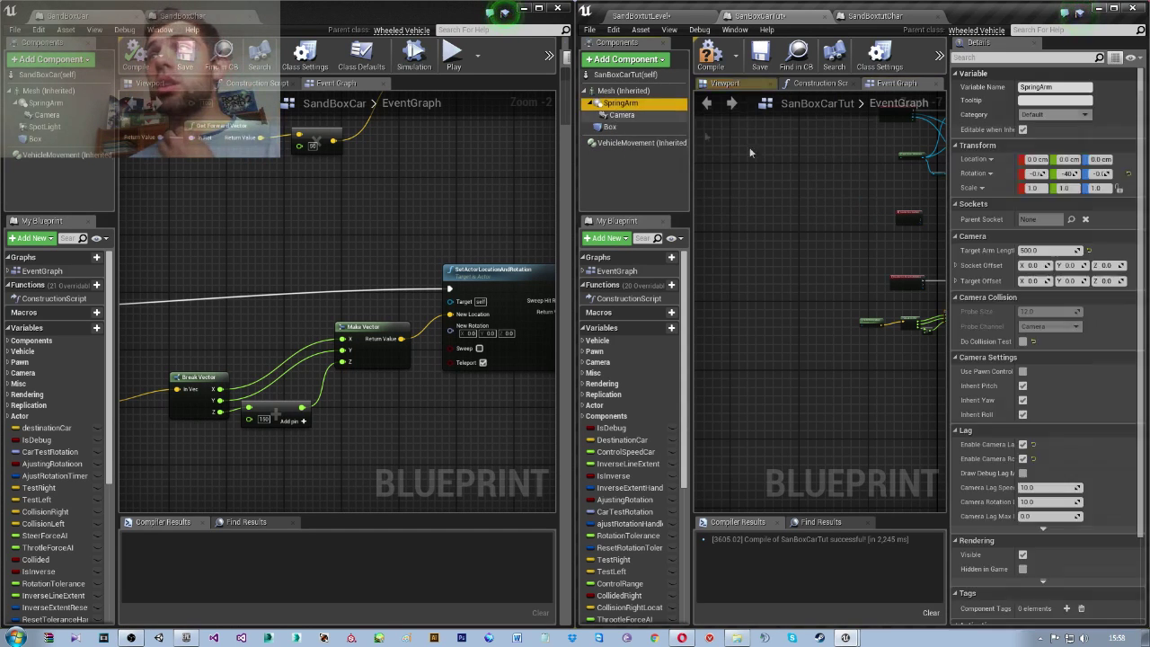
{"action": "left_click", "coordinate": [1022, 414]}
{"action": "left_click", "coordinate": [1022, 386]}
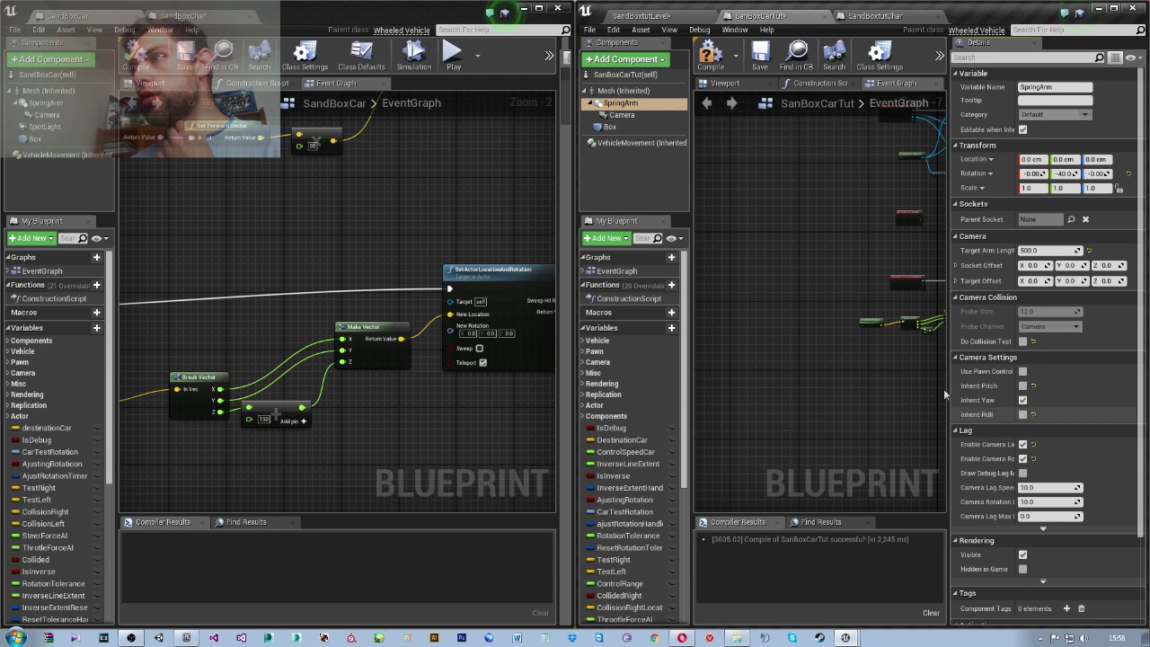
{"action": "left_click", "coordinate": [710, 58]}
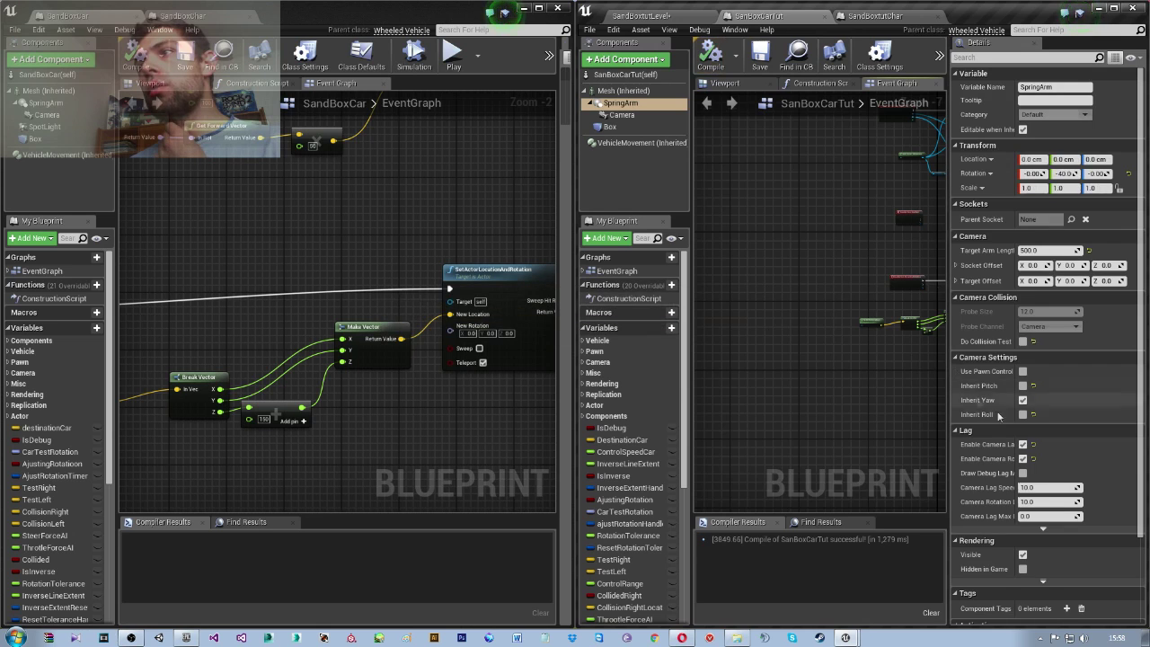
Close the Details panel and frame the chain from ResetCarRotation to SetActorLocationAndRotation
{"action": "right_click_drag", "start_coordinate": [878, 377], "coordinate": [755, 350]}
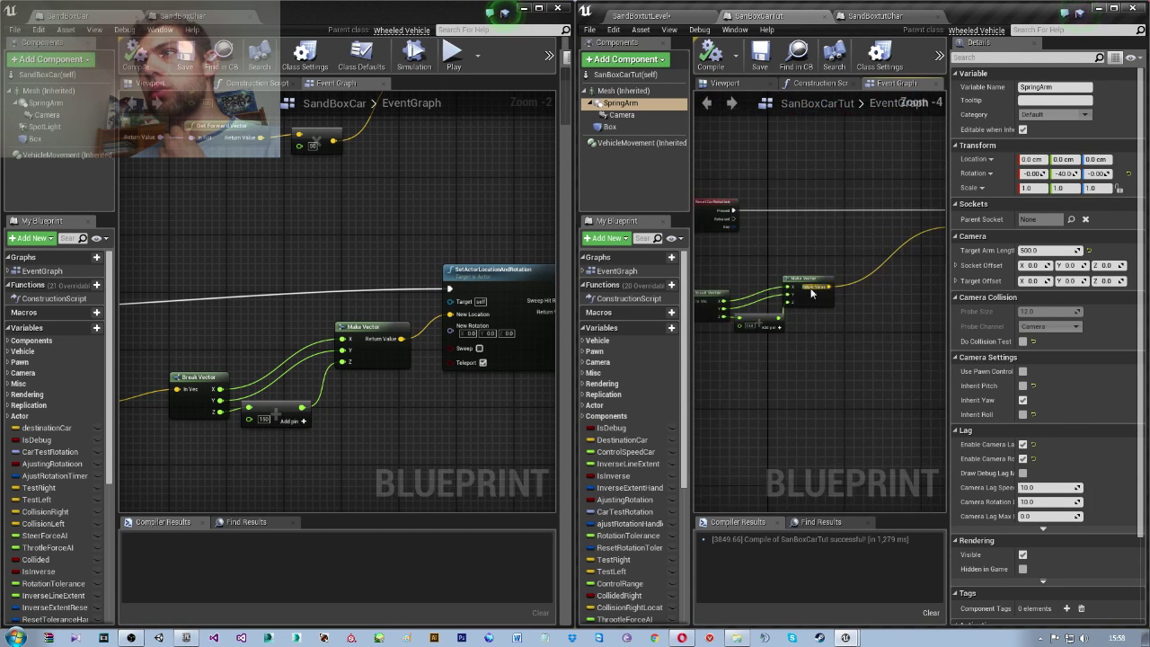
{"action": "scroll", "coordinate": [827, 286], "scroll_direction": "down", "scroll_amount": 1}
{"action": "scroll", "coordinate": [798, 237], "scroll_direction": "up", "scroll_amount": 1}
{"action": "scroll", "coordinate": [811, 272], "scroll_direction": "up", "scroll_amount": 2}
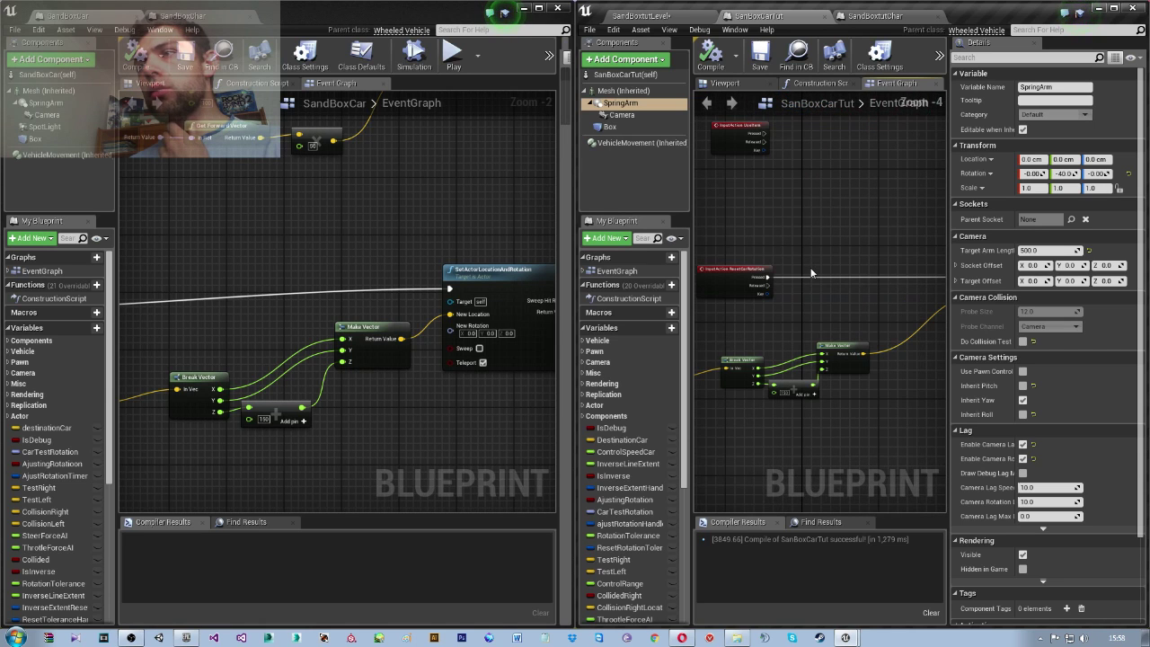
{"action": "right_click_drag", "start_coordinate": [849, 315], "coordinate": [789, 295]}
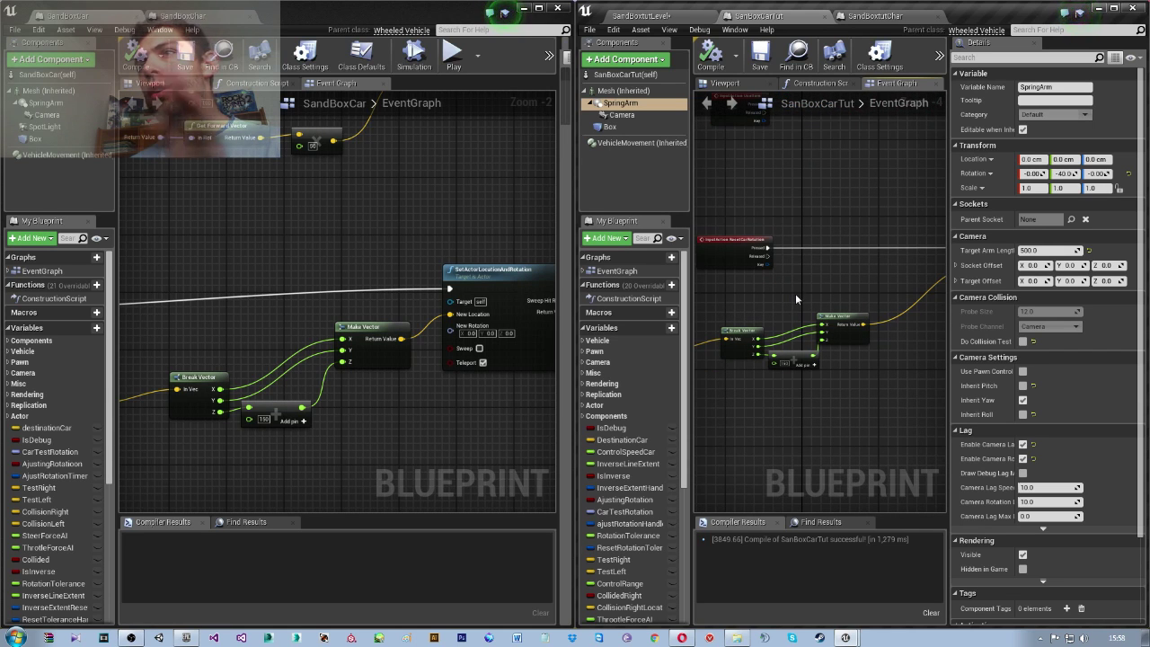
{"action": "mouse_move", "coordinate": [878, 347]}
{"action": "right_mouse_down"}
{"action": "mouse_move", "coordinate": [868, 344]}
{"action": "mouse_move", "coordinate": [921, 328]}
{"action": "mouse_move", "coordinate": [804, 344]}
{"action": "right_mouse_up"}
{"action": "left_click_drag", "start_coordinate": [949, 370], "coordinate": [1143, 384]}
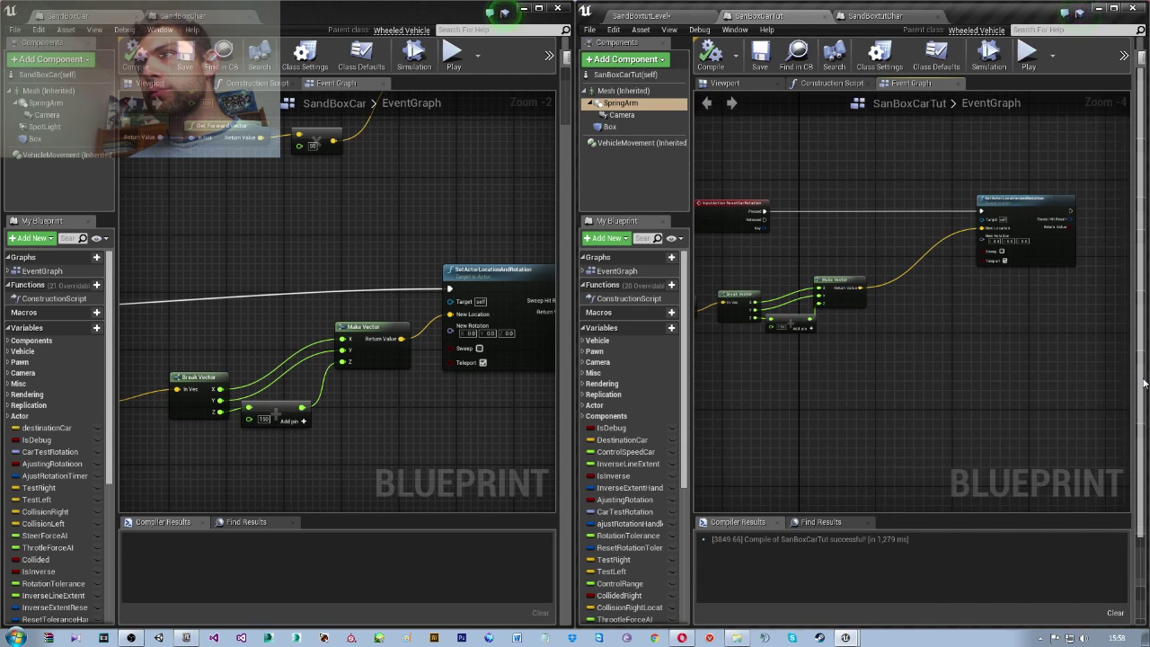
{"action": "right_click_drag", "start_coordinate": [855, 265], "coordinate": [808, 325]}
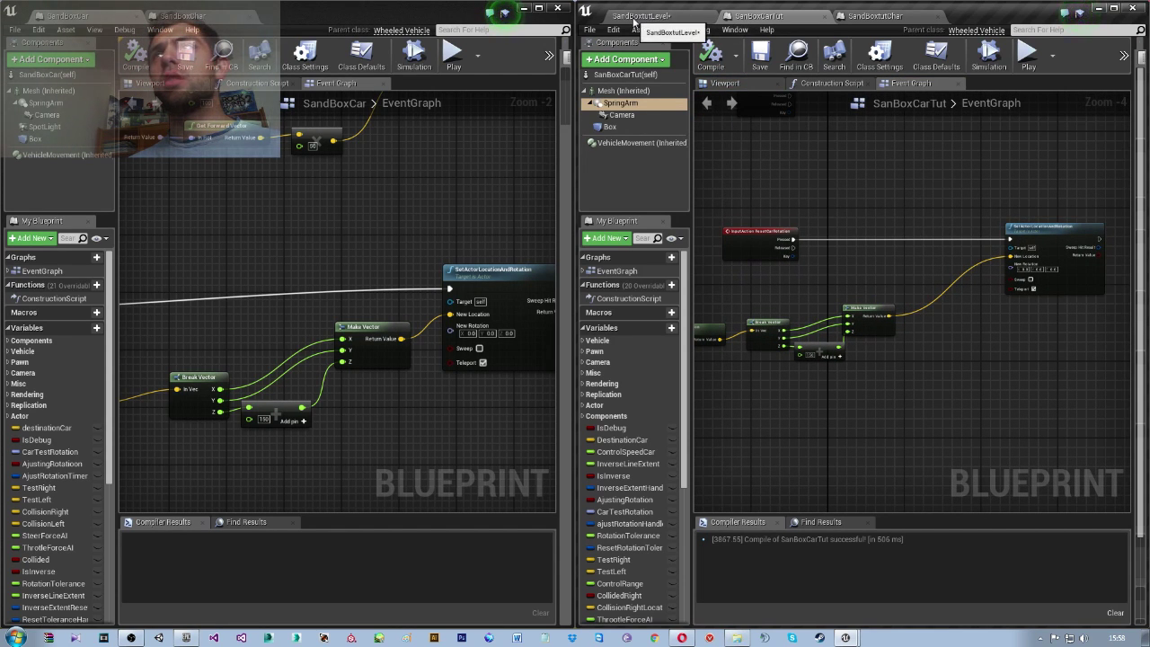
Play SandBoxtutLevel in the Selected Viewport, test-drive the car, then stop playing
{"action": "left_click", "coordinate": [641, 15]}
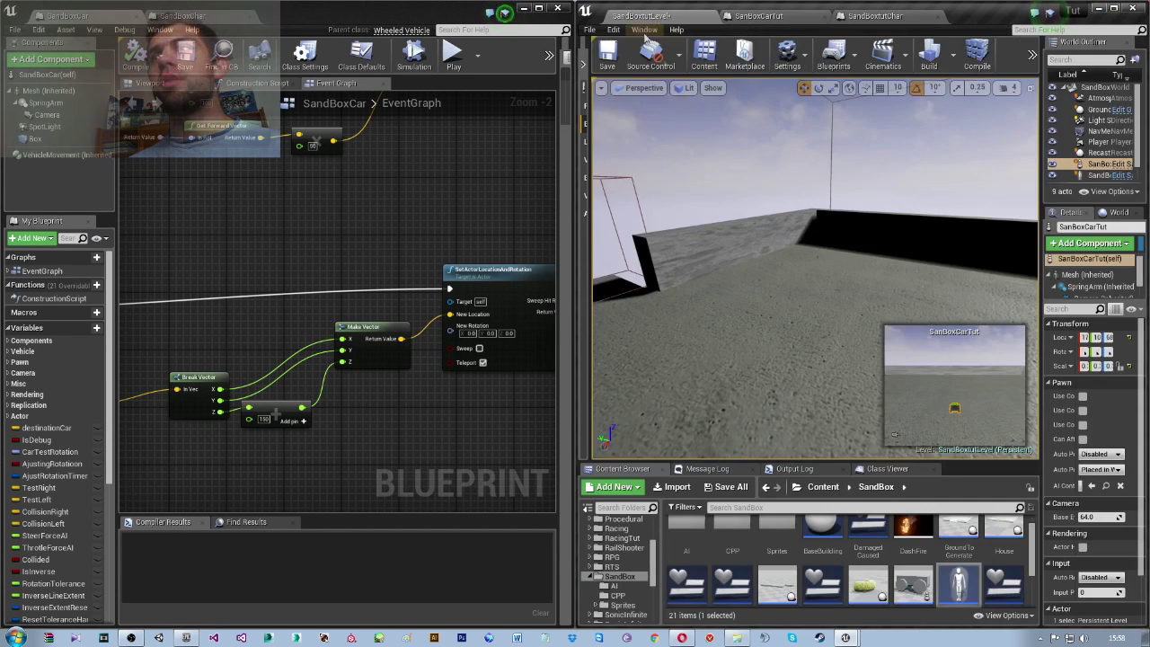
{"action": "left_click", "coordinate": [1032, 54]}
{"action": "left_click", "coordinate": [1057, 79]}
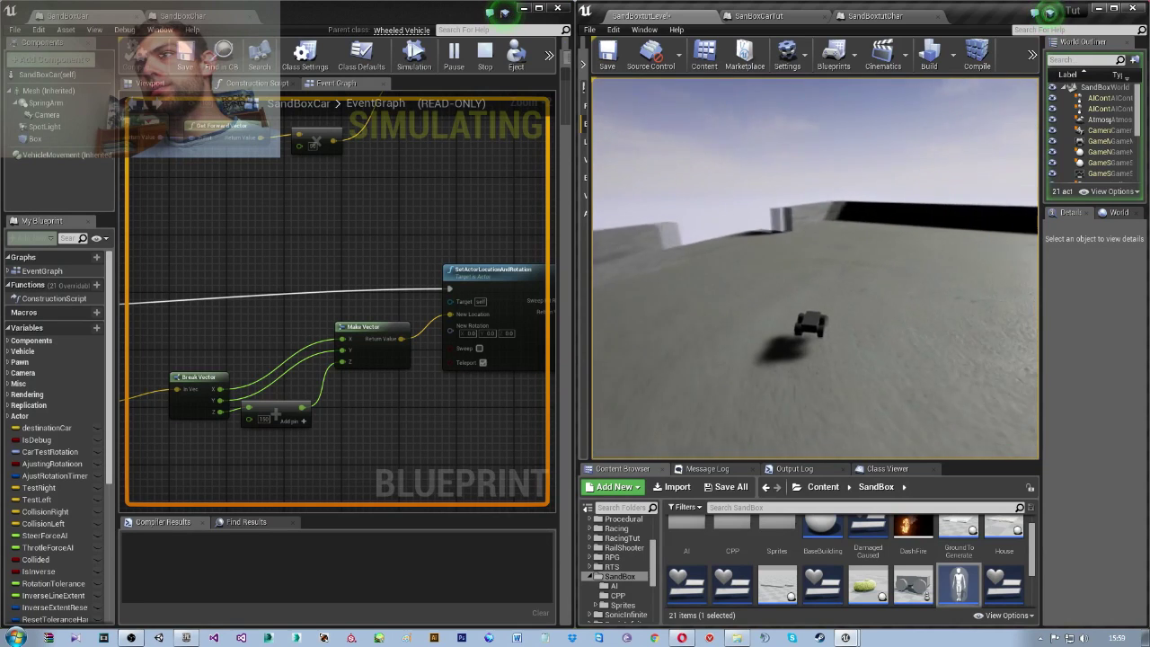
{"action": "key", "text": "Escape"}
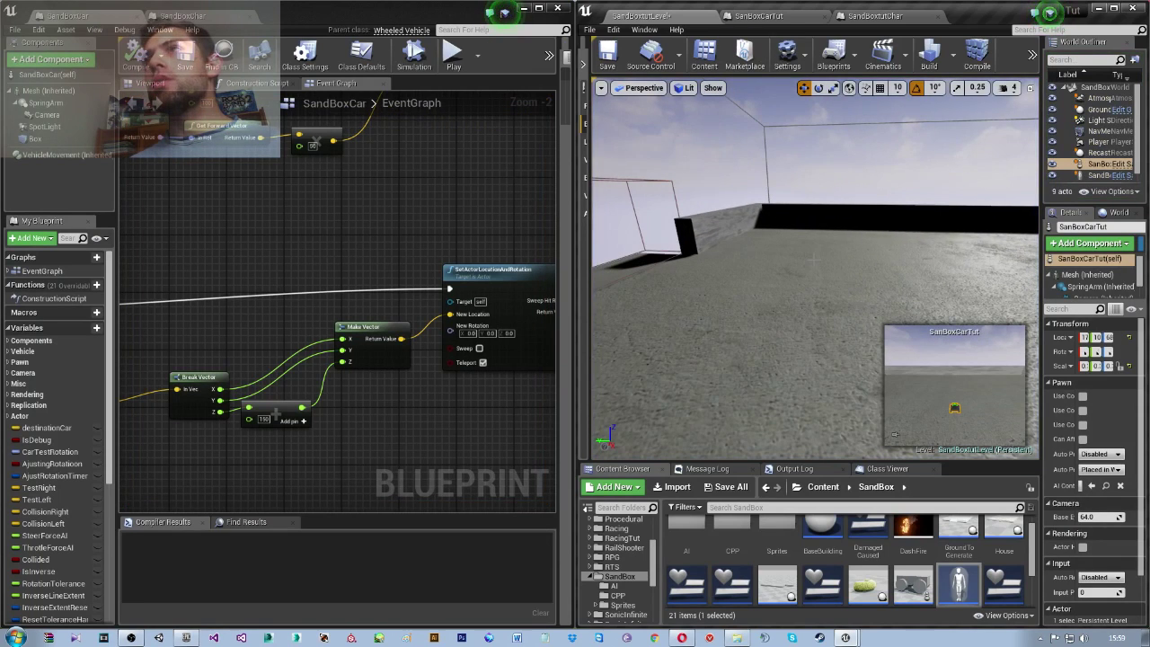
Browse the SandBoxtutChar event graph, zooming in on its NOT/AND logic nodes
{"action": "left_click", "coordinate": [873, 15]}
{"action": "right_click_drag", "start_coordinate": [926, 222], "coordinate": [853, 292]}
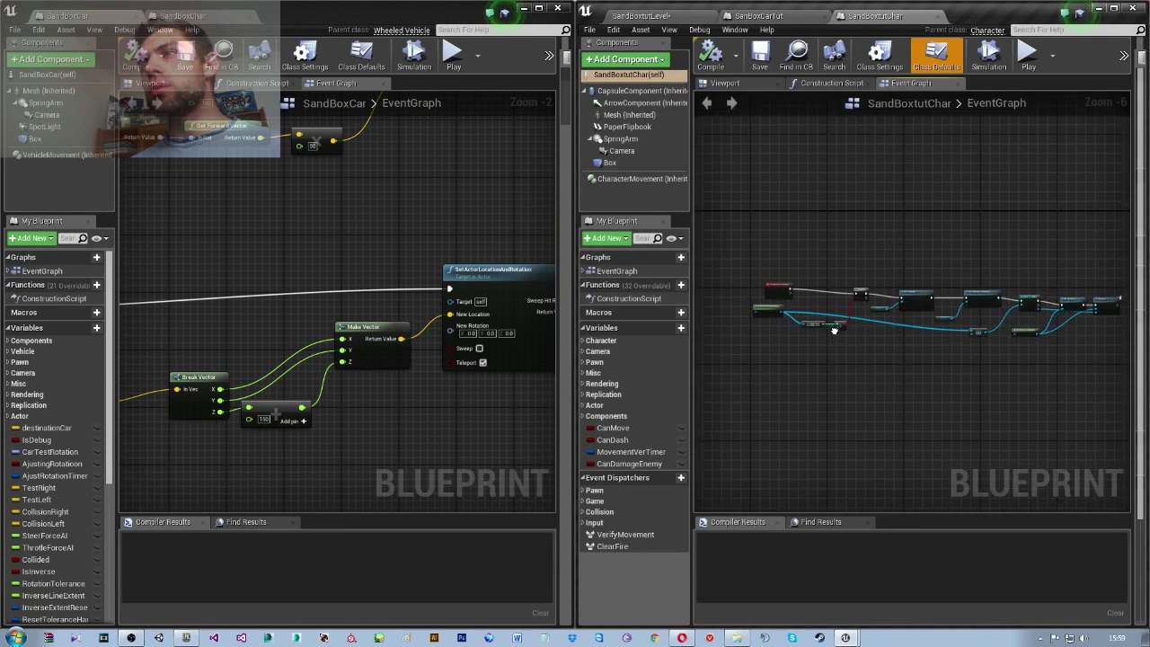
{"action": "right_click_drag", "start_coordinate": [918, 383], "coordinate": [1010, 302]}
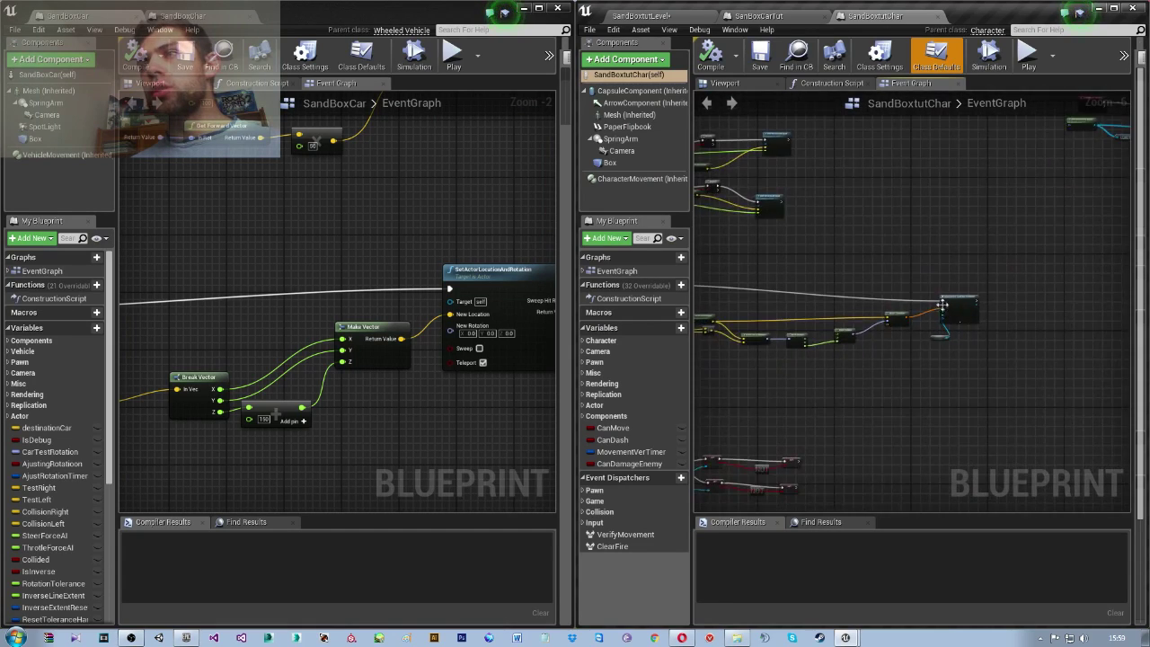
{"action": "scroll", "coordinate": [875, 370], "scroll_direction": "down", "scroll_amount": 2}
{"action": "scroll", "coordinate": [898, 267], "scroll_direction": "up", "scroll_amount": 3}
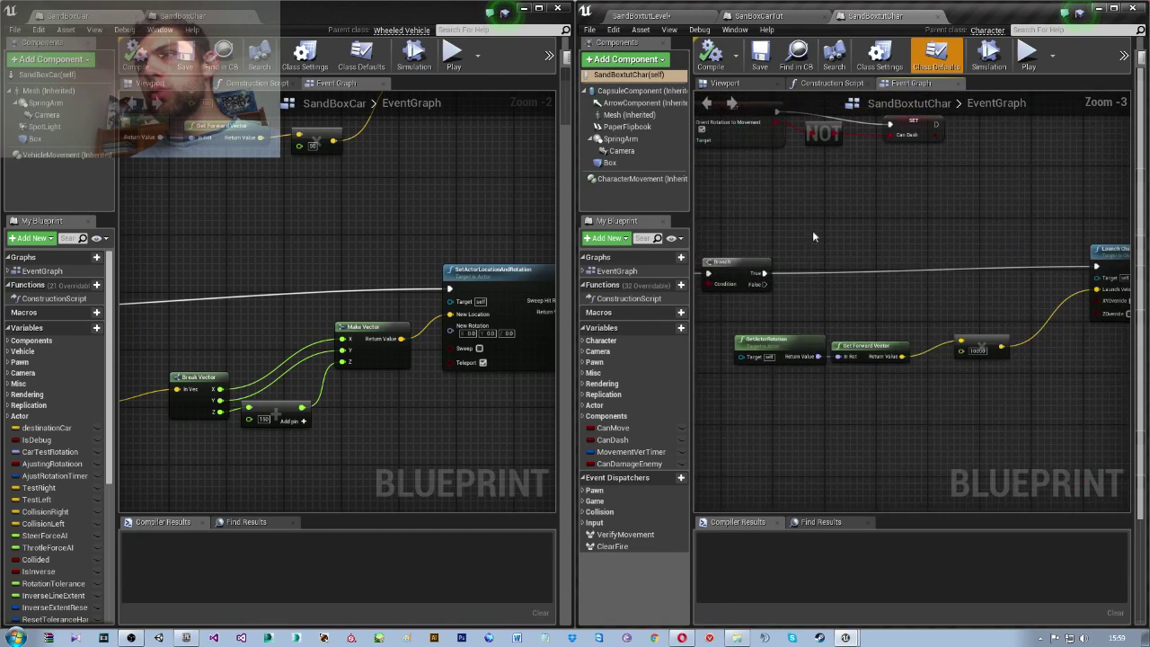
{"action": "mouse_move", "coordinate": [812, 230]}
{"action": "right_mouse_down"}
{"action": "mouse_move", "coordinate": [885, 323]}
{"action": "mouse_move", "coordinate": [860, 268]}
{"action": "mouse_move", "coordinate": [976, 305]}
{"action": "right_mouse_up"}
{"action": "scroll", "coordinate": [885, 324], "scroll_direction": "down", "scroll_amount": 2}
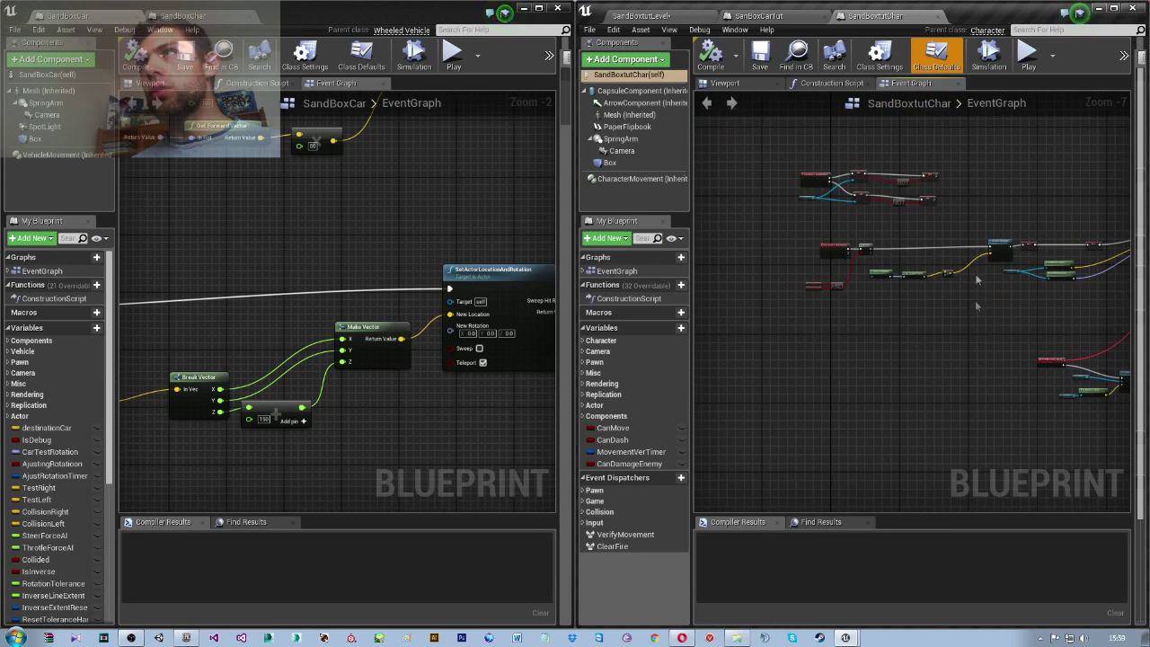
Return to SanBoxCarTut and frame the InputAction UseItem and ResetCarRotation events
{"action": "left_click", "coordinate": [771, 16]}
{"action": "right_click_drag", "start_coordinate": [767, 241], "coordinate": [958, 366]}
{"action": "scroll", "coordinate": [959, 366], "scroll_direction": "up", "scroll_amount": 1}
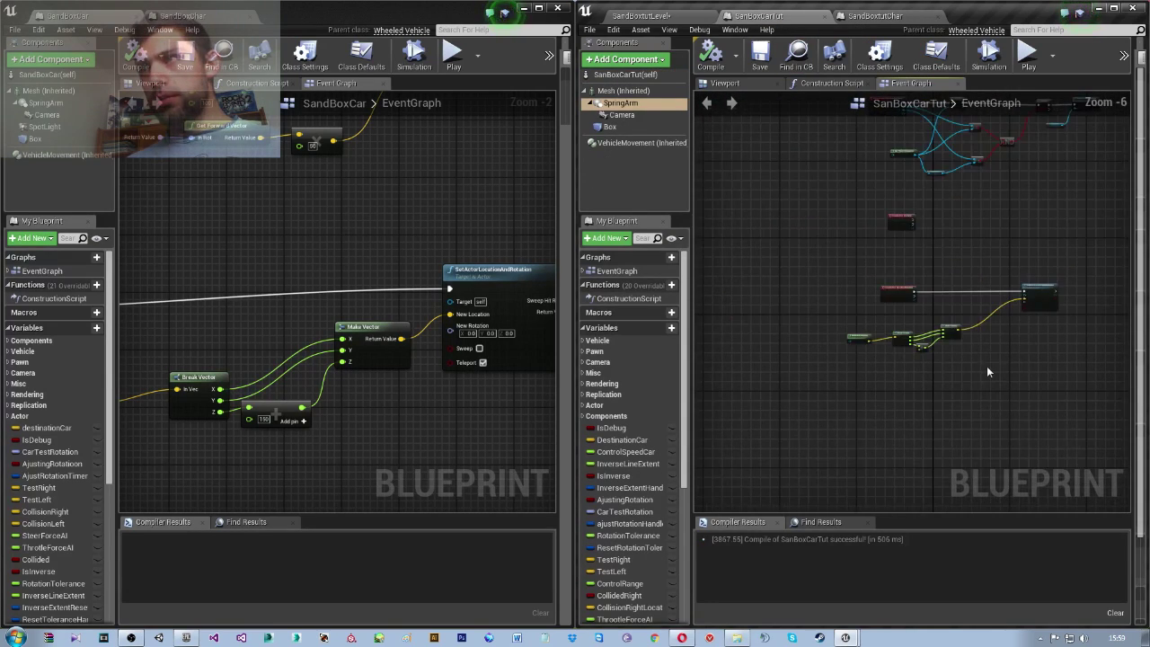
{"action": "scroll", "coordinate": [885, 363], "scroll_direction": "up", "scroll_amount": 3}
{"action": "right_click_drag", "start_coordinate": [892, 249], "coordinate": [886, 363]}
{"action": "scroll", "coordinate": [887, 363], "scroll_direction": "up", "scroll_amount": 2}
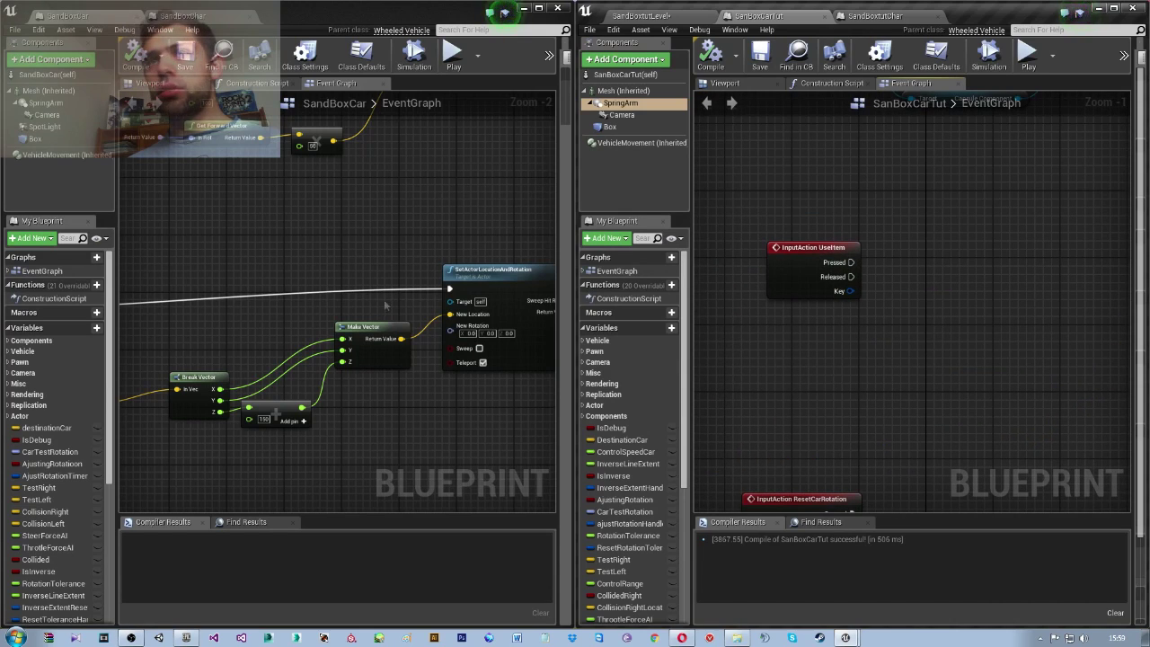
{"action": "scroll", "coordinate": [388, 356], "scroll_direction": "down", "scroll_amount": 4}
{"action": "right_click_drag", "start_coordinate": [388, 355], "coordinate": [475, 416]}
{"action": "scroll", "coordinate": [318, 377], "scroll_direction": "up", "scroll_amount": 5}
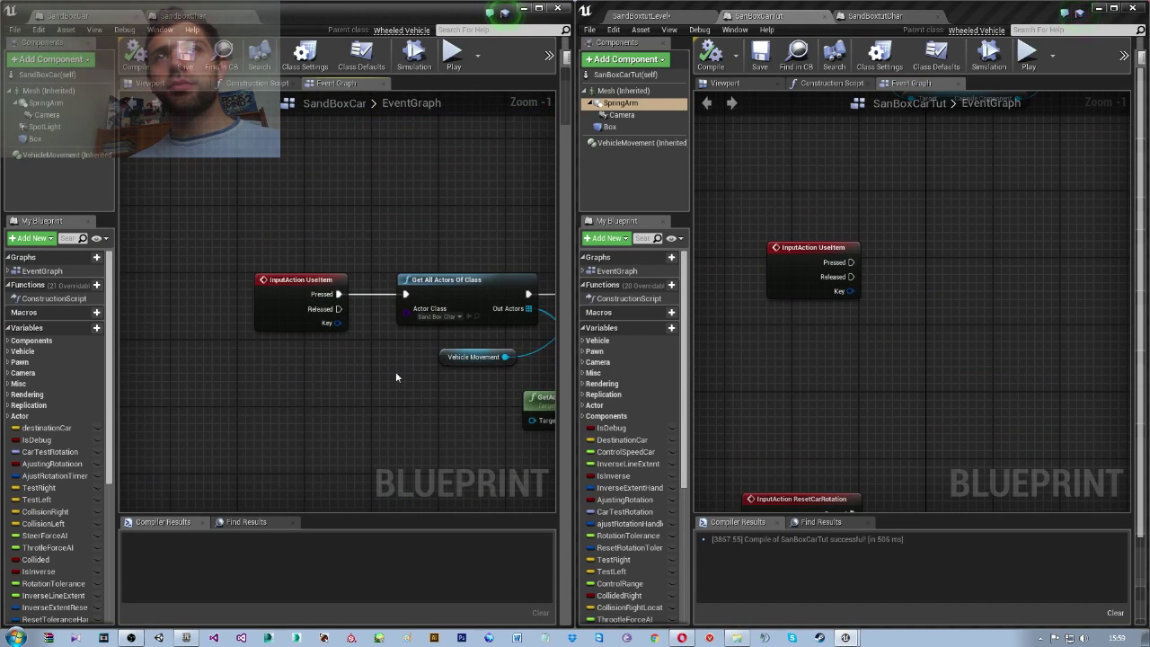
Add a Get All Actors Of Class node wired to UseItem's Pressed output and align it
{"action": "right_click_drag", "start_coordinate": [395, 378], "coordinate": [380, 365]}
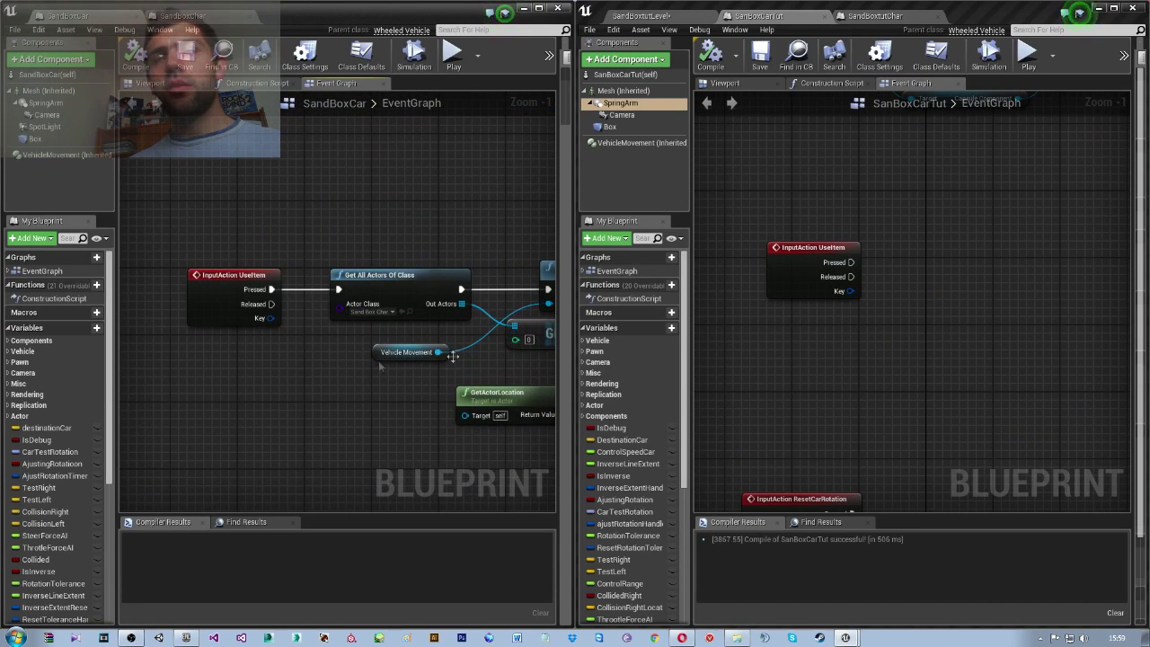
{"action": "right_click", "coordinate": [902, 316]}
{"action": "type", "text": "gte"}
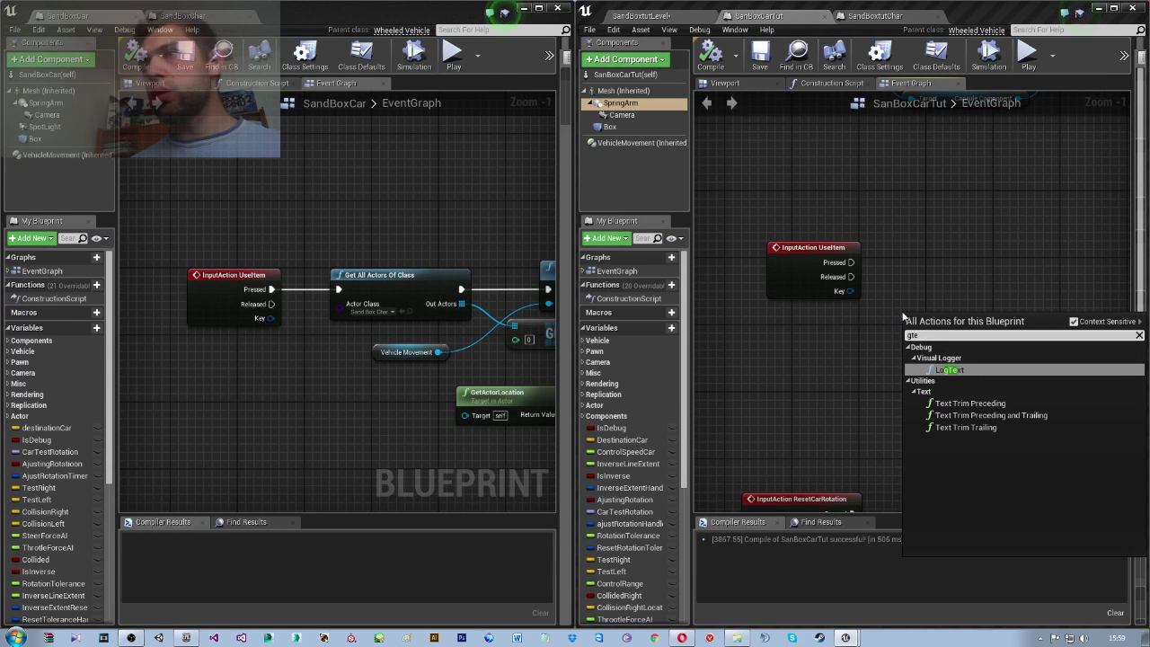
{"action": "key", "text": "BackSpace"}
{"action": "key", "text": "BackSpace"}
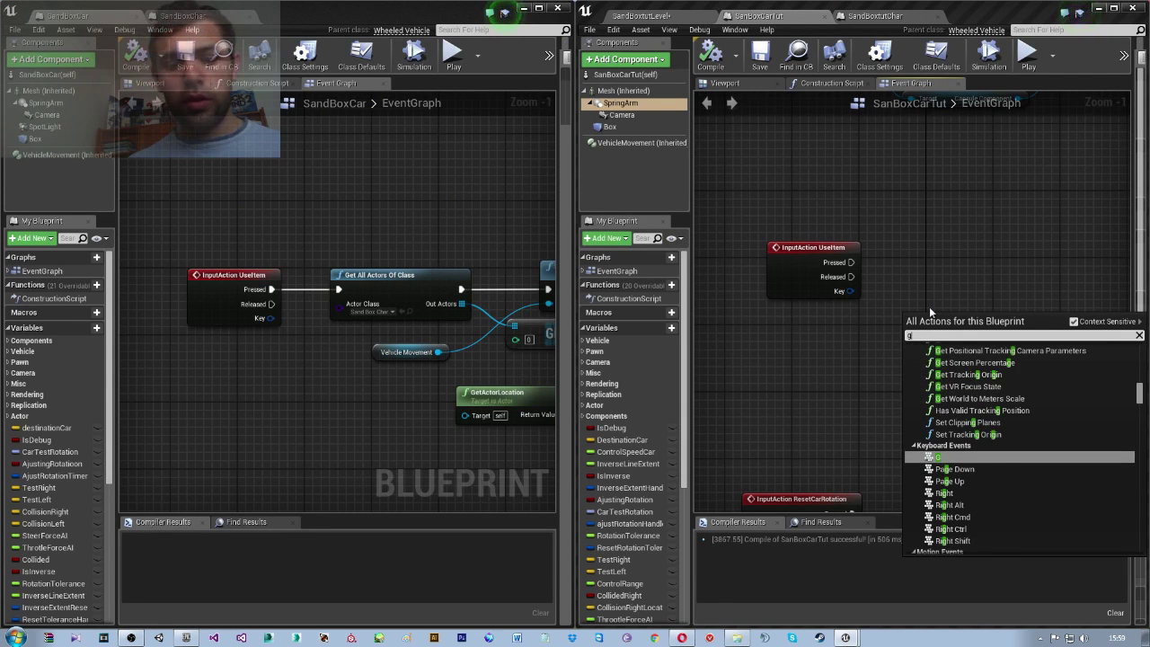
{"action": "type", "text": "et"}
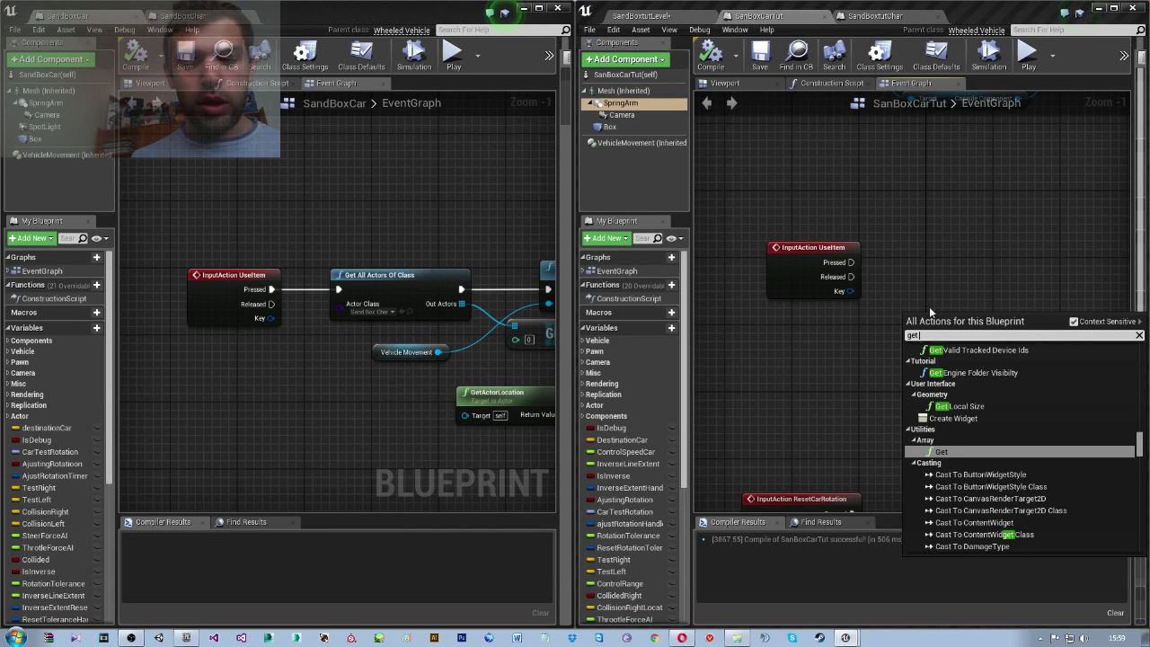
{"action": "type", "text": "all actors o"}
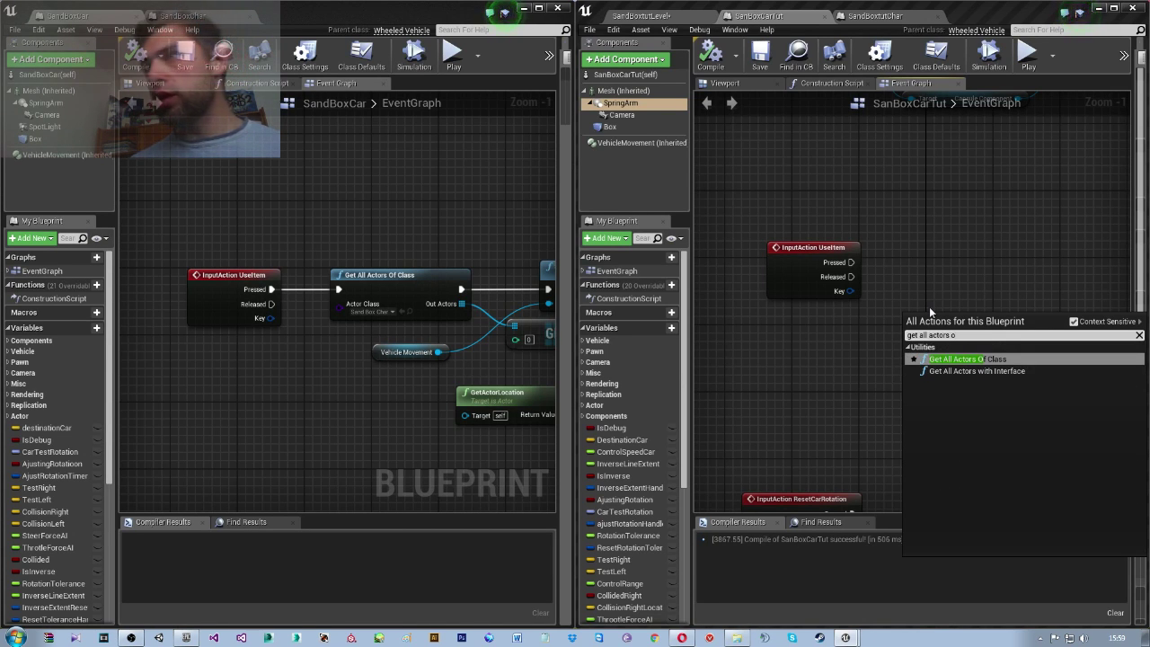
{"action": "key", "text": "Return"}
{"action": "left_click_drag", "start_coordinate": [980, 351], "coordinate": [971, 309]}
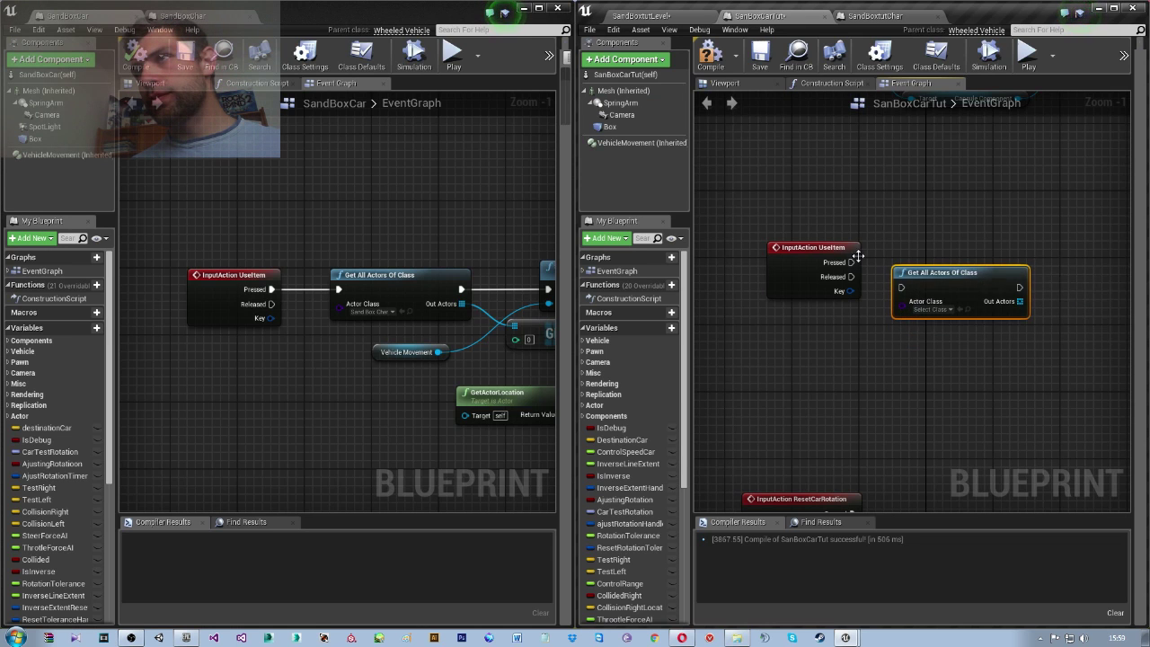
{"action": "left_click_drag", "start_coordinate": [851, 262], "coordinate": [902, 289]}
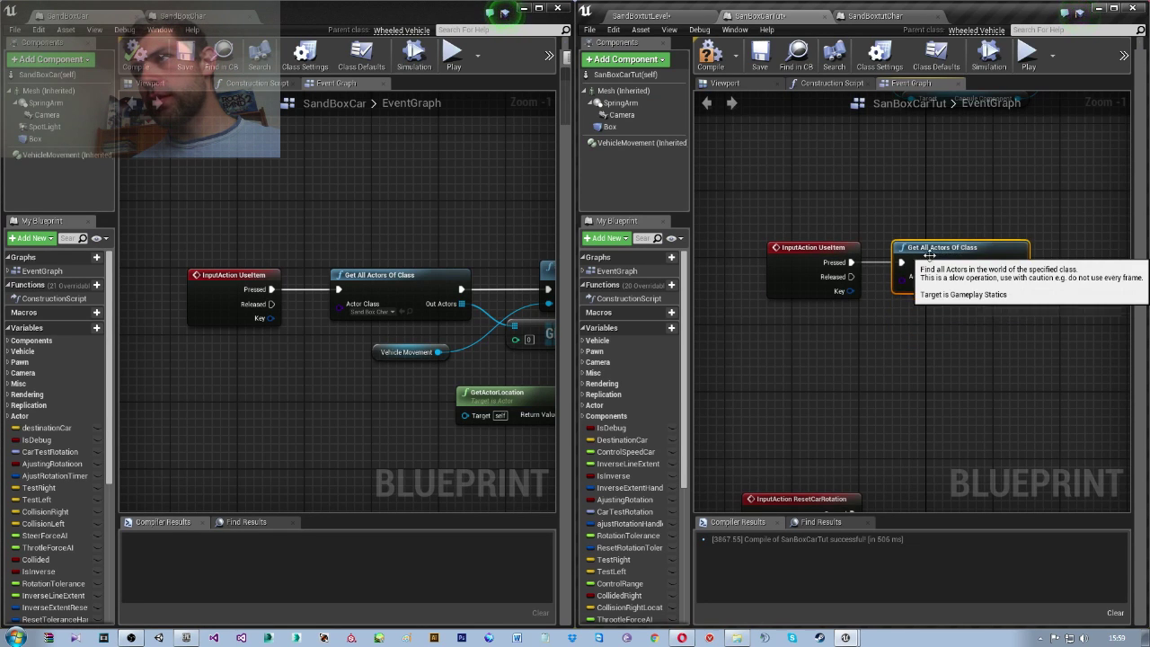
{"action": "key", "text": "q"}
{"action": "right_click_drag", "start_coordinate": [918, 316], "coordinate": [879, 321]}
Set the node's Actor Class to Sand Boxtut Char
{"action": "left_click", "coordinate": [891, 289]}
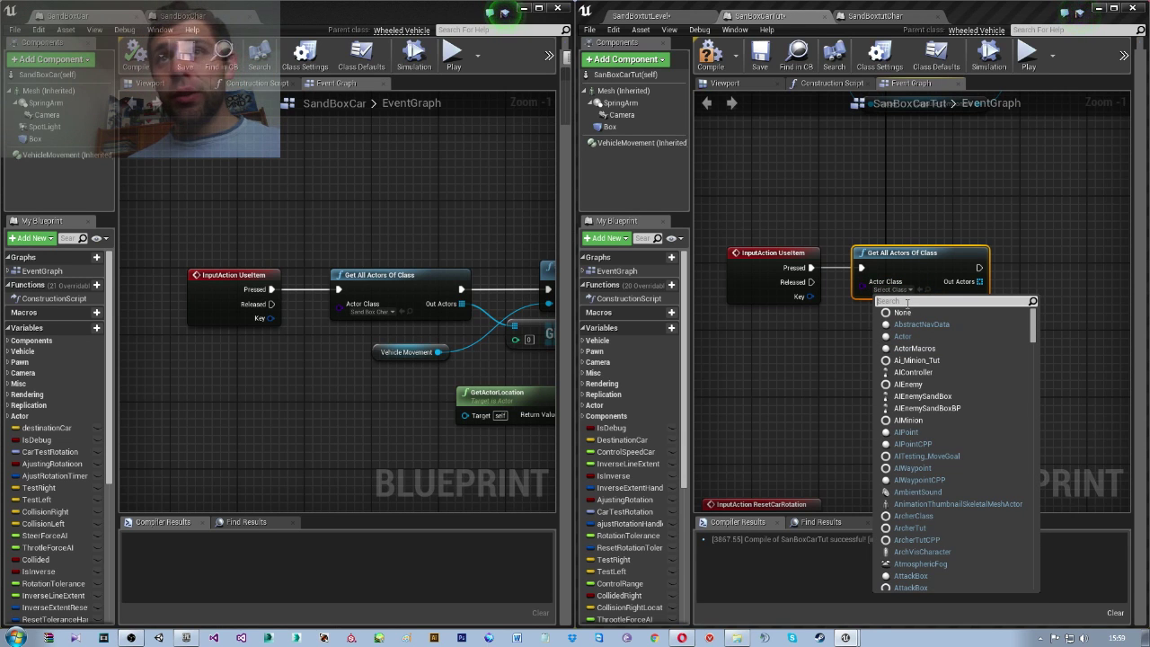
{"action": "type", "text": "sand box"}
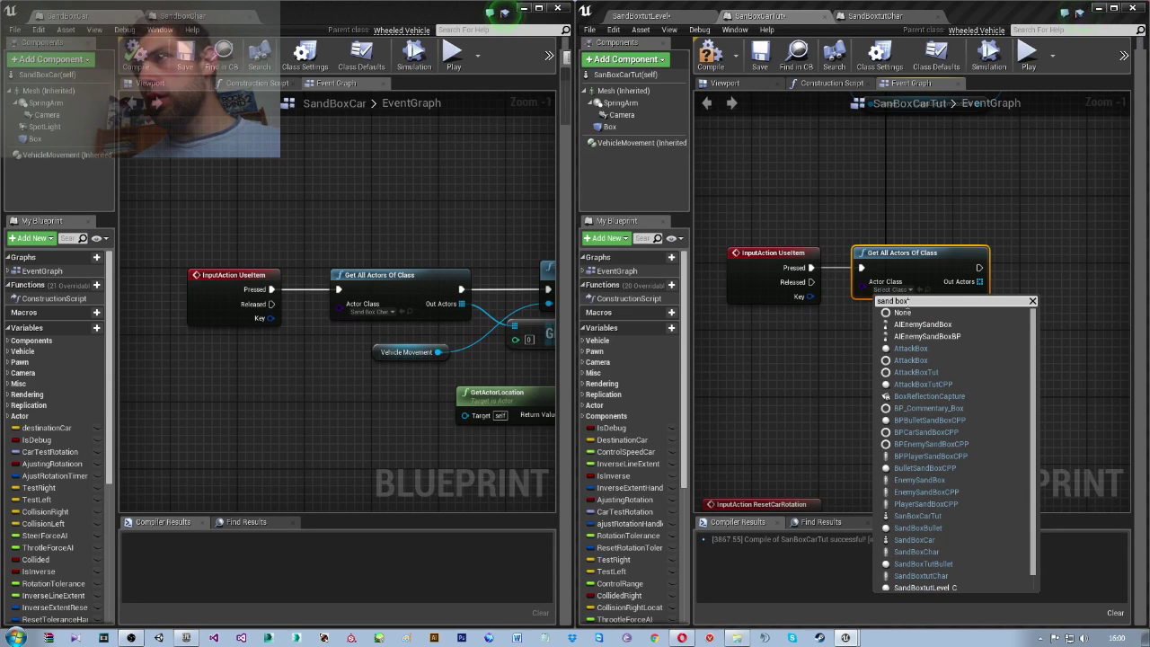
{"action": "type", "text": "char"}
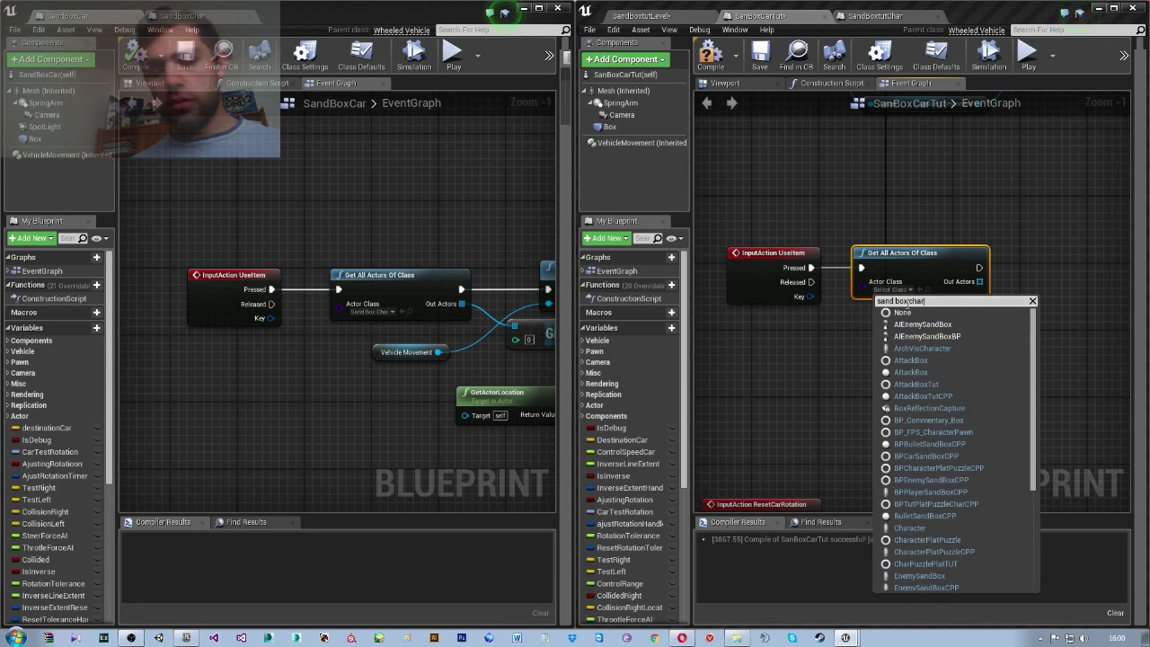
{"action": "type", "text": " tu"}
{"action": "key", "text": "BackSpace"}
{"action": "key", "text": "BackSpace"}
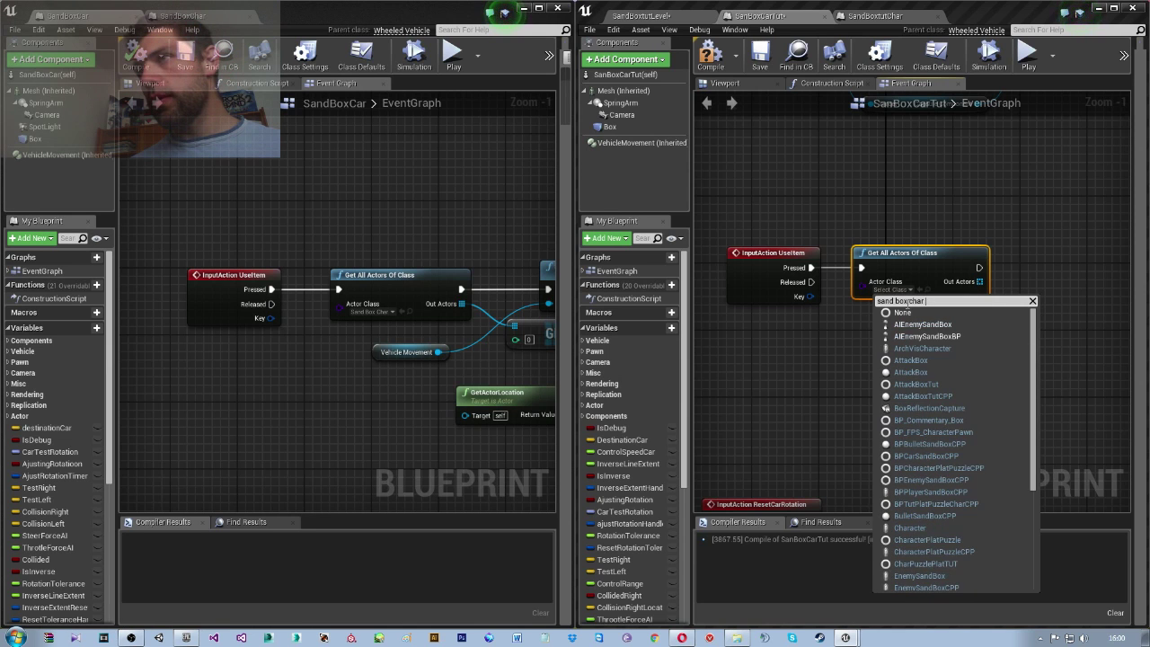
{"action": "key", "text": "BackSpace"}
{"action": "key", "text": "BackSpace"}
{"action": "key", "text": "BackSpace"}
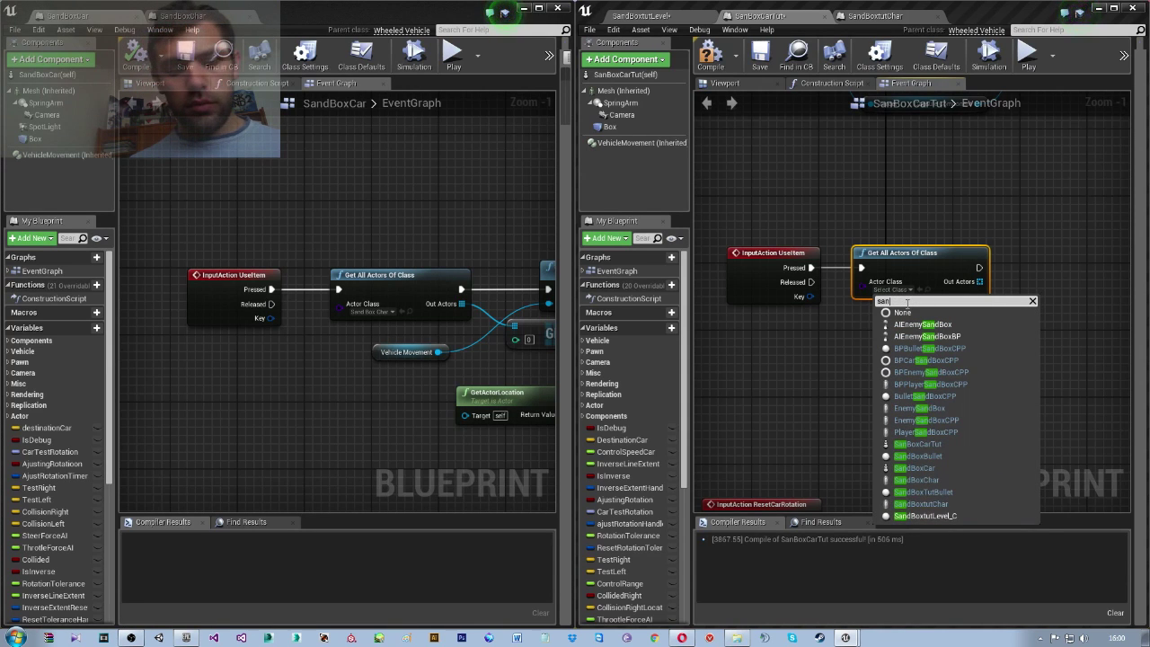
{"action": "type", "text": "d"}
{"action": "type", "text": "v"}
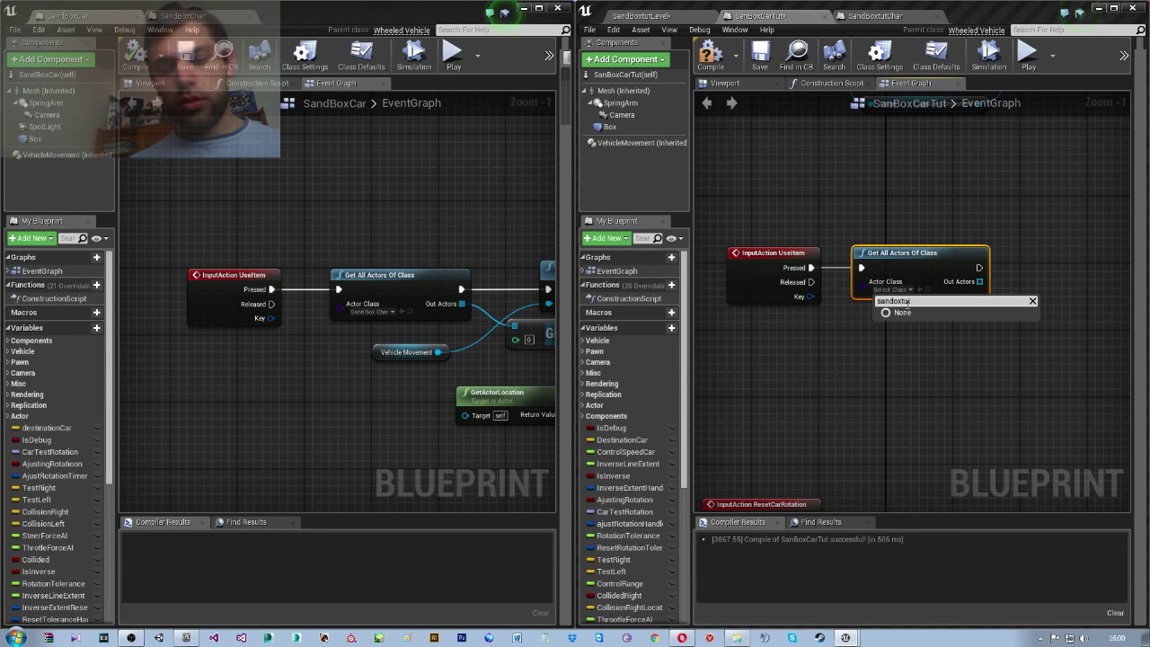
{"action": "type", "text": "t"}
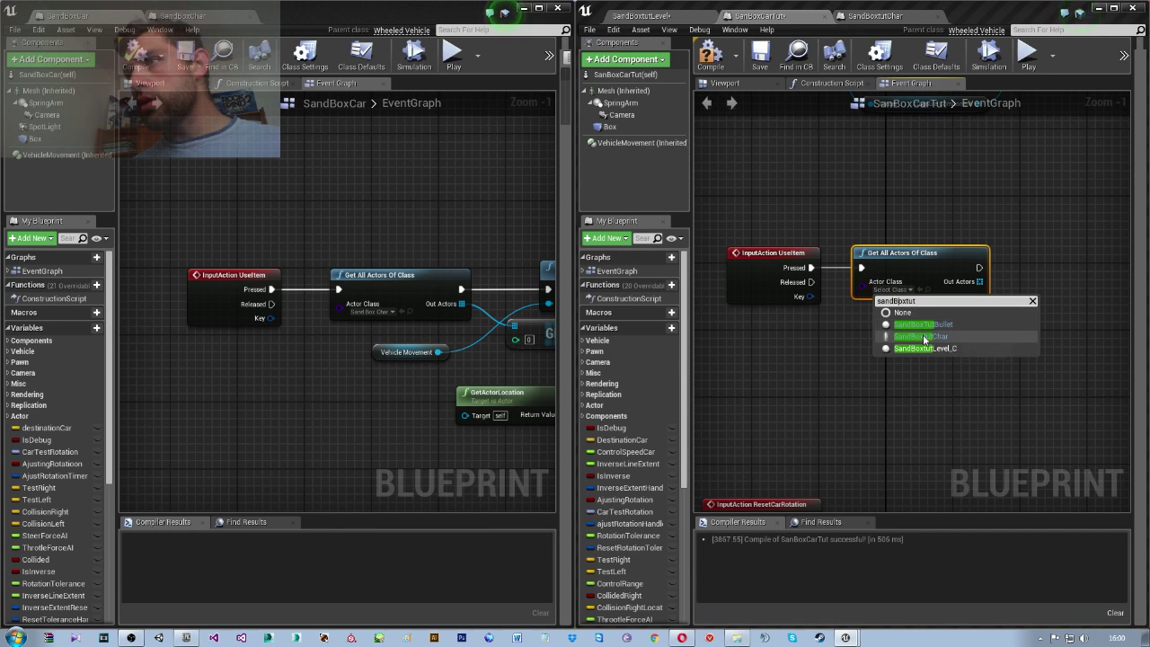
{"action": "left_click", "coordinate": [923, 336]}
Add a Vehicle Movement reference with a Stop Movement Immediately node acting on it
{"action": "right_click_drag", "start_coordinate": [959, 314], "coordinate": [858, 359]}
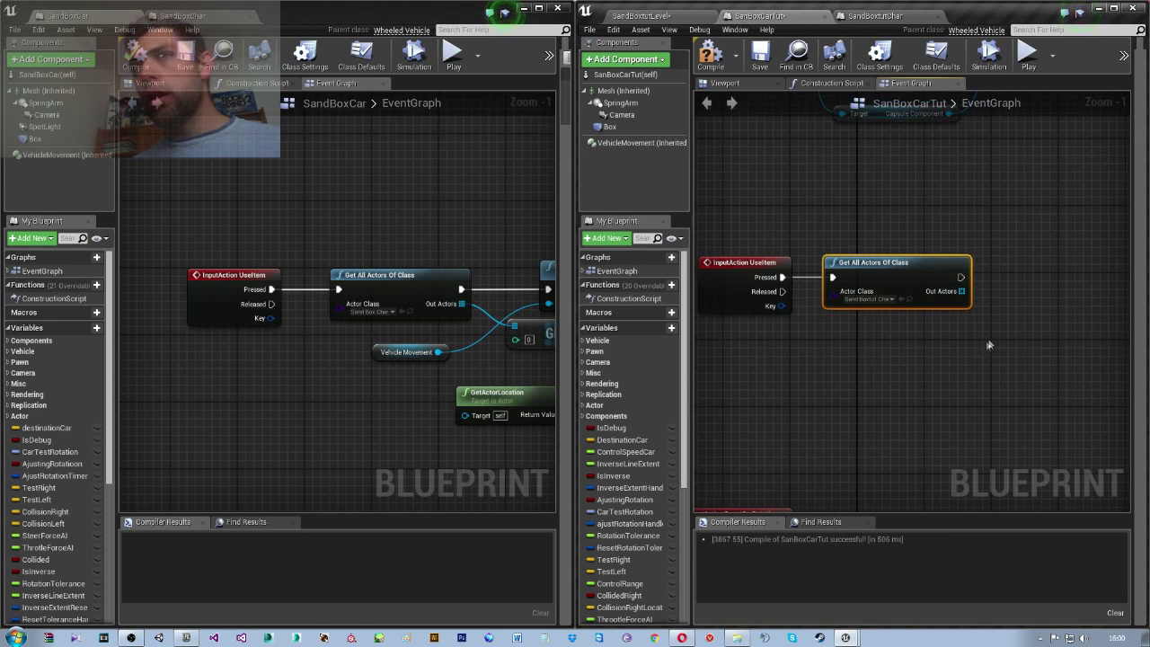
{"action": "mouse_move", "coordinate": [454, 381]}
{"action": "right_mouse_down"}
{"action": "mouse_move", "coordinate": [438, 377]}
{"action": "mouse_move", "coordinate": [536, 401]}
{"action": "right_mouse_up"}
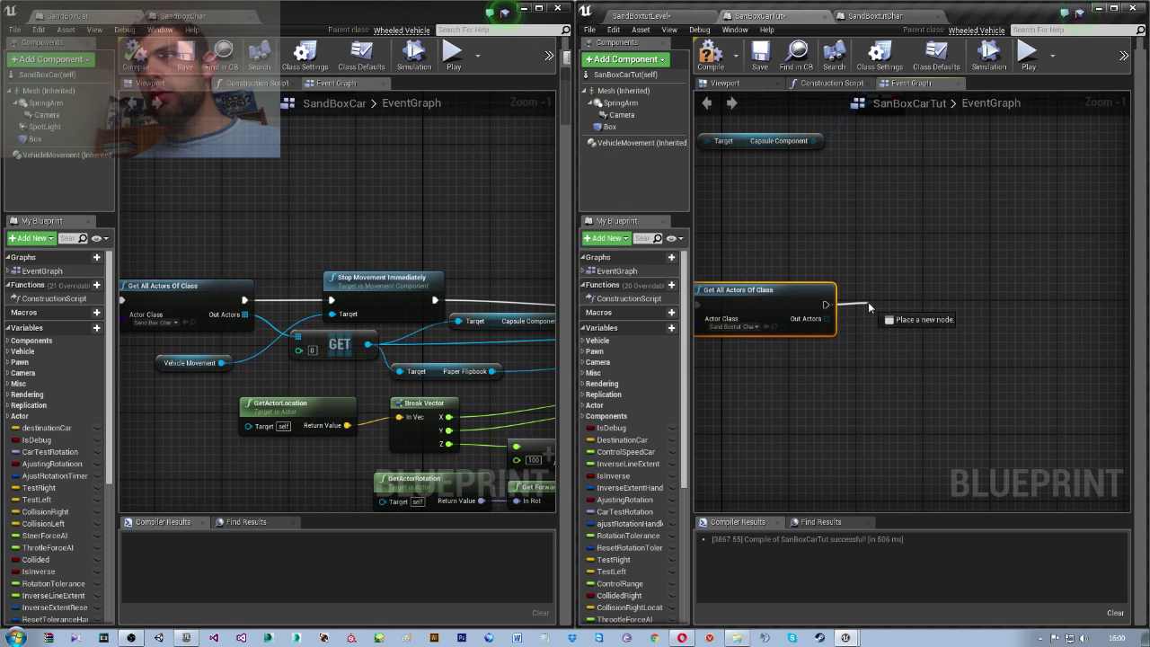
{"action": "mouse_move", "coordinate": [640, 143]}
{"action": "left_mouse_down"}
{"action": "mouse_move", "coordinate": [878, 359]}
{"action": "mouse_move", "coordinate": [835, 382]}
{"action": "mouse_move", "coordinate": [920, 322]}
{"action": "left_mouse_up"}
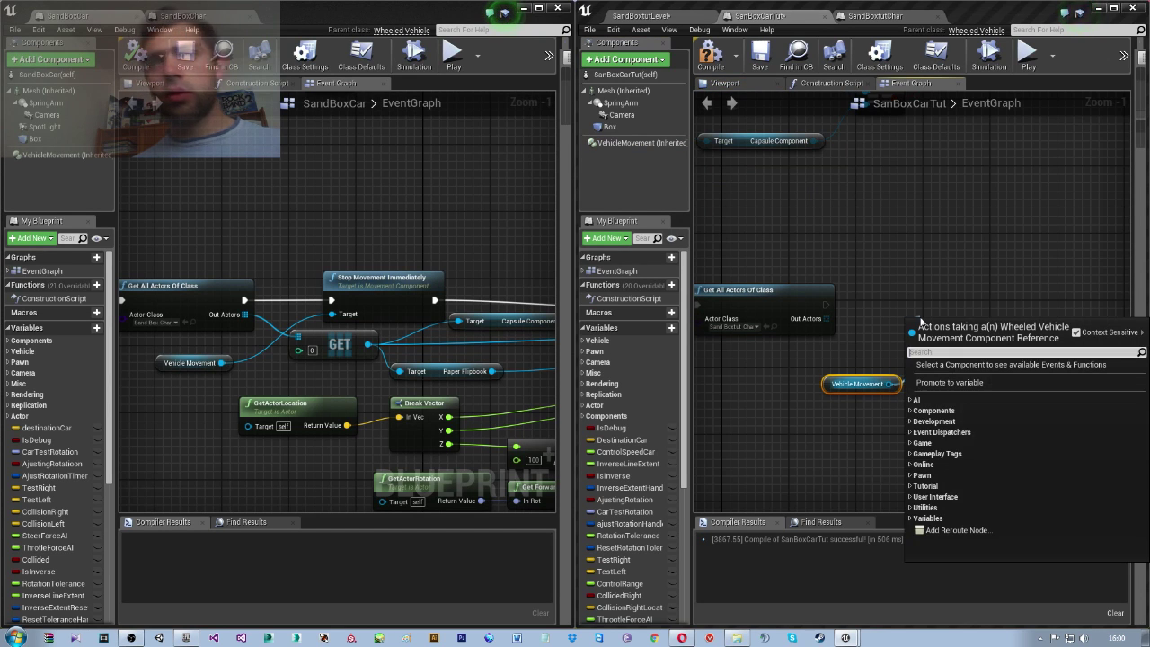
{"action": "type", "text": "stop movem"}
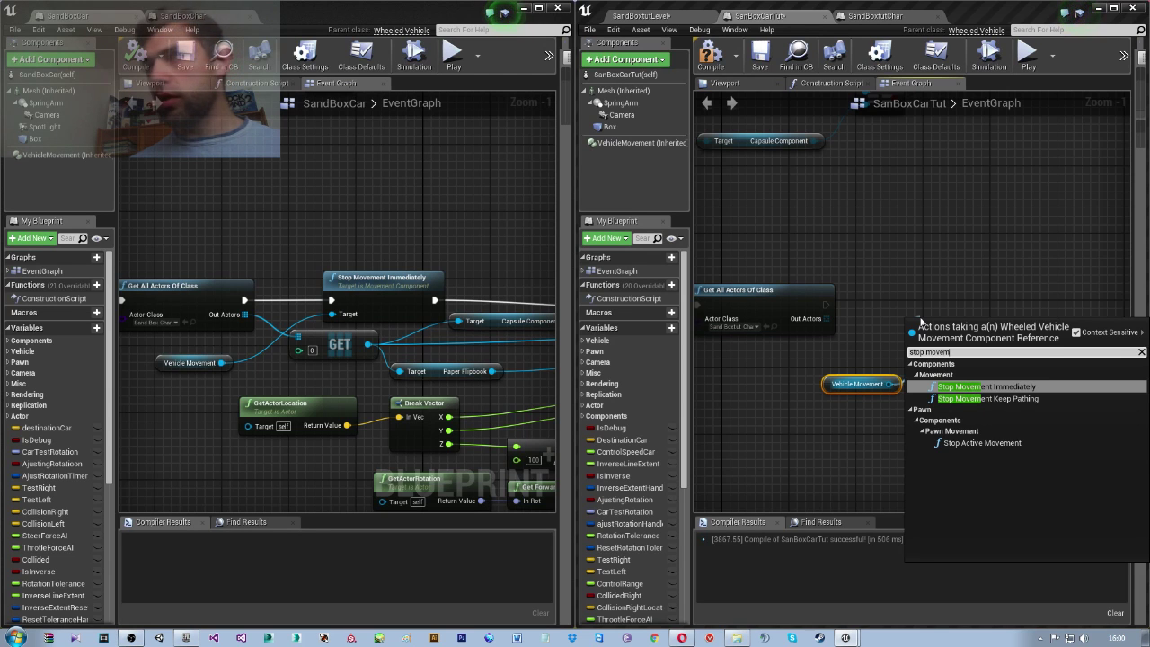
{"action": "key", "text": "Return"}
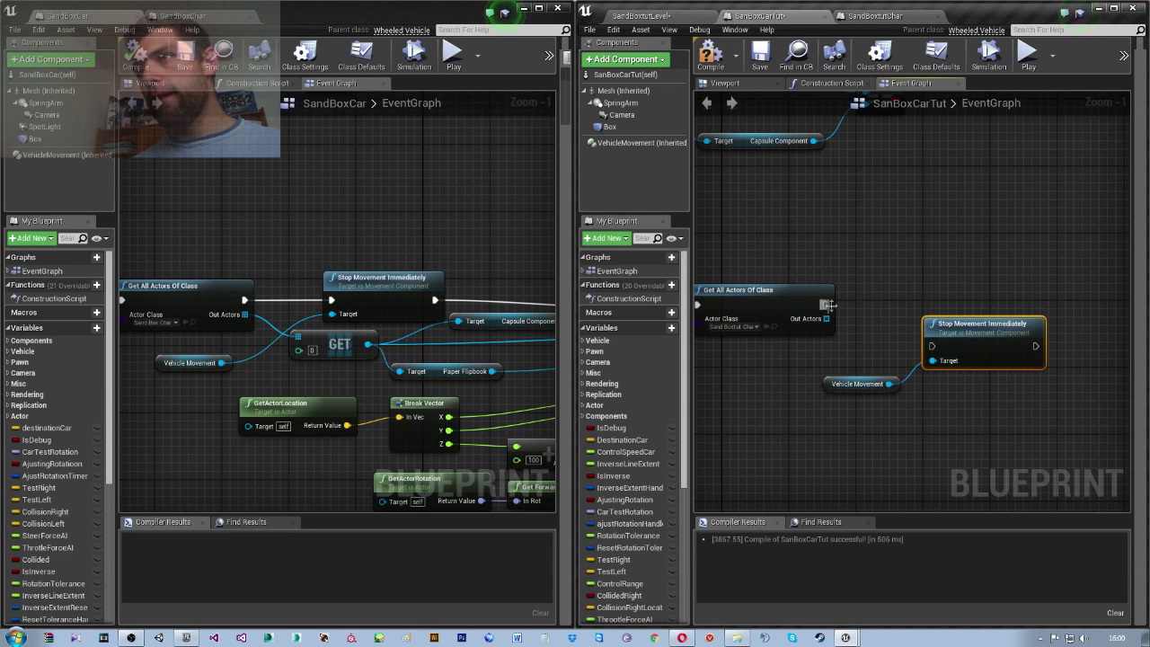
{"action": "mouse_move", "coordinate": [826, 318]}
{"action": "left_mouse_down"}
{"action": "mouse_move", "coordinate": [931, 360]}
{"action": "mouse_move", "coordinate": [950, 295]}
{"action": "left_mouse_up"}
Add a GET node reading item 0 of the Out Actors array
{"action": "left_click_drag", "start_coordinate": [825, 318], "coordinate": [934, 377]}
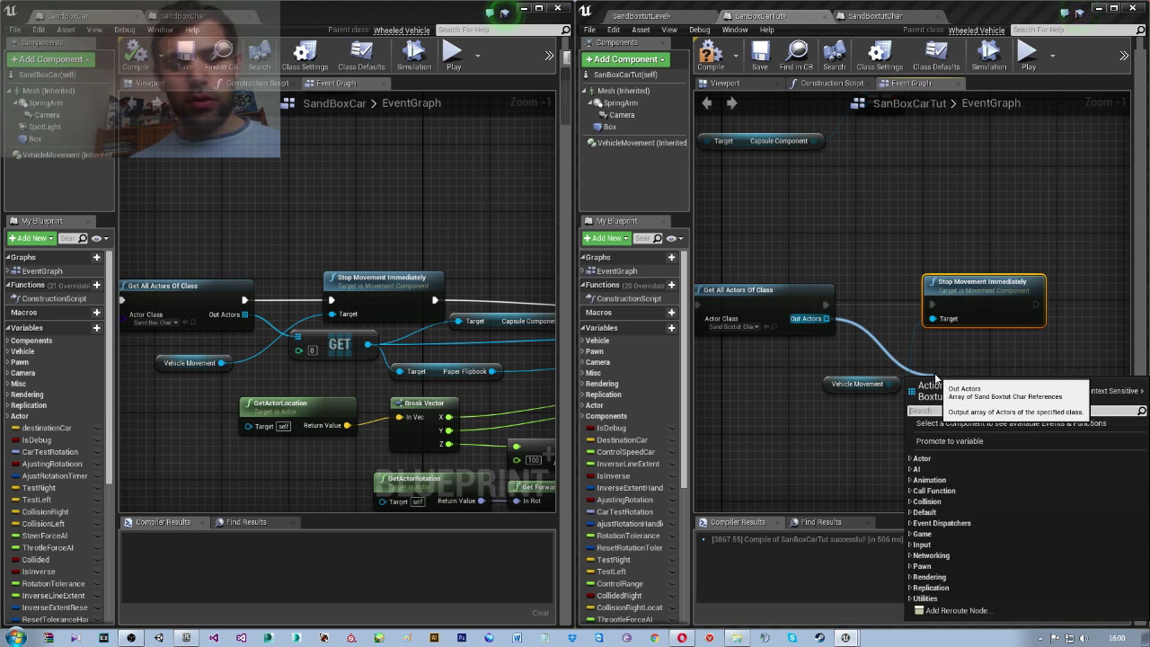
{"action": "type", "text": "get"}
{"action": "key", "text": "Return"}
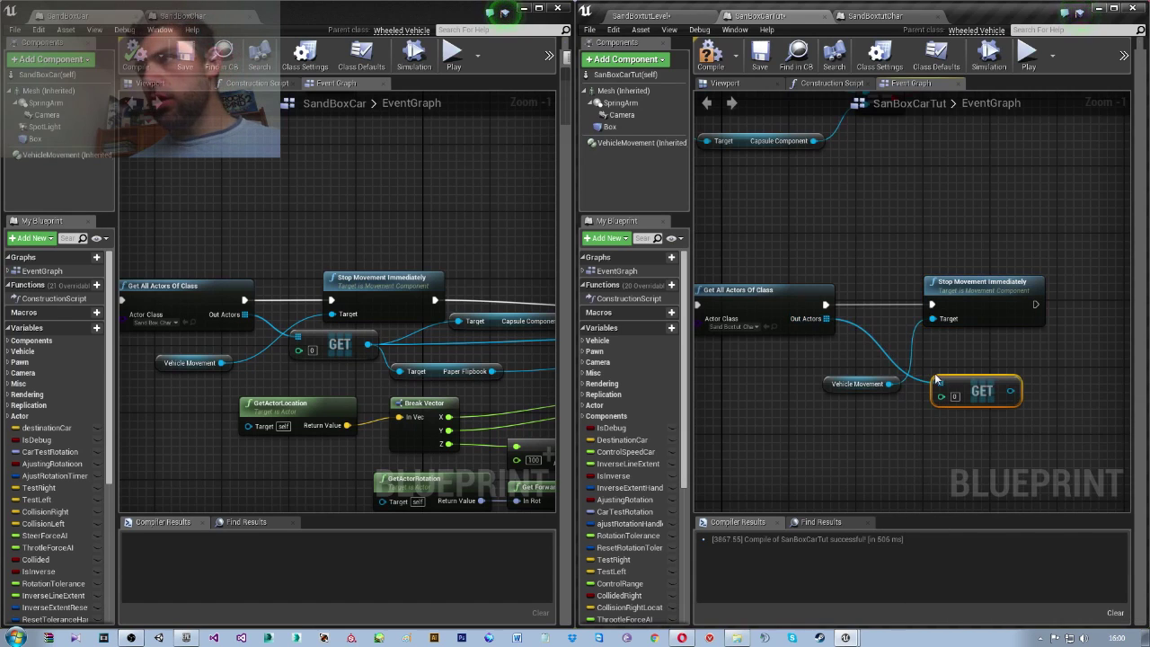
{"action": "right_click_drag", "start_coordinate": [994, 418], "coordinate": [792, 431]}
{"action": "right_click_drag", "start_coordinate": [528, 406], "coordinate": [311, 402]}
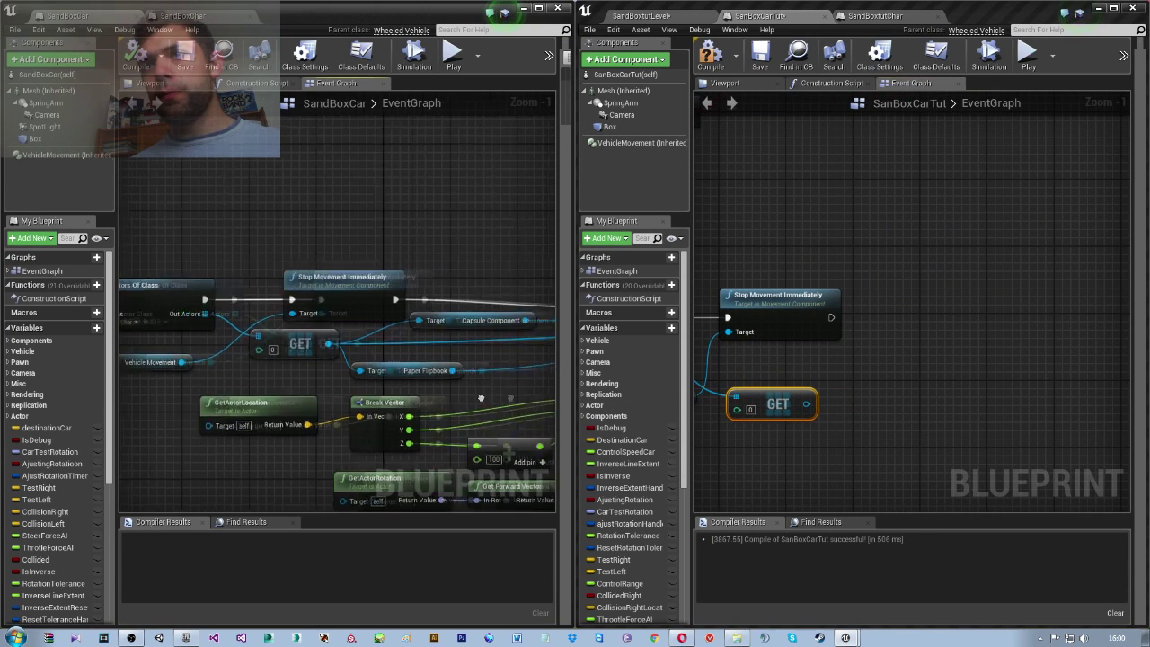
{"action": "left_click_drag", "start_coordinate": [807, 403], "coordinate": [890, 367]}
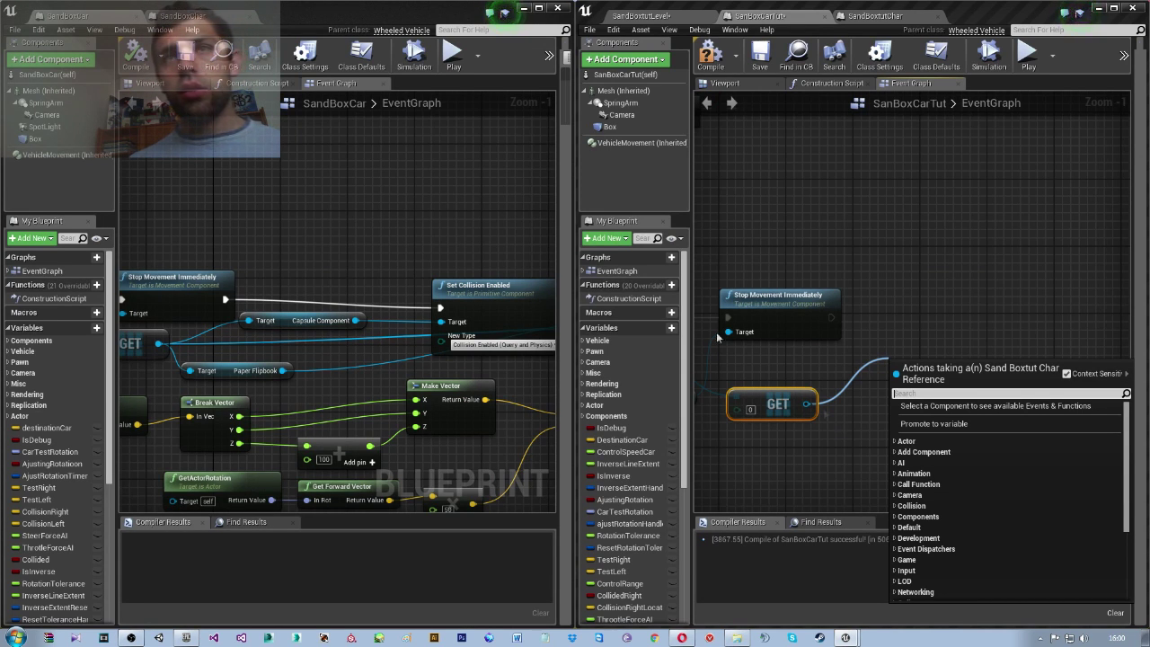
{"action": "mouse_move", "coordinate": [361, 323]}
{"action": "right_mouse_down"}
{"action": "mouse_move", "coordinate": [509, 310]}
{"action": "mouse_move", "coordinate": [528, 343]}
{"action": "right_mouse_up"}
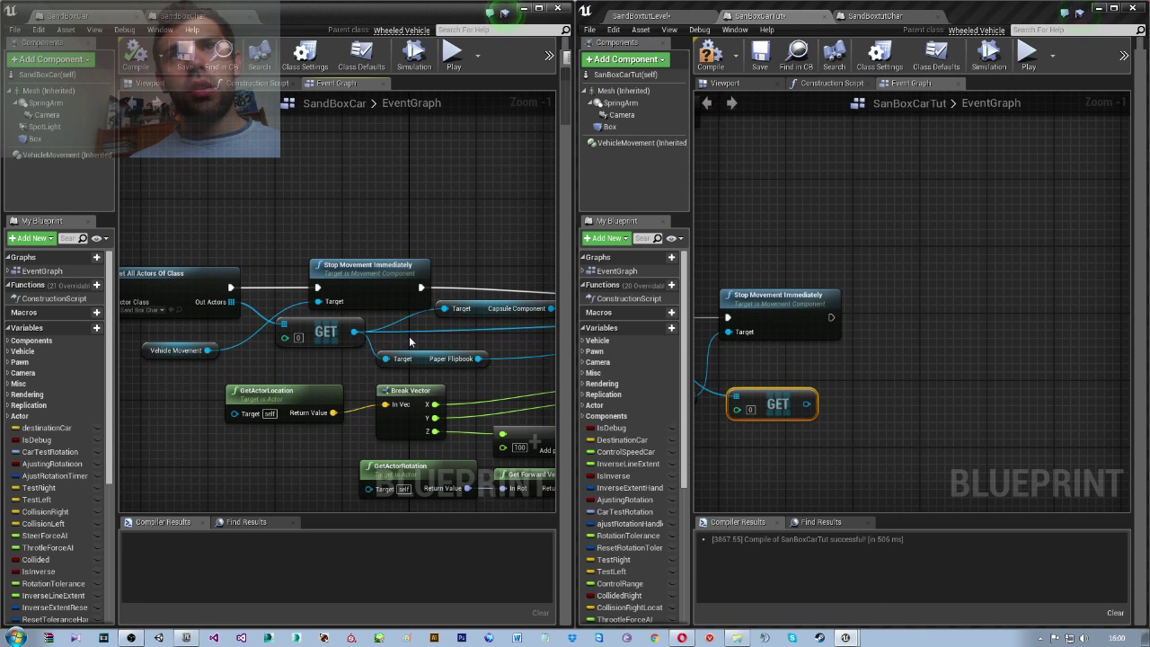
Add a Capsule Component getter from the GET node's found actor
{"action": "right_click_drag", "start_coordinate": [408, 339], "coordinate": [353, 339]}
{"action": "left_click_drag", "start_coordinate": [804, 405], "coordinate": [894, 378]}
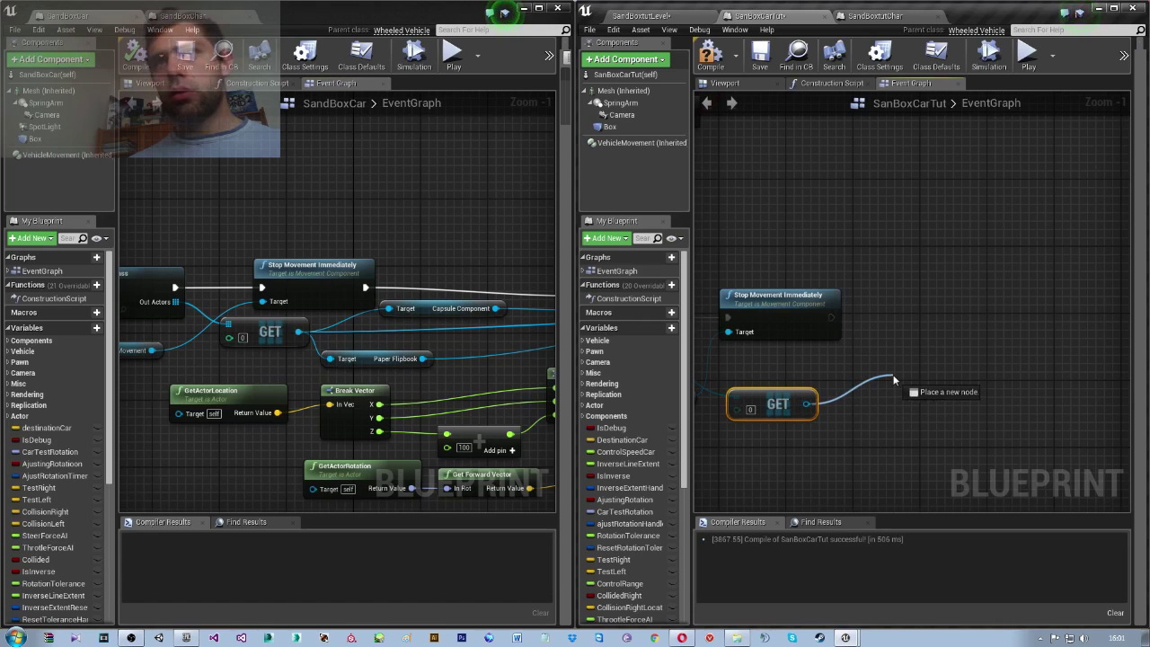
{"action": "type", "text": "get acp"}
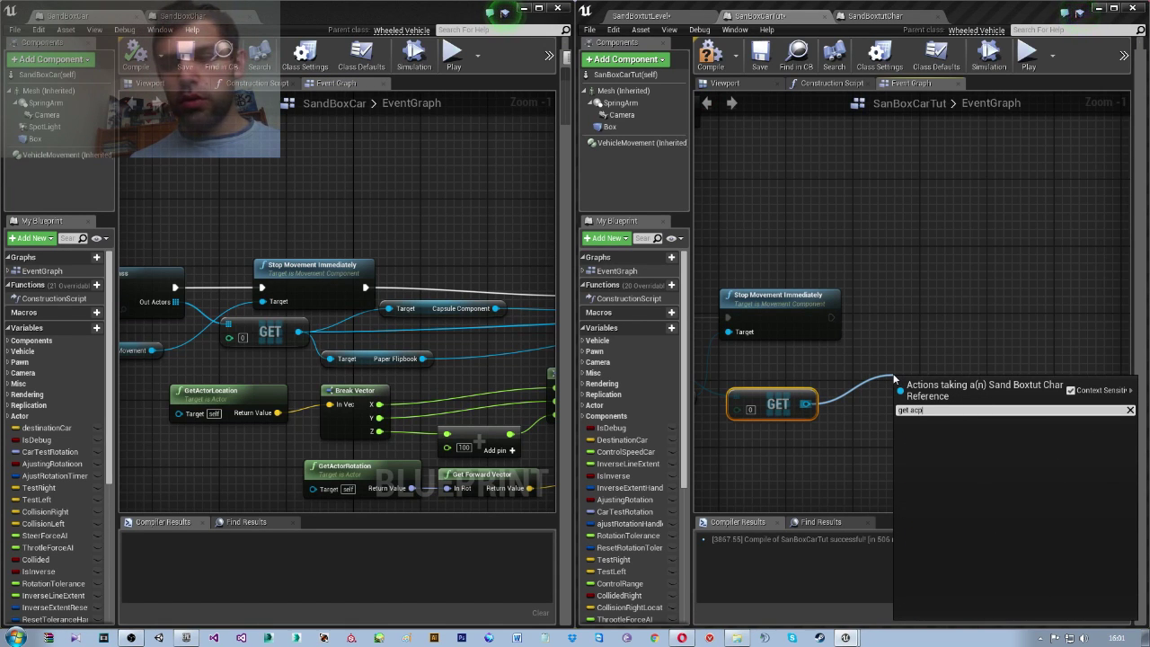
{"action": "key", "text": "BackSpace"}
{"action": "key", "text": "BackSpace"}
{"action": "key", "text": "BackSpace"}
{"action": "type", "text": "c"}
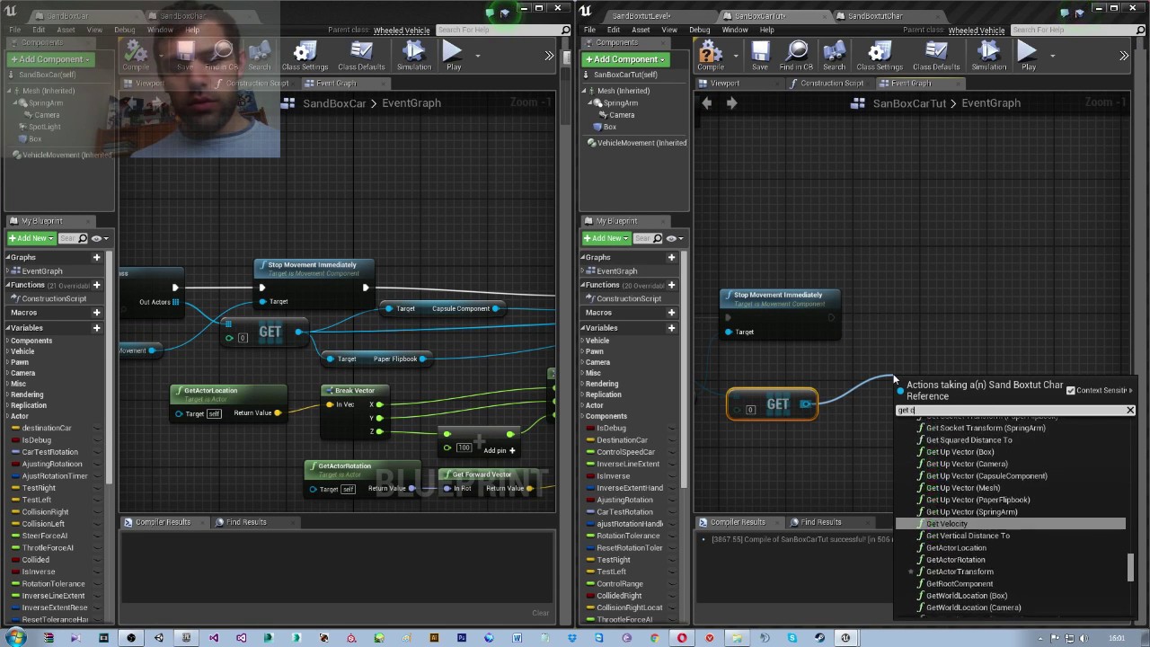
{"action": "type", "text": "apsule compo"}
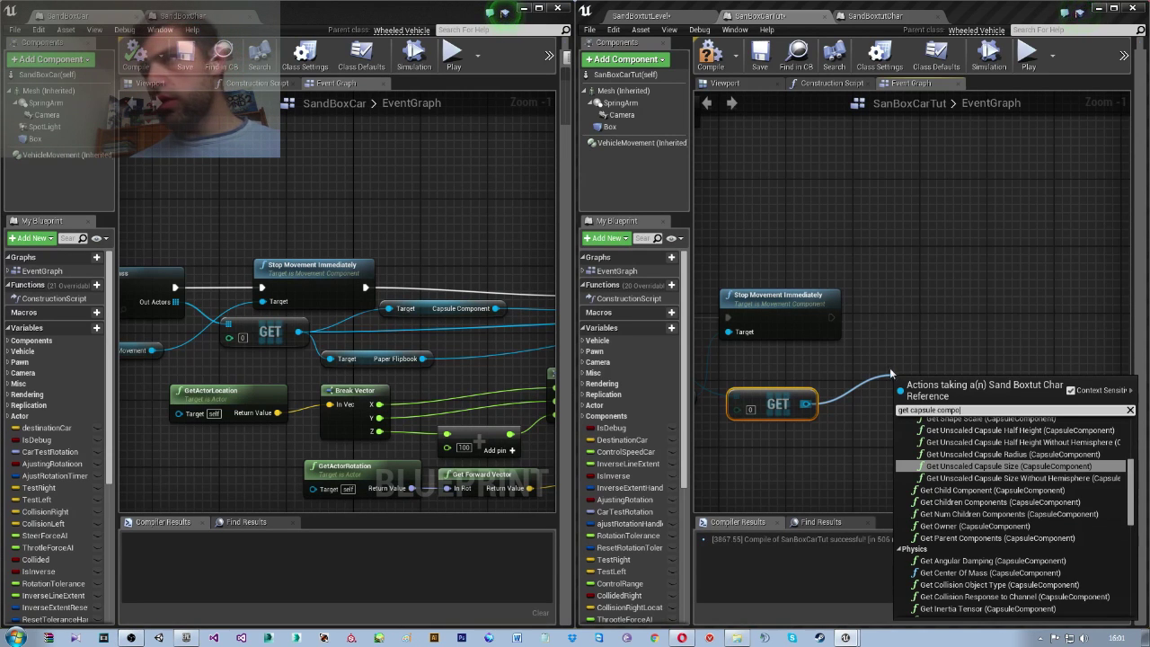
{"action": "scroll", "coordinate": [988, 539], "scroll_direction": "down", "scroll_amount": 5}
{"action": "scroll", "coordinate": [988, 539], "scroll_direction": "down", "scroll_amount": 5}
{"action": "scroll", "coordinate": [988, 539], "scroll_direction": "down", "scroll_amount": 5}
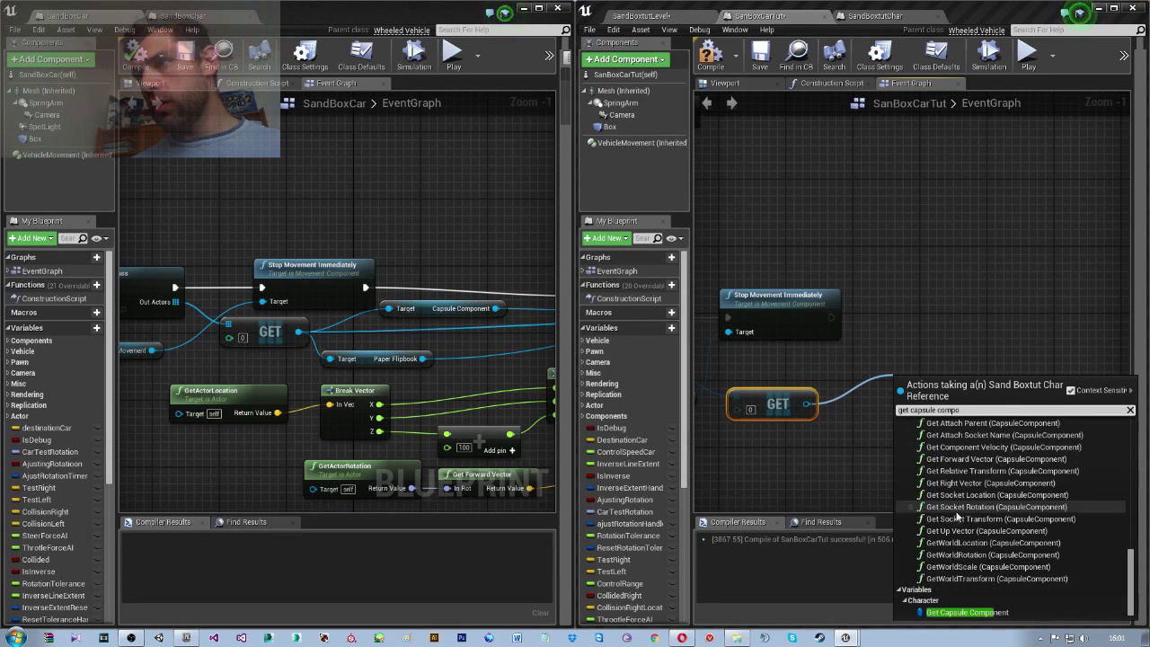
{"action": "left_click", "coordinate": [970, 611]}
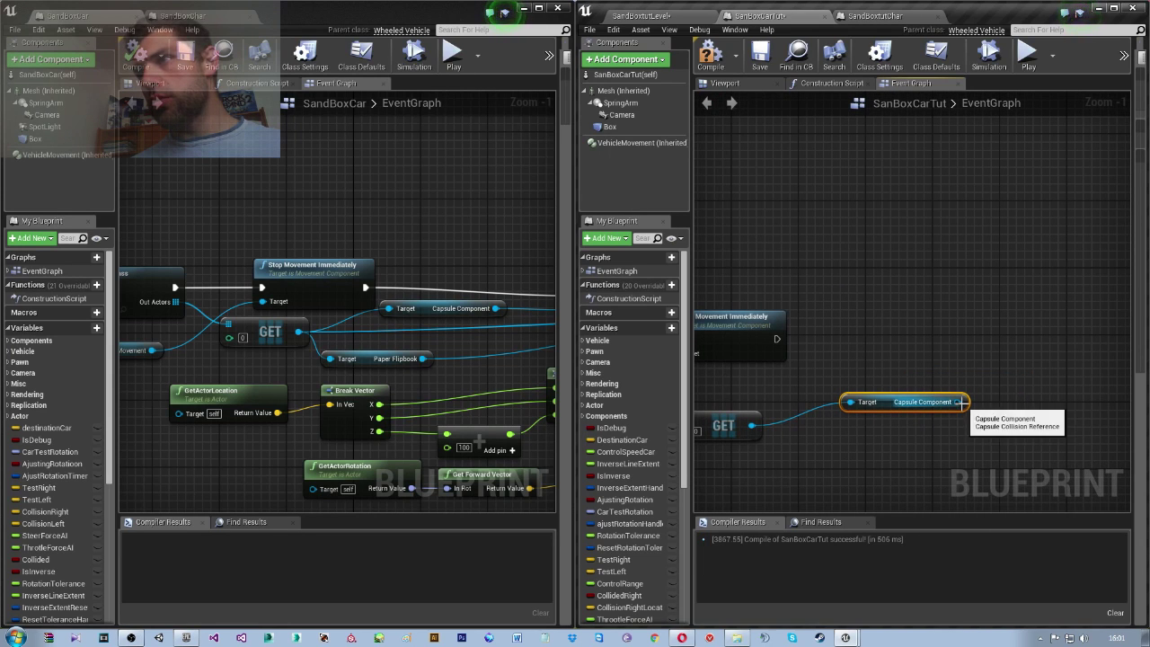
Add Set Collision Enabled (Query and Physics) on the capsule, run after Stop Movement Immediately
{"action": "left_click_drag", "start_coordinate": [959, 401], "coordinate": [1013, 362]}
{"action": "type", "text": "ste en"}
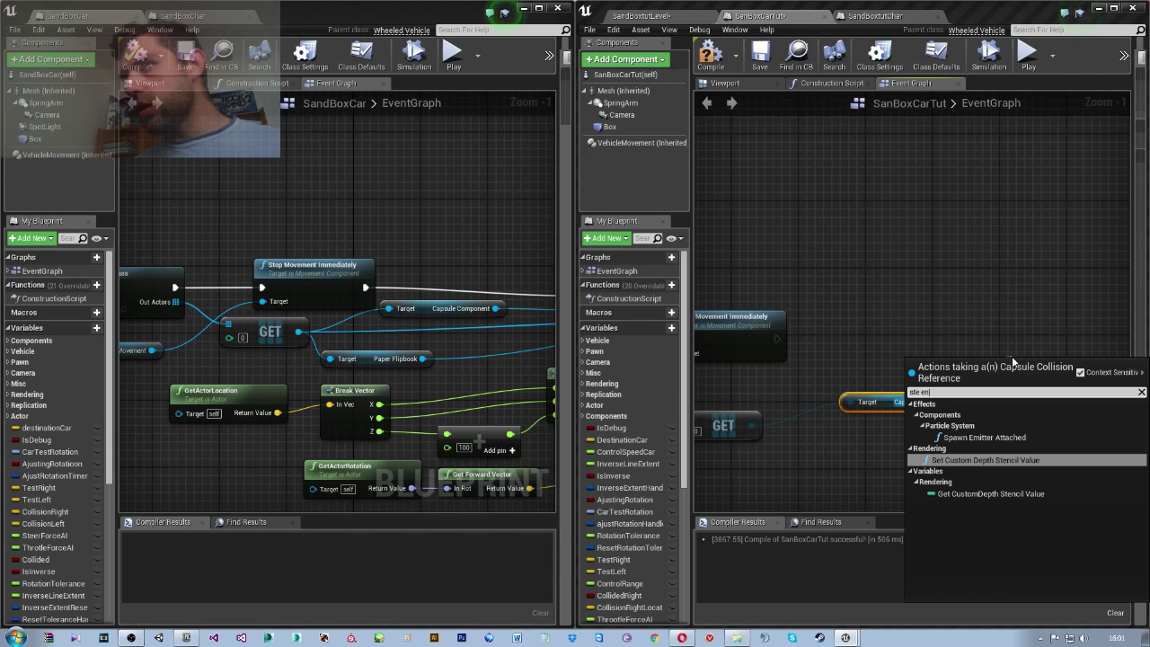
{"action": "key", "text": "BackSpace"}
{"action": "key", "text": "BackSpace"}
{"action": "key", "text": "BackSpace"}
{"action": "key", "text": "BackSpace"}
{"action": "key", "text": "BackSpace"}
{"action": "key", "text": "BackSpace"}
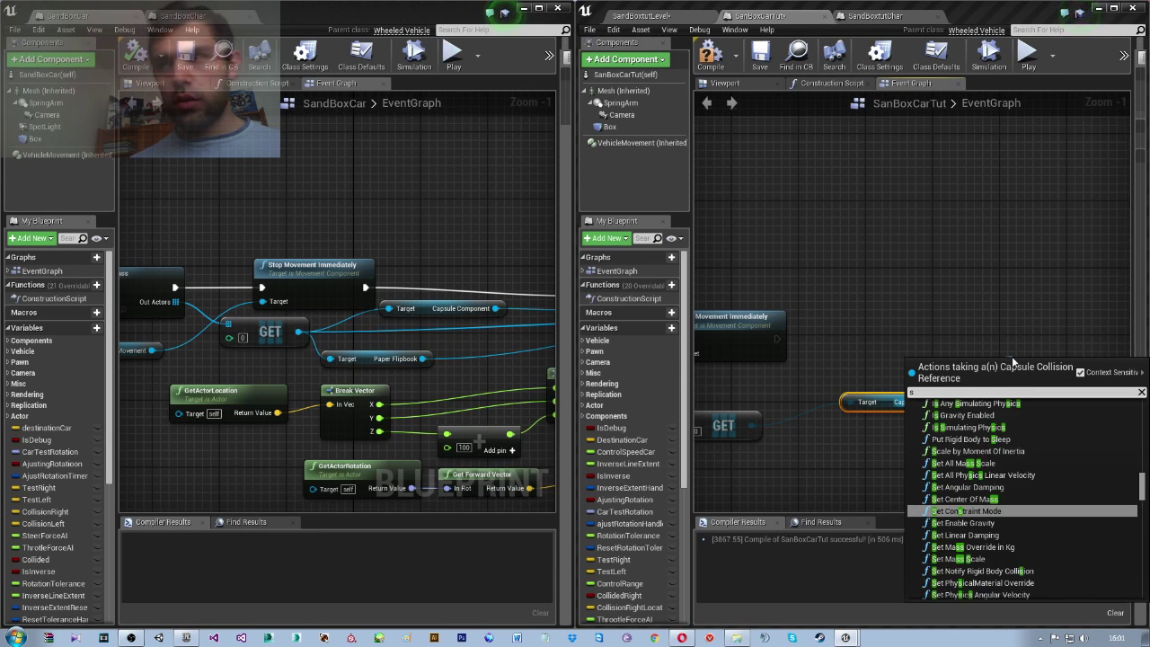
{"action": "type", "text": "set coll"}
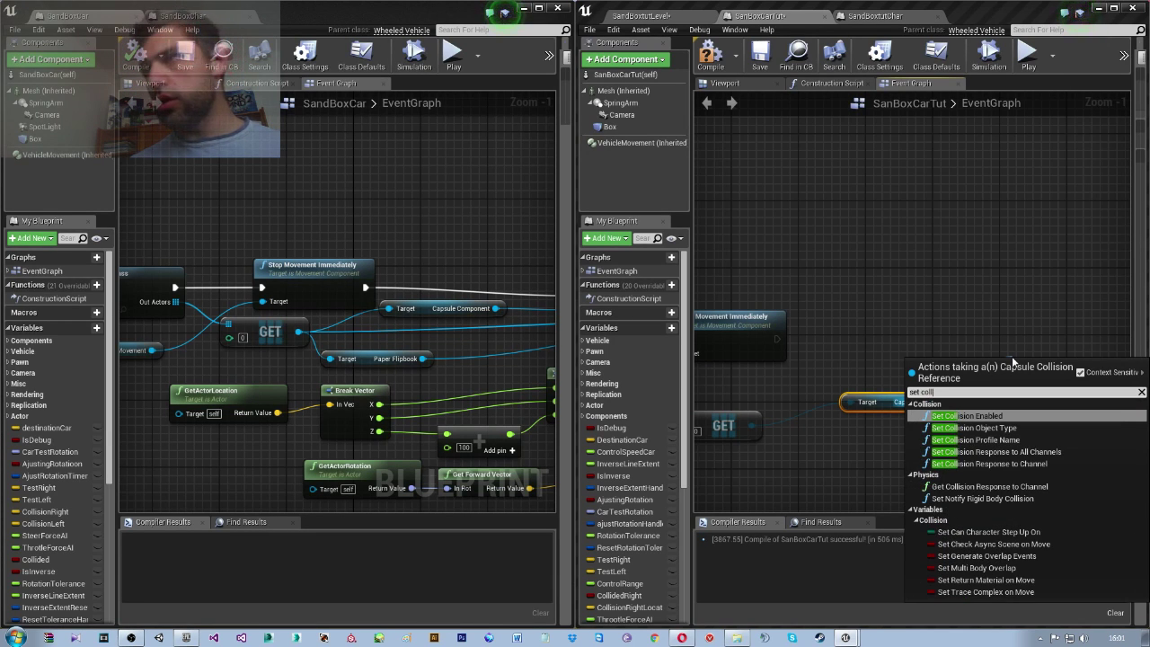
{"action": "key", "text": "Return"}
{"action": "left_click_drag", "start_coordinate": [1033, 357], "coordinate": [939, 345]}
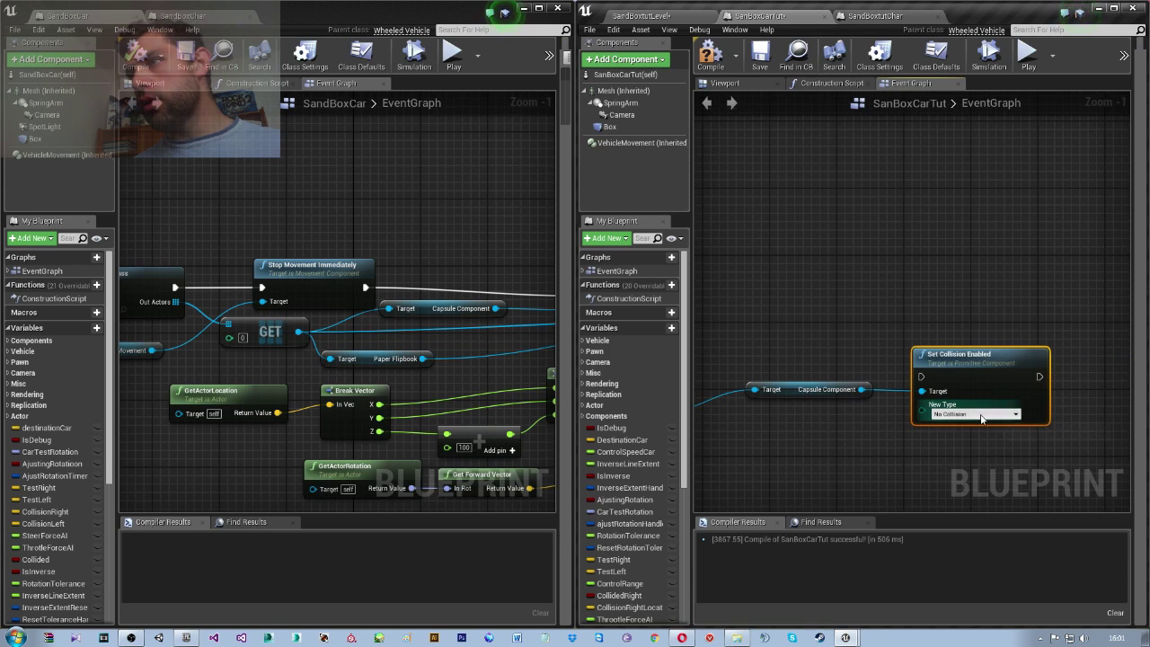
{"action": "left_click", "coordinate": [974, 413]}
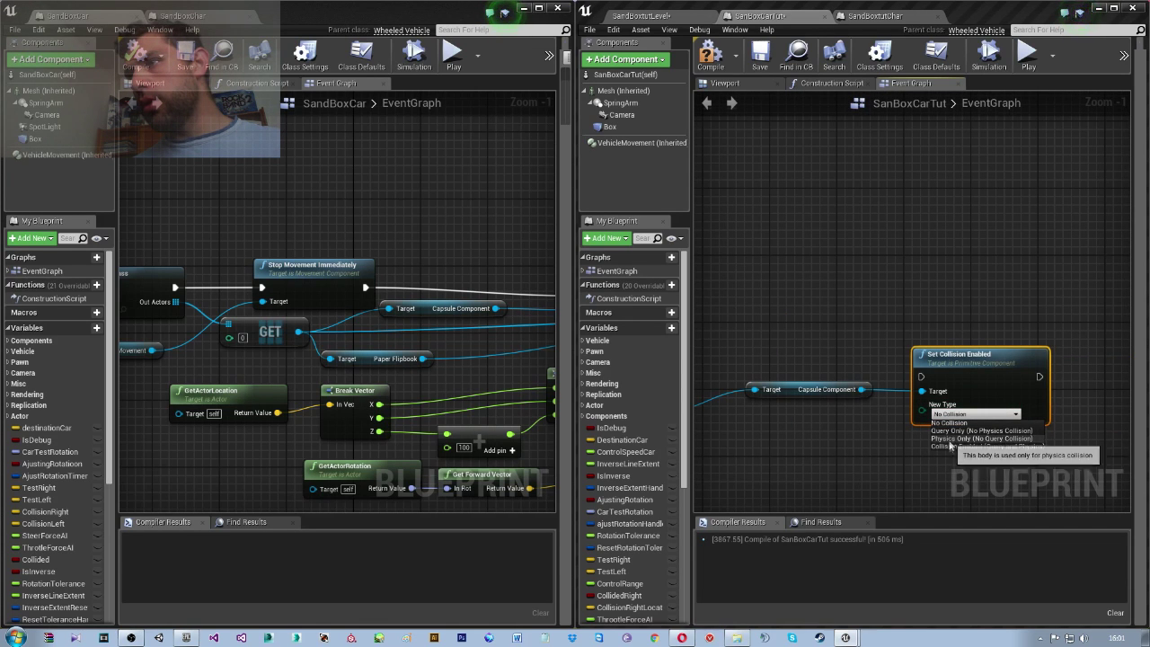
{"action": "left_click", "coordinate": [1019, 446]}
{"action": "right_click_drag", "start_coordinate": [808, 356], "coordinate": [767, 336]}
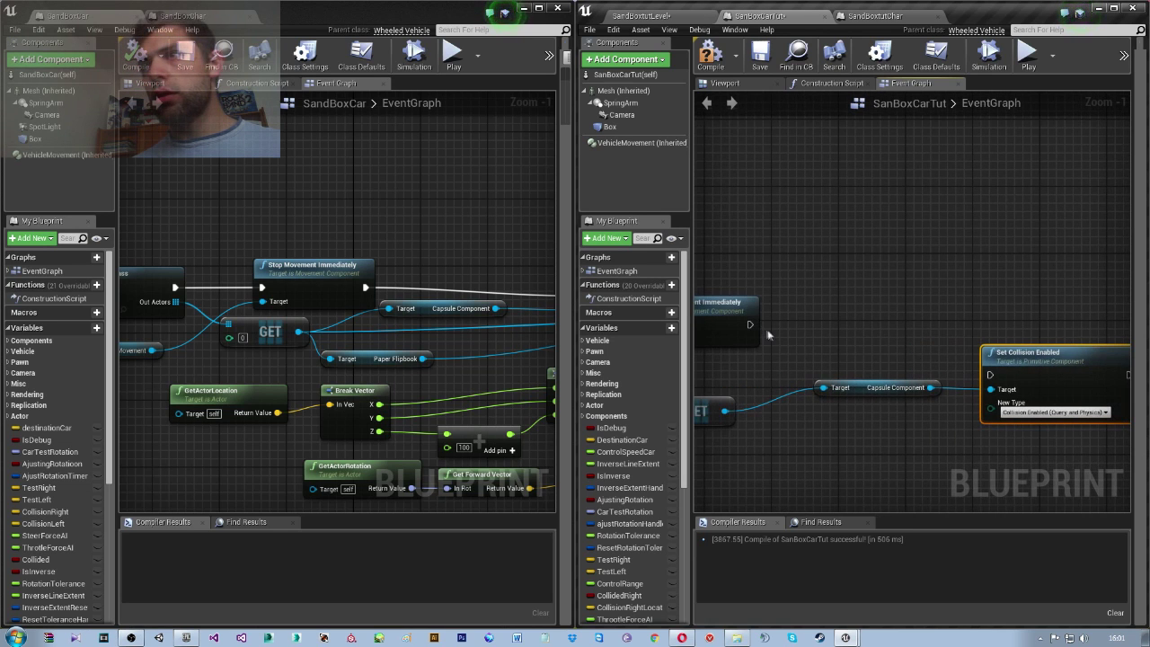
{"action": "mouse_move", "coordinate": [748, 325]}
{"action": "left_mouse_down"}
{"action": "mouse_move", "coordinate": [990, 375]}
{"action": "mouse_move", "coordinate": [1012, 301]}
{"action": "mouse_move", "coordinate": [1020, 317]}
{"action": "left_mouse_up"}
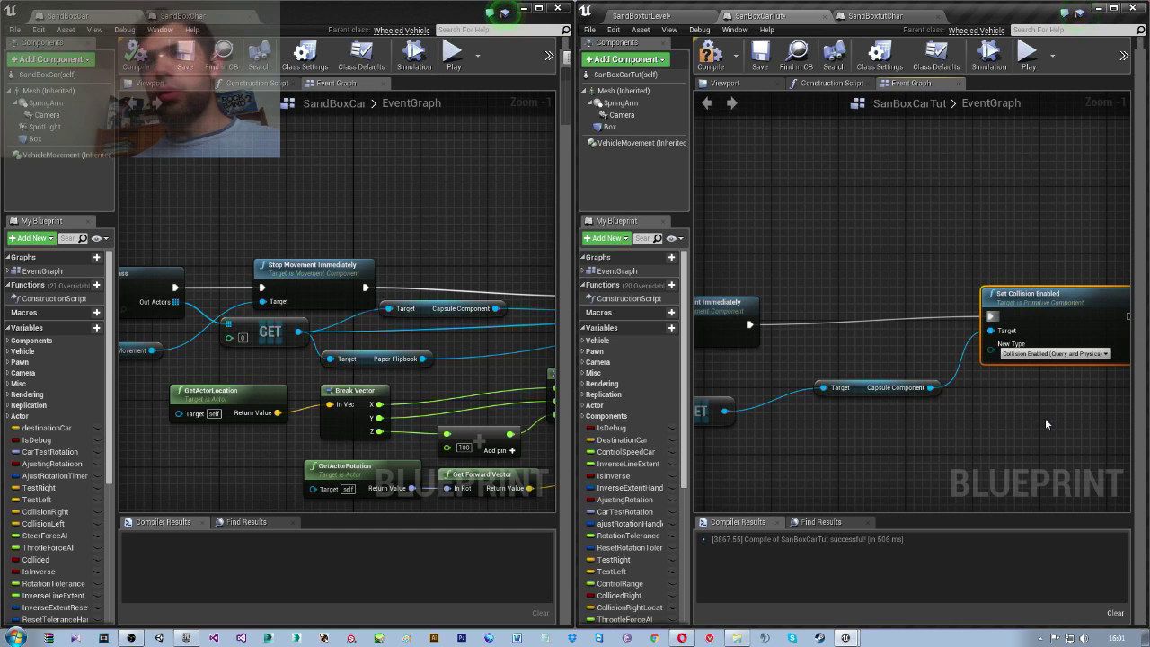
Add a getter for the character's Paper Flipbook from the GET output
{"action": "right_click_drag", "start_coordinate": [821, 416], "coordinate": [902, 366]}
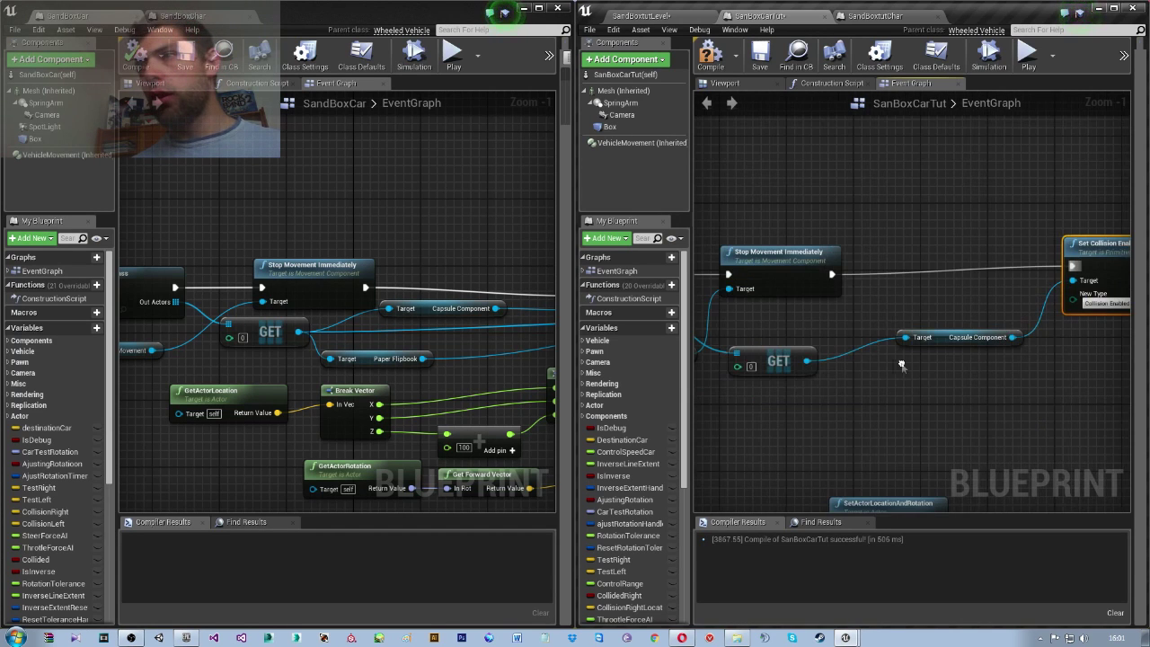
{"action": "left_click_drag", "start_coordinate": [809, 363], "coordinate": [872, 416]}
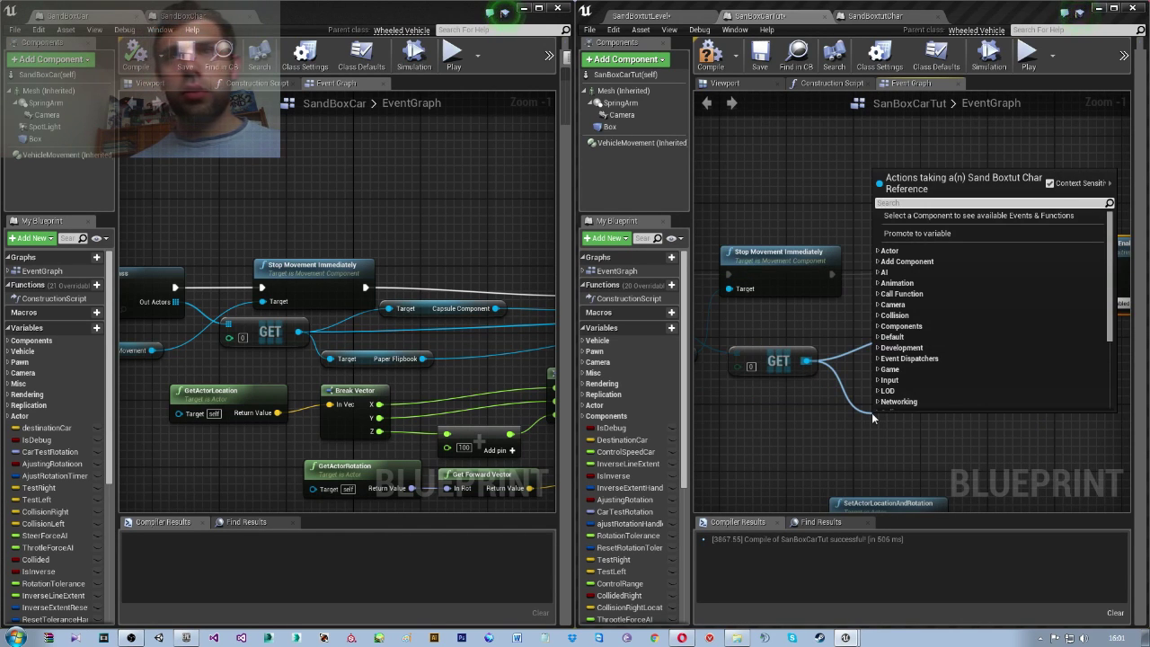
{"action": "type", "text": "sp"}
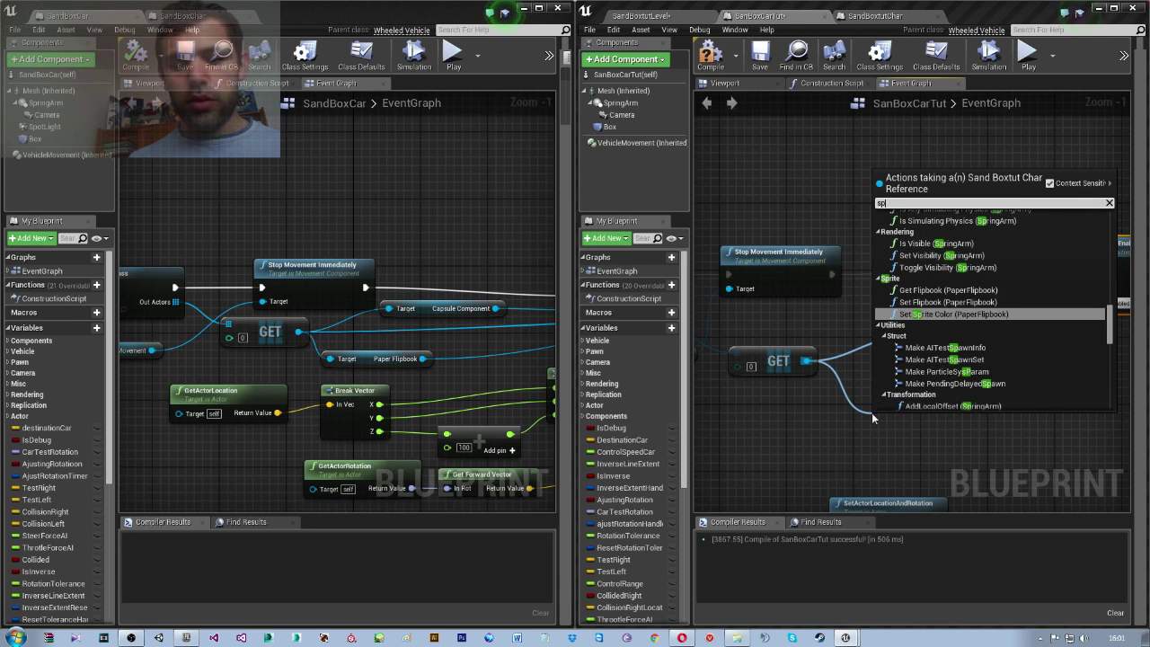
{"action": "type", "text": "rite"}
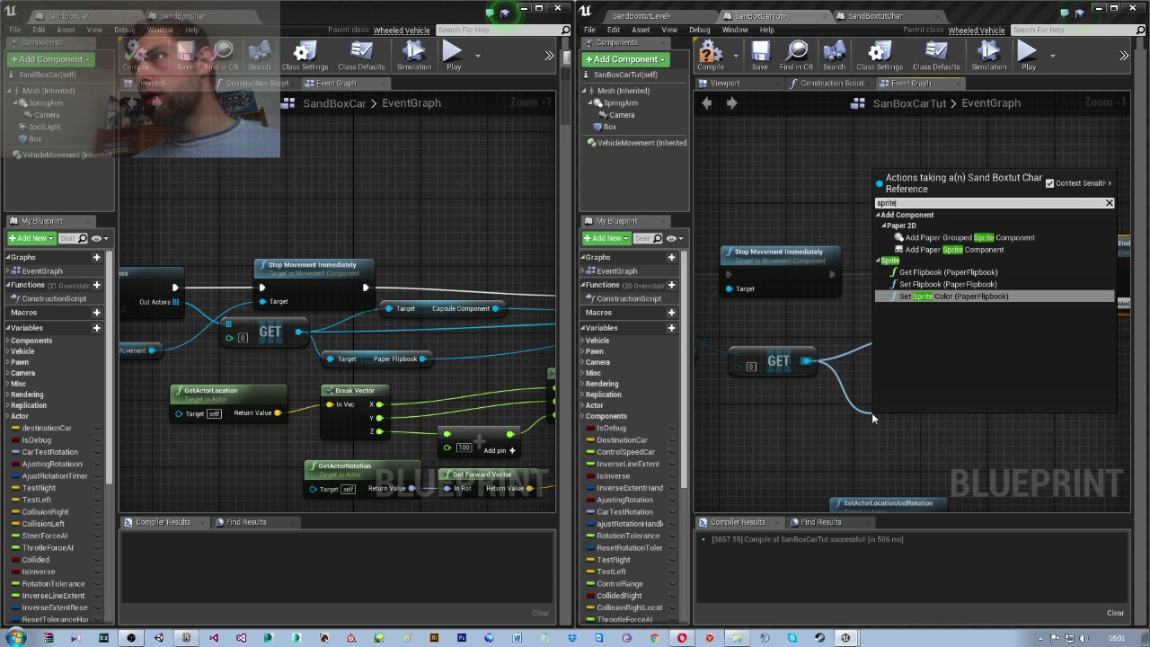
{"action": "left_click", "coordinate": [912, 16]}
{"action": "left_click", "coordinate": [914, 18]}
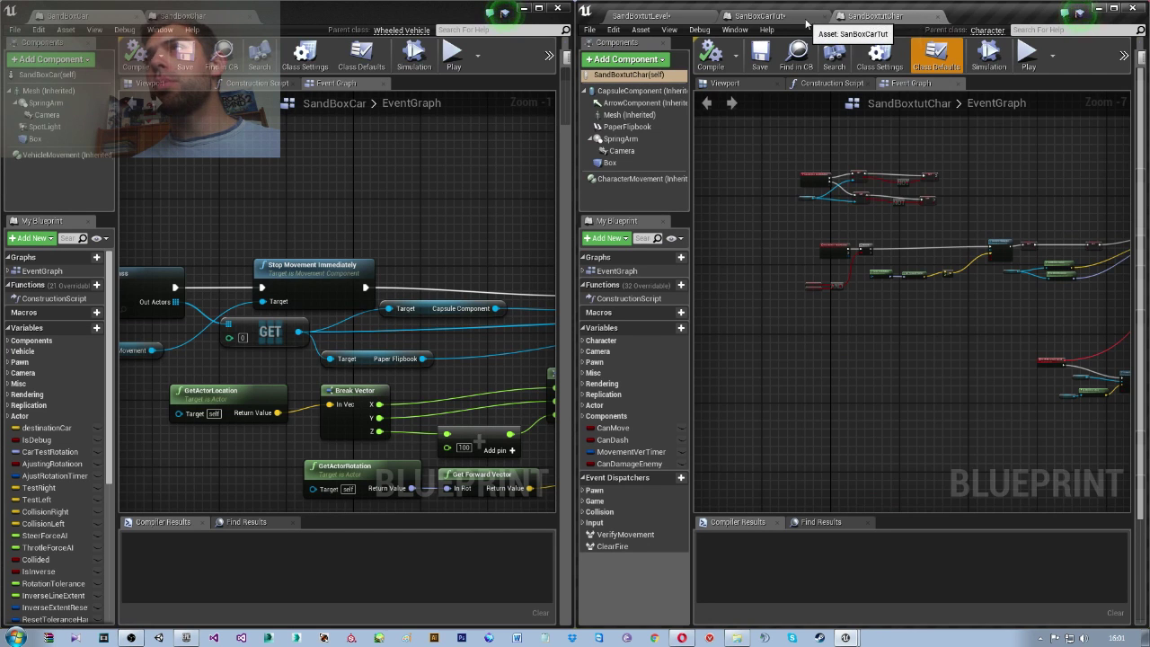
{"action": "left_click", "coordinate": [755, 16]}
{"action": "left_click_drag", "start_coordinate": [808, 361], "coordinate": [872, 395]}
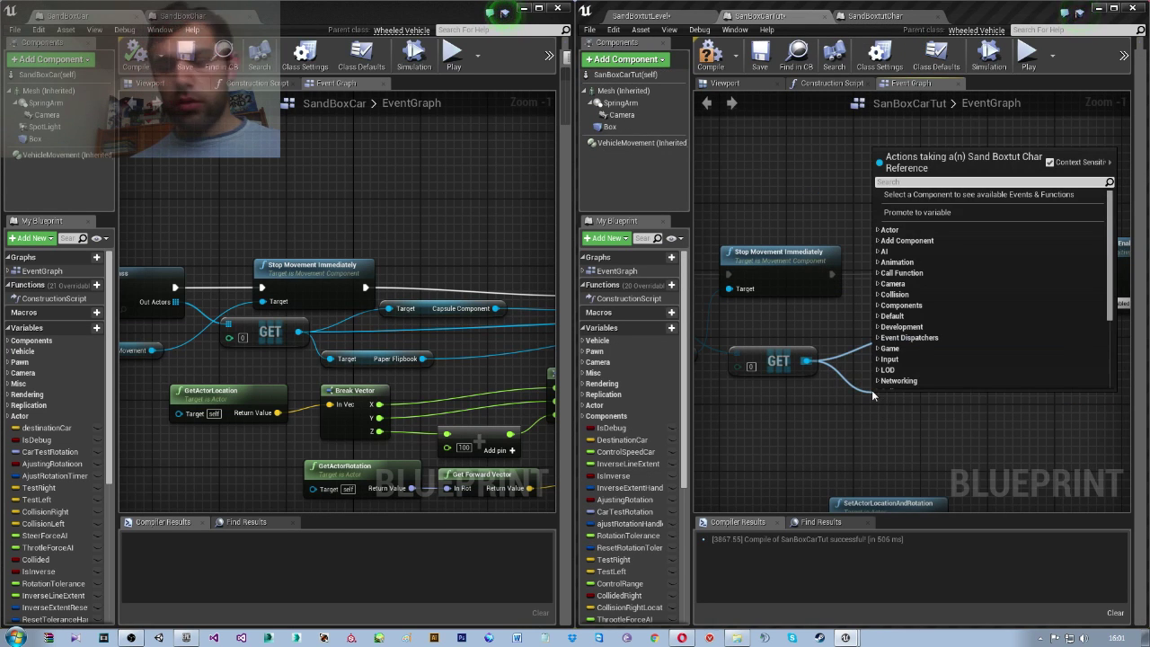
{"action": "type", "text": "paperfli"}
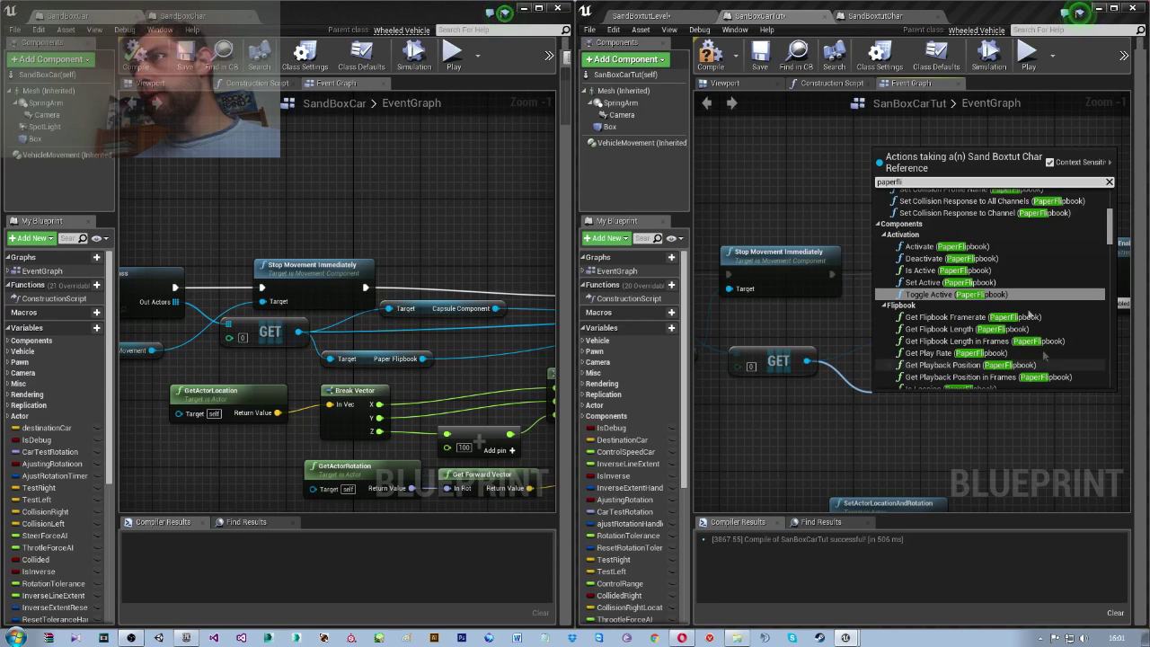
{"action": "scroll", "coordinate": [952, 287], "scroll_direction": "down", "scroll_amount": 3}
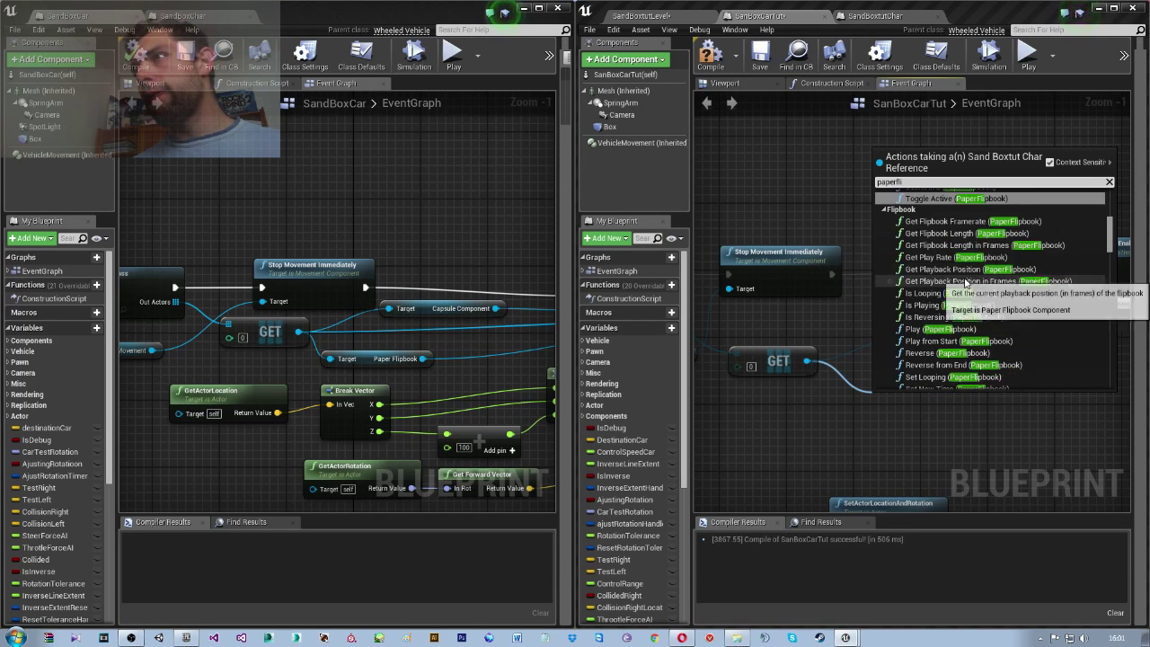
{"action": "scroll", "coordinate": [956, 286], "scroll_direction": "down", "scroll_amount": 3}
{"action": "scroll", "coordinate": [963, 283], "scroll_direction": "down", "scroll_amount": 3}
{"action": "scroll", "coordinate": [963, 284], "scroll_direction": "down", "scroll_amount": 3}
{"action": "scroll", "coordinate": [962, 285], "scroll_direction": "down", "scroll_amount": 3}
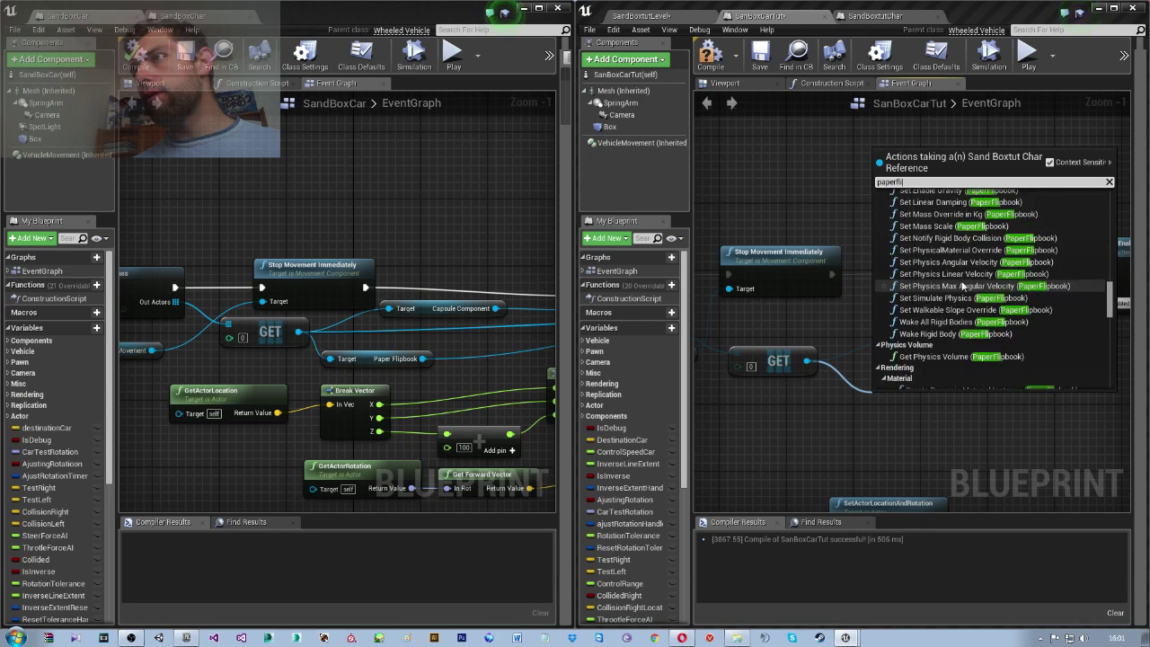
{"action": "scroll", "coordinate": [962, 285], "scroll_direction": "down", "scroll_amount": 3}
{"action": "scroll", "coordinate": [961, 286], "scroll_direction": "down", "scroll_amount": 3}
{"action": "scroll", "coordinate": [961, 286], "scroll_direction": "down", "scroll_amount": 3}
{"action": "scroll", "coordinate": [962, 286], "scroll_direction": "down", "scroll_amount": 3}
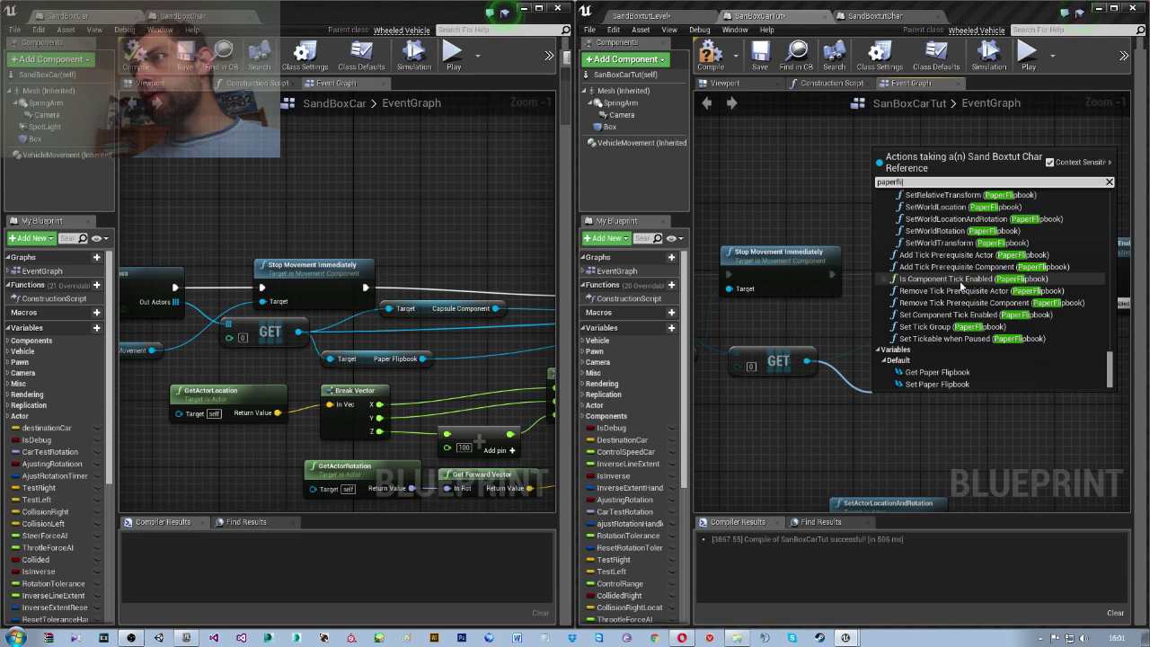
{"action": "left_click", "coordinate": [936, 371]}
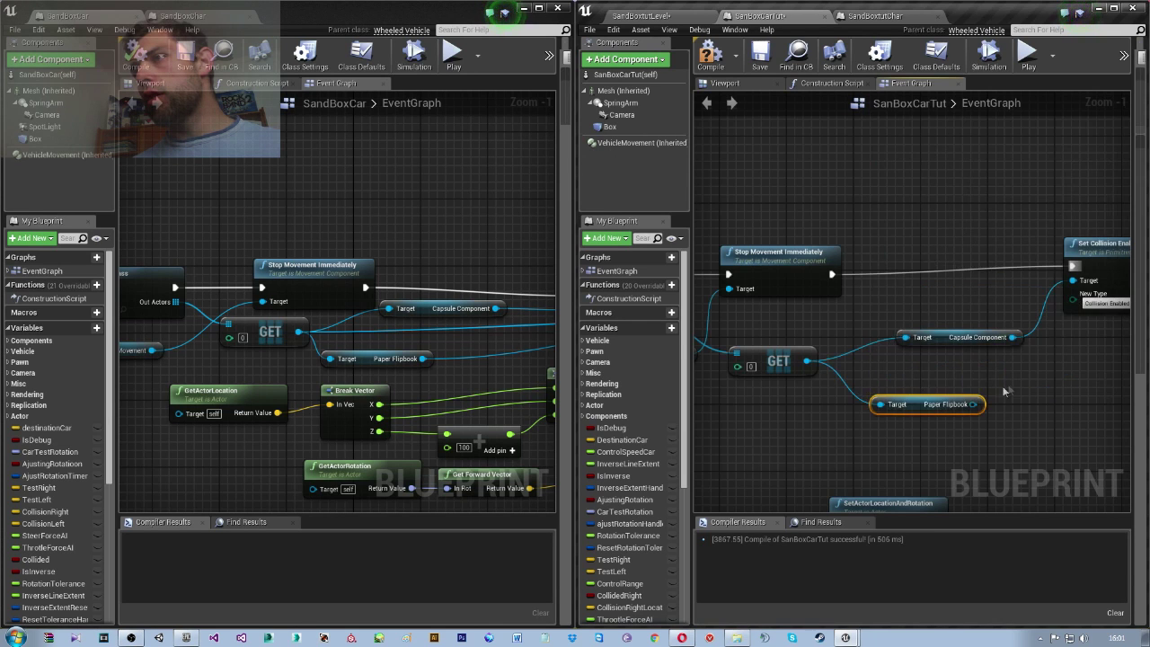
Add Set Visibility on the Paper Flipbook and run it after Set Collision Enabled
{"action": "right_click_drag", "start_coordinate": [979, 409], "coordinate": [843, 412]}
{"action": "left_click_drag", "start_coordinate": [842, 411], "coordinate": [909, 388]}
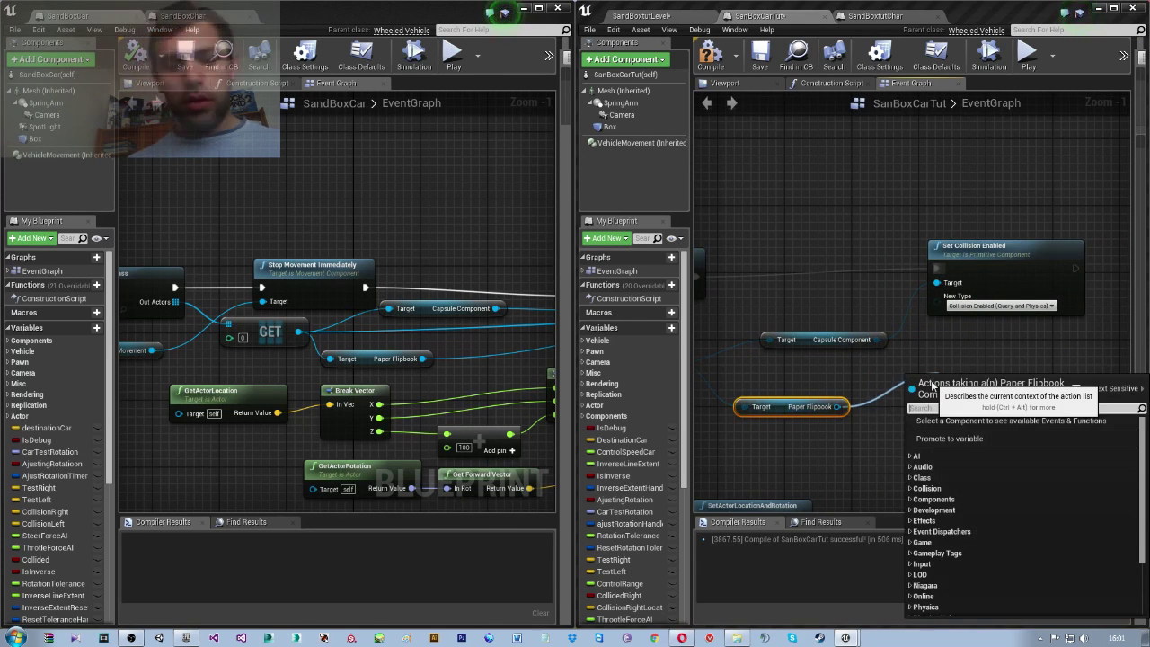
{"action": "type", "text": "set visi"}
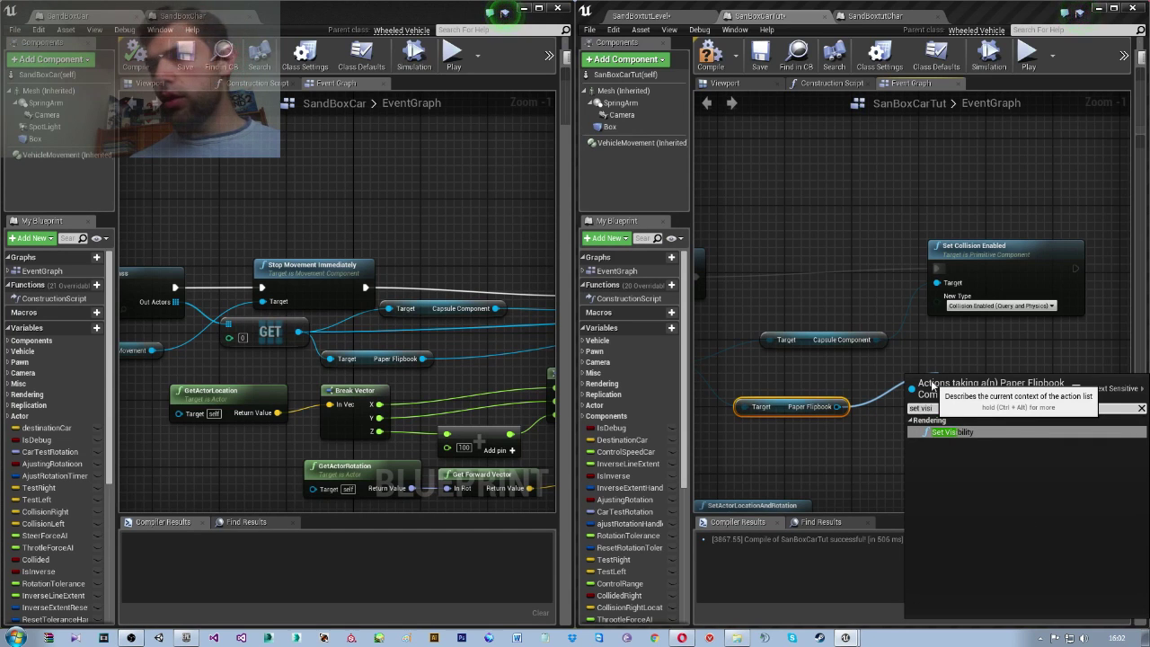
{"action": "key", "text": "Return"}
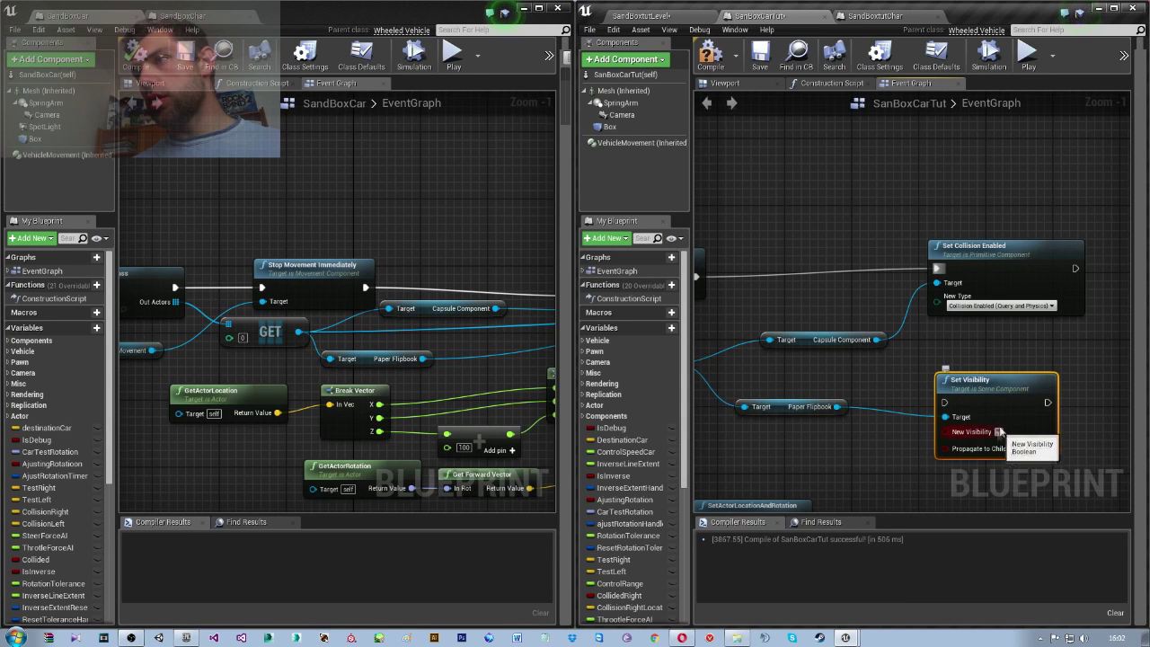
{"action": "right_click_drag", "start_coordinate": [964, 400], "coordinate": [847, 449]}
{"action": "left_click_drag", "start_coordinate": [847, 449], "coordinate": [1066, 332]}
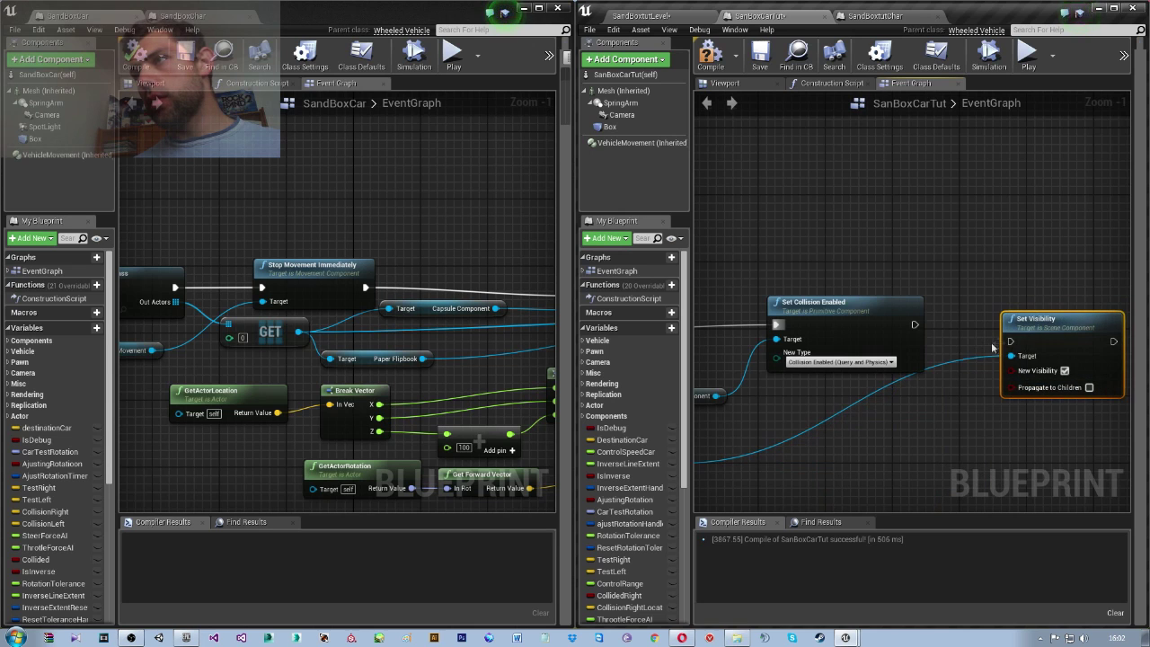
{"action": "left_click_drag", "start_coordinate": [914, 324], "coordinate": [1010, 341]}
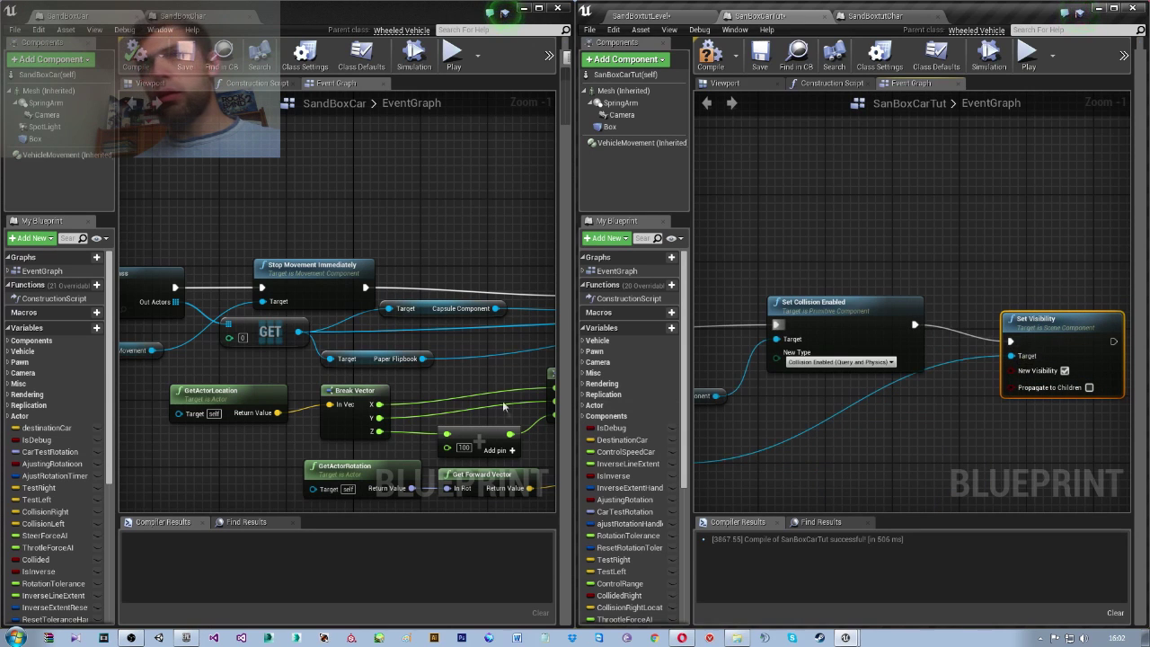
Add a SetActorLocationAndRotation node running after Set Visibility
{"action": "right_click_drag", "start_coordinate": [443, 406], "coordinate": [393, 337]}
{"action": "scroll", "coordinate": [393, 297], "scroll_direction": "down", "scroll_amount": 1}
{"action": "scroll", "coordinate": [394, 297], "scroll_direction": "down", "scroll_amount": 1}
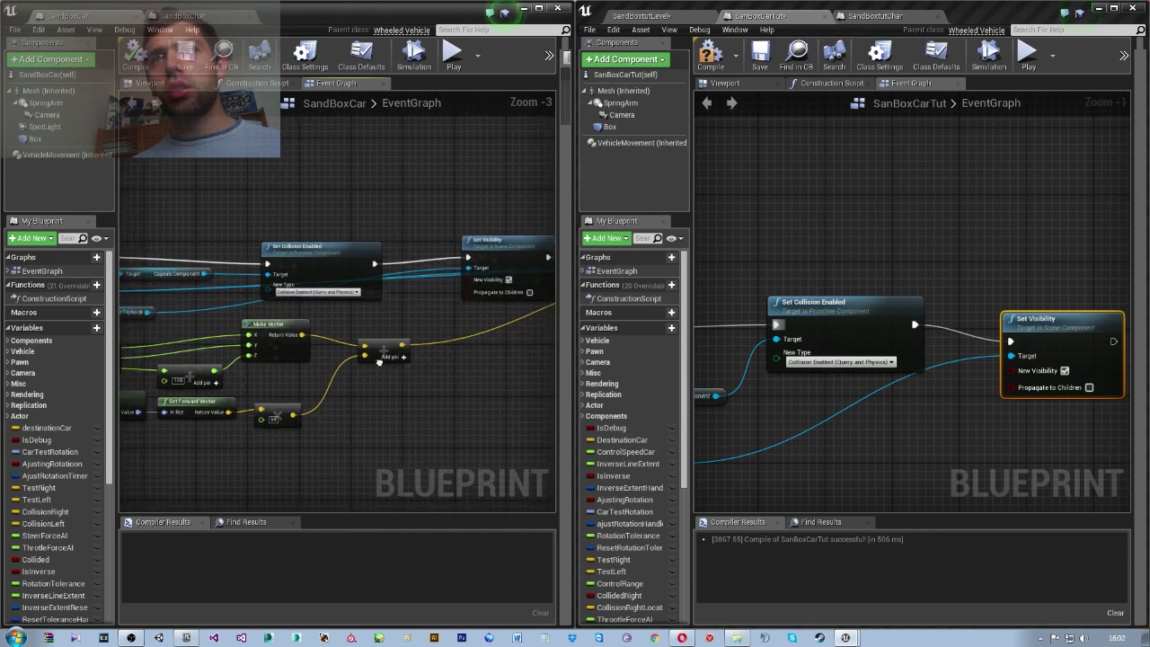
{"action": "right_click_drag", "start_coordinate": [440, 357], "coordinate": [287, 366]}
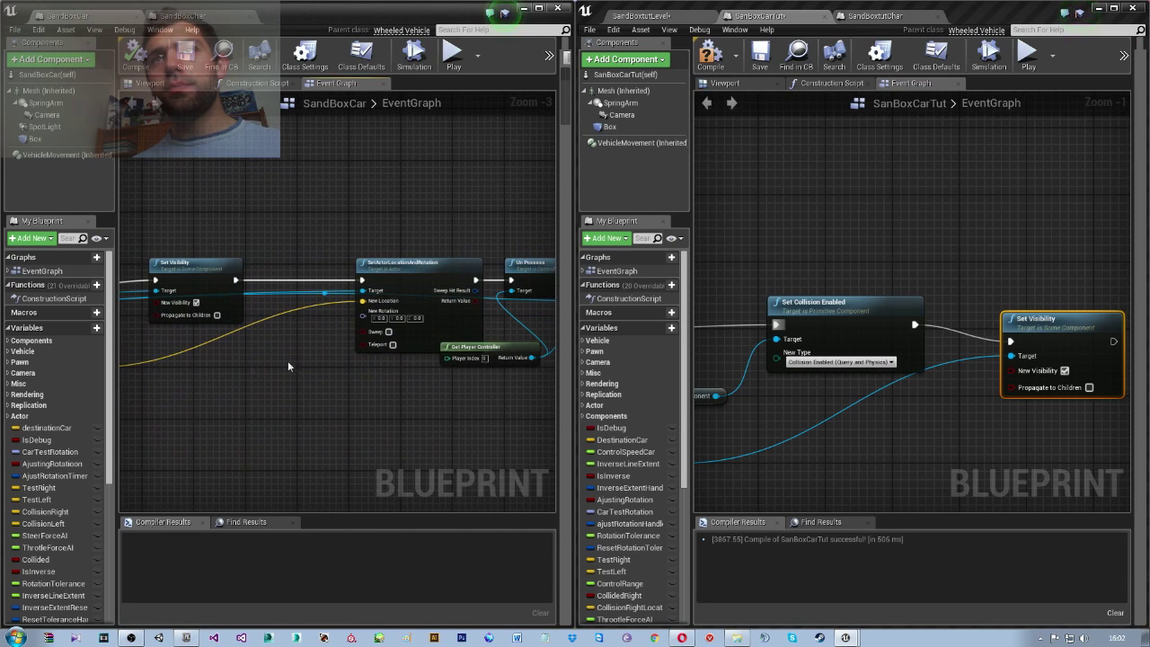
{"action": "left_click_drag", "start_coordinate": [329, 236], "coordinate": [390, 357]}
{"action": "right_click_drag", "start_coordinate": [431, 406], "coordinate": [428, 416]}
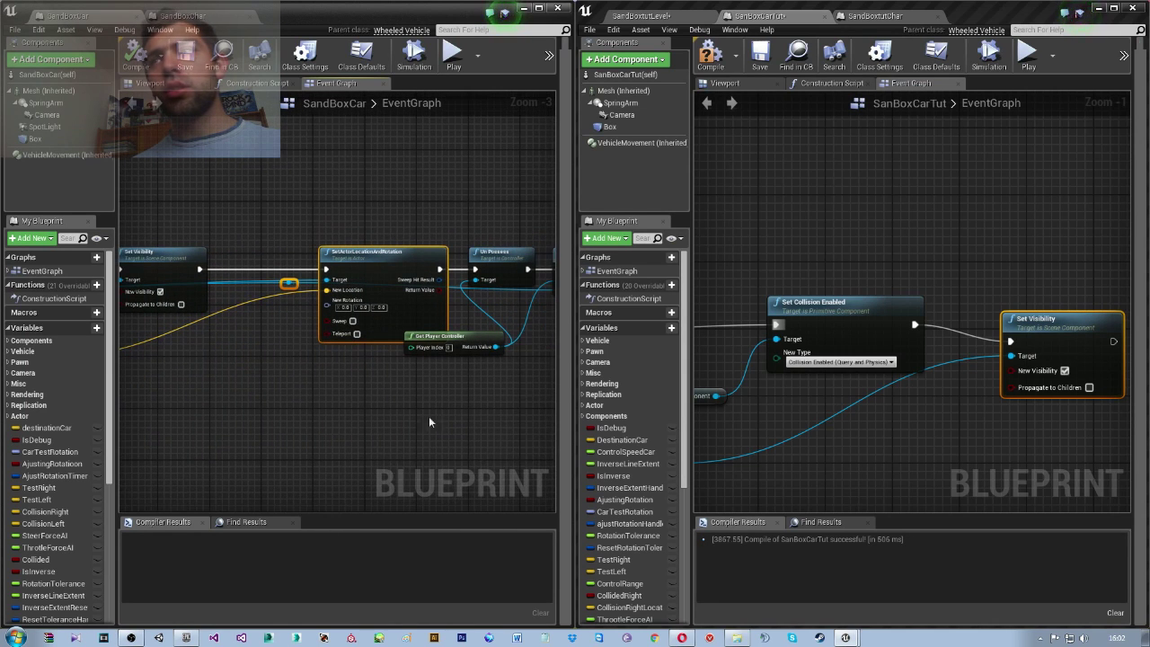
{"action": "mouse_move", "coordinate": [950, 452]}
{"action": "right_mouse_down"}
{"action": "mouse_move", "coordinate": [930, 436]}
{"action": "mouse_move", "coordinate": [732, 399]}
{"action": "right_mouse_up"}
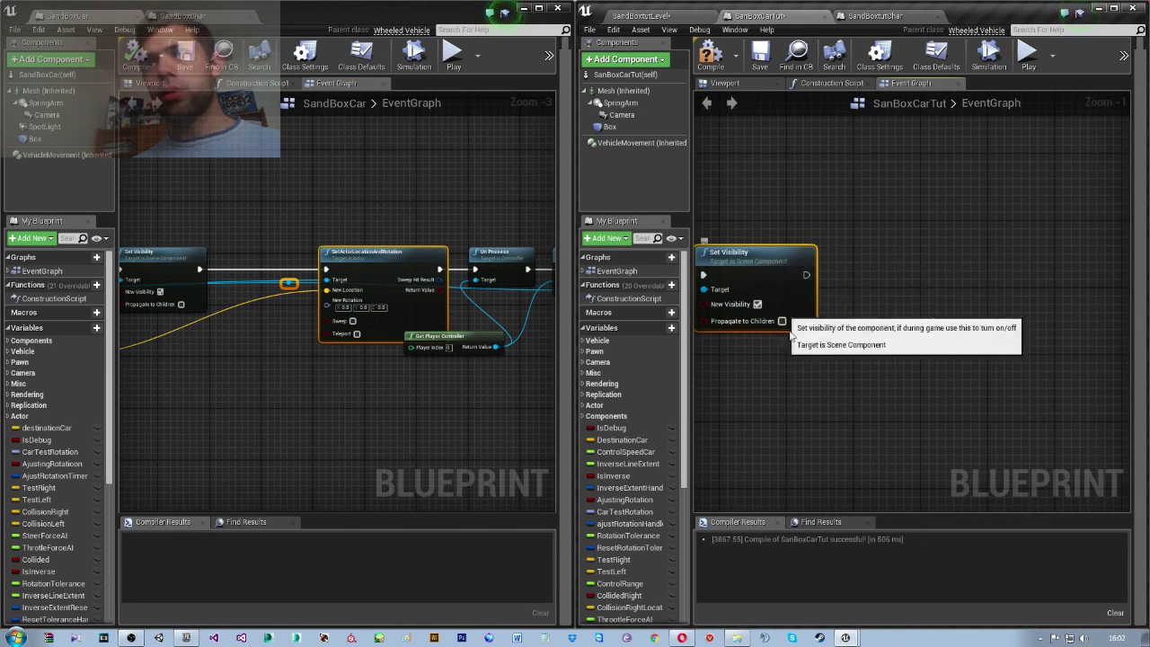
{"action": "right_click_drag", "start_coordinate": [833, 375], "coordinate": [865, 393]}
{"action": "left_click_drag", "start_coordinate": [852, 307], "coordinate": [908, 327]}
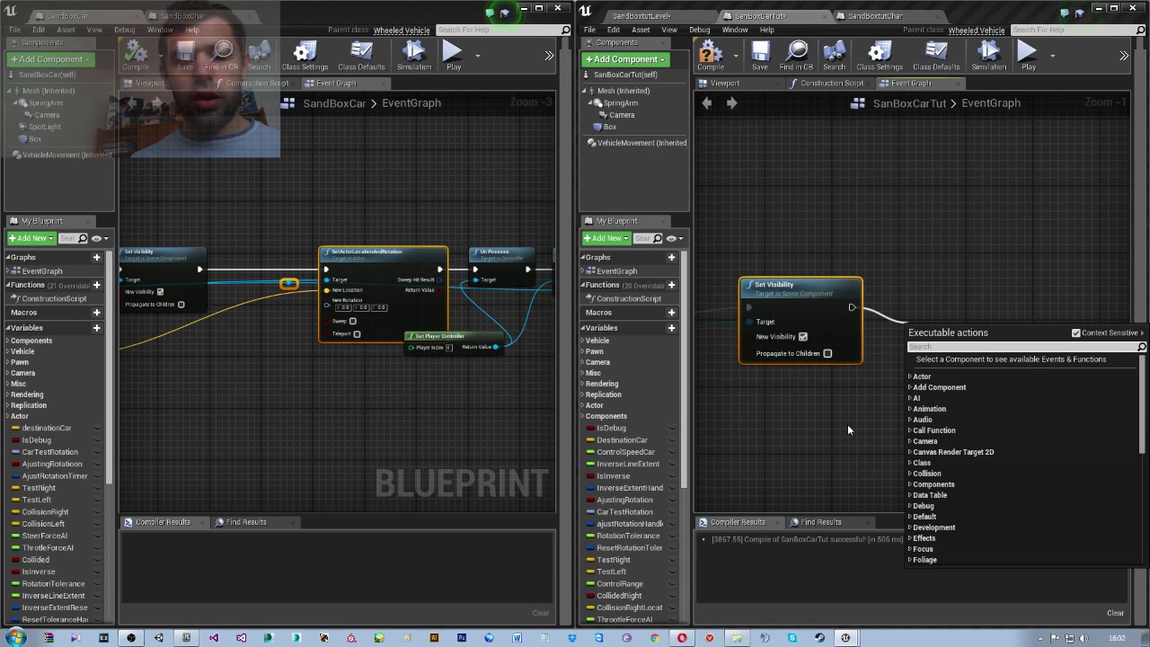
{"action": "type", "text": "set"}
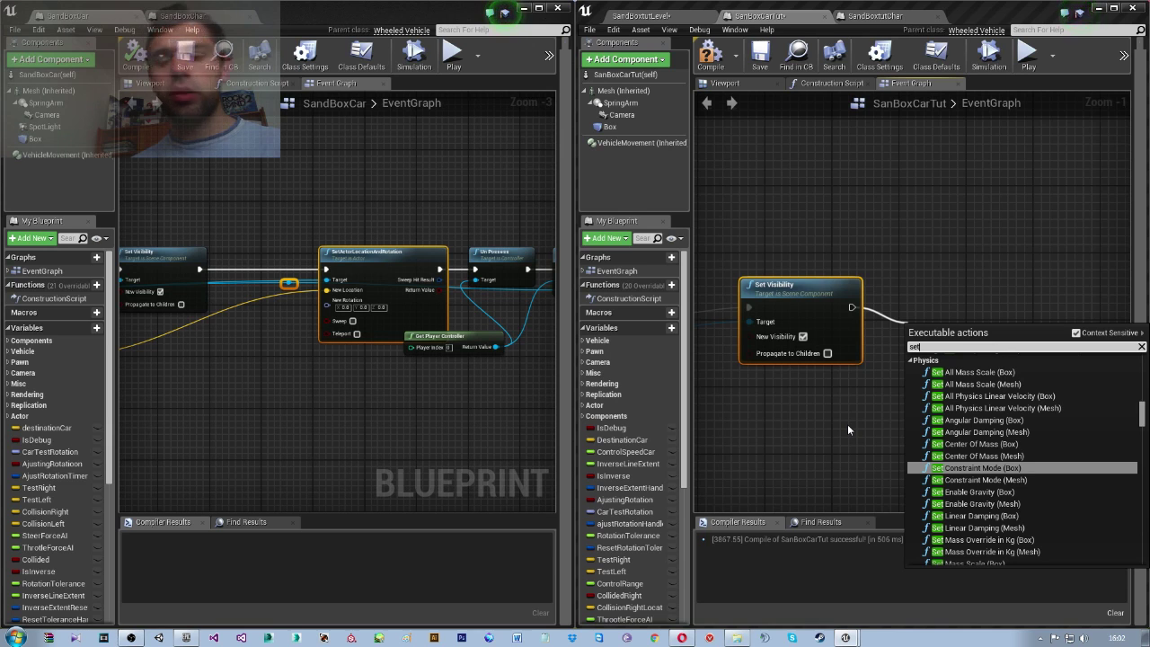
{"action": "type", "text": " acto"}
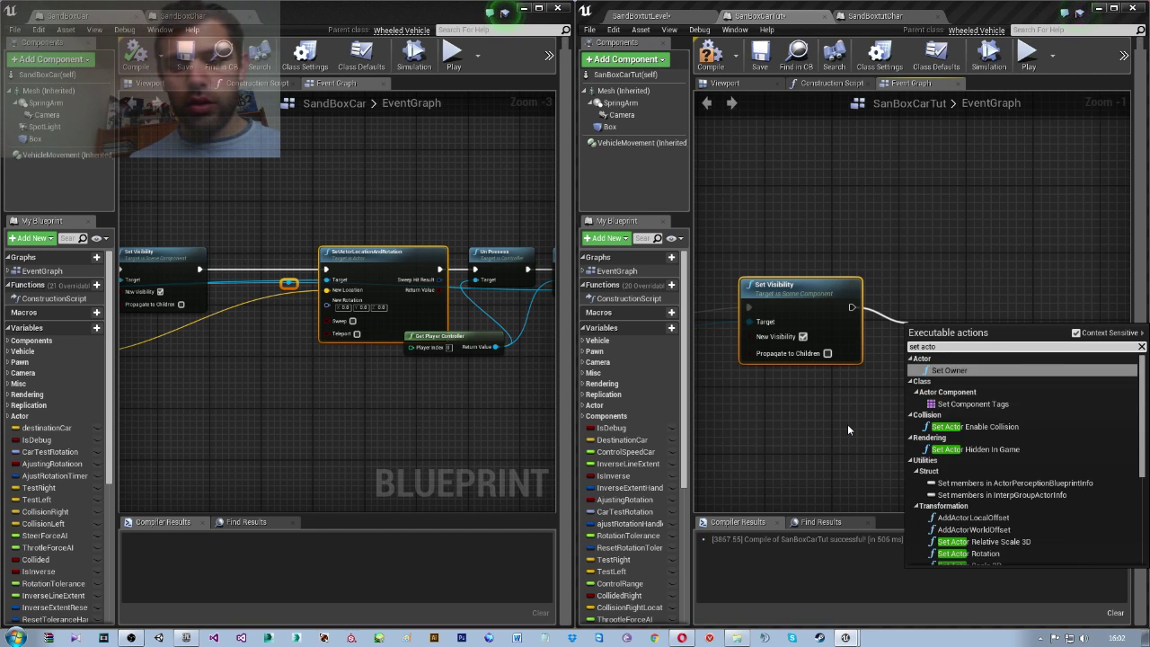
{"action": "type", "text": "r location"}
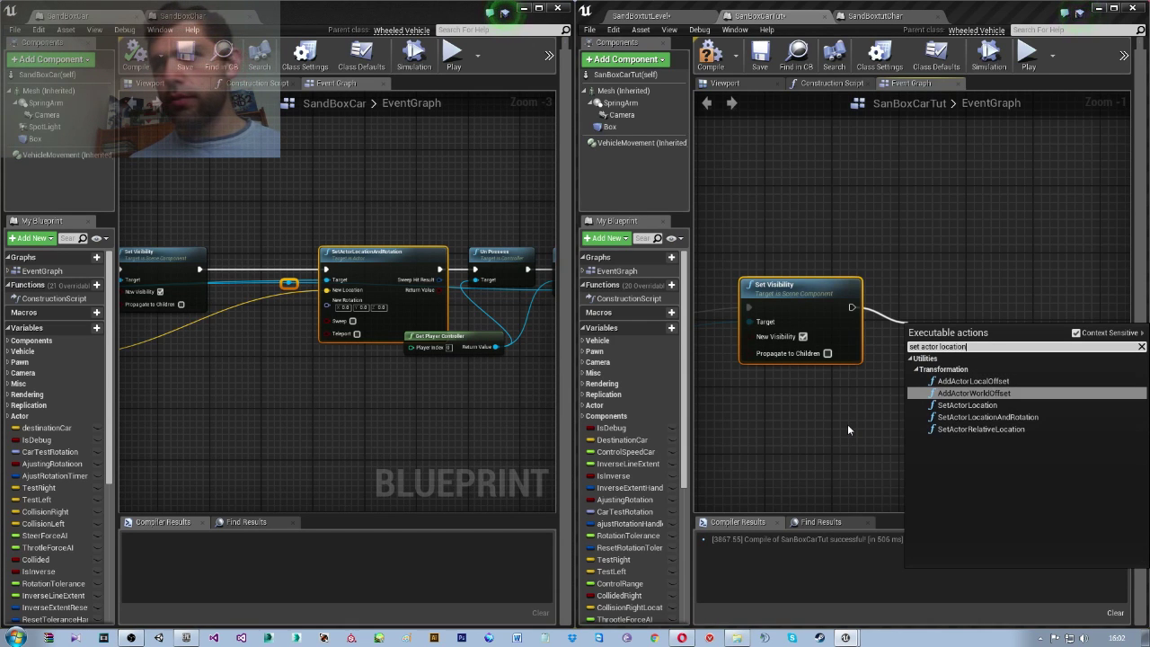
{"action": "key", "text": "Down"}
{"action": "key", "text": "Down"}
{"action": "key", "text": "Return"}
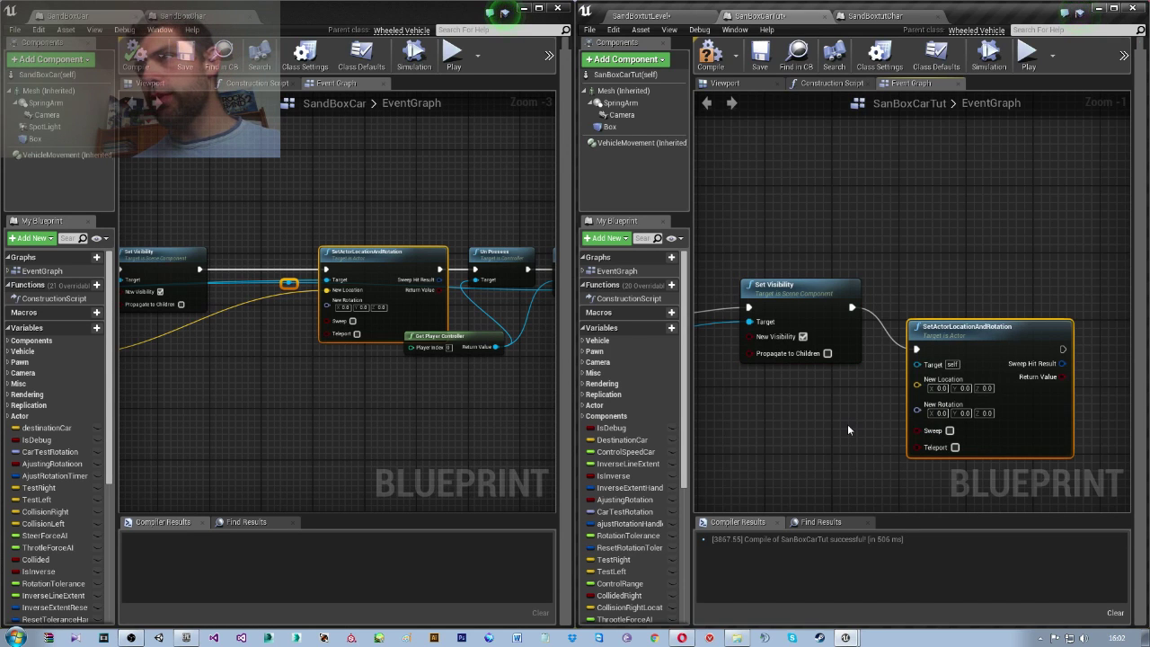
{"action": "mouse_move", "coordinate": [915, 356]}
{"action": "left_mouse_down"}
{"action": "mouse_move", "coordinate": [1038, 324]}
{"action": "mouse_move", "coordinate": [883, 413]}
{"action": "left_mouse_up"}
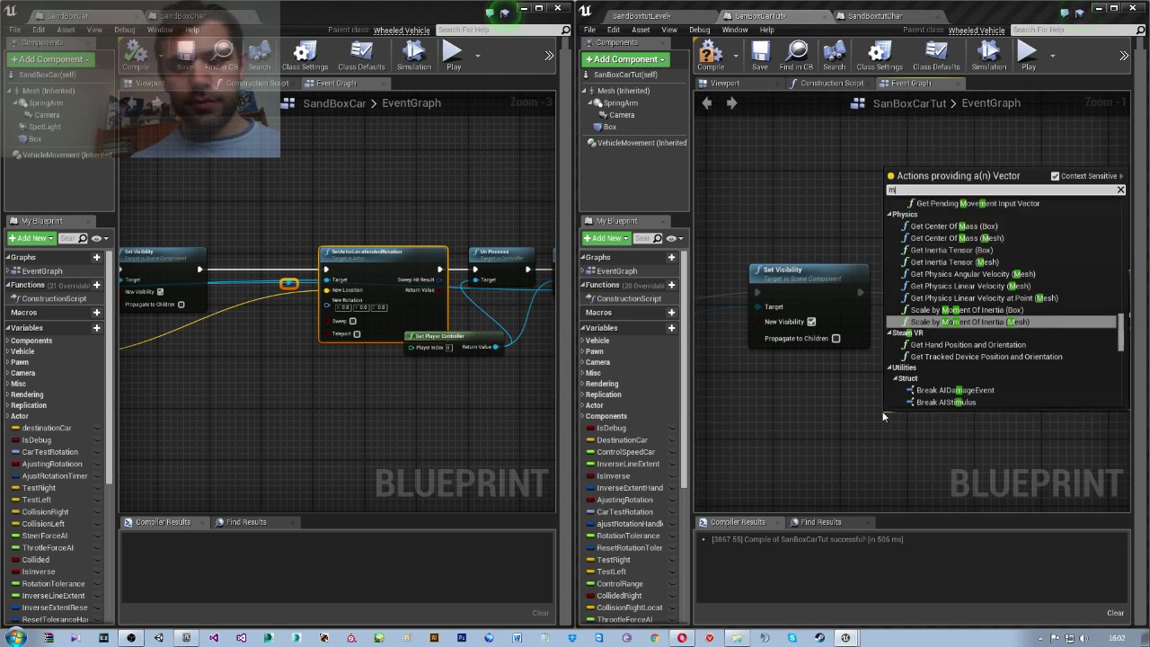
Feed its New Location pin from a new Make Vector node
{"action": "type", "text": "make"}
{"action": "key", "text": "Return"}
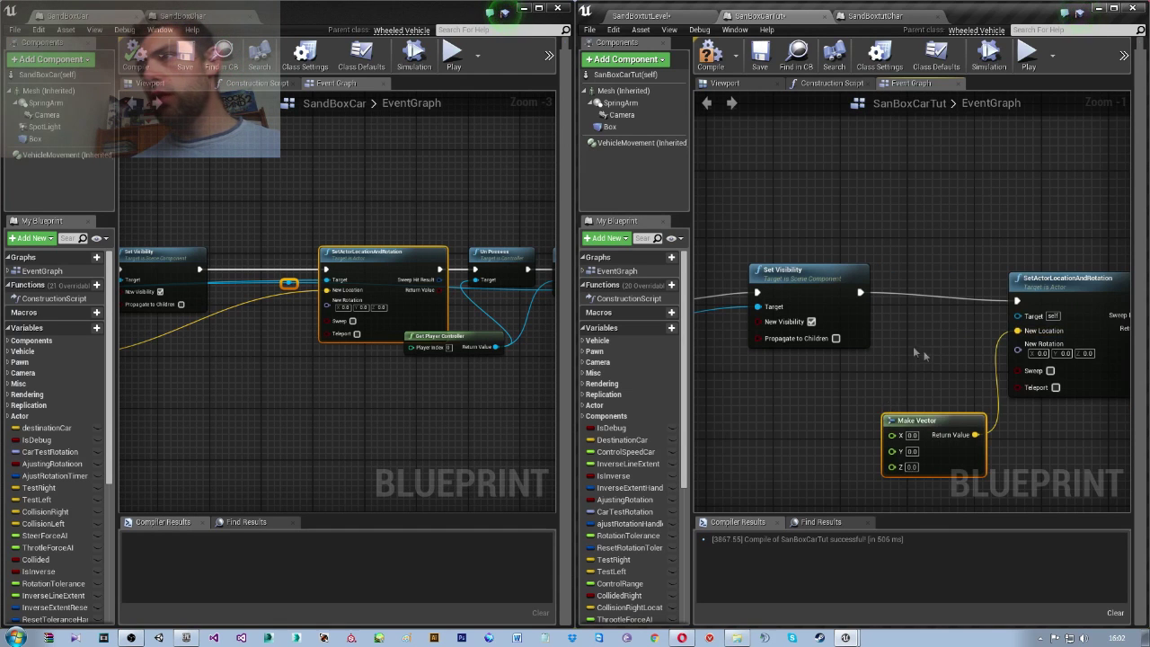
{"action": "left_click_drag", "start_coordinate": [925, 420], "coordinate": [852, 389]}
{"action": "right_click_drag", "start_coordinate": [815, 395], "coordinate": [945, 372]}
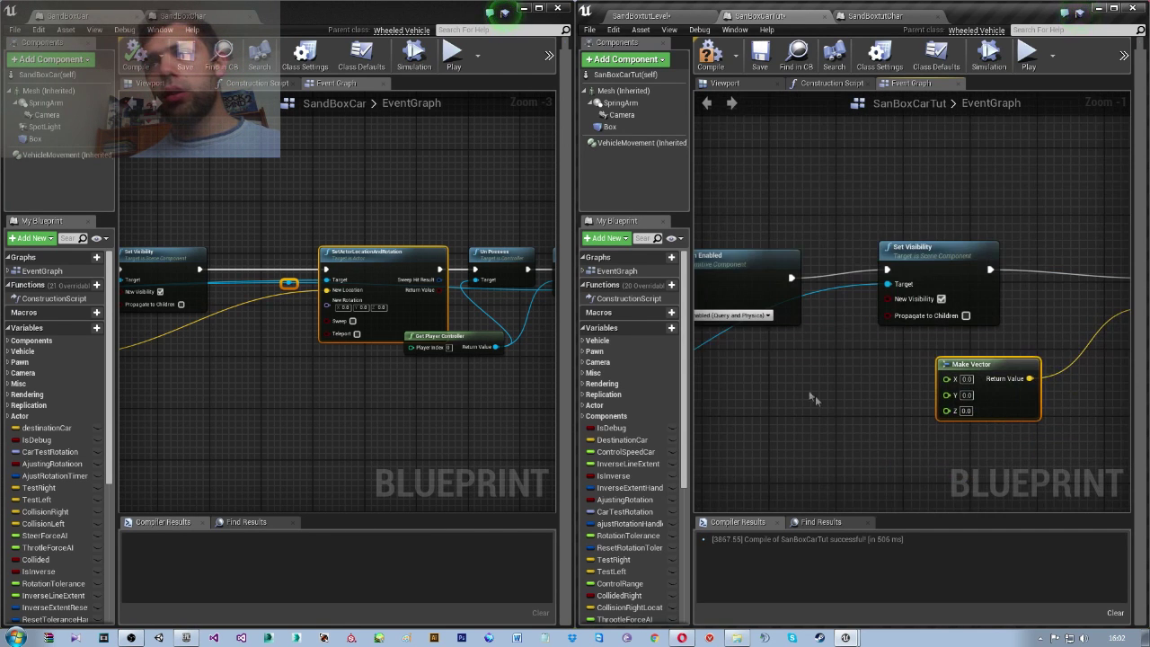
{"action": "scroll", "coordinate": [814, 396], "scroll_direction": "down", "scroll_amount": 3}
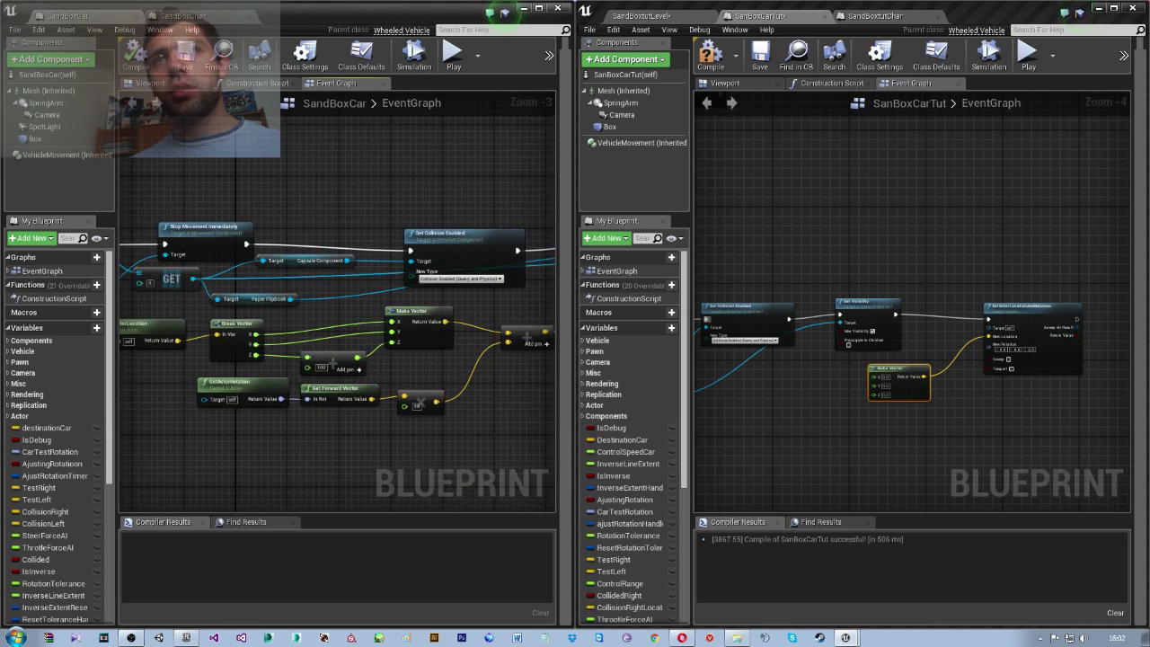
Add GetActorLocation and split its return value with a Break Vector node
{"action": "right_click_drag", "start_coordinate": [1123, 296], "coordinate": [915, 386]}
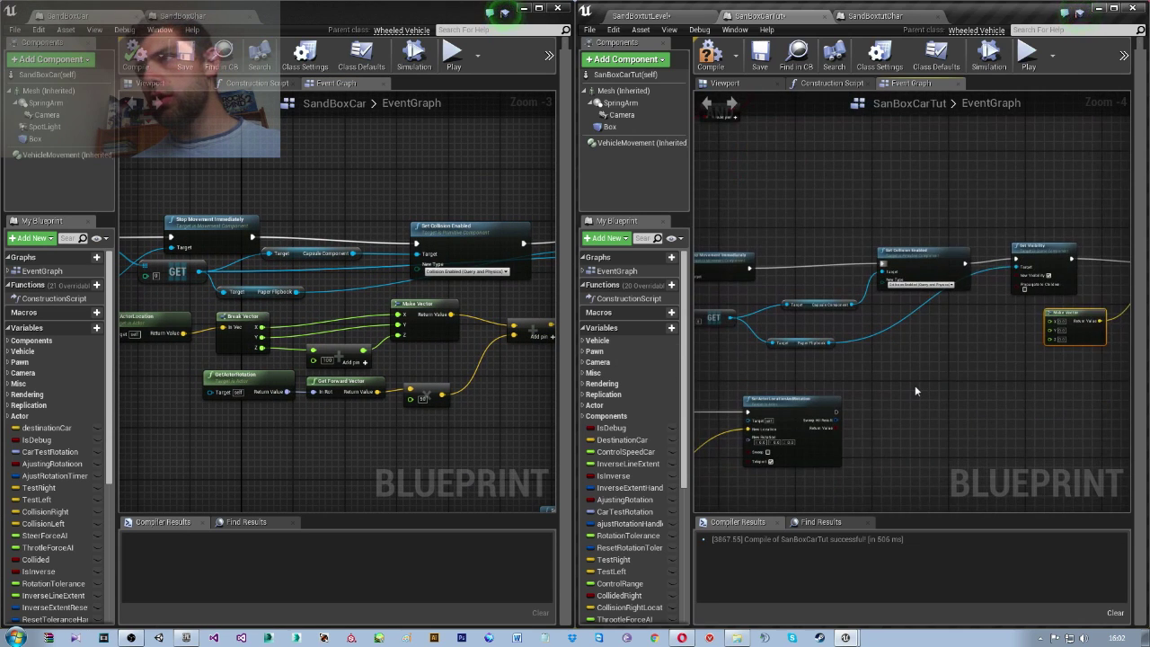
{"action": "right_click", "coordinate": [914, 387]}
{"action": "type", "text": "get act"}
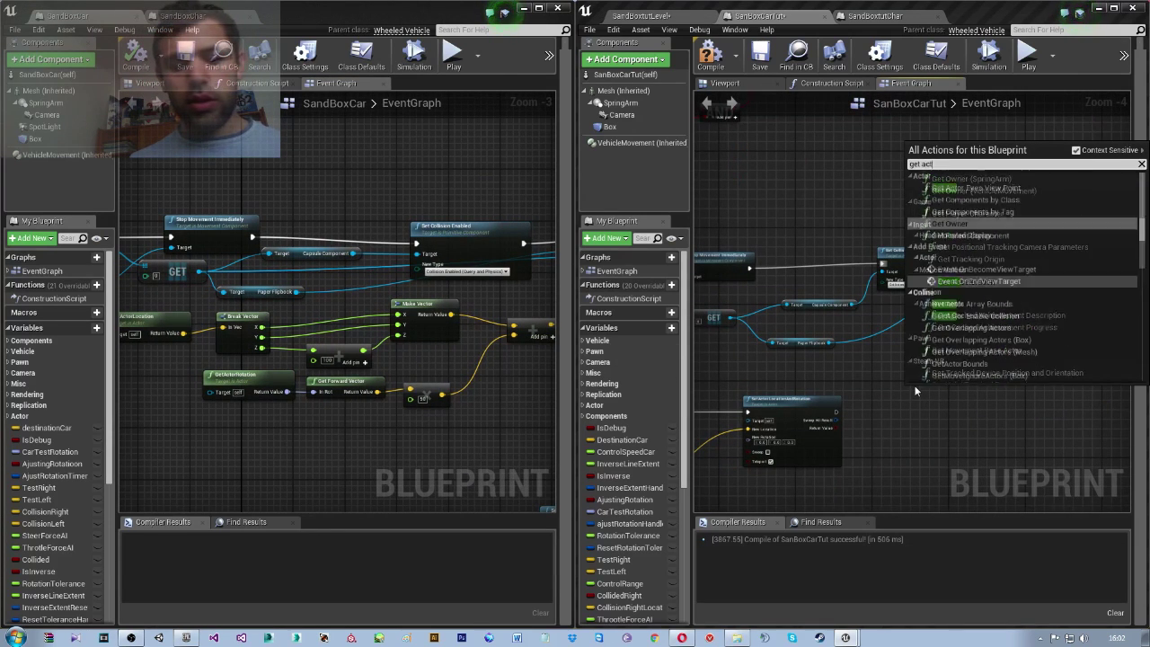
{"action": "type", "text": "or locat"}
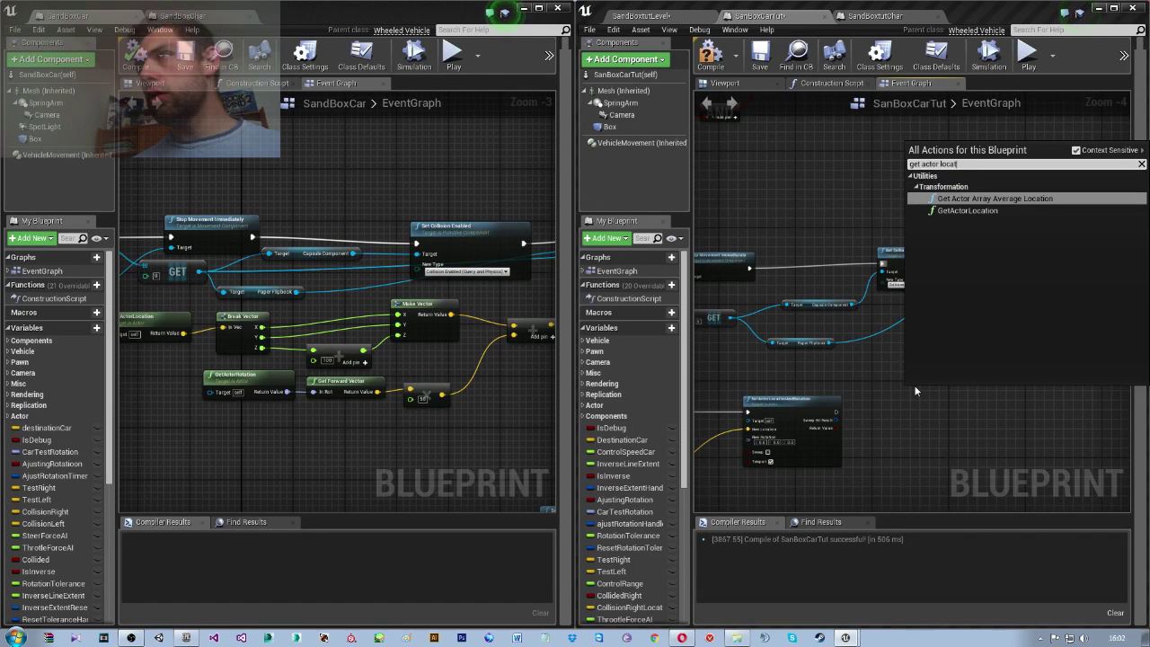
{"action": "key", "text": "Down"}
{"action": "key", "text": "Return"}
{"action": "right_click_drag", "start_coordinate": [943, 386], "coordinate": [890, 361]}
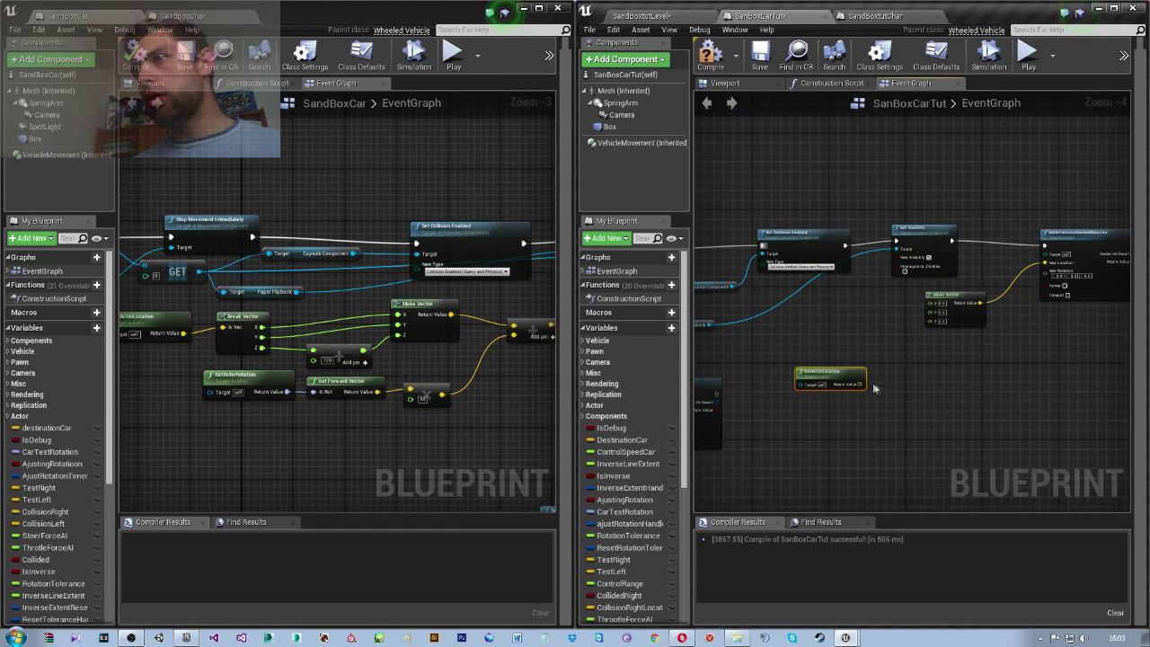
{"action": "left_click_drag", "start_coordinate": [860, 386], "coordinate": [884, 398]}
{"action": "type", "text": "brea"}
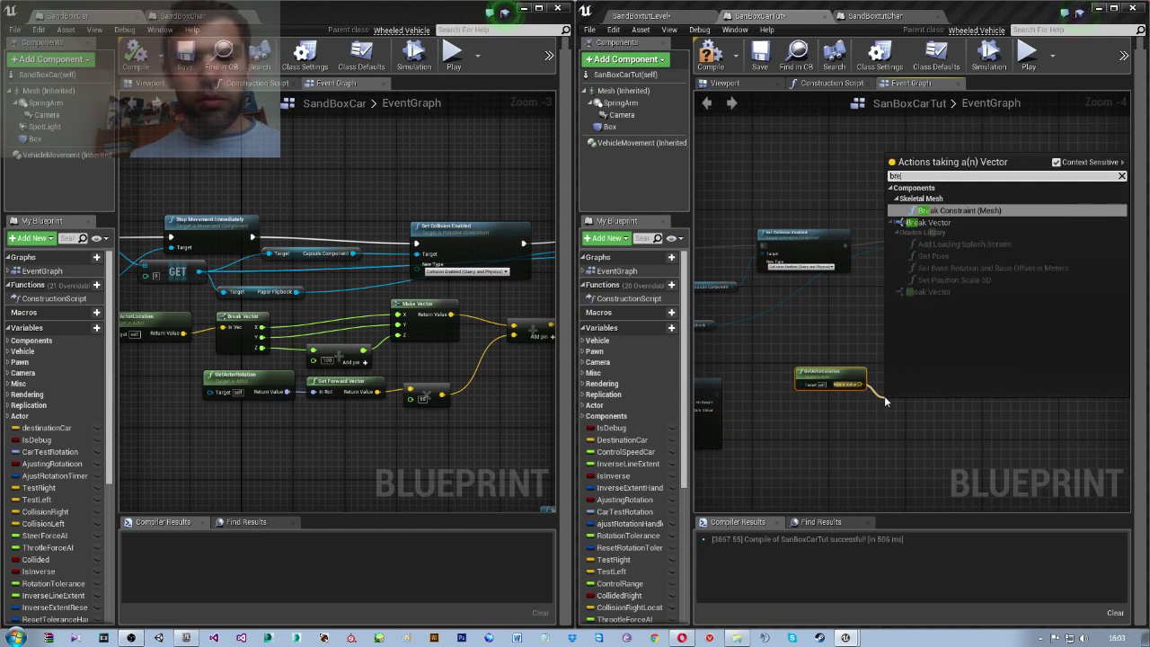
{"action": "key", "text": "Down"}
{"action": "key", "text": "Return"}
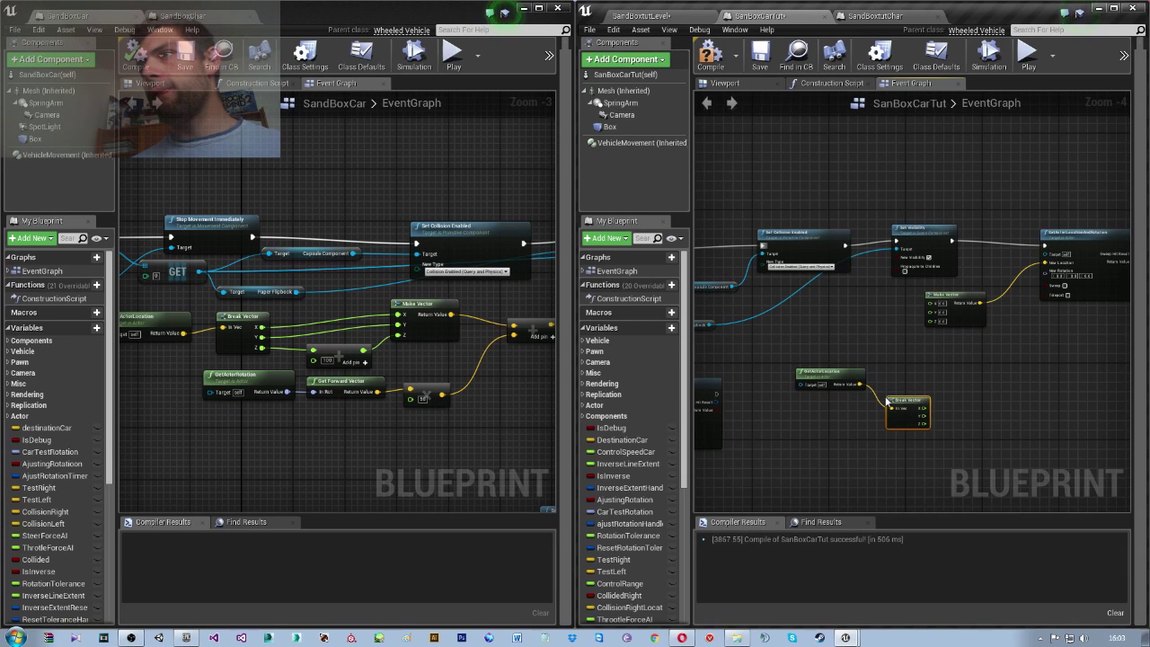
{"action": "left_click_drag", "start_coordinate": [891, 409], "coordinate": [885, 370]}
{"action": "key", "text": "Escape"}
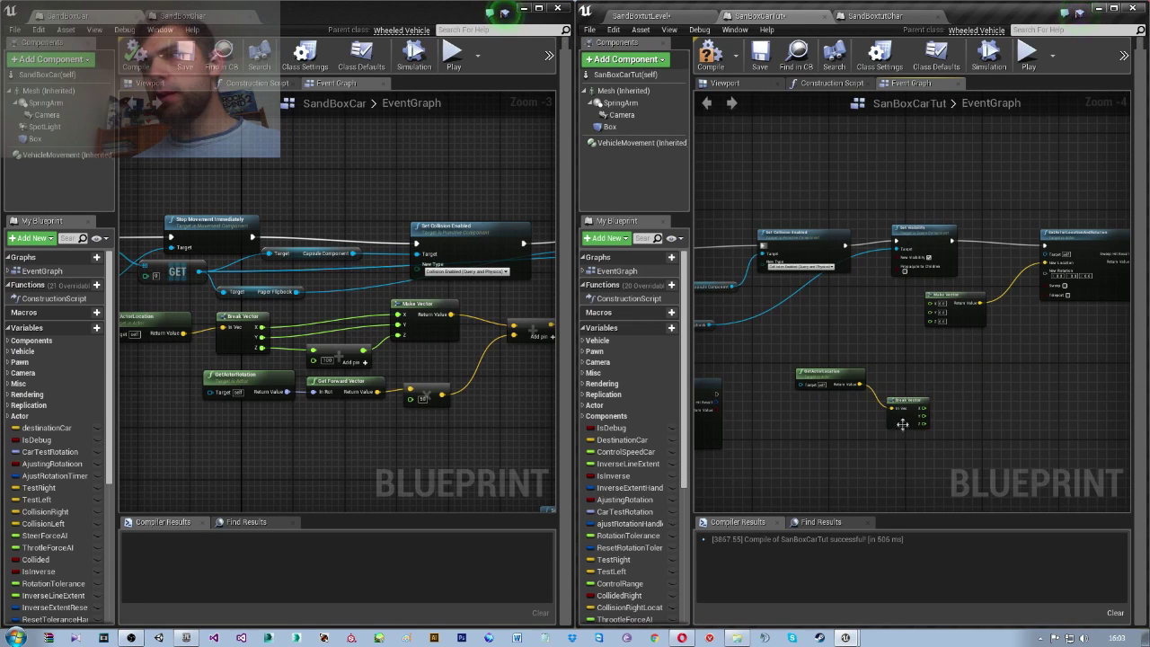
Wire Break Vector into Make Vector's inputs and place GetActorLocation beside it
{"action": "mouse_move", "coordinate": [905, 409]}
{"action": "left_mouse_down"}
{"action": "mouse_move", "coordinate": [885, 359]}
{"action": "mouse_move", "coordinate": [931, 302]}
{"action": "left_mouse_up"}
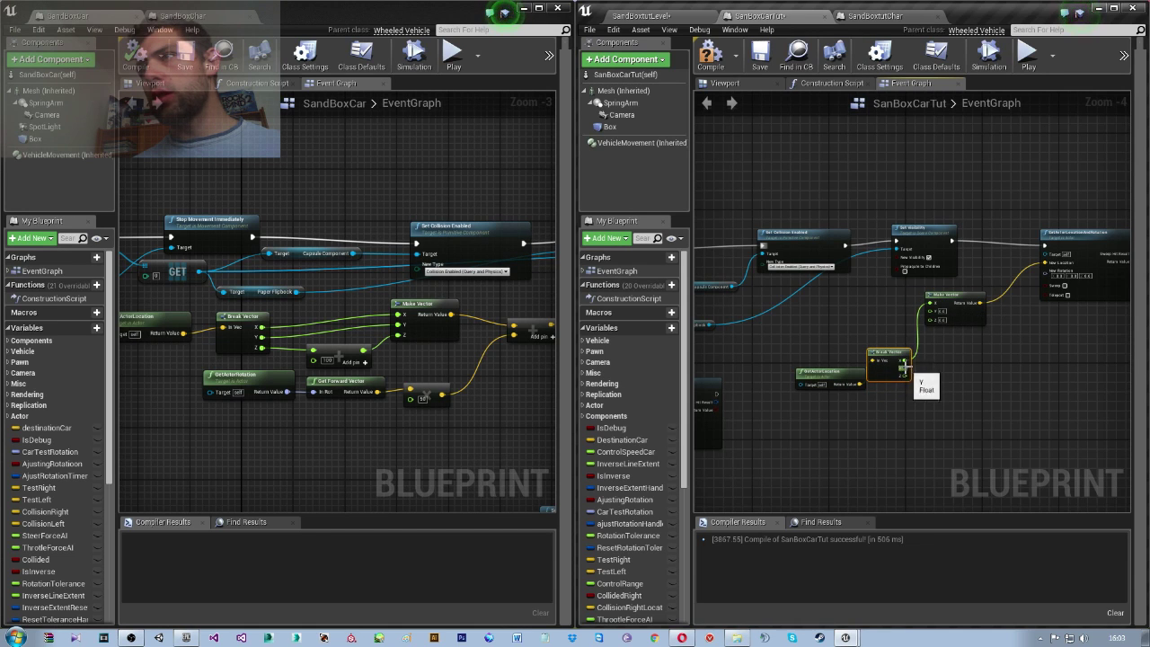
{"action": "mouse_move", "coordinate": [905, 368]}
{"action": "left_mouse_down"}
{"action": "mouse_move", "coordinate": [937, 313]}
{"action": "mouse_move", "coordinate": [978, 319]}
{"action": "left_mouse_up"}
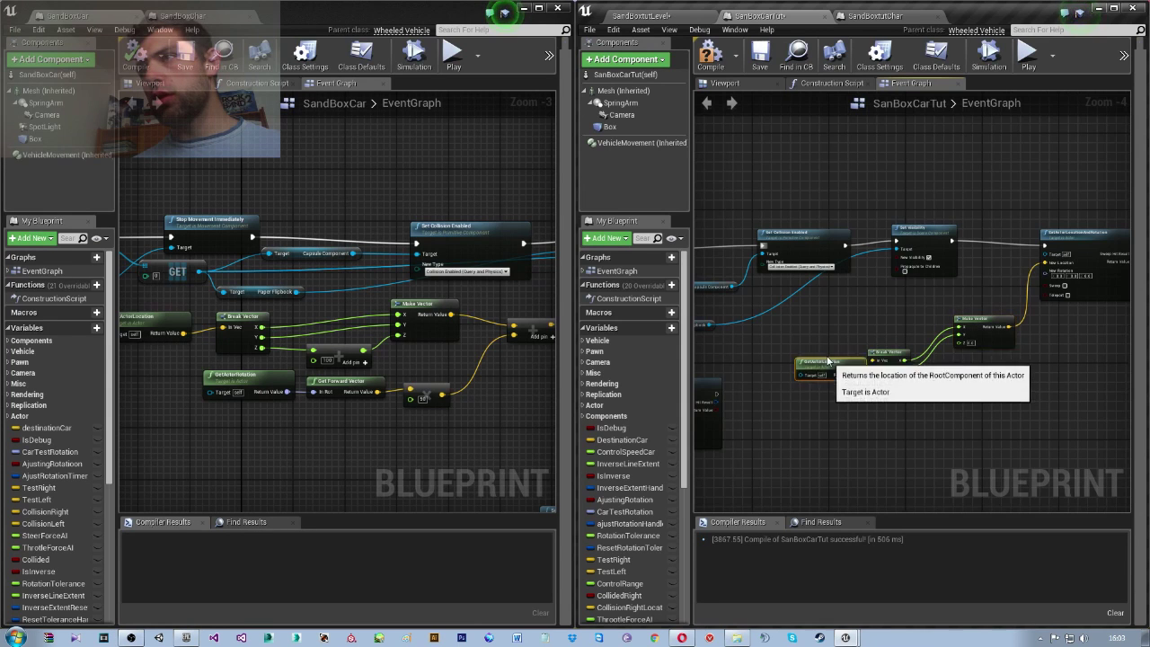
{"action": "left_click_drag", "start_coordinate": [808, 374], "coordinate": [862, 351]}
{"action": "right_click_drag", "start_coordinate": [934, 382], "coordinate": [800, 357]}
Route Break Vector's Z through a float + float node adding 100 into Make Vector's Z
{"action": "scroll", "coordinate": [800, 357], "scroll_direction": "up", "scroll_amount": 2}
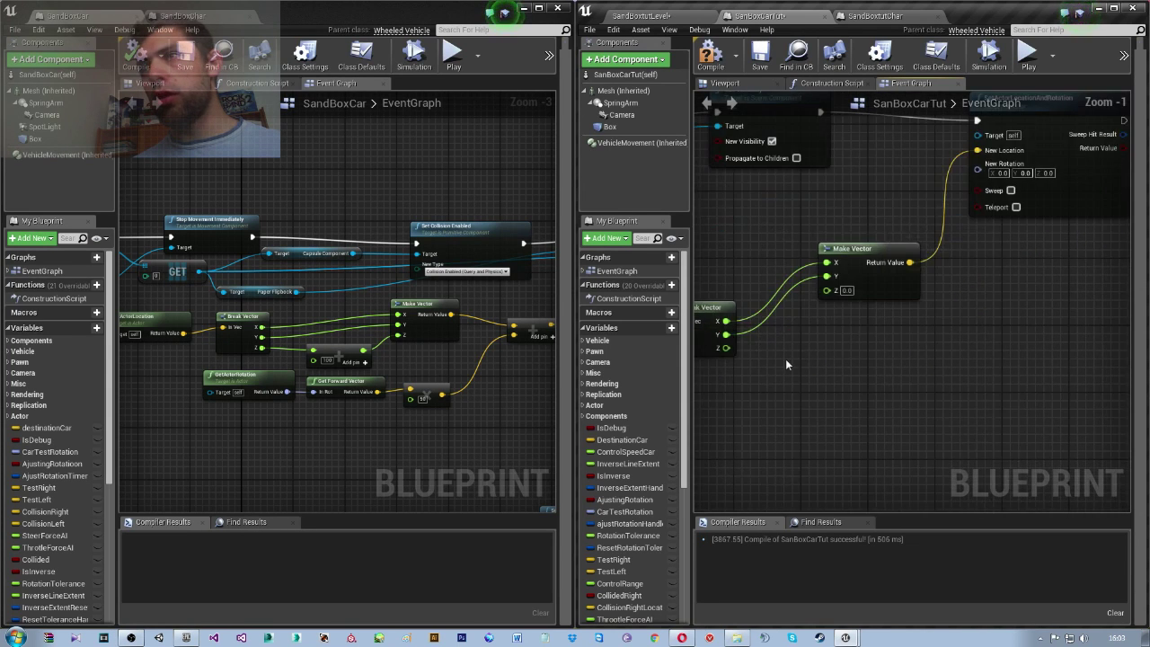
{"action": "scroll", "coordinate": [785, 358], "scroll_direction": "up", "scroll_amount": 1}
{"action": "left_click_drag", "start_coordinate": [823, 398], "coordinate": [856, 425]}
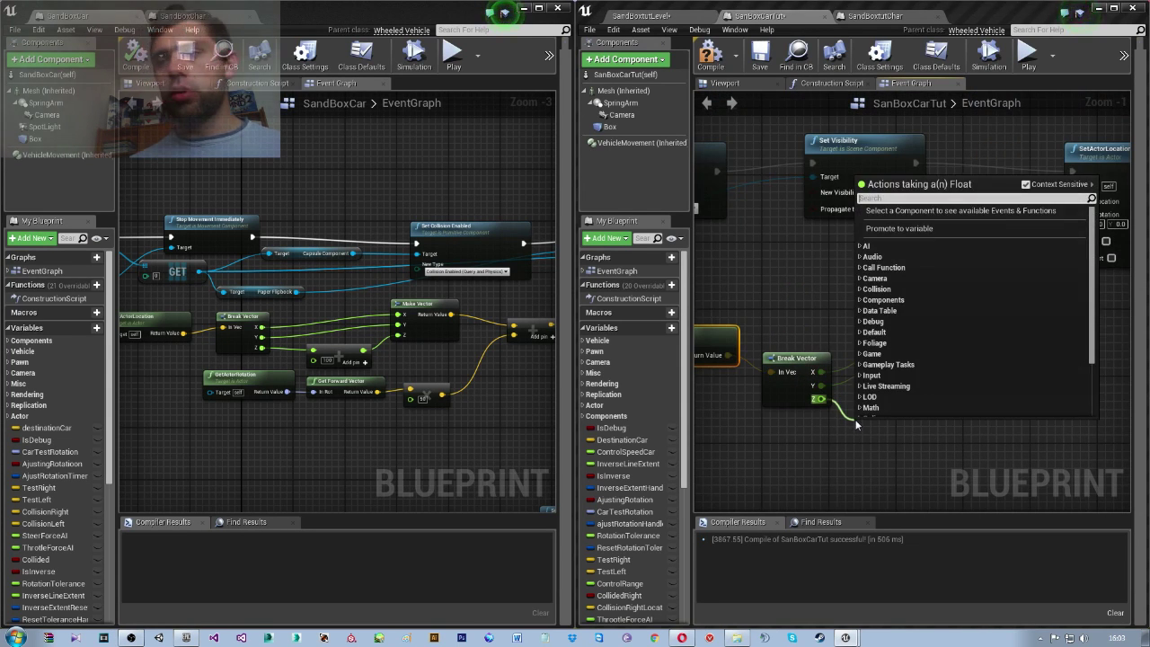
{"action": "type", "text": "se"}
{"action": "key", "text": "BackSpace"}
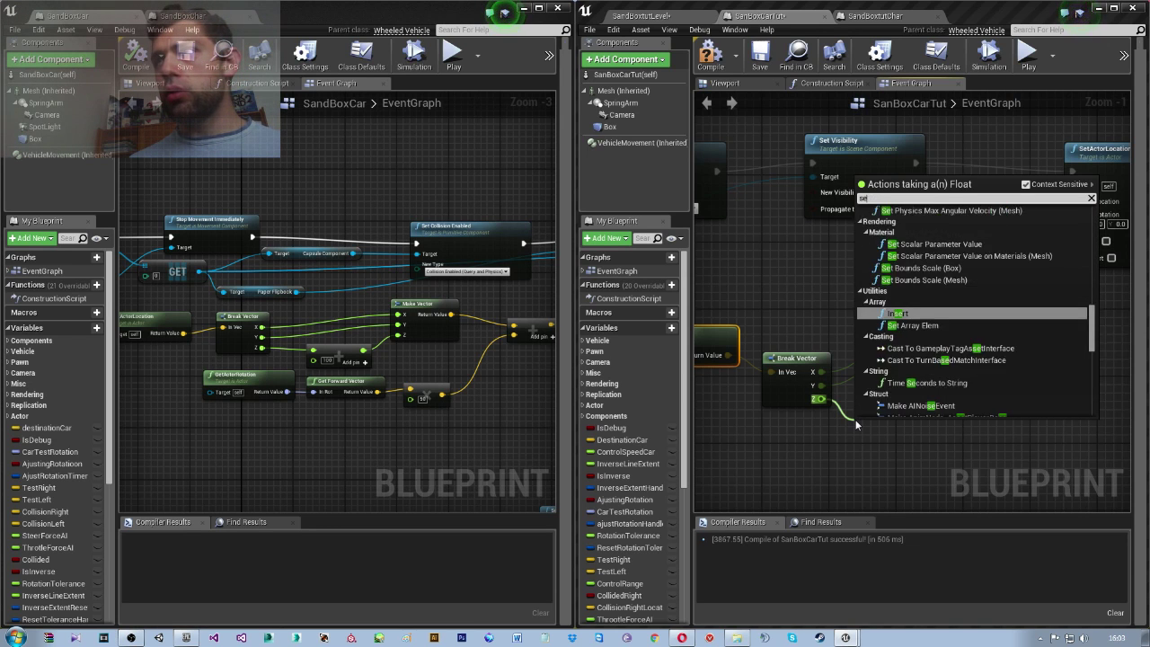
{"action": "key", "text": "BackSpace"}
{"action": "type", "text": "+"}
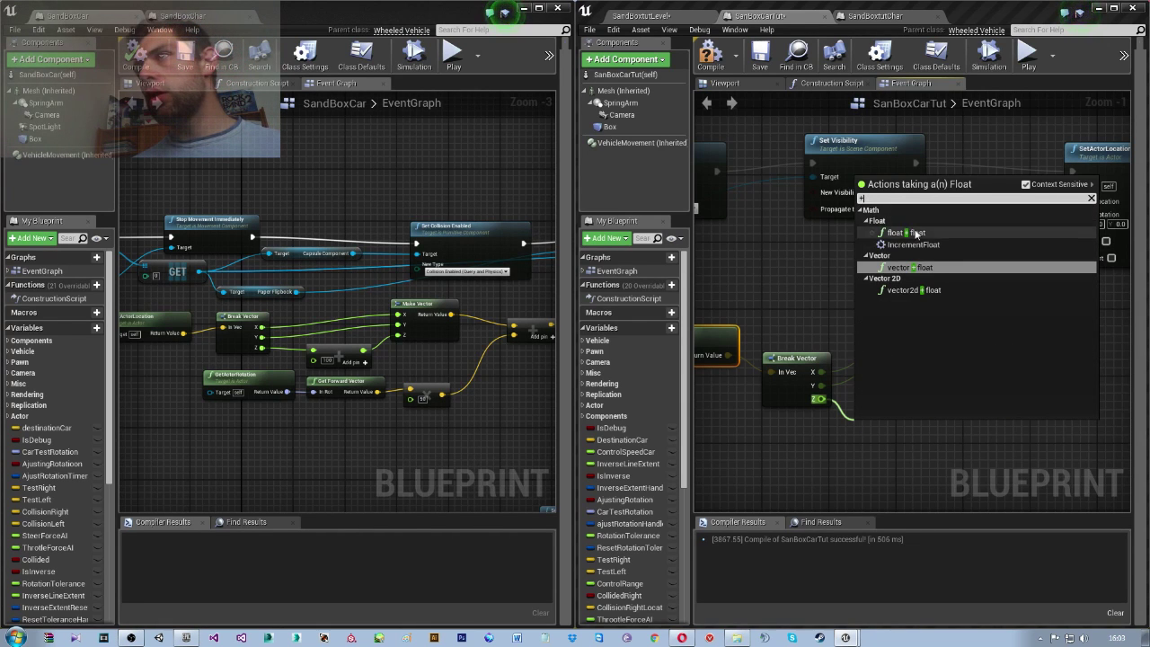
{"action": "left_click", "coordinate": [907, 231]}
{"action": "left_click", "coordinate": [895, 441]}
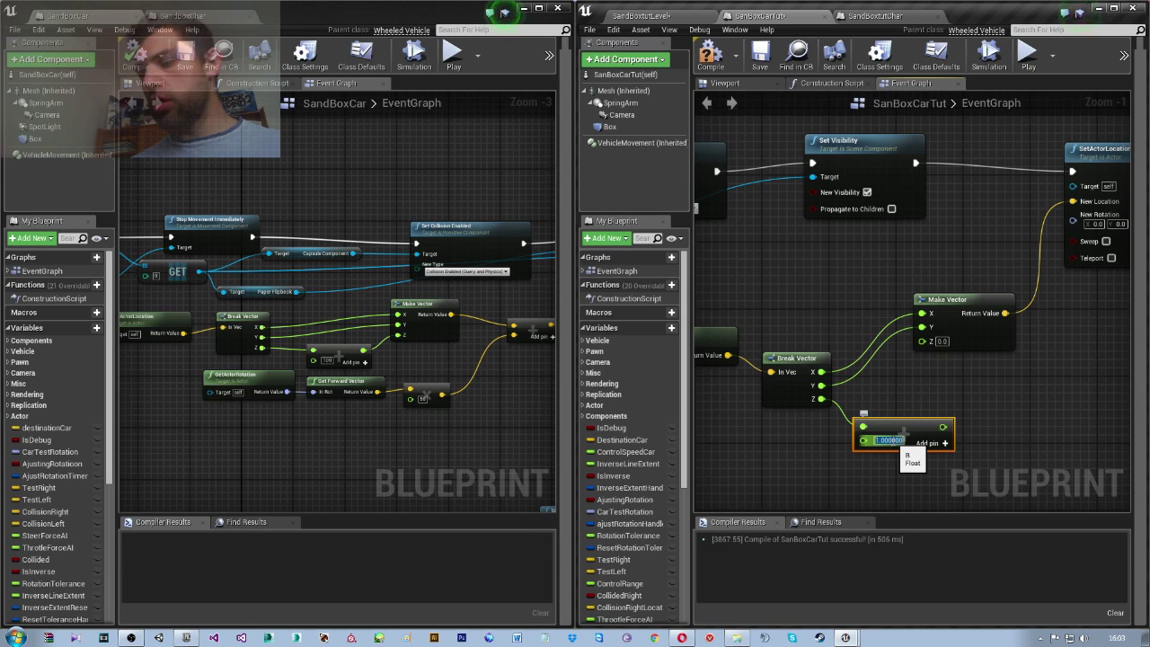
{"action": "type", "text": "1"}
{"action": "key", "text": "Return"}
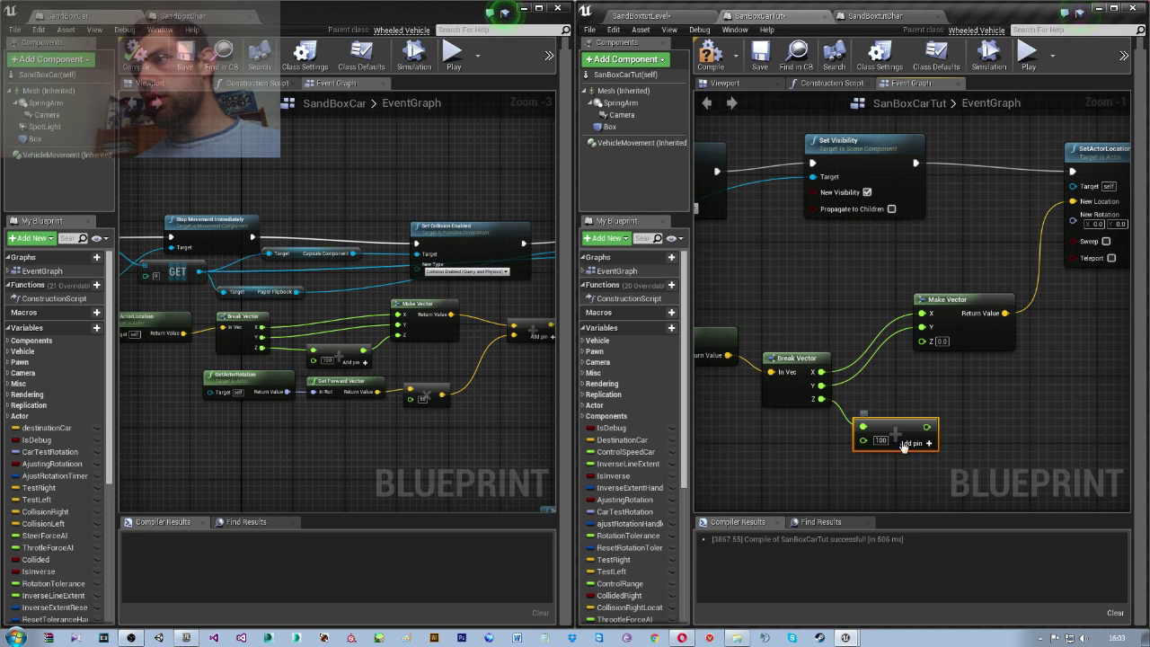
{"action": "left_click_drag", "start_coordinate": [926, 427], "coordinate": [920, 341]}
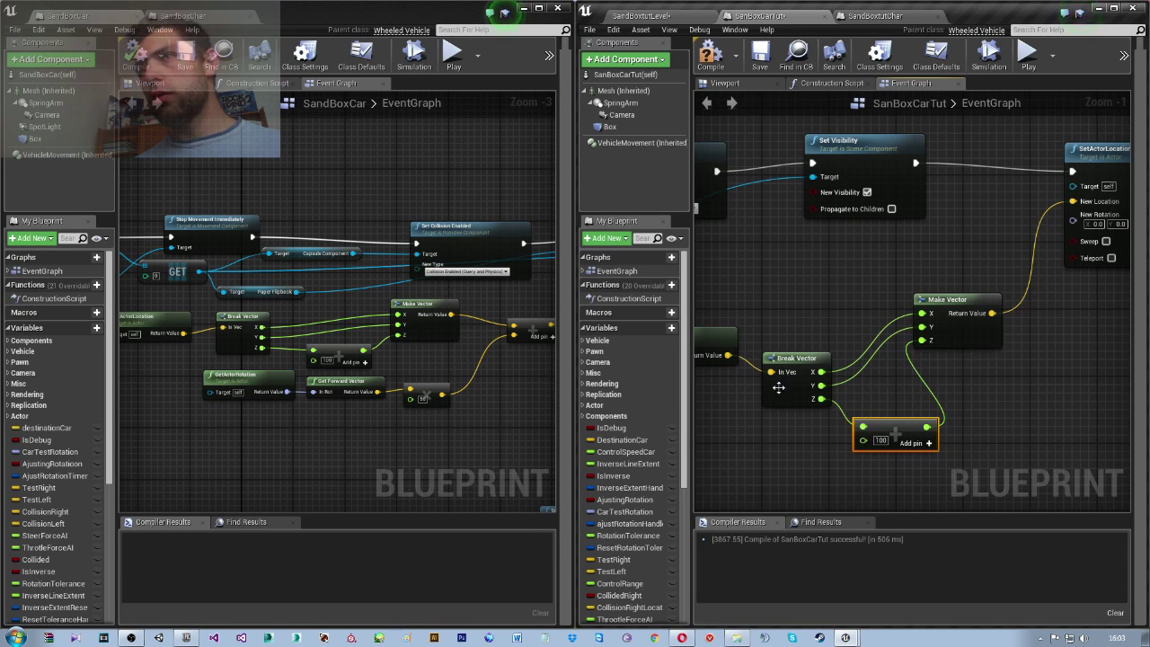
{"action": "right_click_drag", "start_coordinate": [490, 444], "coordinate": [398, 413]}
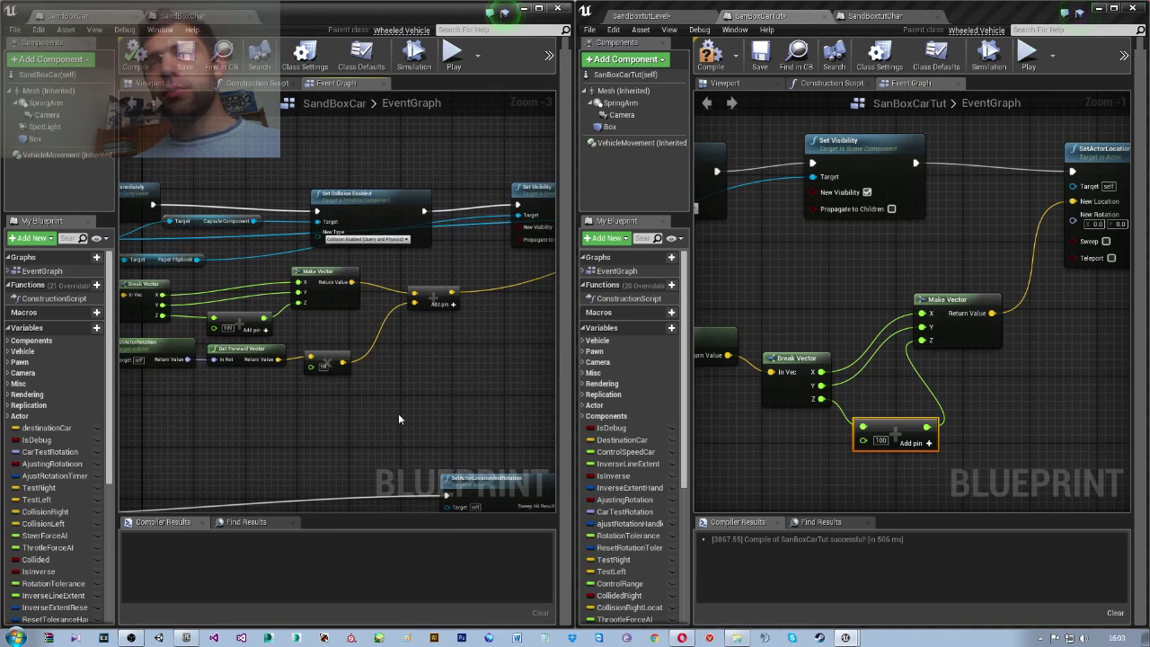
{"action": "right_click_drag", "start_coordinate": [1007, 456], "coordinate": [981, 409]}
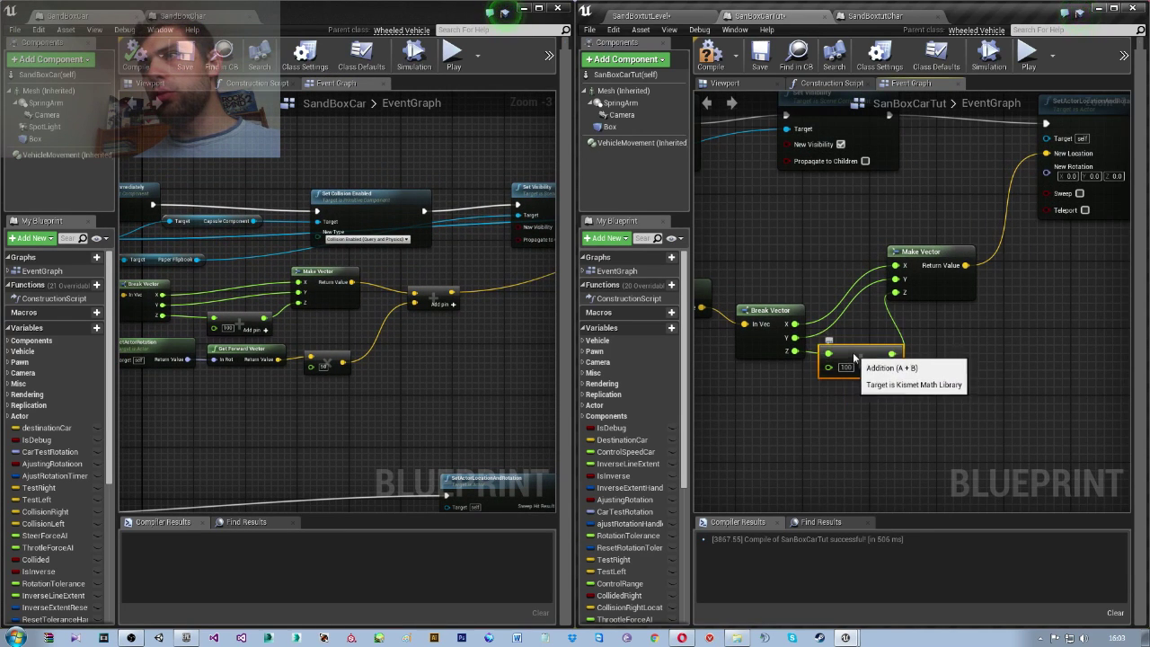
Add a GetActorRotation node to the graph
{"action": "right_click", "coordinate": [878, 433]}
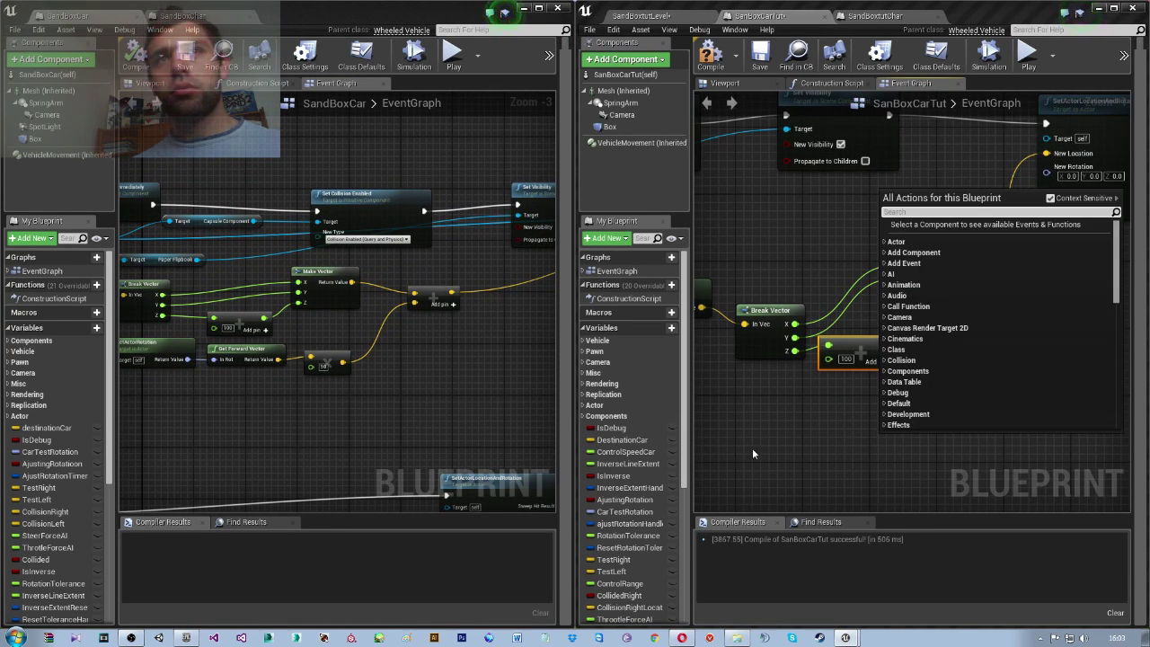
{"action": "left_click", "coordinate": [787, 448]}
{"action": "right_click_drag", "start_coordinate": [787, 448], "coordinate": [790, 451]}
{"action": "mouse_move", "coordinate": [352, 430]}
{"action": "right_mouse_down"}
{"action": "mouse_move", "coordinate": [399, 433]}
{"action": "mouse_move", "coordinate": [384, 433]}
{"action": "right_mouse_up"}
{"action": "right_click", "coordinate": [794, 411]}
{"action": "type", "text": "get"}
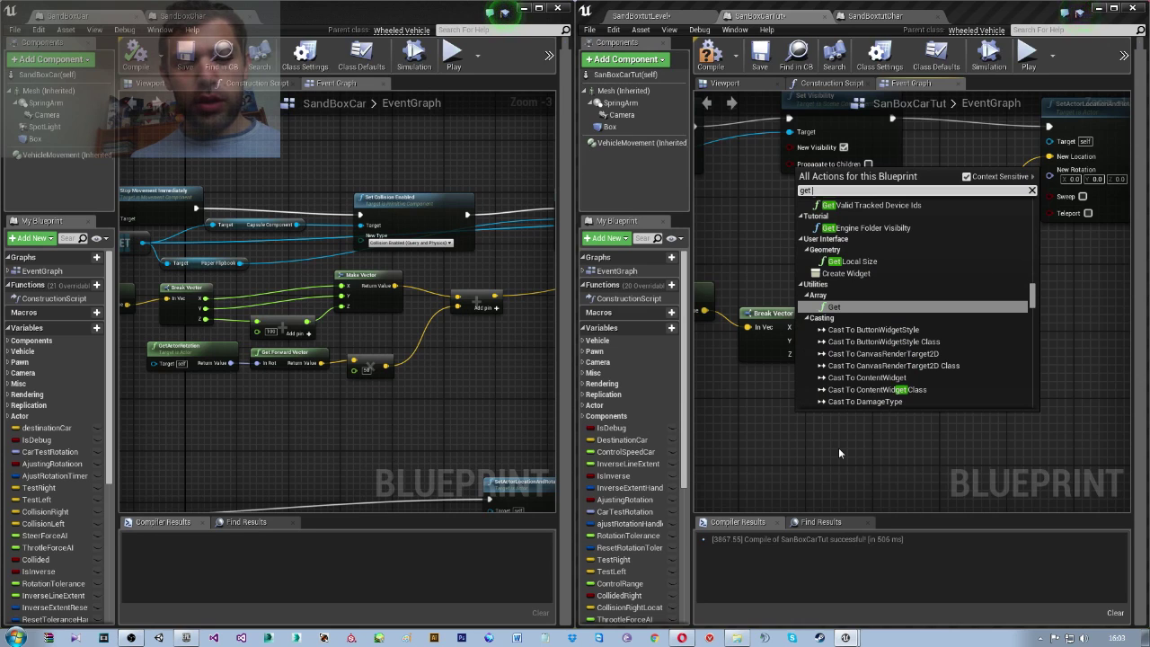
{"action": "type", "text": "acto"}
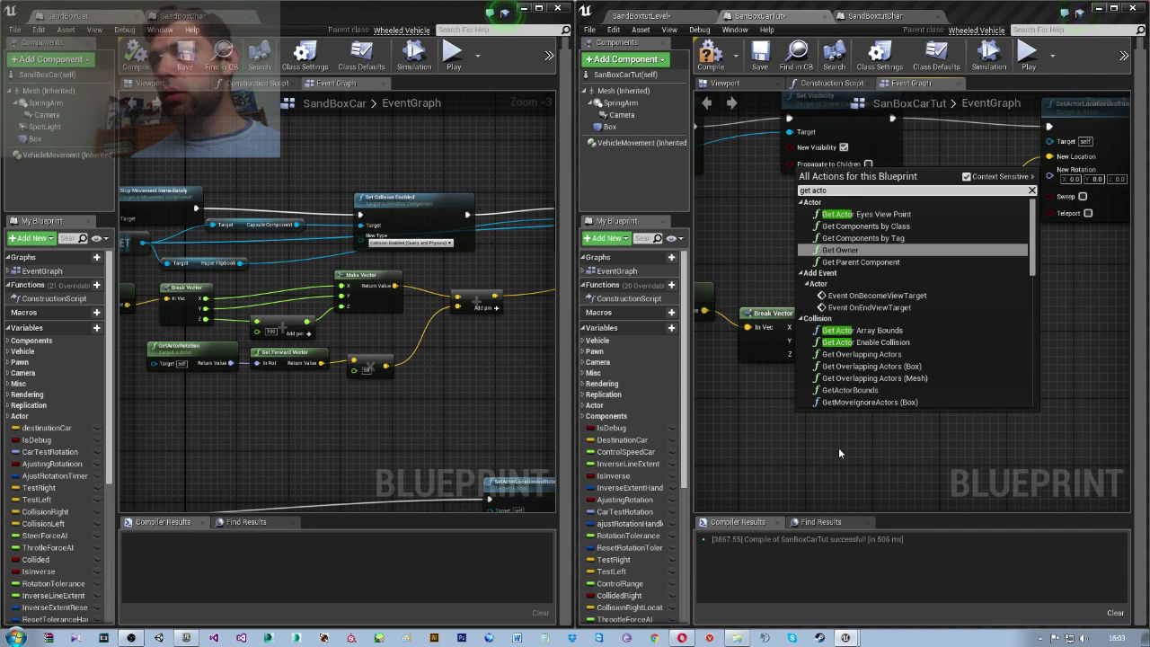
{"action": "type", "text": "r rotation"}
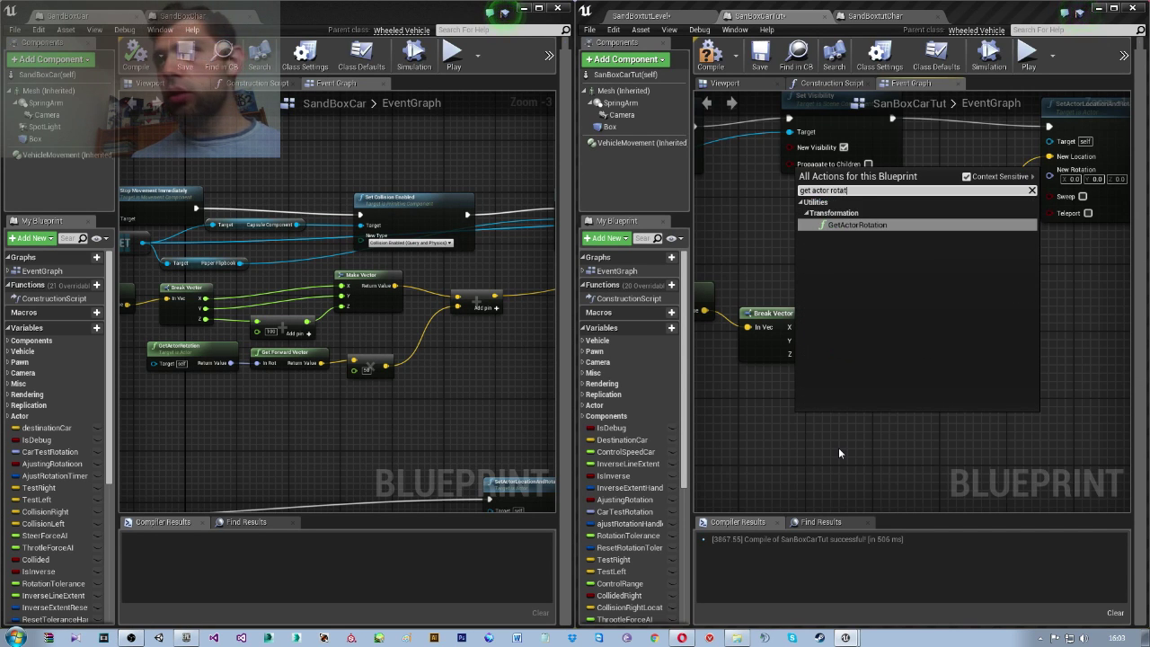
{"action": "key", "text": "Return"}
{"action": "mouse_move", "coordinate": [873, 429]}
{"action": "left_mouse_down"}
{"action": "mouse_move", "coordinate": [788, 404]}
{"action": "mouse_move", "coordinate": [886, 419]}
{"action": "left_mouse_up"}
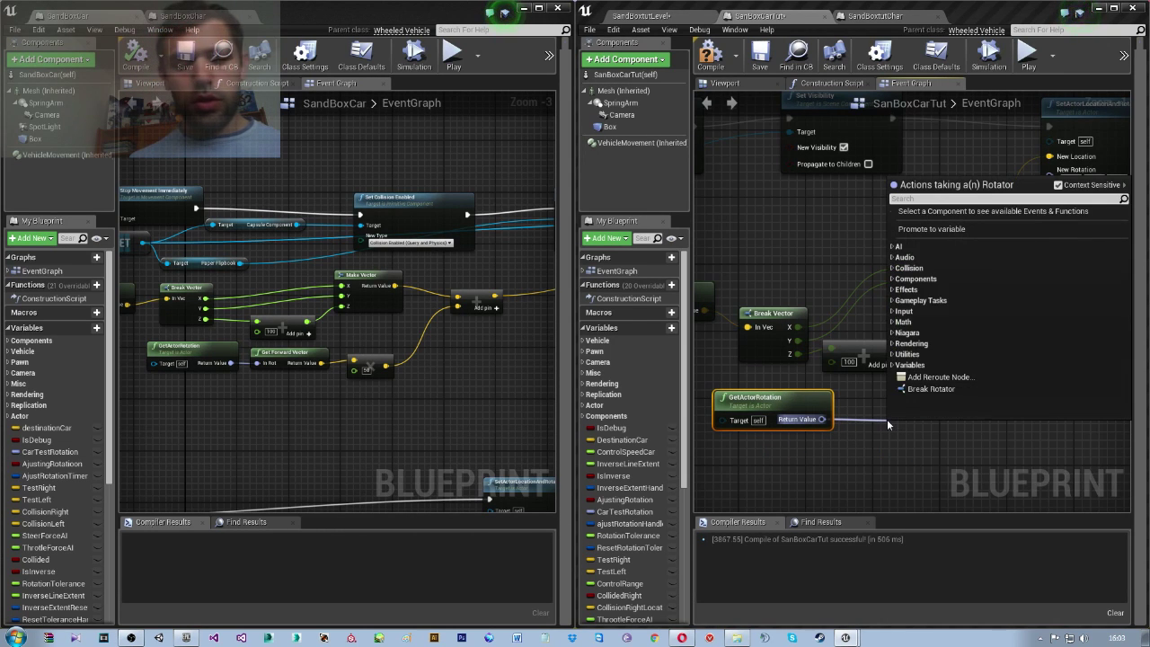
Convert the rotation to a forward vector and feed it into a vector × float node
{"action": "type", "text": "get for"}
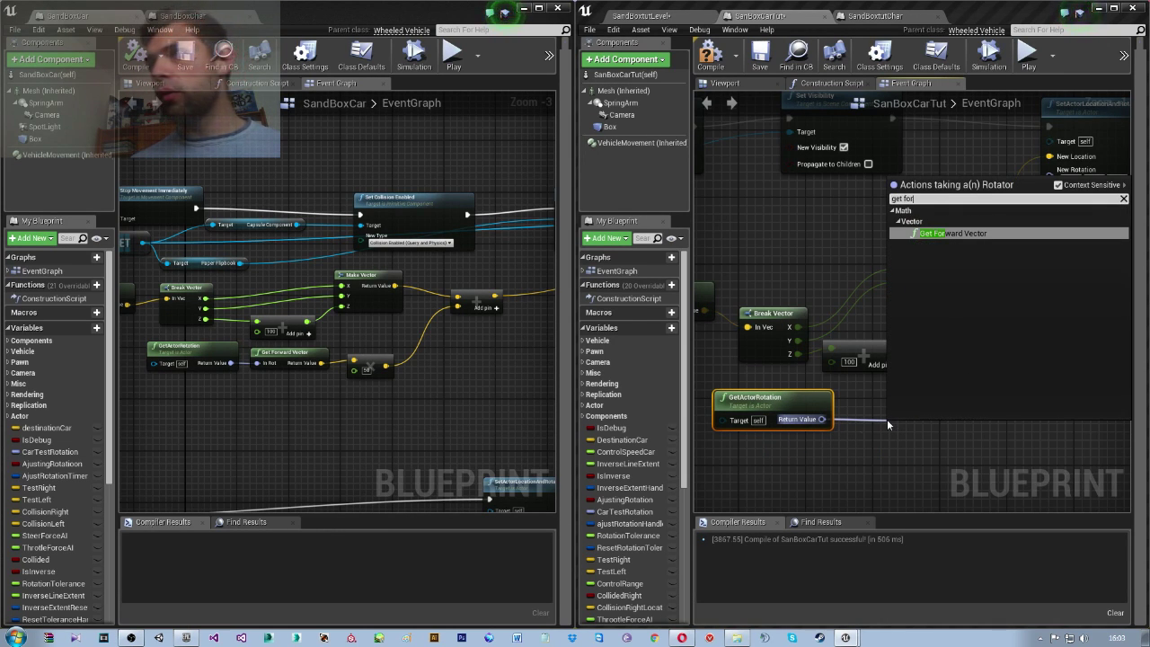
{"action": "key", "text": "Return"}
{"action": "left_click_drag", "start_coordinate": [981, 445], "coordinate": [1000, 388]}
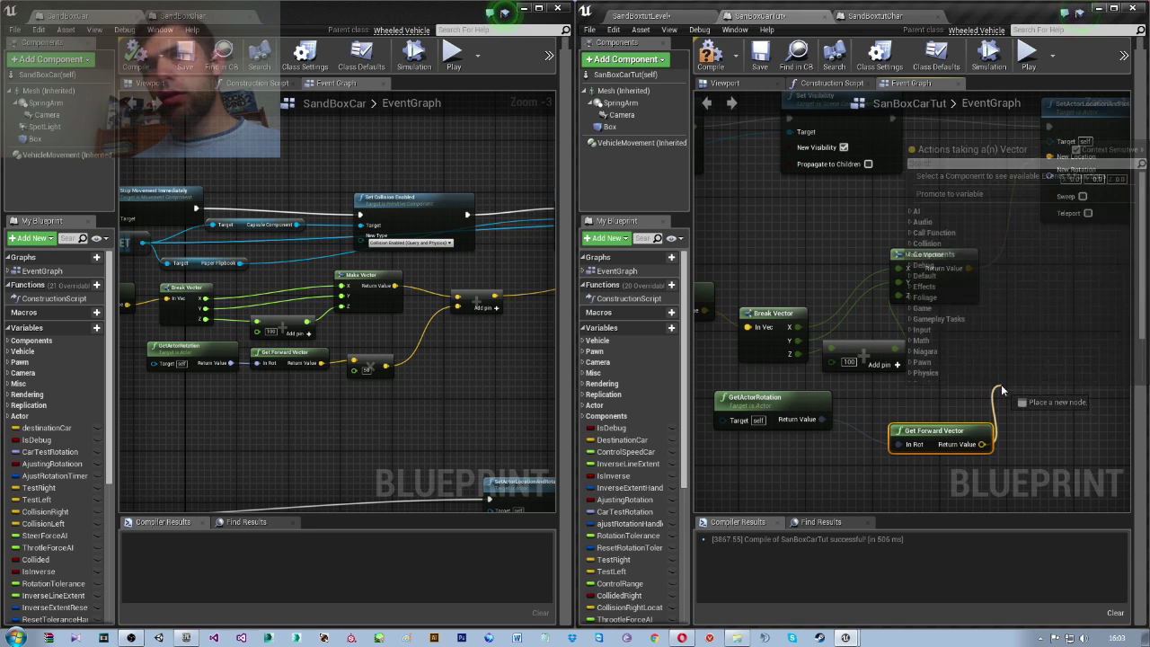
{"action": "type", "text": "*"}
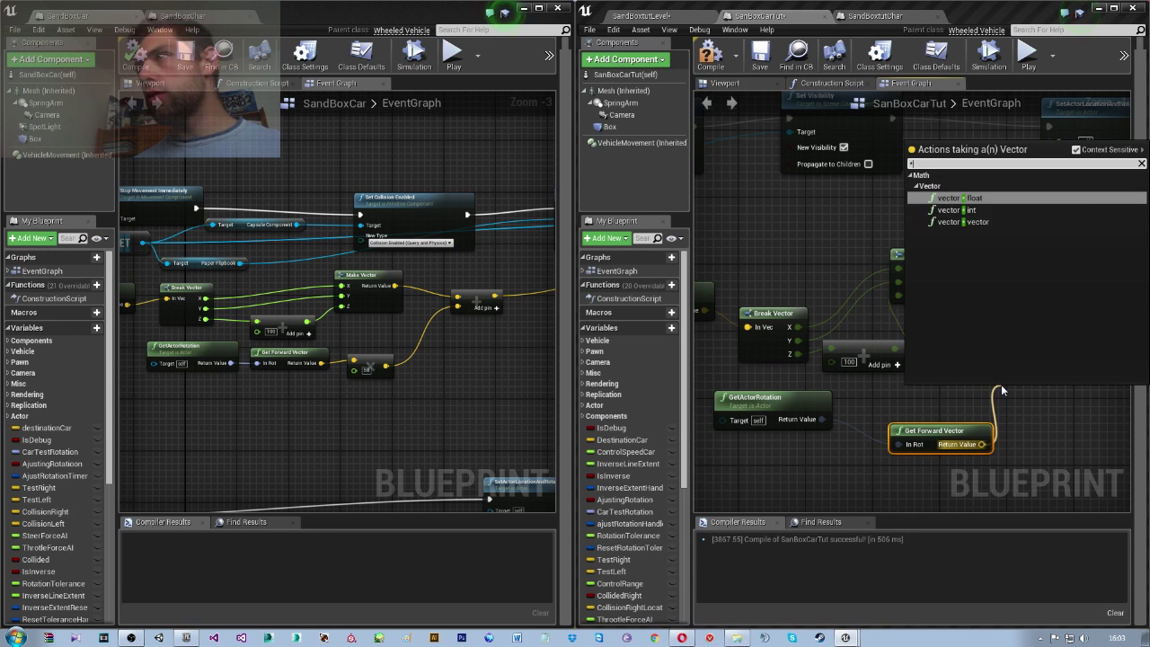
{"action": "key", "text": "Return"}
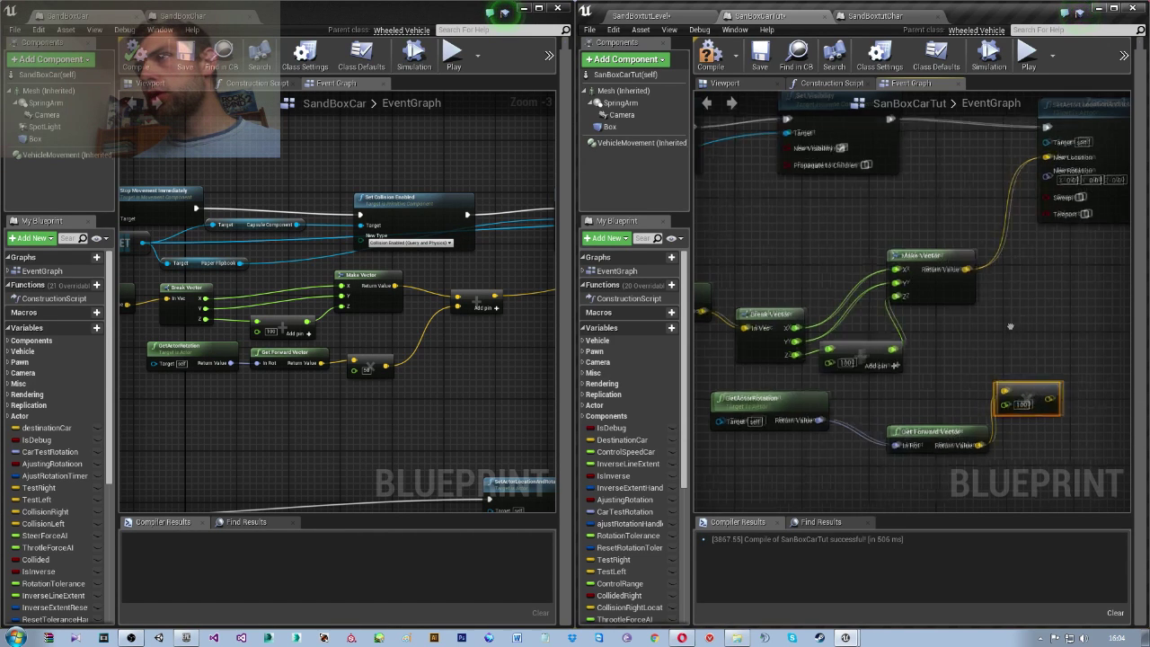
Sum Make Vector and the ×100 forward vector with vector + vector into New Location
{"action": "right_click_drag", "start_coordinate": [956, 274], "coordinate": [886, 307]}
{"action": "left_click_drag", "start_coordinate": [898, 301], "coordinate": [948, 350]}
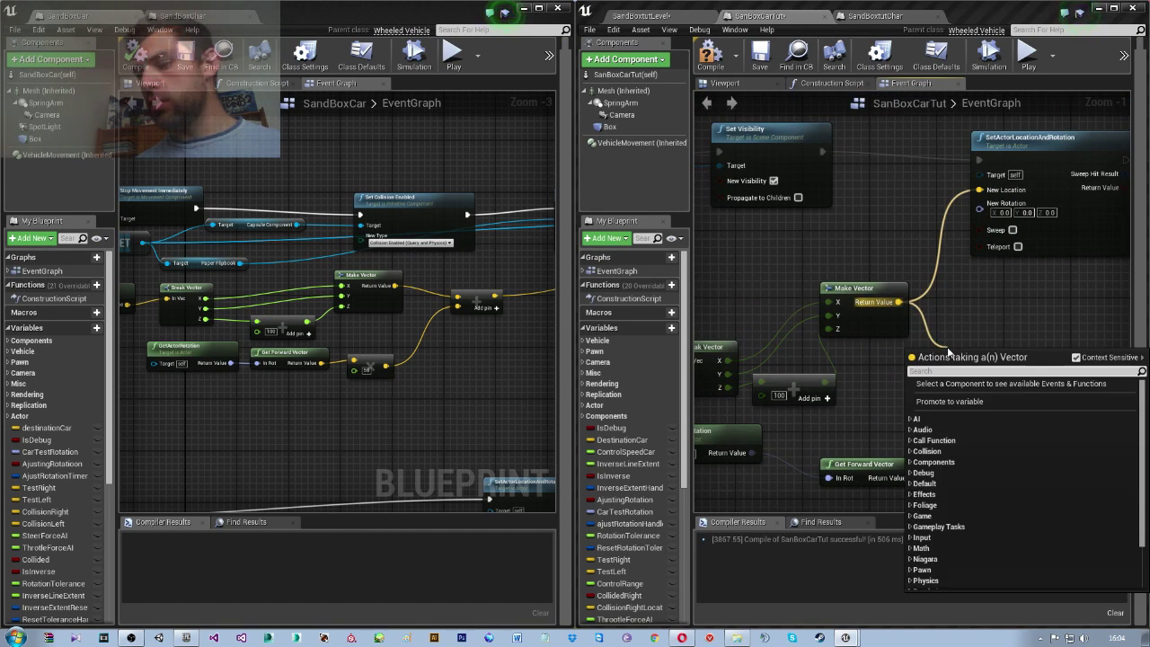
{"action": "type", "text": "+"}
{"action": "key", "text": "Down"}
{"action": "key", "text": "Down"}
{"action": "key", "text": "Return"}
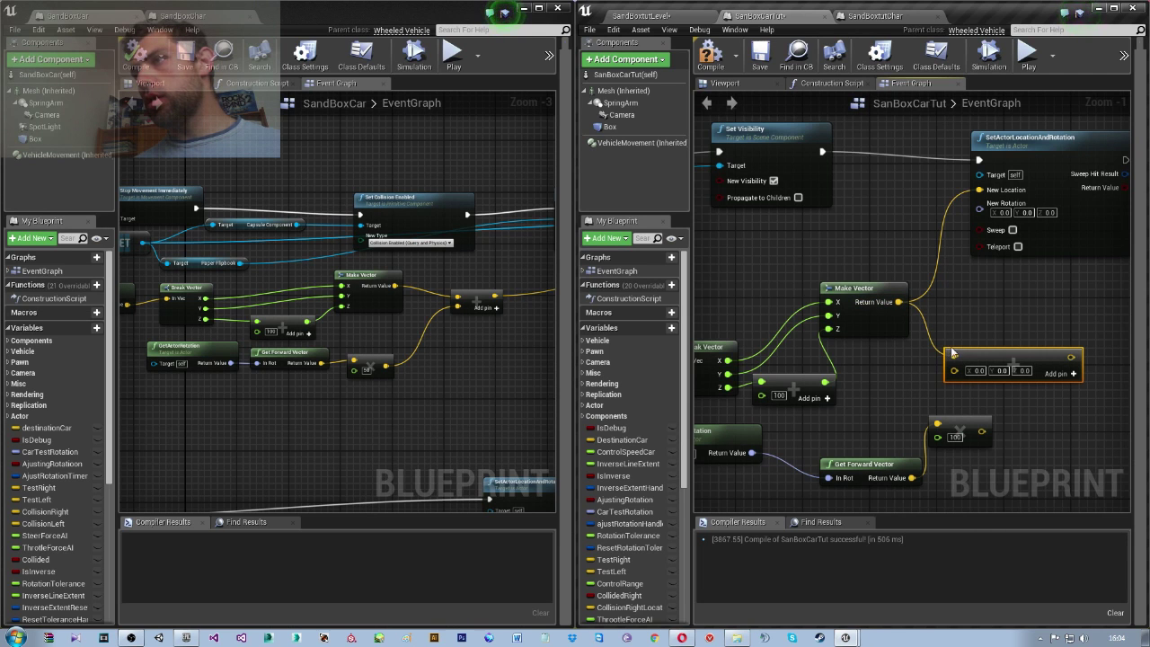
{"action": "mouse_move", "coordinate": [982, 428]}
{"action": "left_mouse_down"}
{"action": "mouse_move", "coordinate": [954, 370]}
{"action": "mouse_move", "coordinate": [979, 206]}
{"action": "left_mouse_up"}
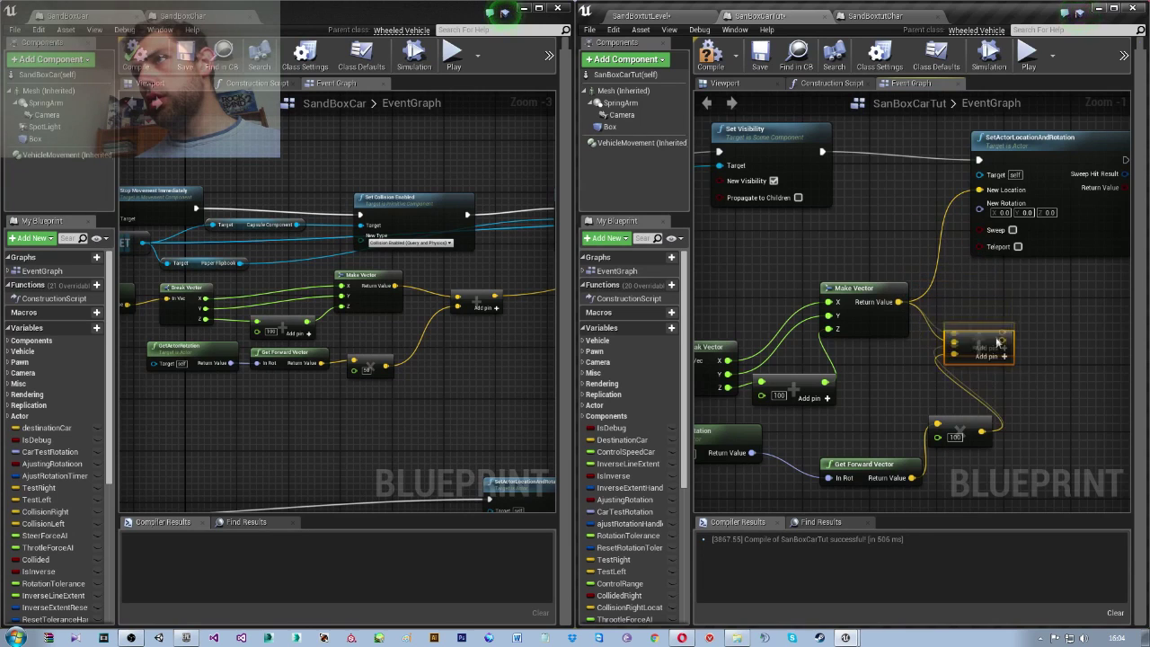
{"action": "left_click_drag", "start_coordinate": [1033, 142], "coordinate": [966, 148]}
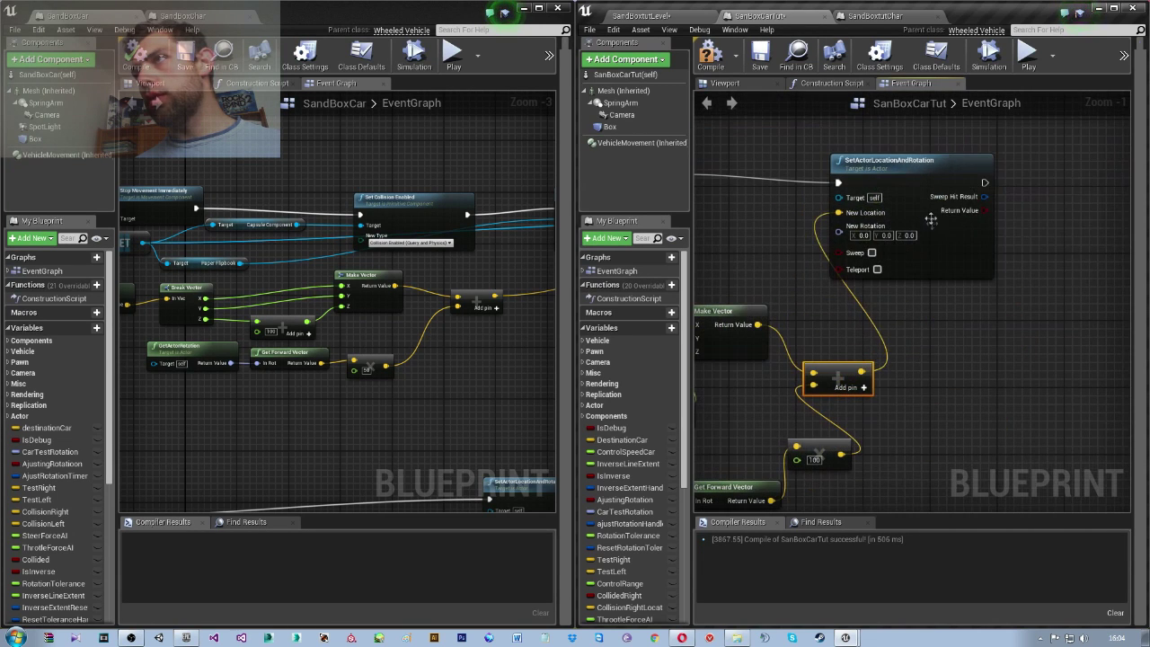
{"action": "right_click_drag", "start_coordinate": [490, 336], "coordinate": [352, 382]}
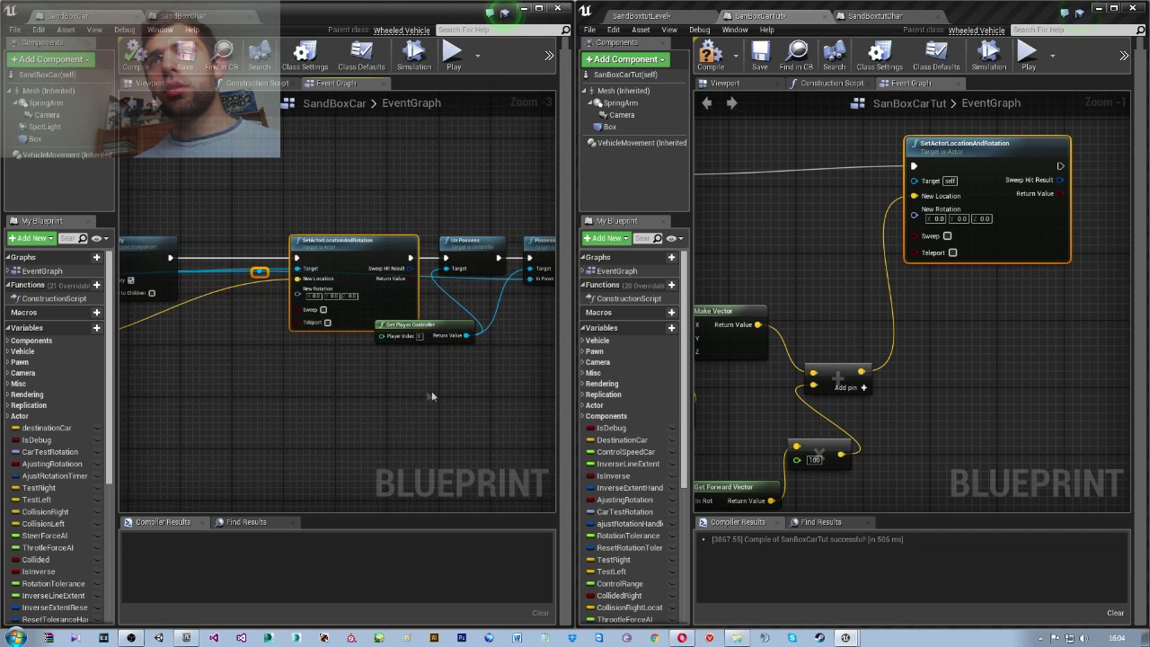
{"action": "right_click_drag", "start_coordinate": [1005, 388], "coordinate": [764, 430]}
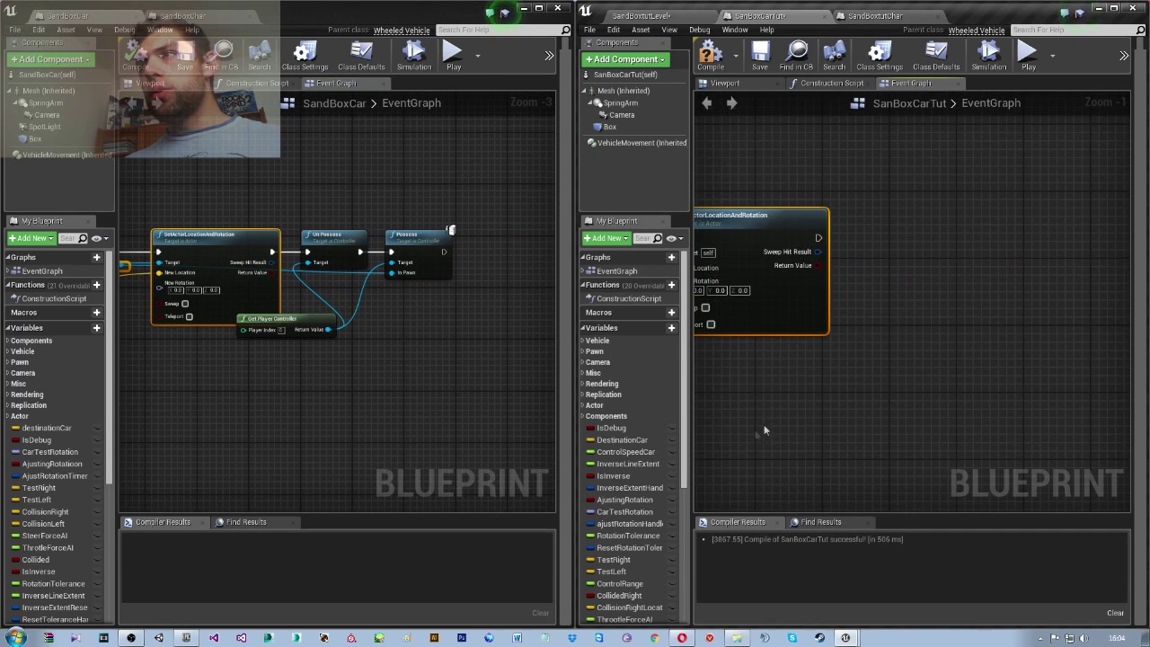
{"action": "right_click_drag", "start_coordinate": [871, 364], "coordinate": [913, 400]}
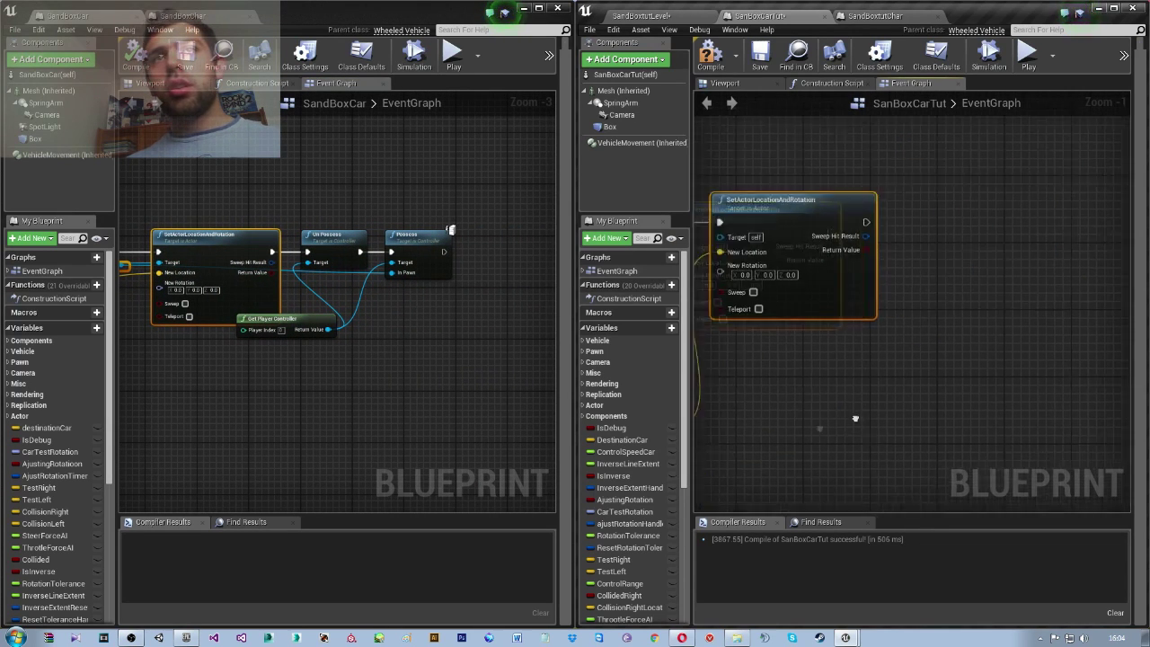
Add Get Player Controller (Player Index 0) below SetActorLocationAndRotation, deleting a stray Event Unpossessed
{"action": "right_click", "coordinate": [942, 352]}
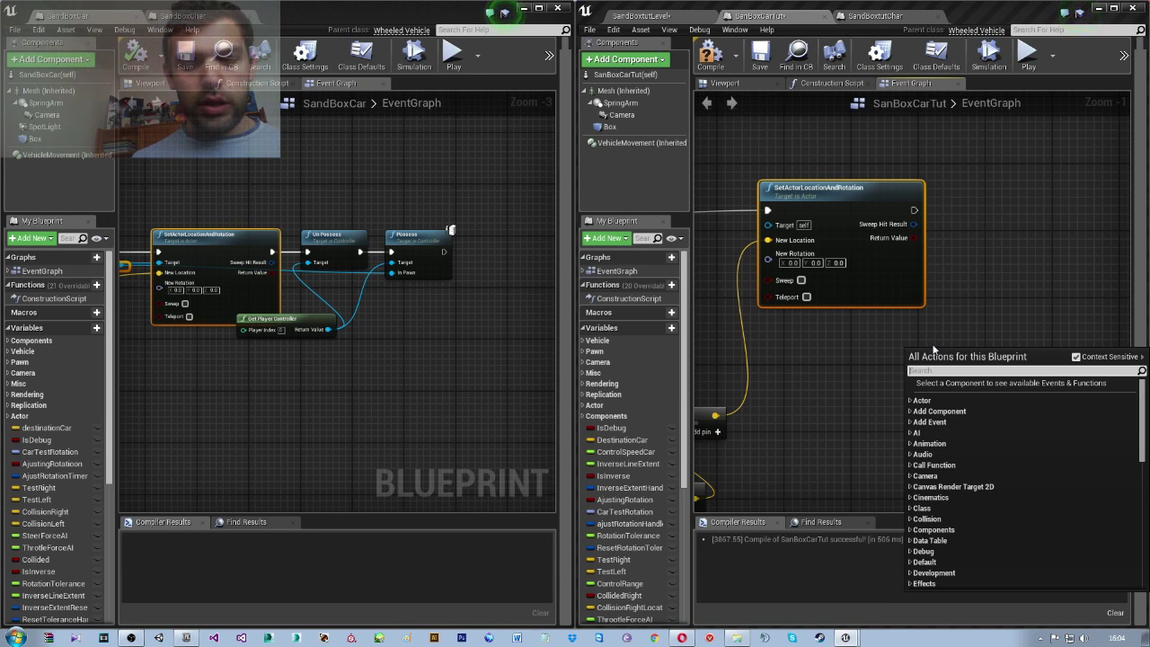
{"action": "type", "text": "unposs"}
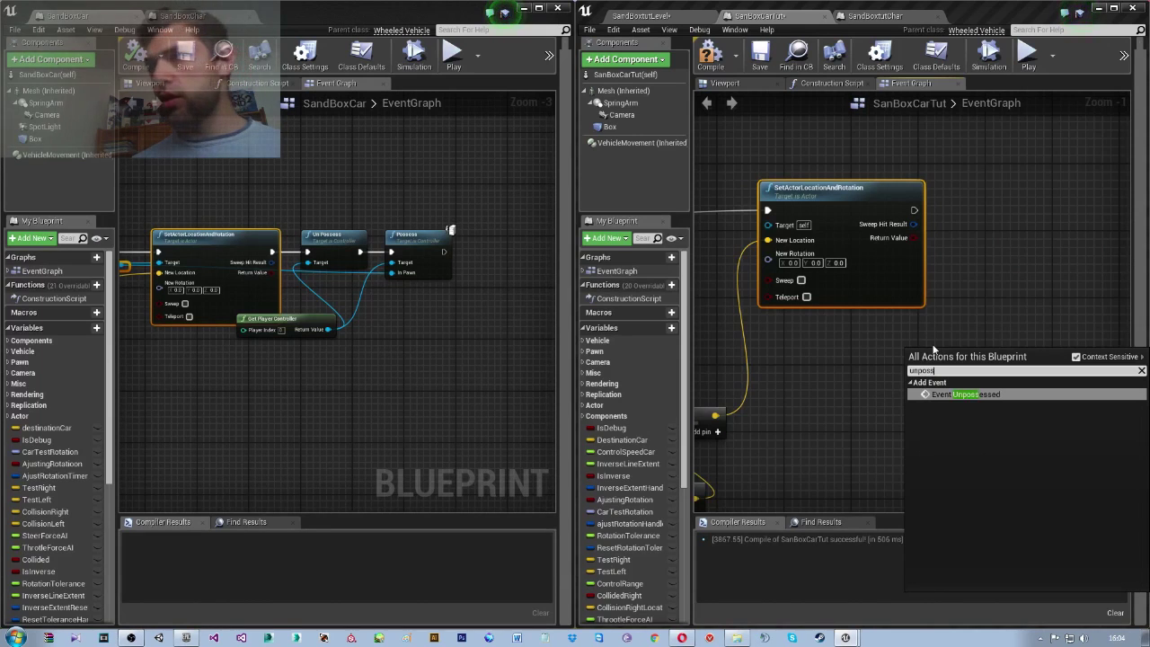
{"action": "key", "text": "Return"}
{"action": "right_click", "coordinate": [977, 366]}
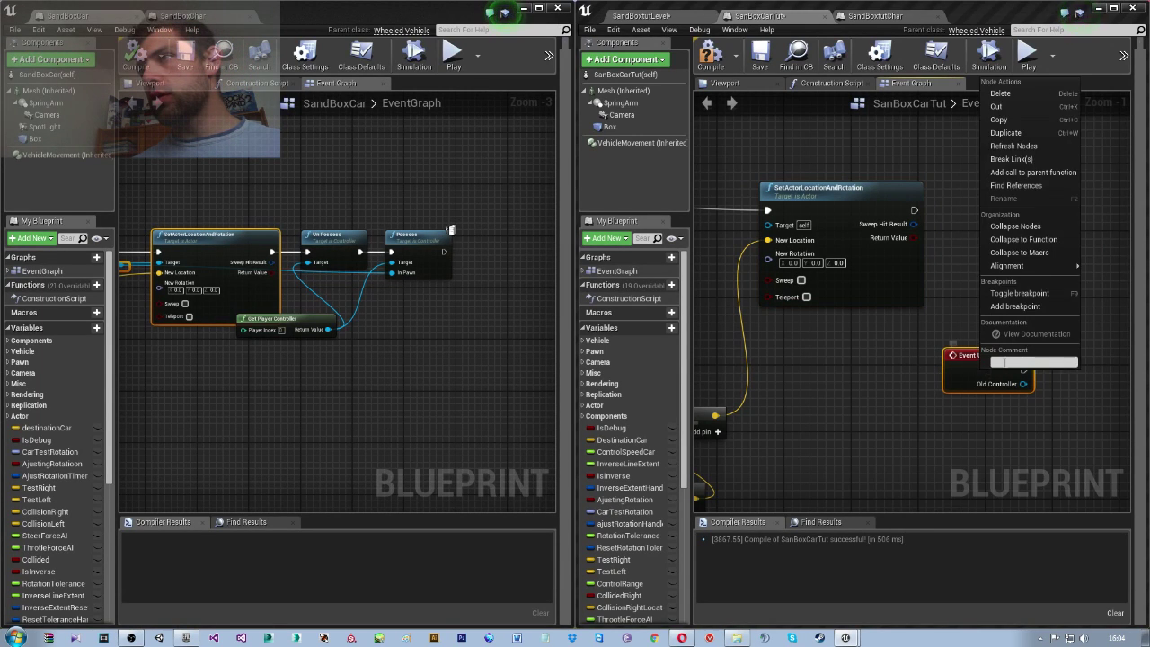
{"action": "left_click", "coordinate": [1008, 111]}
{"action": "right_click", "coordinate": [934, 402]}
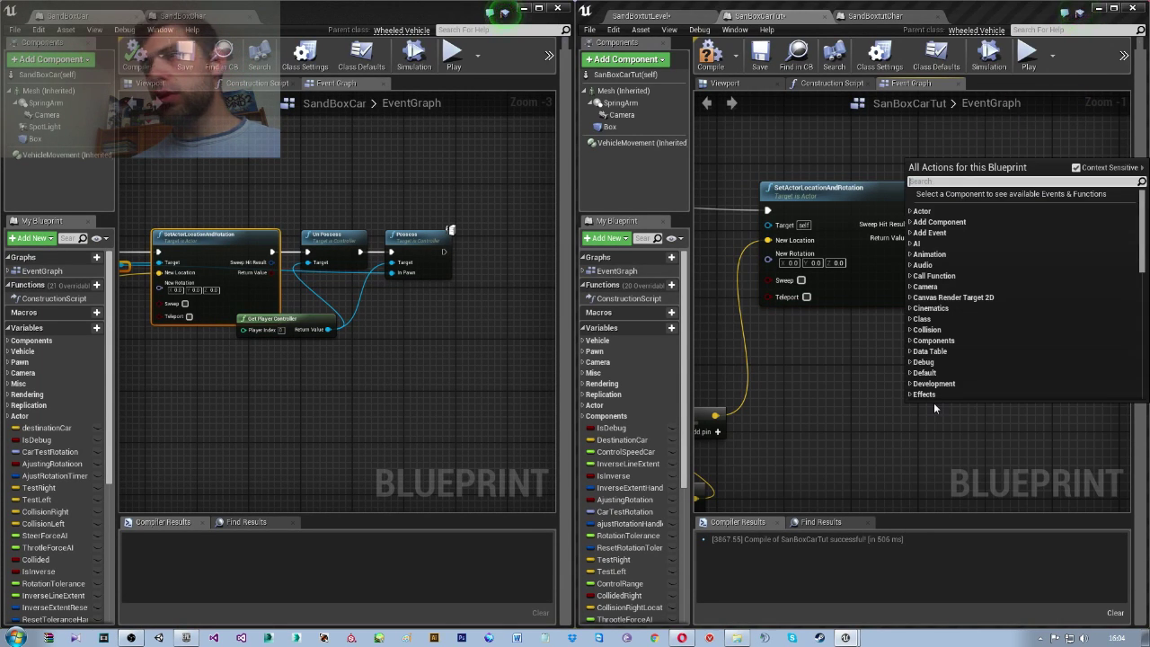
{"action": "type", "text": "get"}
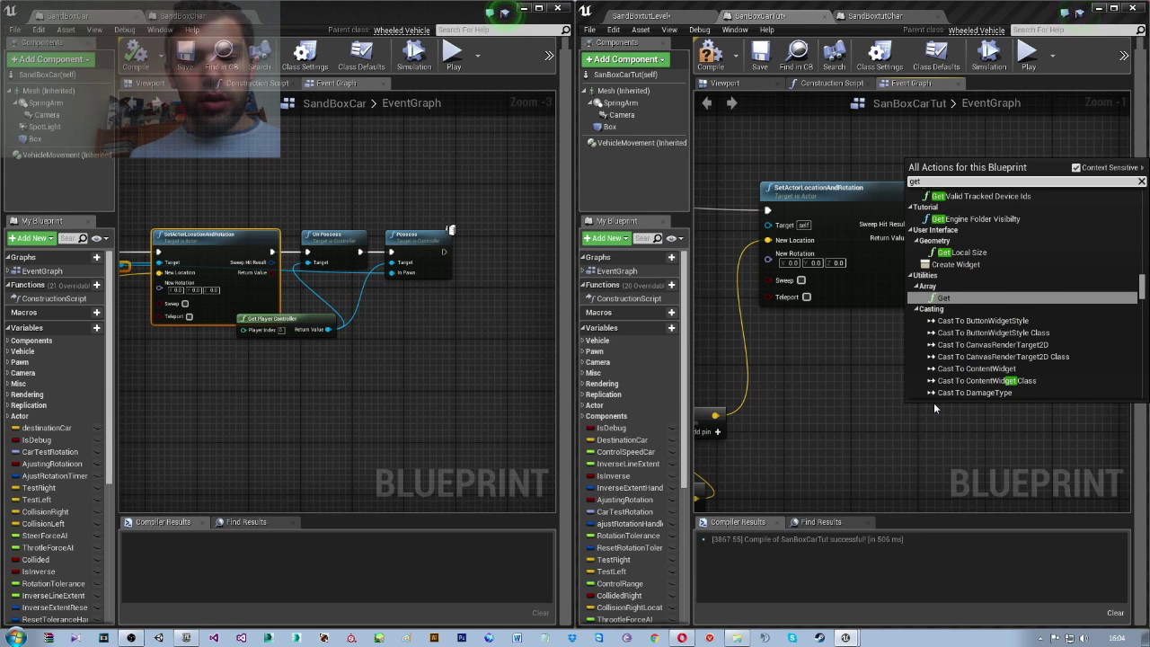
{"action": "type", "text": " player conm"}
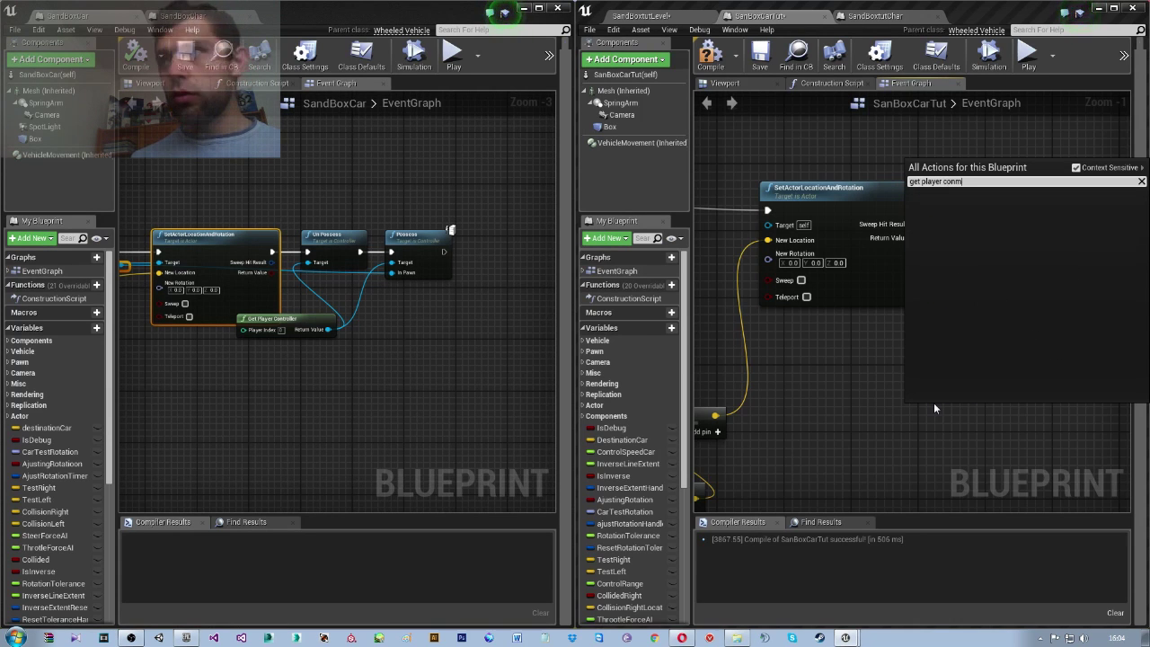
{"action": "key", "text": "BackSpace"}
{"action": "key", "text": "BackSpace"}
{"action": "key", "text": "Return"}
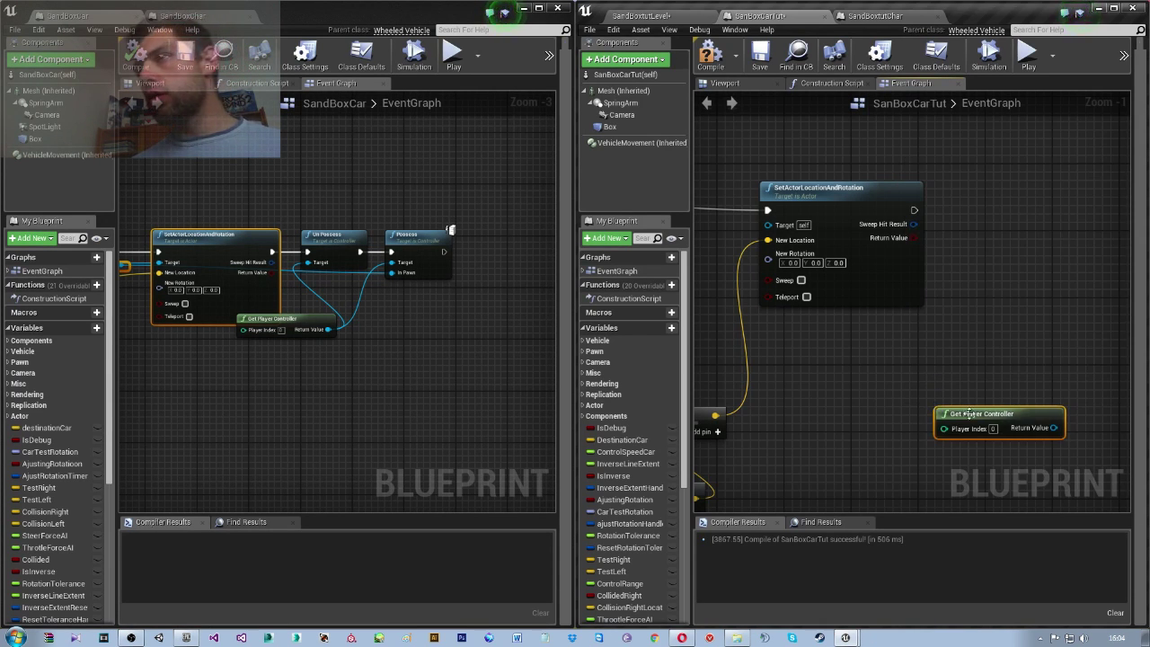
{"action": "left_click_drag", "start_coordinate": [977, 417], "coordinate": [865, 395]}
{"action": "left_click_drag", "start_coordinate": [949, 404], "coordinate": [962, 348]}
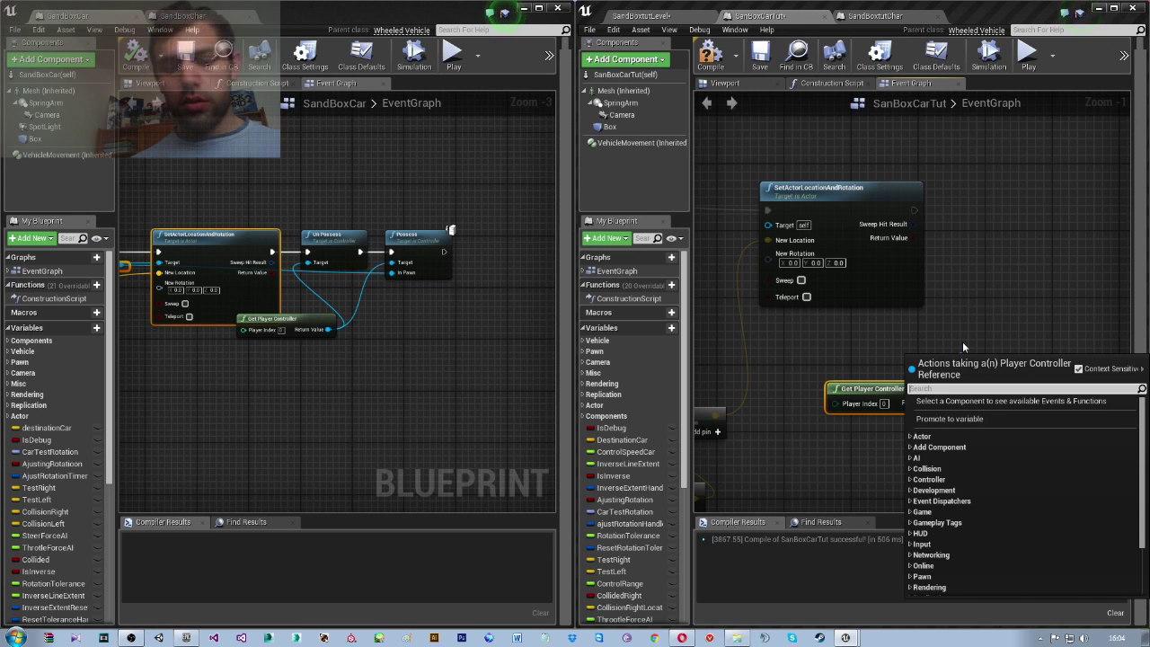
Add Un Possess and Possess nodes from the player controller beside SetActorLocationAndRotation
{"action": "type", "text": "unpos"}
{"action": "key", "text": "Return"}
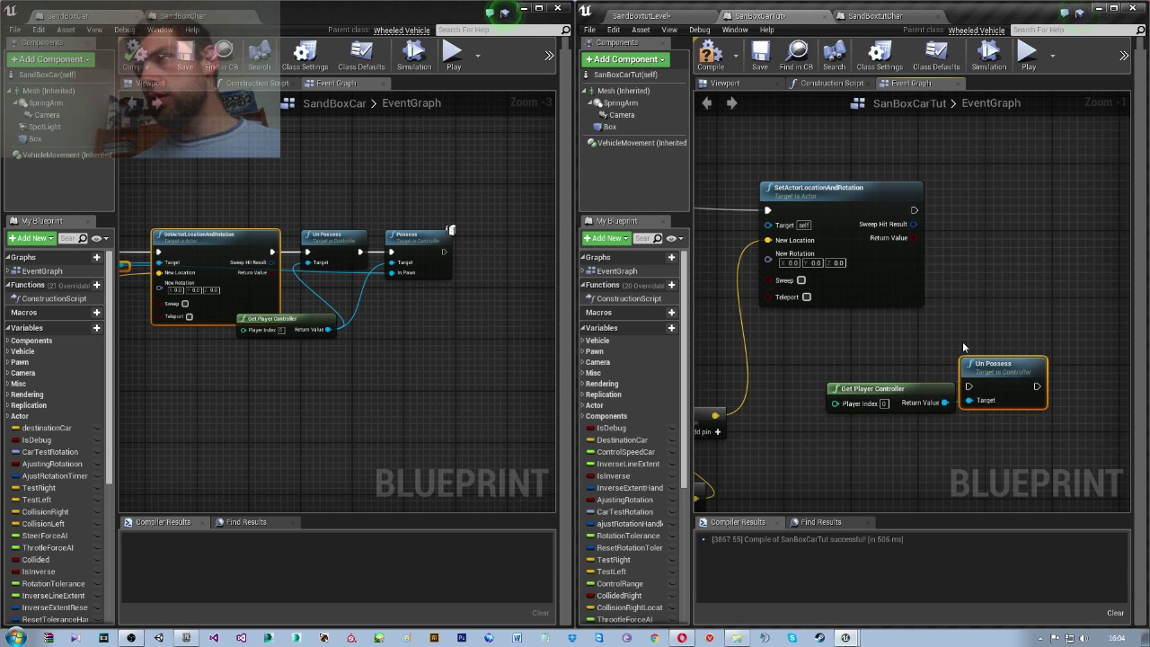
{"action": "left_click_drag", "start_coordinate": [988, 363], "coordinate": [988, 188]}
{"action": "left_click_drag", "start_coordinate": [944, 403], "coordinate": [1018, 444]}
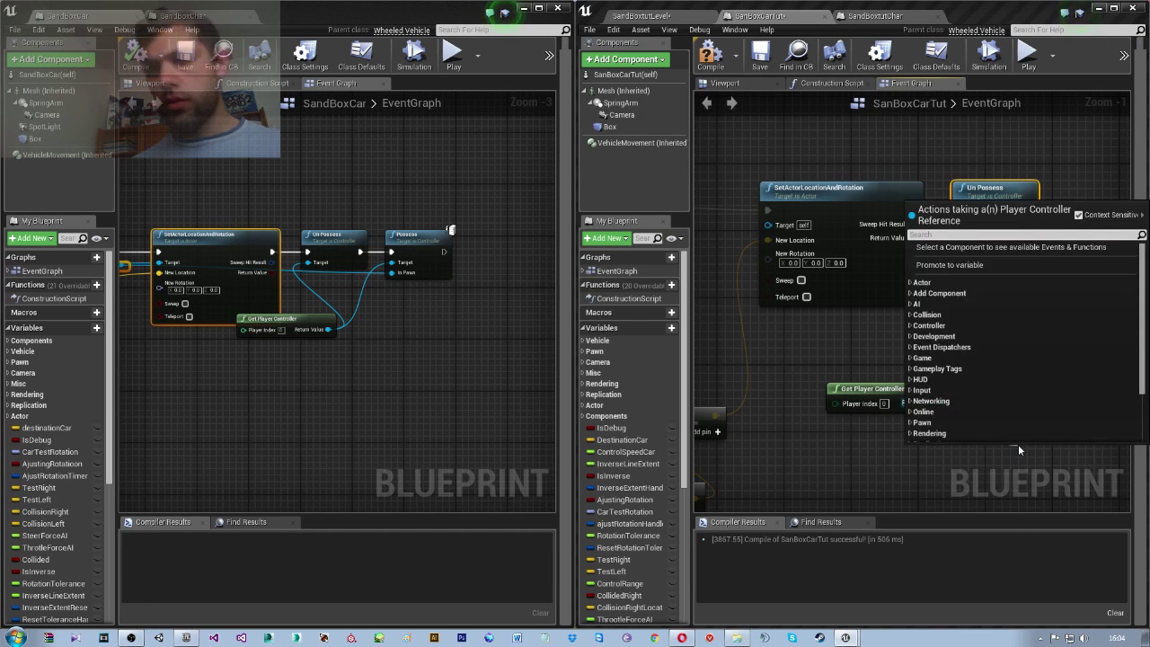
{"action": "type", "text": "poss"}
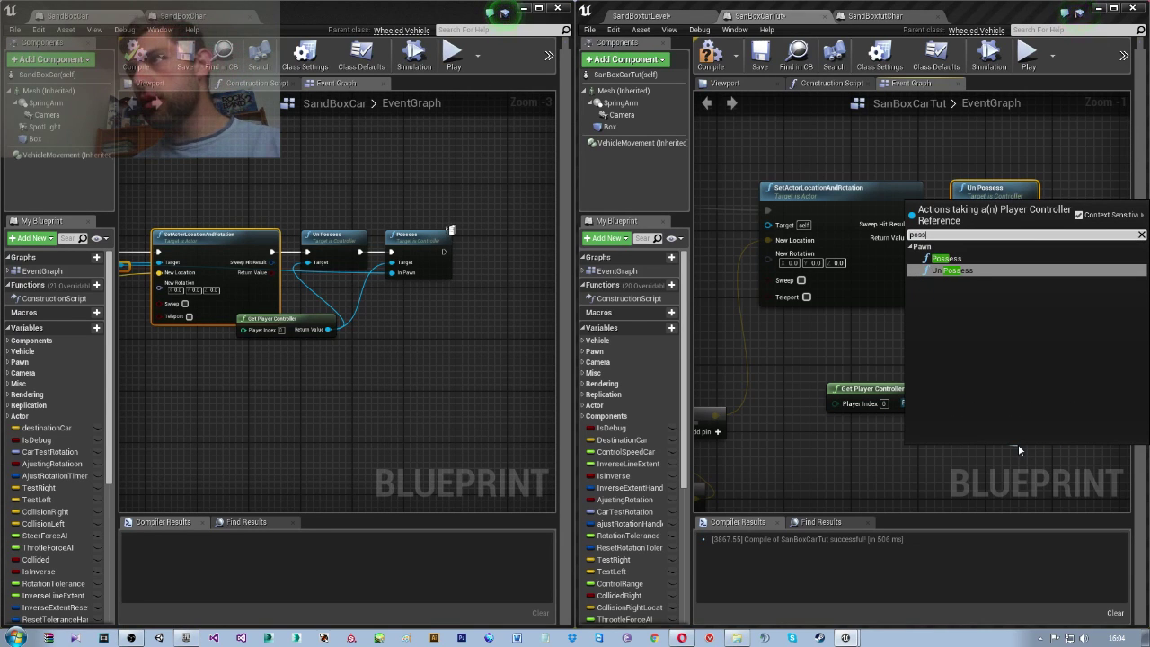
{"action": "key", "text": "Up"}
{"action": "key", "text": "Return"}
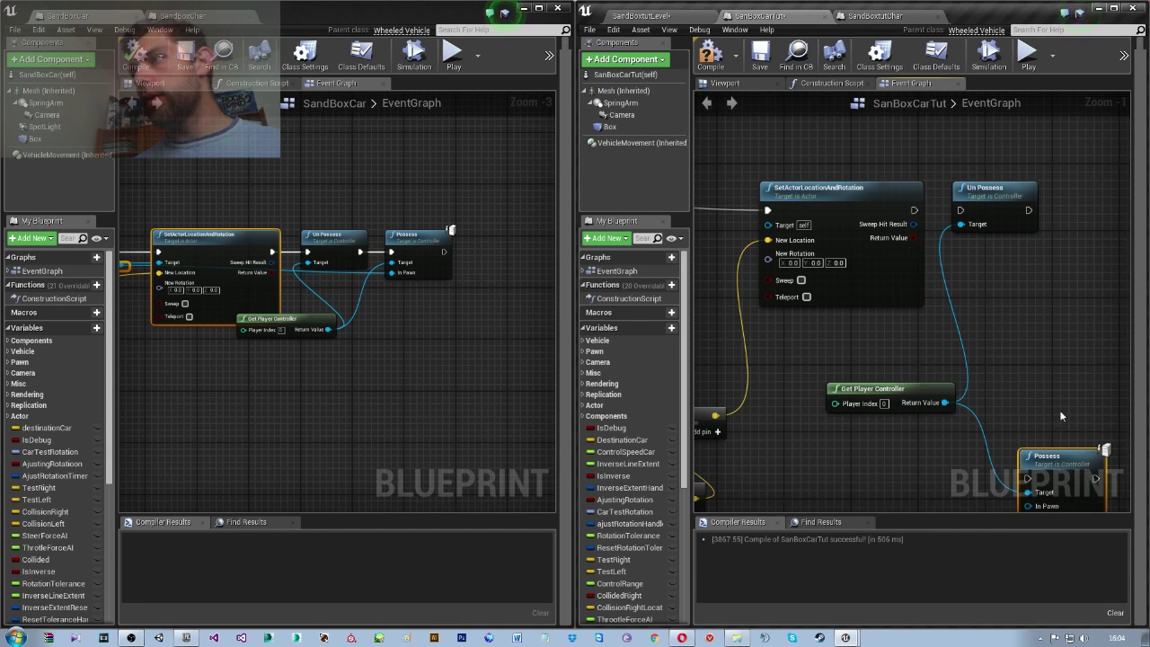
{"action": "left_click_drag", "start_coordinate": [1059, 410], "coordinate": [1012, 214]}
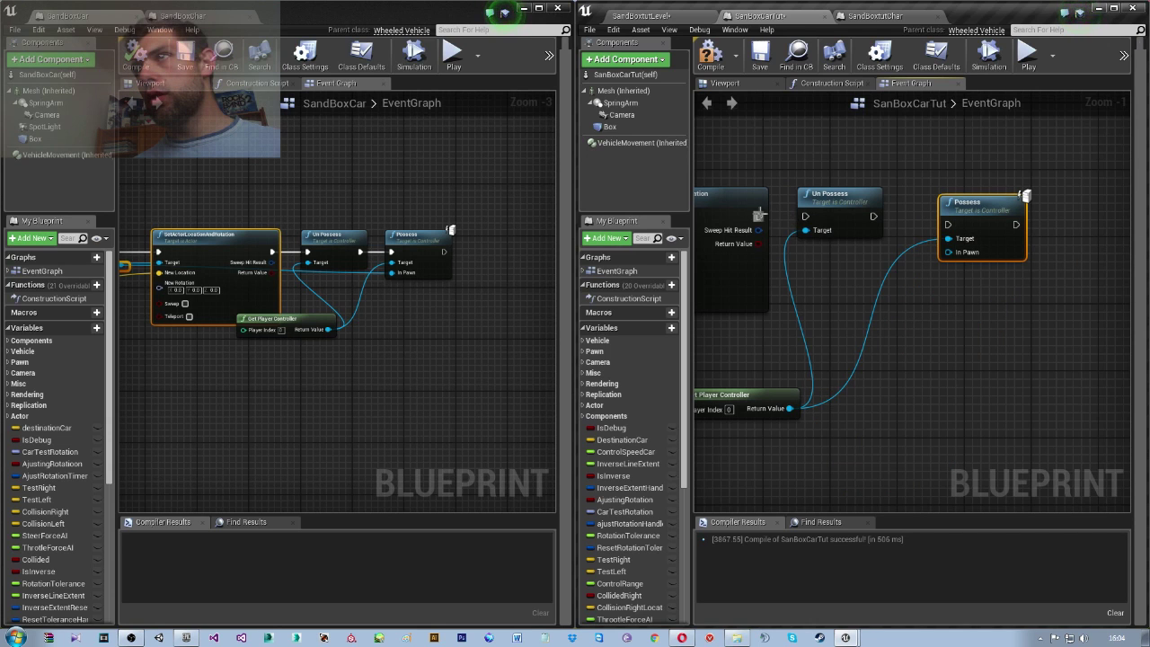
Chain SetActorLocationAndRotation → Un Possess → Possess and feed the car reference into In Pawn
{"action": "left_click_drag", "start_coordinate": [758, 216], "coordinate": [947, 226]}
{"action": "left_click", "coordinate": [845, 213]}
{"action": "right_click_drag", "start_coordinate": [763, 270], "coordinate": [898, 270]}
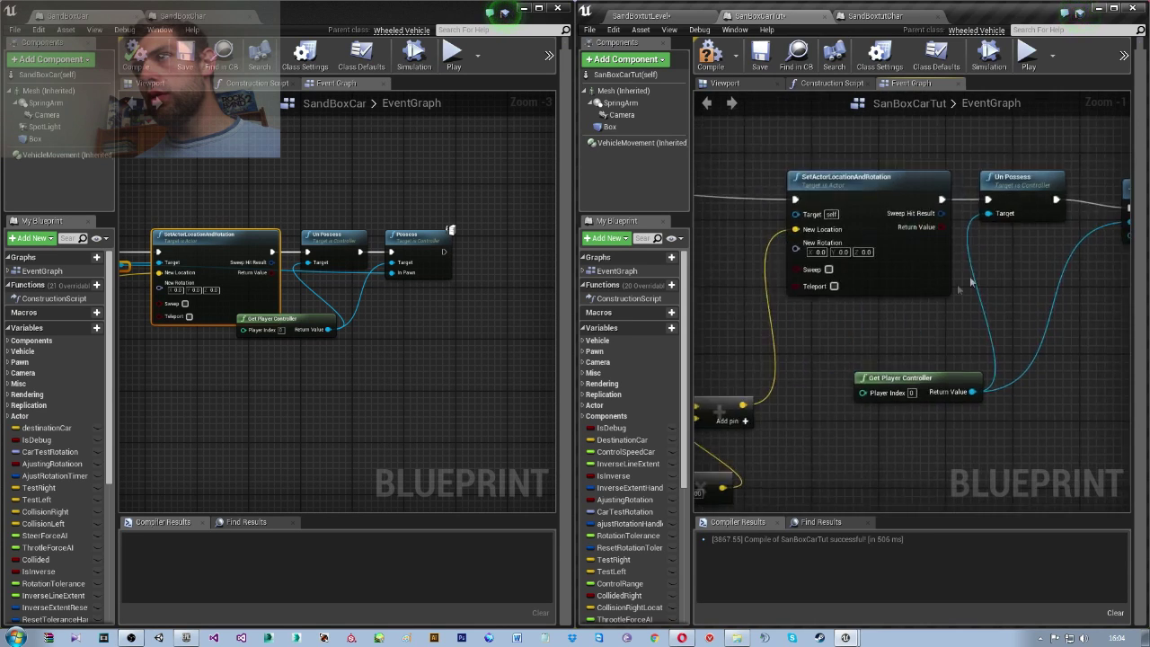
{"action": "scroll", "coordinate": [862, 269], "scroll_direction": "down", "scroll_amount": 2}
{"action": "mouse_move", "coordinate": [829, 265]}
{"action": "right_mouse_down"}
{"action": "mouse_move", "coordinate": [893, 297]}
{"action": "mouse_move", "coordinate": [845, 266]}
{"action": "right_mouse_up"}
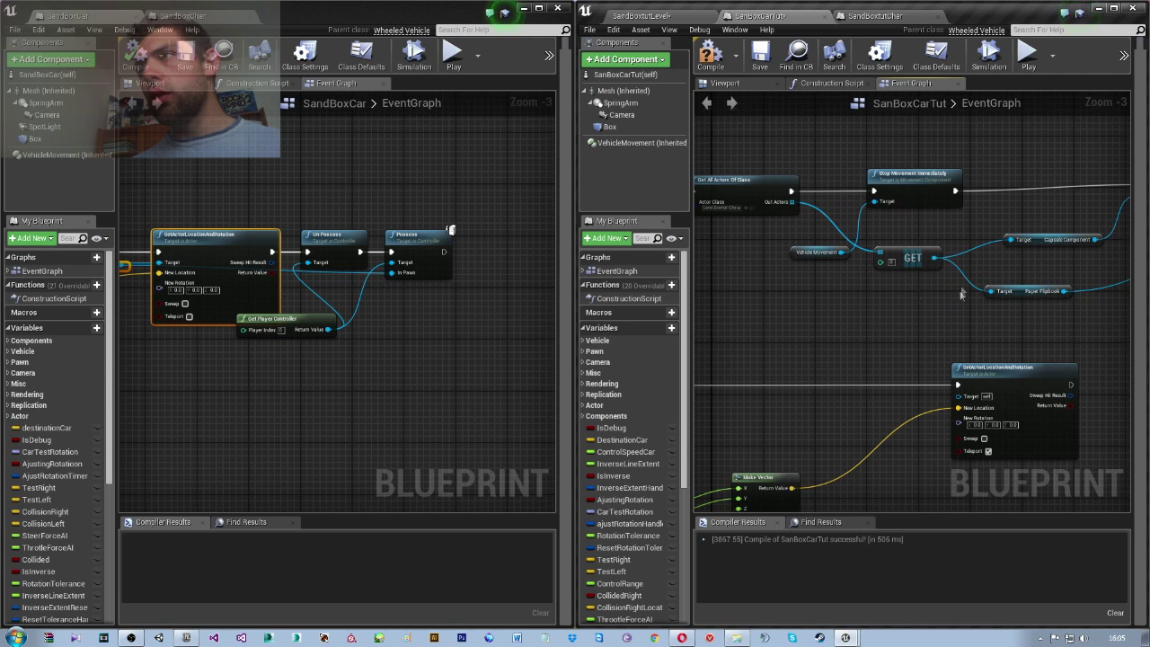
{"action": "right_click_drag", "start_coordinate": [935, 257], "coordinate": [1076, 259]}
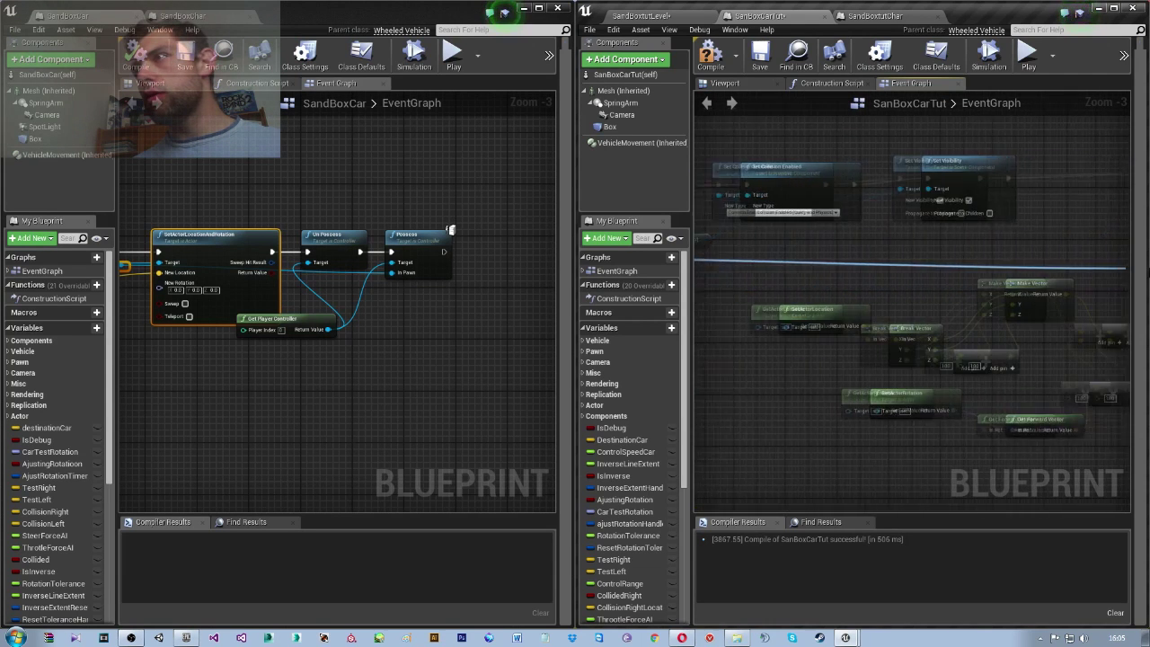
{"action": "left_click_drag", "start_coordinate": [1076, 259], "coordinate": [1044, 199]}
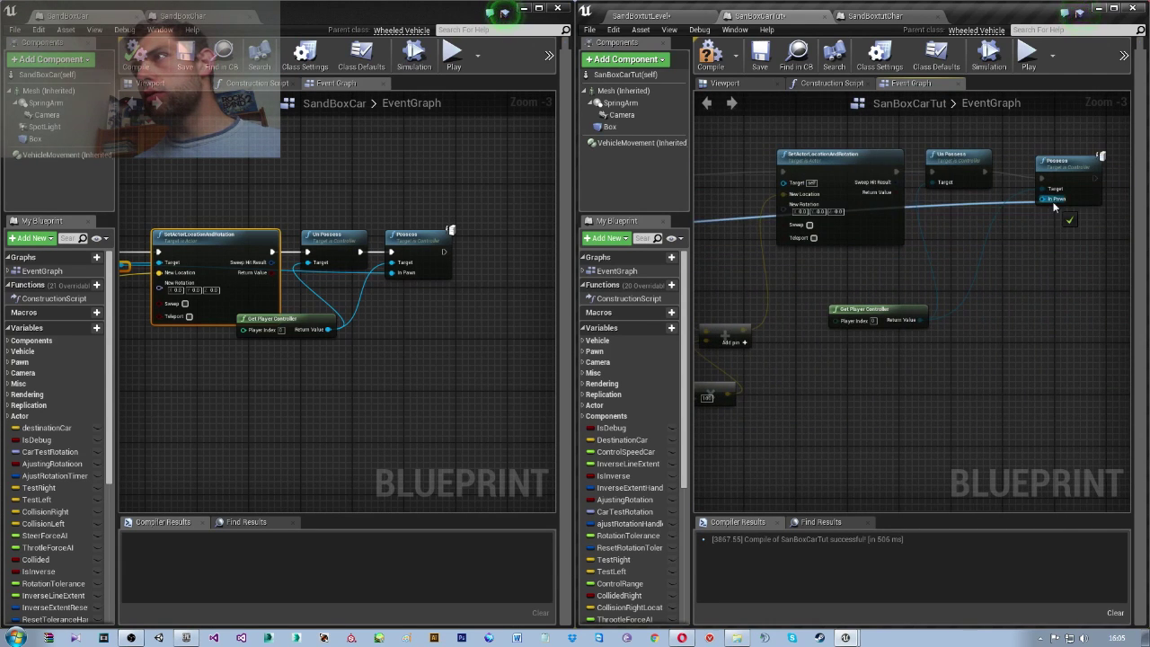
Compile and save the SanBoxCarTut blueprint and look over its graph
{"action": "left_click", "coordinate": [709, 55]}
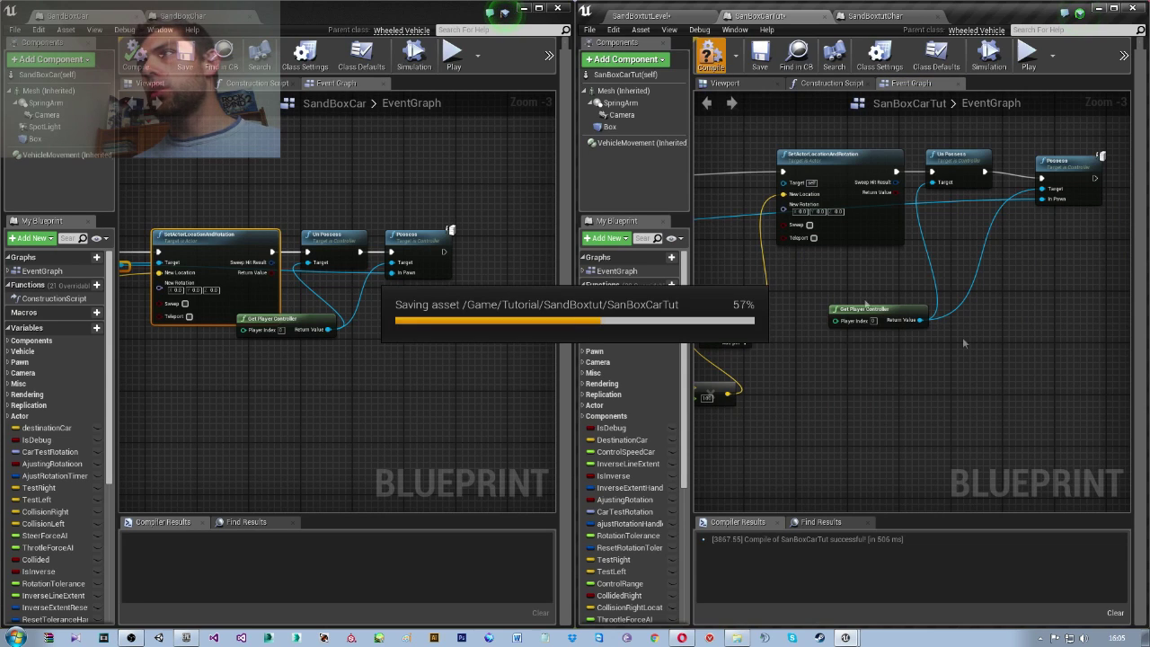
{"action": "scroll", "coordinate": [996, 340], "scroll_direction": "down", "scroll_amount": 1}
{"action": "scroll", "coordinate": [992, 337], "scroll_direction": "down", "scroll_amount": 1}
{"action": "scroll", "coordinate": [992, 336], "scroll_direction": "down", "scroll_amount": 1}
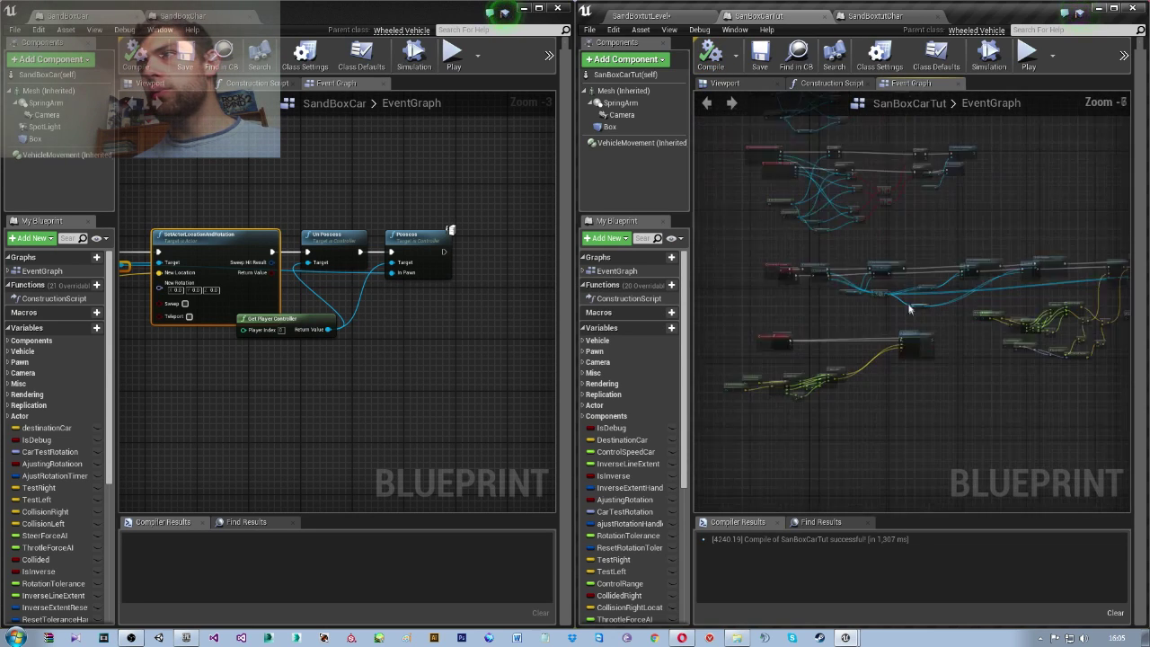
{"action": "scroll", "coordinate": [810, 316], "scroll_direction": "up", "scroll_amount": 4}
{"action": "scroll", "coordinate": [791, 288], "scroll_direction": "down", "scroll_amount": 1}
{"action": "scroll", "coordinate": [802, 290], "scroll_direction": "down", "scroll_amount": 1}
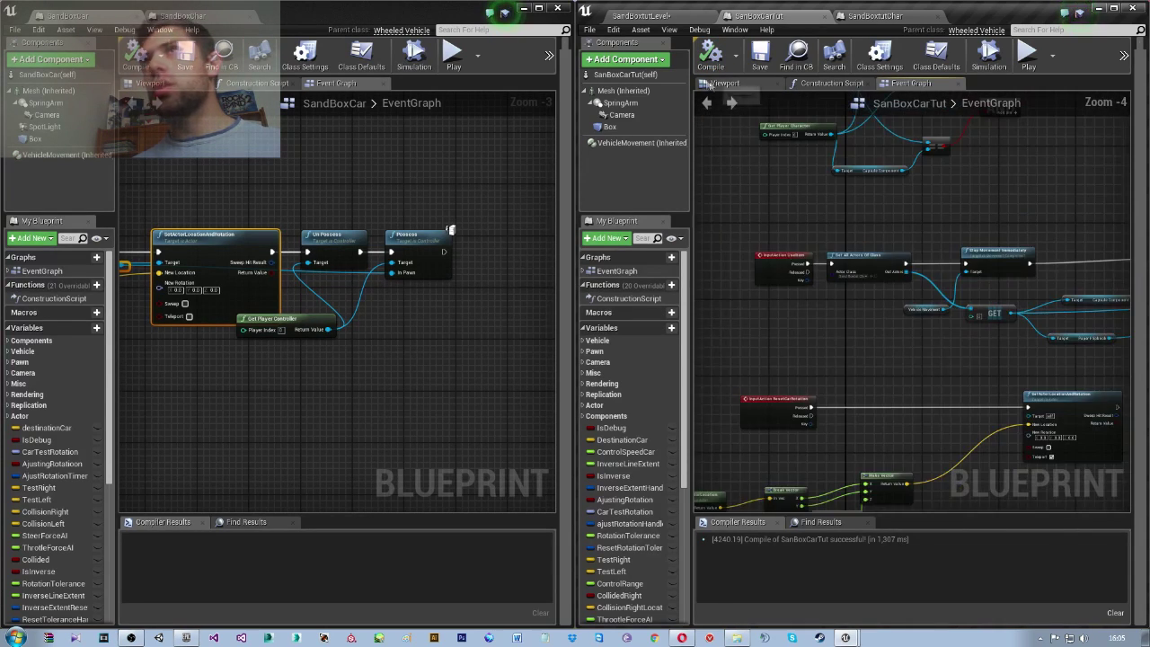
Start Play in Editor and get into and out of the car twice with E
{"action": "left_click", "coordinate": [622, 20]}
{"action": "left_click", "coordinate": [1031, 55]}
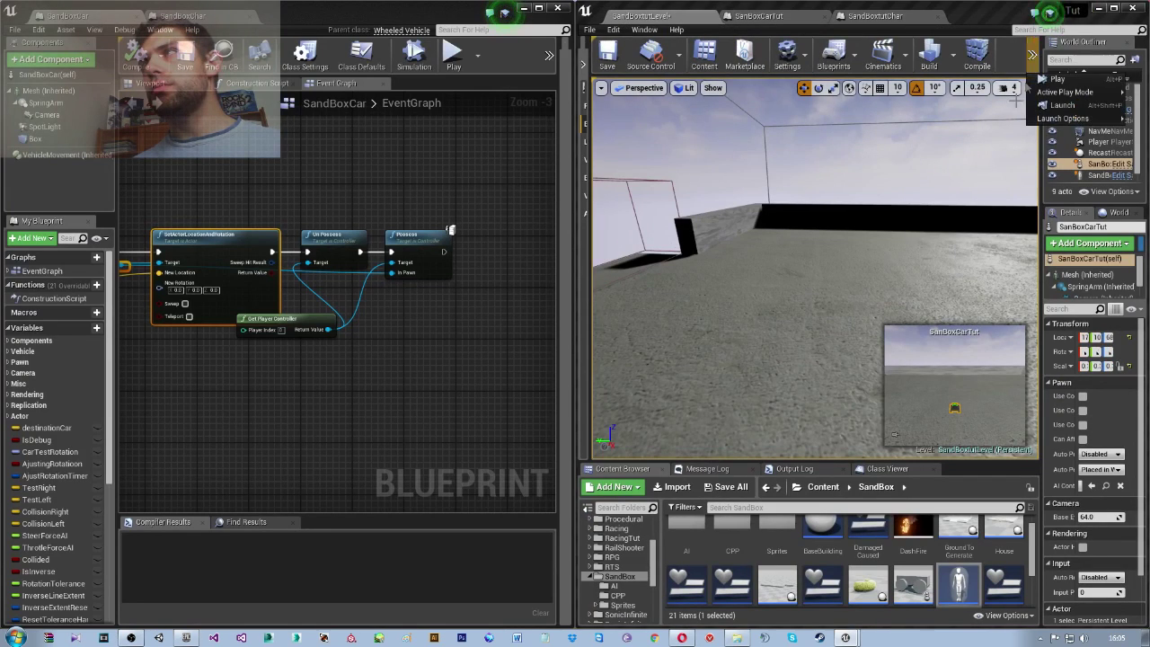
{"action": "left_click", "coordinate": [1056, 79]}
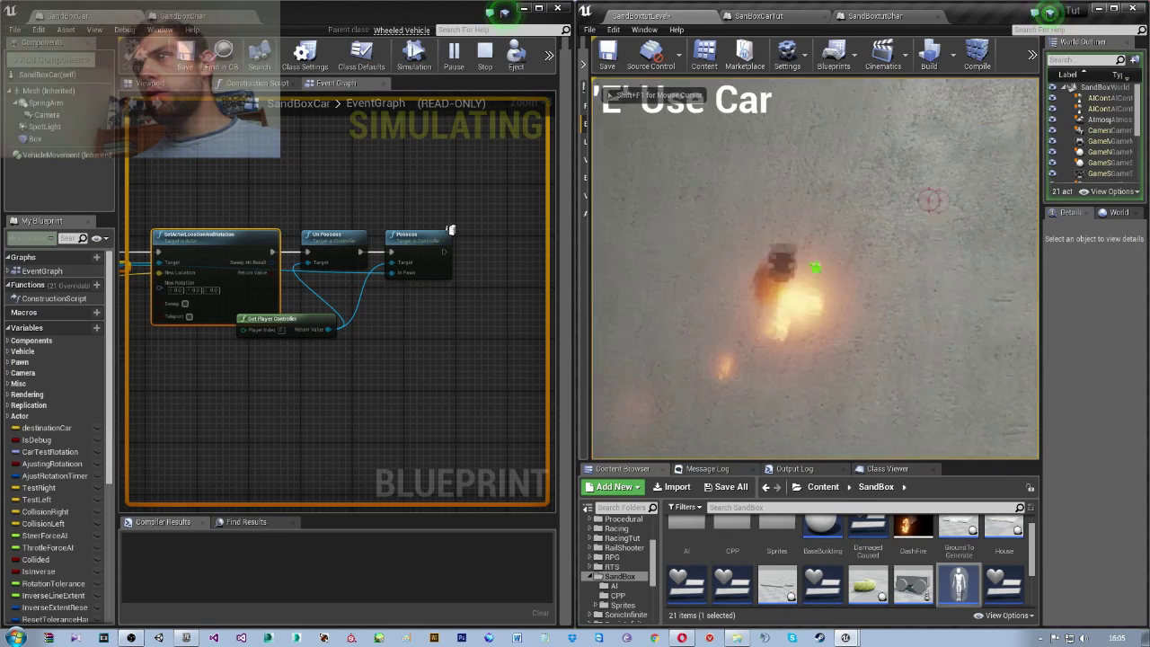
{"action": "left_click", "coordinate": [592, 234]}
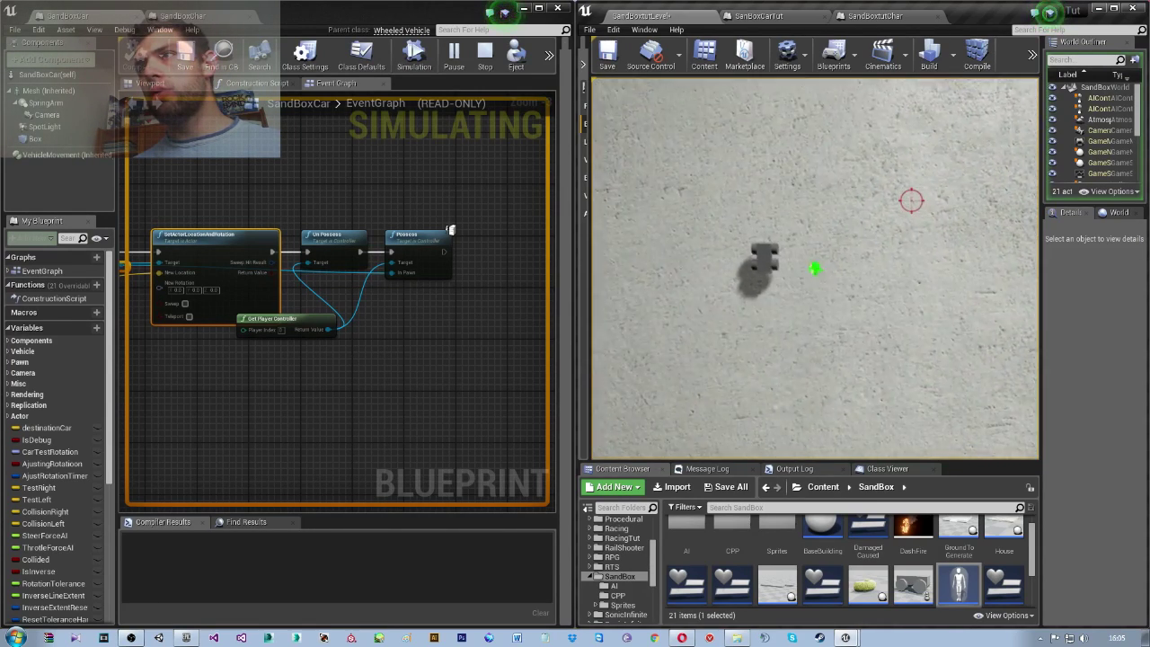
{"action": "key", "text": "e"}
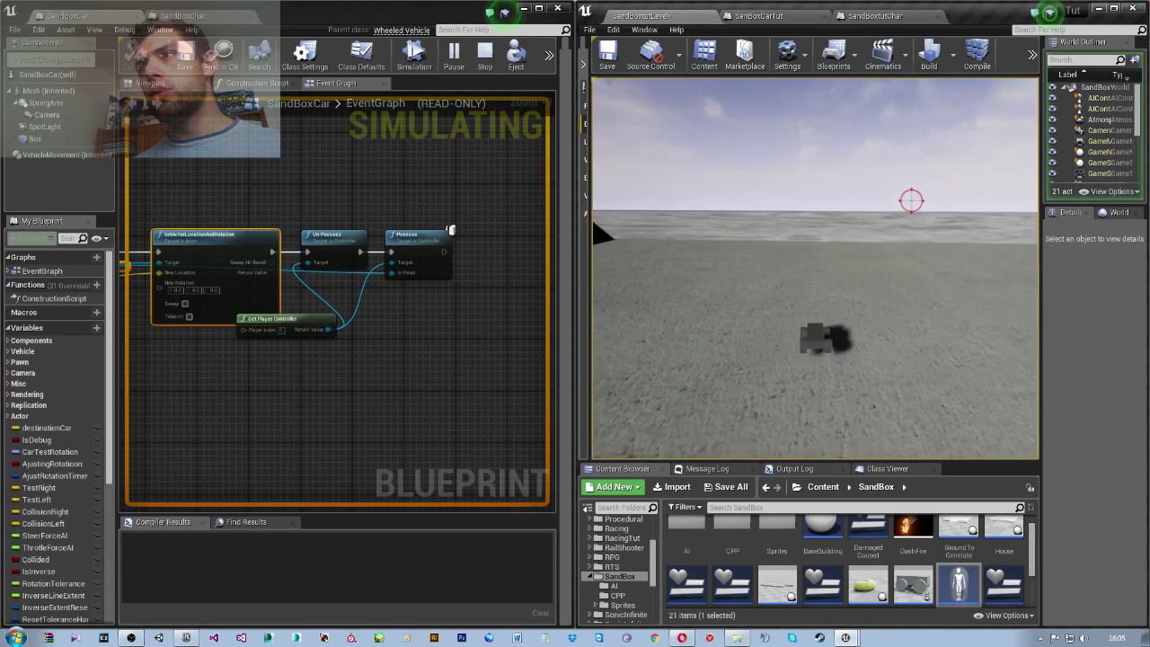
{"action": "key", "text": "e"}
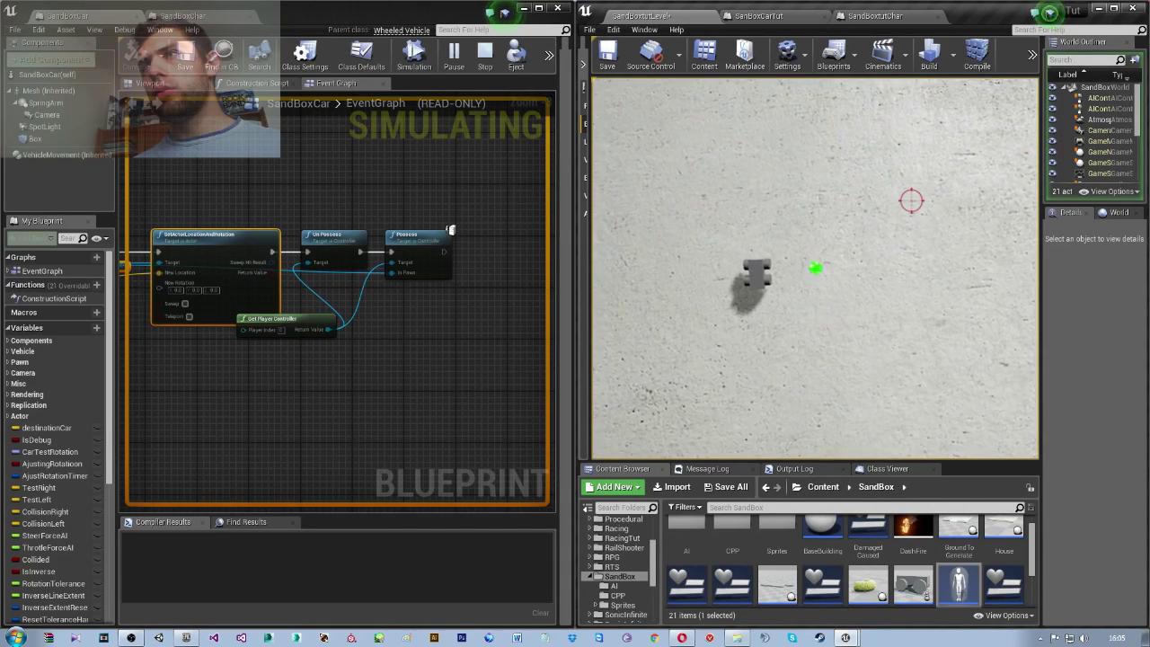
{"action": "key", "text": "e"}
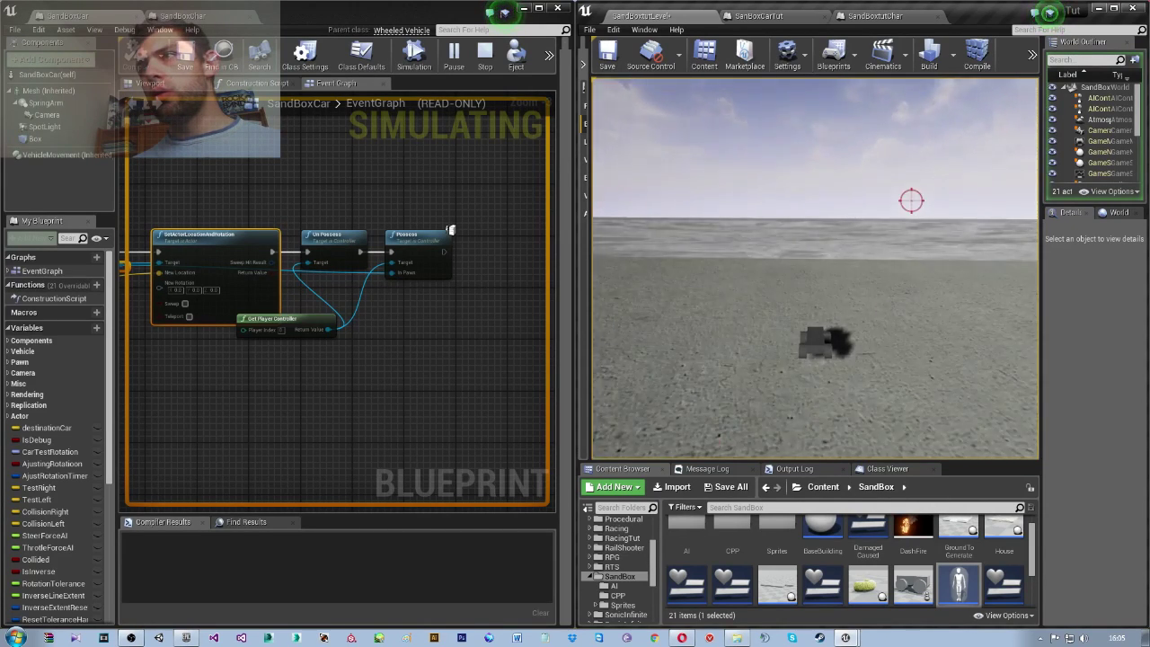
{"action": "key", "text": "e"}
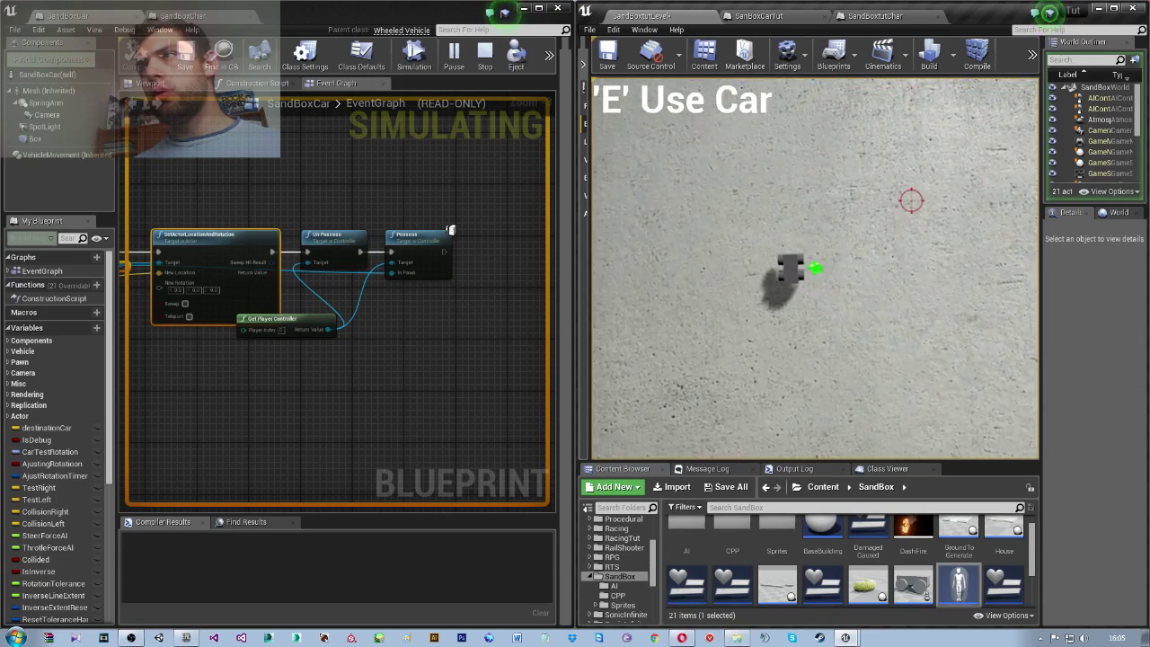
Stop the play session and look over the SandBoxtutChar event graph
{"action": "key", "text": "Escape"}
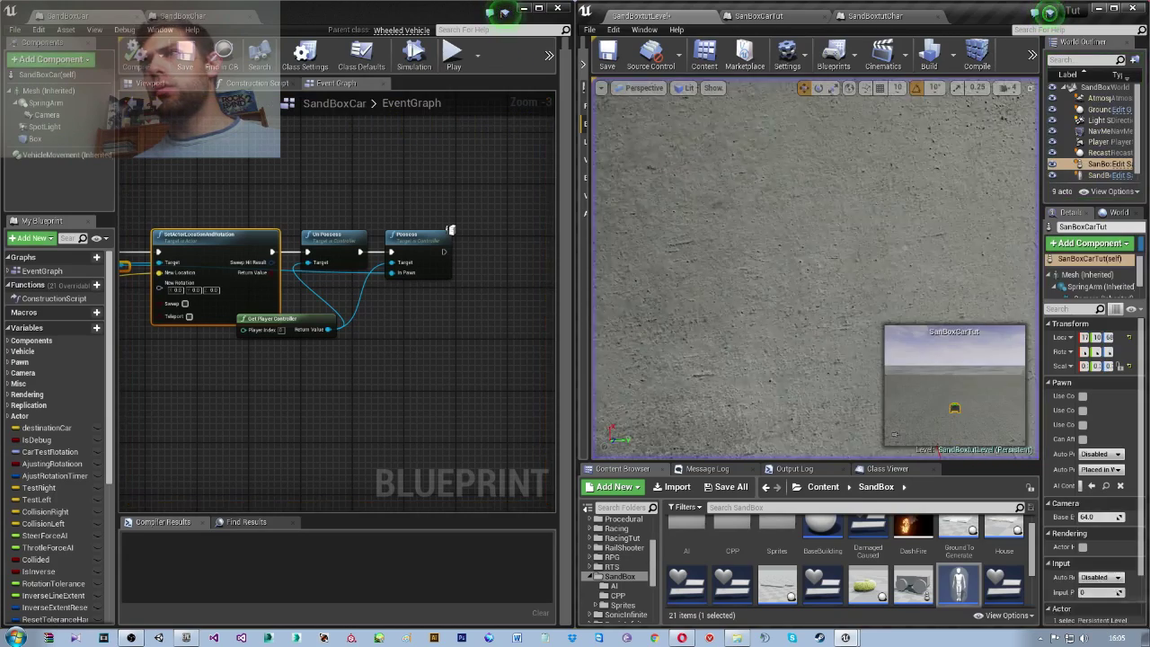
{"action": "left_click", "coordinate": [870, 15]}
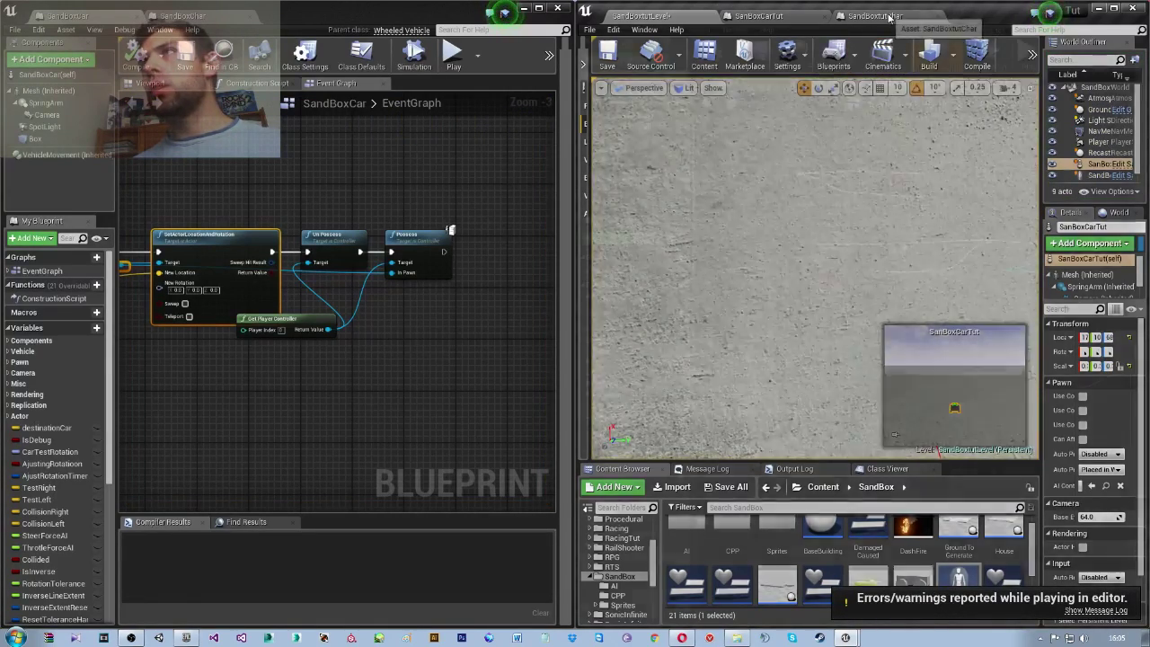
{"action": "scroll", "coordinate": [869, 353], "scroll_direction": "up", "scroll_amount": 2}
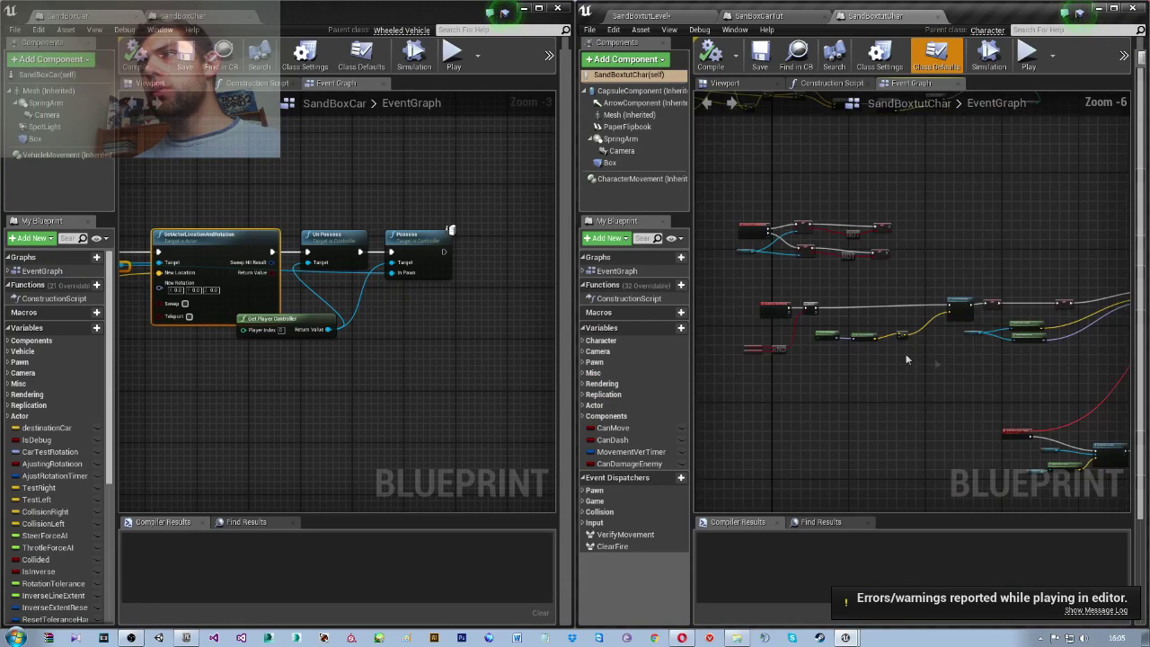
{"action": "scroll", "coordinate": [835, 288], "scroll_direction": "up", "scroll_amount": 2}
{"action": "right_click_drag", "start_coordinate": [920, 380], "coordinate": [858, 277]}
{"action": "scroll", "coordinate": [880, 278], "scroll_direction": "down", "scroll_amount": 1}
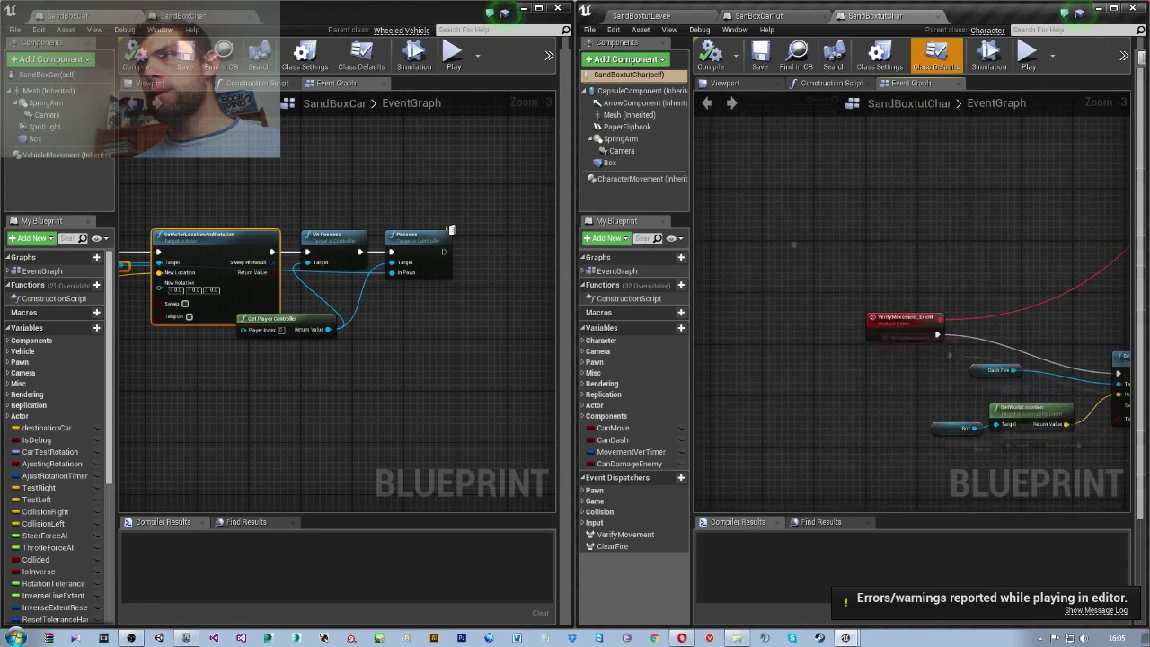
{"action": "scroll", "coordinate": [879, 278], "scroll_direction": "down", "scroll_amount": 2}
Pop SanBoxCarTut out into its own window showing the Set Visibility and vector nodes
{"action": "left_click_drag", "start_coordinate": [759, 15], "coordinate": [778, 40]}
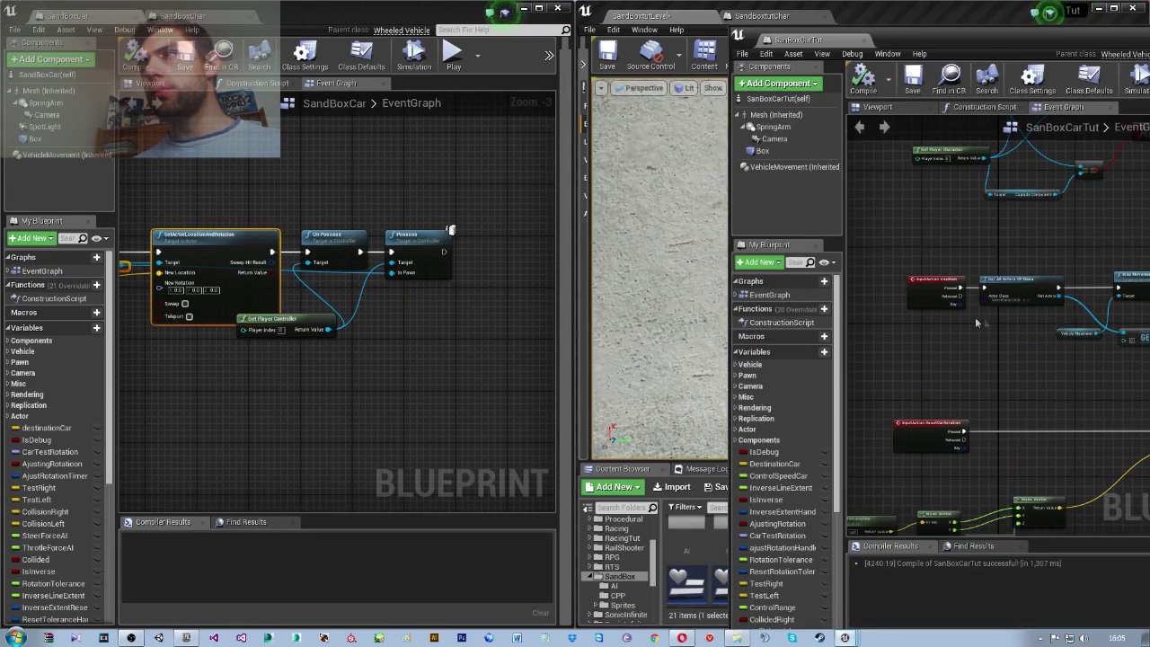
{"action": "scroll", "coordinate": [945, 331], "scroll_direction": "up", "scroll_amount": 2}
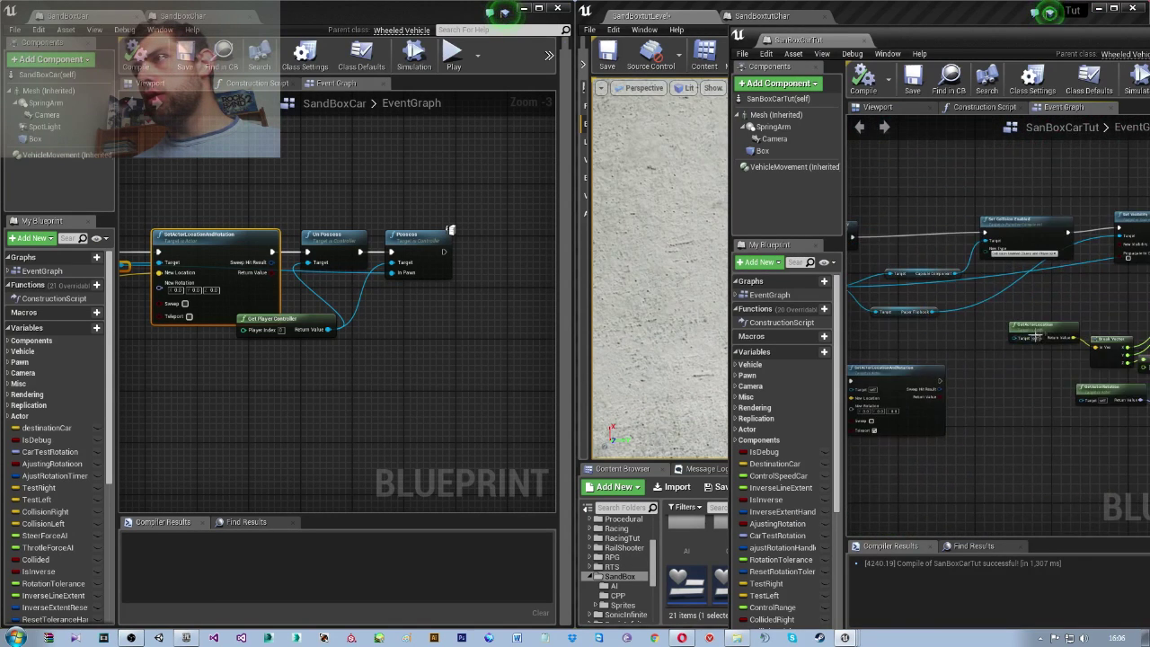
{"action": "right_click_drag", "start_coordinate": [925, 310], "coordinate": [959, 313]}
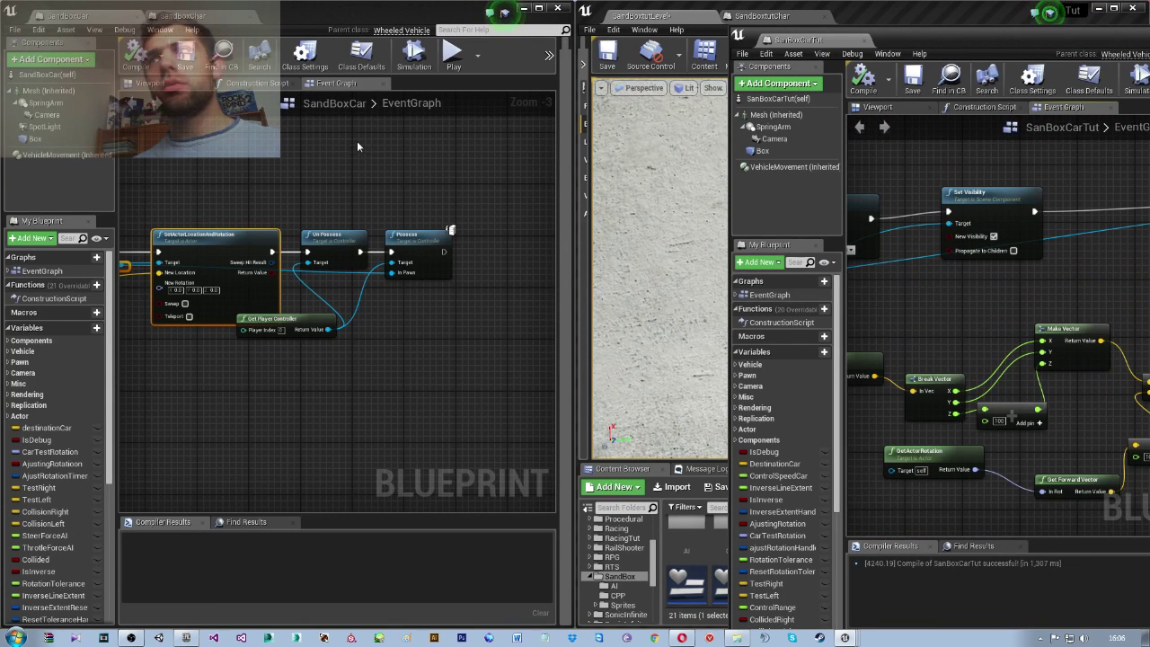
Dock SanBoxCarTut back and compare its Break Vector and location nodes with the SandBoxCar graph
{"action": "left_click_drag", "start_coordinate": [800, 41], "coordinate": [855, 15]}
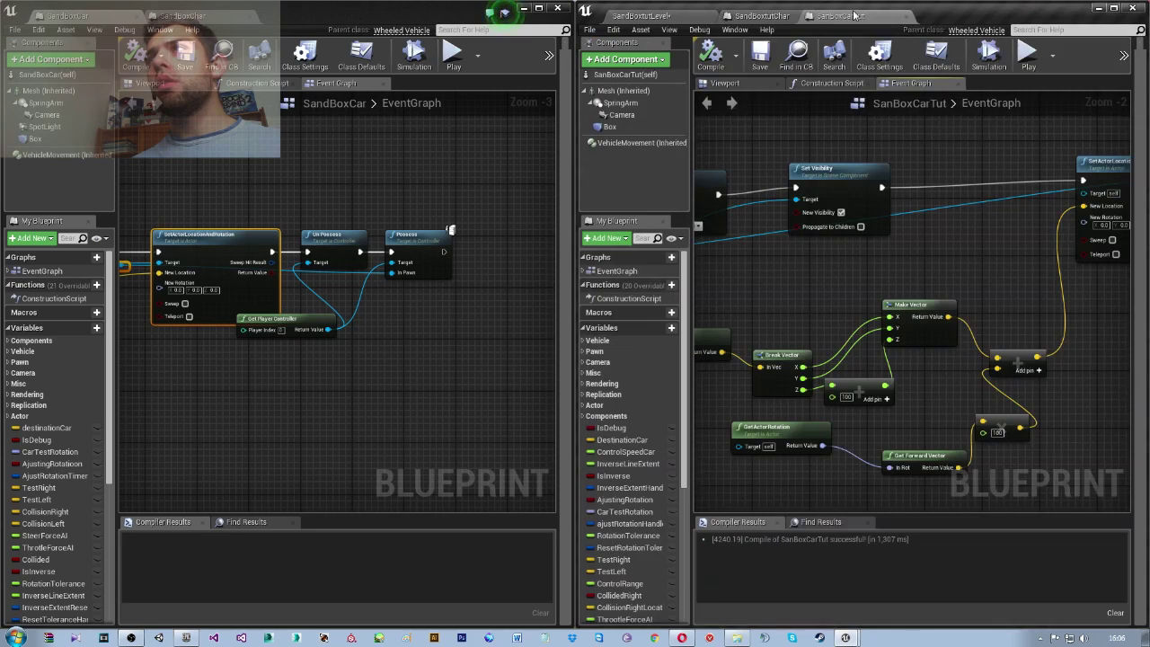
{"action": "right_click_drag", "start_coordinate": [309, 222], "coordinate": [423, 269]}
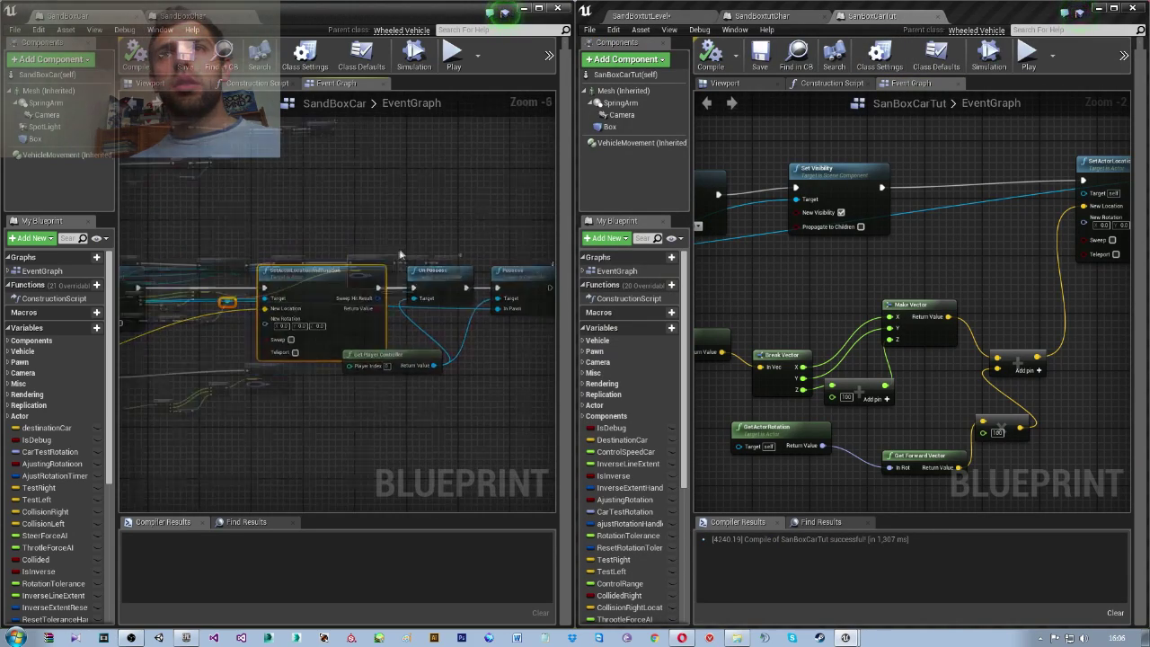
{"action": "scroll", "coordinate": [422, 270], "scroll_direction": "down", "scroll_amount": 1}
{"action": "right_click_drag", "start_coordinate": [503, 230], "coordinate": [485, 239]}
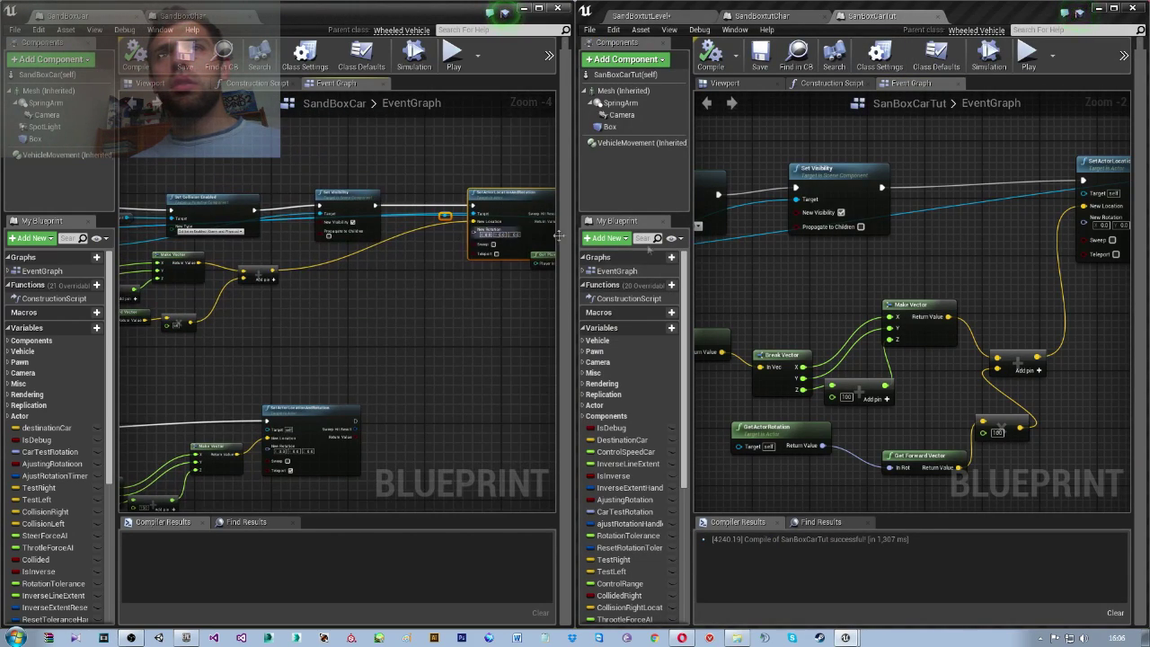
{"action": "mouse_move", "coordinate": [1007, 385]}
{"action": "right_mouse_down"}
{"action": "mouse_move", "coordinate": [818, 368]}
{"action": "mouse_move", "coordinate": [930, 340]}
{"action": "right_mouse_up"}
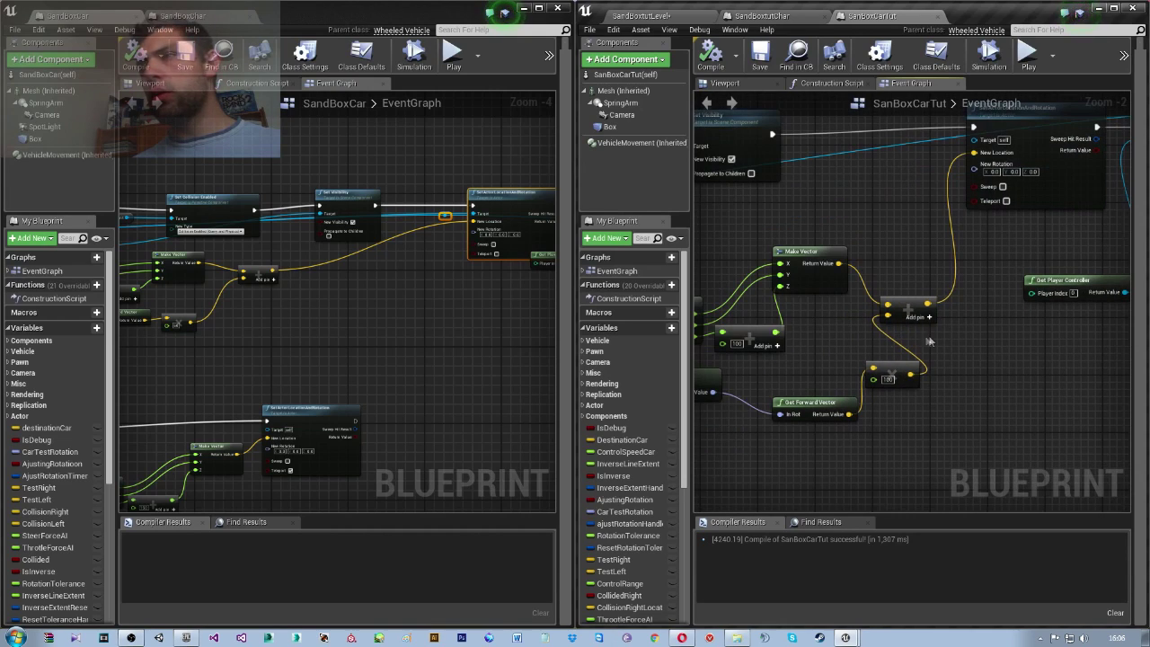
{"action": "scroll", "coordinate": [396, 316], "scroll_direction": "up", "scroll_amount": 1}
{"action": "scroll", "coordinate": [396, 315], "scroll_direction": "up", "scroll_amount": 1}
{"action": "scroll", "coordinate": [396, 315], "scroll_direction": "up", "scroll_amount": 1}
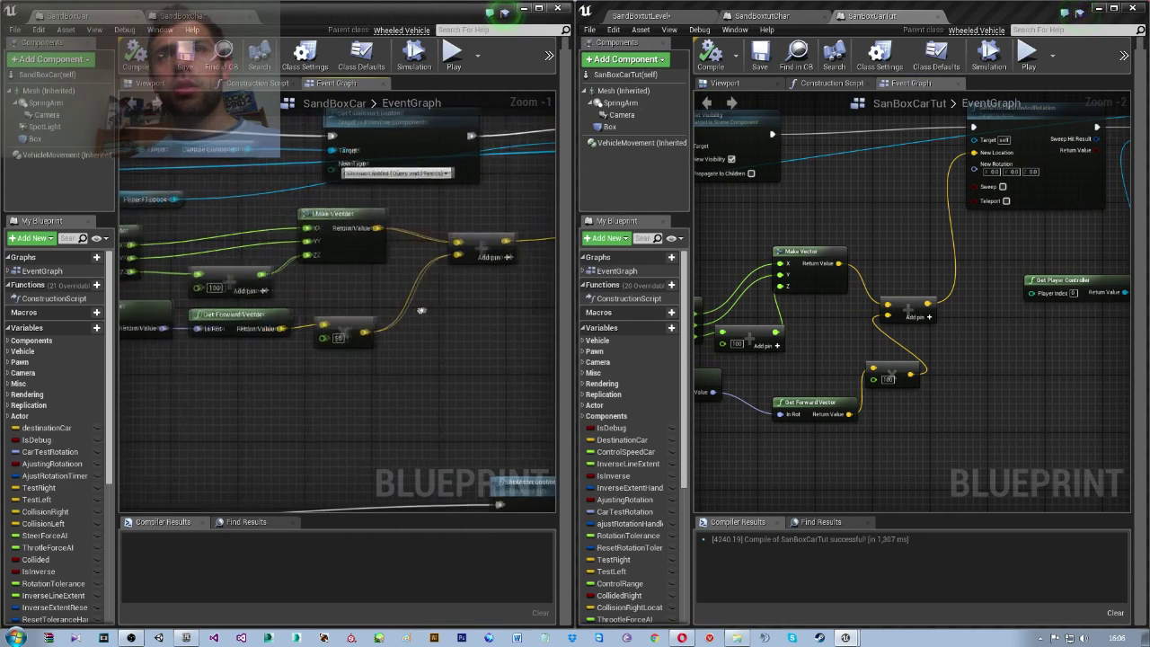
{"action": "right_click_drag", "start_coordinate": [730, 348], "coordinate": [806, 349]}
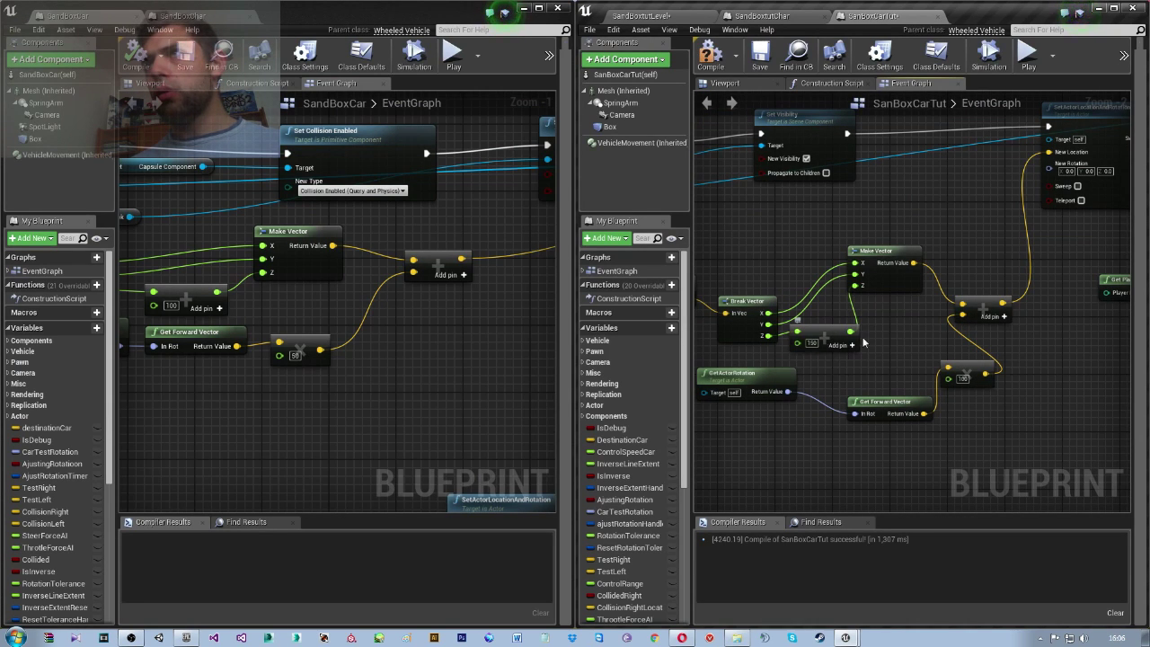
Enable Teleport on SetActorLocationAndRotation and compile and save the car blueprint
{"action": "key", "text": "ctrl+s"}
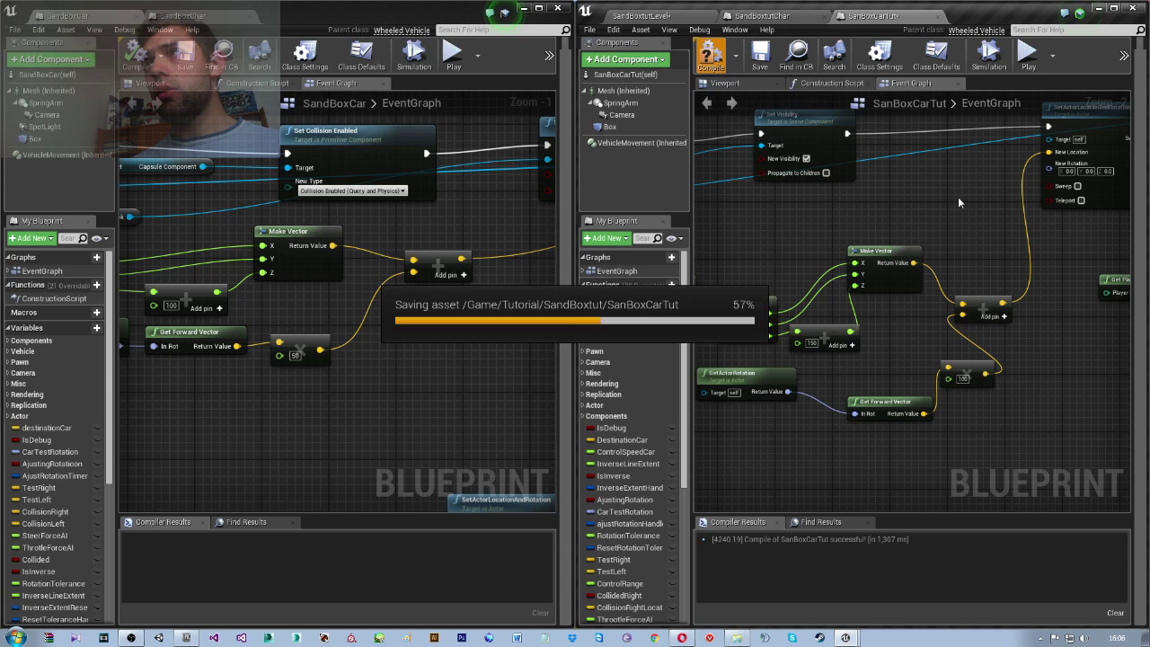
{"action": "right_click_drag", "start_coordinate": [1077, 205], "coordinate": [945, 220]}
{"action": "left_click", "coordinate": [948, 215]}
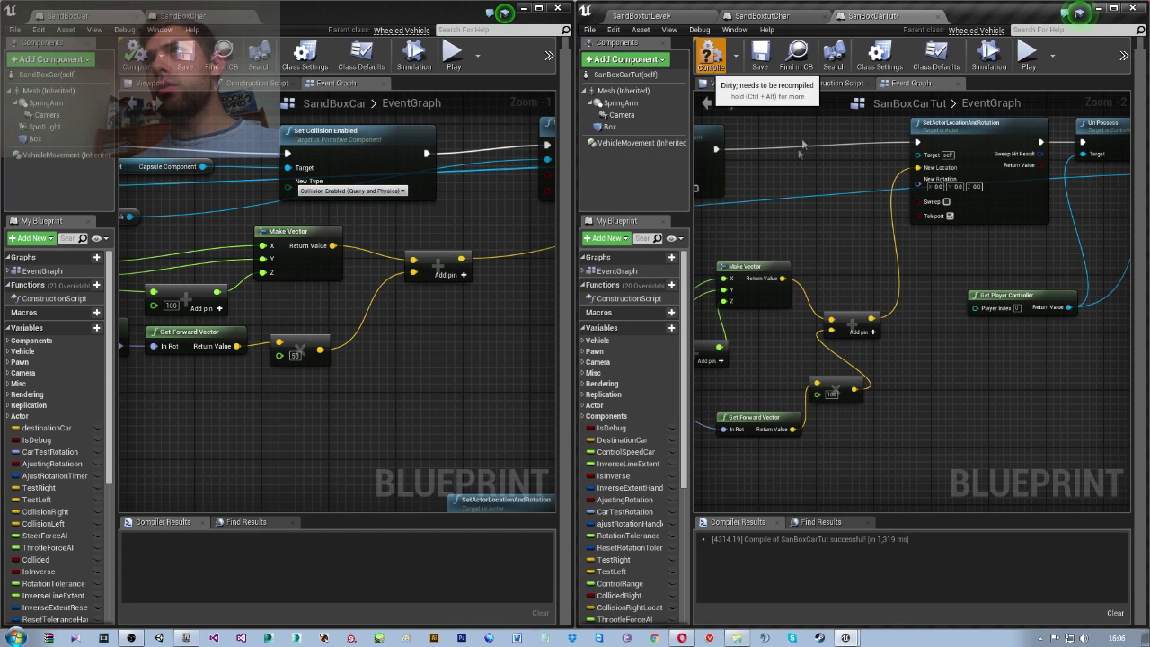
{"action": "left_click", "coordinate": [711, 58]}
Return to the SanBoxCarTut graph and bring the GET node into view
{"action": "left_click", "coordinate": [640, 17]}
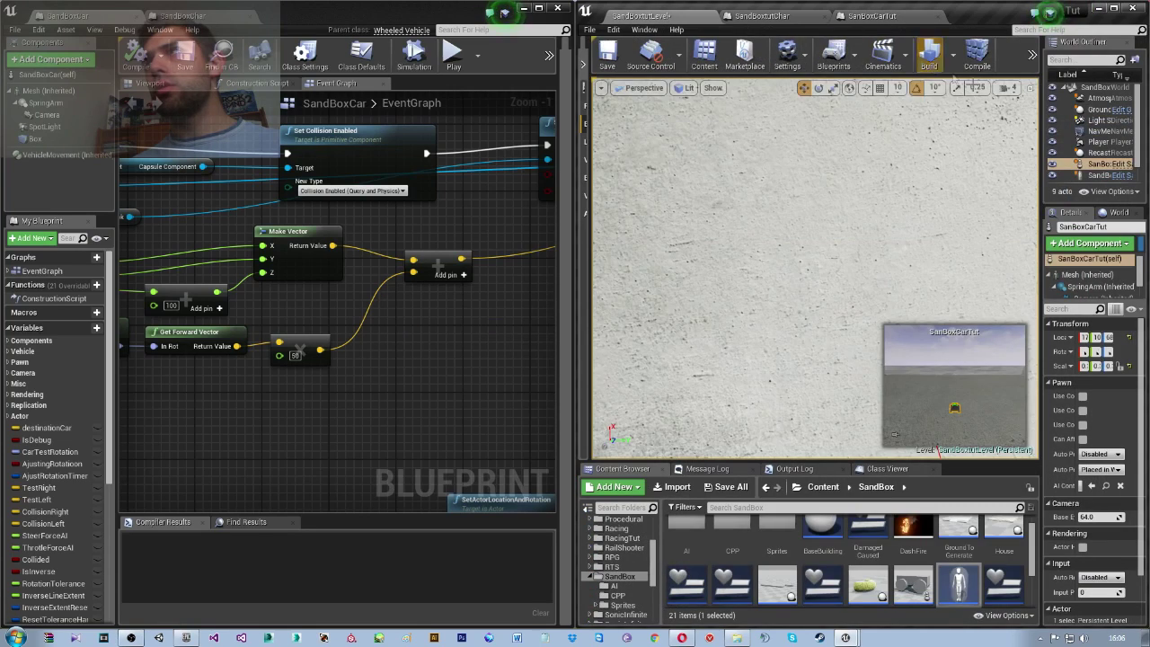
{"action": "left_click", "coordinate": [762, 16]}
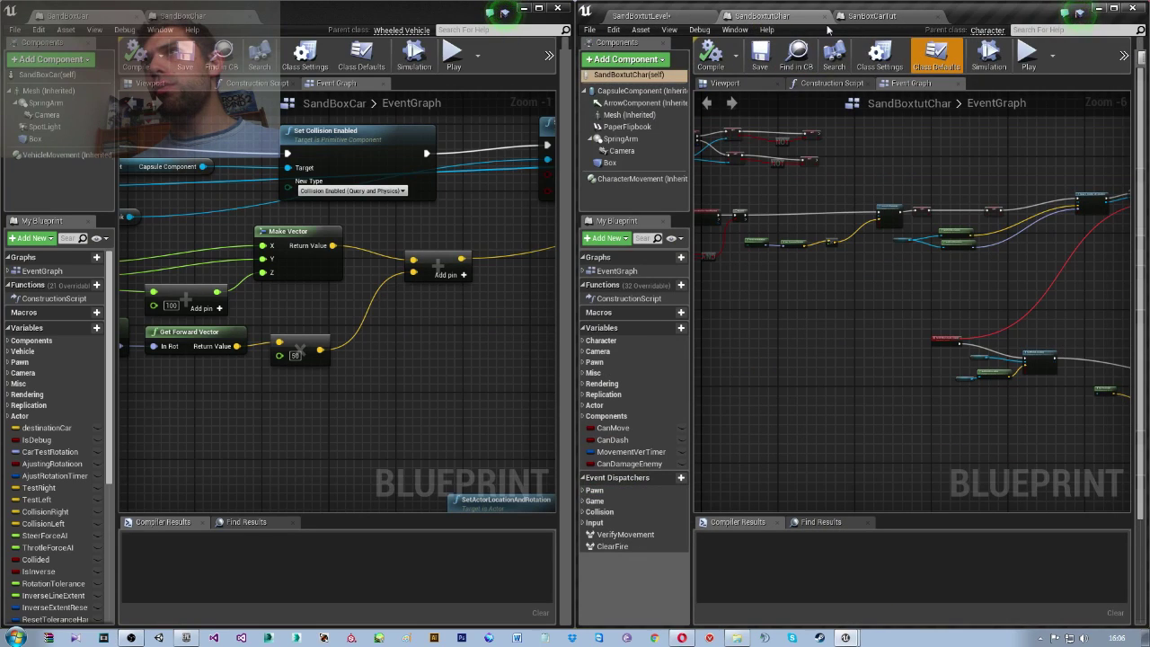
{"action": "left_click", "coordinate": [871, 18]}
{"action": "right_click_drag", "start_coordinate": [933, 242], "coordinate": [991, 274]}
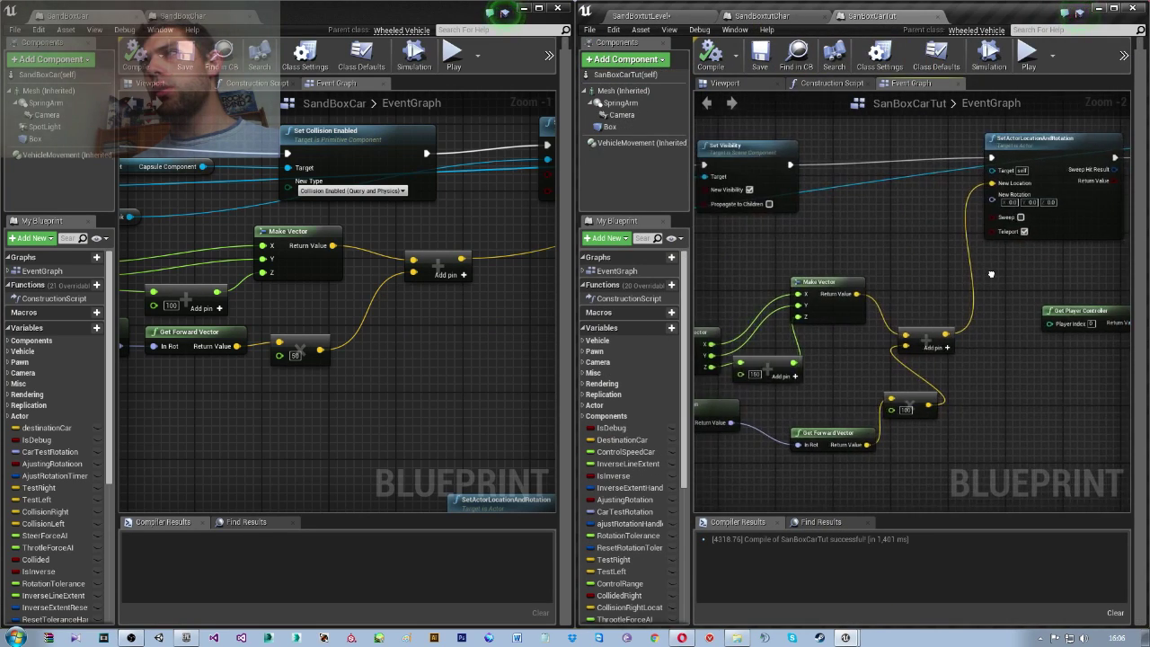
{"action": "scroll", "coordinate": [975, 265], "scroll_direction": "down", "scroll_amount": 1}
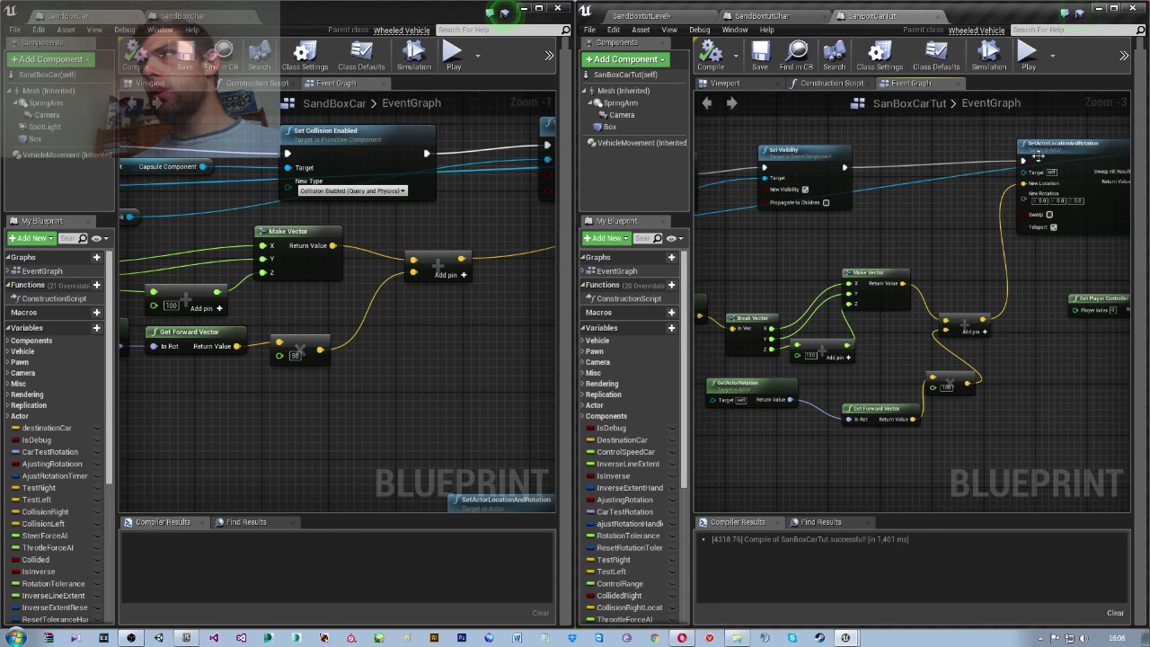
{"action": "scroll", "coordinate": [987, 237], "scroll_direction": "down", "scroll_amount": 1}
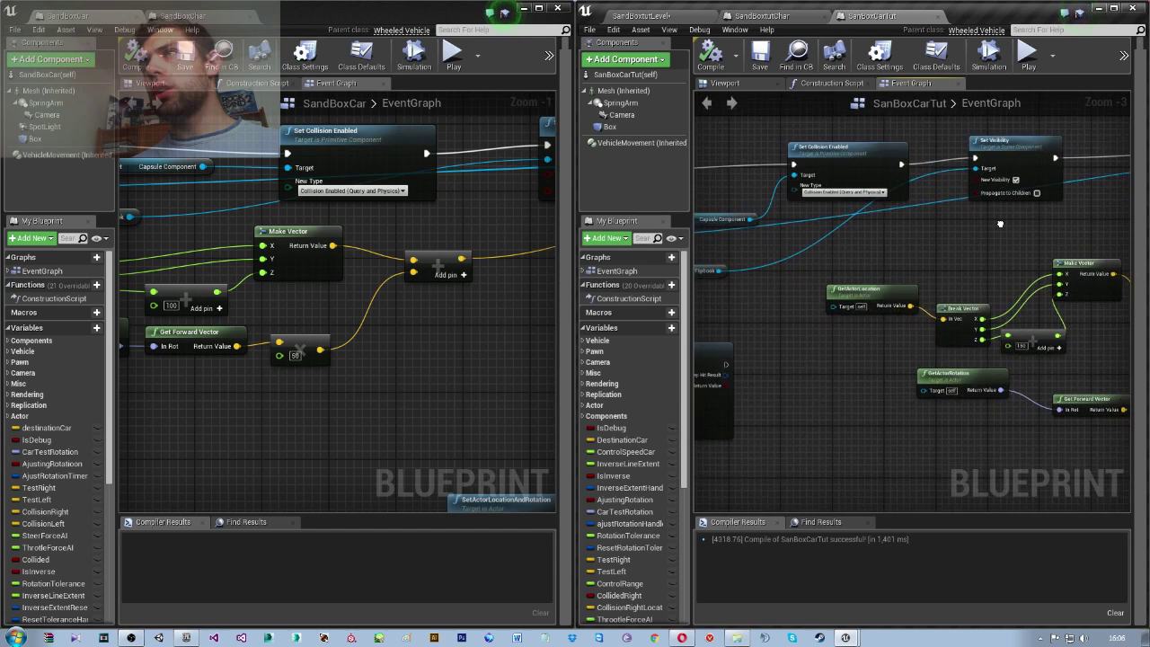
{"action": "scroll", "coordinate": [959, 243], "scroll_direction": "down", "scroll_amount": 2}
{"action": "scroll", "coordinate": [907, 256], "scroll_direction": "up", "scroll_amount": 1}
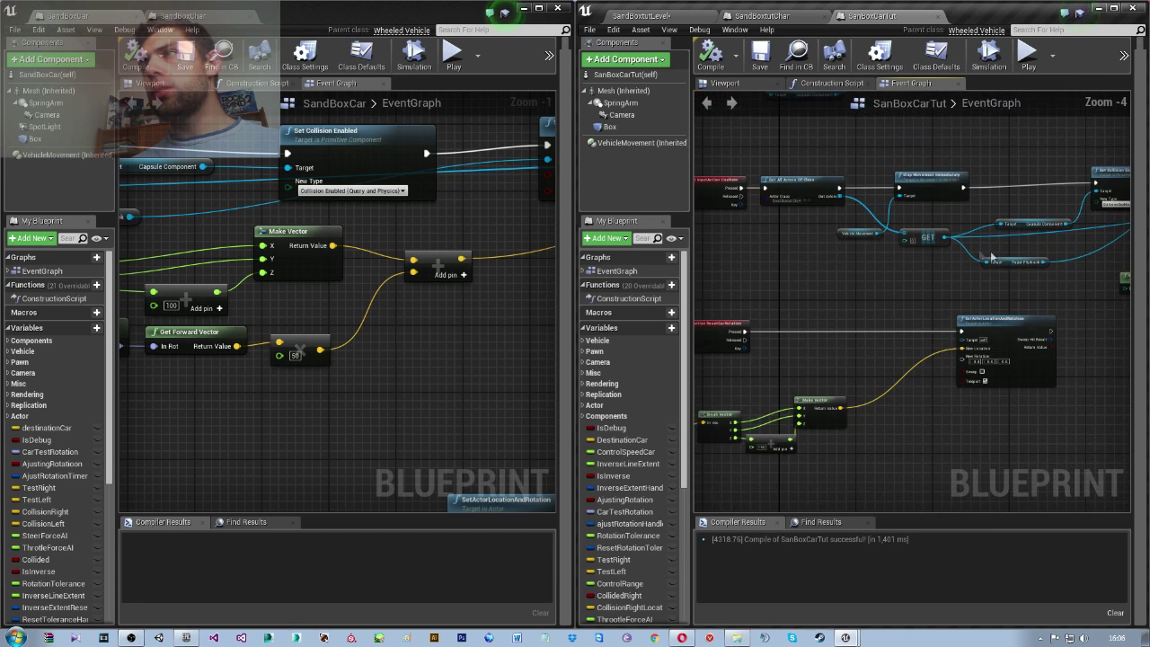
{"action": "scroll", "coordinate": [859, 270], "scroll_direction": "up", "scroll_amount": 1}
Wire the GET result into SetActorLocationAndRotation's Target pin
{"action": "mouse_move", "coordinate": [800, 257]}
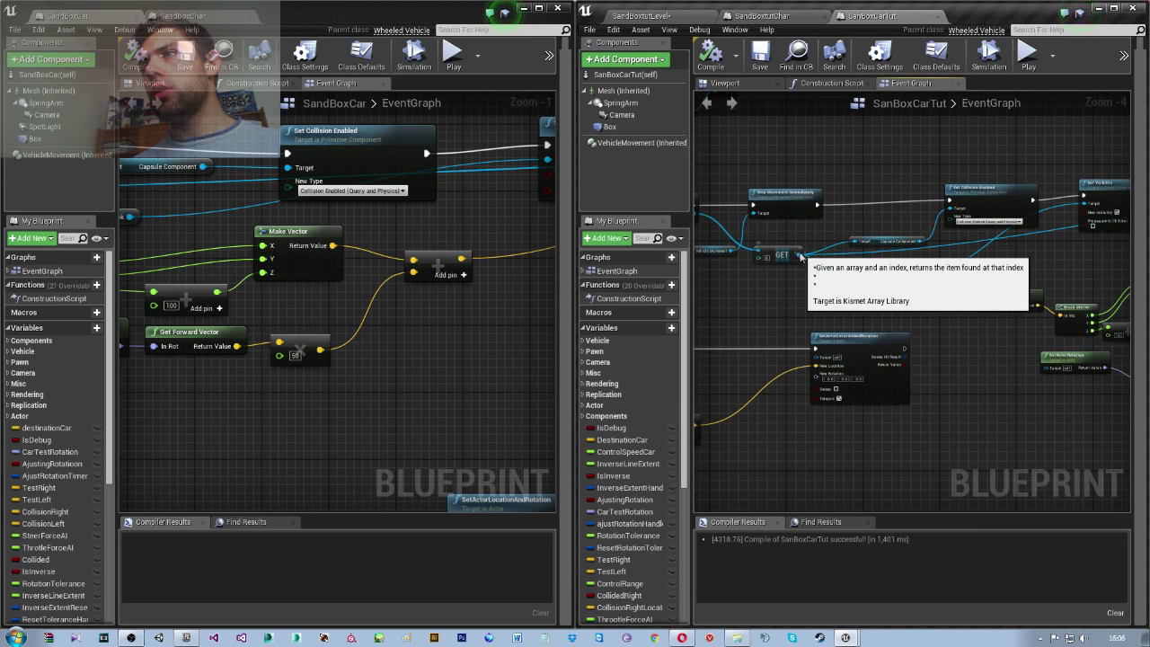
{"action": "left_click_drag", "start_coordinate": [796, 255], "coordinate": [1117, 276]}
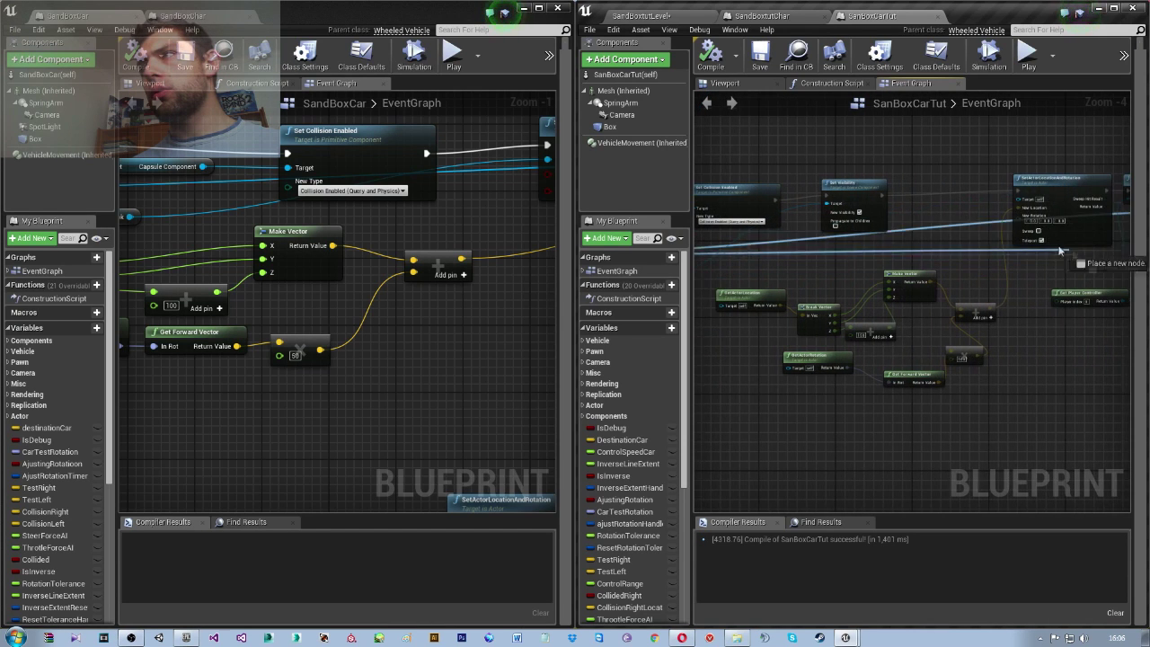
{"action": "left_click_drag", "start_coordinate": [1117, 276], "coordinate": [1028, 205]}
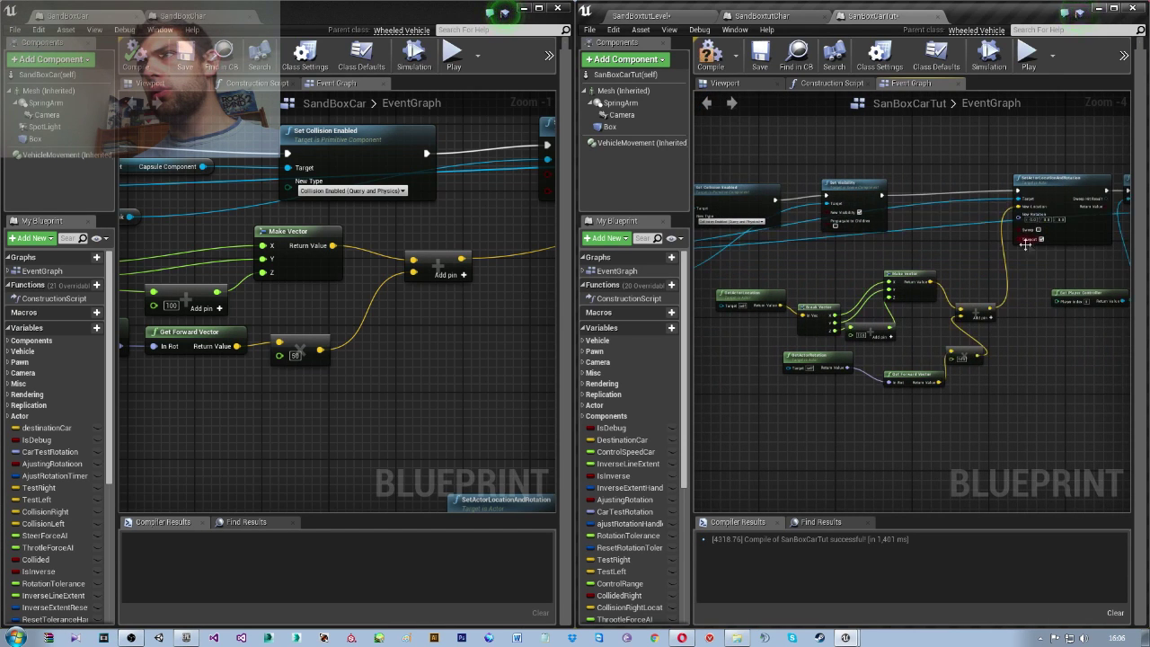
{"action": "scroll", "coordinate": [968, 271], "scroll_direction": "up", "scroll_amount": 1}
{"action": "scroll", "coordinate": [961, 244], "scroll_direction": "down", "scroll_amount": 1}
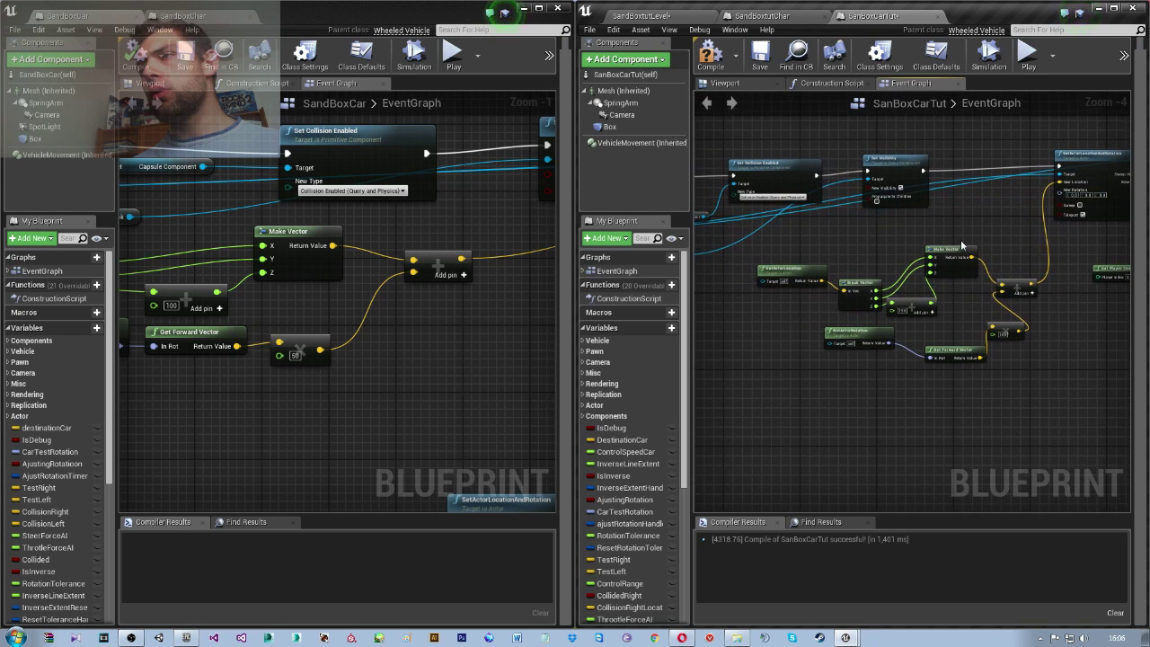
{"action": "right_click_drag", "start_coordinate": [875, 237], "coordinate": [931, 244]}
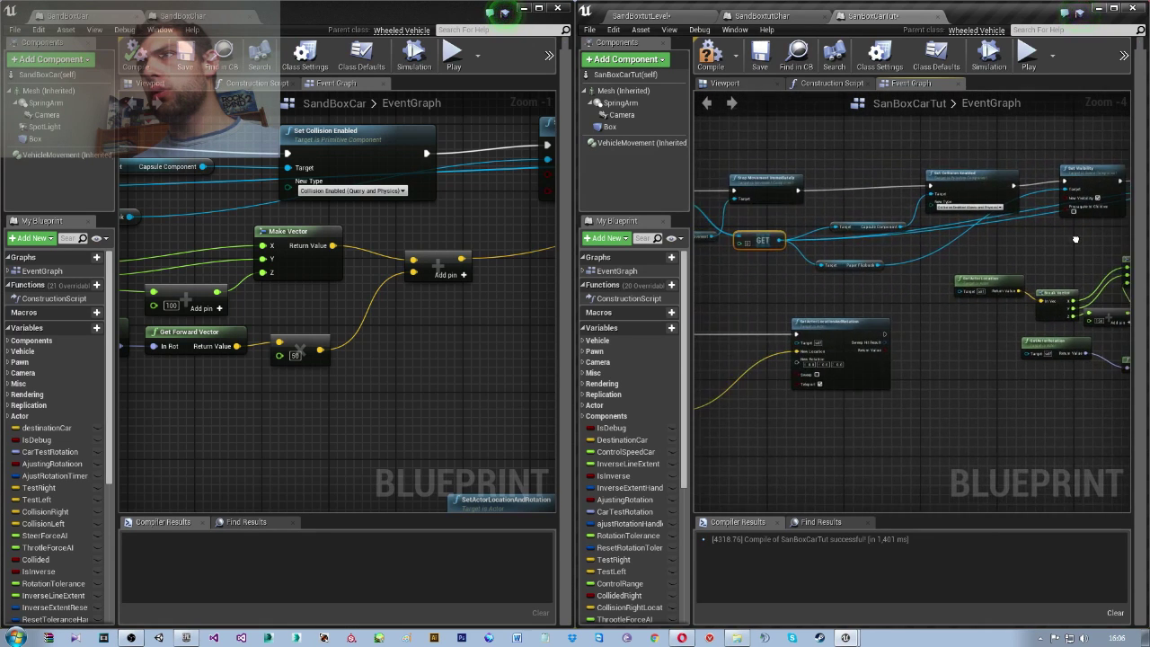
{"action": "right_click_drag", "start_coordinate": [1052, 218], "coordinate": [789, 231]}
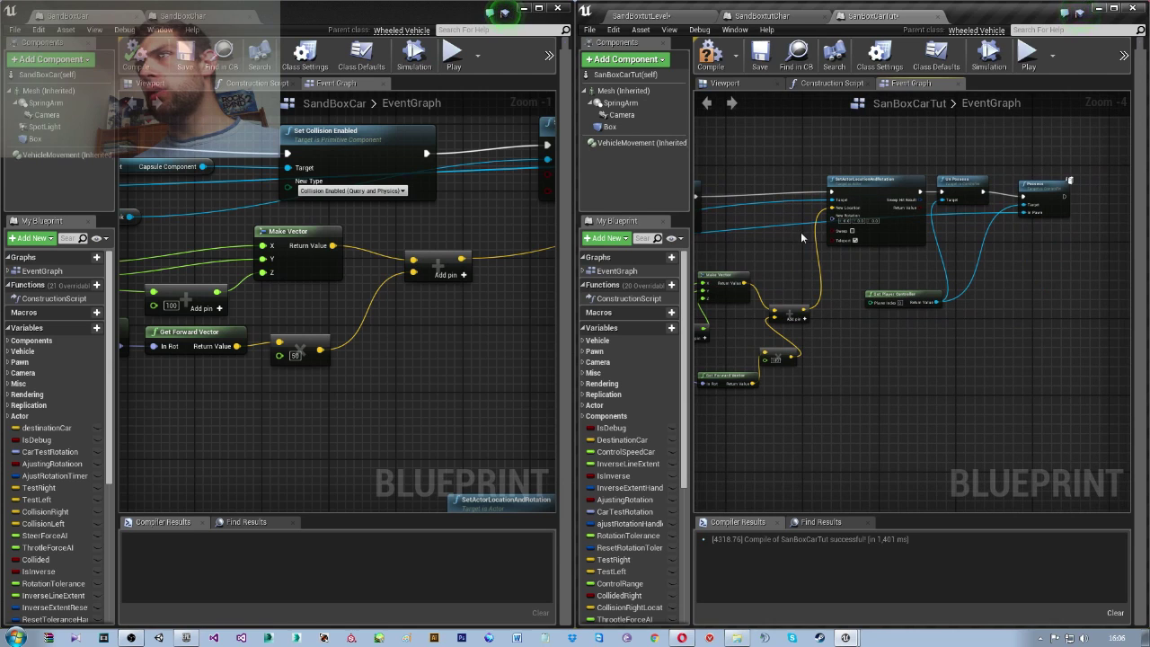
Compile and save the car blueprint and start Play in Editor from the level
{"action": "left_click", "coordinate": [707, 55]}
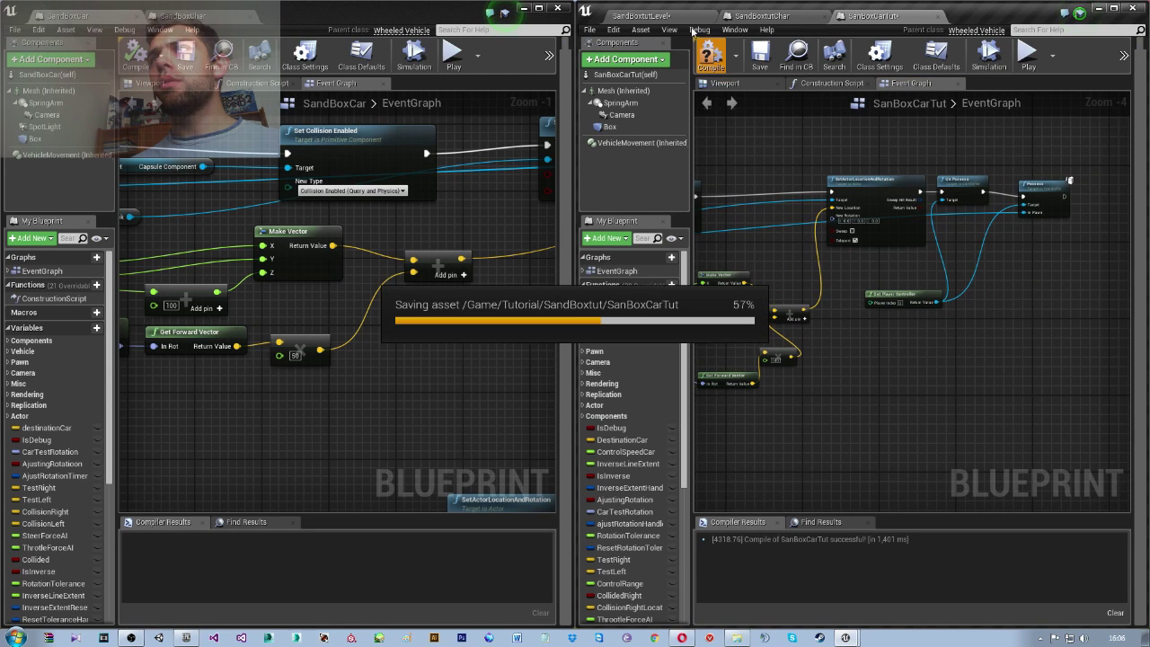
{"action": "left_click", "coordinate": [642, 16]}
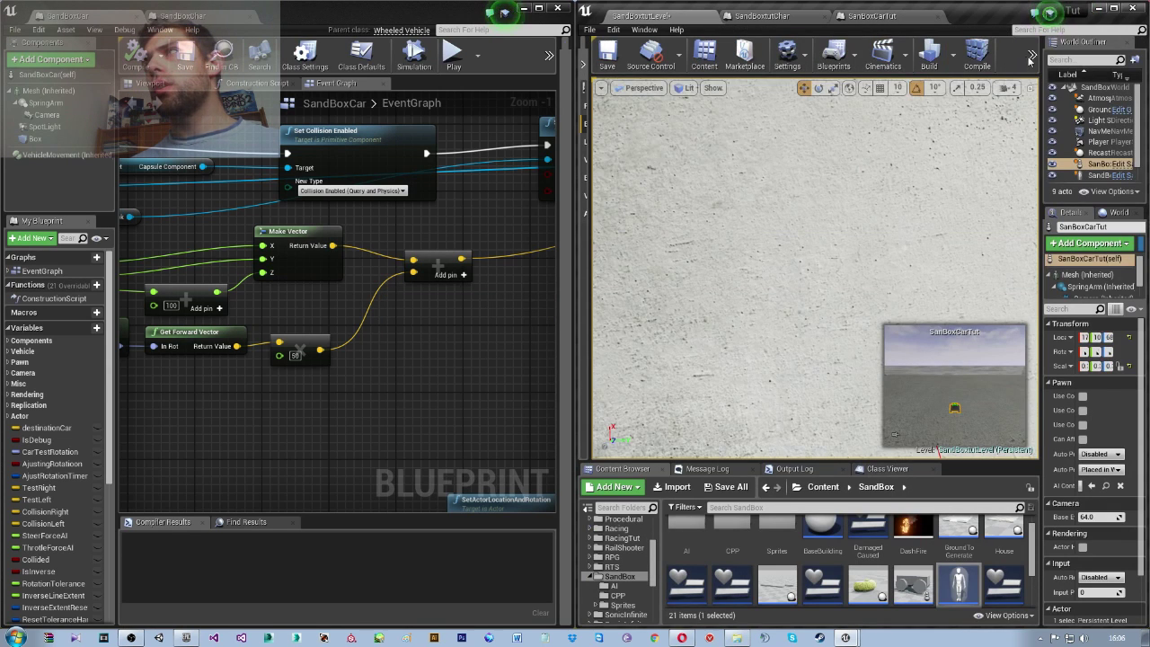
{"action": "left_click", "coordinate": [1030, 56]}
{"action": "left_click", "coordinate": [1046, 79]}
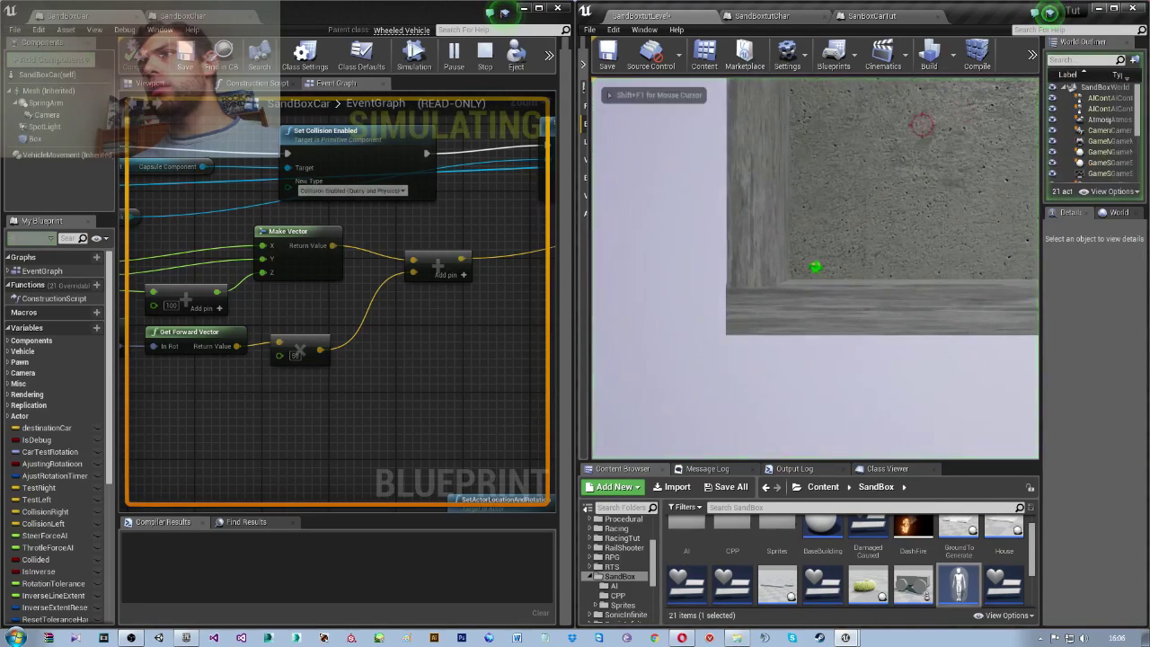
Get into and out of the car with C, walk around it, then stop playing
{"action": "key", "text": "c"}
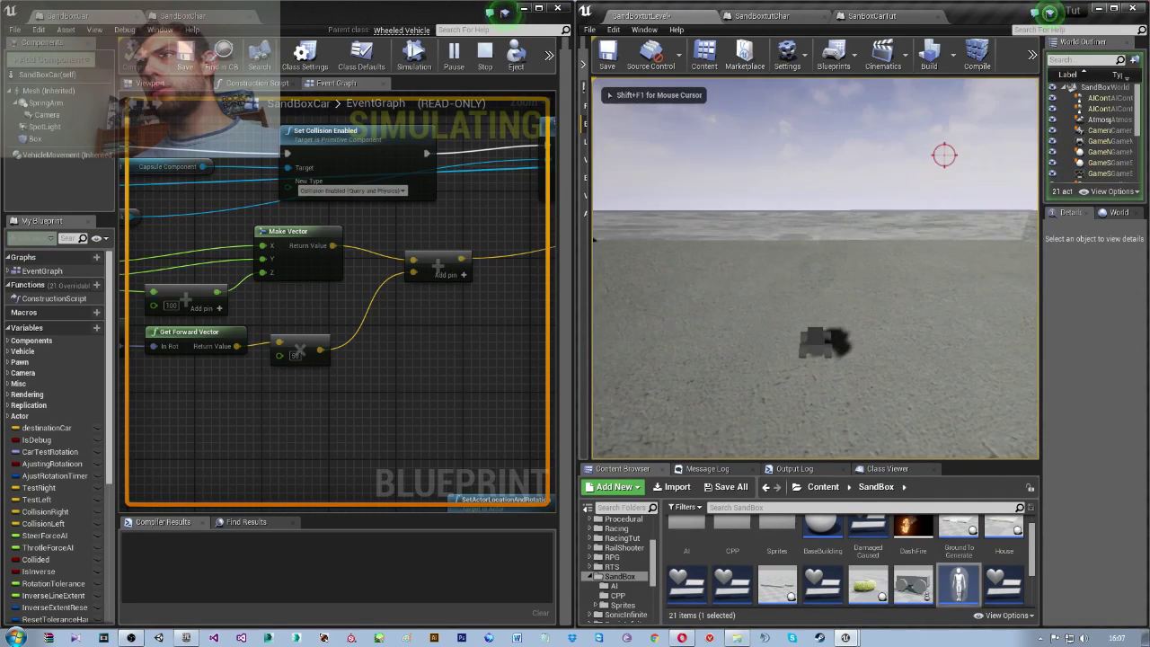
{"action": "key", "text": "c"}
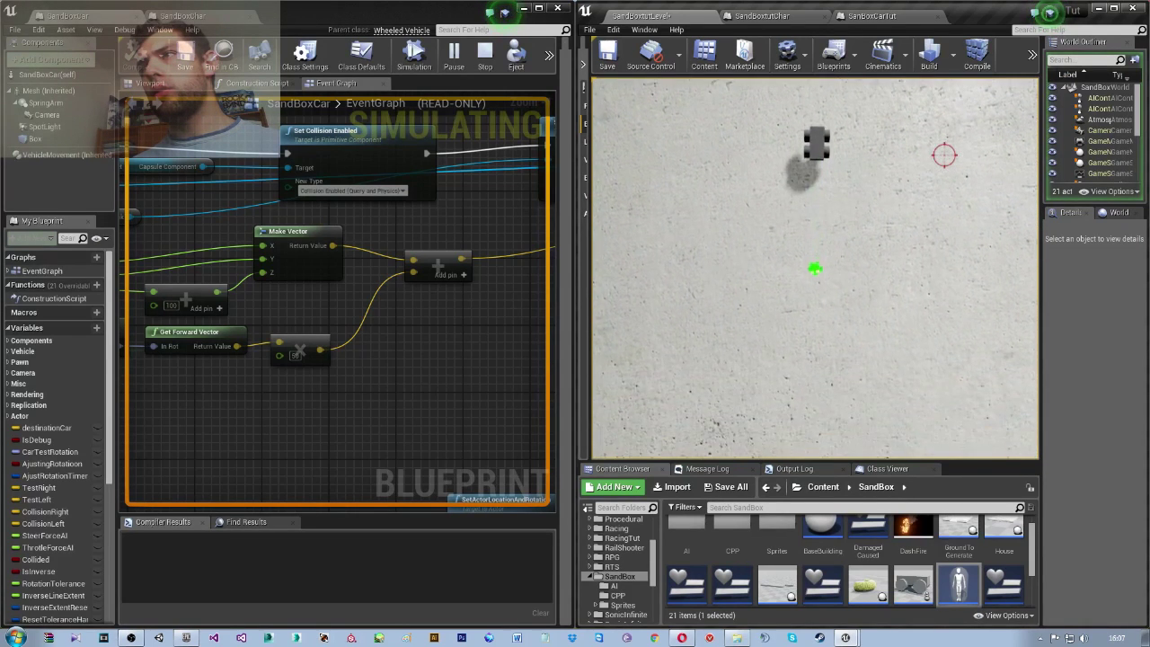
{"action": "key", "text": "d"}
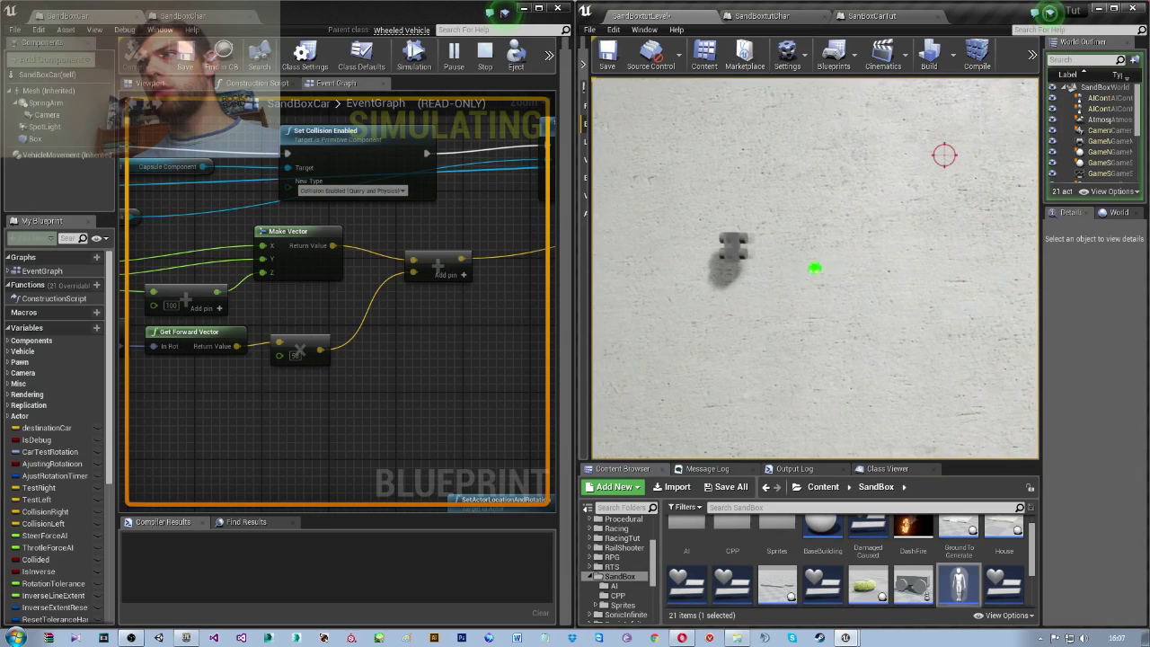
{"action": "key", "text": "a"}
{"action": "key", "text": "d"}
{"action": "key", "text": "a"}
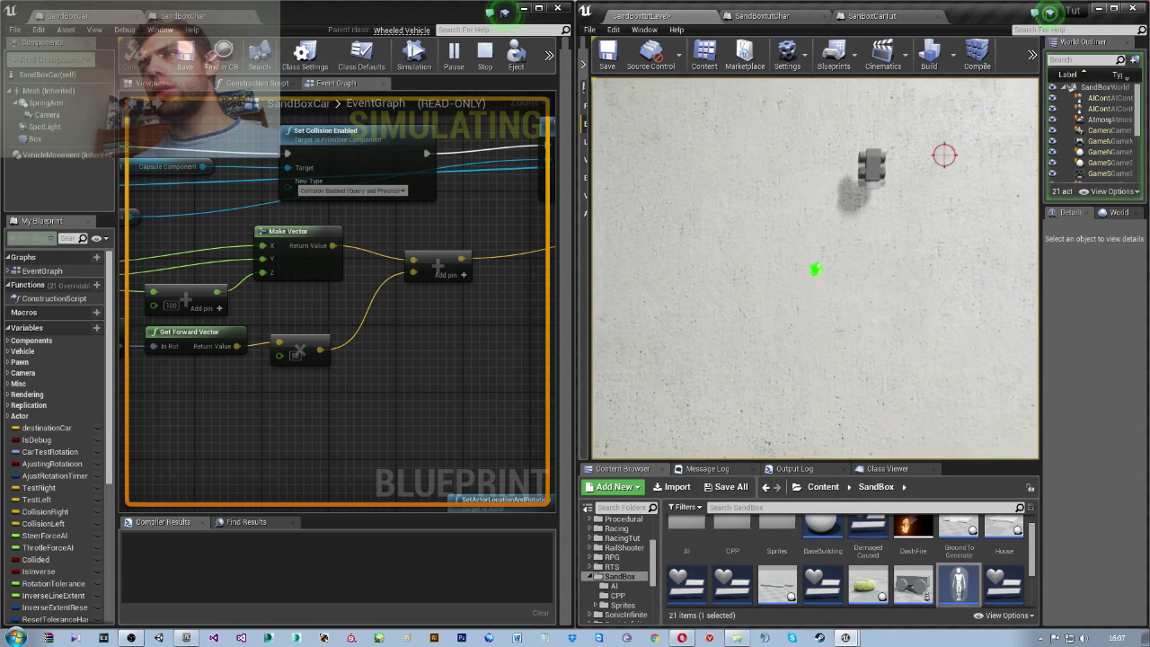
{"action": "key", "text": "Escape"}
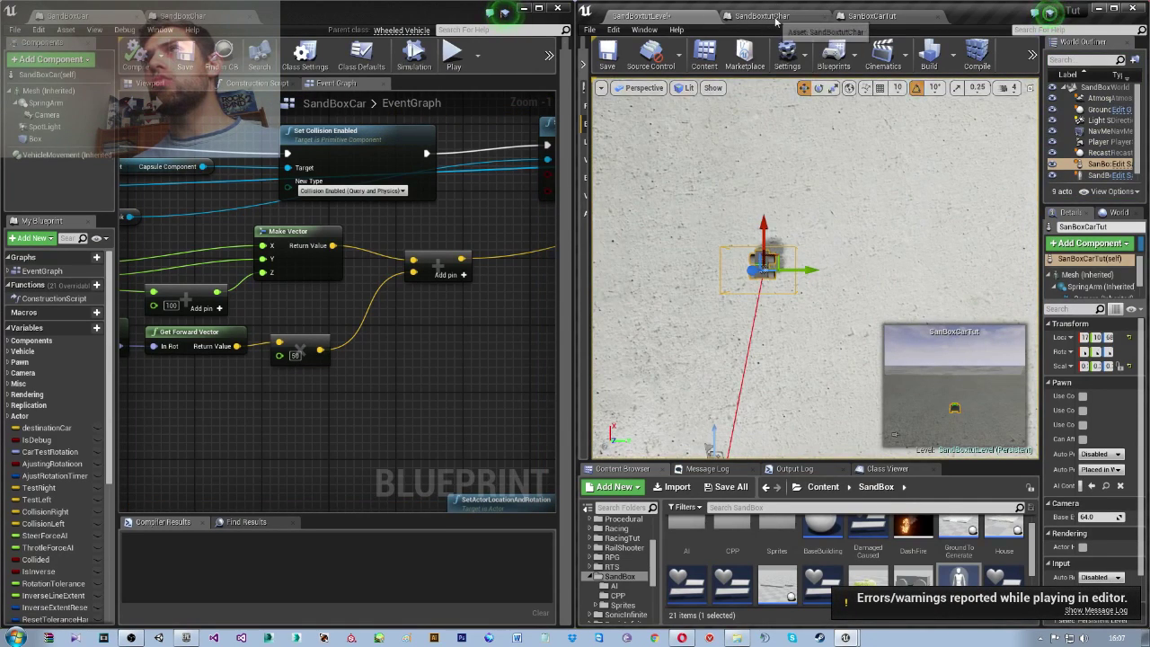
Inspect SetActorLocationAndRotation's New Rotation values and show the car's SpringArm Details
{"action": "left_click", "coordinate": [876, 16]}
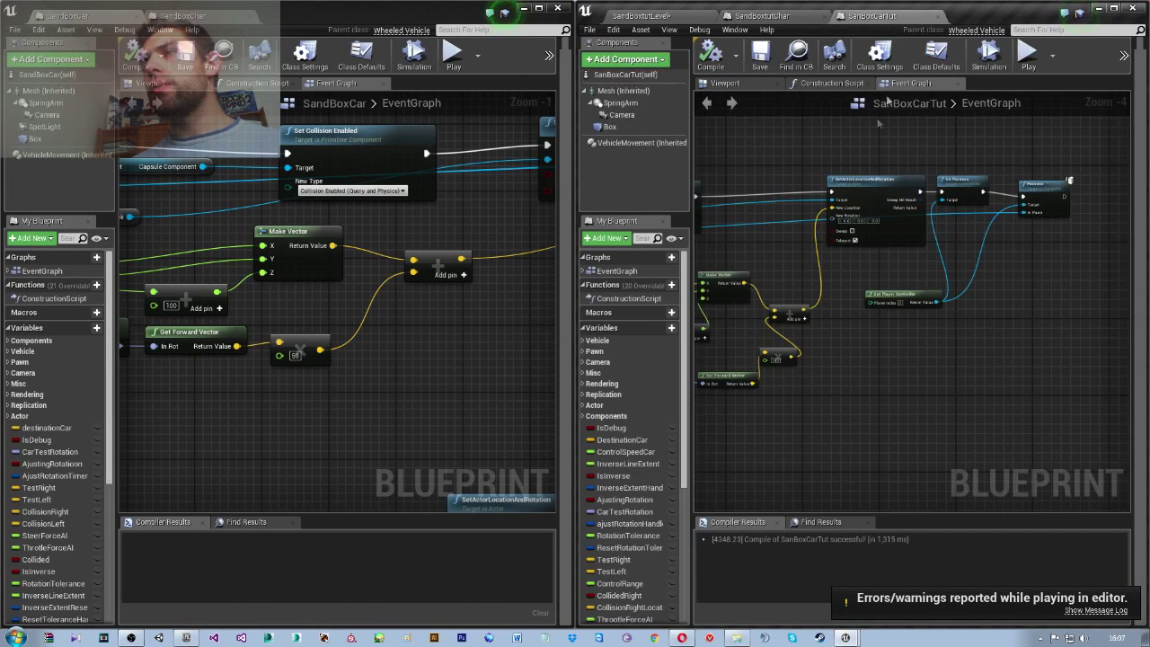
{"action": "right_click_drag", "start_coordinate": [839, 336], "coordinate": [901, 311]}
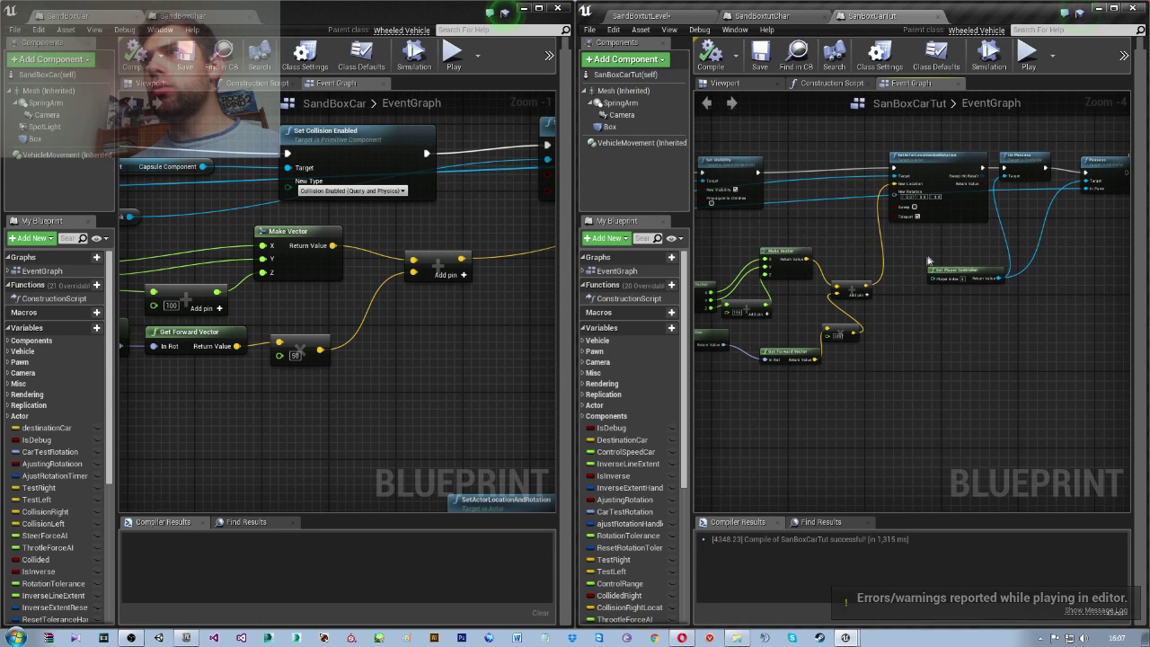
{"action": "scroll", "coordinate": [929, 260], "scroll_direction": "up", "scroll_amount": 2}
{"action": "scroll", "coordinate": [936, 237], "scroll_direction": "up", "scroll_amount": 2}
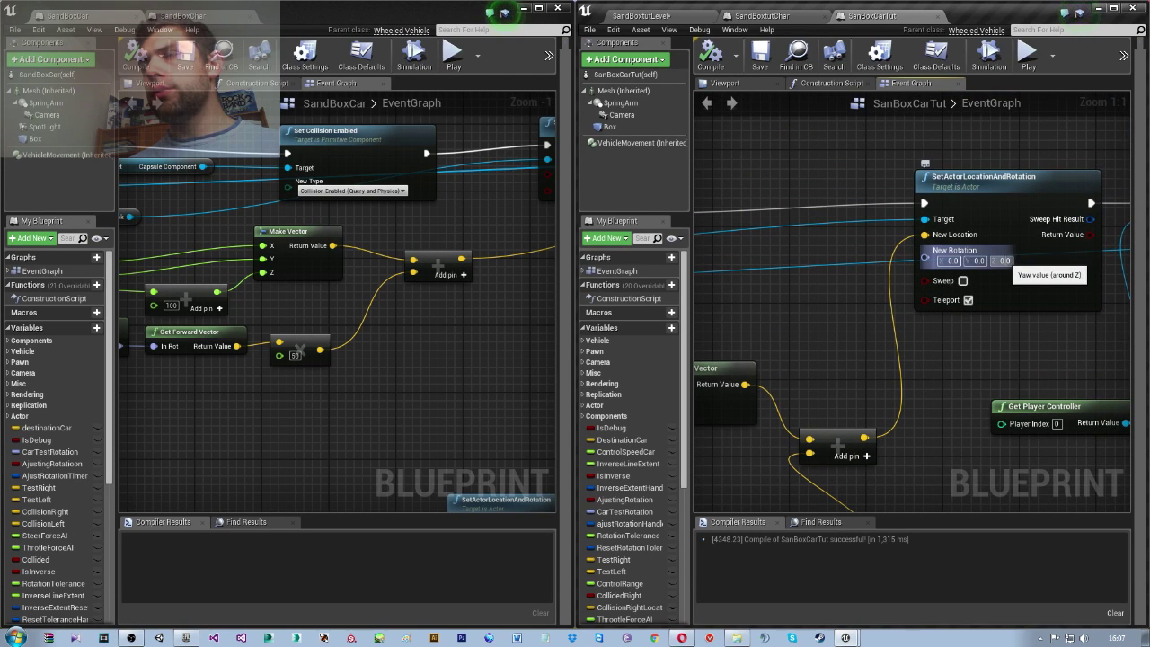
{"action": "left_click", "coordinate": [1004, 260]}
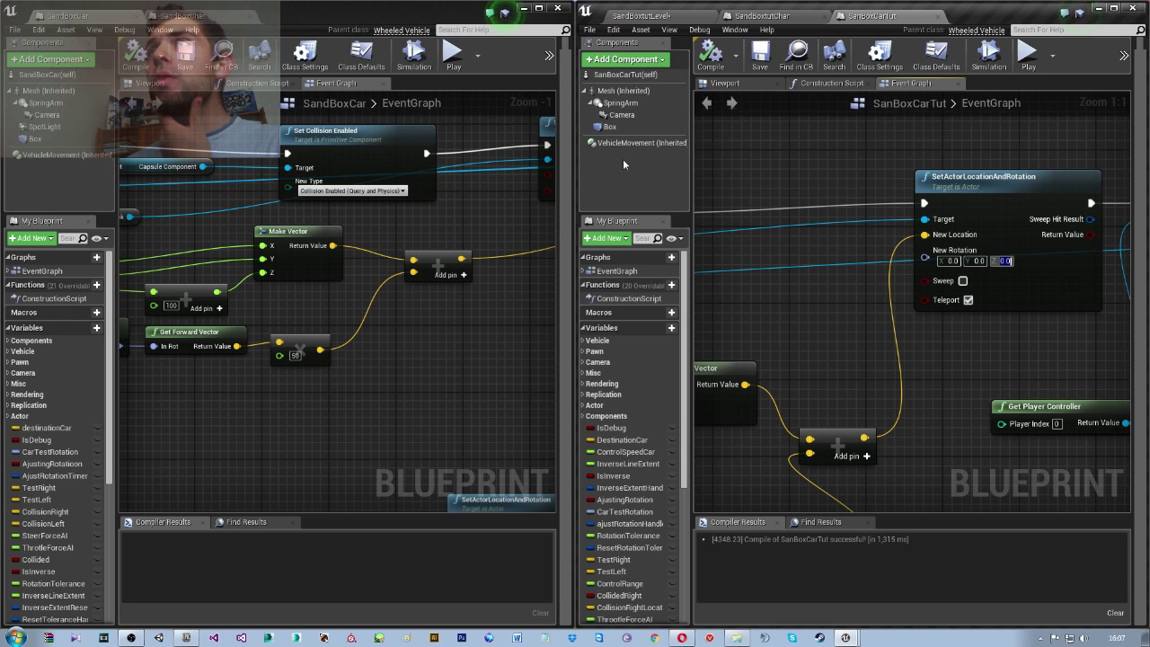
{"action": "left_click", "coordinate": [620, 103]}
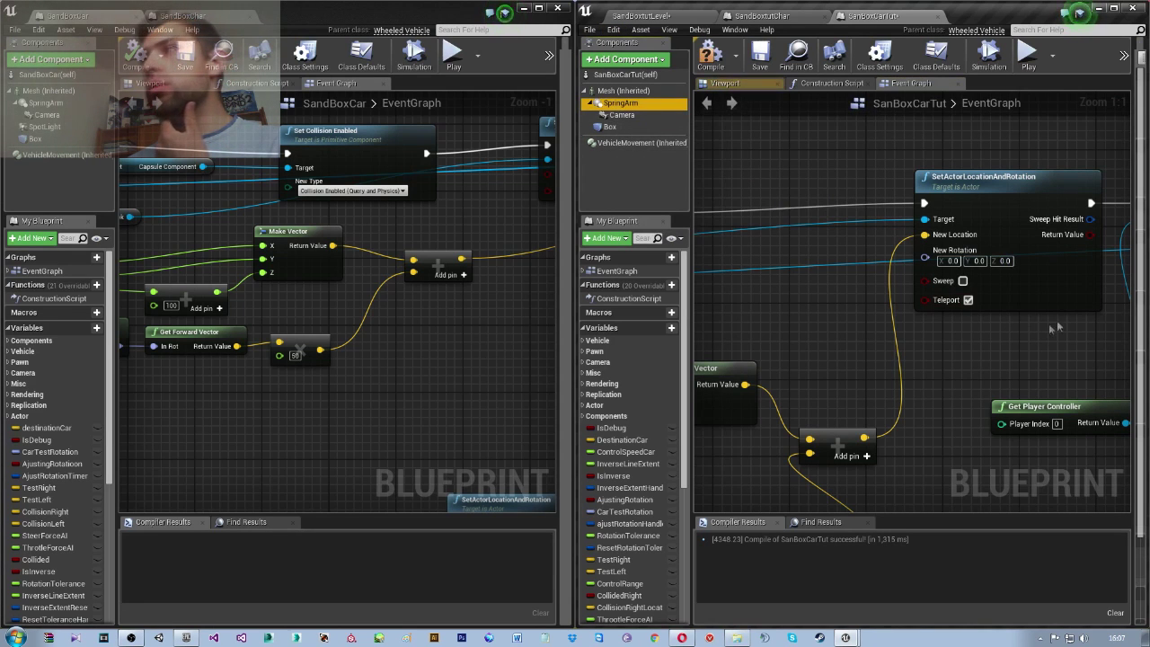
{"action": "left_click", "coordinate": [1135, 319]}
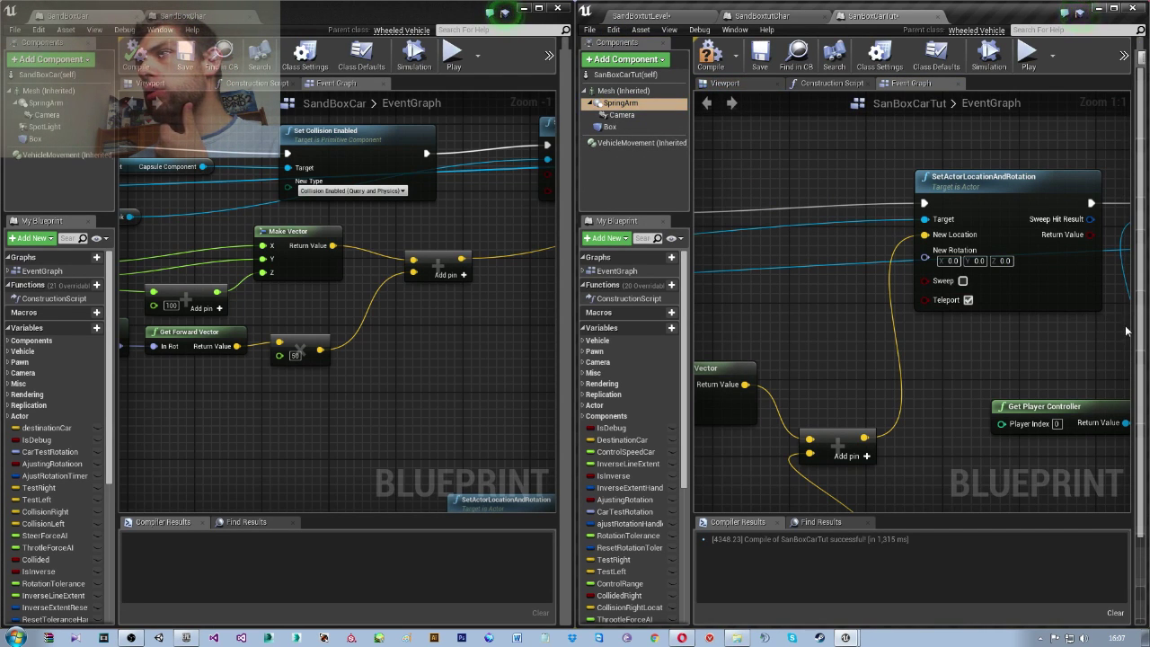
{"action": "left_click_drag", "start_coordinate": [1133, 328], "coordinate": [859, 339]}
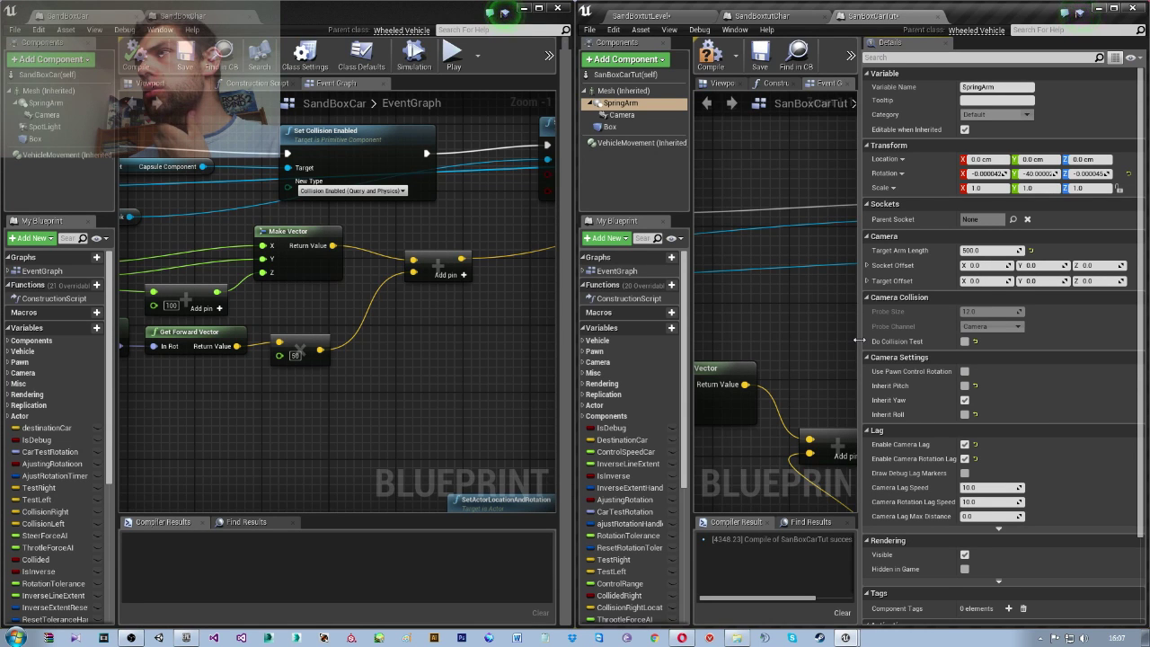
Compare the car's and SandBoxtutChar's SpringArm properties, then compile and save SanBoxCarTut
{"action": "left_click_drag", "start_coordinate": [860, 340], "coordinate": [1075, 342]}
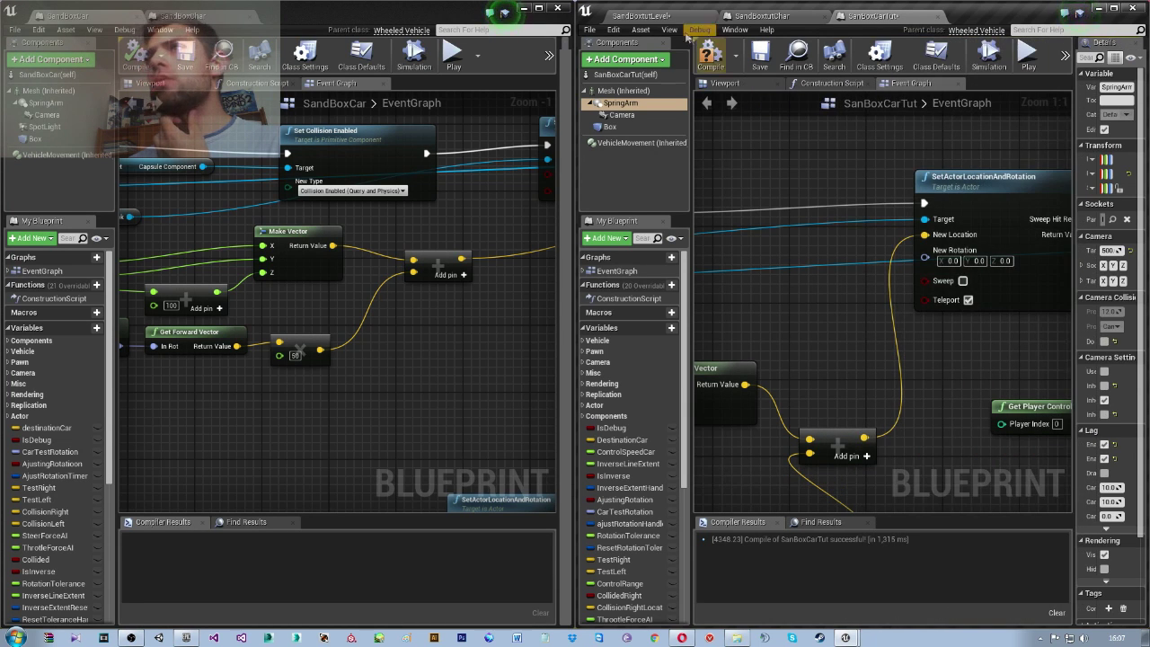
{"action": "left_click", "coordinate": [744, 84]}
{"action": "scroll", "coordinate": [845, 248], "scroll_direction": "down", "scroll_amount": 5}
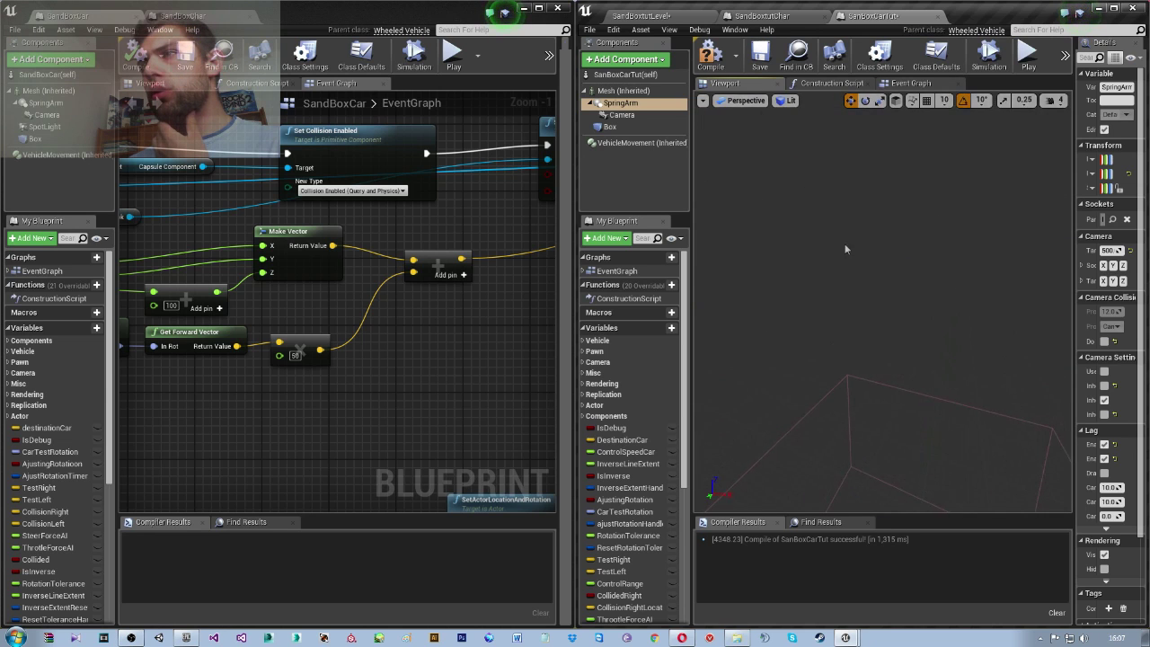
{"action": "left_click", "coordinate": [762, 16]}
{"action": "left_click", "coordinate": [620, 139]}
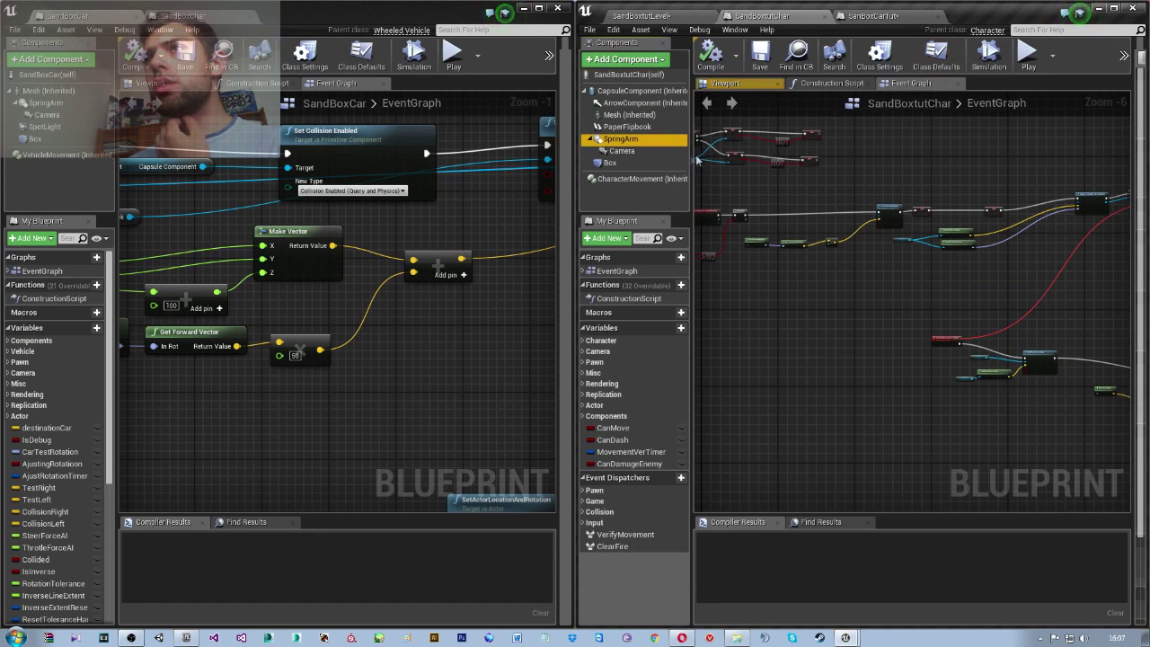
{"action": "left_click", "coordinate": [1131, 268]}
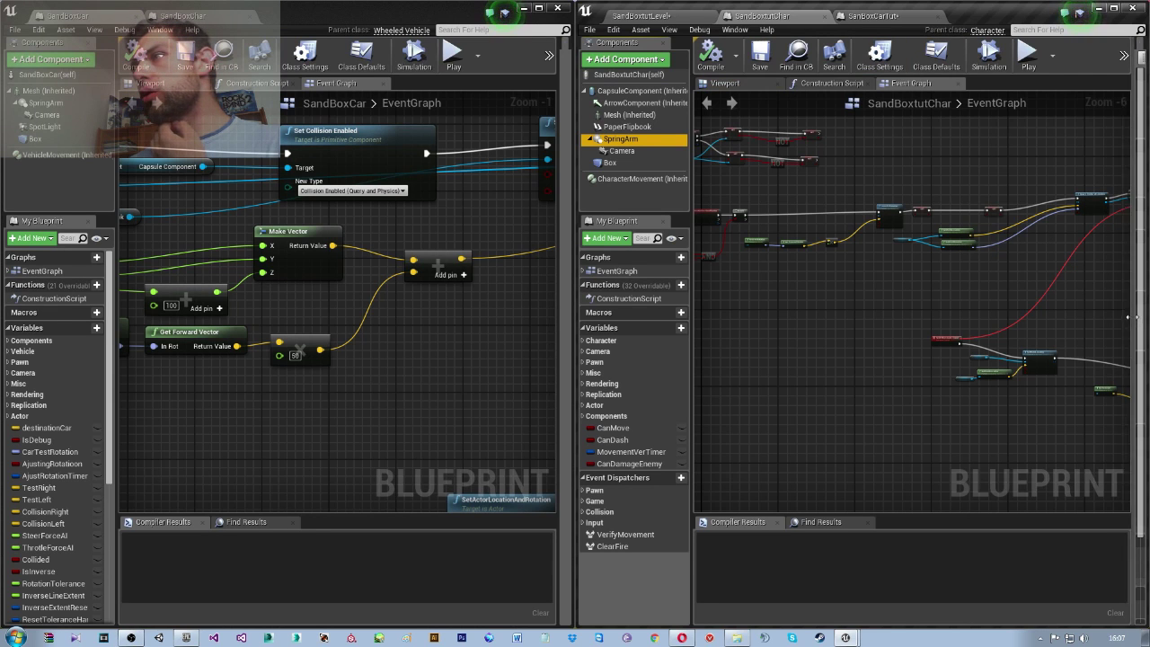
{"action": "left_click_drag", "start_coordinate": [1131, 313], "coordinate": [857, 318]}
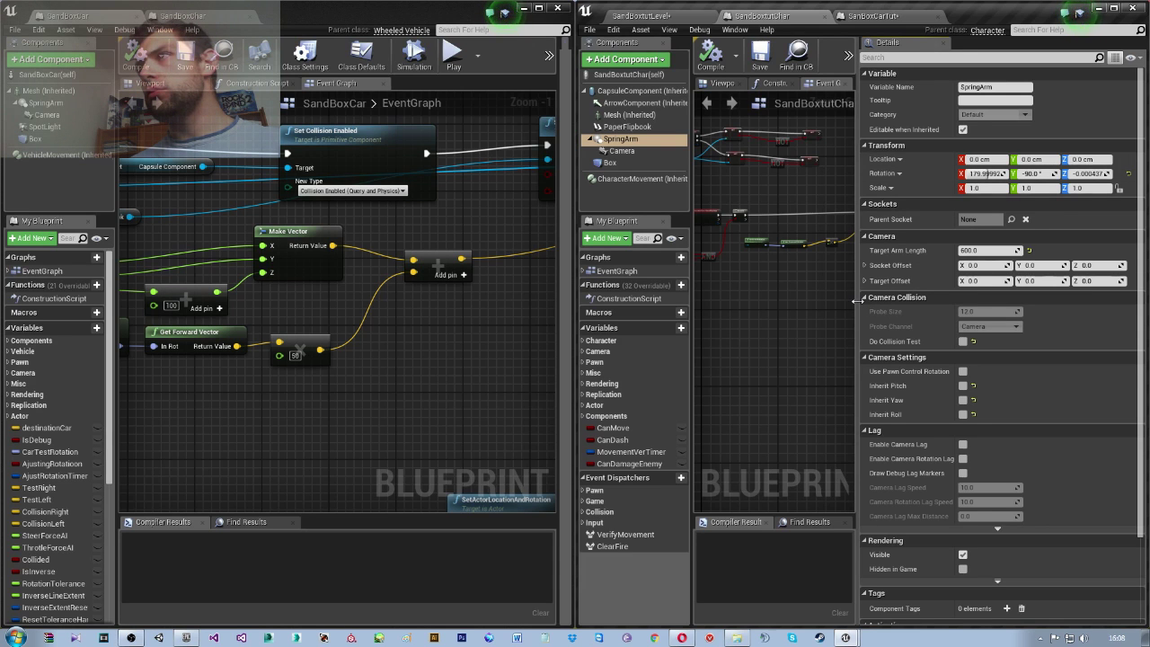
{"action": "left_click_drag", "start_coordinate": [857, 301], "coordinate": [1059, 317]}
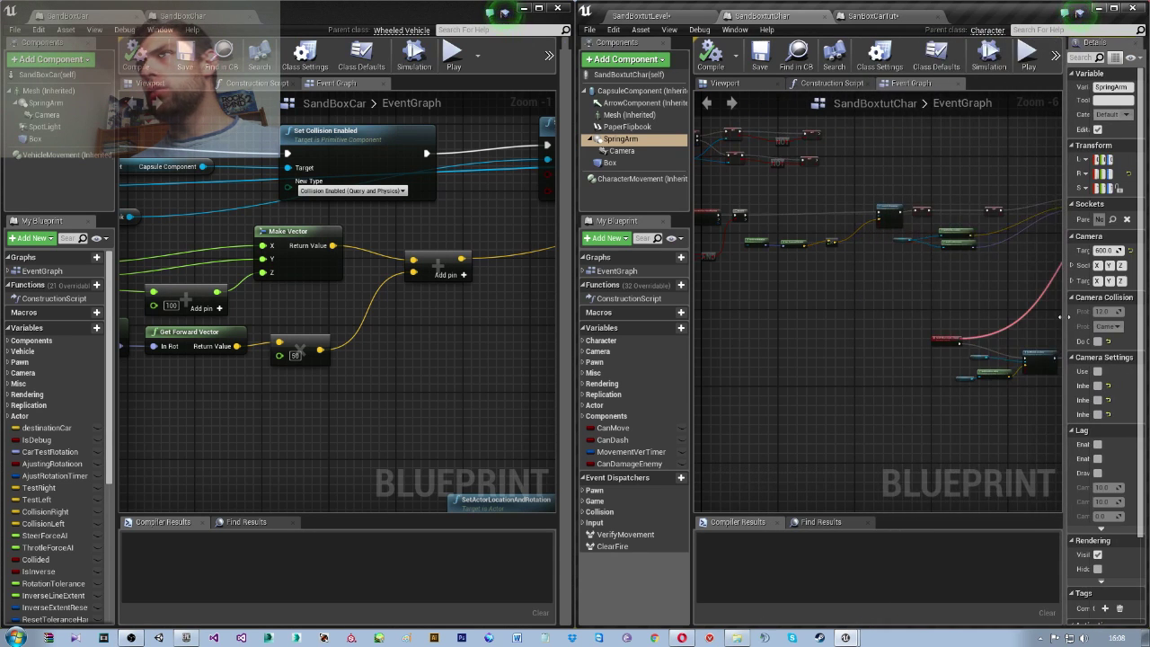
{"action": "left_click", "coordinate": [731, 83]}
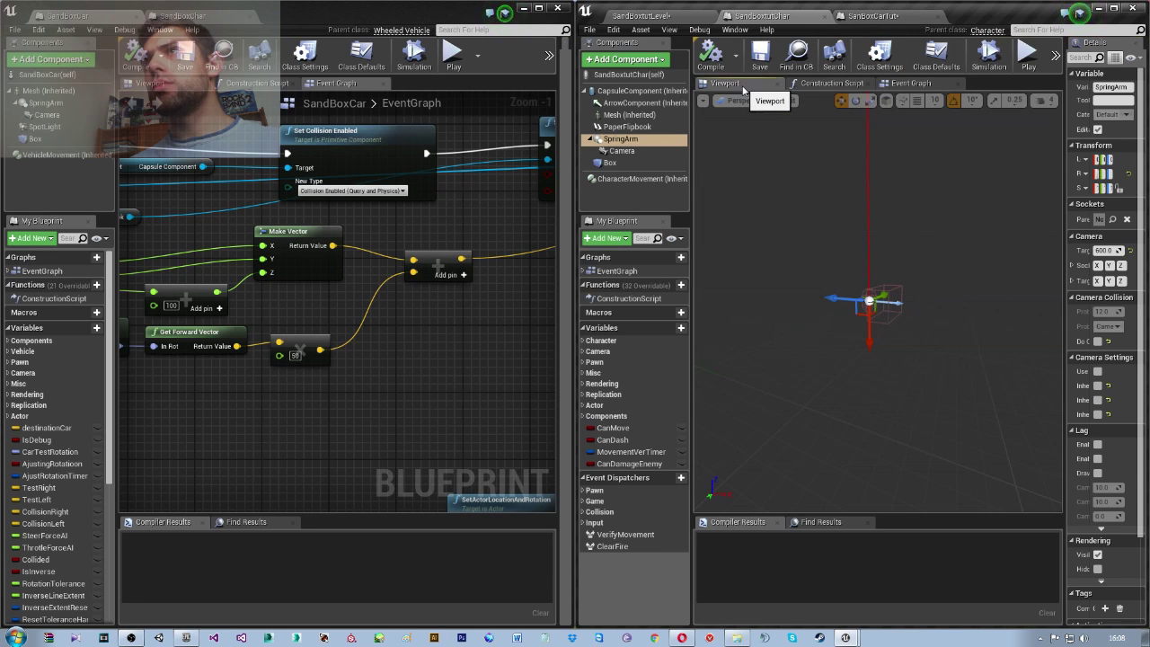
{"action": "left_click", "coordinate": [906, 17]}
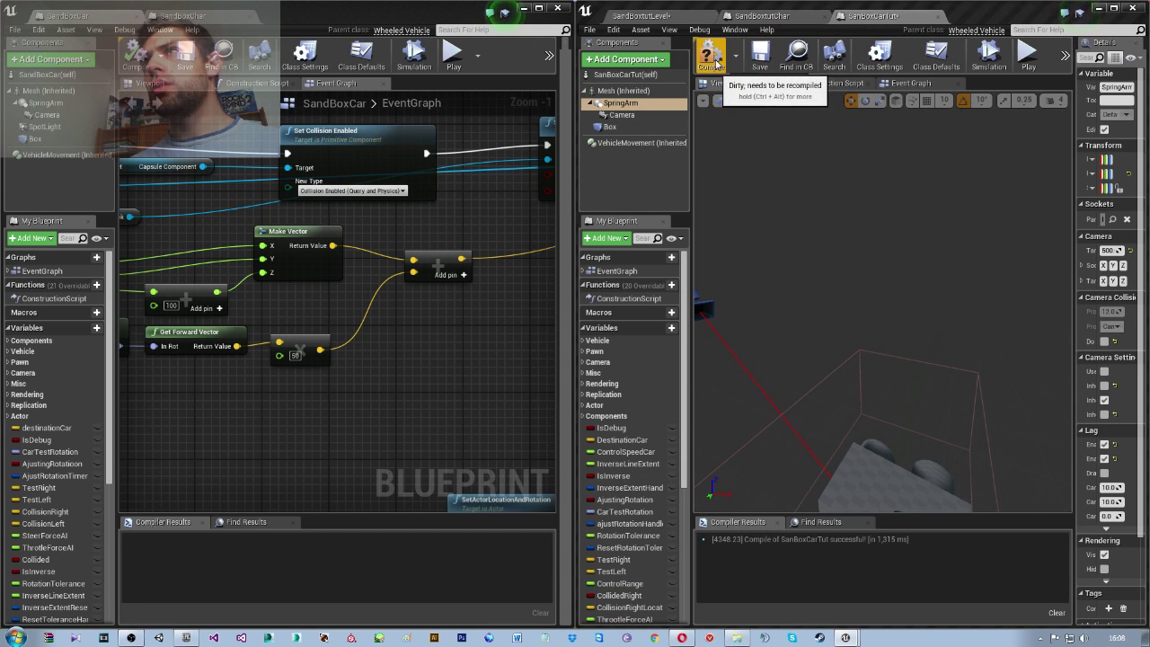
{"action": "key", "text": "ctrl+s"}
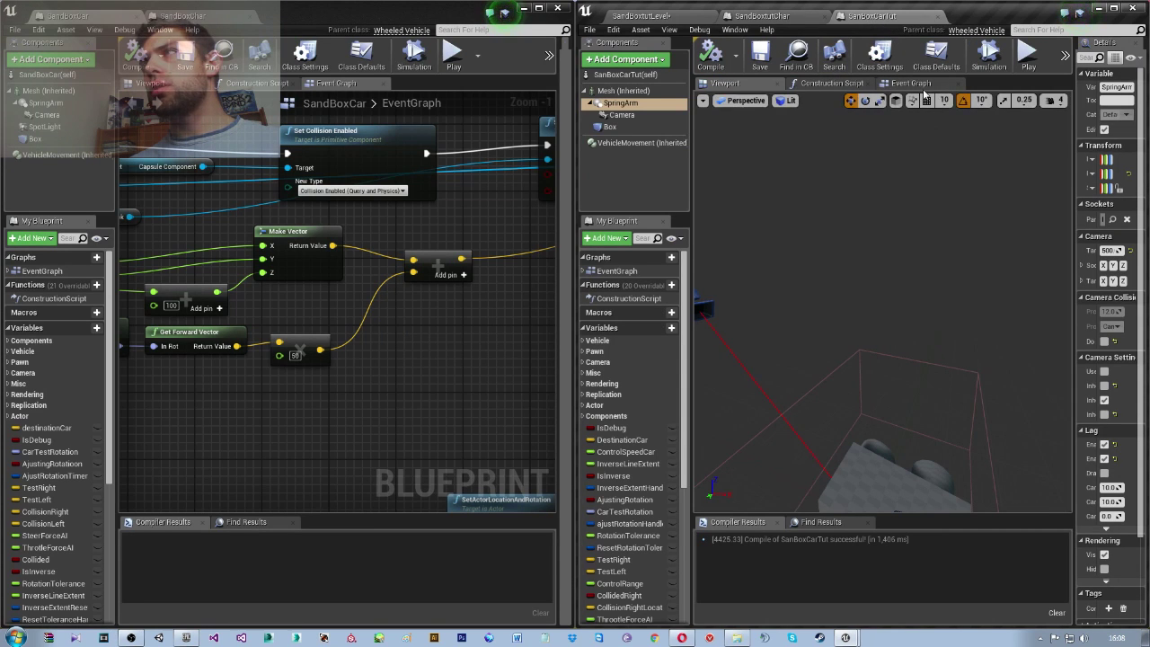
Set SetActorLocationAndRotation's New Rotation roll (X) to 180 and save SanBoxCarTut
{"action": "left_click", "coordinate": [921, 84]}
{"action": "right_click_drag", "start_coordinate": [986, 307], "coordinate": [912, 274]}
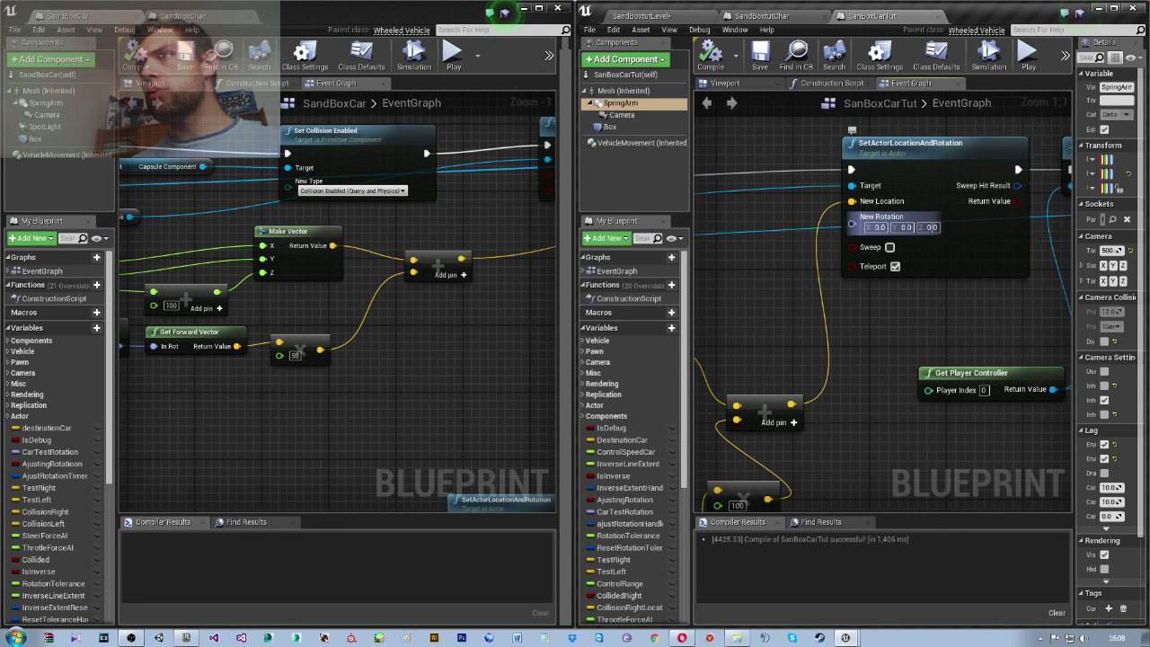
{"action": "left_click", "coordinate": [883, 229]}
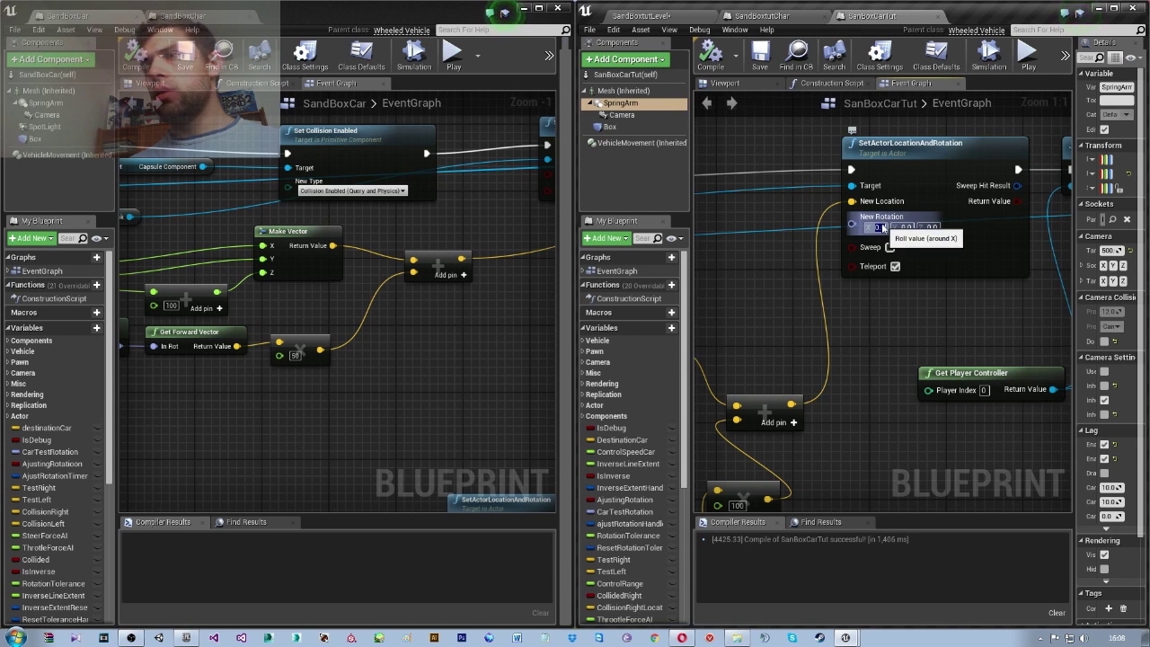
{"action": "type", "text": "18"}
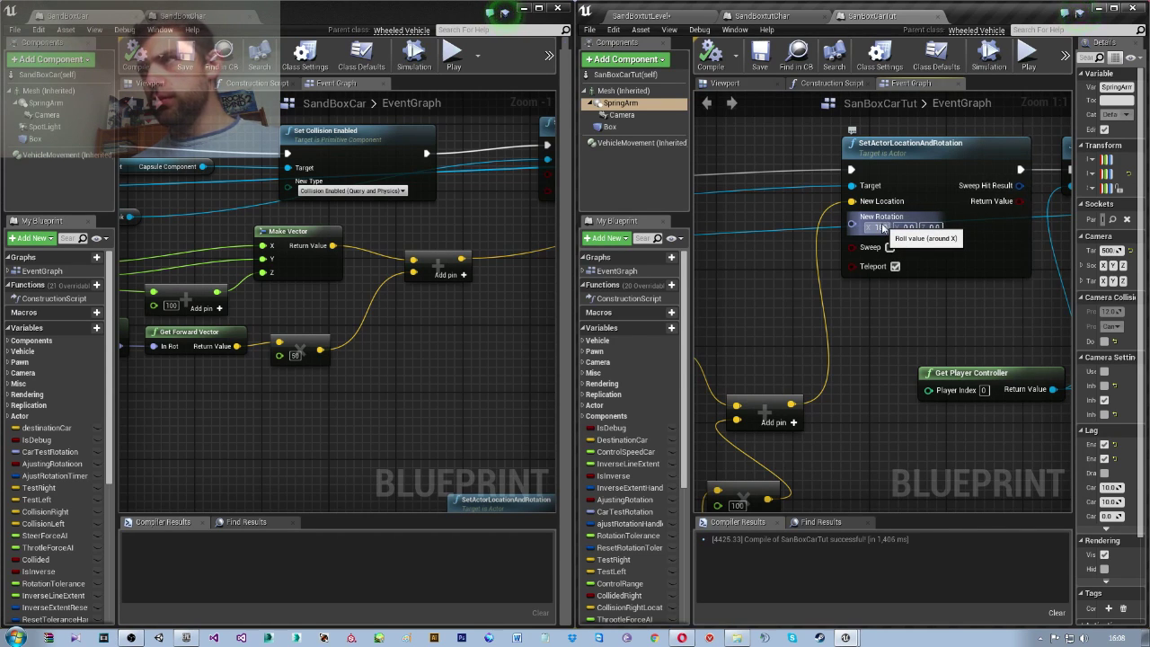
{"action": "type", "text": "0"}
{"action": "key", "text": "Return"}
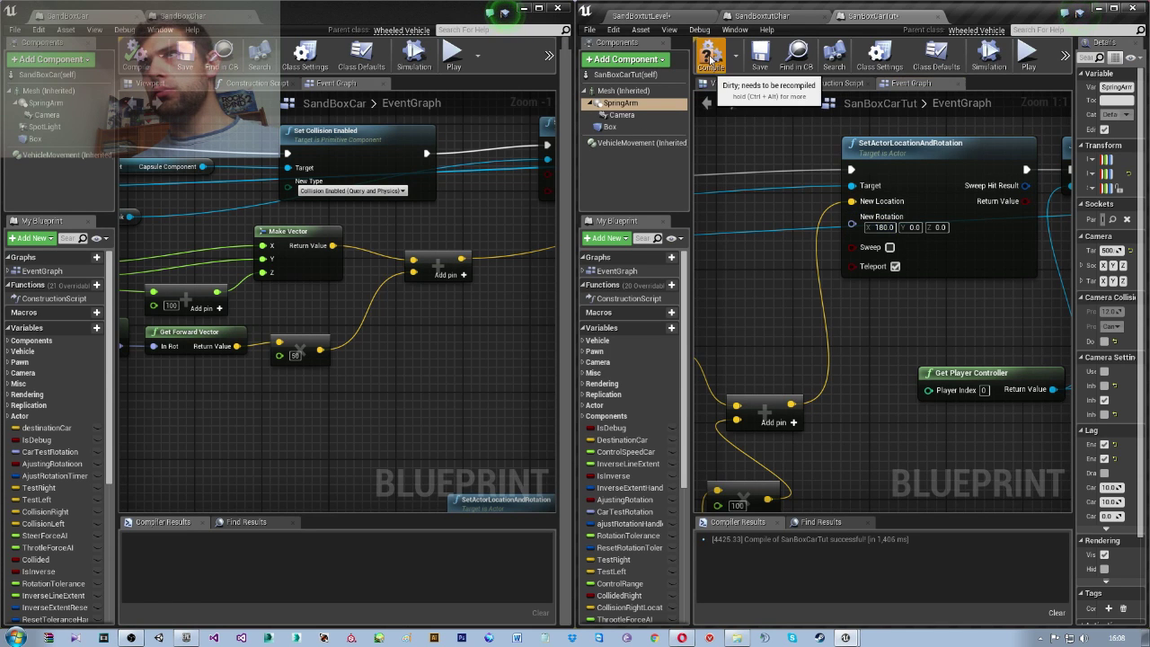
{"action": "left_click", "coordinate": [710, 58]}
Play the level in the Selected Viewport and press E to get into the car
{"action": "left_click", "coordinate": [642, 15]}
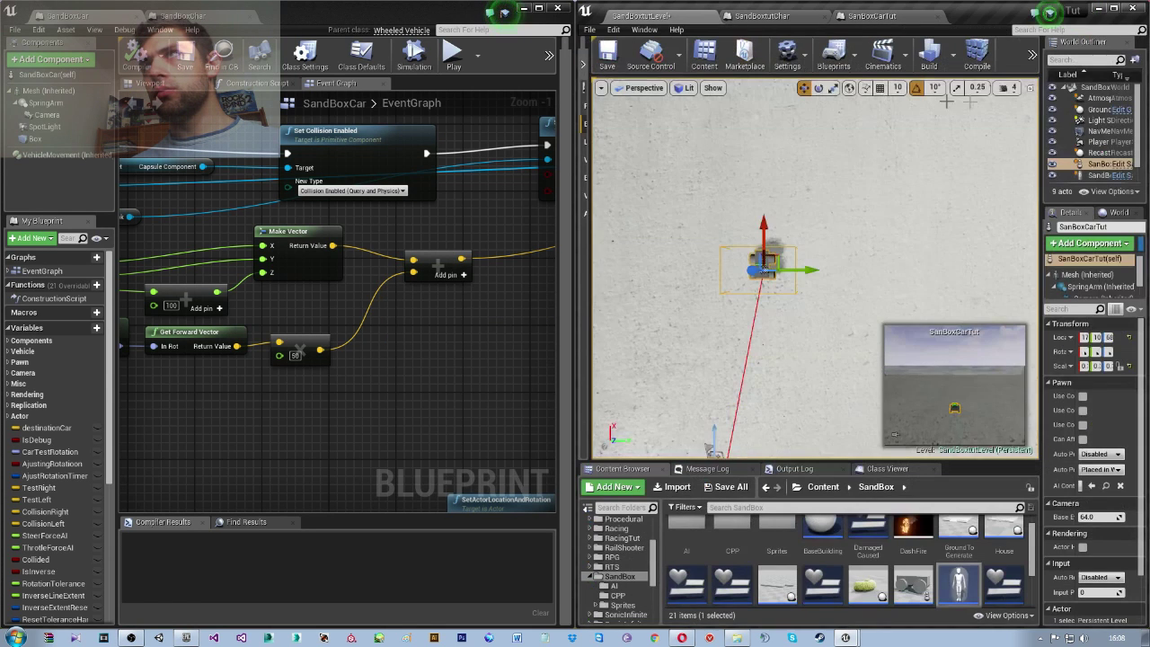
{"action": "left_click", "coordinate": [1031, 54]}
{"action": "left_click", "coordinate": [1110, 70]}
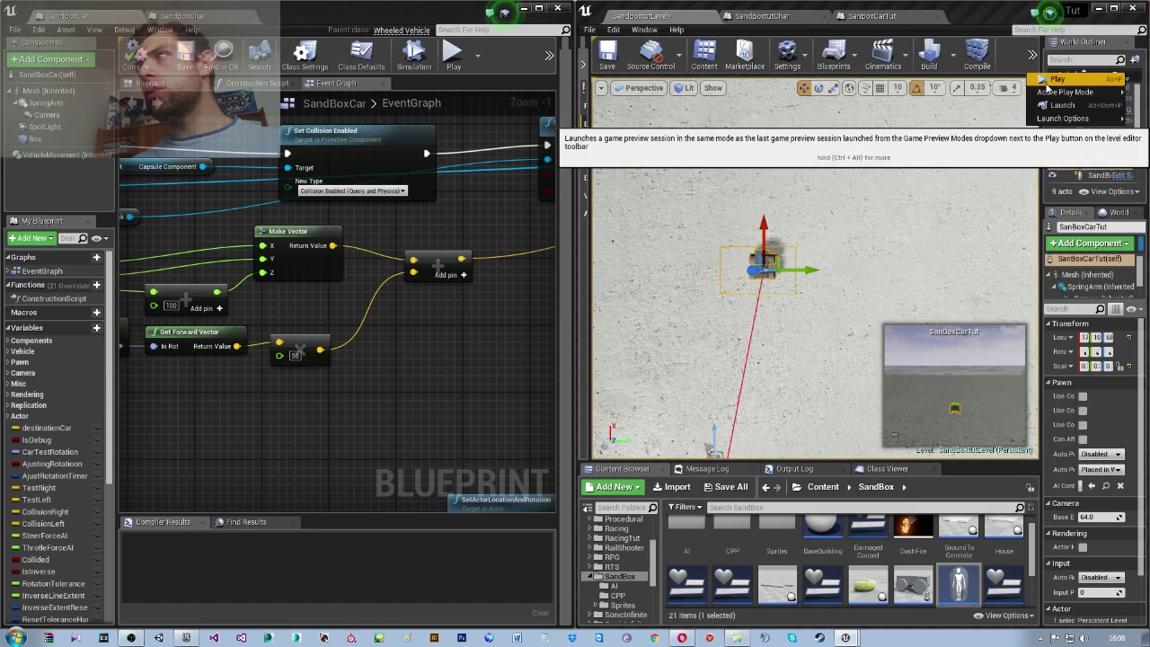
{"action": "left_click", "coordinate": [898, 99]}
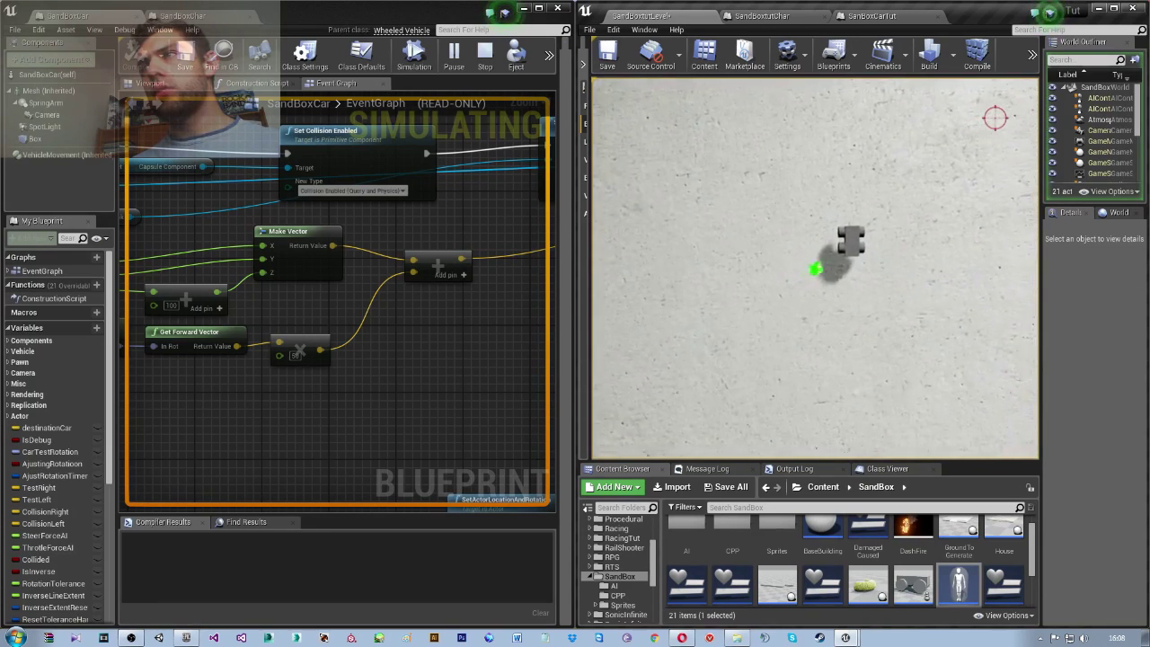
{"action": "key", "text": "e"}
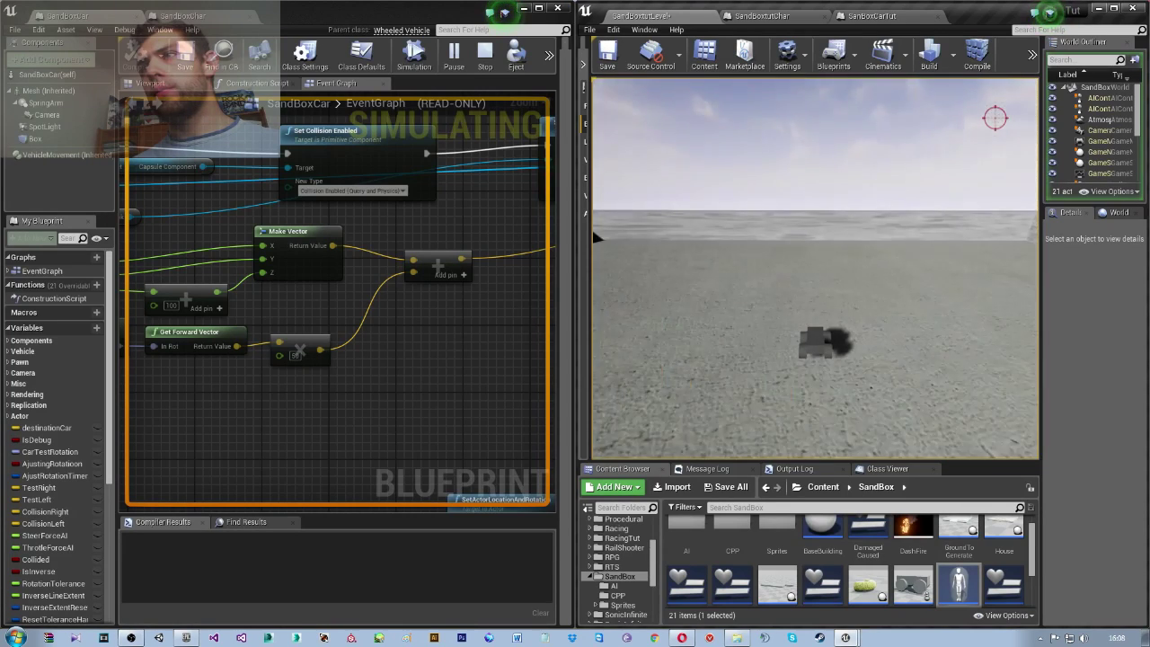
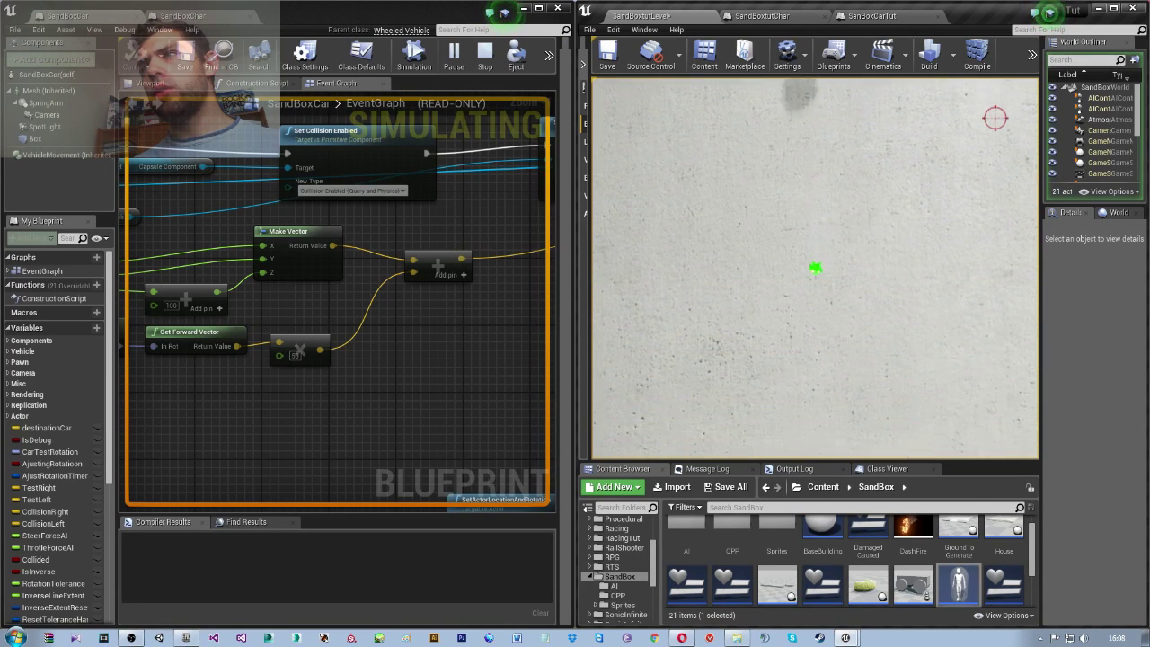
Stop the game and set SetActorLocationAndRotation's New Rotation X to 0 in SanBoxCarTut
{"action": "key", "text": "Escape"}
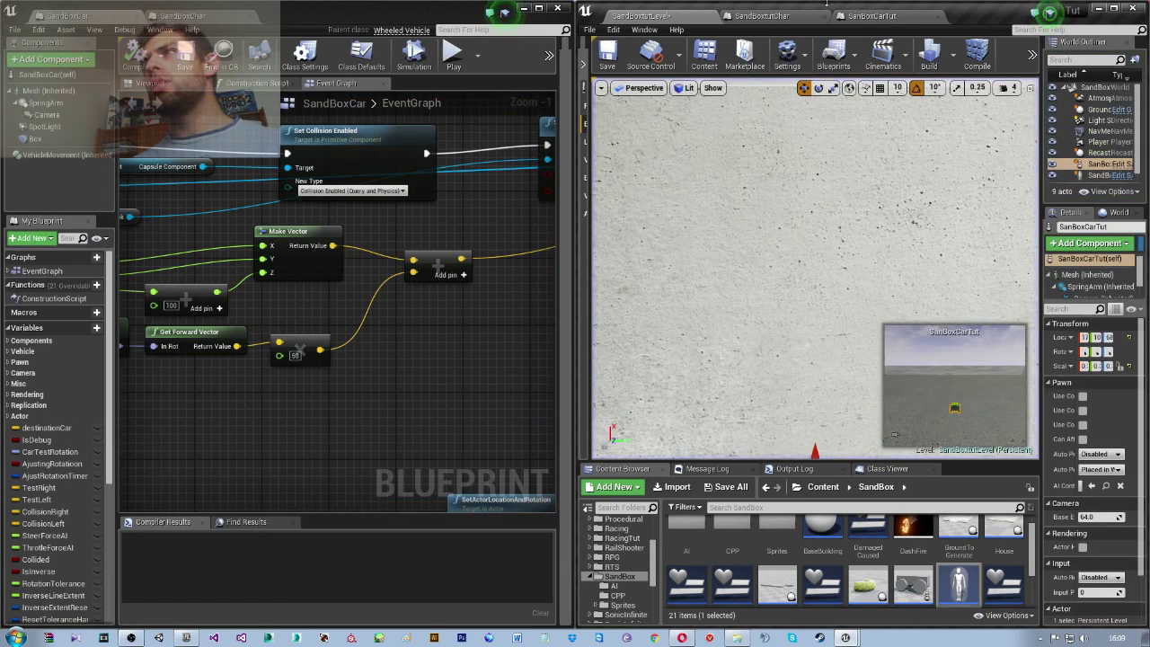
{"action": "left_click", "coordinate": [866, 15]}
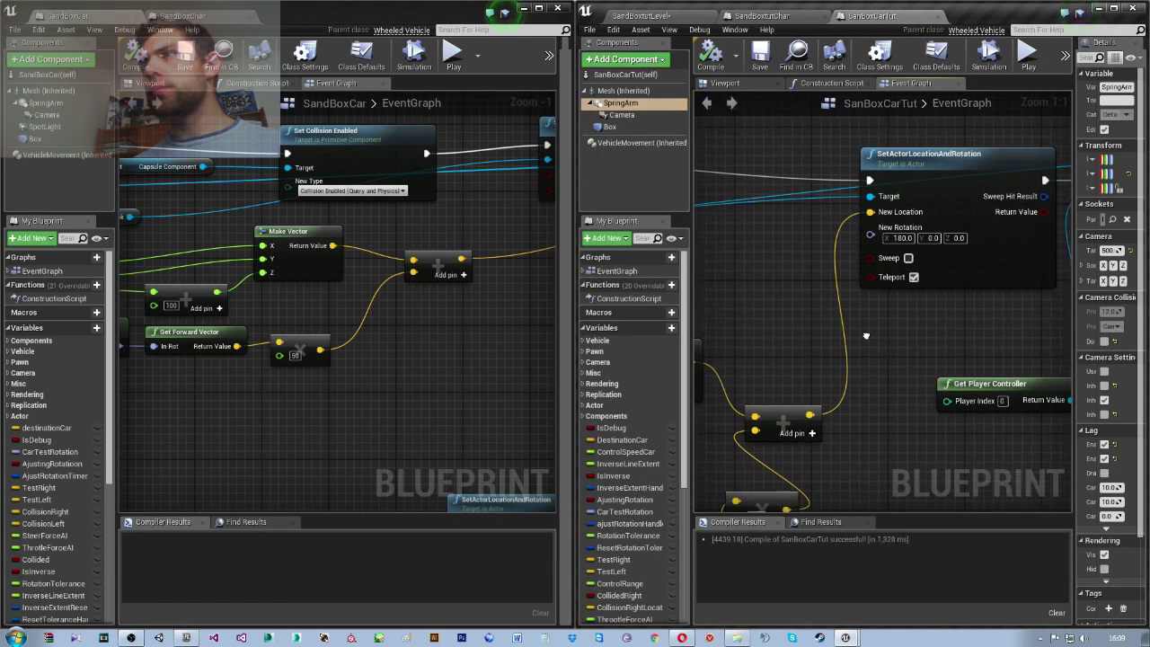
{"action": "right_click_drag", "start_coordinate": [875, 343], "coordinate": [886, 344]}
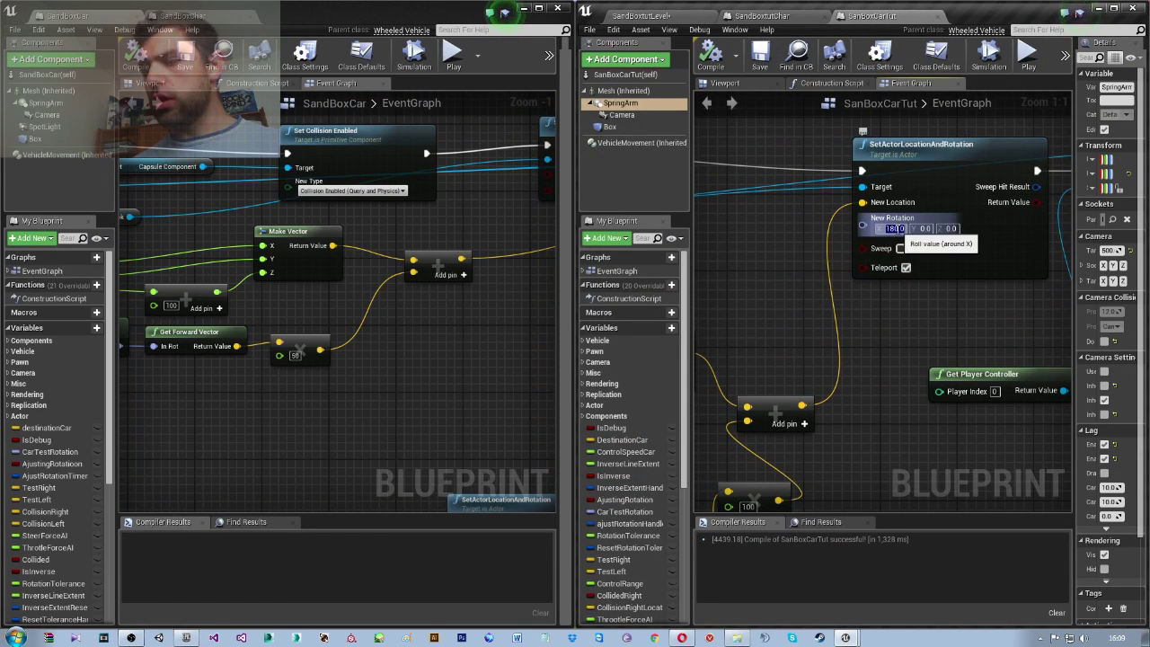
{"action": "type", "text": "0"}
{"action": "key", "text": "Return"}
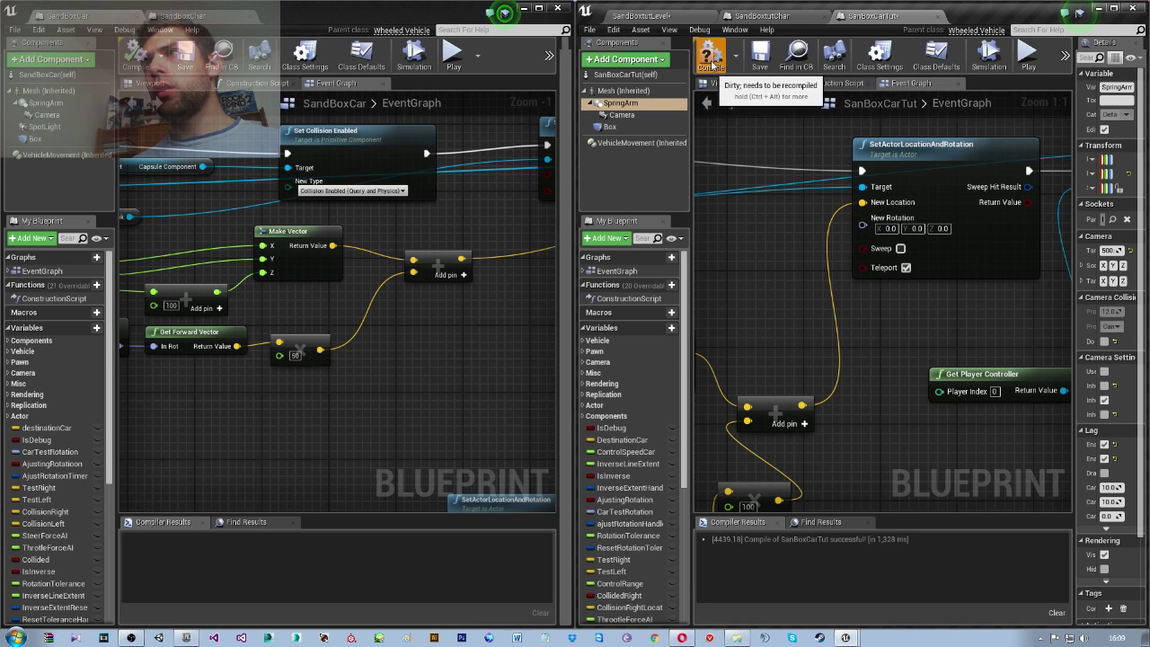
Turn off Teleport on the node, then compile and save the car blueprint
{"action": "left_click", "coordinate": [711, 65]}
{"action": "left_click", "coordinate": [906, 268]}
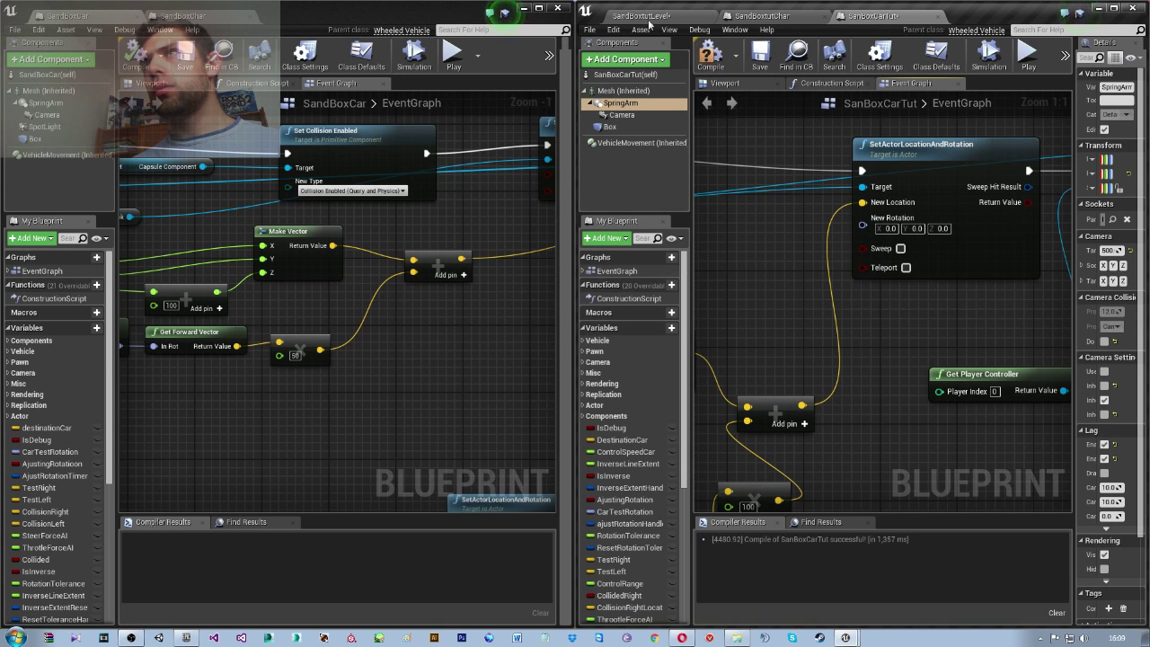
{"action": "key", "text": "ctrl+s"}
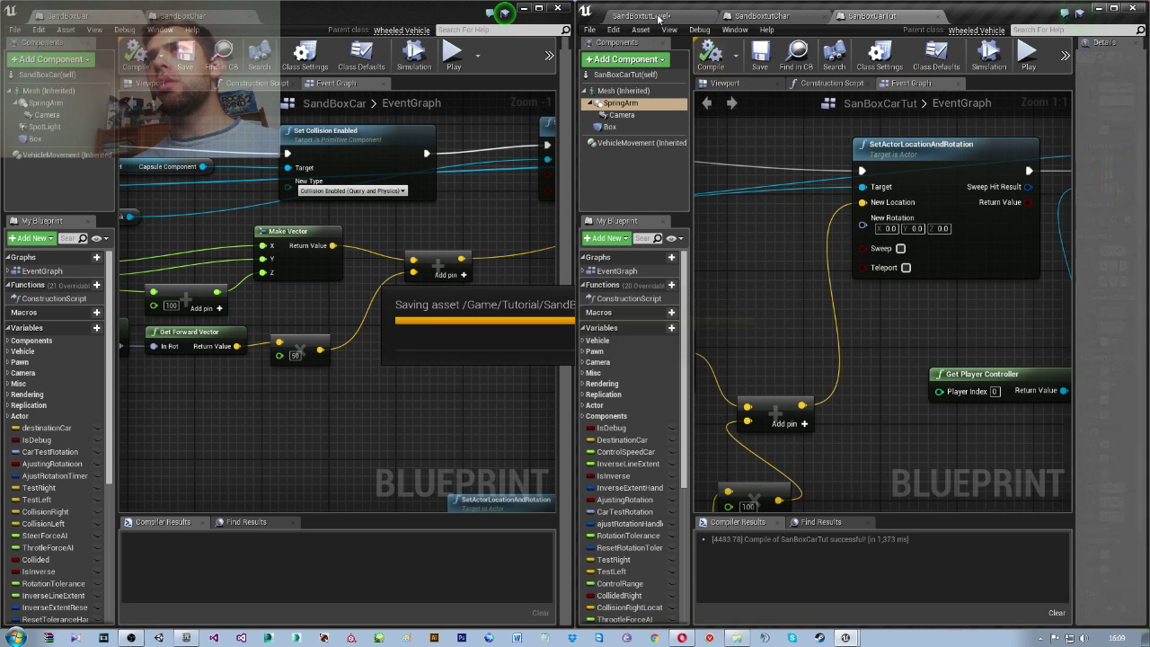
{"action": "left_click", "coordinate": [659, 16]}
{"action": "left_click", "coordinate": [1031, 56]}
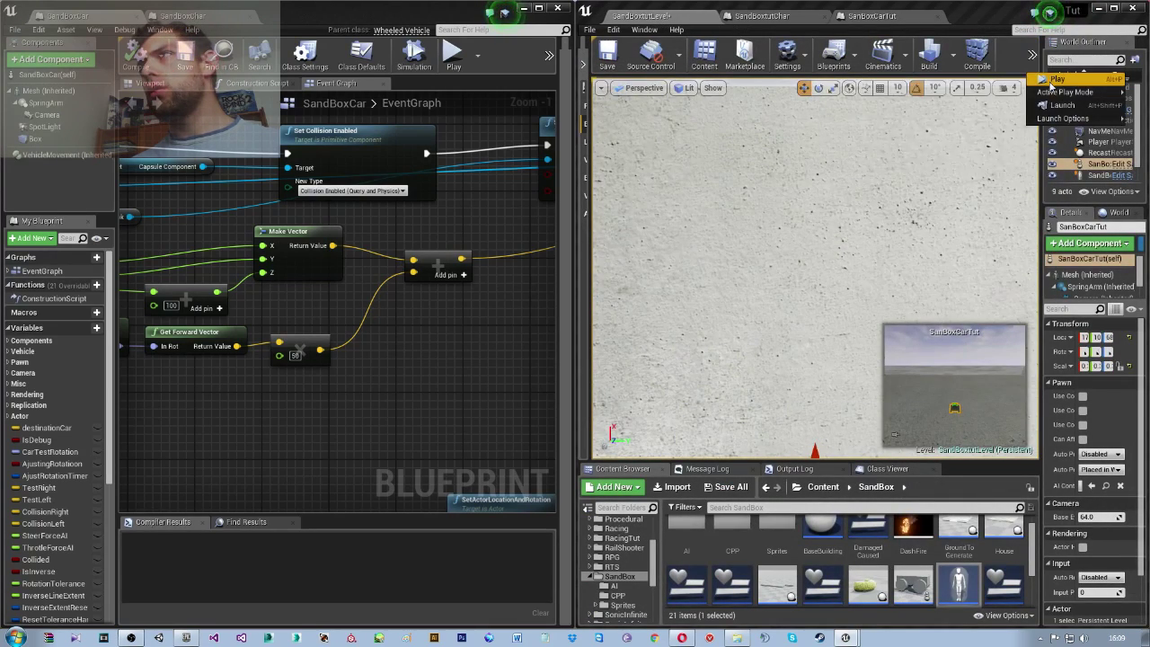
Simulate the level, enter and exit the car with E, then stop and reopen SanBoxCarTut's graph
{"action": "left_click", "coordinate": [1069, 79]}
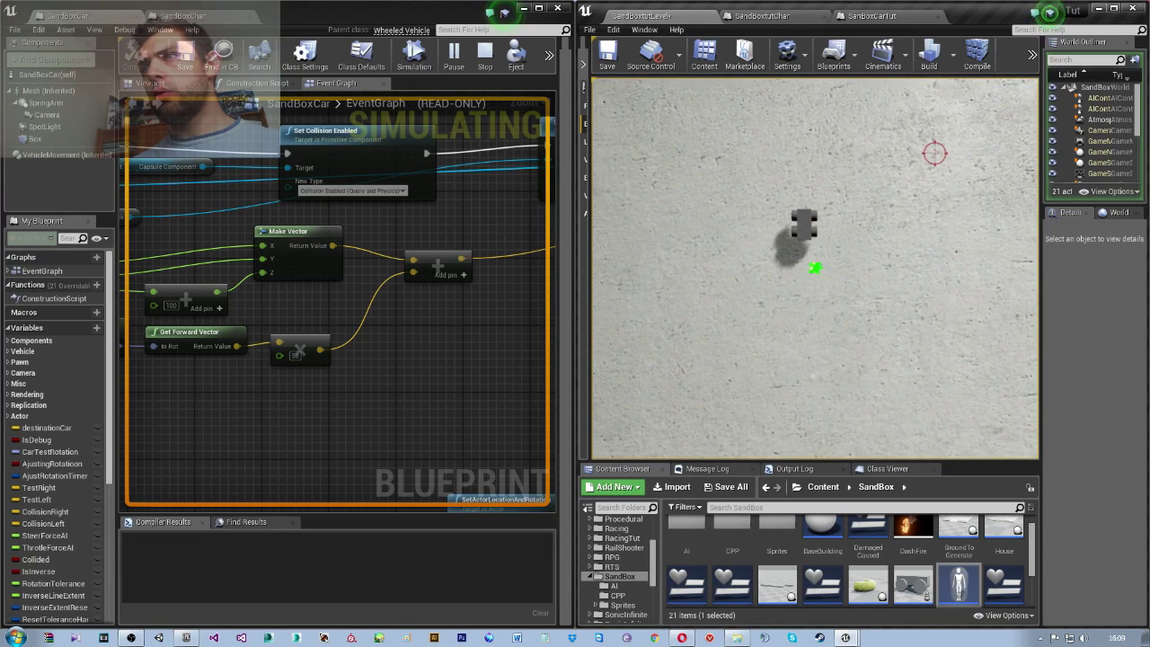
{"action": "key", "text": "e"}
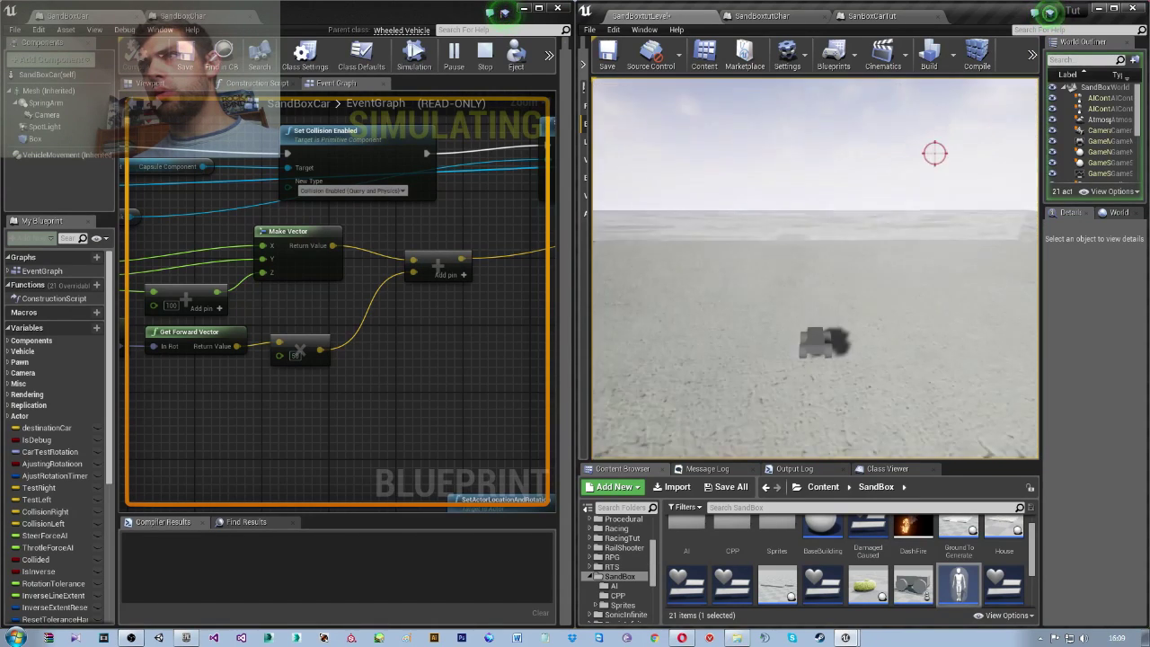
{"action": "key", "text": "e"}
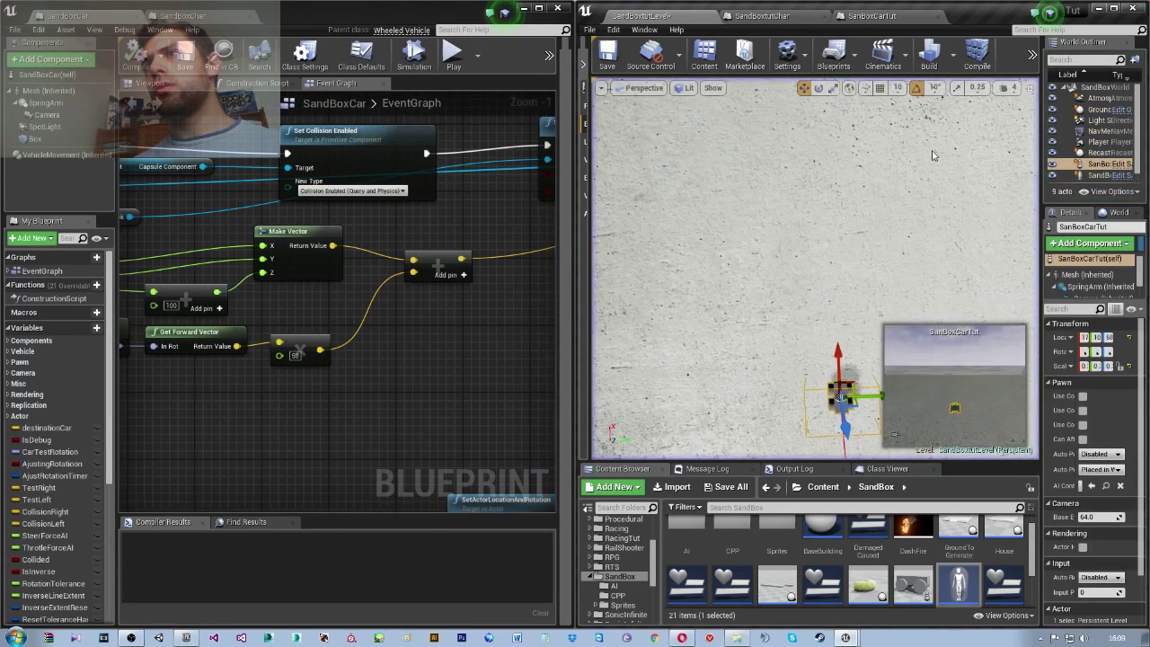
{"action": "key", "text": "Escape"}
{"action": "left_click", "coordinate": [848, 21]}
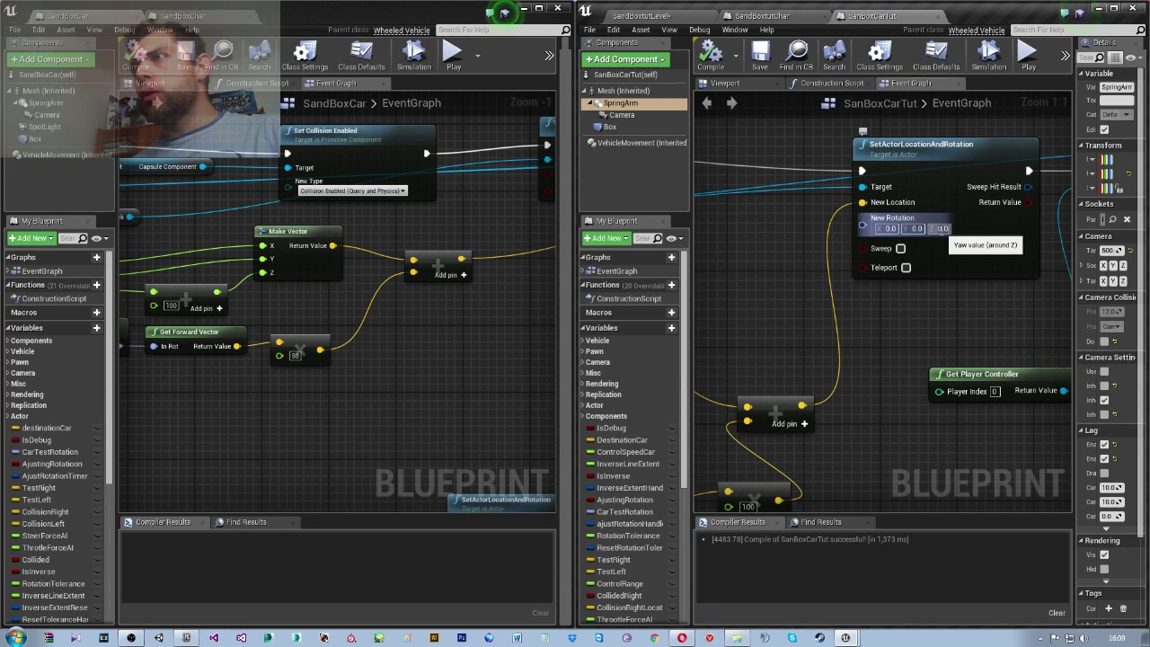
Set the node's New Rotation Z to 180 and save the car blueprint
{"action": "left_click", "coordinate": [941, 228]}
{"action": "type", "text": "180"}
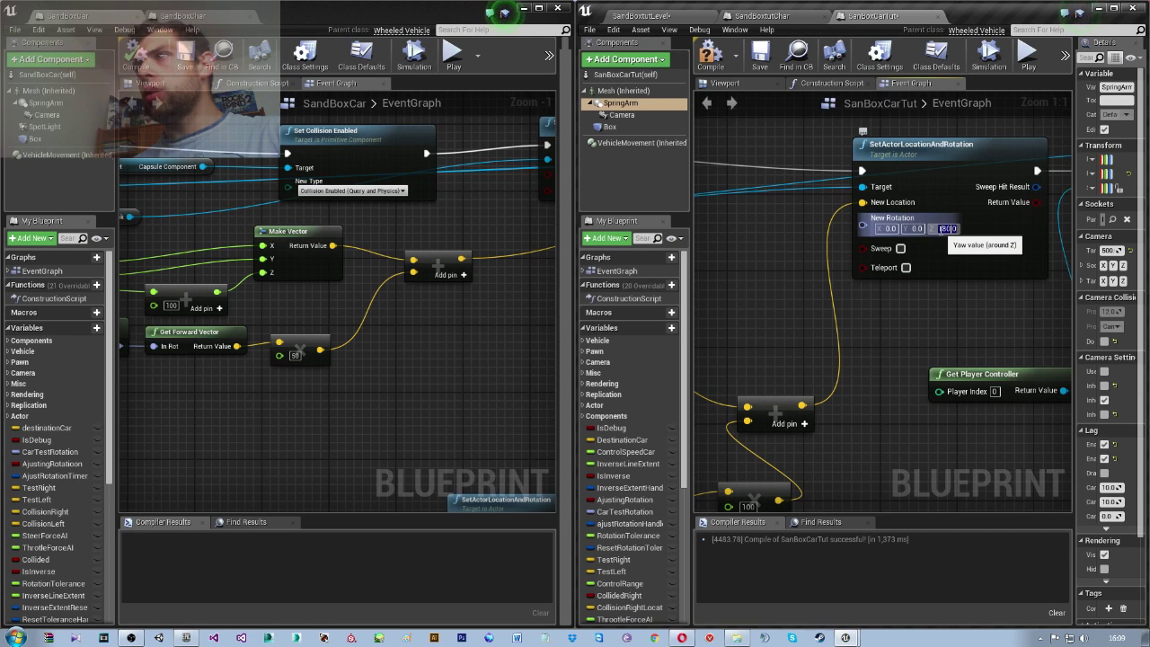
{"action": "key", "text": "Return"}
{"action": "key", "text": "ctrl+s"}
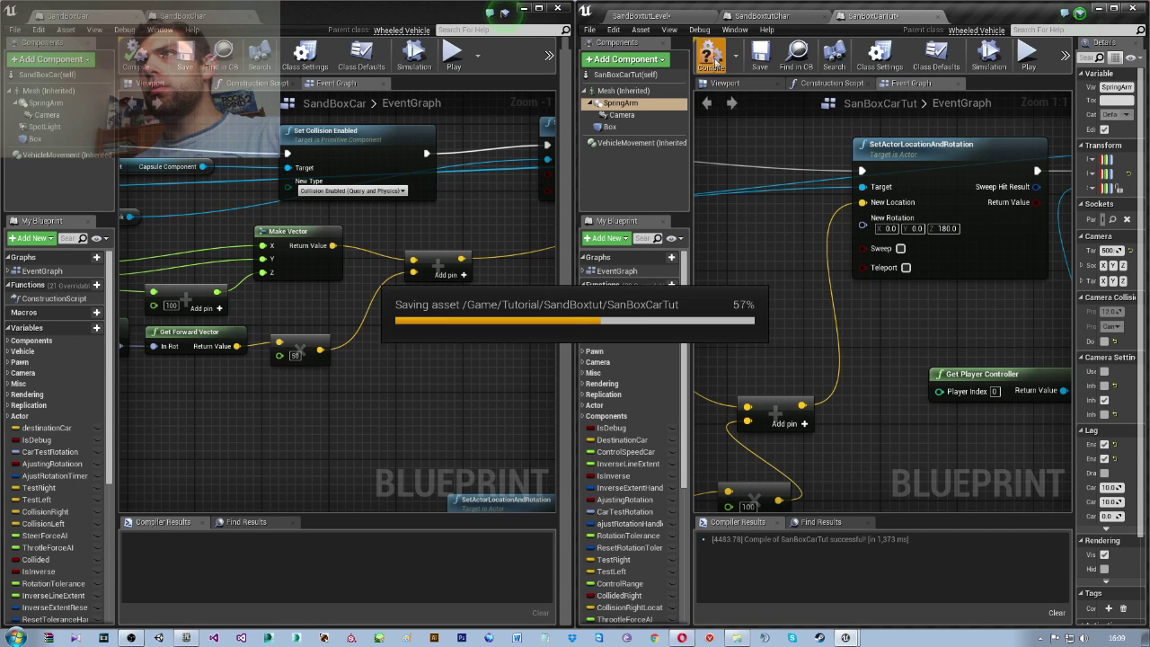
{"action": "left_click", "coordinate": [664, 17]}
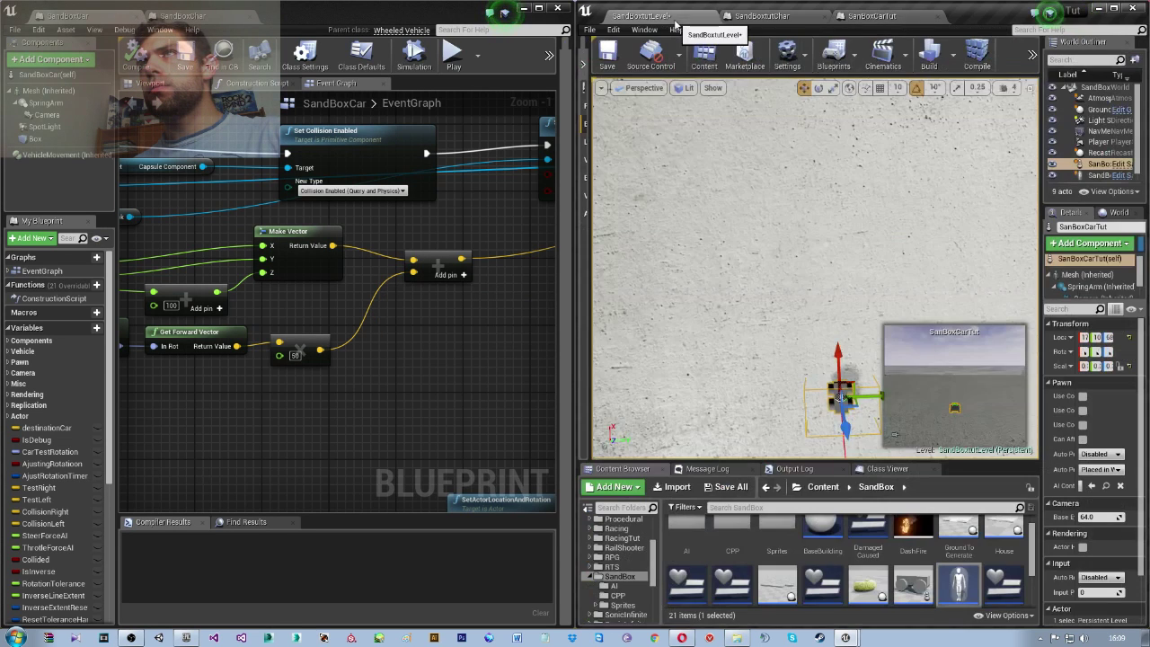
Play the level, test the car from its chase camera, then stop the session
{"action": "left_click", "coordinate": [1031, 56]}
{"action": "left_click", "coordinate": [1069, 79]}
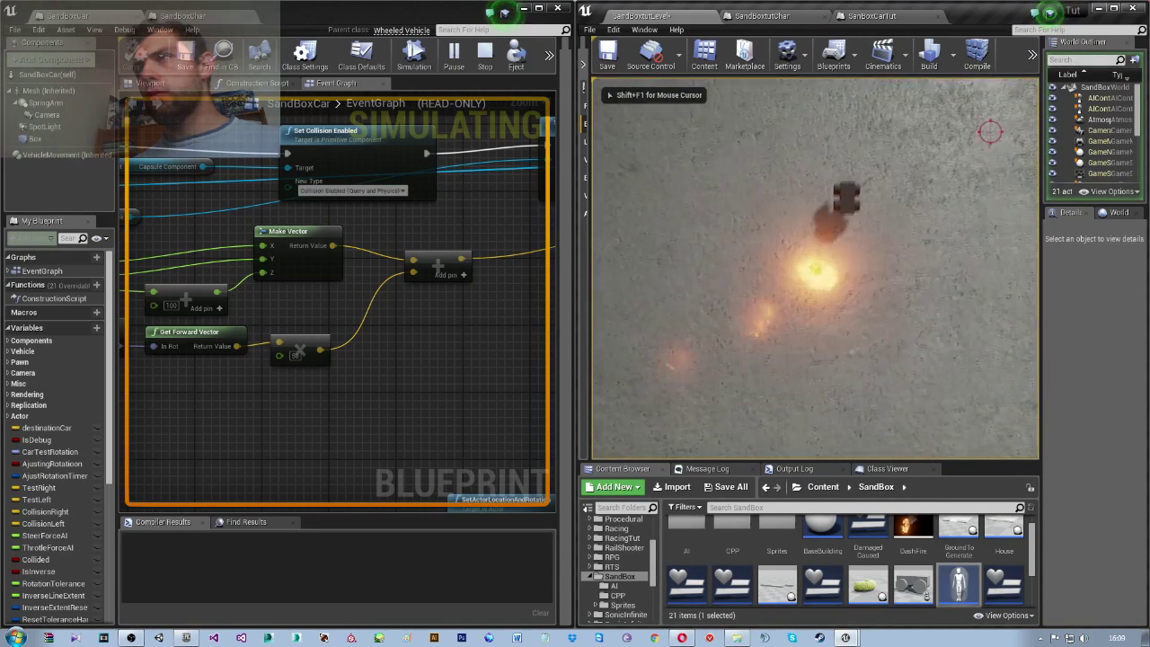
{"action": "key", "text": "2"}
{"action": "key", "text": "2"}
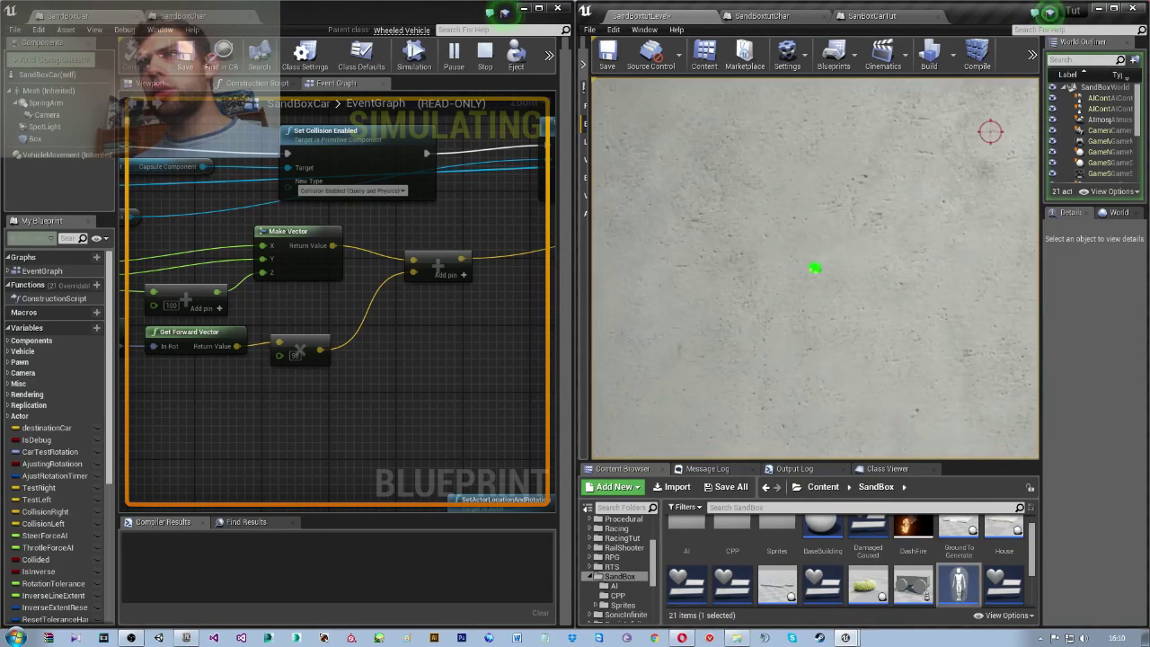
{"action": "key", "text": "Escape"}
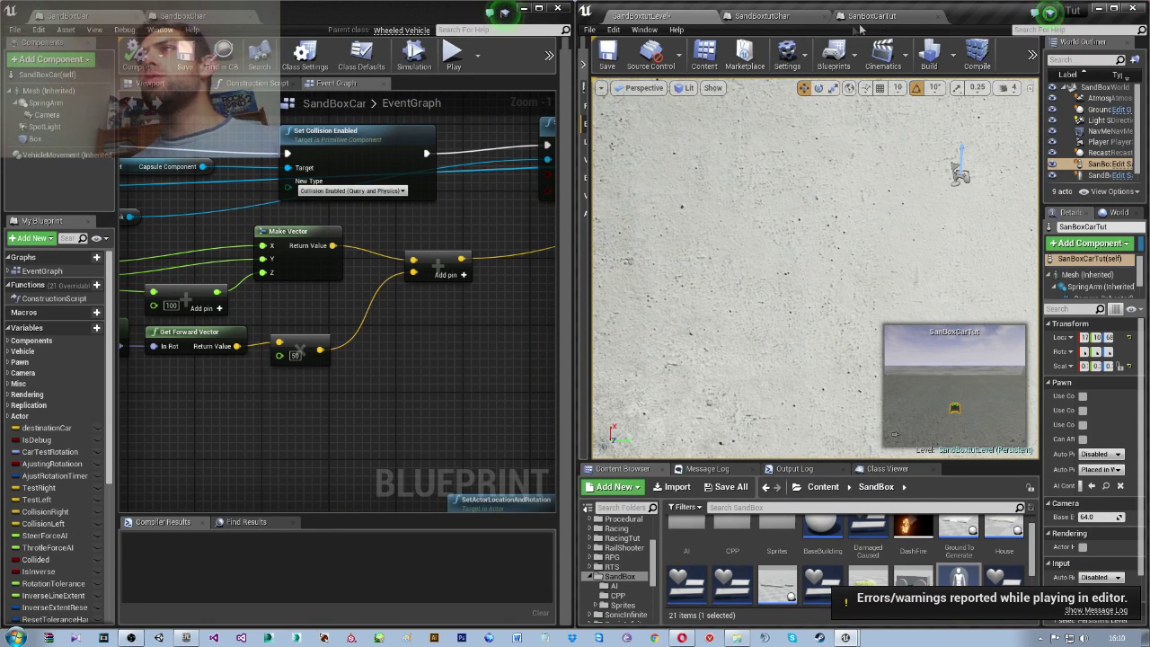
Place a Left Mouse Button input event in SanBoxCarTut's event graph by searching 'left'
{"action": "left_click", "coordinate": [778, 17]}
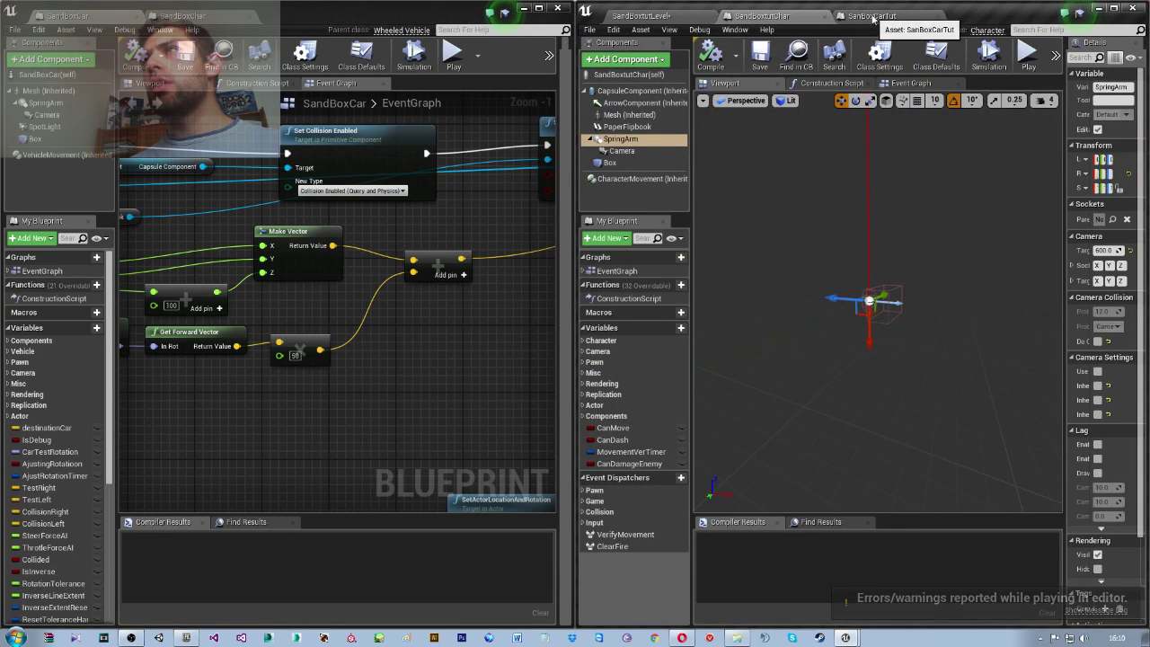
{"action": "left_click", "coordinate": [871, 16]}
{"action": "scroll", "coordinate": [843, 203], "scroll_direction": "down", "scroll_amount": 6}
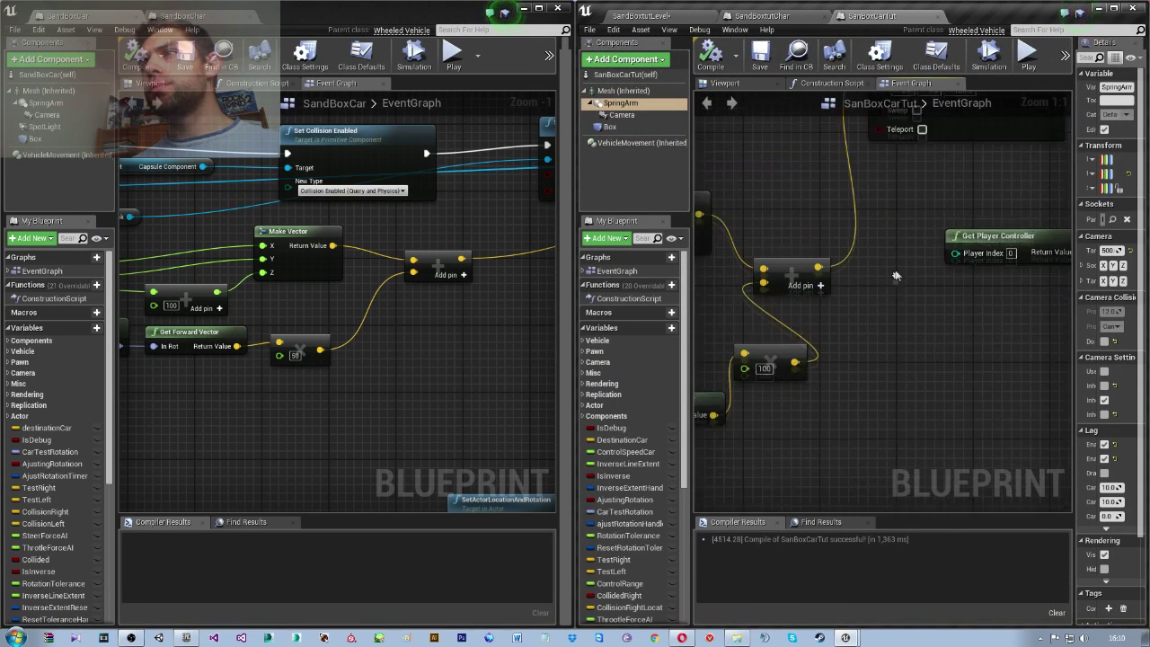
{"action": "mouse_move", "coordinate": [836, 318]}
{"action": "right_mouse_down"}
{"action": "mouse_move", "coordinate": [851, 342]}
{"action": "mouse_move", "coordinate": [826, 363]}
{"action": "right_mouse_up"}
{"action": "right_click", "coordinate": [827, 363]}
{"action": "type", "text": "mouse s"}
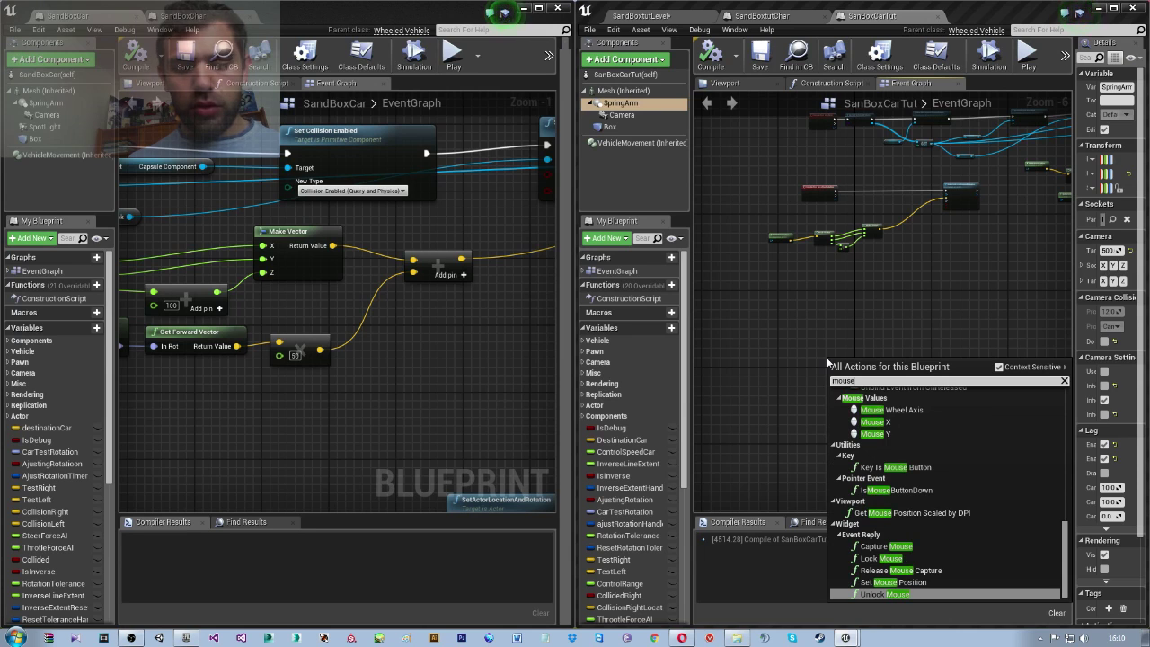
{"action": "type", "text": "left"}
{"action": "key", "text": "Return"}
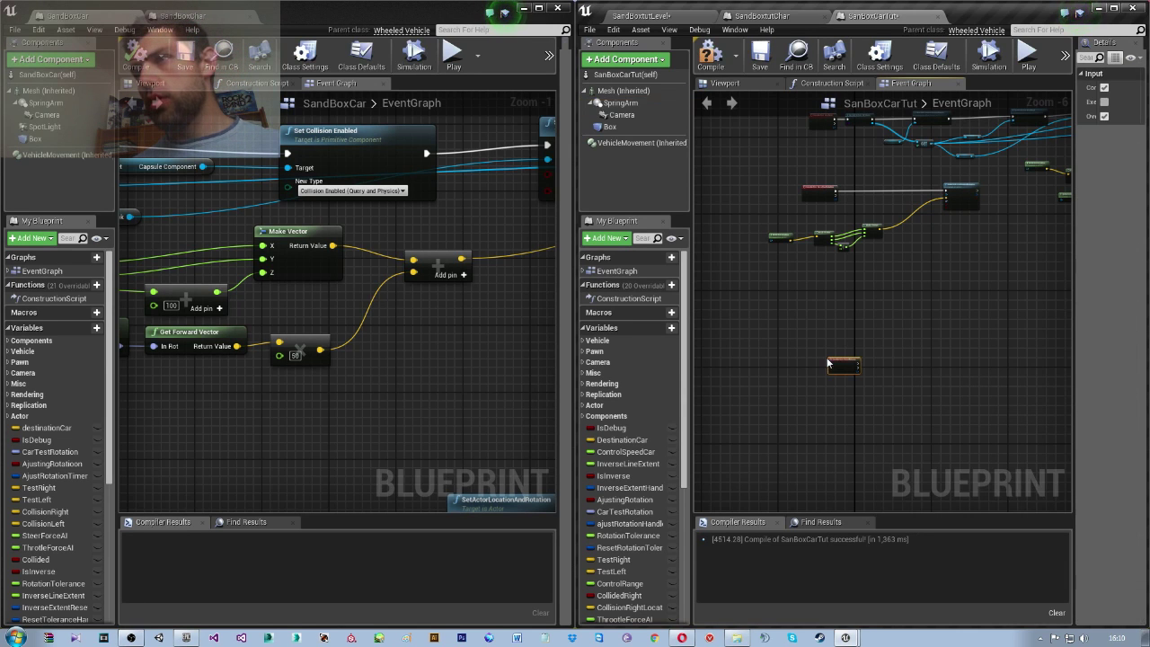
{"action": "scroll", "coordinate": [359, 332], "scroll_direction": "down", "scroll_amount": 5}
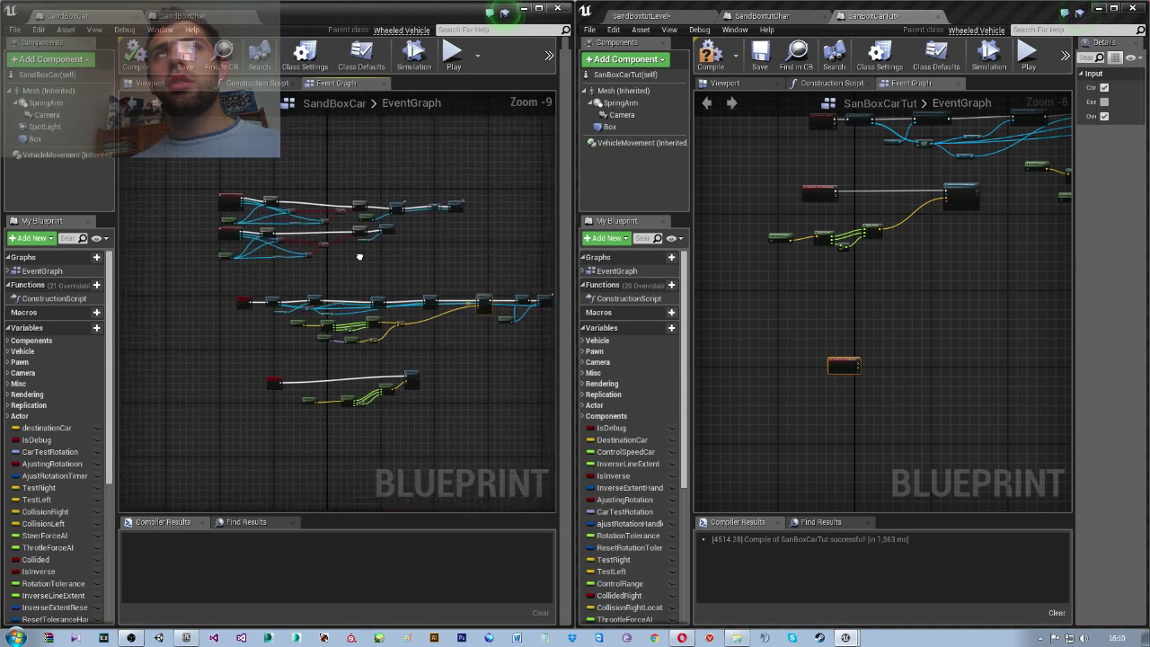
{"action": "right_click_drag", "start_coordinate": [388, 193], "coordinate": [408, 124]}
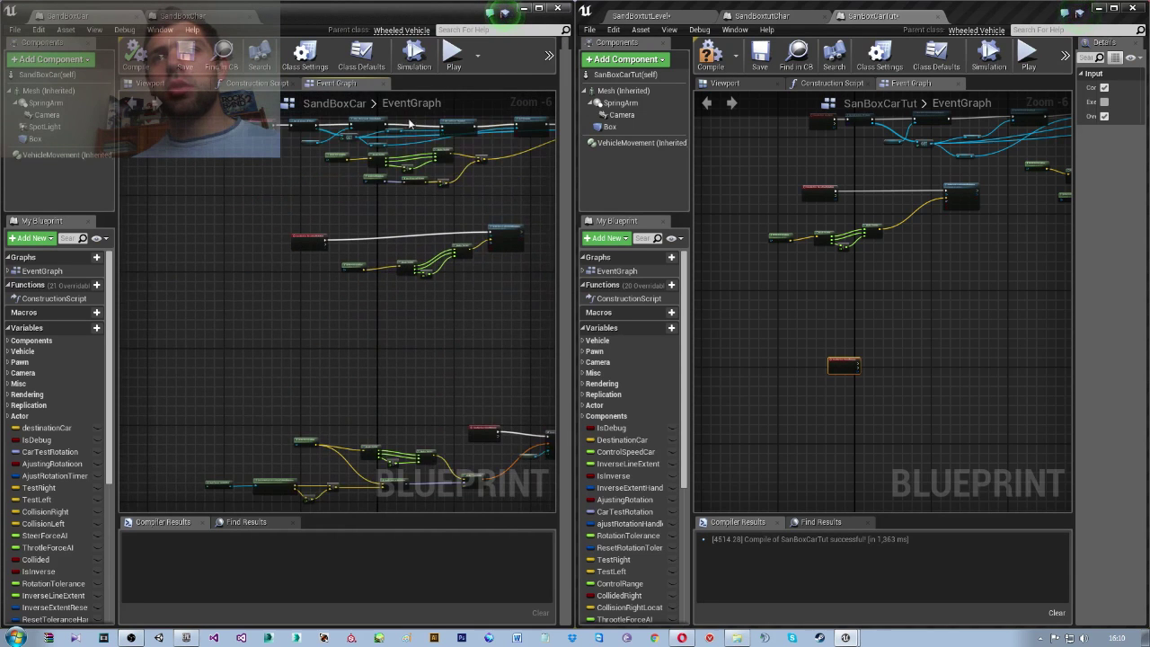
{"action": "scroll", "coordinate": [429, 409], "scroll_direction": "down", "scroll_amount": 5}
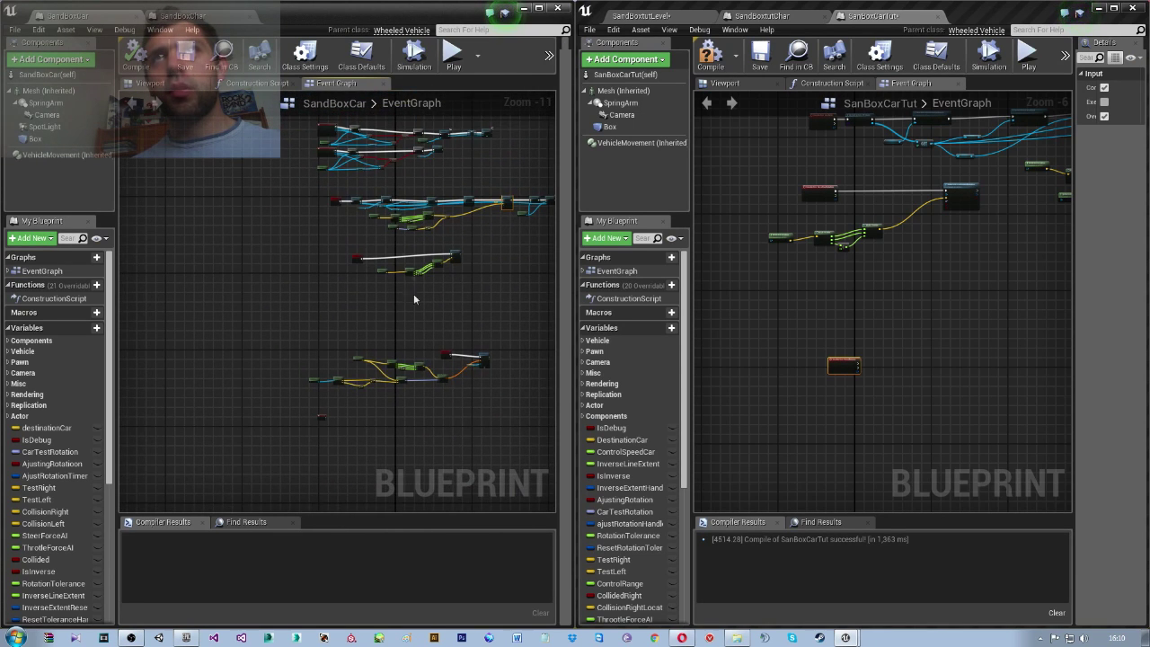
{"action": "right_click_drag", "start_coordinate": [323, 166], "coordinate": [295, 346]}
{"action": "scroll", "coordinate": [365, 302], "scroll_direction": "up", "scroll_amount": 7}
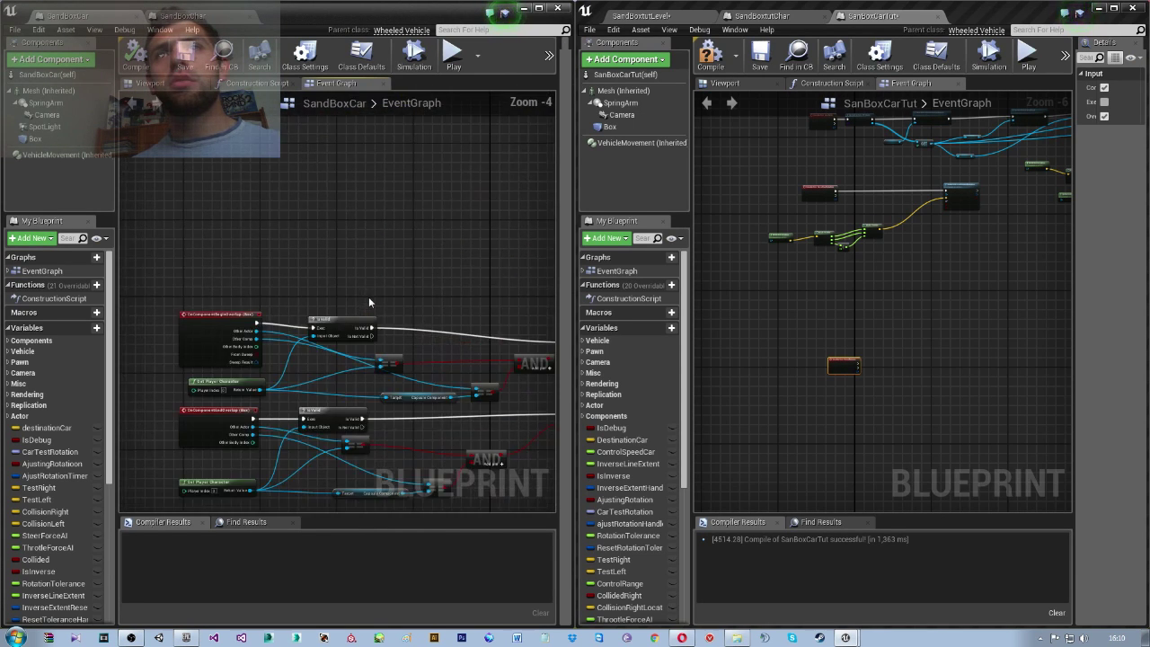
{"action": "right_click_drag", "start_coordinate": [386, 291], "coordinate": [385, 123]}
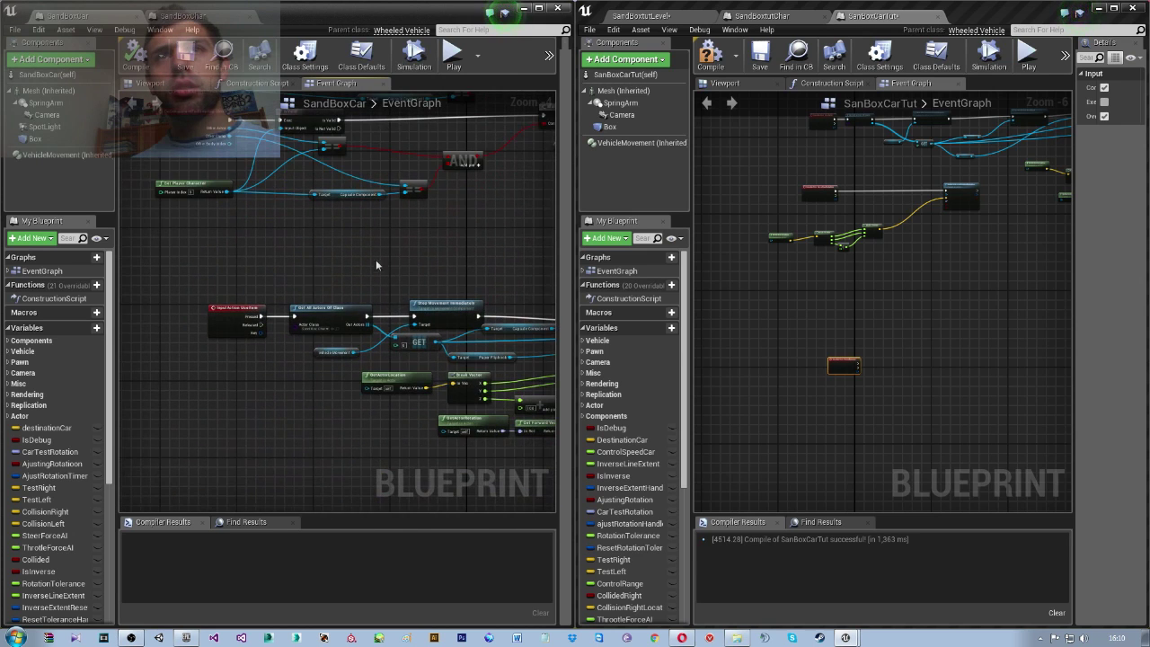
{"action": "mouse_move", "coordinate": [376, 264]}
{"action": "right_mouse_down"}
{"action": "mouse_move", "coordinate": [377, 180]}
{"action": "mouse_move", "coordinate": [359, 231]}
{"action": "mouse_move", "coordinate": [368, 263]}
{"action": "mouse_move", "coordinate": [375, 195]}
{"action": "right_mouse_up"}
{"action": "scroll", "coordinate": [376, 195], "scroll_direction": "down", "scroll_amount": 3}
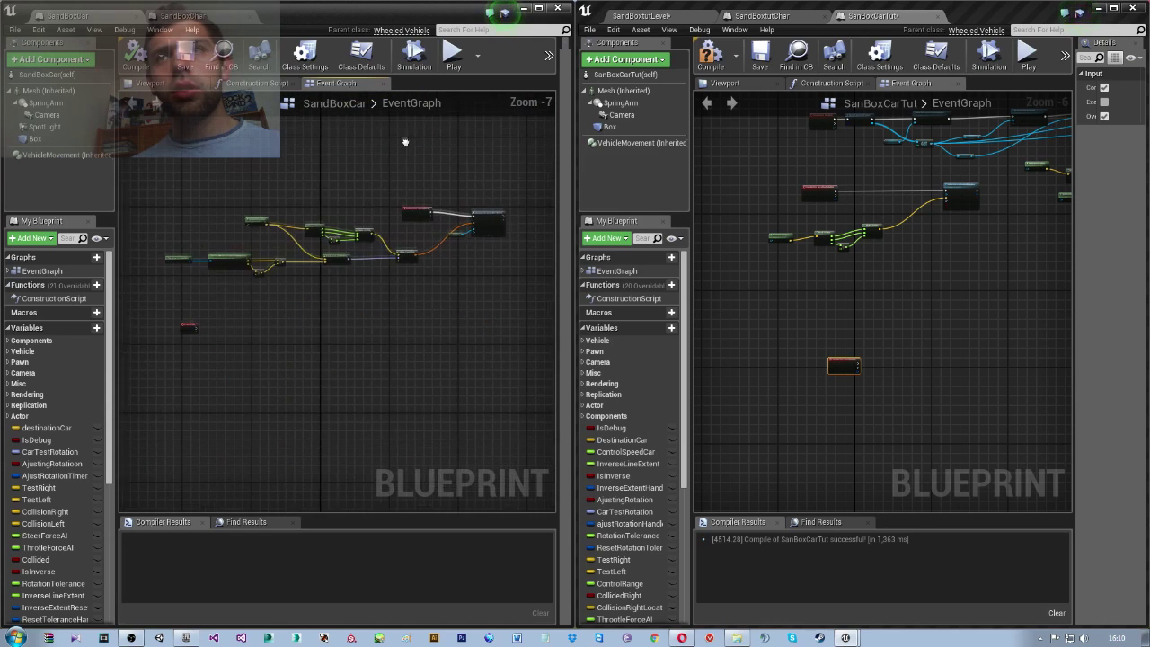
{"action": "scroll", "coordinate": [405, 142], "scroll_direction": "up", "scroll_amount": 2}
{"action": "scroll", "coordinate": [438, 187], "scroll_direction": "up", "scroll_amount": 1}
{"action": "scroll", "coordinate": [392, 207], "scroll_direction": "up", "scroll_amount": 1}
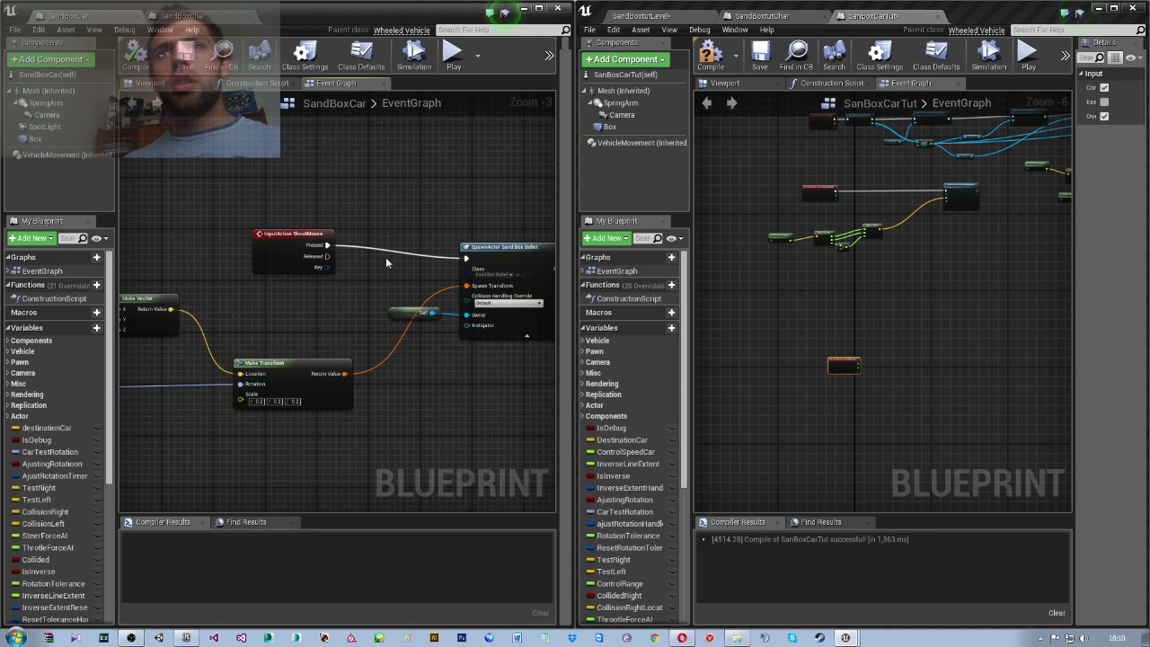
{"action": "scroll", "coordinate": [358, 284], "scroll_direction": "down", "scroll_amount": 2}
{"action": "scroll", "coordinate": [359, 269], "scroll_direction": "up", "scroll_amount": 1}
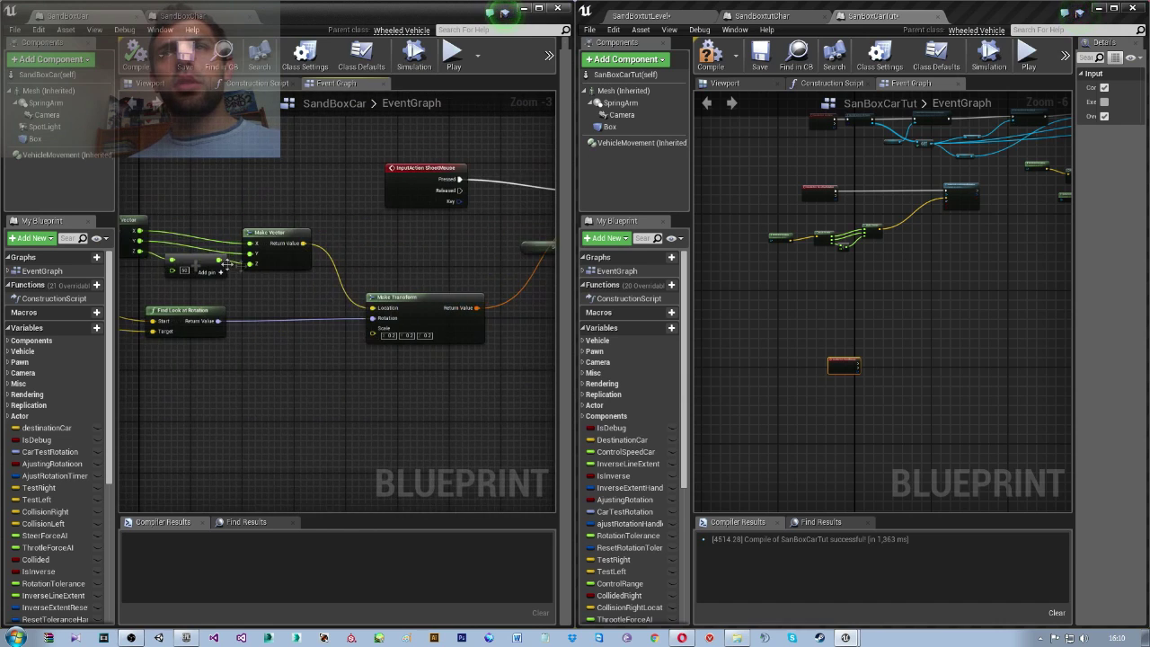
{"action": "scroll", "coordinate": [319, 273], "scroll_direction": "up", "scroll_amount": 1}
{"action": "right_click_drag", "start_coordinate": [319, 273], "coordinate": [556, 279]}
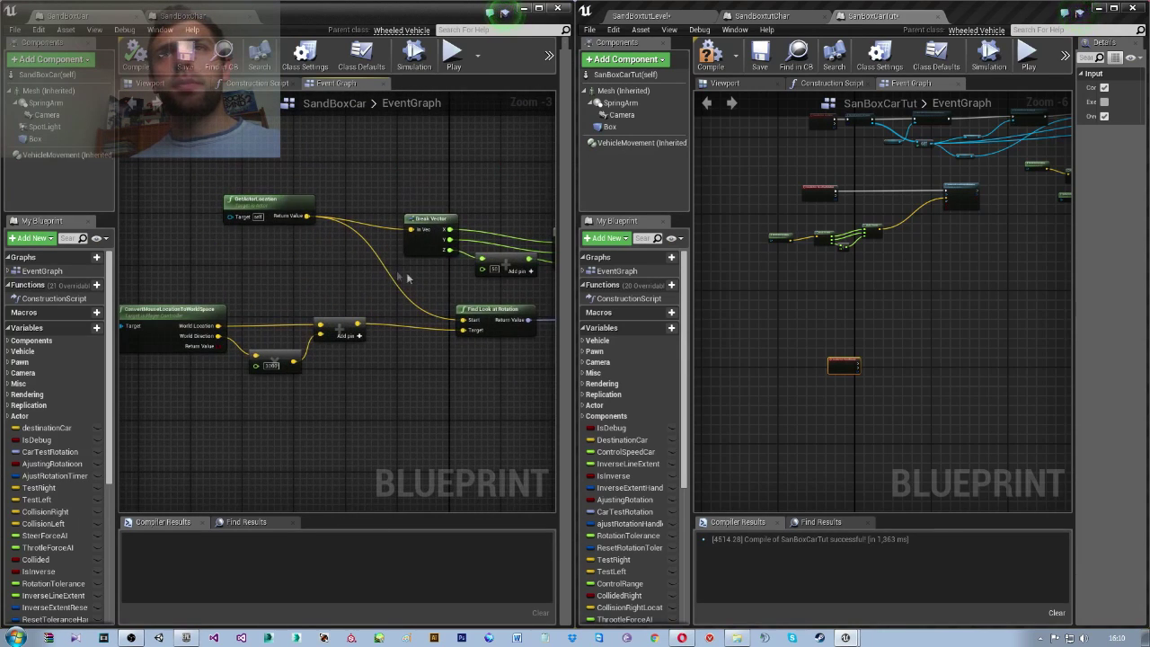
{"action": "right_click_drag", "start_coordinate": [306, 218], "coordinate": [451, 249]}
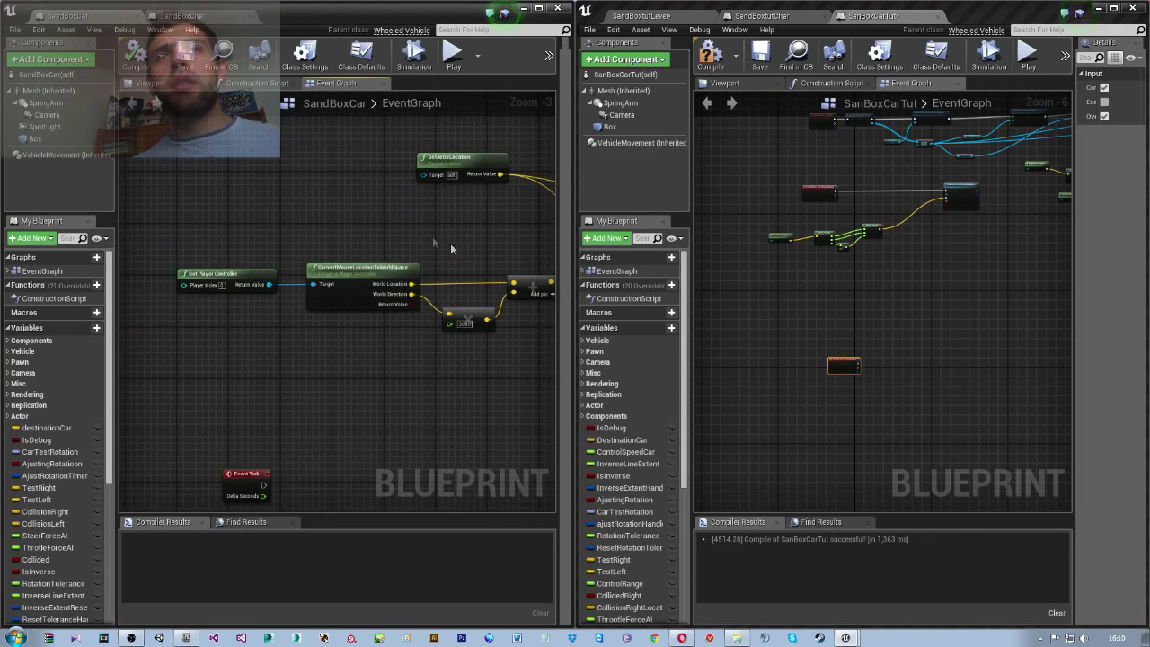
{"action": "left_click_drag", "start_coordinate": [209, 241], "coordinate": [442, 336]}
{"action": "right_click_drag", "start_coordinate": [530, 375], "coordinate": [425, 363]}
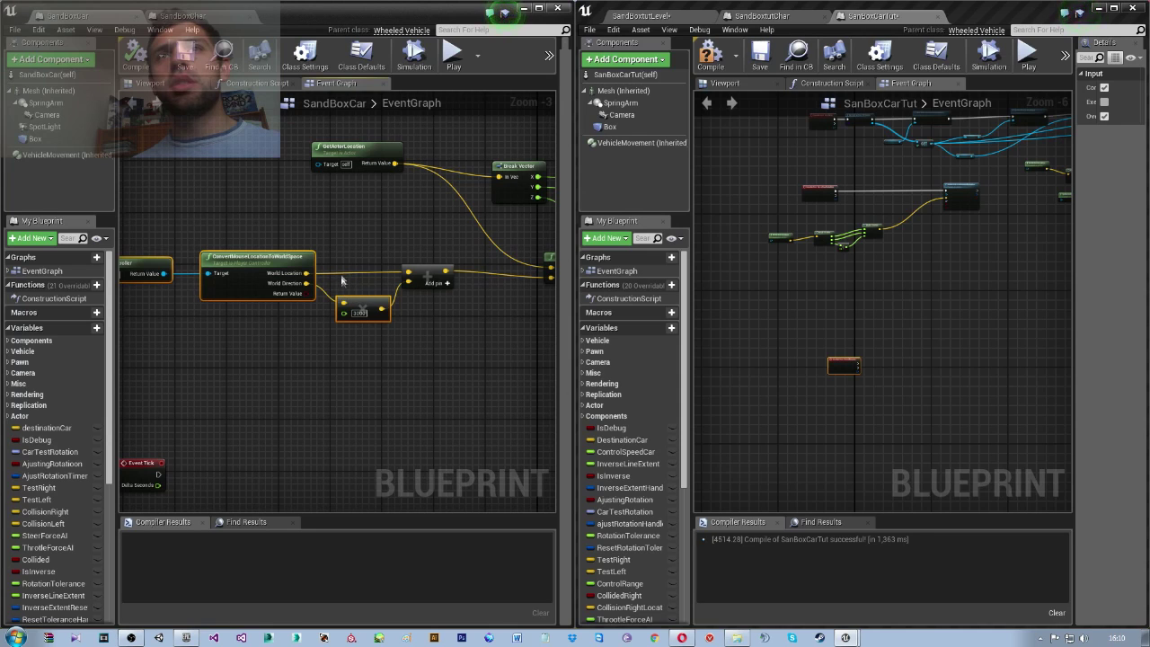
{"action": "left_click_drag", "start_coordinate": [354, 254], "coordinate": [493, 342]}
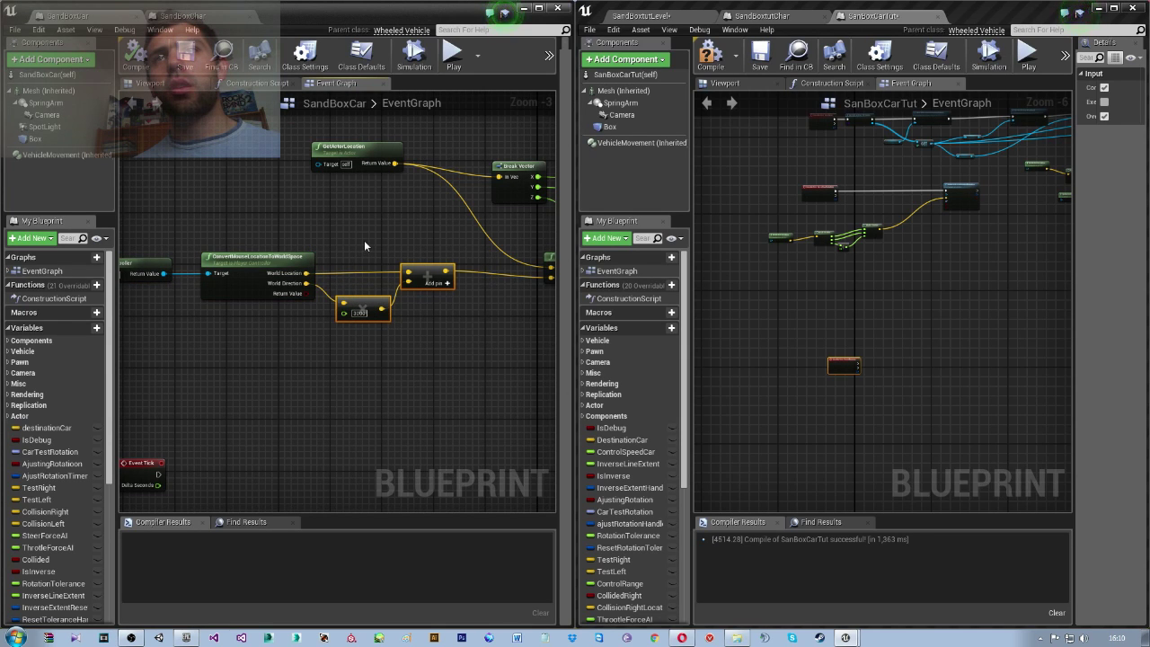
{"action": "scroll", "coordinate": [365, 288], "scroll_direction": "down", "scroll_amount": 2}
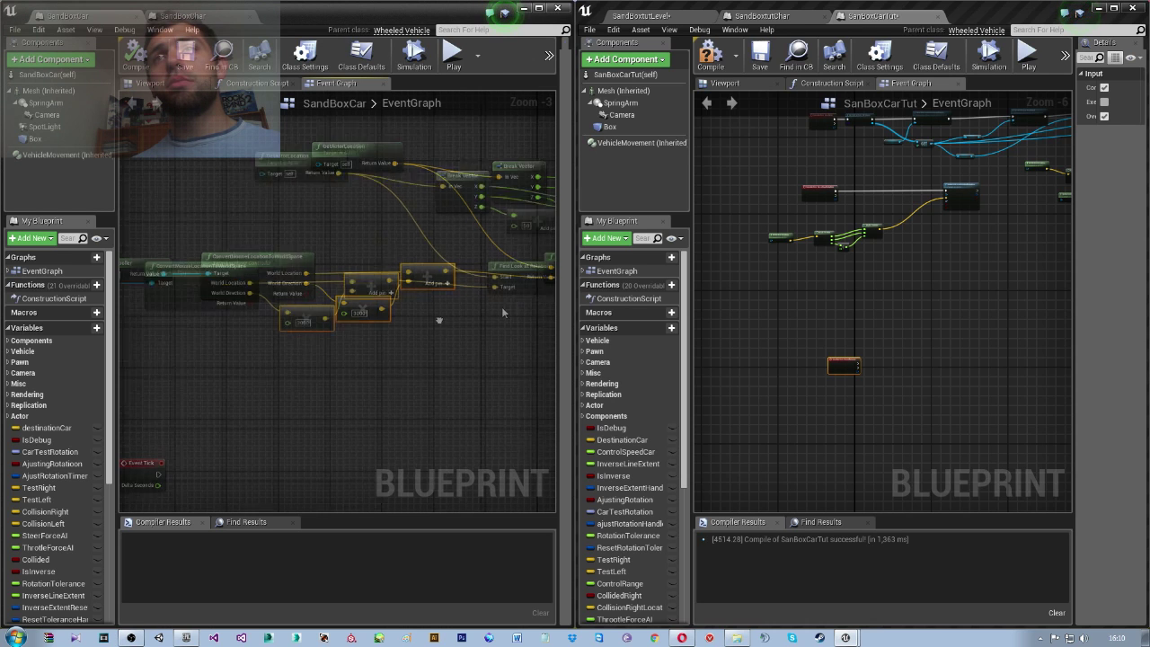
{"action": "scroll", "coordinate": [351, 269], "scroll_direction": "up", "scroll_amount": 2}
{"action": "left_click_drag", "start_coordinate": [343, 262], "coordinate": [424, 357]}
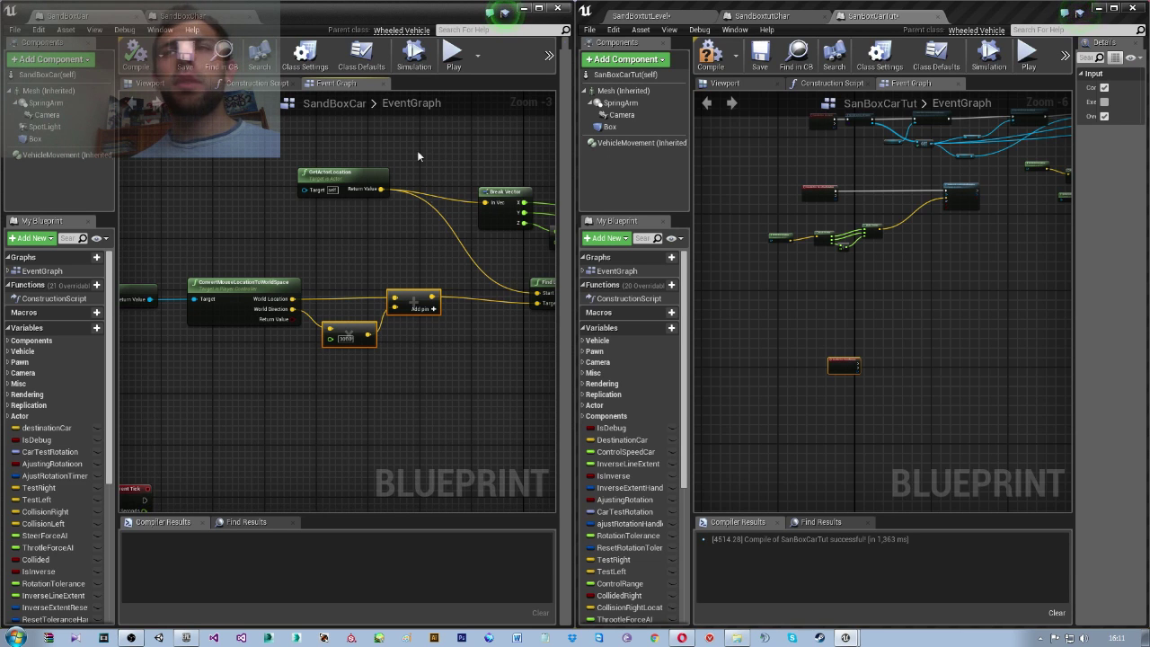
{"action": "right_click_drag", "start_coordinate": [417, 157], "coordinate": [462, 346]}
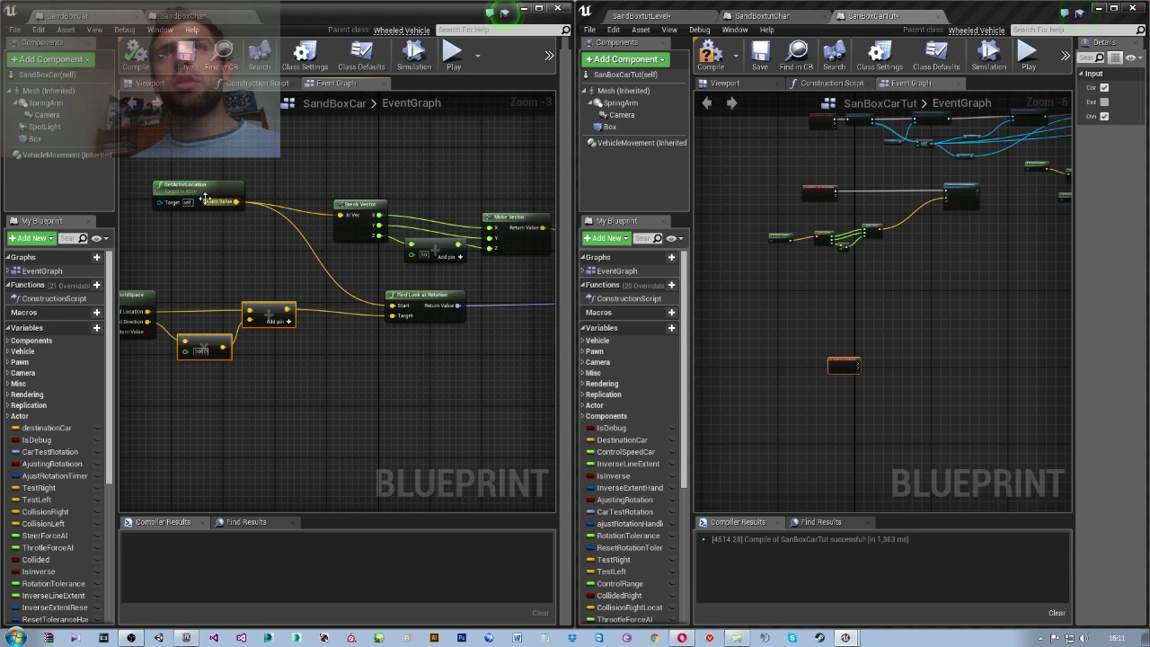
{"action": "left_click", "coordinate": [205, 198]}
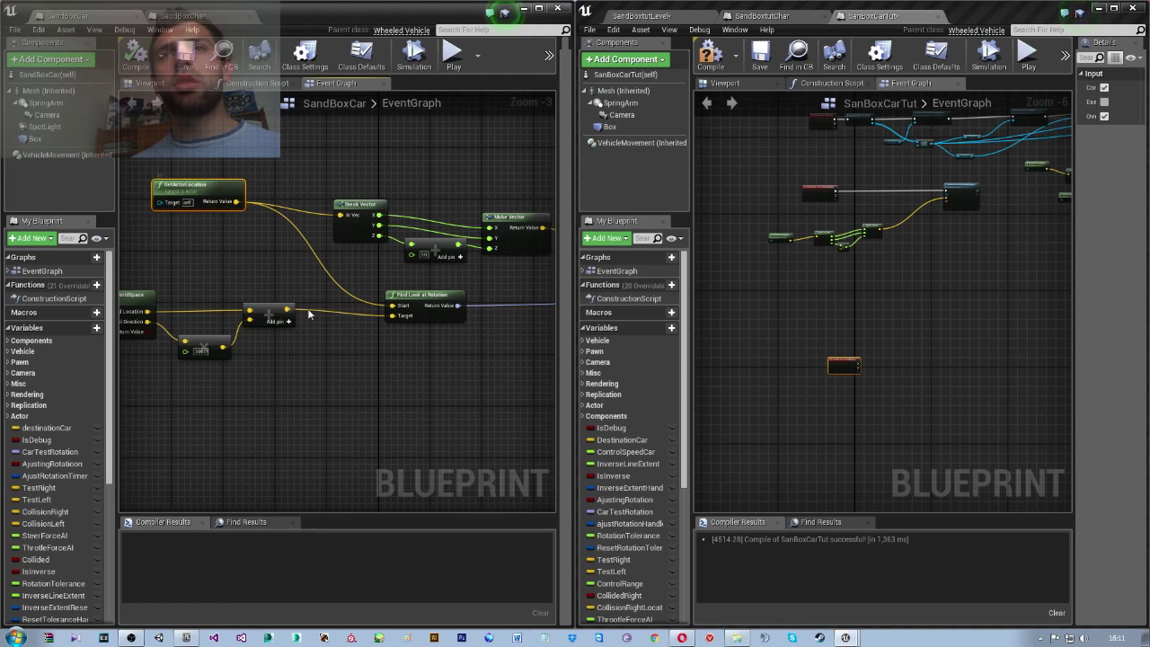
{"action": "right_click_drag", "start_coordinate": [309, 335], "coordinate": [409, 352]}
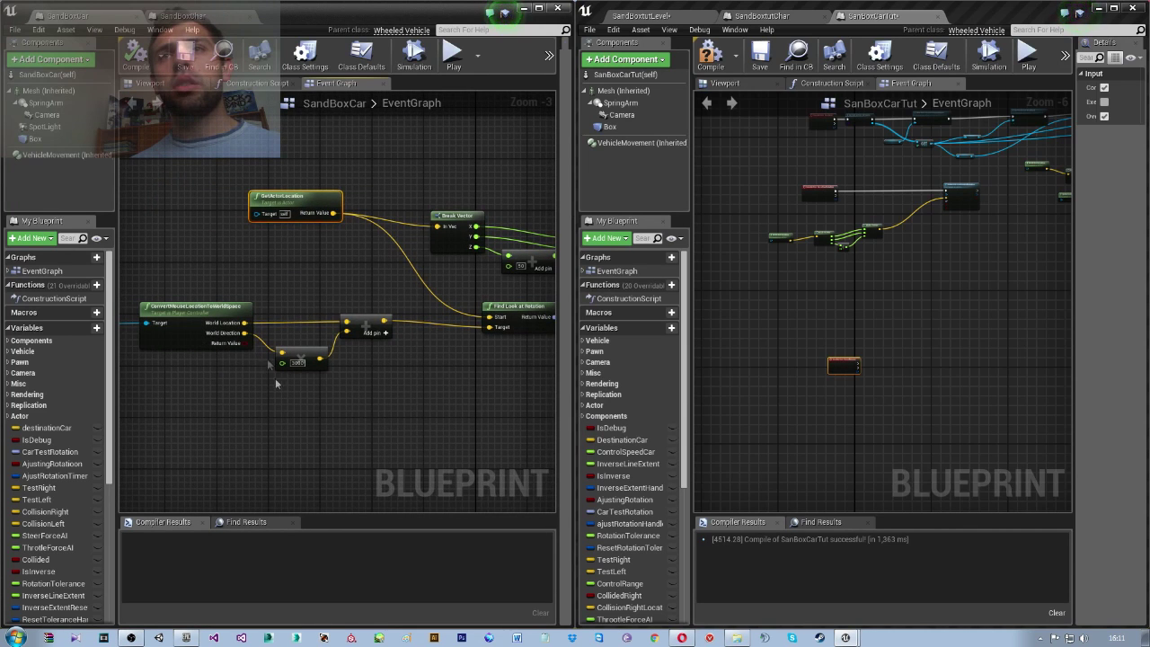
{"action": "left_click_drag", "start_coordinate": [314, 290], "coordinate": [410, 434]}
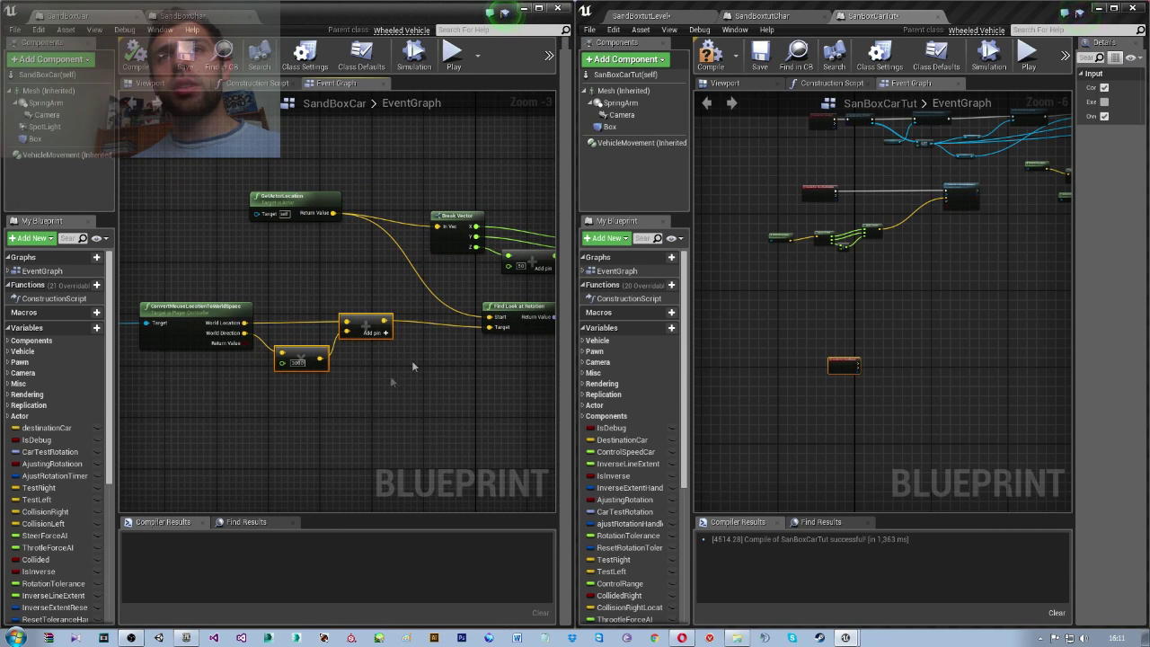
{"action": "mouse_move", "coordinate": [411, 360]}
{"action": "right_mouse_down"}
{"action": "mouse_move", "coordinate": [458, 363]}
{"action": "mouse_move", "coordinate": [364, 376]}
{"action": "right_mouse_up"}
{"action": "left_click", "coordinate": [422, 324]}
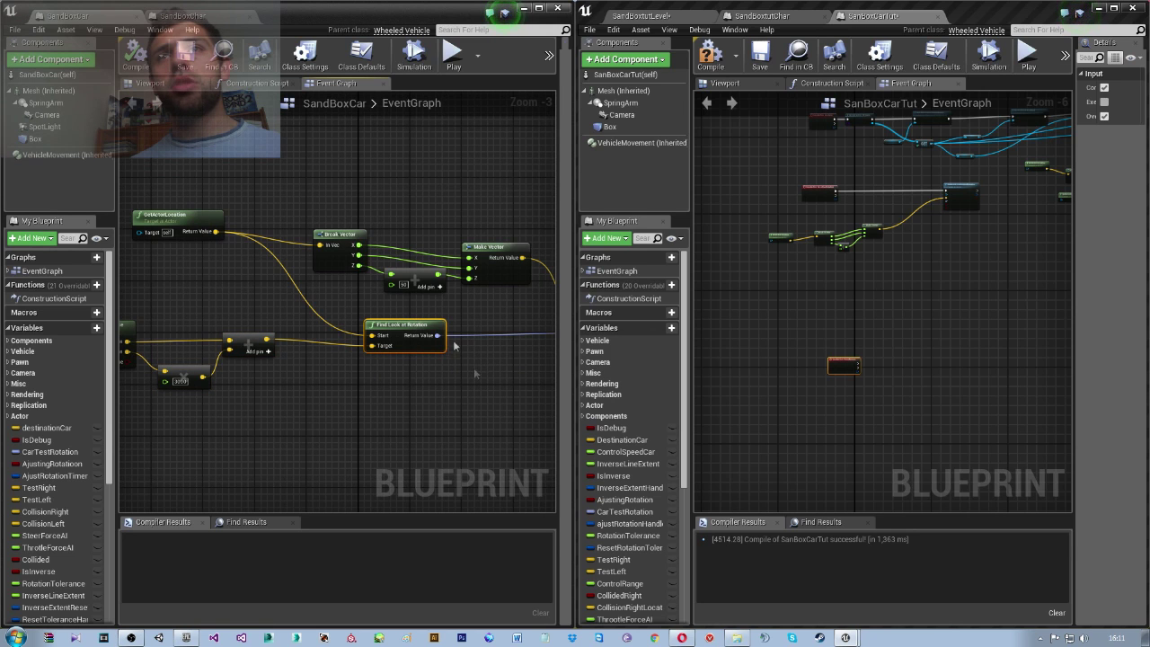
{"action": "scroll", "coordinate": [479, 385], "scroll_direction": "down", "scroll_amount": 2}
{"action": "scroll", "coordinate": [487, 355], "scroll_direction": "down", "scroll_amount": 2}
{"action": "scroll", "coordinate": [379, 345], "scroll_direction": "down", "scroll_amount": 1}
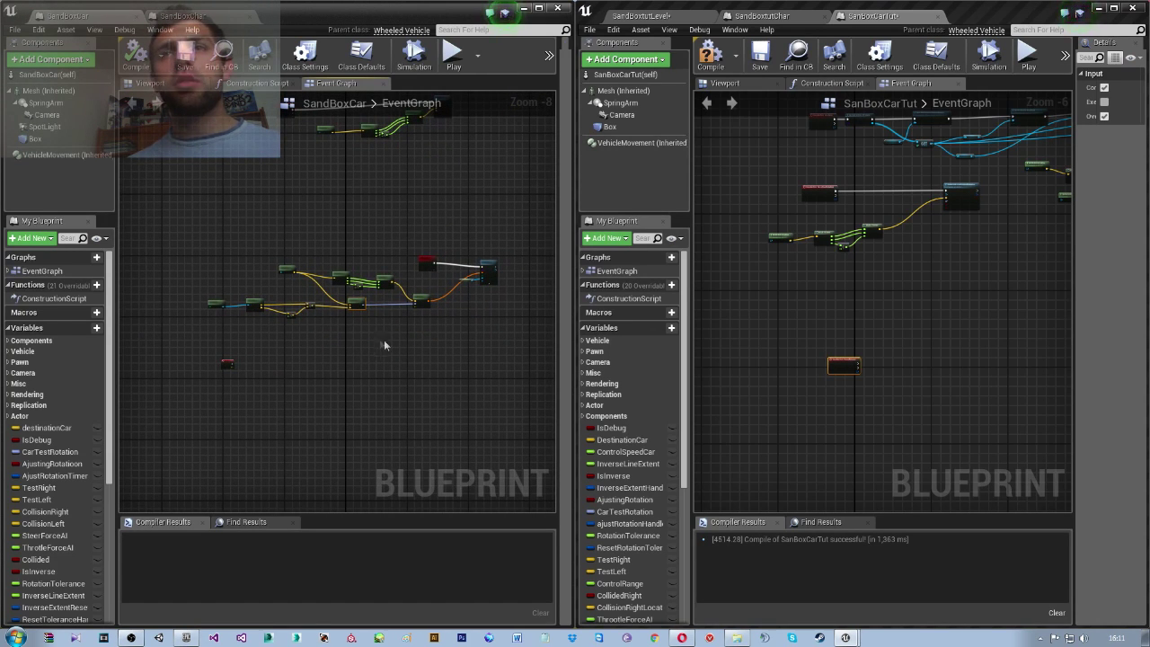
{"action": "scroll", "coordinate": [449, 329], "scroll_direction": "up", "scroll_amount": 2}
{"action": "scroll", "coordinate": [430, 329], "scroll_direction": "up", "scroll_amount": 2}
{"action": "scroll", "coordinate": [429, 329], "scroll_direction": "up", "scroll_amount": 2}
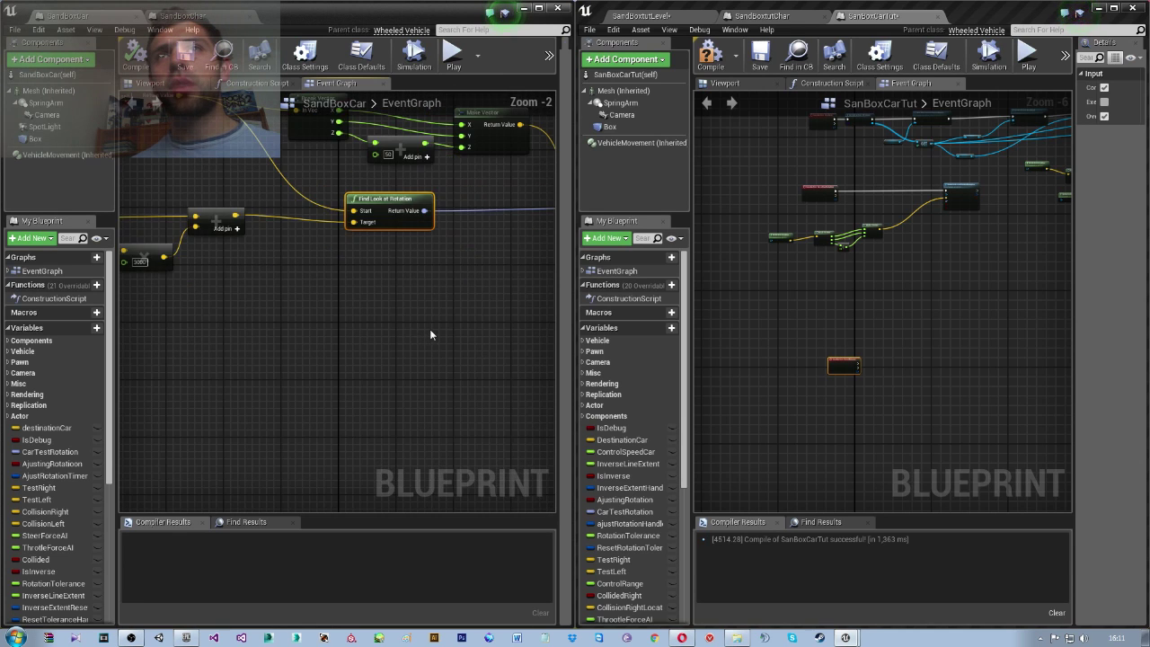
{"action": "right_click_drag", "start_coordinate": [429, 329], "coordinate": [423, 429]}
{"action": "mouse_move", "coordinate": [142, 295]}
{"action": "right_mouse_down"}
{"action": "mouse_move", "coordinate": [533, 416]}
{"action": "mouse_move", "coordinate": [353, 381]}
{"action": "right_mouse_up"}
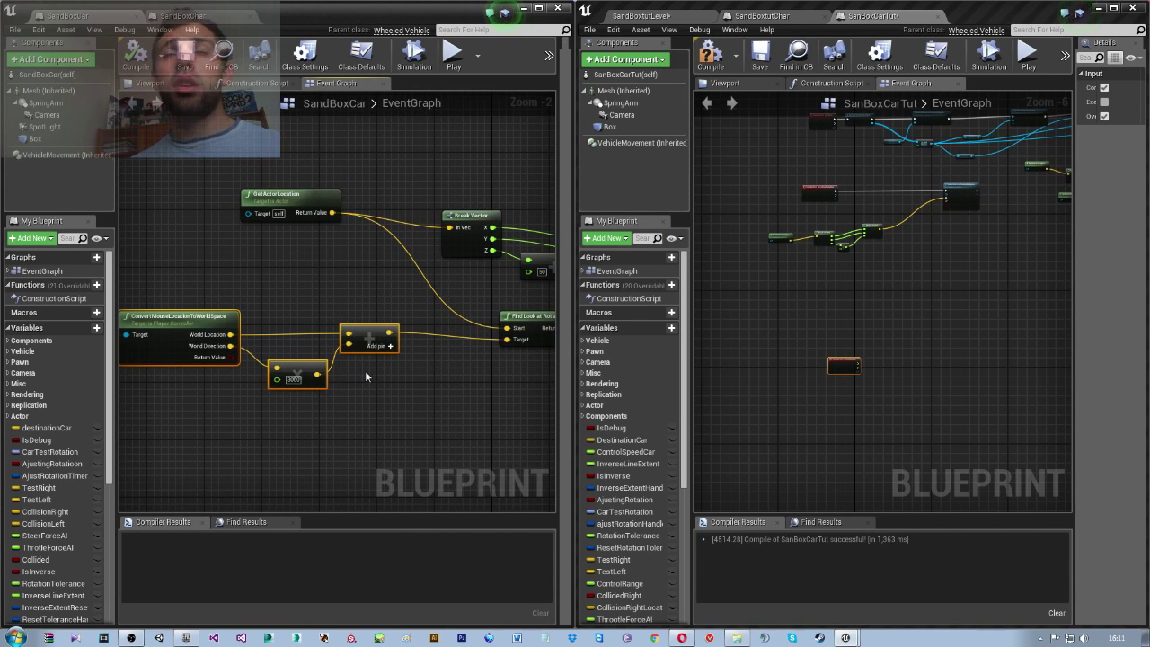
{"action": "right_click_drag", "start_coordinate": [297, 321], "coordinate": [393, 319]}
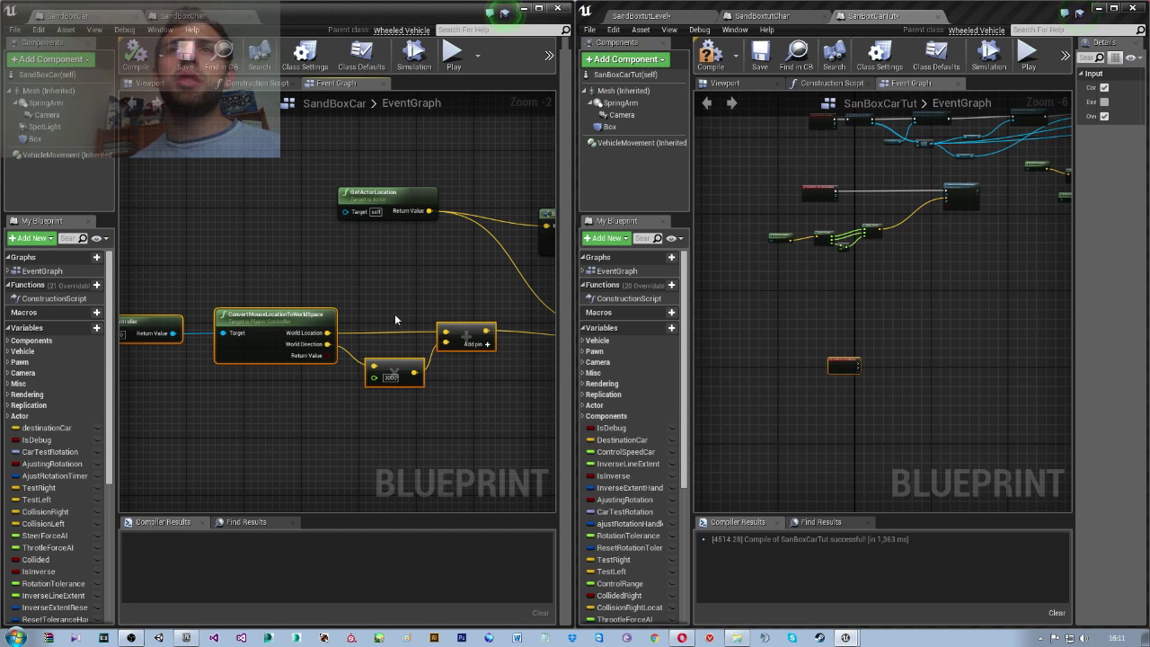
{"action": "scroll", "coordinate": [241, 219], "scroll_direction": "down", "scroll_amount": 3}
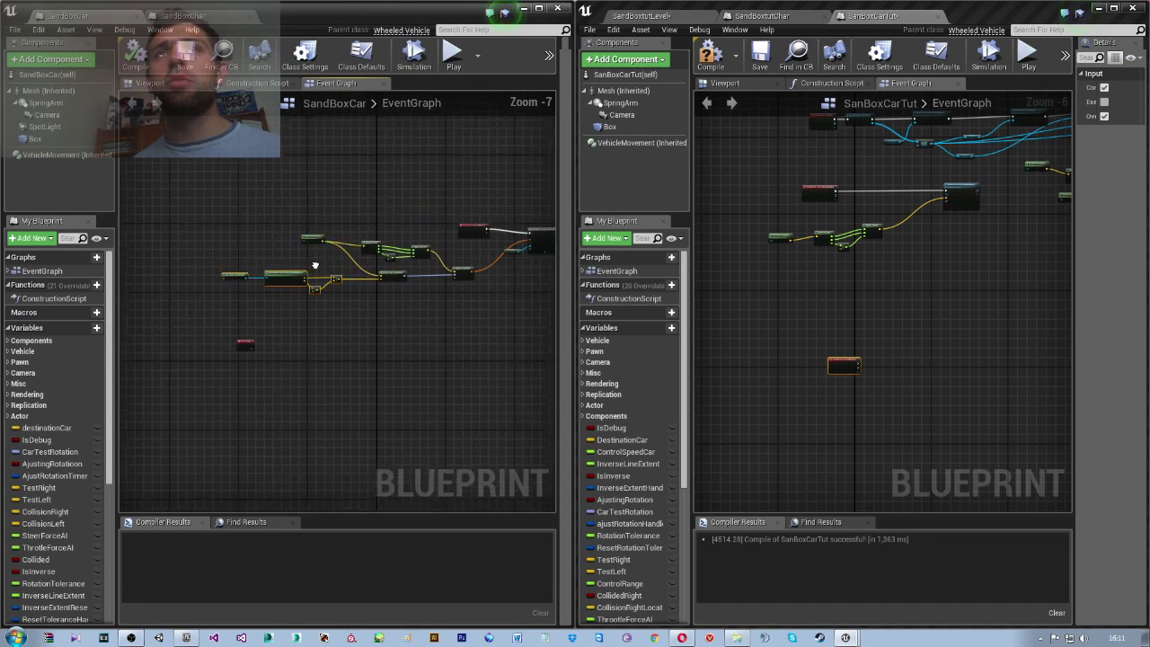
{"action": "scroll", "coordinate": [319, 268], "scroll_direction": "up", "scroll_amount": 2}
{"action": "scroll", "coordinate": [306, 274], "scroll_direction": "down", "scroll_amount": 2}
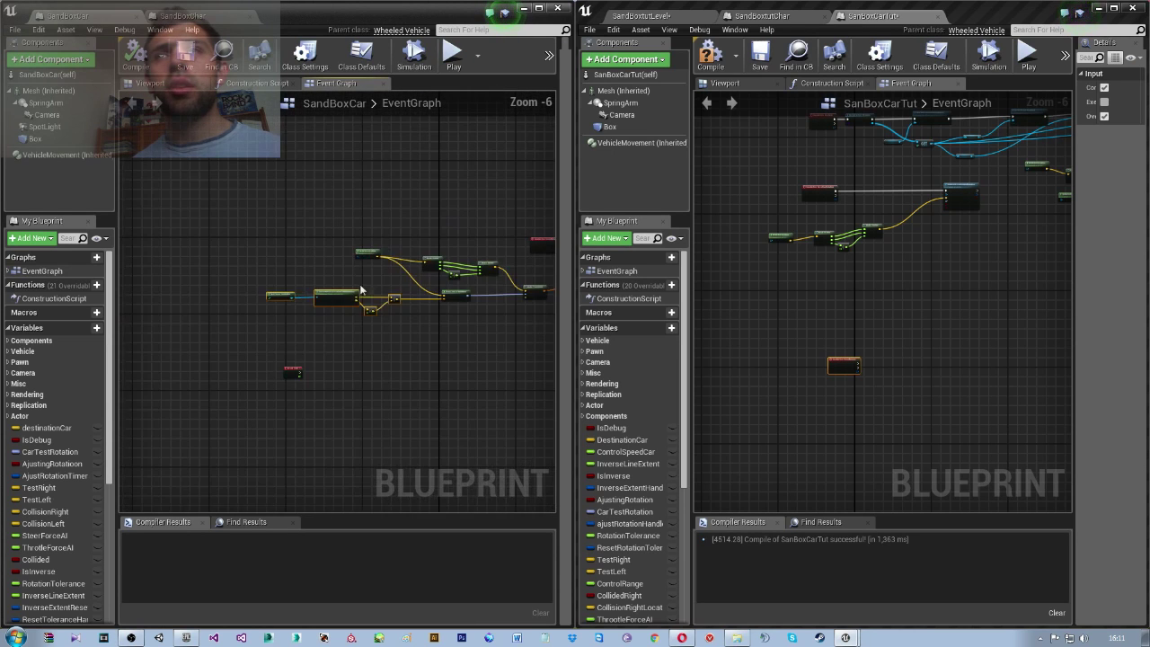
{"action": "scroll", "coordinate": [278, 279], "scroll_direction": "down", "scroll_amount": 1}
{"action": "scroll", "coordinate": [278, 280], "scroll_direction": "up", "scroll_amount": 3}
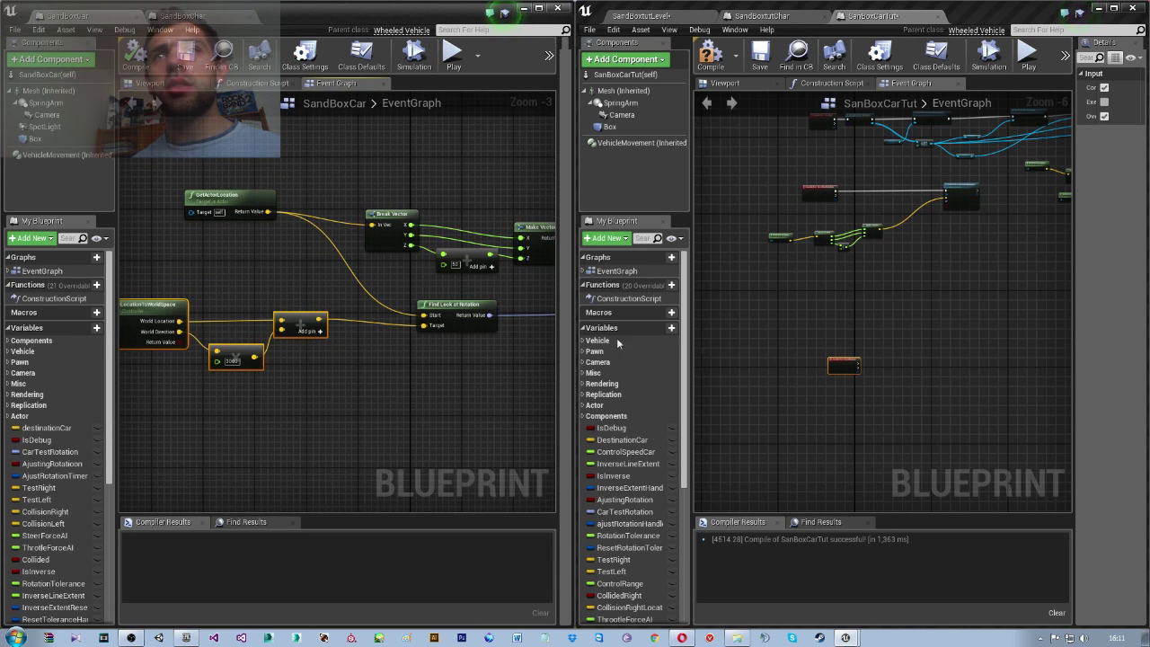
{"action": "mouse_move", "coordinate": [887, 373]}
{"action": "right_mouse_down"}
{"action": "mouse_move", "coordinate": [727, 323]}
{"action": "mouse_move", "coordinate": [754, 301]}
{"action": "right_mouse_up"}
Wire a Spawn Actor from Class node to ShootMouse's Pressed output
{"action": "left_click_drag", "start_coordinate": [732, 307], "coordinate": [822, 297]}
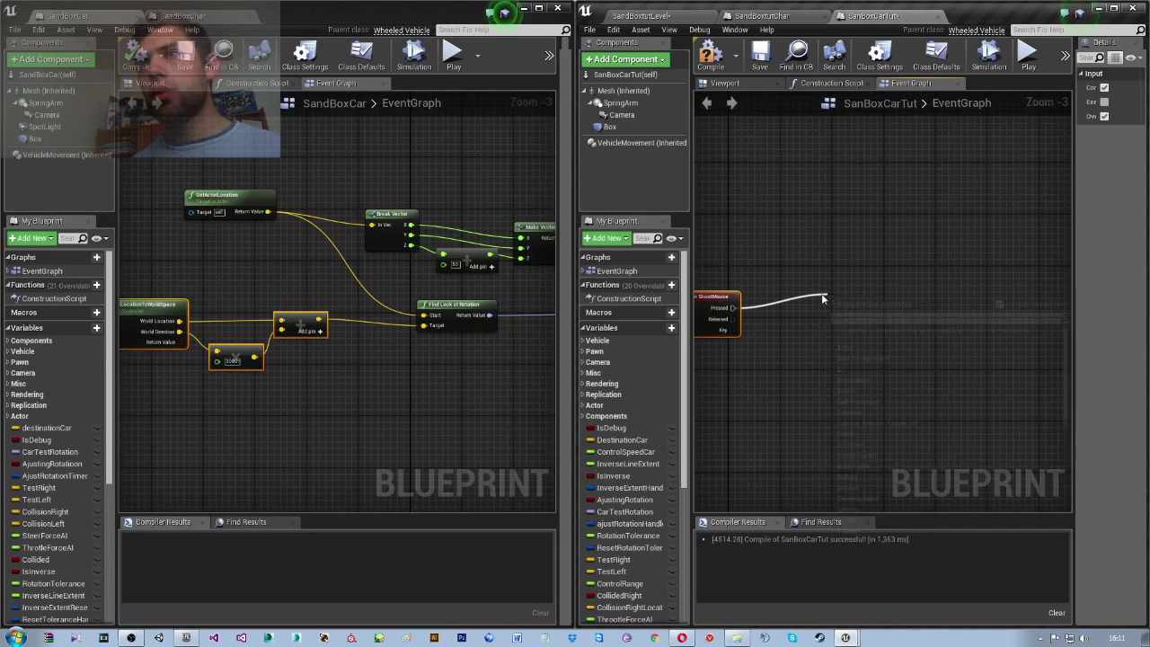
{"action": "type", "text": "spawn"}
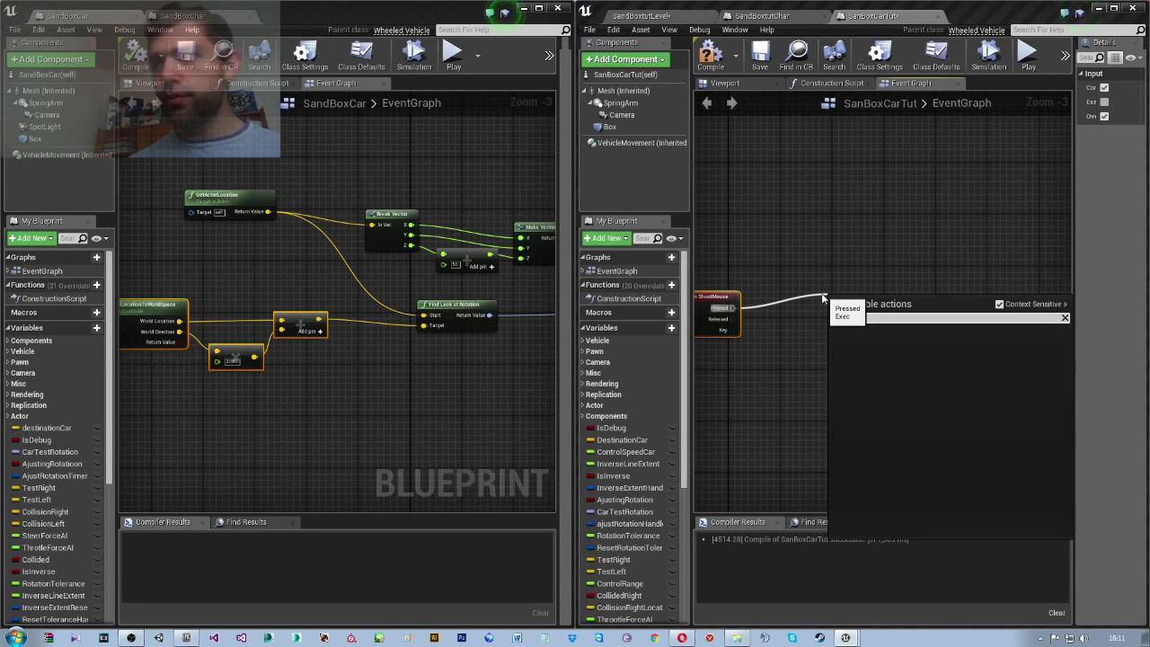
{"action": "type", "text": "a"}
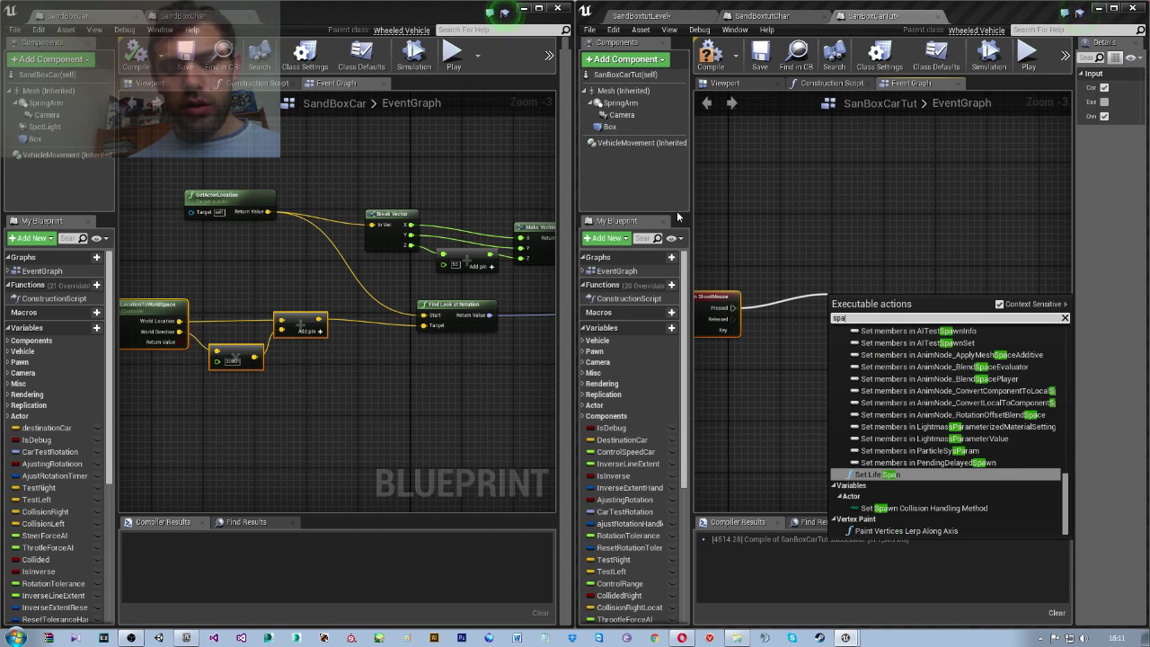
{"action": "type", "text": "wn actor f"}
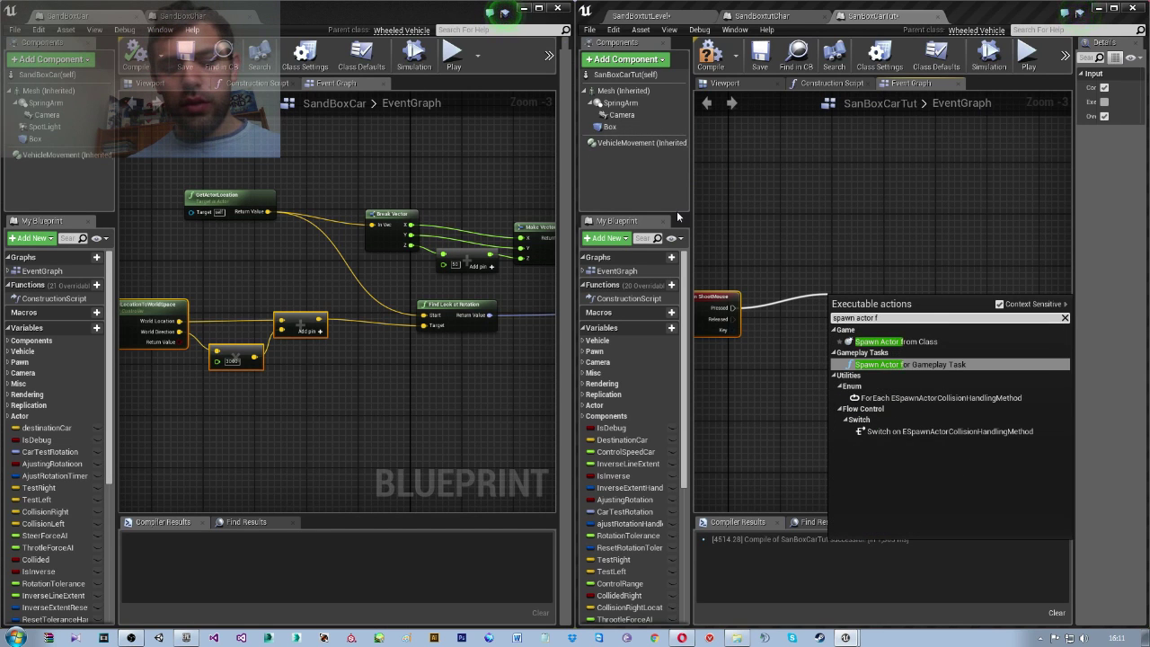
{"action": "type", "text": "rom class"}
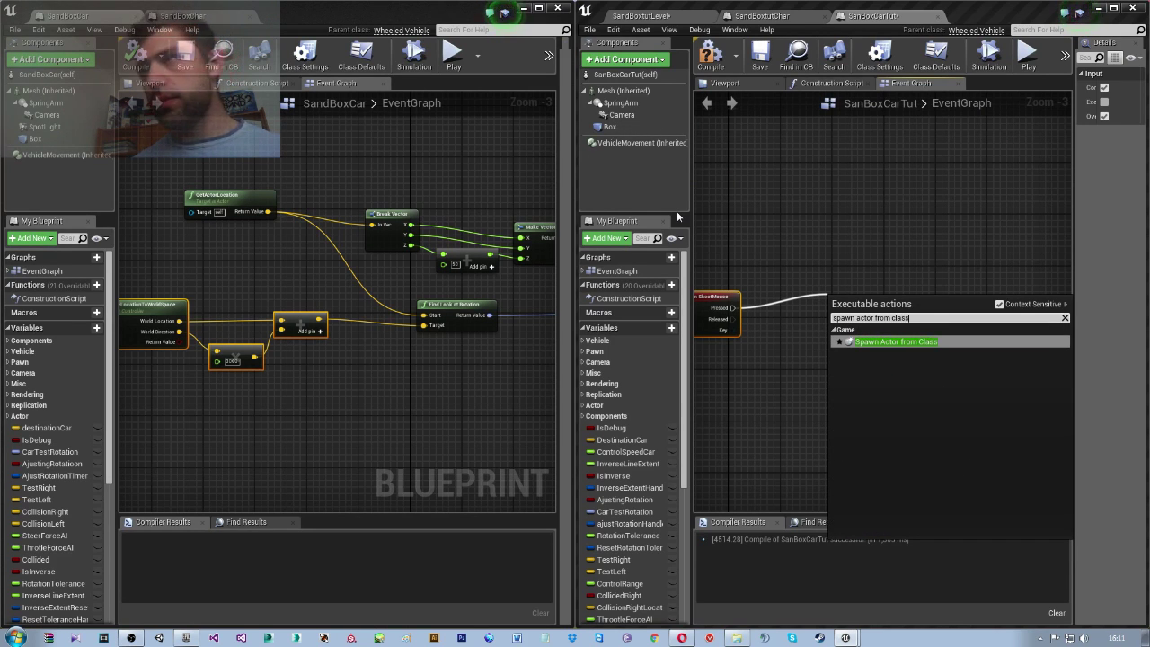
{"action": "key", "text": "Return"}
Feed the spawn node's Spawn Transform from a new Make Transform node placed below it
{"action": "right_click_drag", "start_coordinate": [808, 431], "coordinate": [912, 390]}
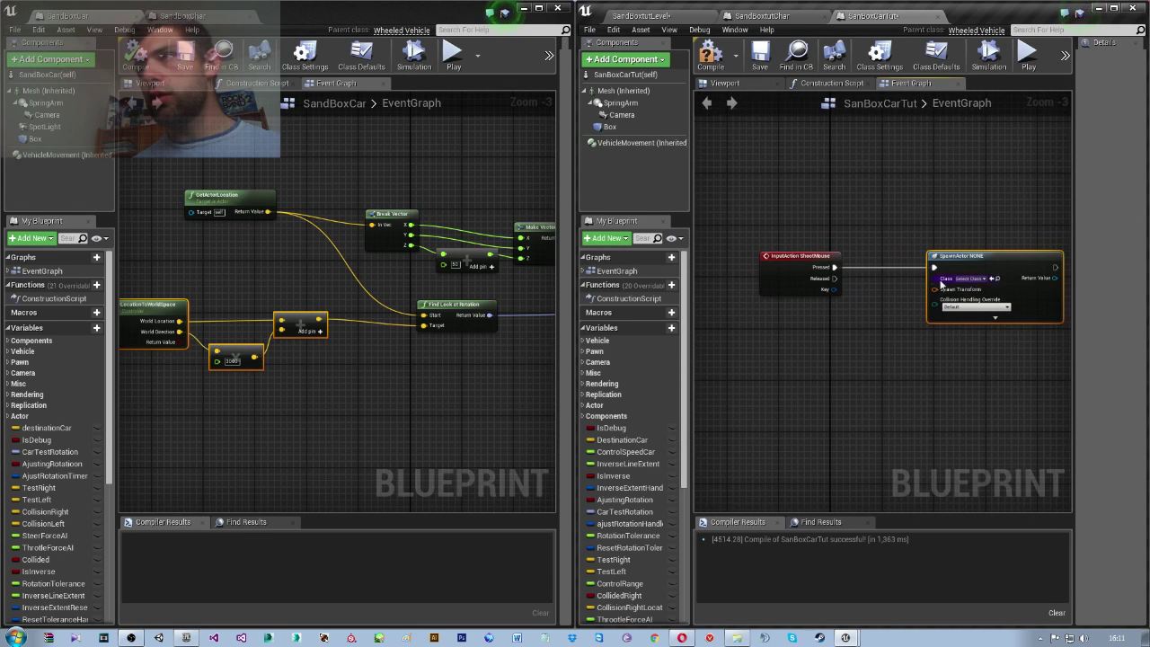
{"action": "mouse_move", "coordinate": [934, 266]}
{"action": "left_mouse_down"}
{"action": "mouse_move", "coordinate": [908, 314]}
{"action": "mouse_move", "coordinate": [859, 346]}
{"action": "mouse_move", "coordinate": [794, 342]}
{"action": "left_mouse_up"}
{"action": "type", "text": "make transform"}
{"action": "key", "text": "Return"}
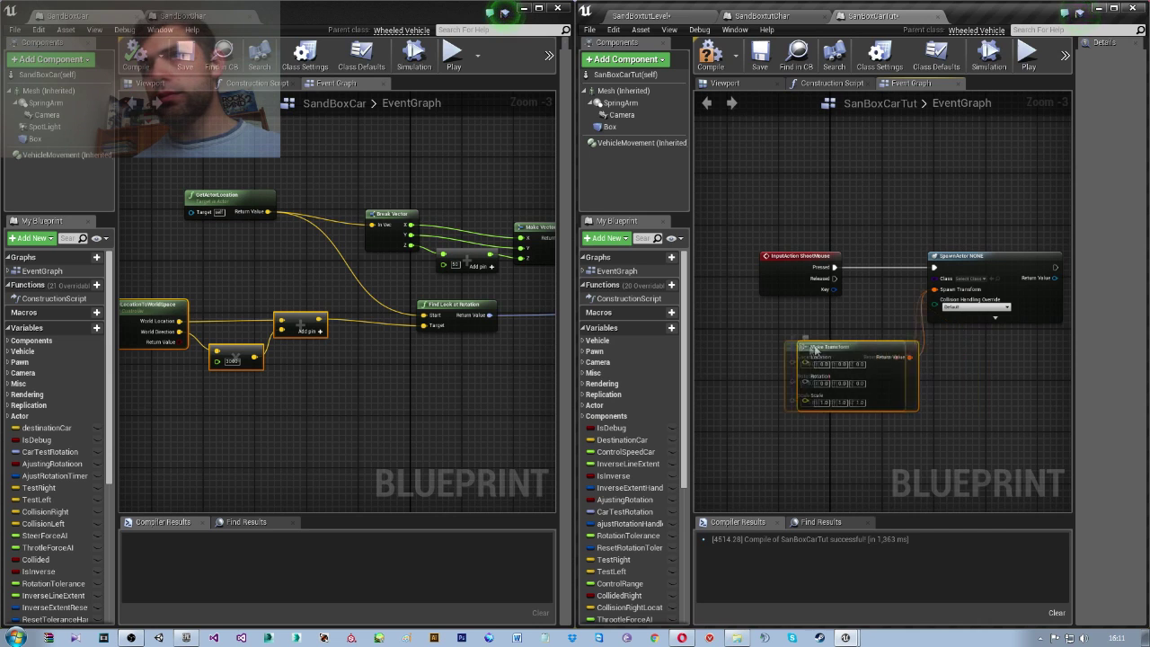
{"action": "right_click_drag", "start_coordinate": [783, 368], "coordinate": [1066, 360]}
Add a GetActorLocation node to the car's event graph
{"action": "right_click", "coordinate": [783, 369]}
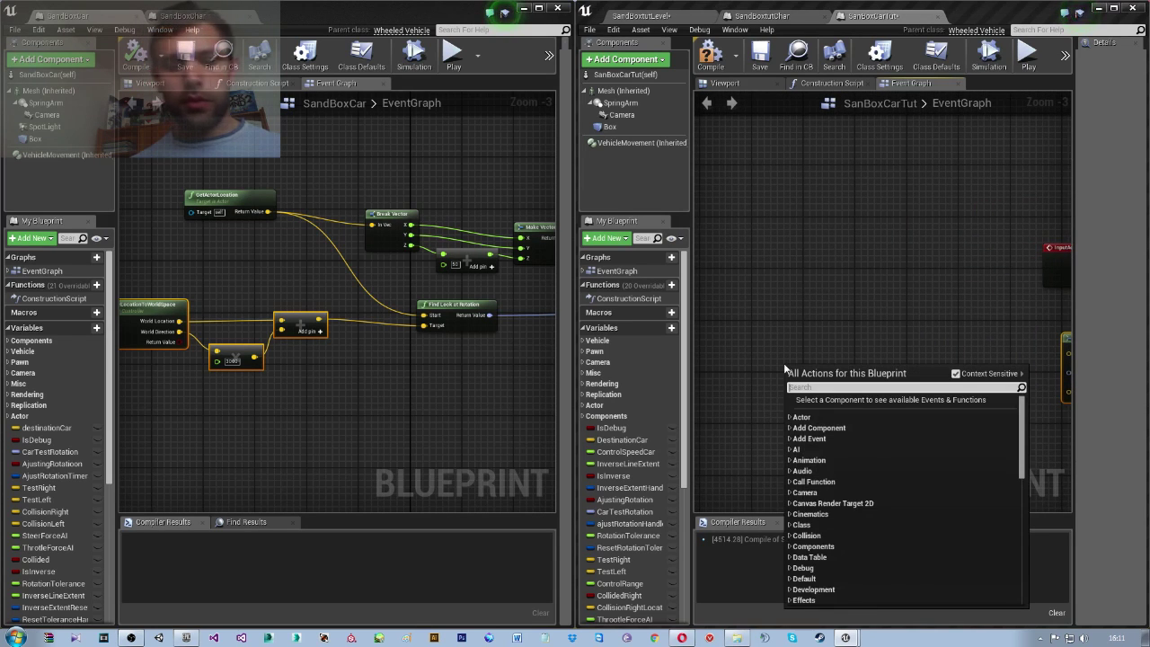
{"action": "type", "text": "get actor loca"}
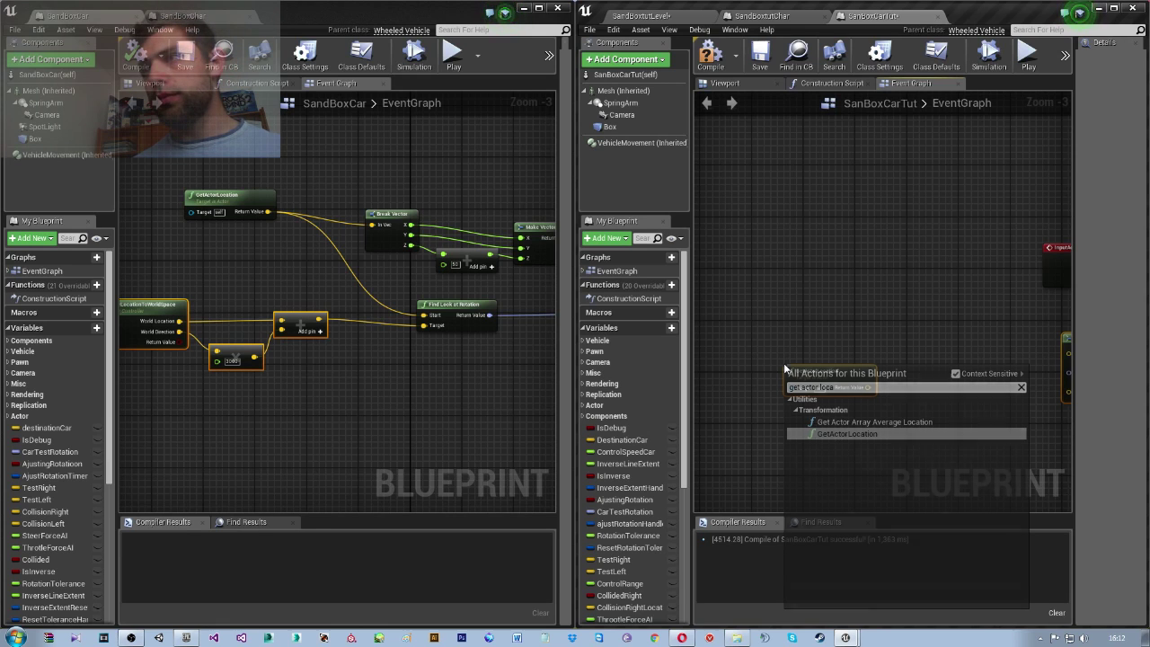
{"action": "left_click", "coordinate": [847, 434]}
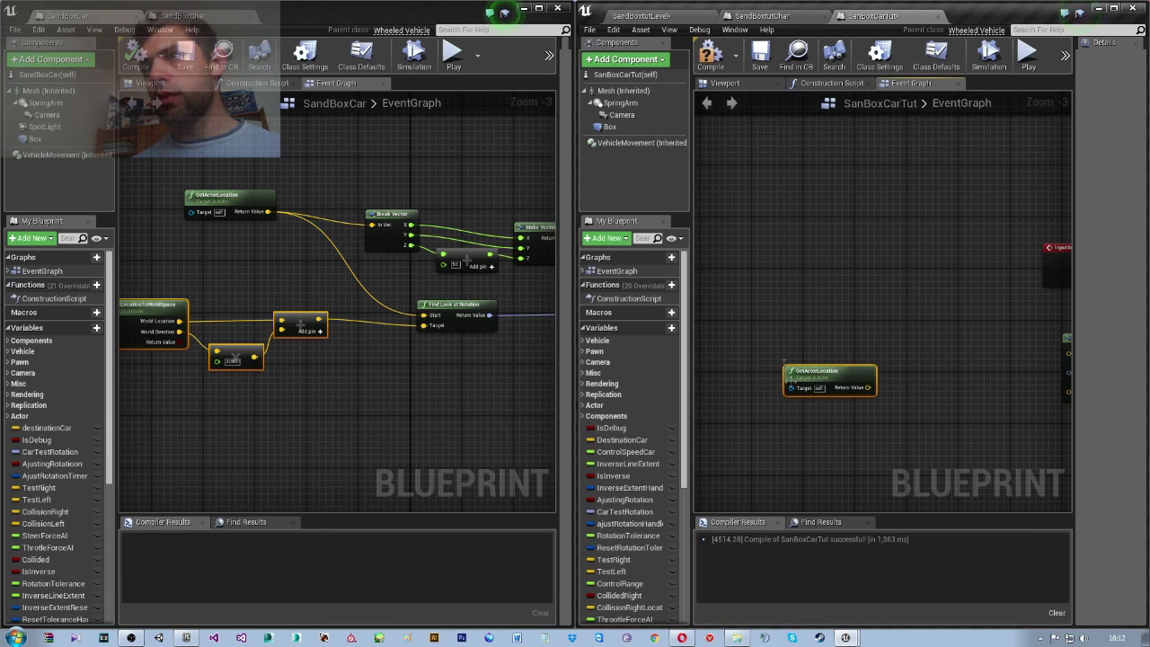
{"action": "left_click_drag", "start_coordinate": [808, 376], "coordinate": [806, 263]}
Add Get Player Controller and wire its Return Value into a ConvertMouseLocationToWorldSpace node
{"action": "right_click", "coordinate": [743, 459]}
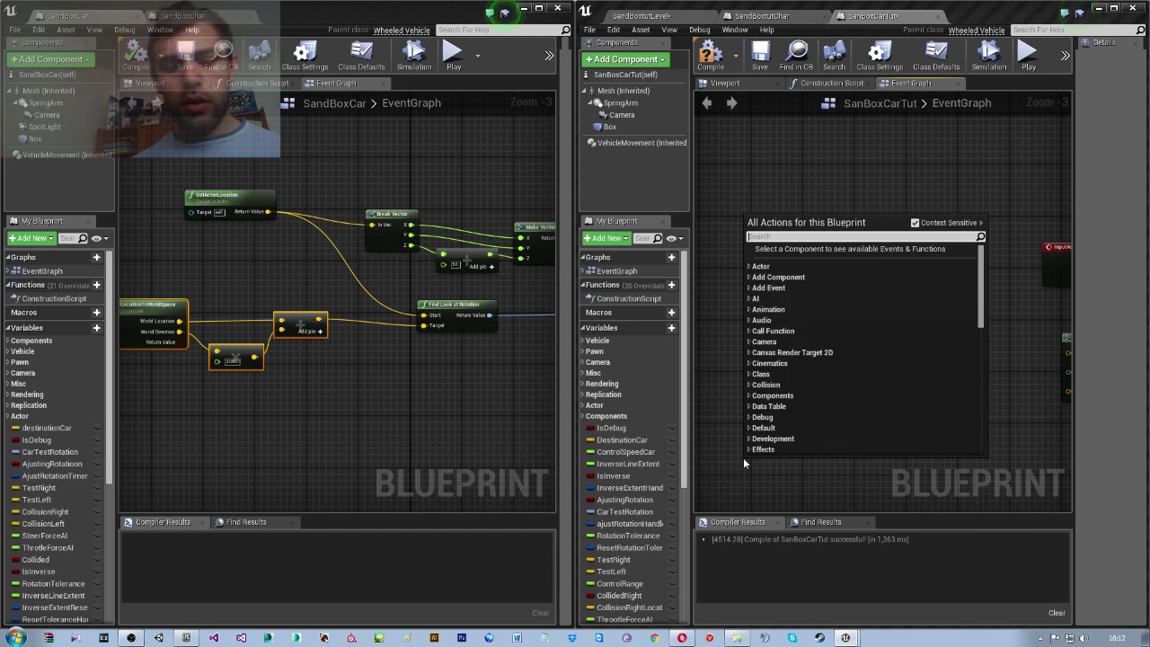
{"action": "type", "text": "get player c"}
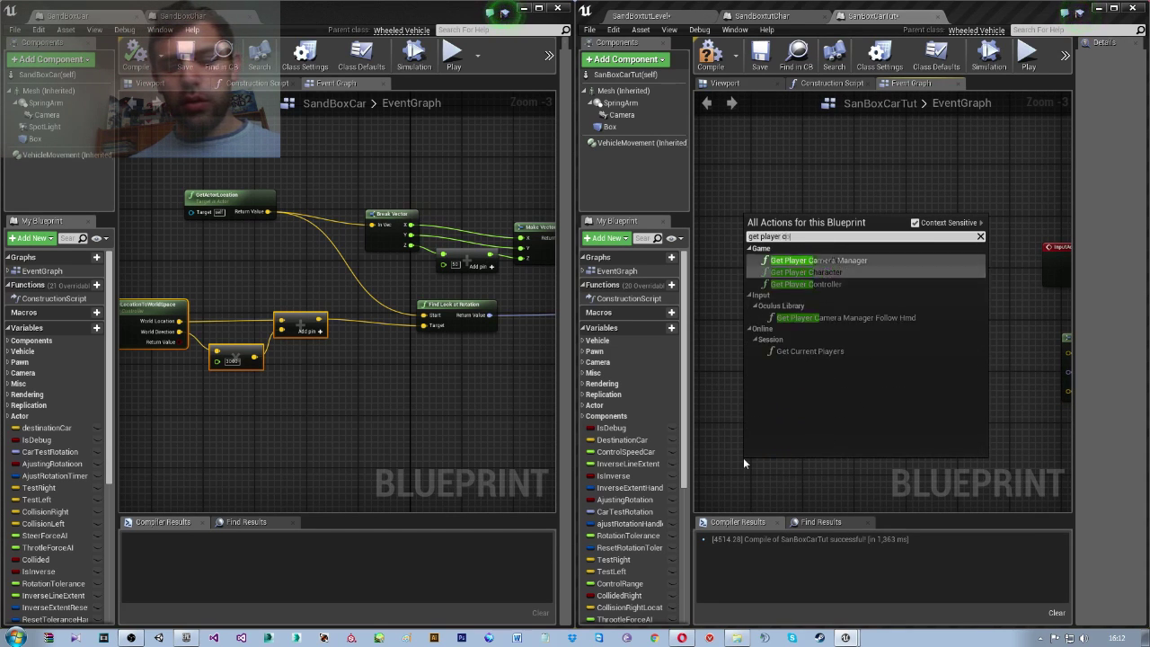
{"action": "type", "text": "ontro"}
{"action": "key", "text": "Return"}
{"action": "right_click_drag", "start_coordinate": [743, 464], "coordinate": [826, 427]}
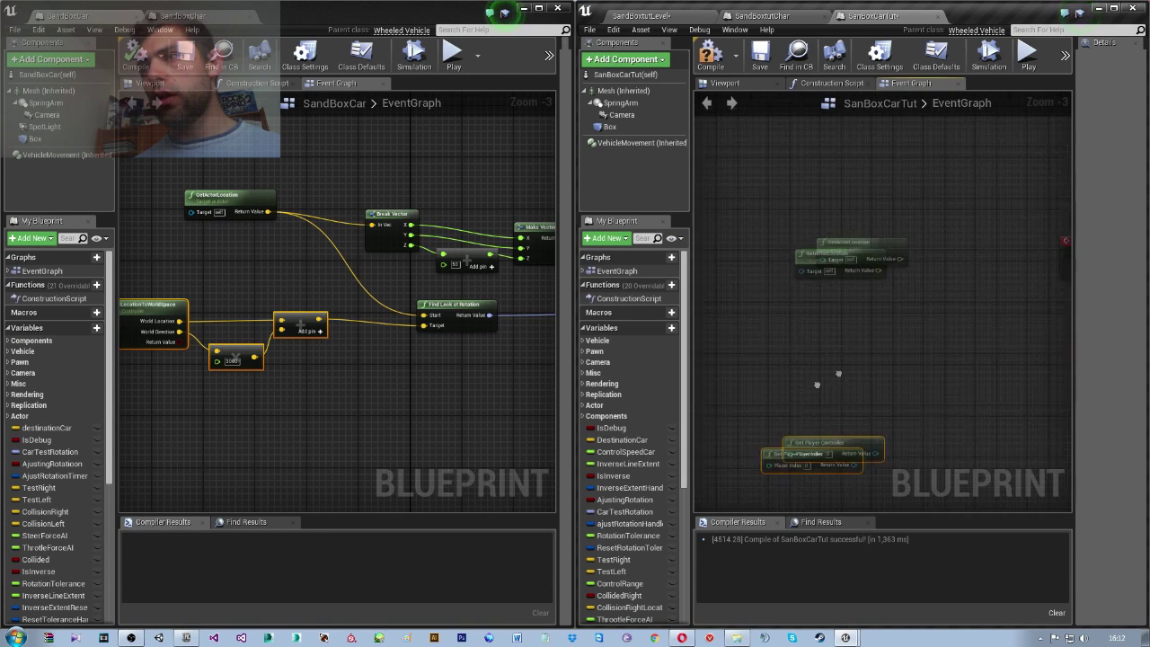
{"action": "mouse_move", "coordinate": [848, 430]}
{"action": "left_mouse_down"}
{"action": "mouse_move", "coordinate": [768, 358]}
{"action": "mouse_move", "coordinate": [851, 409]}
{"action": "left_mouse_up"}
{"action": "type", "text": "convert"}
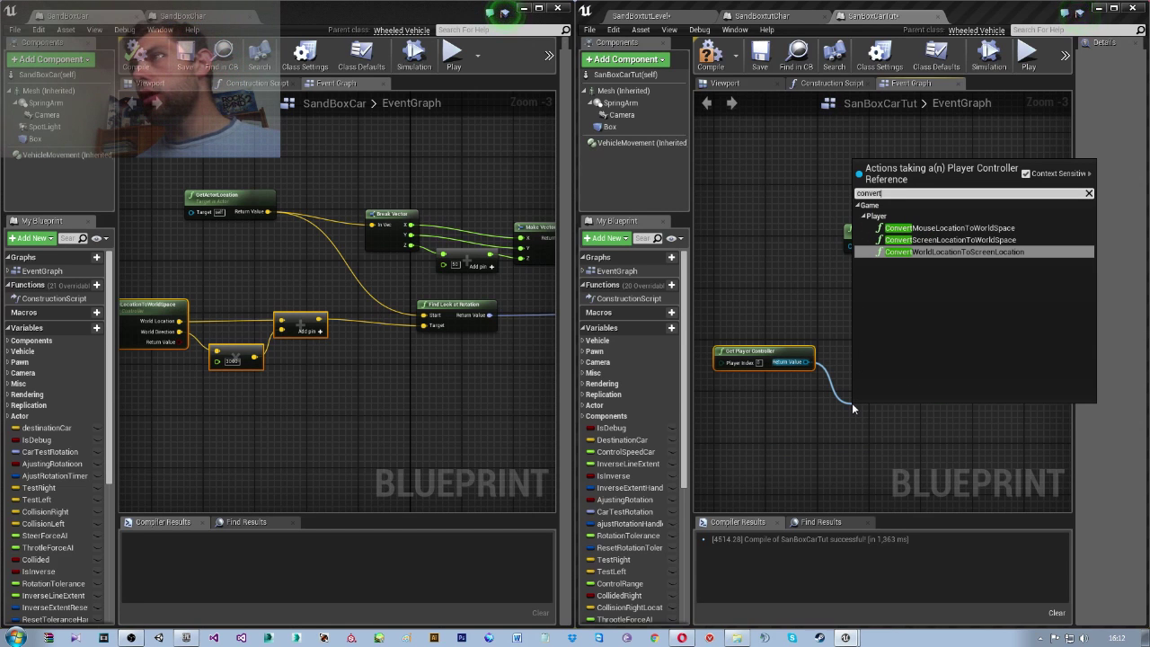
{"action": "key", "text": "Up"}
{"action": "key", "text": "Up"}
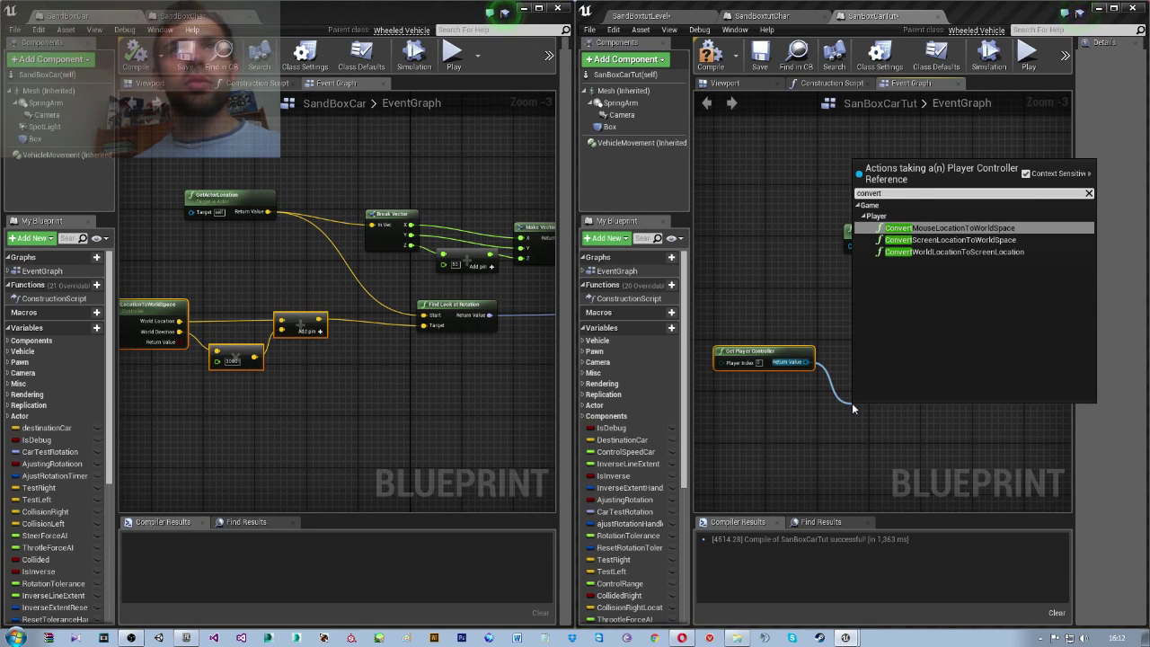
{"action": "key", "text": "Return"}
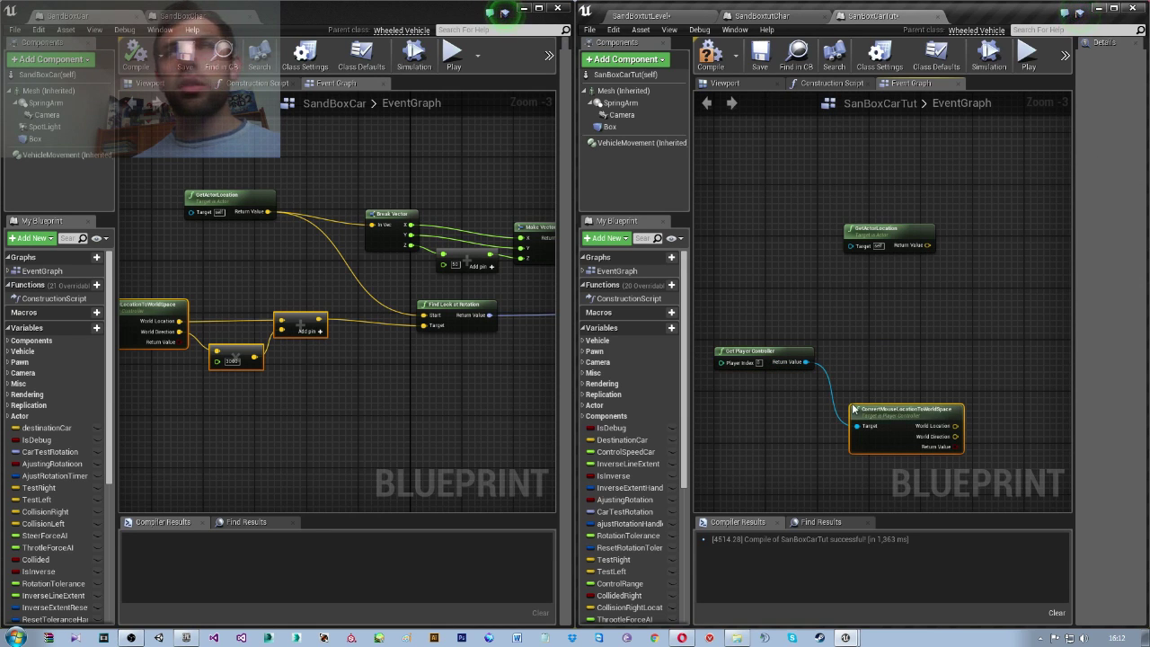
{"action": "mouse_move", "coordinate": [909, 420]}
{"action": "left_mouse_down"}
{"action": "mouse_move", "coordinate": [898, 364]}
{"action": "mouse_move", "coordinate": [774, 376]}
{"action": "left_mouse_up"}
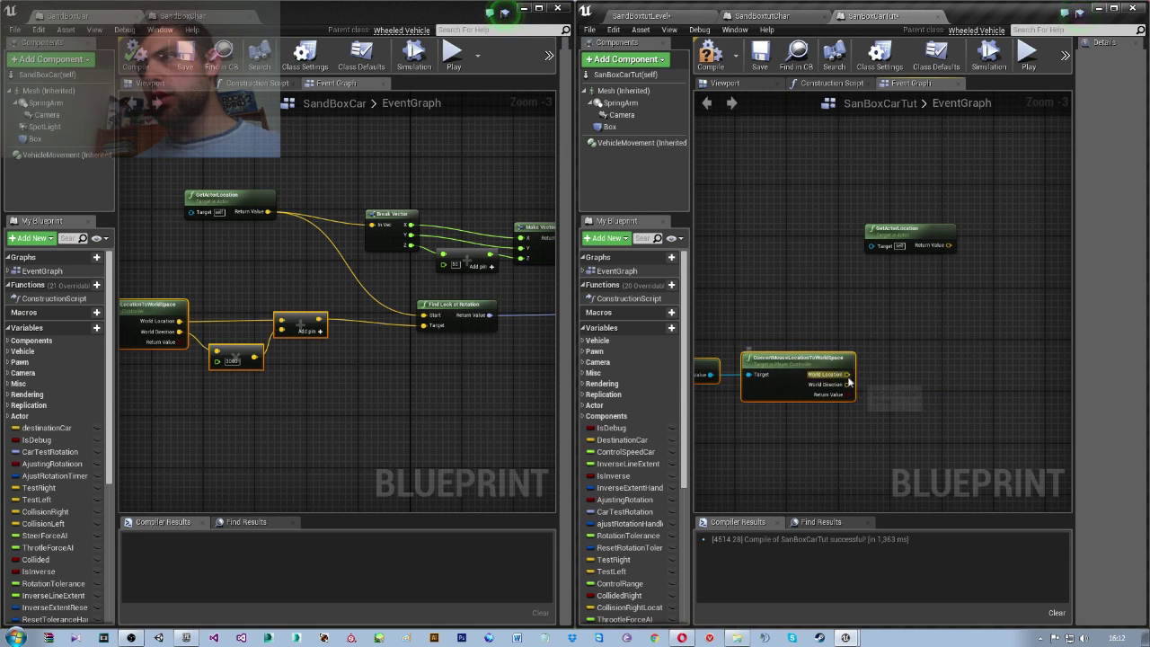
Create a vector + vector node fed by the convert node's World Location
{"action": "left_click_drag", "start_coordinate": [849, 374], "coordinate": [898, 381]}
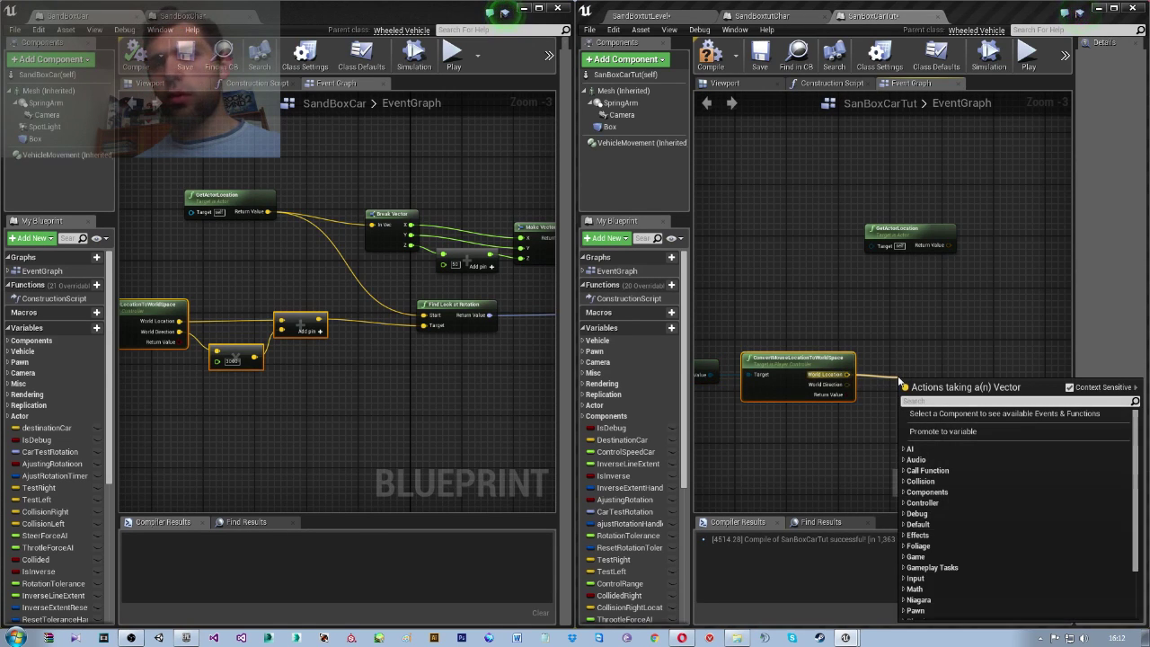
{"action": "type", "text": "+"}
{"action": "key", "text": "Up"}
{"action": "key", "text": "Up"}
{"action": "key", "text": "Down"}
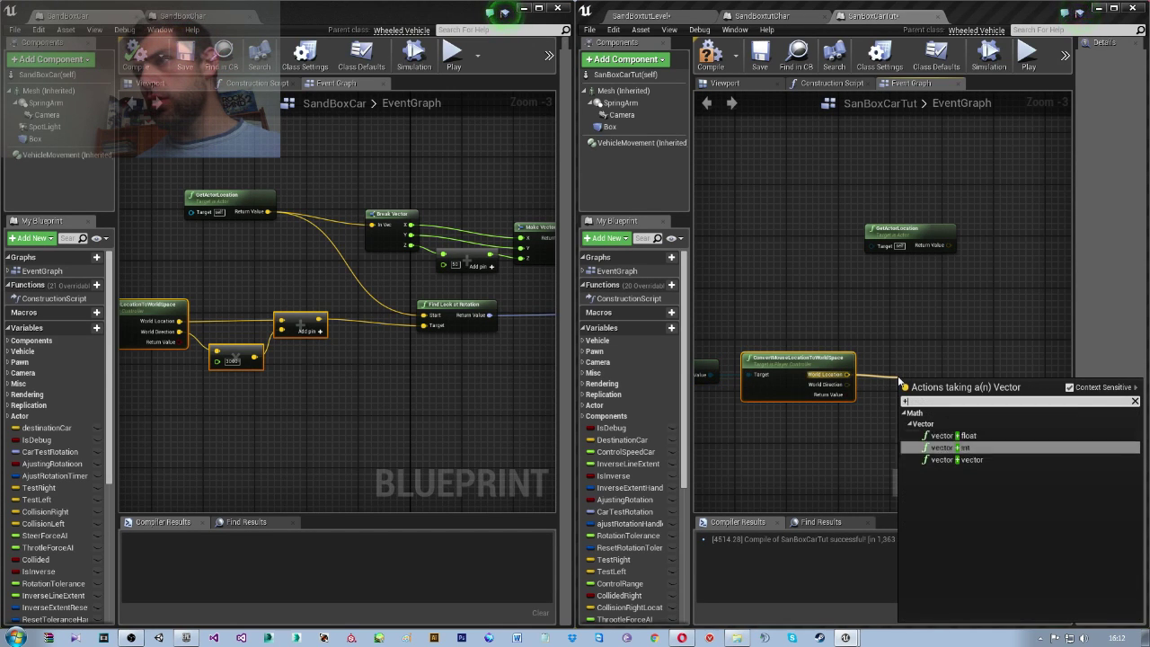
{"action": "key", "text": "Down"}
{"action": "key", "text": "Return"}
{"action": "left_click_drag", "start_coordinate": [925, 386], "coordinate": [998, 364]}
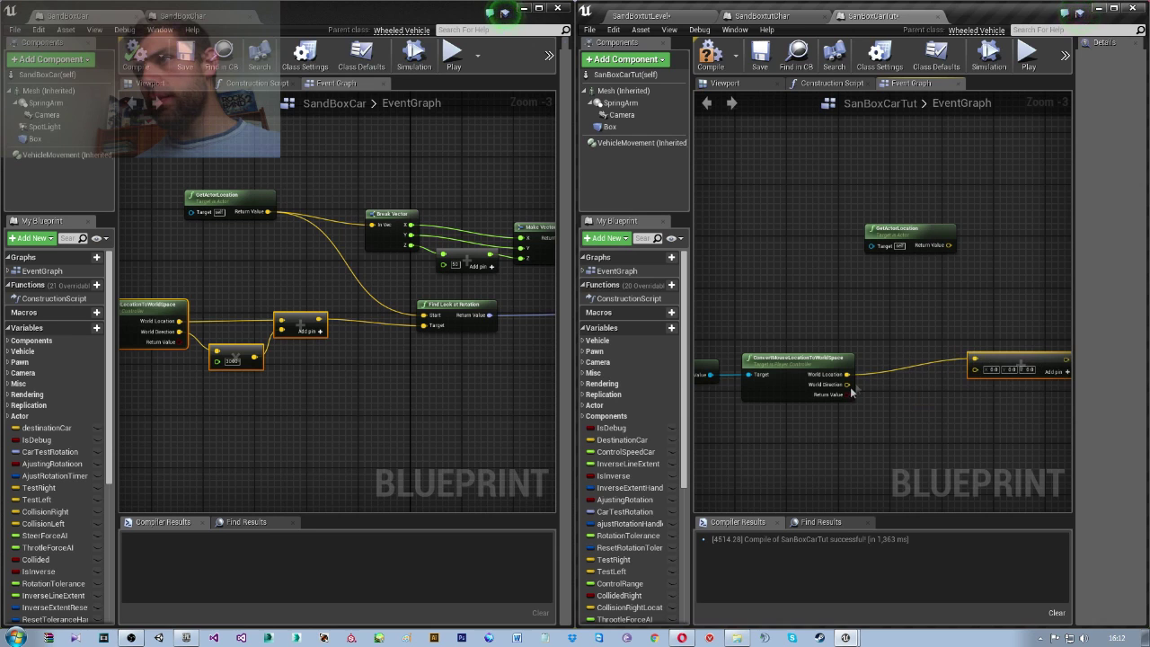
{"action": "mouse_move", "coordinate": [851, 392]}
{"action": "left_mouse_down"}
{"action": "mouse_move", "coordinate": [888, 424]}
{"action": "mouse_move", "coordinate": [868, 391]}
{"action": "mouse_move", "coordinate": [892, 423]}
{"action": "left_mouse_up"}
Scale World Direction by 1000 with a vector × float node and feed it into the add
{"action": "type", "text": "+"}
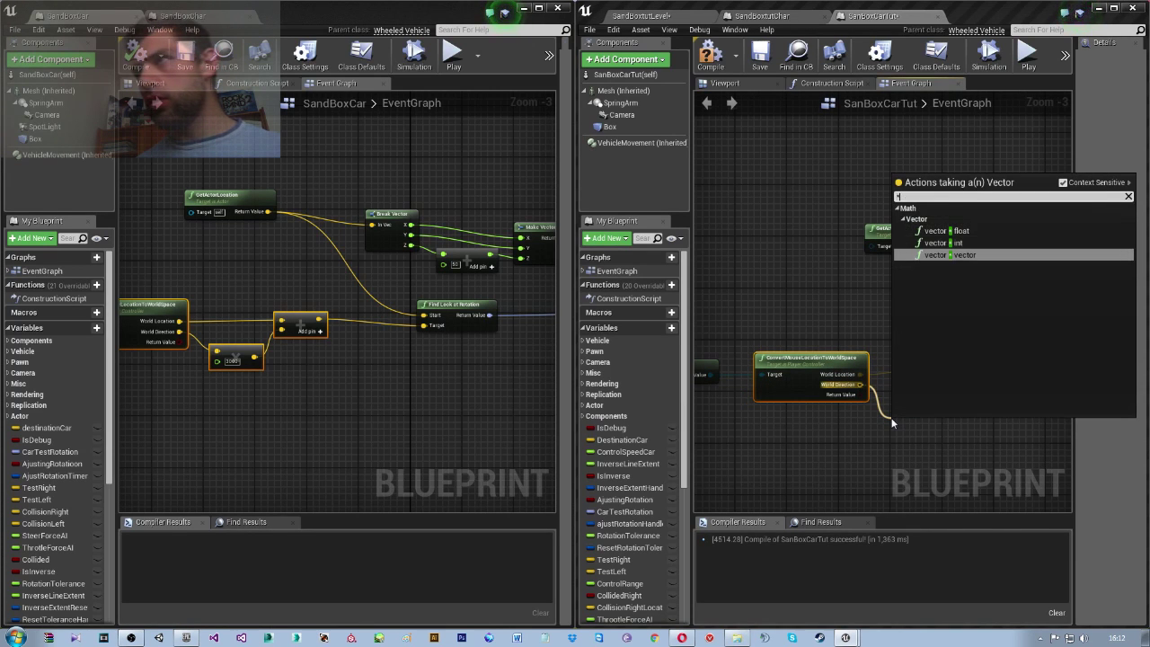
{"action": "key", "text": "Up"}
{"action": "key", "text": "Up"}
{"action": "key", "text": "Down"}
{"action": "key", "text": "Down"}
{"action": "key", "text": "Up"}
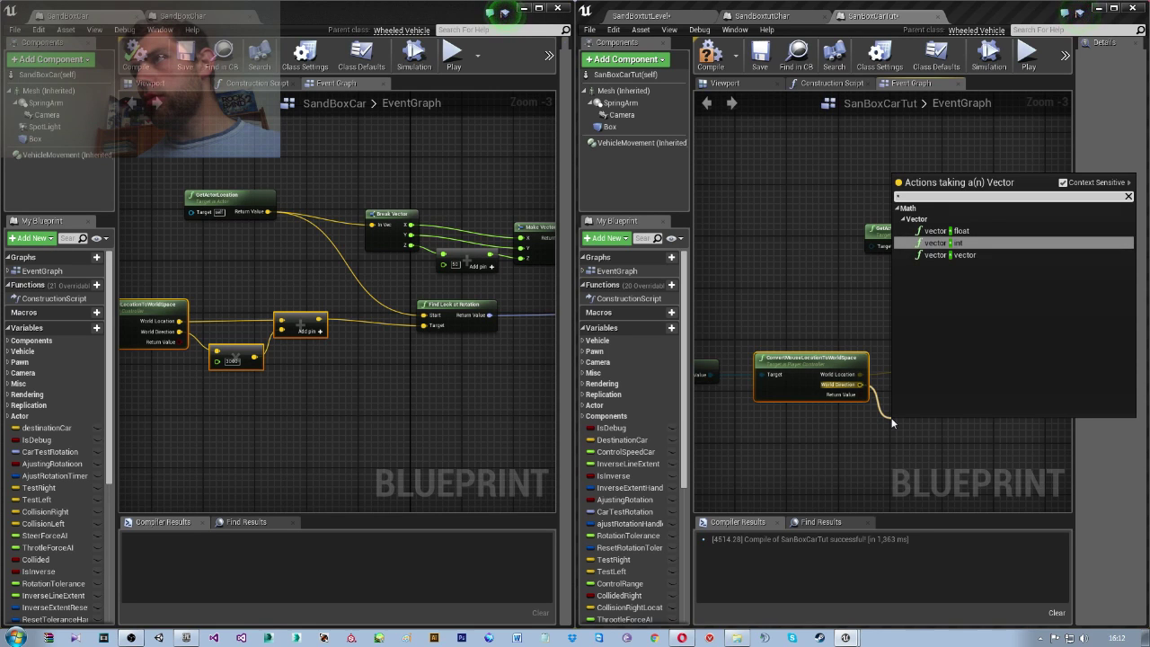
{"action": "key", "text": "Up"}
{"action": "key", "text": "Return"}
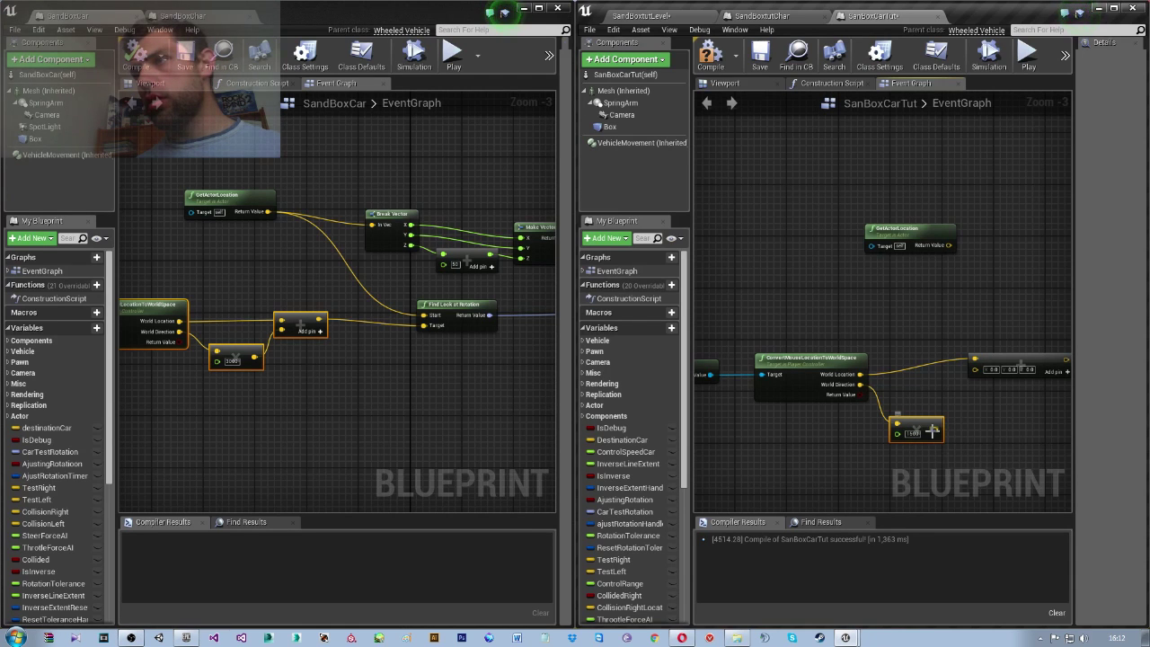
{"action": "left_click_drag", "start_coordinate": [937, 429], "coordinate": [974, 369]}
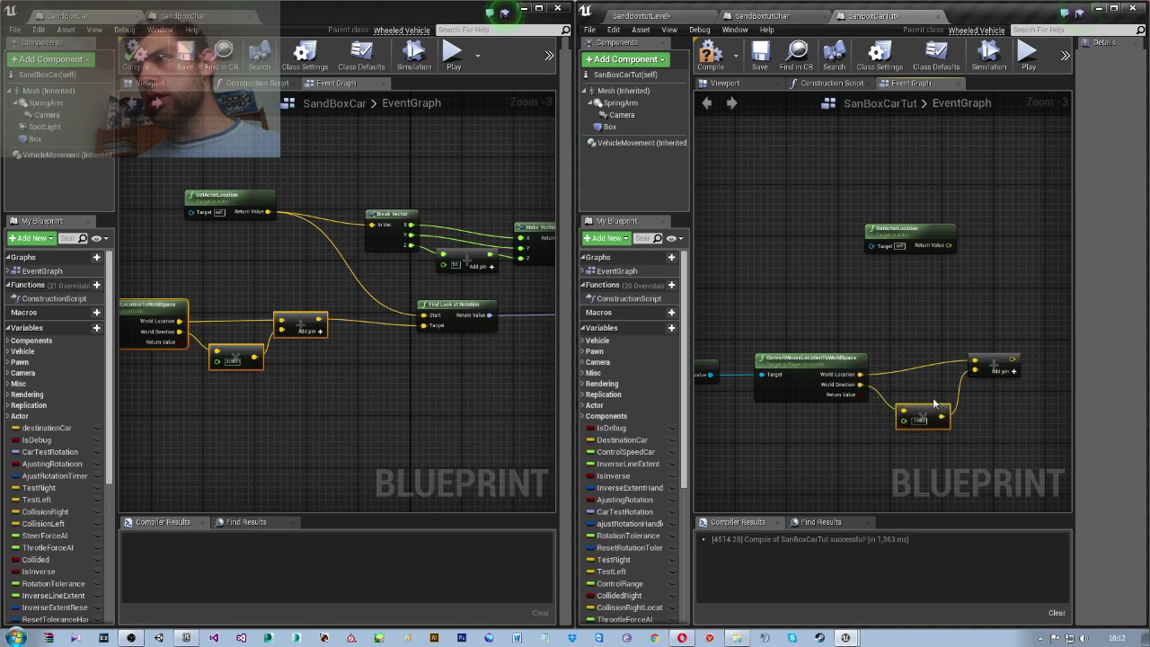
Aim Find Look at Rotation from GetActorLocation to the add result, feeding Make Transform's Rotation
{"action": "right_click_drag", "start_coordinate": [932, 397], "coordinate": [854, 424]}
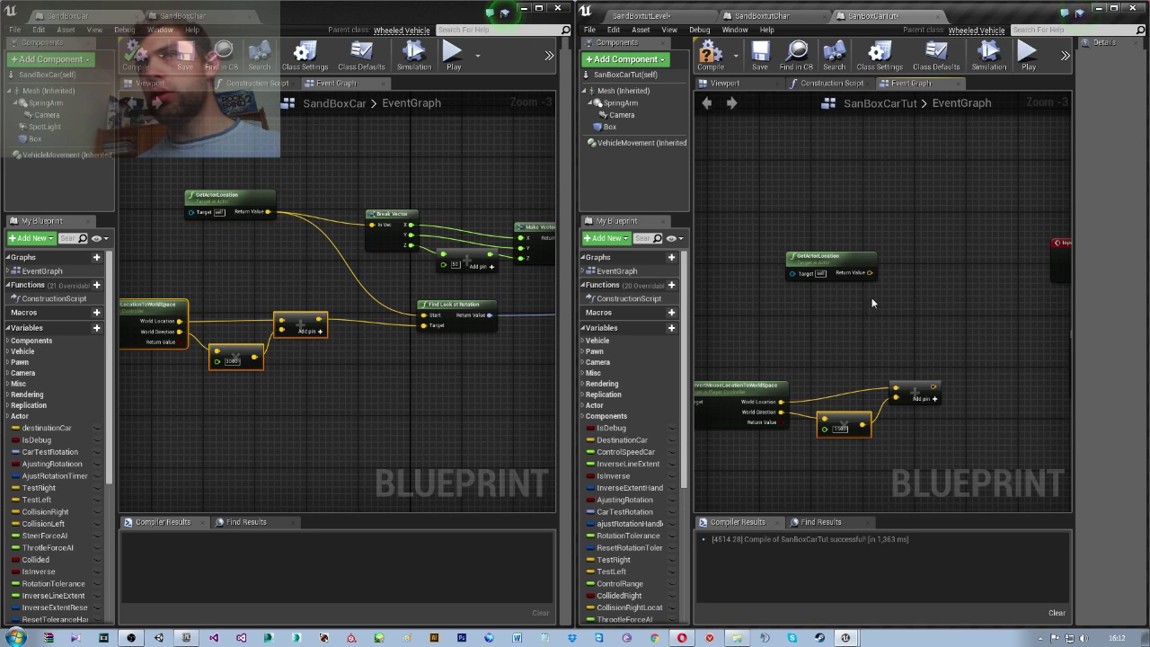
{"action": "left_click_drag", "start_coordinate": [870, 272], "coordinate": [942, 332]}
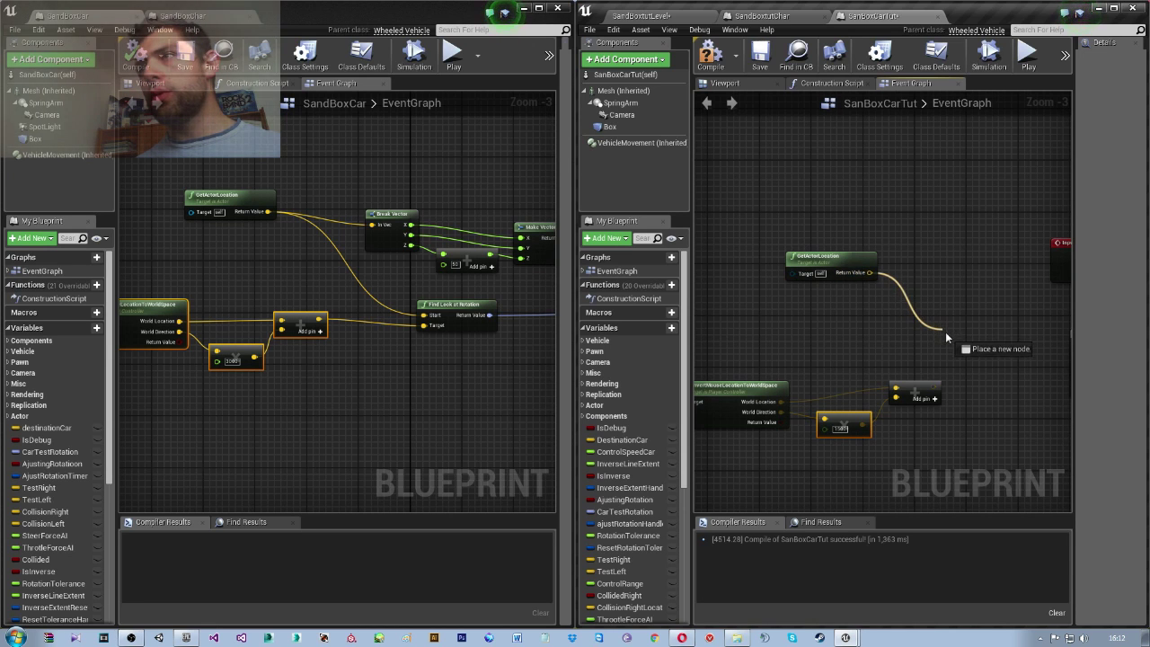
{"action": "type", "text": "find loo"}
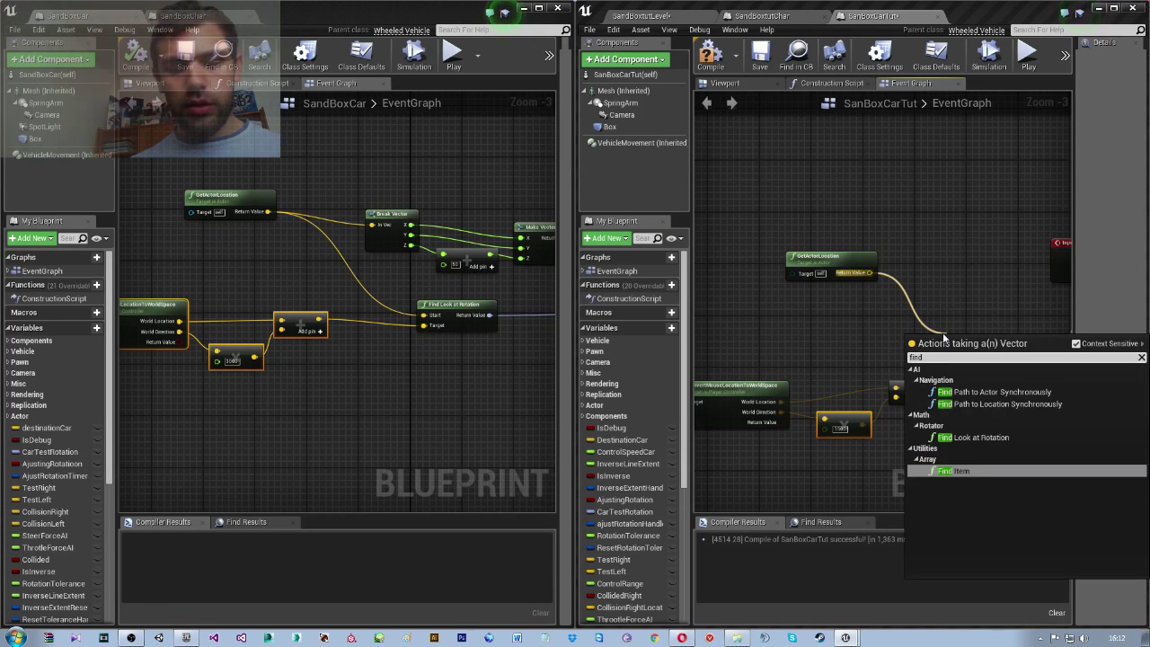
{"action": "key", "text": "Return"}
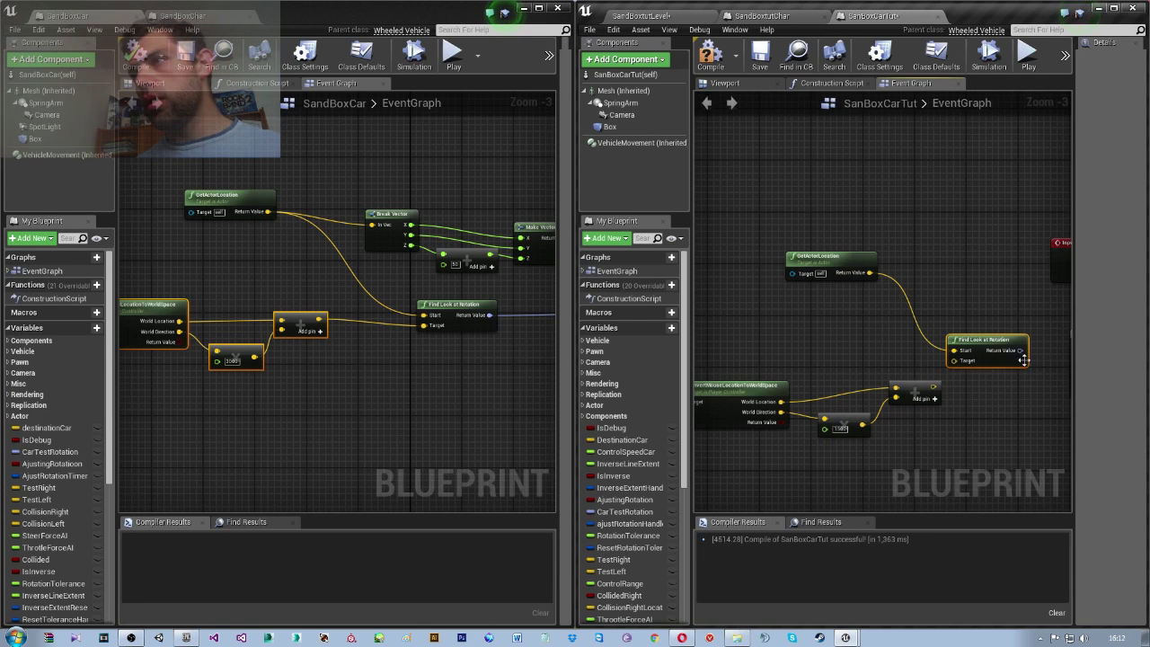
{"action": "left_click_drag", "start_coordinate": [933, 387], "coordinate": [988, 358]}
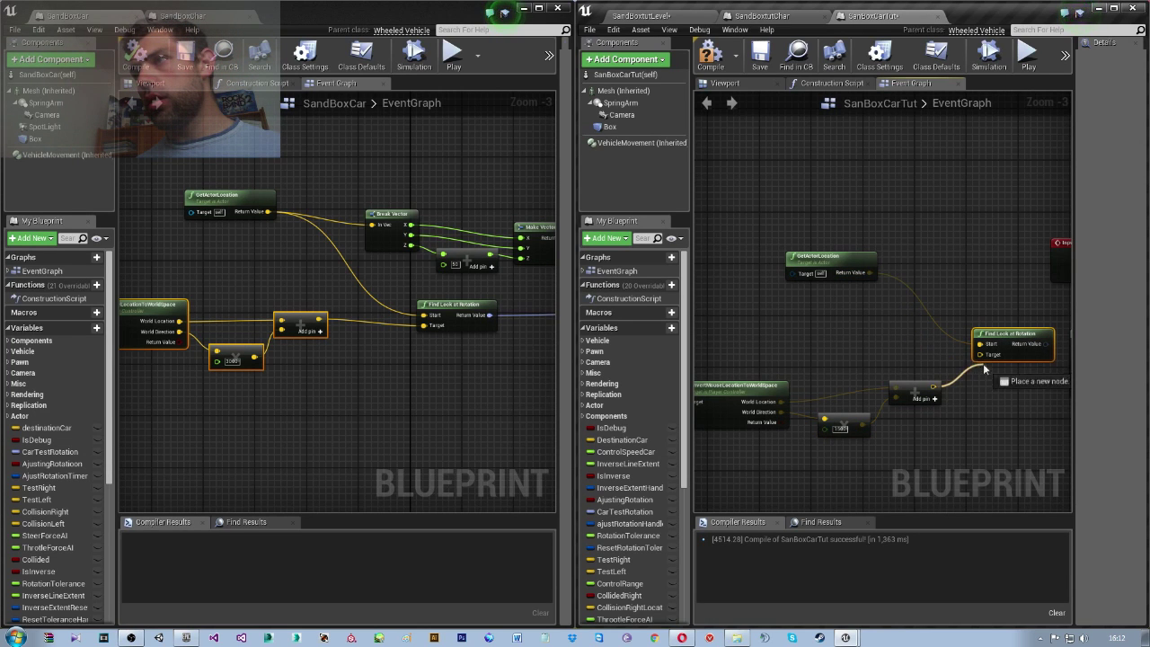
{"action": "right_click_drag", "start_coordinate": [992, 361], "coordinate": [805, 410]}
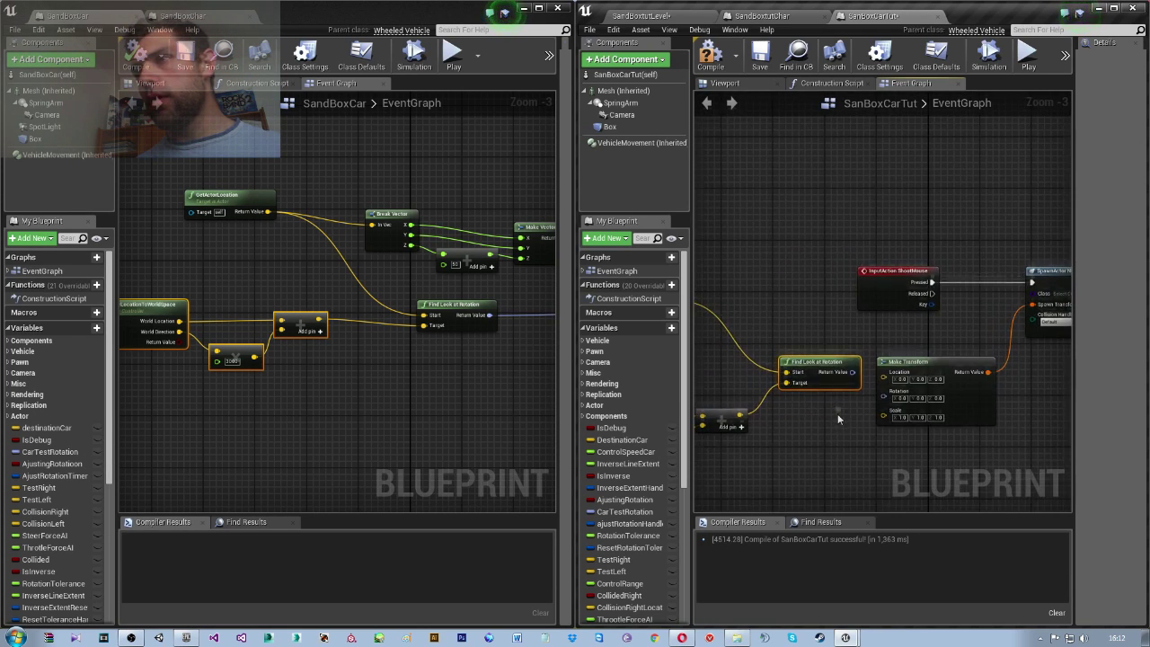
{"action": "scroll", "coordinate": [837, 413], "scroll_direction": "down", "scroll_amount": 3}
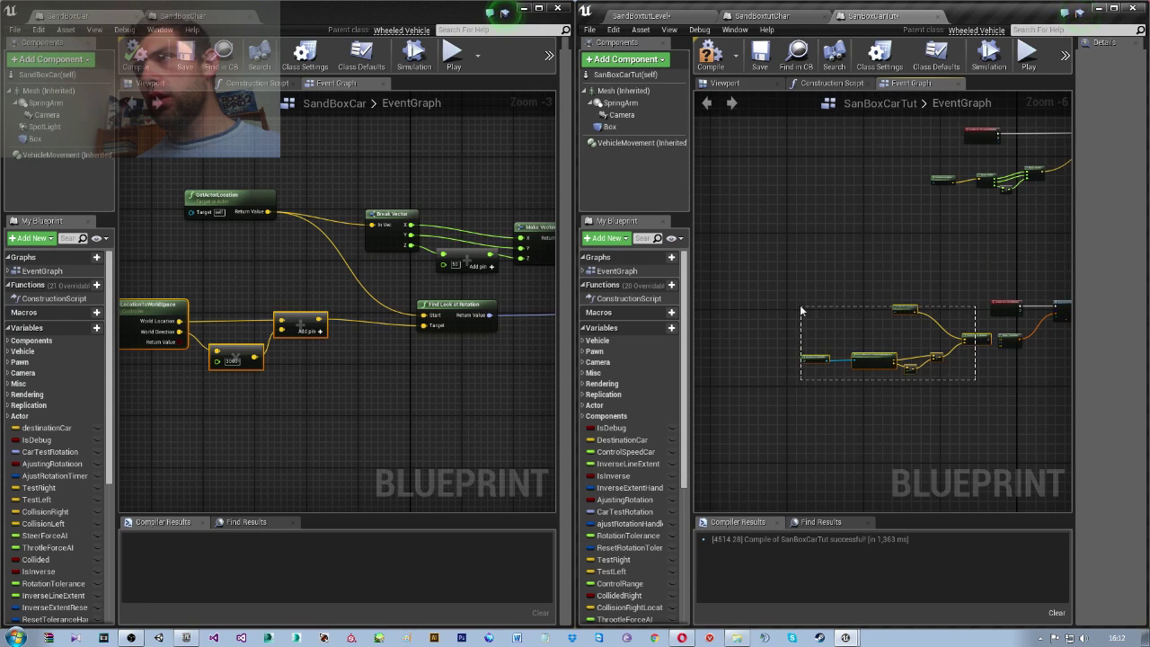
{"action": "scroll", "coordinate": [967, 356], "scroll_direction": "up", "scroll_amount": 3}
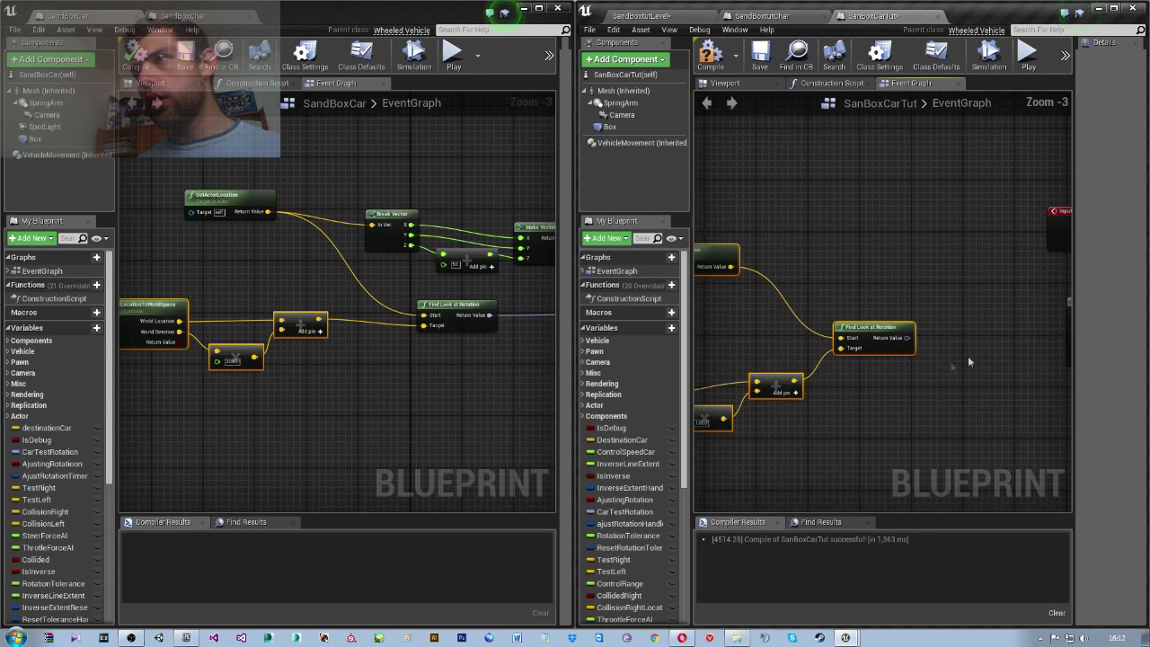
{"action": "left_click_drag", "start_coordinate": [778, 391], "coordinate": [945, 384]}
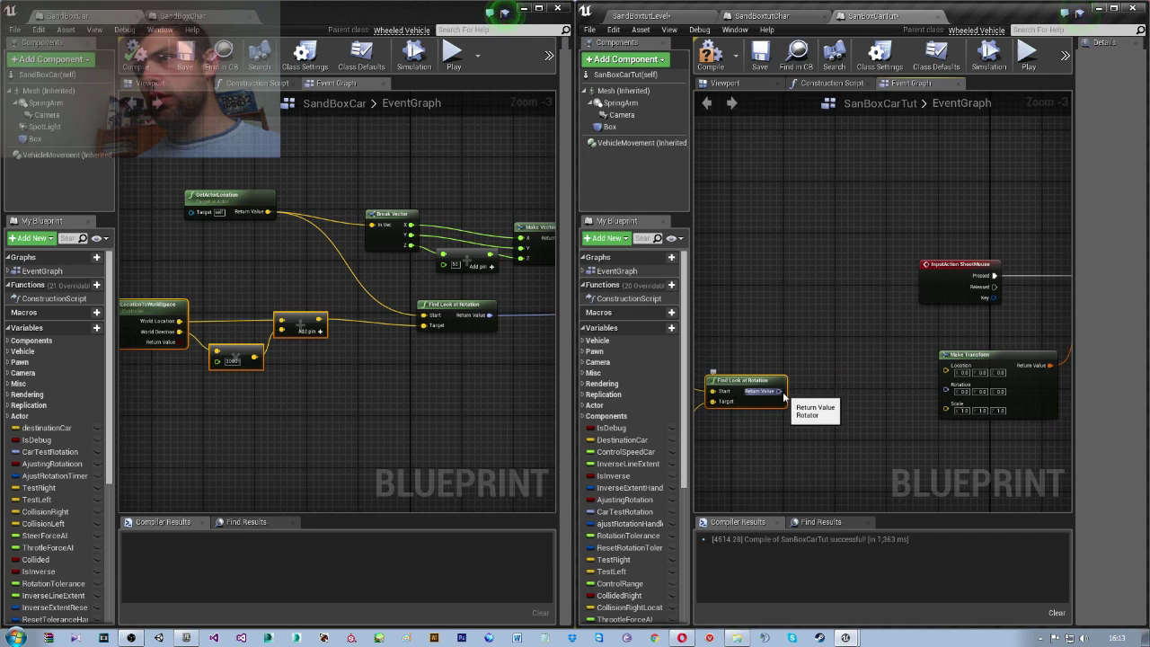
{"action": "right_click_drag", "start_coordinate": [857, 388], "coordinate": [1023, 415]}
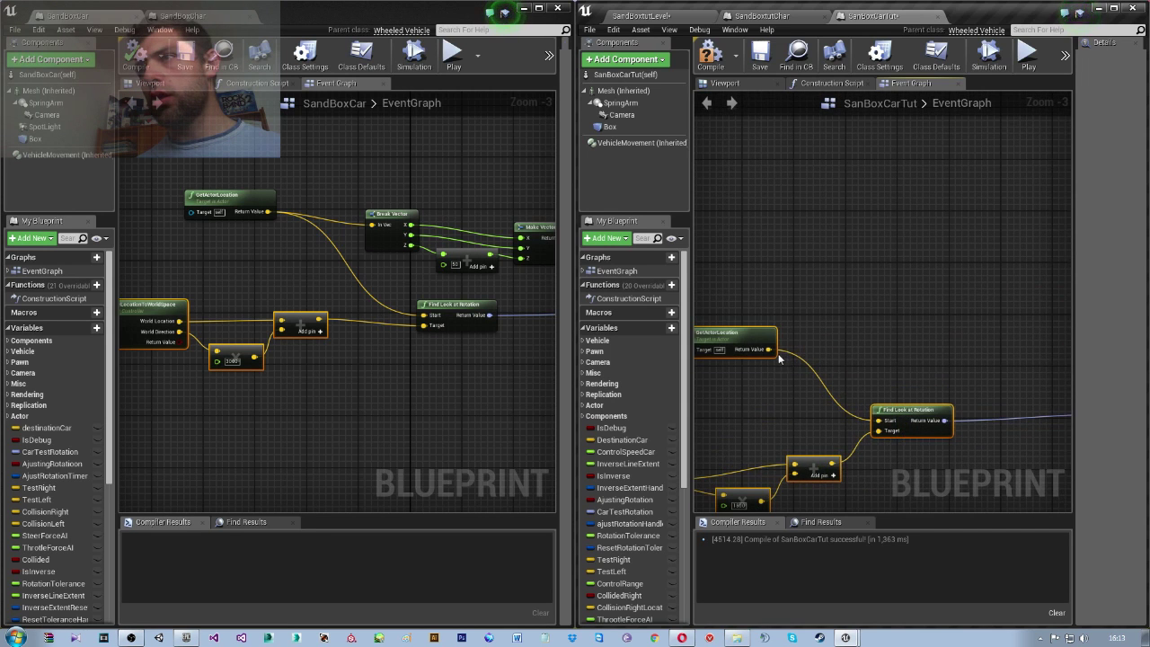
Connect GetActorLocation's Return Value to Make Transform's Location input
{"action": "left_click_drag", "start_coordinate": [769, 350], "coordinate": [975, 406]}
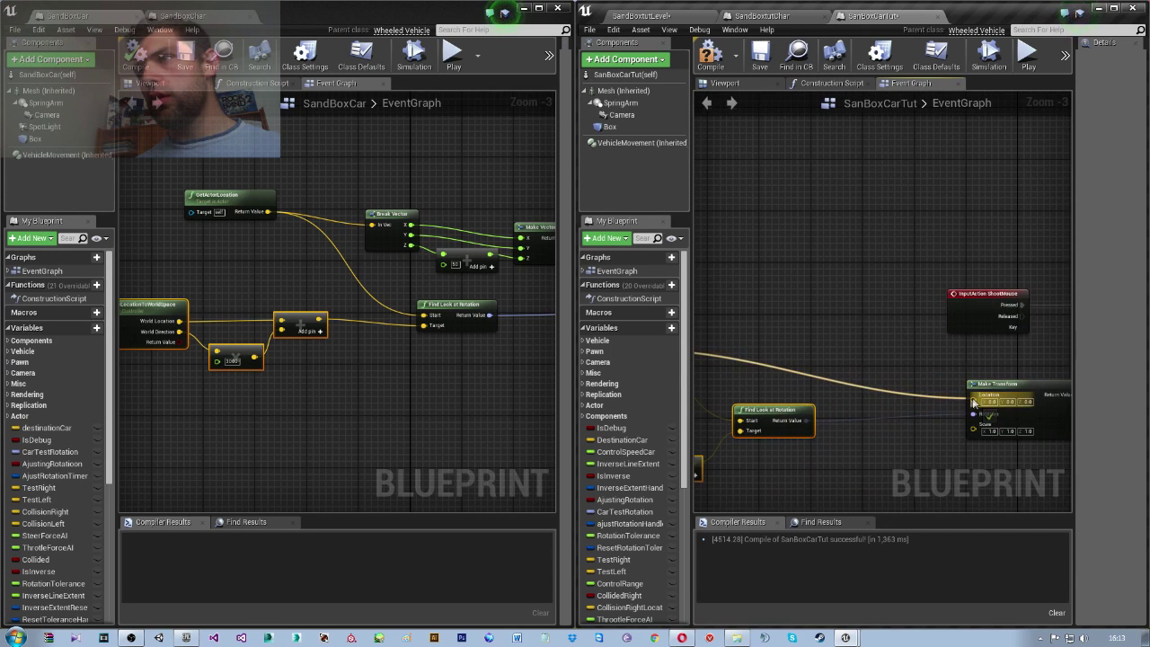
{"action": "mouse_move", "coordinate": [837, 395]}
{"action": "right_mouse_down"}
{"action": "mouse_move", "coordinate": [969, 345]}
{"action": "mouse_move", "coordinate": [937, 370]}
{"action": "mouse_move", "coordinate": [979, 443]}
{"action": "right_mouse_up"}
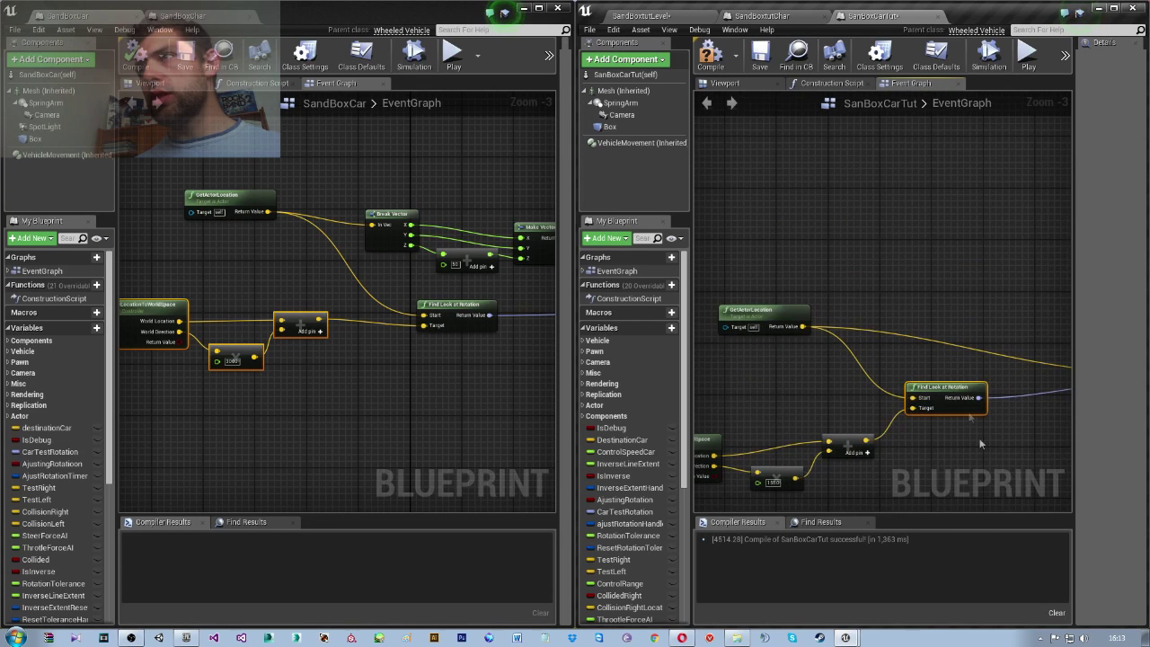
{"action": "right_click_drag", "start_coordinate": [1033, 516], "coordinate": [1036, 483]}
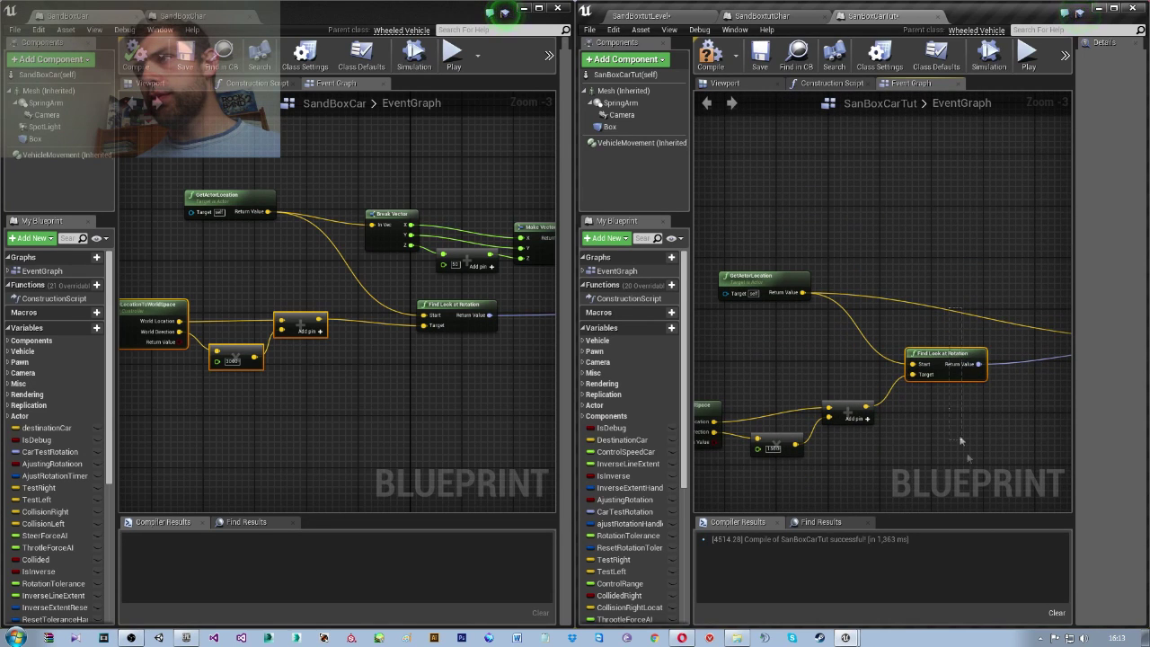
{"action": "right_click_drag", "start_coordinate": [985, 416], "coordinate": [923, 352]}
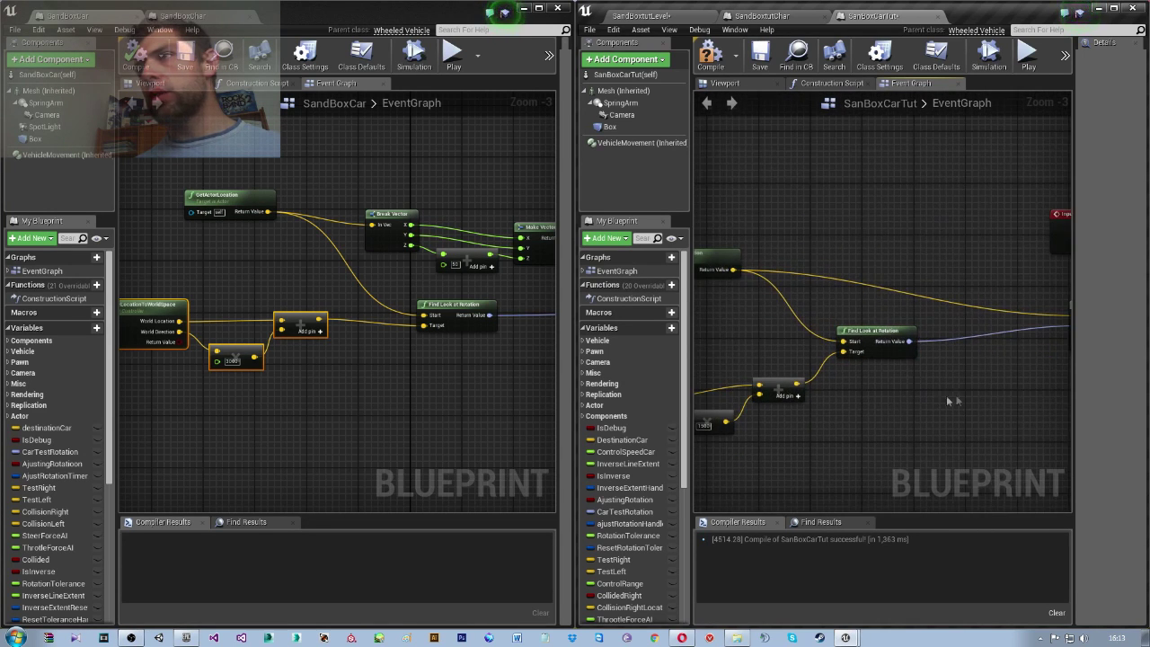
{"action": "mouse_move", "coordinate": [948, 401]}
{"action": "right_mouse_down"}
{"action": "mouse_move", "coordinate": [829, 430]}
{"action": "mouse_move", "coordinate": [734, 431]}
{"action": "right_mouse_up"}
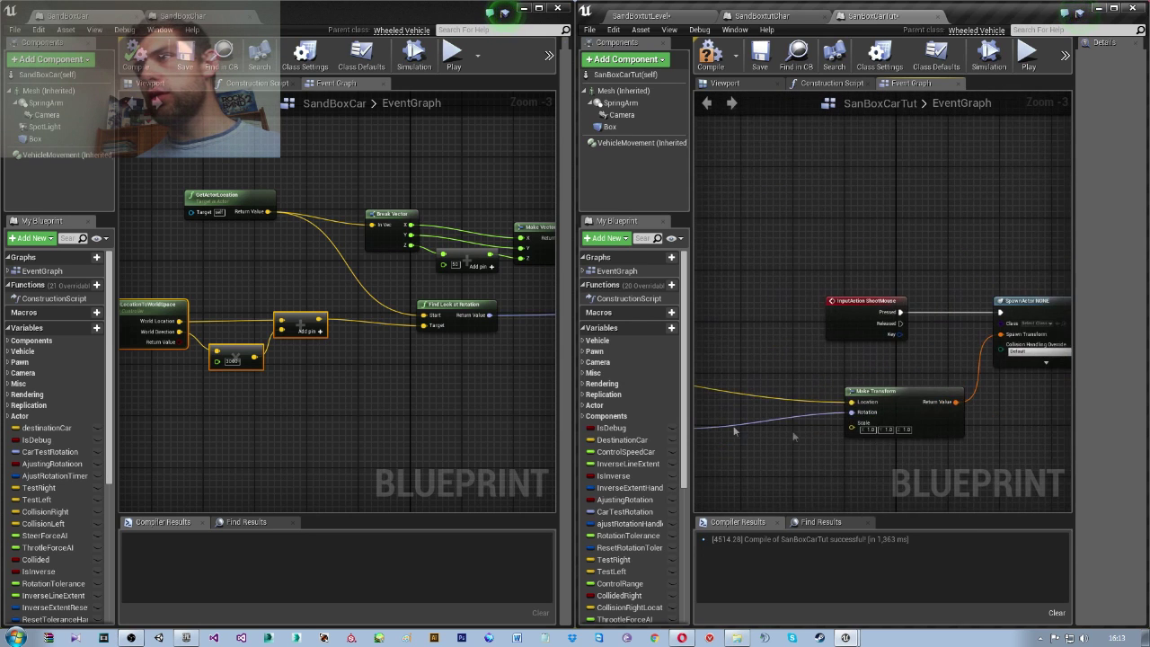
{"action": "right_click_drag", "start_coordinate": [952, 460], "coordinate": [845, 416]}
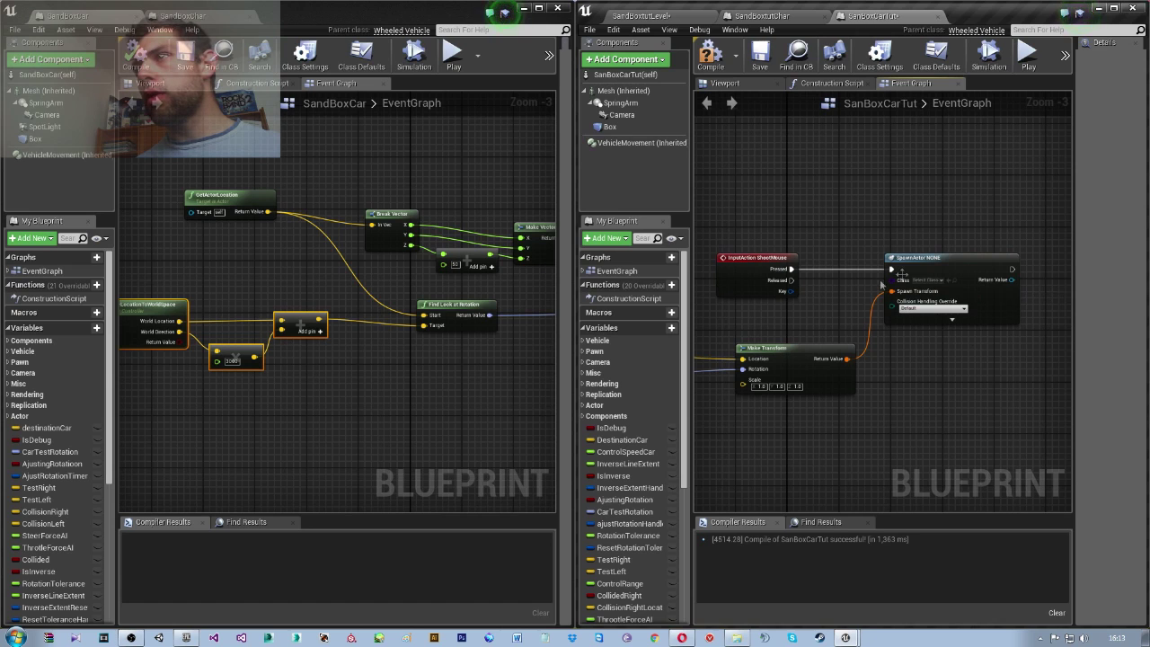
Search SpawnActor's Class list for the bullet class, then close it without choosing
{"action": "left_click", "coordinate": [925, 280]}
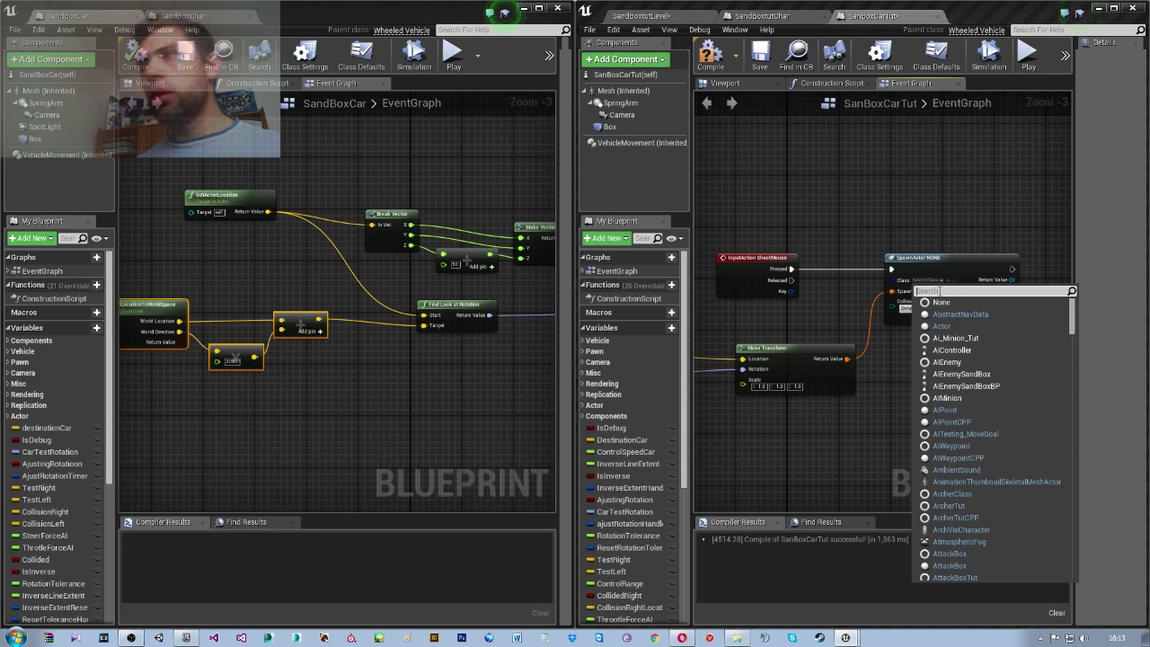
{"action": "type", "text": "sand"}
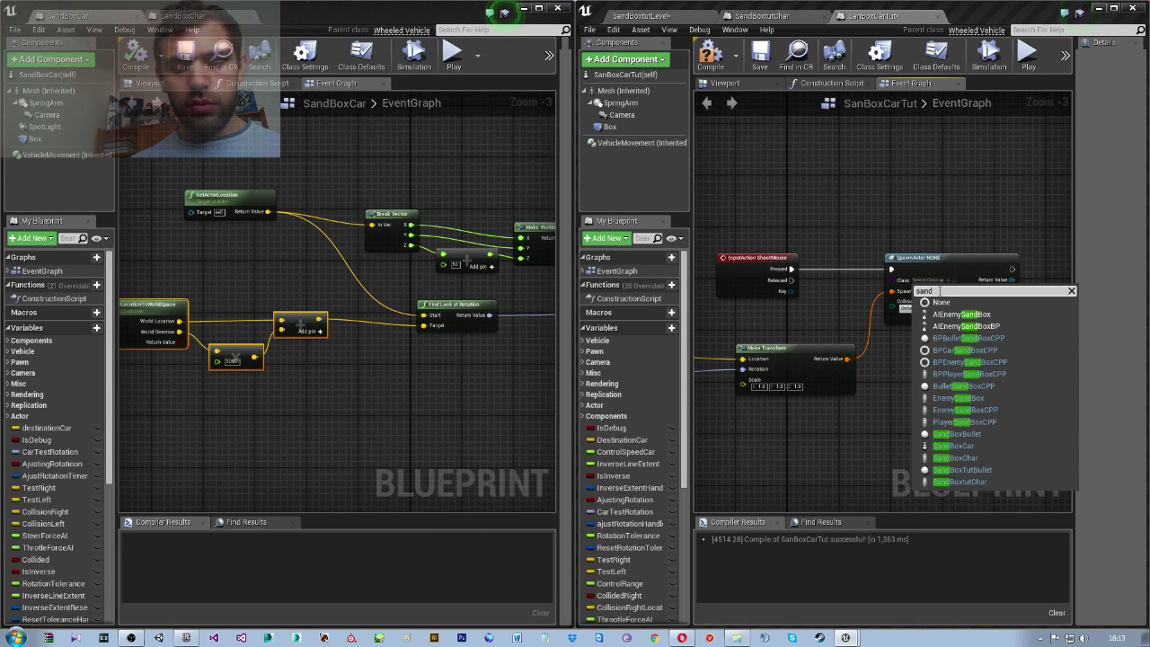
{"action": "type", "text": " bo"}
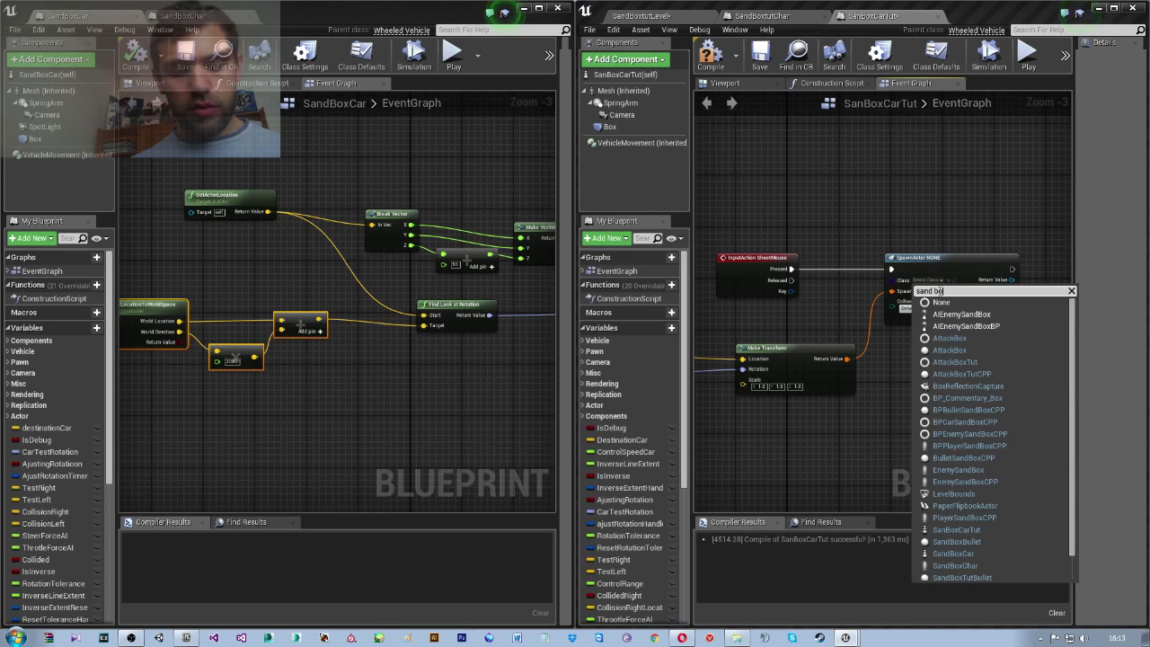
{"action": "type", "text": "x bullet"}
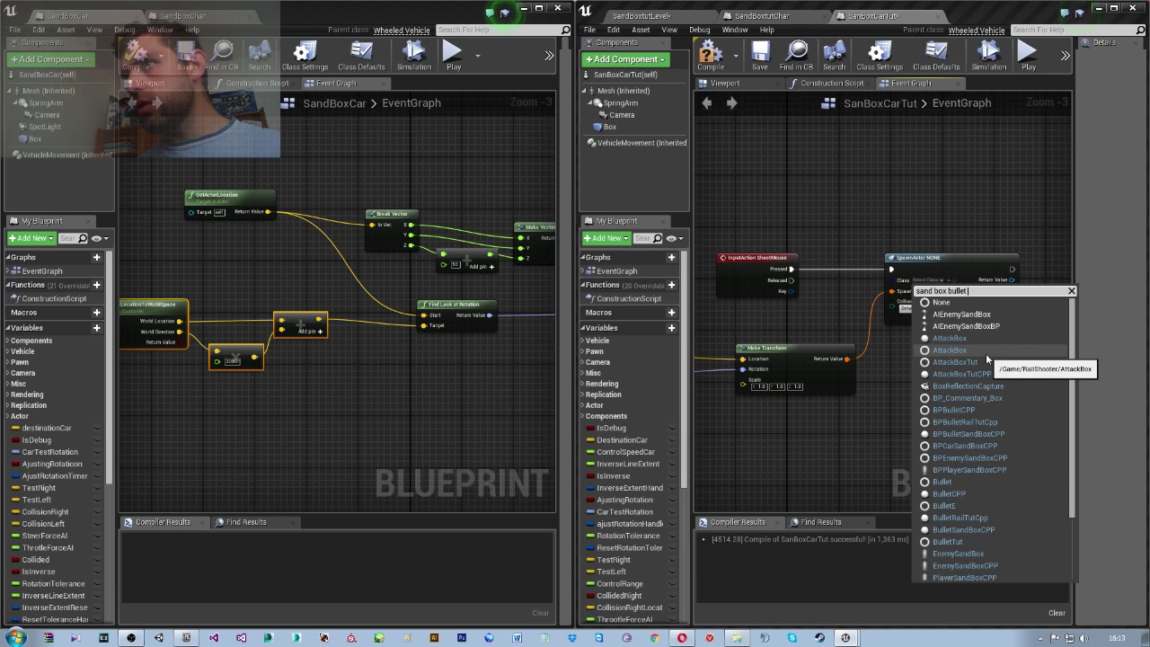
{"action": "key", "text": "BackSpace"}
{"action": "key", "text": "BackSpace"}
{"action": "key", "text": "BackSpace"}
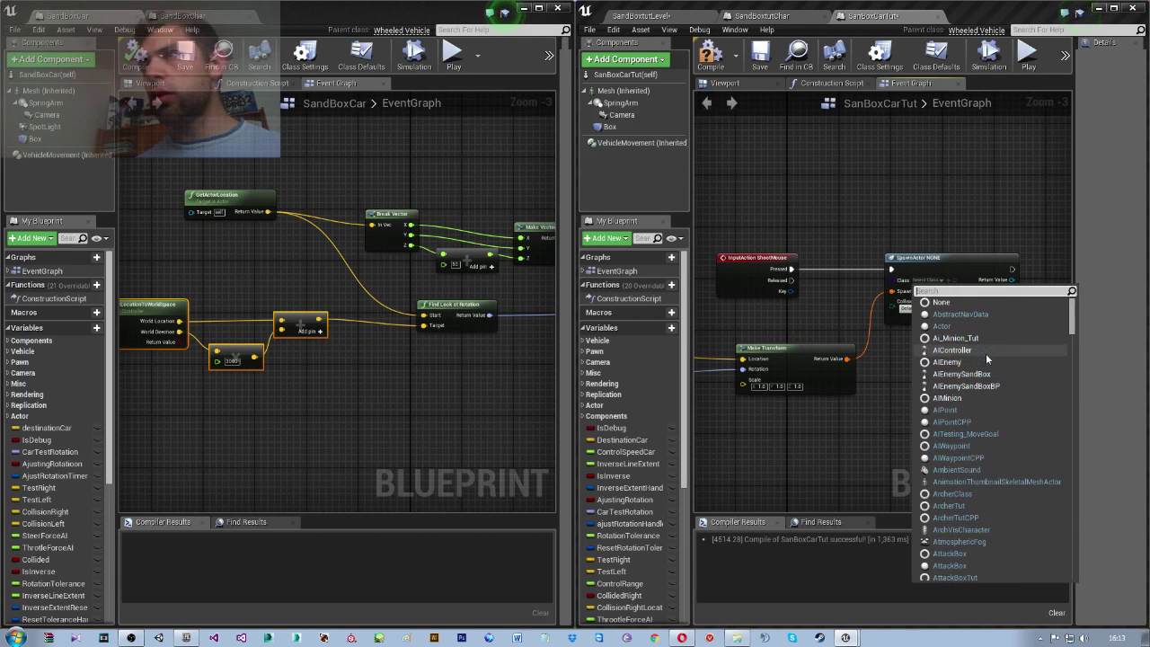
{"action": "type", "text": "bullet"}
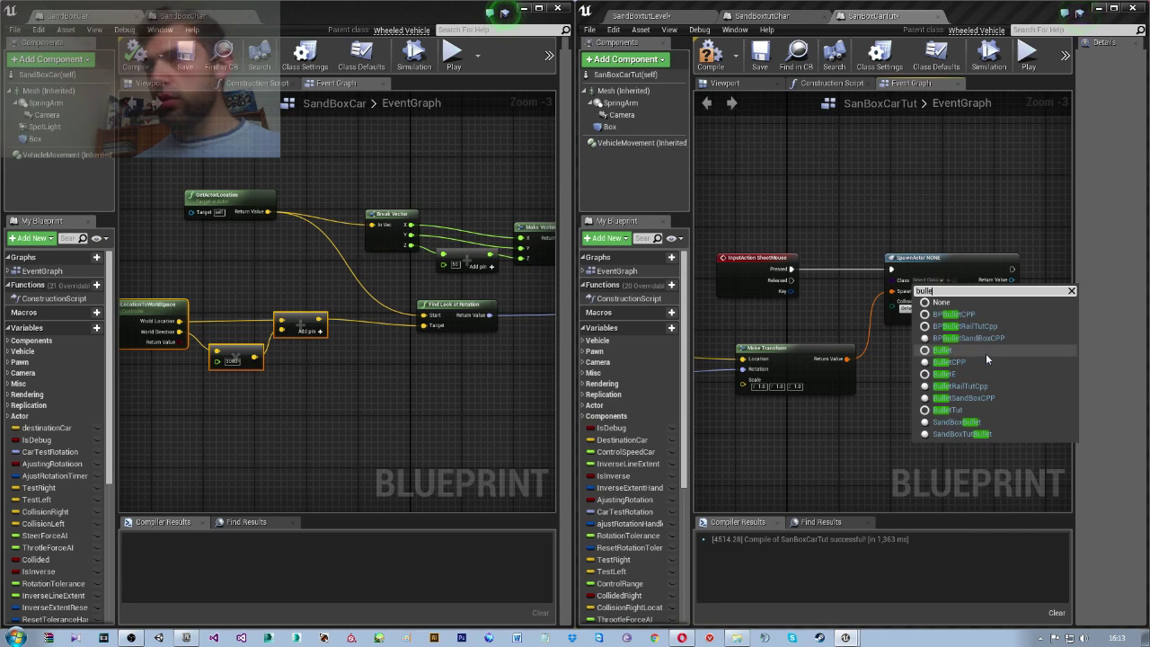
{"action": "type", "text": " sand"}
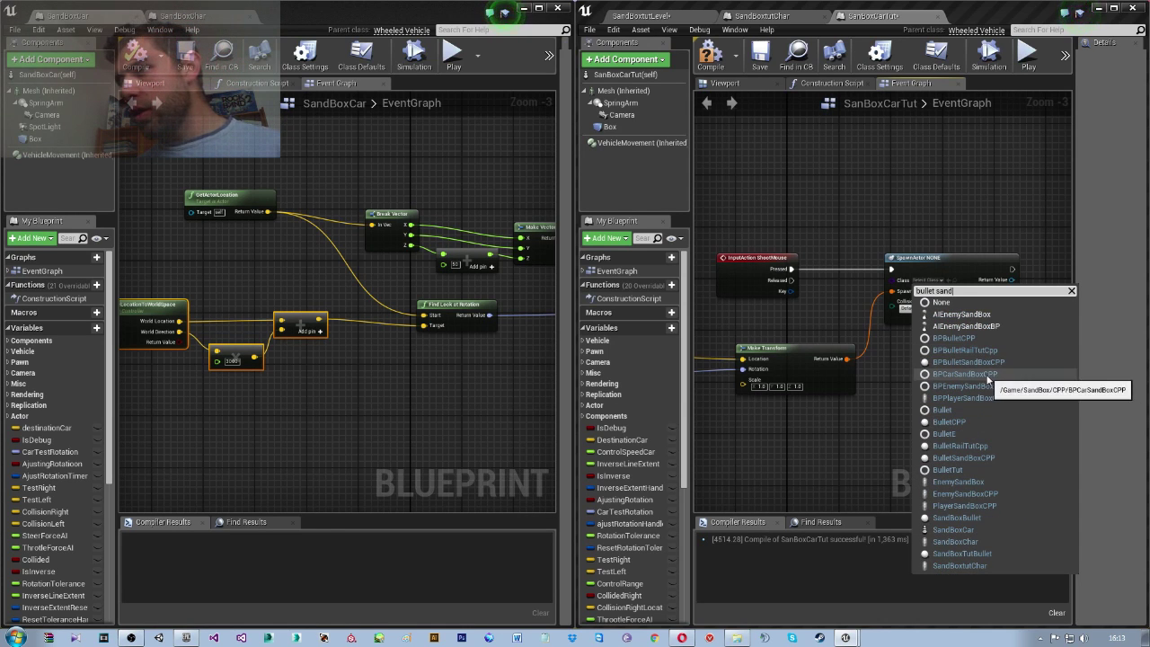
{"action": "left_click", "coordinate": [811, 461]}
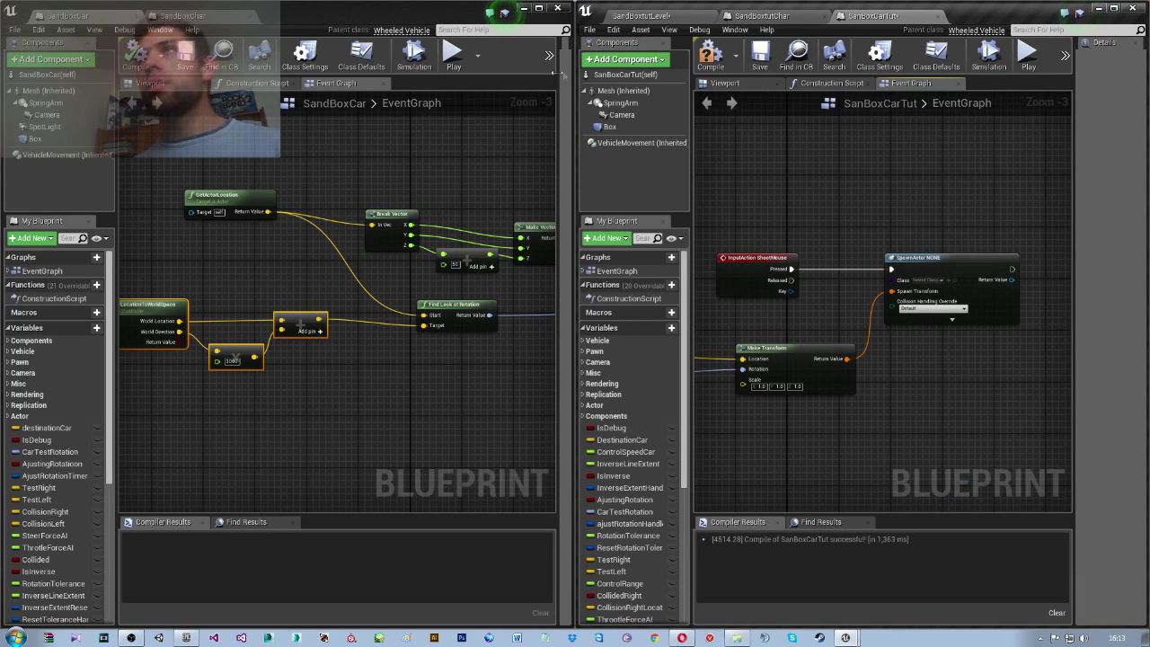
Save and compile SanBoxCarTut, browse the Tutorial > SandBoxtut folder, then return to the car graph
{"action": "key", "text": "ctrl+s"}
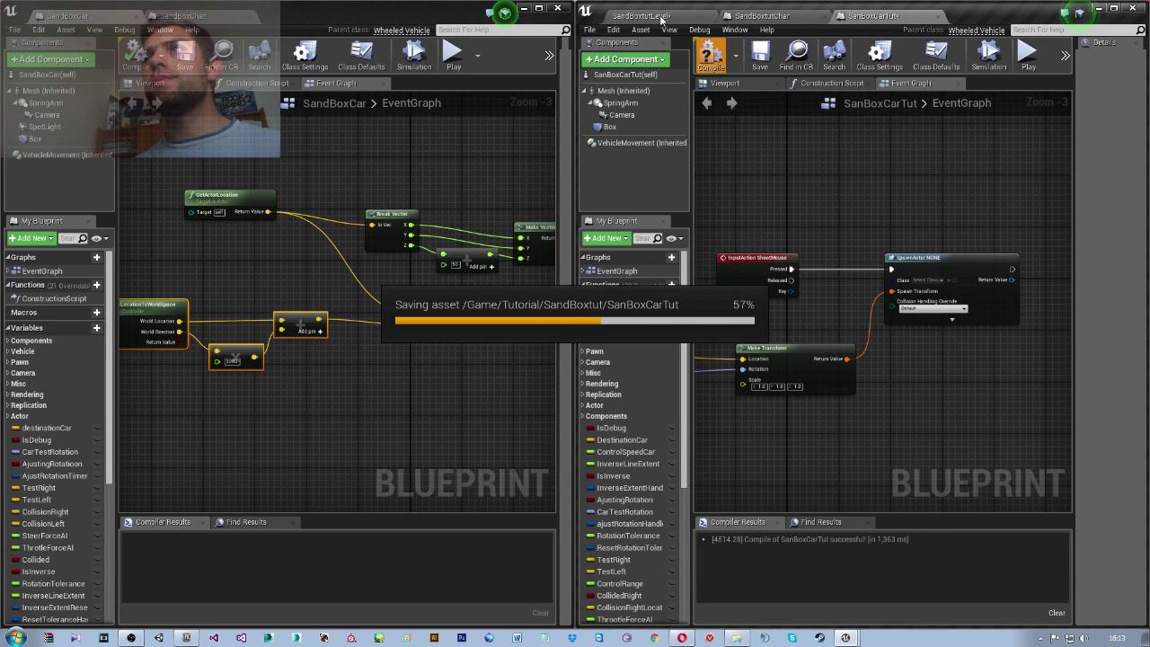
{"action": "key", "text": "ctrl+Tab"}
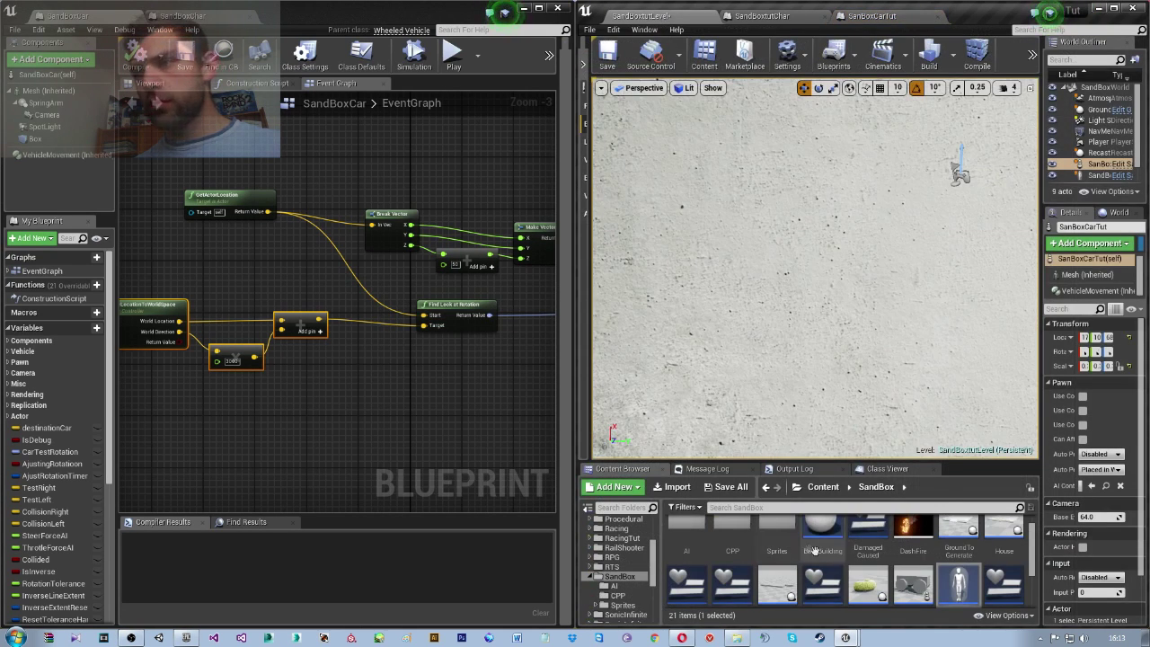
{"action": "scroll", "coordinate": [845, 557], "scroll_direction": "down", "scroll_amount": 2}
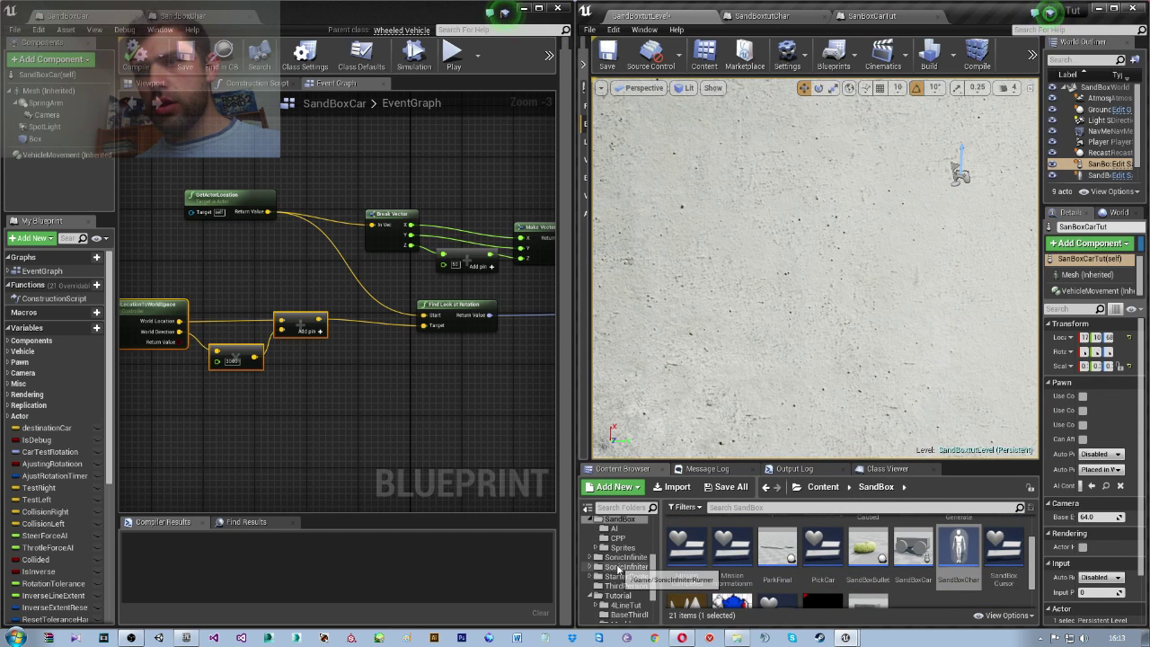
{"action": "scroll", "coordinate": [616, 573], "scroll_direction": "down", "scroll_amount": 3}
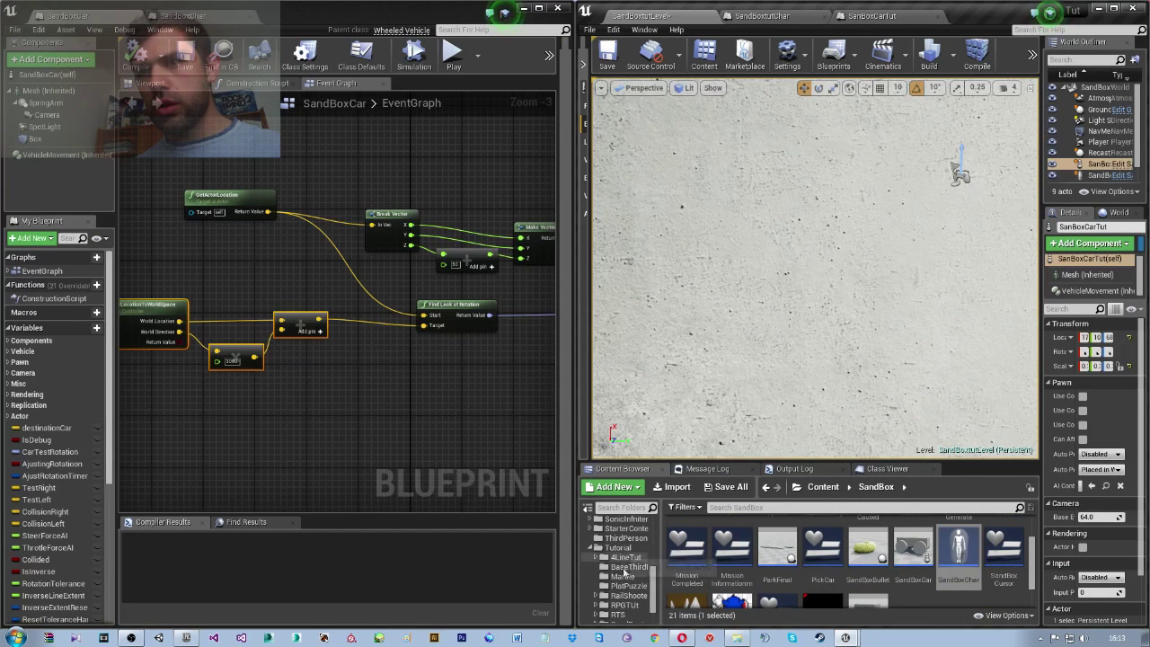
{"action": "scroll", "coordinate": [626, 570], "scroll_direction": "down", "scroll_amount": 1}
{"action": "left_click", "coordinate": [629, 604]}
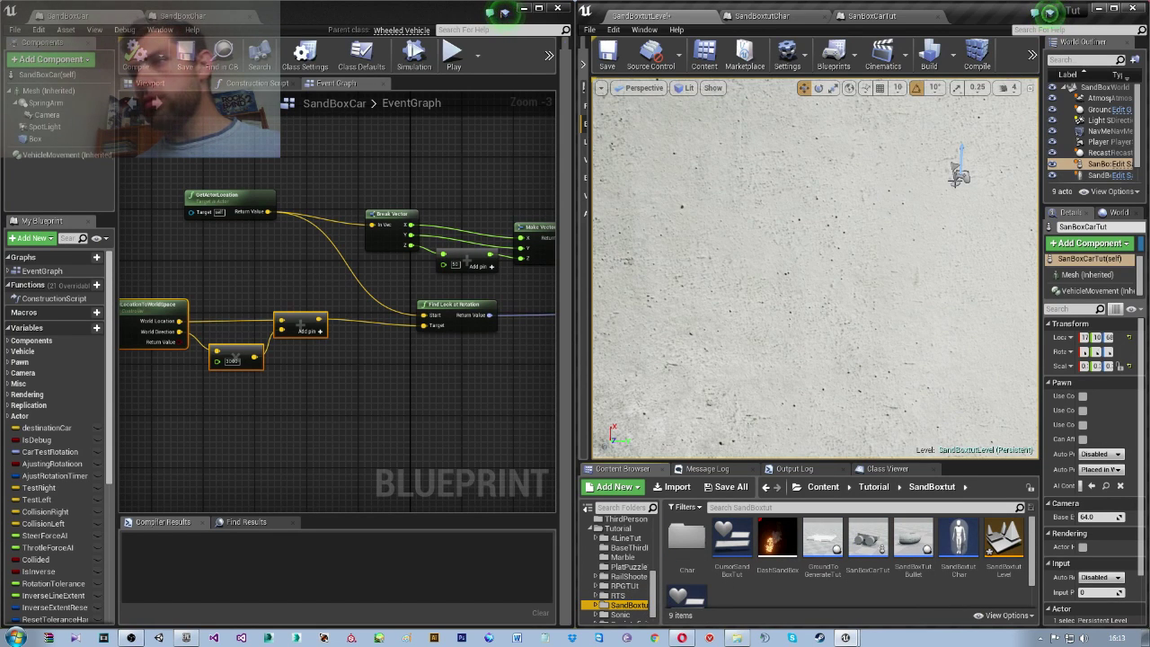
{"action": "left_click", "coordinate": [871, 16]}
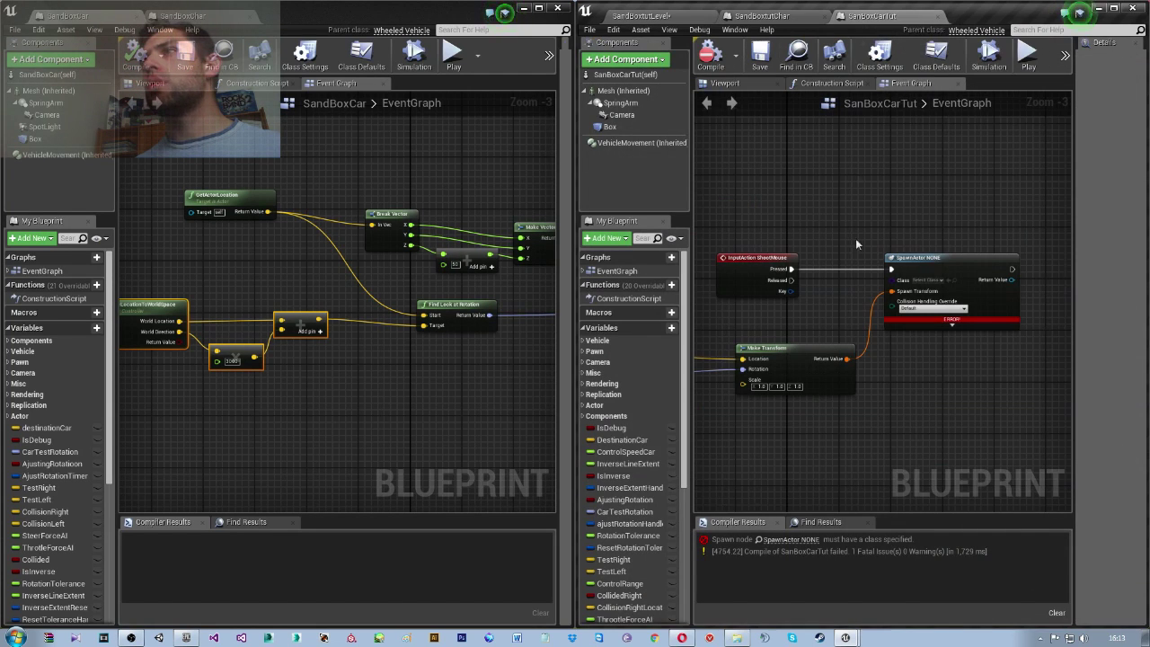
Set SpawnActor's Class to SandBoxTutBullet and compile the car blueprint
{"action": "left_click", "coordinate": [928, 279]}
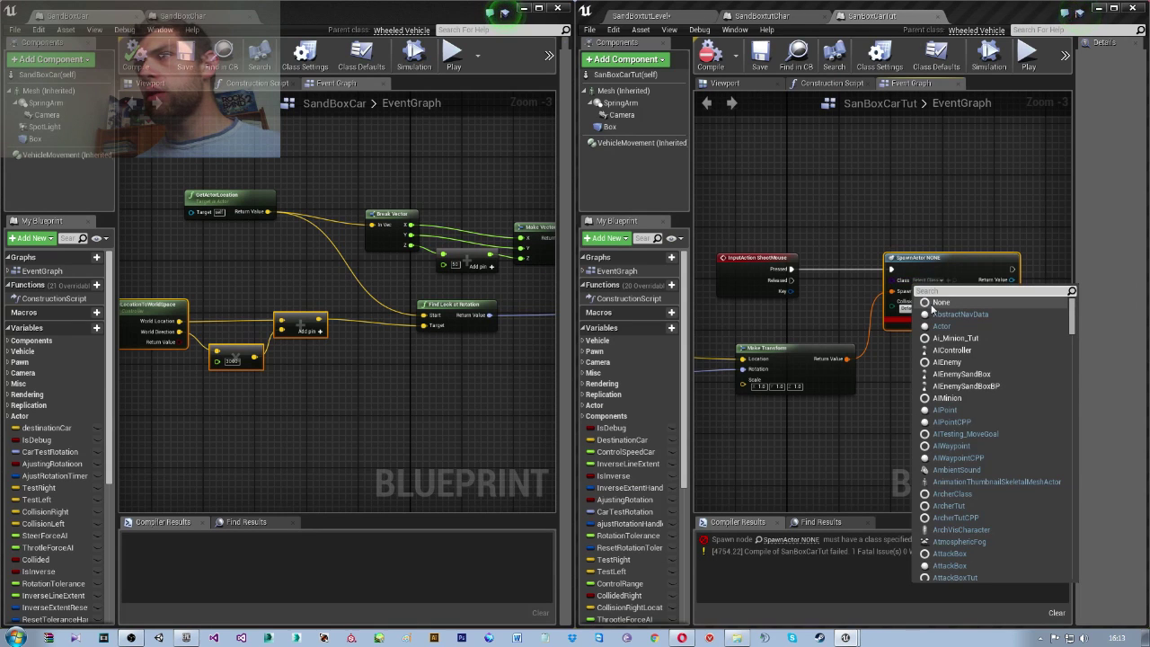
{"action": "type", "text": "Sand"}
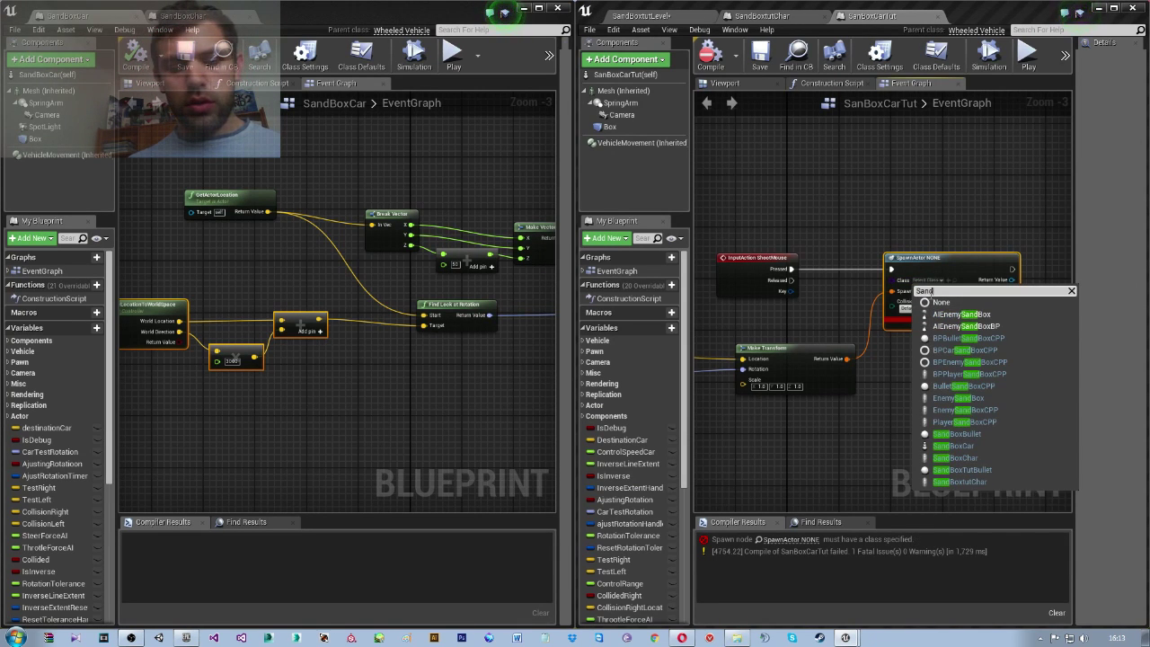
{"action": "type", "text": "Boxtu"}
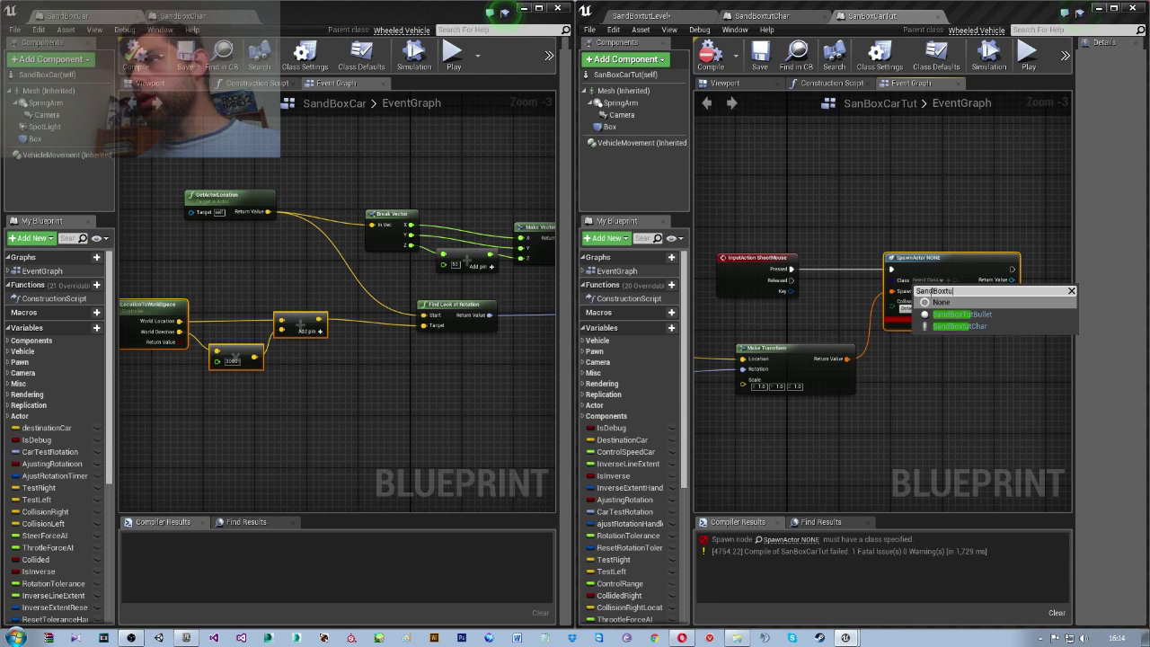
{"action": "key", "text": "Return"}
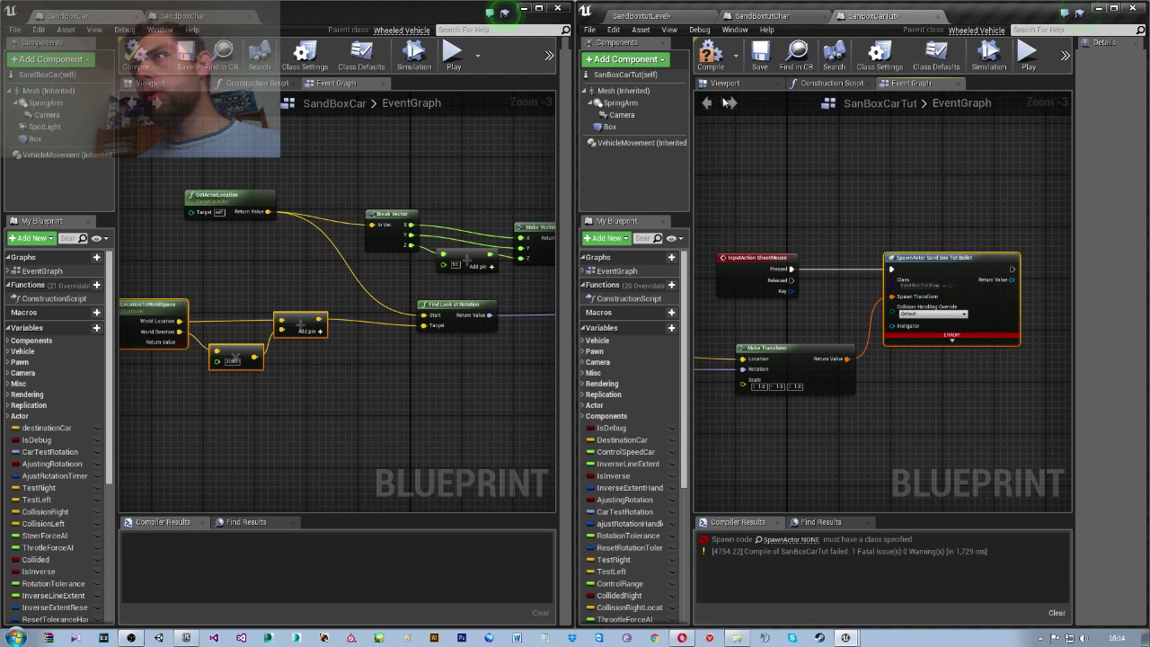
{"action": "left_click", "coordinate": [710, 55]}
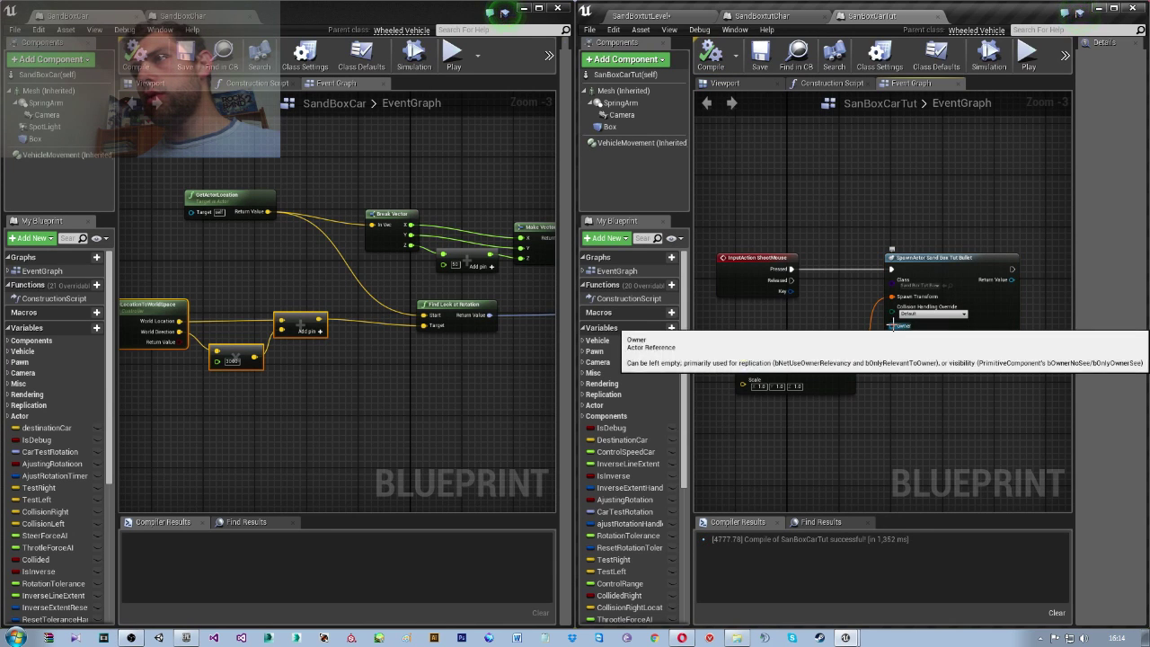
Connect a self reference to the spawn node's Owner pin, then compile and save again
{"action": "left_click_drag", "start_coordinate": [924, 339], "coordinate": [898, 381]}
{"action": "type", "text": "se"}
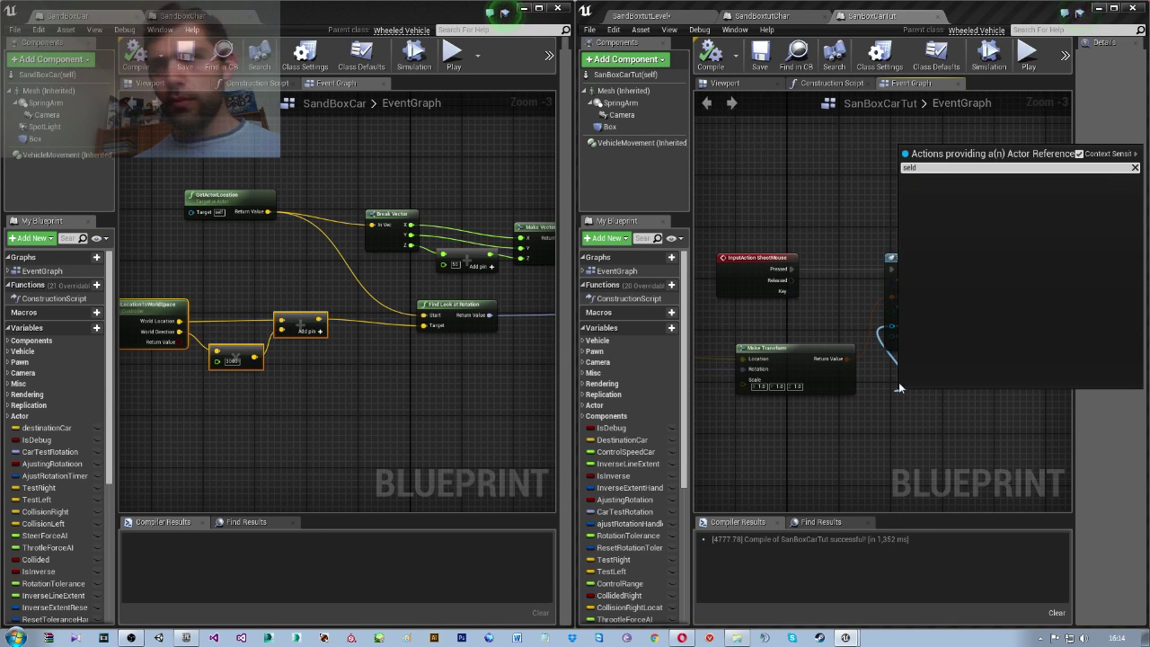
{"action": "type", "text": "lf"}
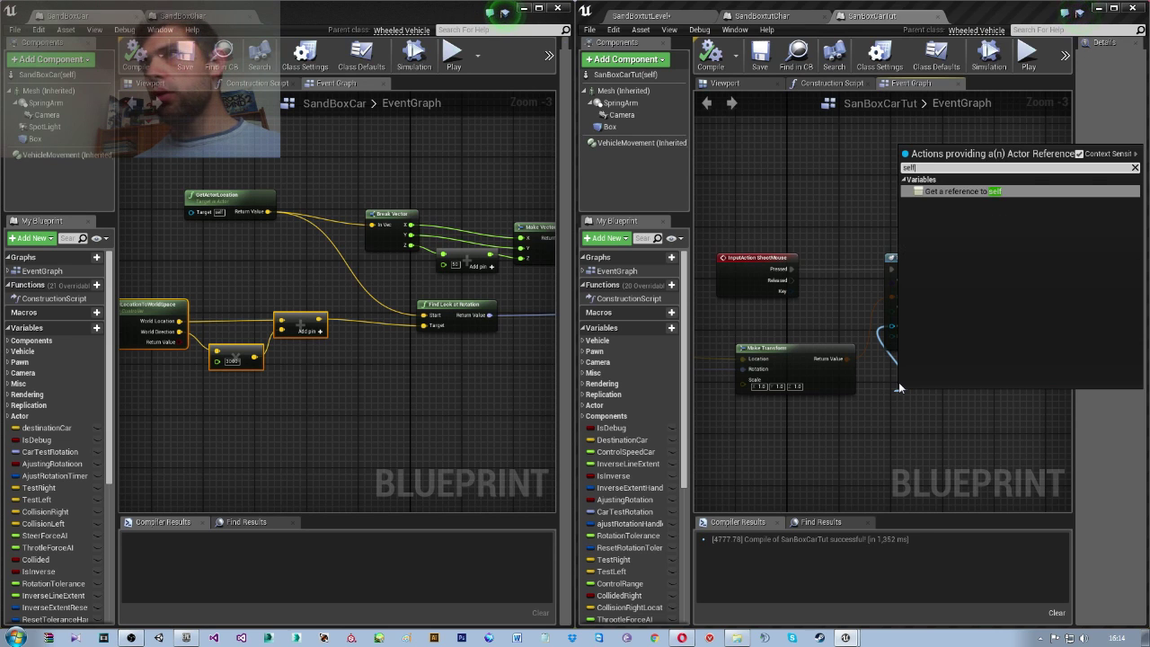
{"action": "key", "text": "Return"}
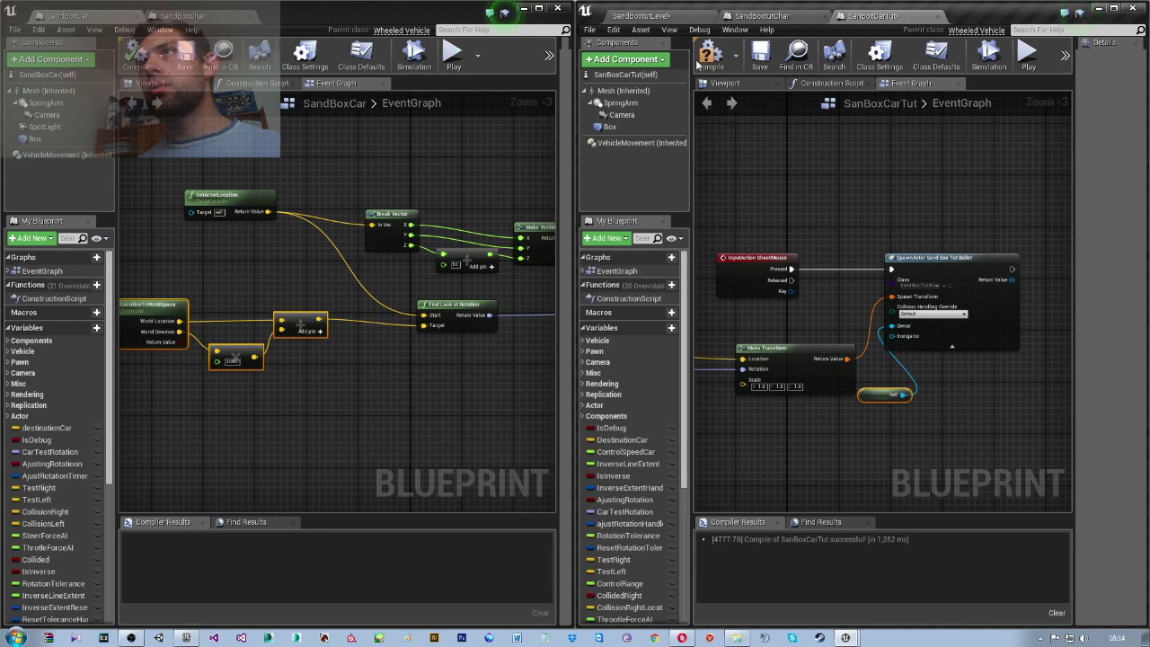
{"action": "key", "text": "ctrl+s"}
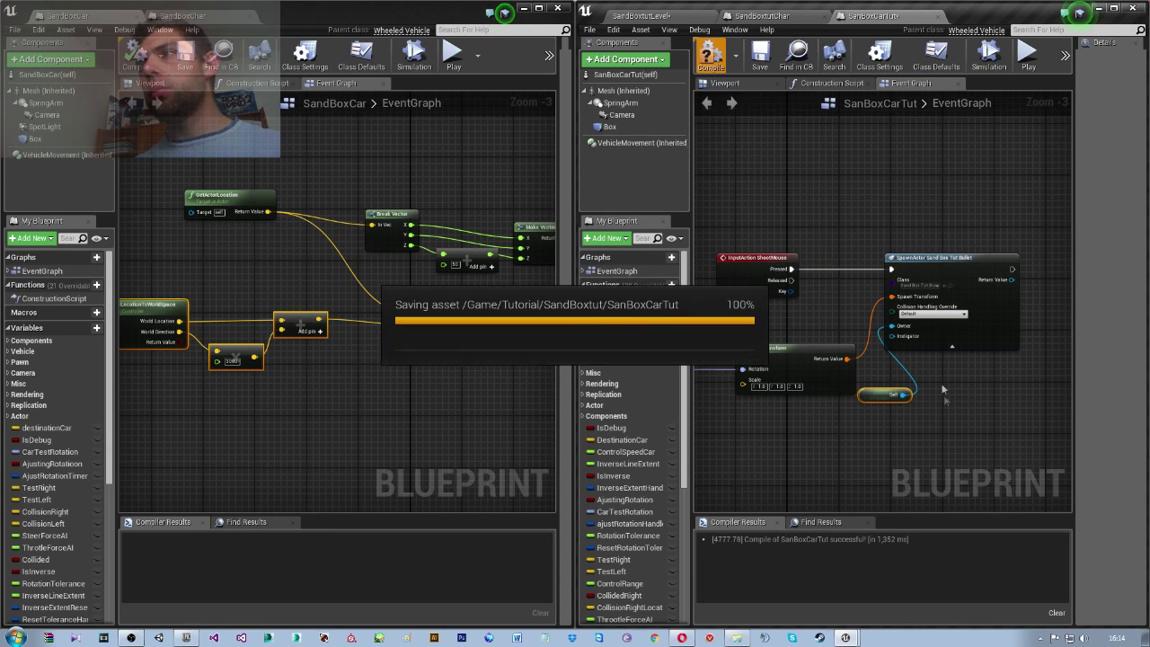
{"action": "scroll", "coordinate": [970, 391], "scroll_direction": "down", "scroll_amount": 5}
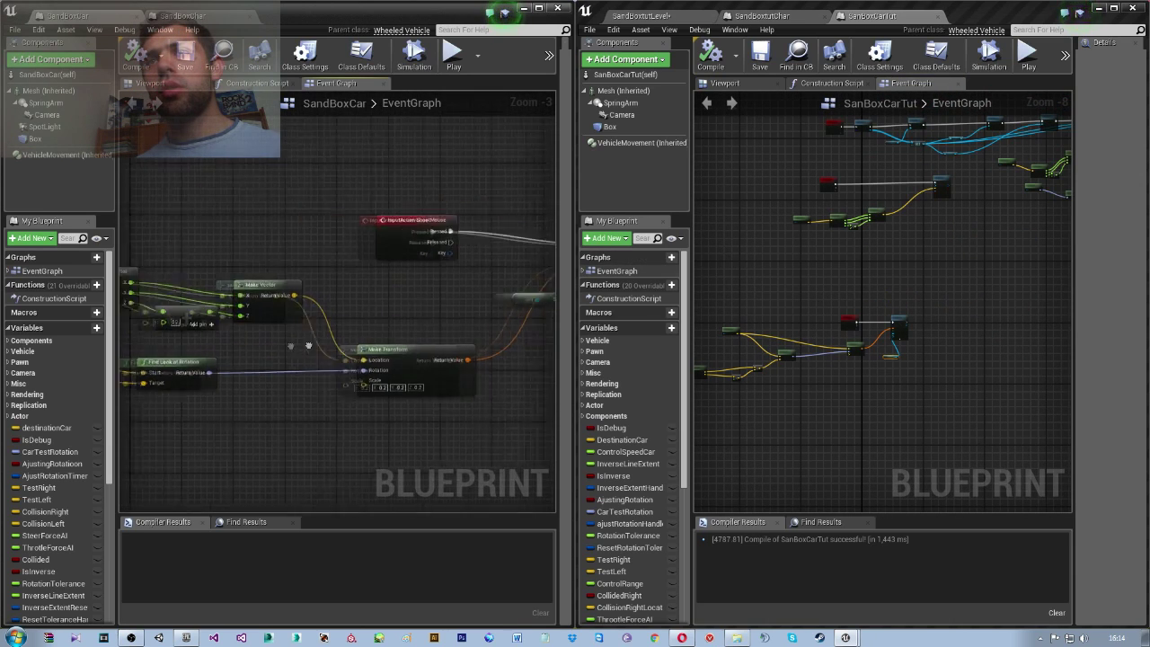
{"action": "right_click_drag", "start_coordinate": [377, 296], "coordinate": [535, 330]}
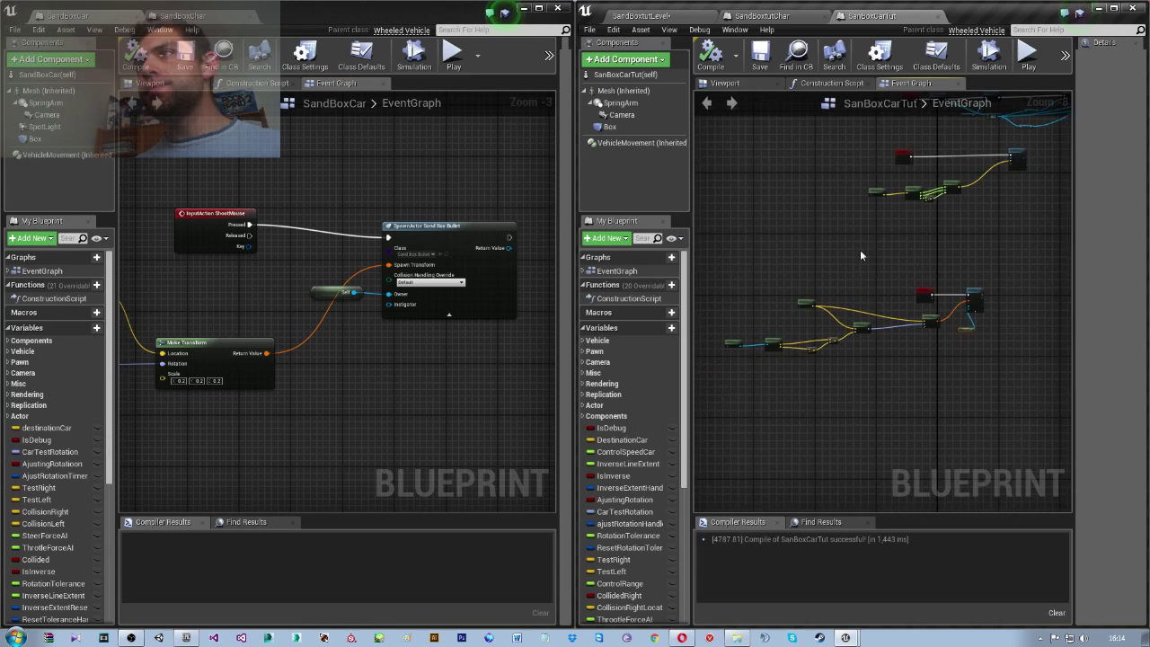
{"action": "scroll", "coordinate": [859, 251], "scroll_direction": "up", "scroll_amount": 4}
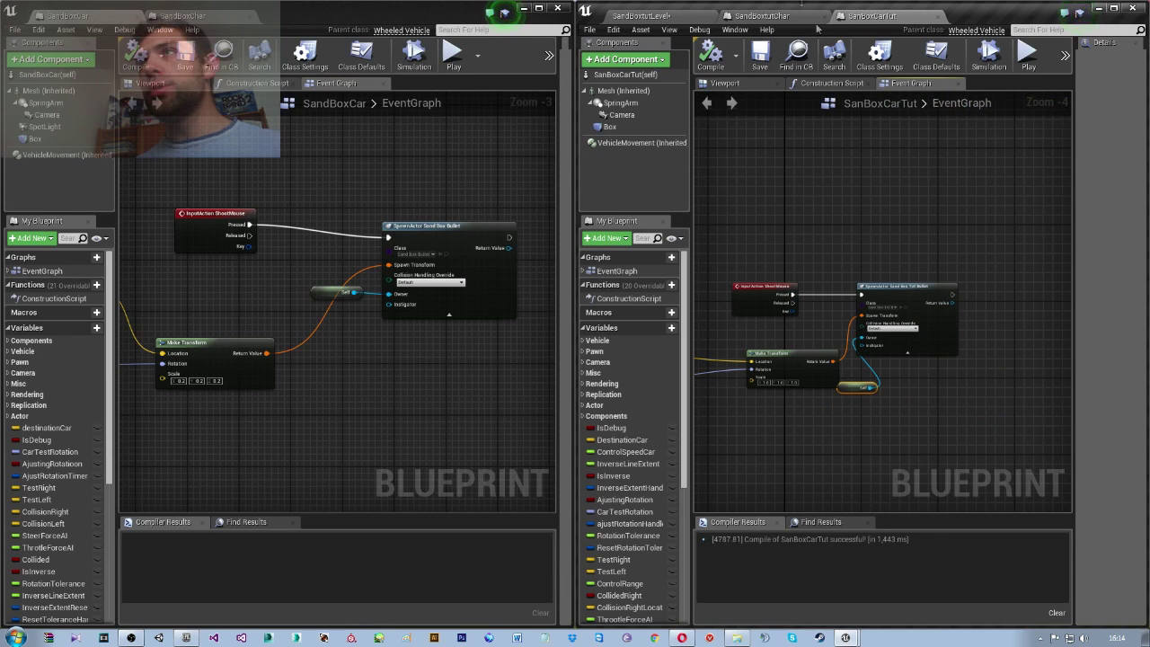
Start a Play-in-Editor game session from the level editor and get into the car
{"action": "left_click", "coordinate": [649, 17]}
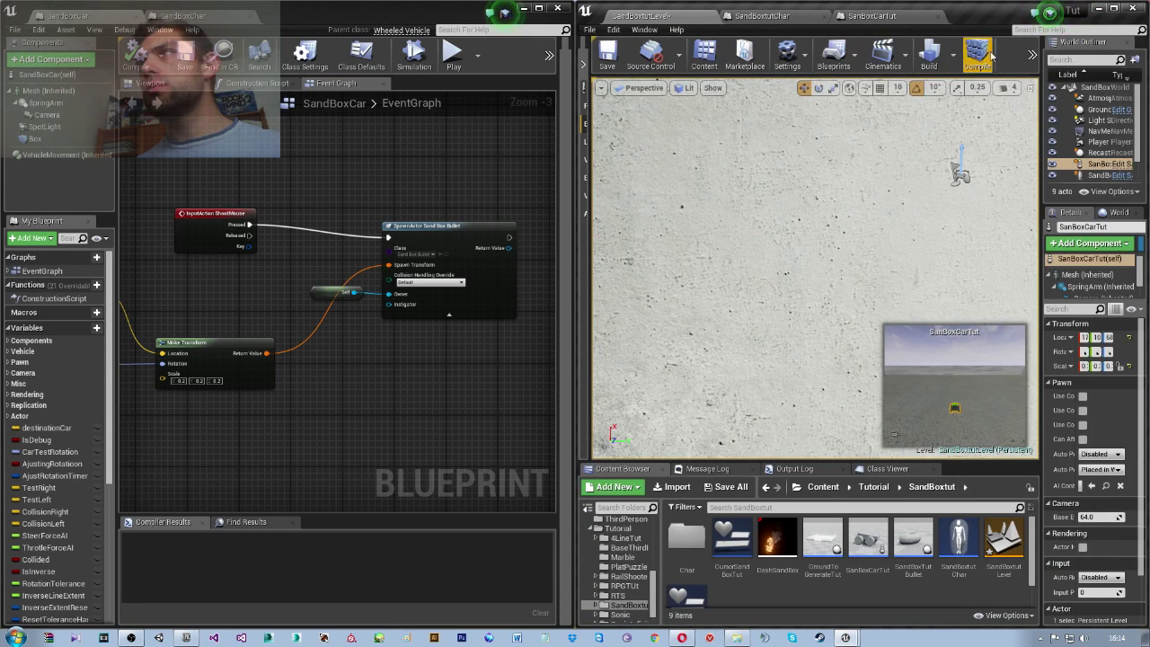
{"action": "left_click", "coordinate": [1031, 59]}
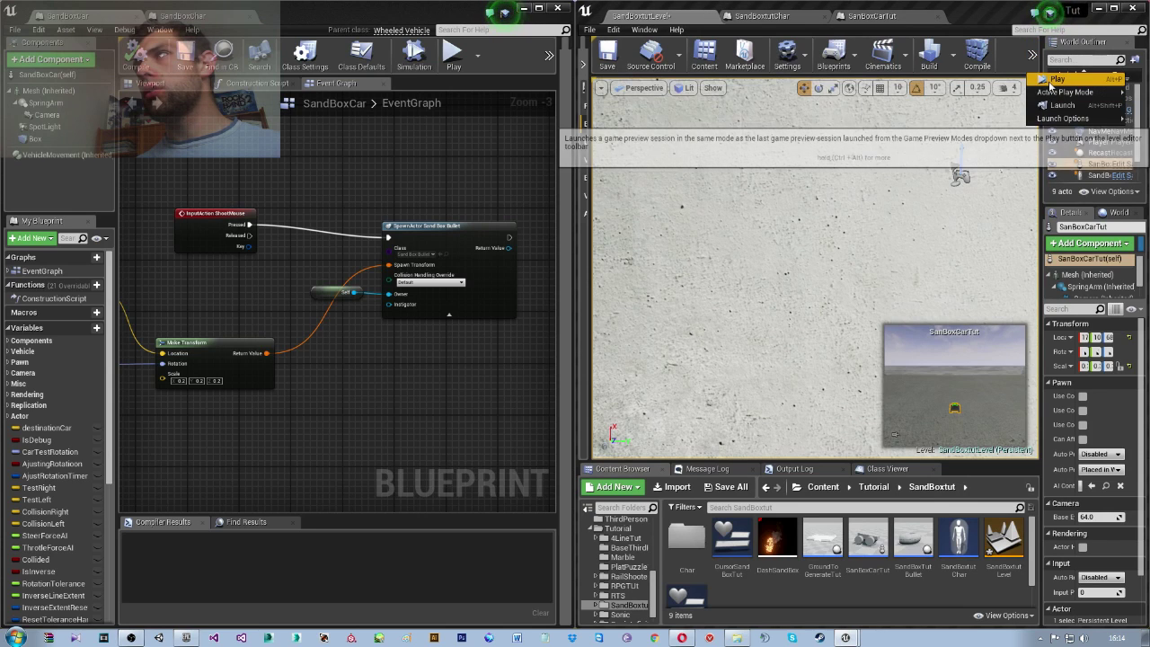
{"action": "left_click", "coordinate": [1038, 79]}
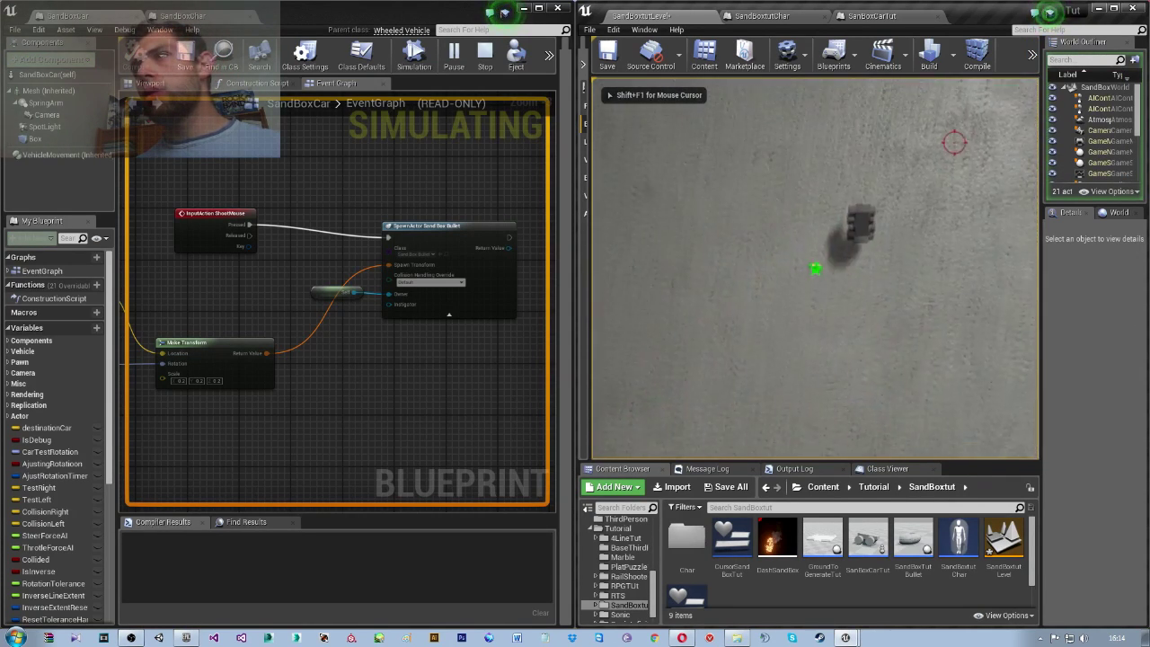
{"action": "key", "text": "e"}
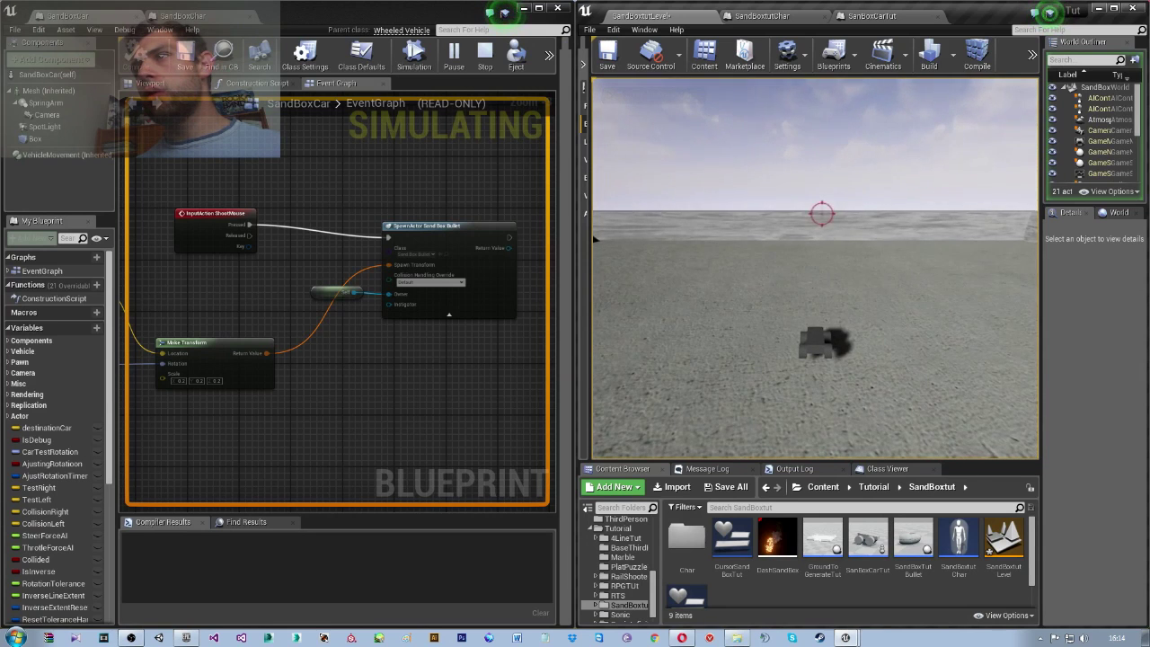
Fire pairs of bullets from the car toward the crosshair in various directions
{"action": "left_click", "coordinate": [819, 209]}
{"action": "left_click", "coordinate": [782, 188]}
{"action": "left_click", "coordinate": [750, 179]}
{"action": "left_click", "coordinate": [737, 215]}
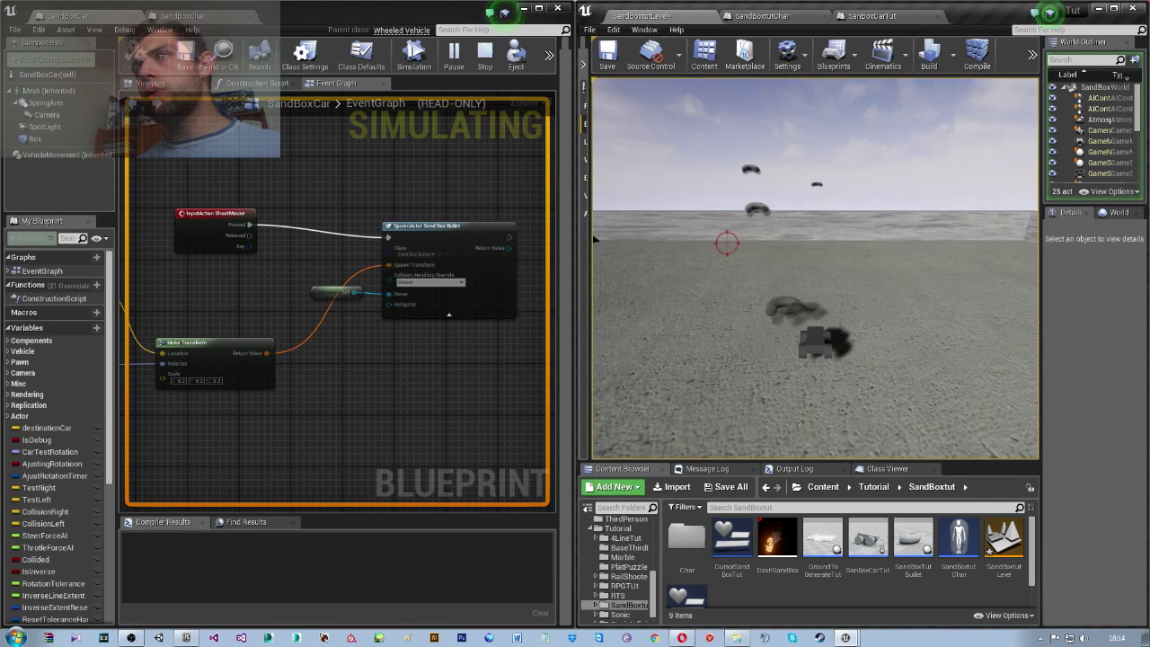
{"action": "left_click", "coordinate": [629, 256]}
{"action": "left_click", "coordinate": [637, 146]}
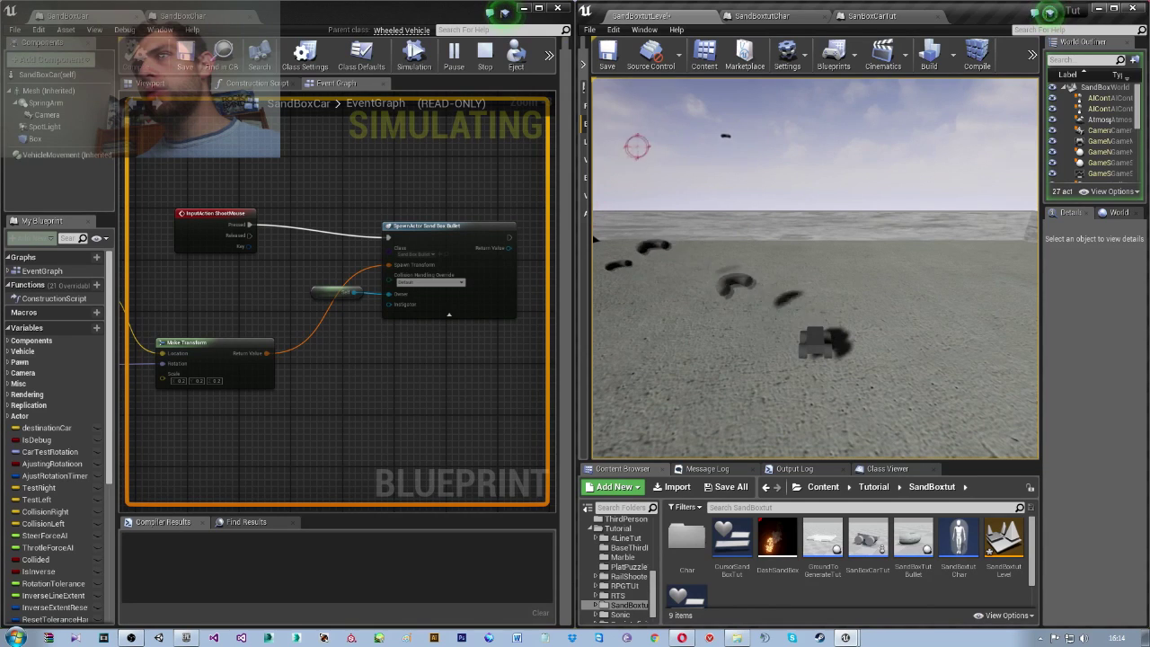
{"action": "left_click", "coordinate": [727, 123]}
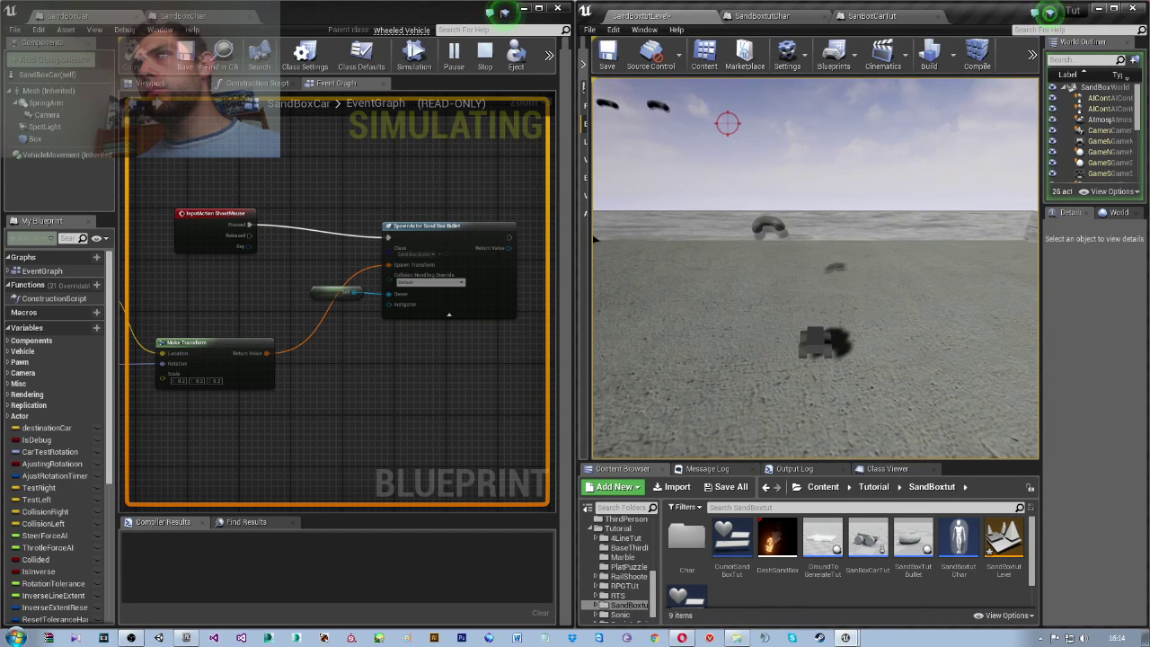
{"action": "left_click", "coordinate": [917, 126]}
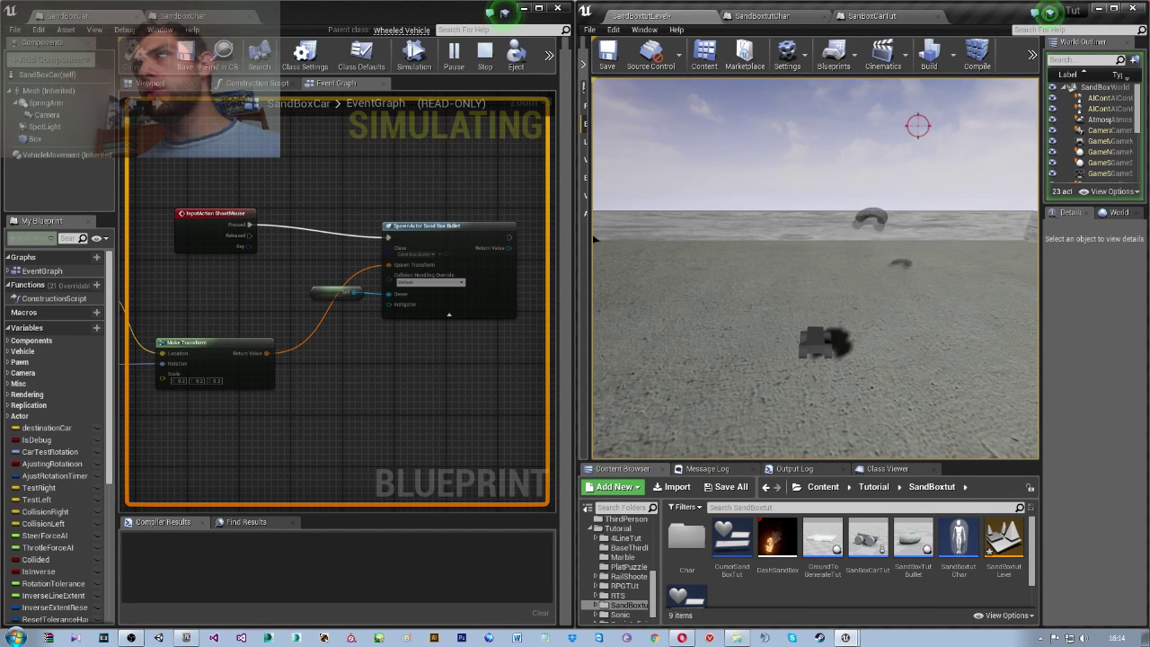
{"action": "left_click", "coordinate": [924, 207]}
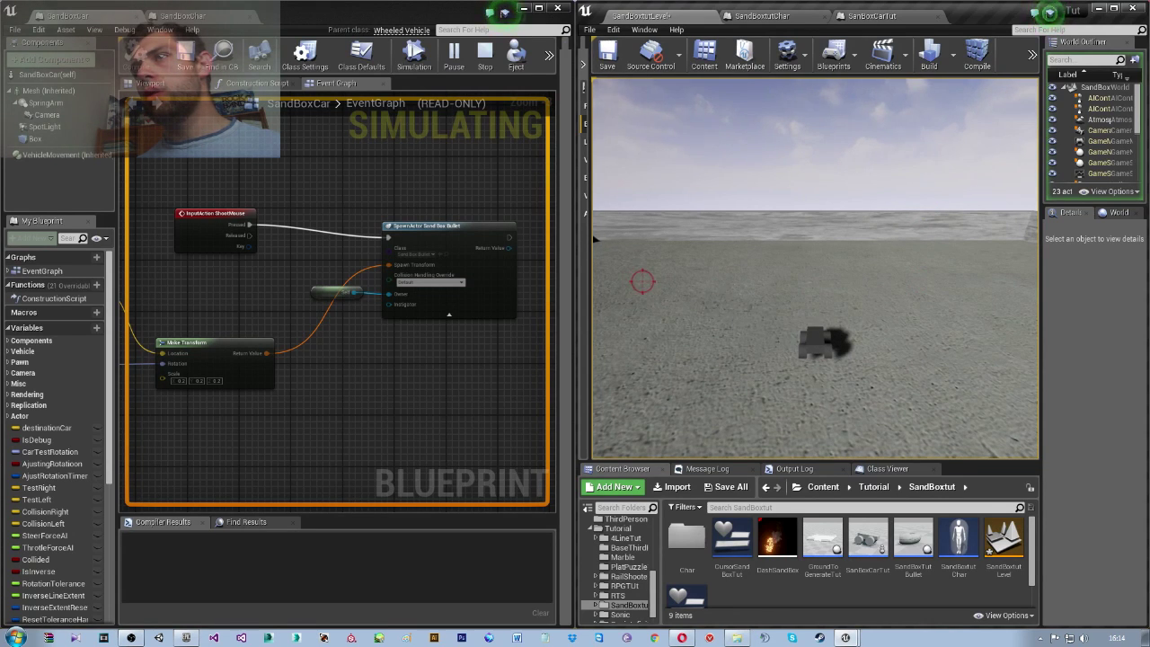
{"action": "left_click", "coordinate": [638, 203]}
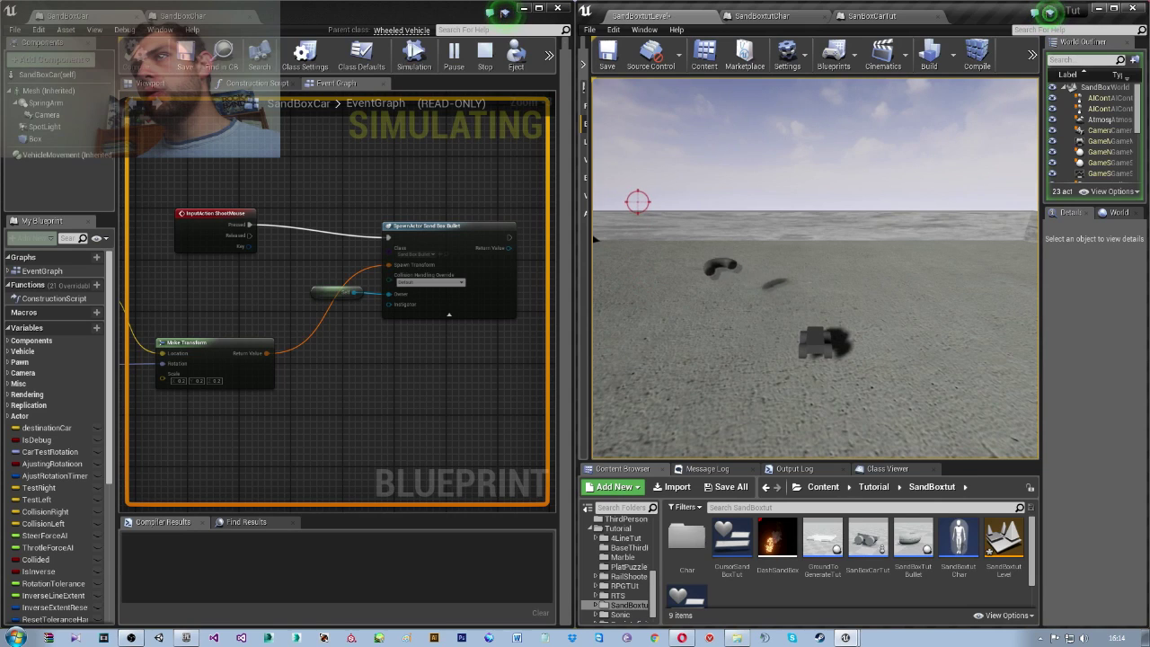
{"action": "left_click", "coordinate": [642, 131]}
{"action": "left_click", "coordinate": [688, 107]}
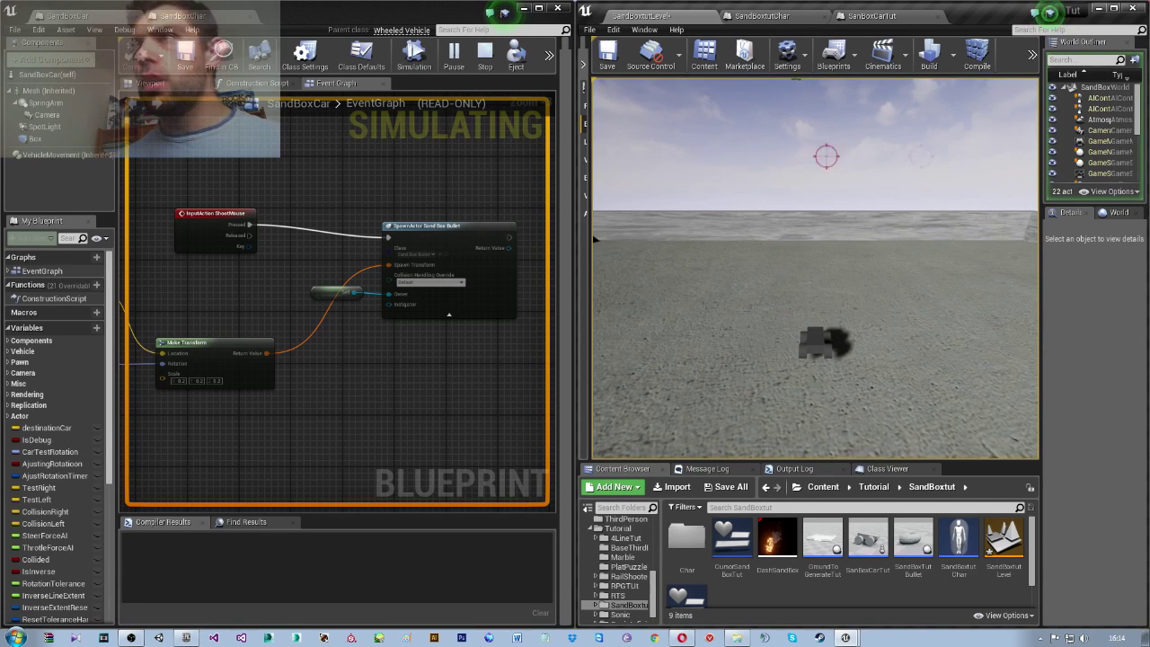
Keep shooting toward the wall while driving, then stop the play session
{"action": "left_click", "coordinate": [813, 256]}
{"action": "left_click", "coordinate": [790, 229]}
{"action": "left_click", "coordinate": [863, 202]}
{"action": "left_click", "coordinate": [934, 215]}
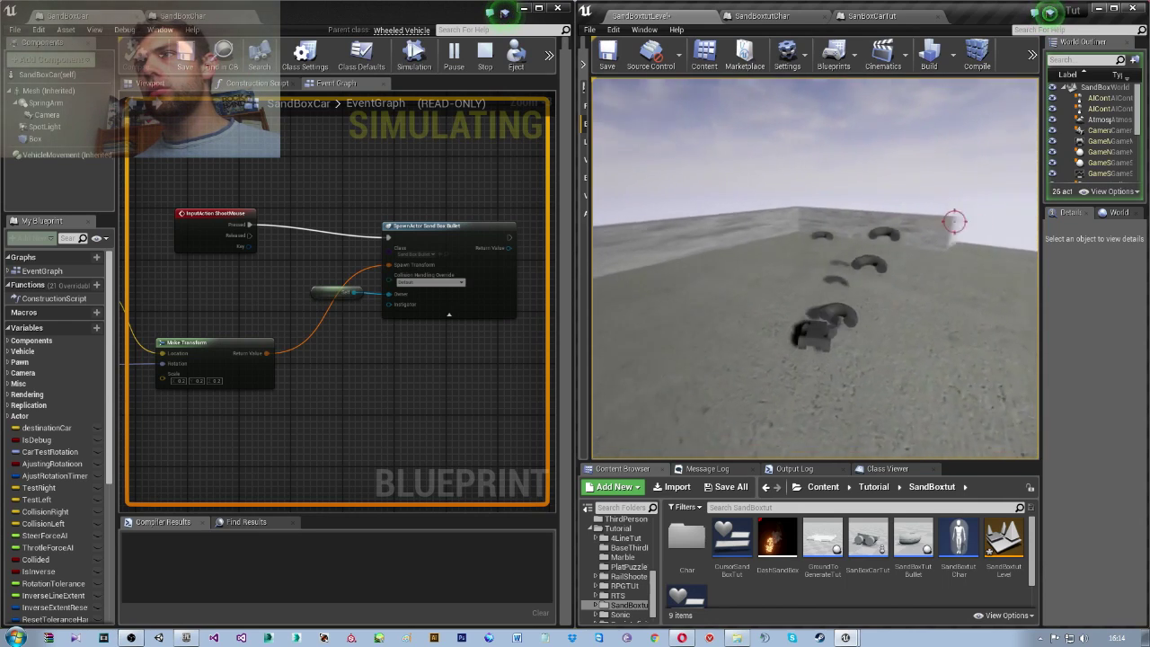
{"action": "left_click", "coordinate": [818, 131]}
{"action": "left_click", "coordinate": [847, 243]}
{"action": "left_click", "coordinate": [939, 270]}
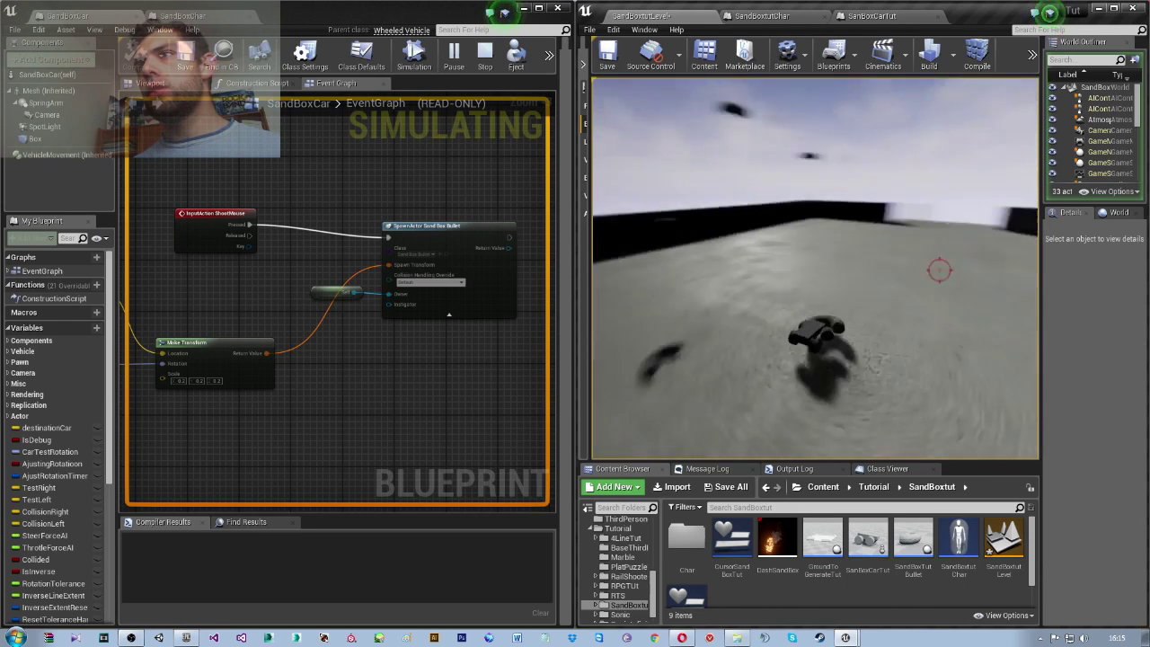
{"action": "key", "text": "Escape"}
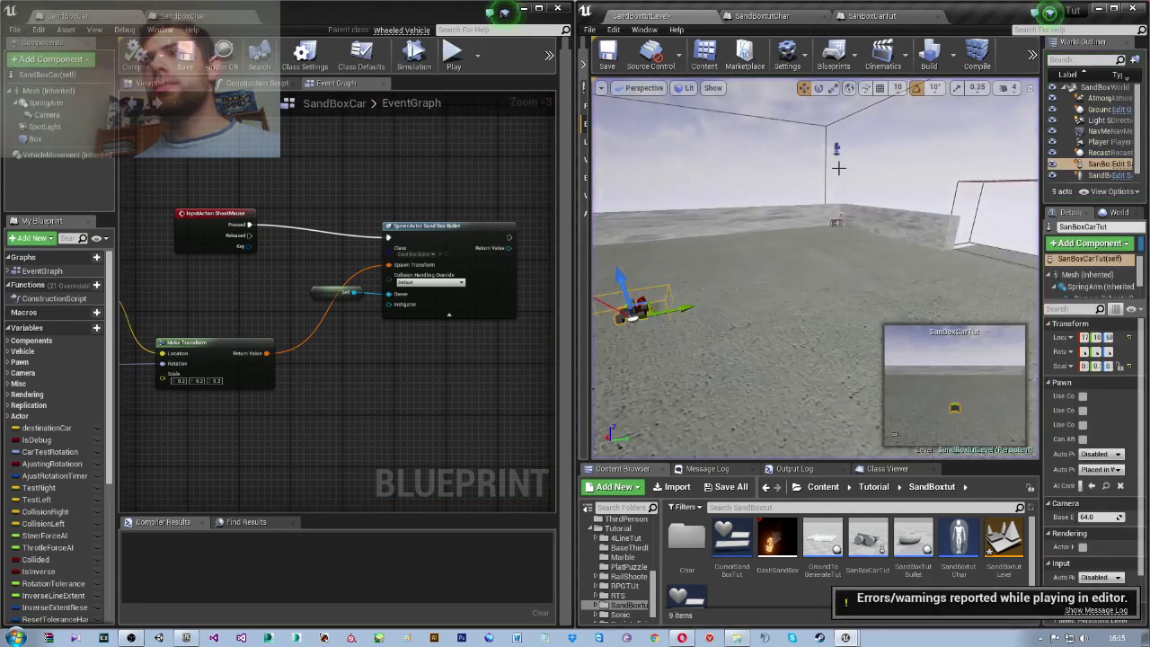
Pan and zoom through the SanBoxCarTut event graph to inspect its overlap and node groups
{"action": "left_click", "coordinate": [872, 17]}
{"action": "scroll", "coordinate": [373, 408], "scroll_direction": "down", "scroll_amount": 7}
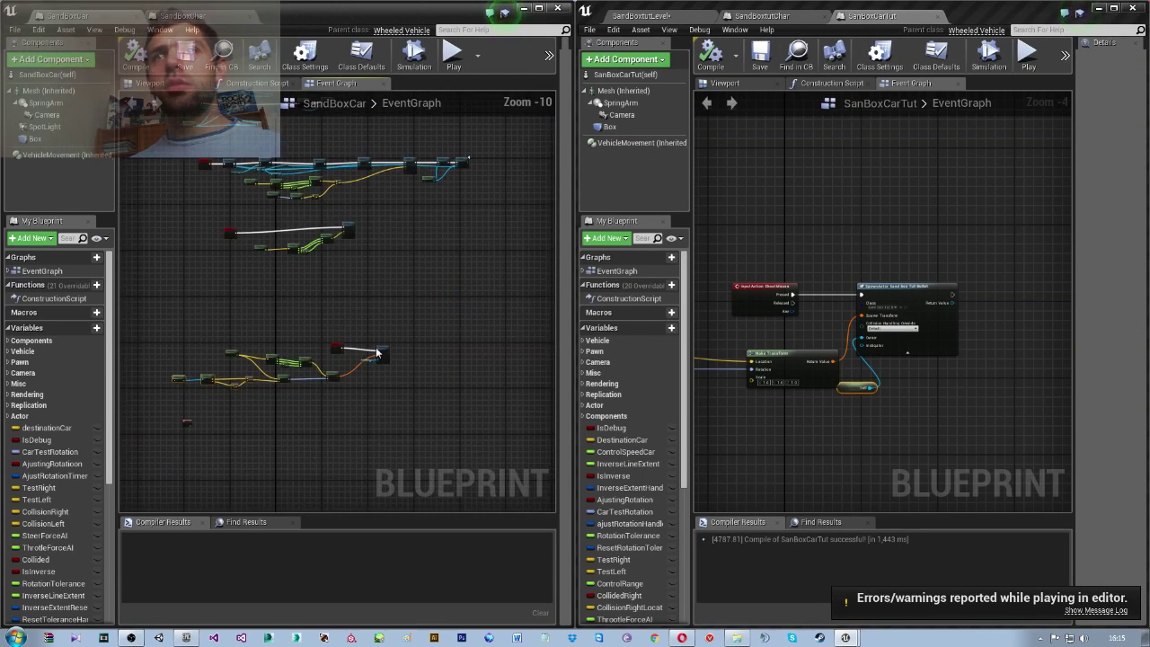
{"action": "scroll", "coordinate": [292, 345], "scroll_direction": "up", "scroll_amount": 4}
{"action": "scroll", "coordinate": [288, 347], "scroll_direction": "up", "scroll_amount": 4}
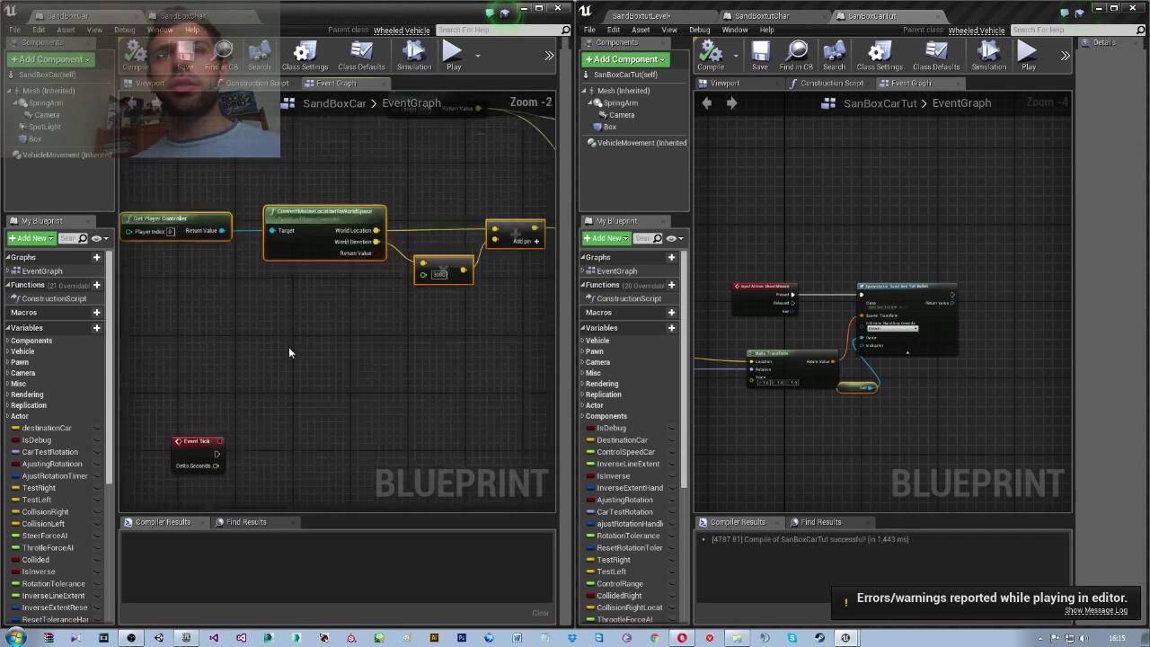
{"action": "scroll", "coordinate": [288, 347], "scroll_direction": "down", "scroll_amount": 4}
{"action": "mouse_move", "coordinate": [376, 236]}
{"action": "right_mouse_down"}
{"action": "mouse_move", "coordinate": [359, 407]}
{"action": "mouse_move", "coordinate": [234, 469]}
{"action": "right_mouse_up"}
{"action": "scroll", "coordinate": [359, 407], "scroll_direction": "up", "scroll_amount": 2}
{"action": "right_click_drag", "start_coordinate": [263, 364], "coordinate": [325, 426]}
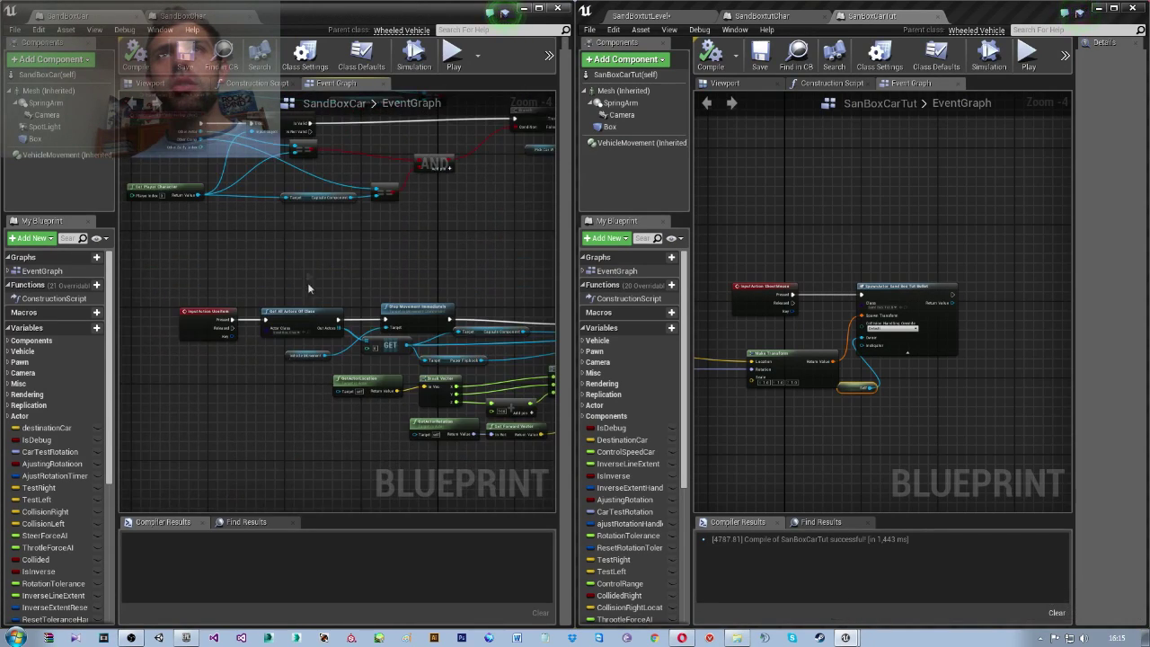
{"action": "scroll", "coordinate": [308, 288], "scroll_direction": "up", "scroll_amount": 2}
{"action": "mouse_move", "coordinate": [324, 366]}
{"action": "right_mouse_down"}
{"action": "mouse_move", "coordinate": [349, 419]}
{"action": "mouse_move", "coordinate": [342, 341]}
{"action": "mouse_move", "coordinate": [370, 209]}
{"action": "right_mouse_up"}
{"action": "scroll", "coordinate": [349, 419], "scroll_direction": "down", "scroll_amount": 1}
{"action": "scroll", "coordinate": [342, 341], "scroll_direction": "down", "scroll_amount": 4}
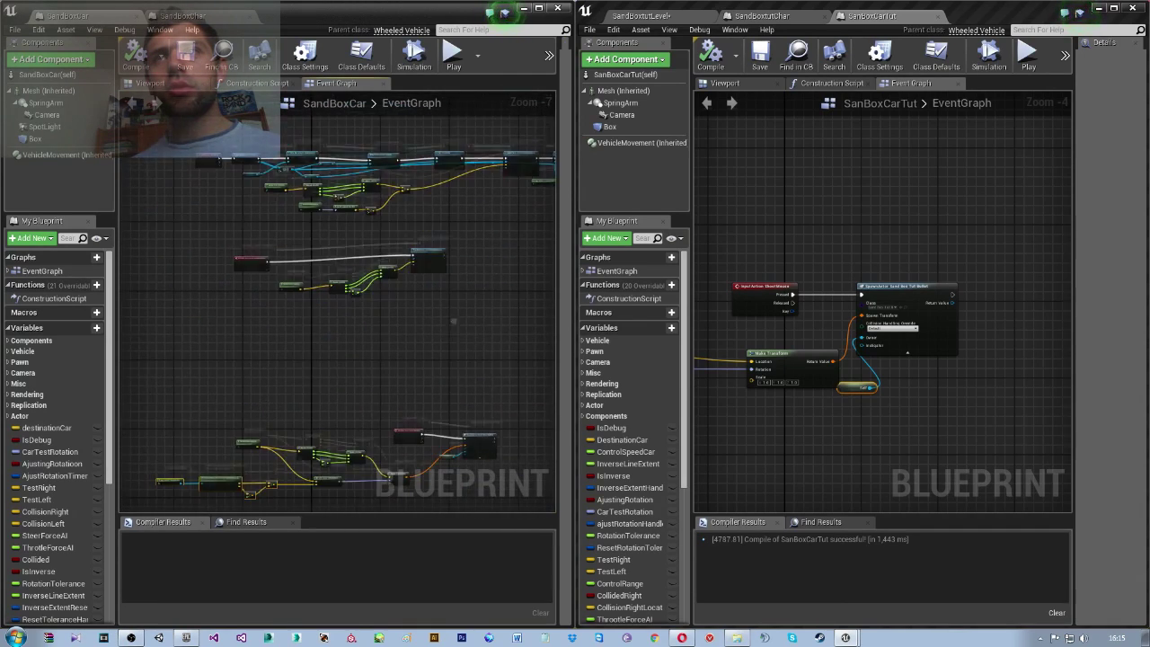
{"action": "scroll", "coordinate": [454, 320], "scroll_direction": "down", "scroll_amount": 2}
{"action": "mouse_move", "coordinate": [458, 249]}
{"action": "right_mouse_down"}
{"action": "mouse_move", "coordinate": [347, 214]}
{"action": "mouse_move", "coordinate": [440, 381]}
{"action": "right_mouse_up"}
Finish reviewing the car graph by zooming, then close the SanBoxCarTut blueprint
{"action": "scroll", "coordinate": [347, 214], "scroll_direction": "down", "scroll_amount": 3}
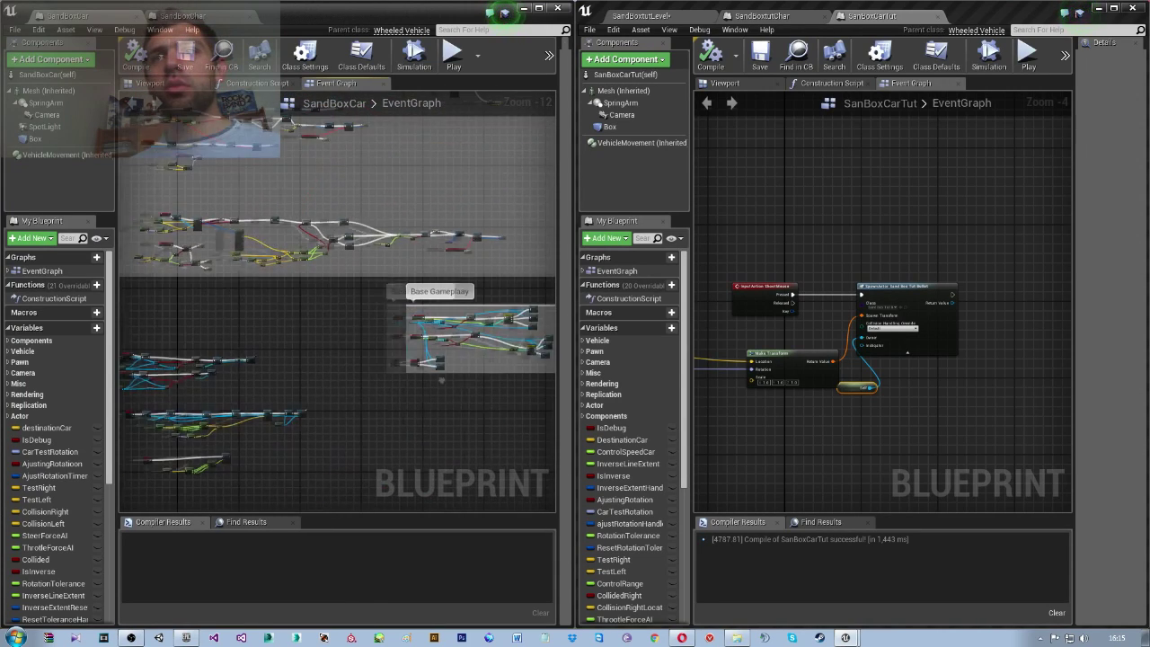
{"action": "scroll", "coordinate": [294, 374], "scroll_direction": "up", "scroll_amount": 3}
{"action": "scroll", "coordinate": [295, 374], "scroll_direction": "up", "scroll_amount": 3}
{"action": "scroll", "coordinate": [341, 303], "scroll_direction": "up", "scroll_amount": 3}
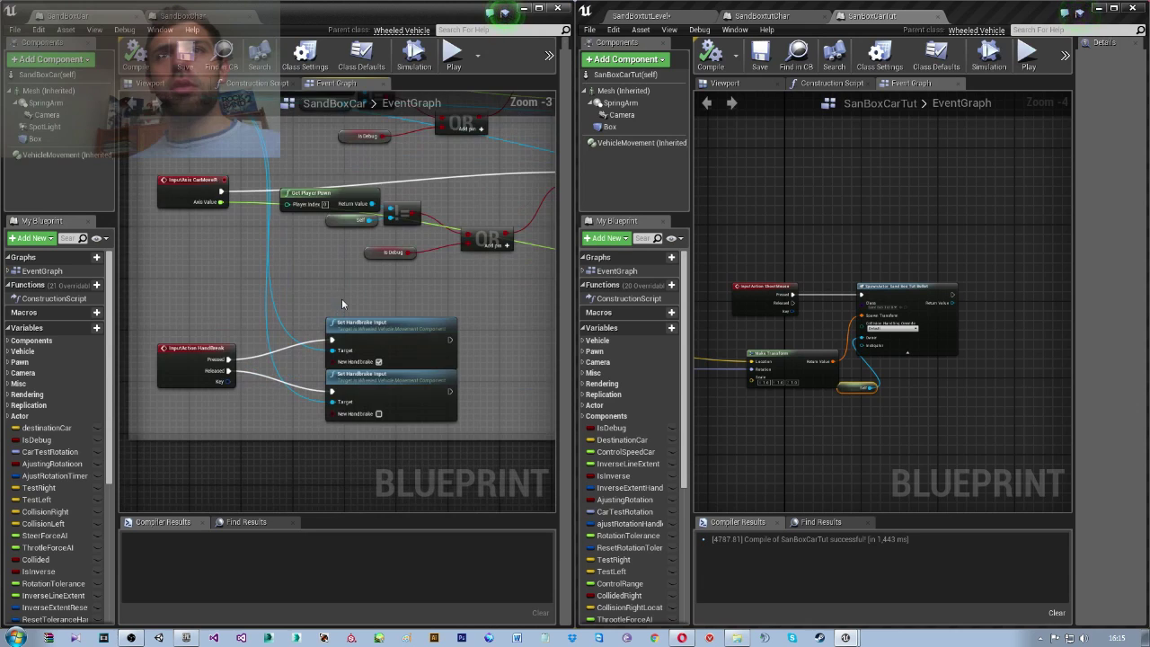
{"action": "scroll", "coordinate": [341, 304], "scroll_direction": "down", "scroll_amount": 3}
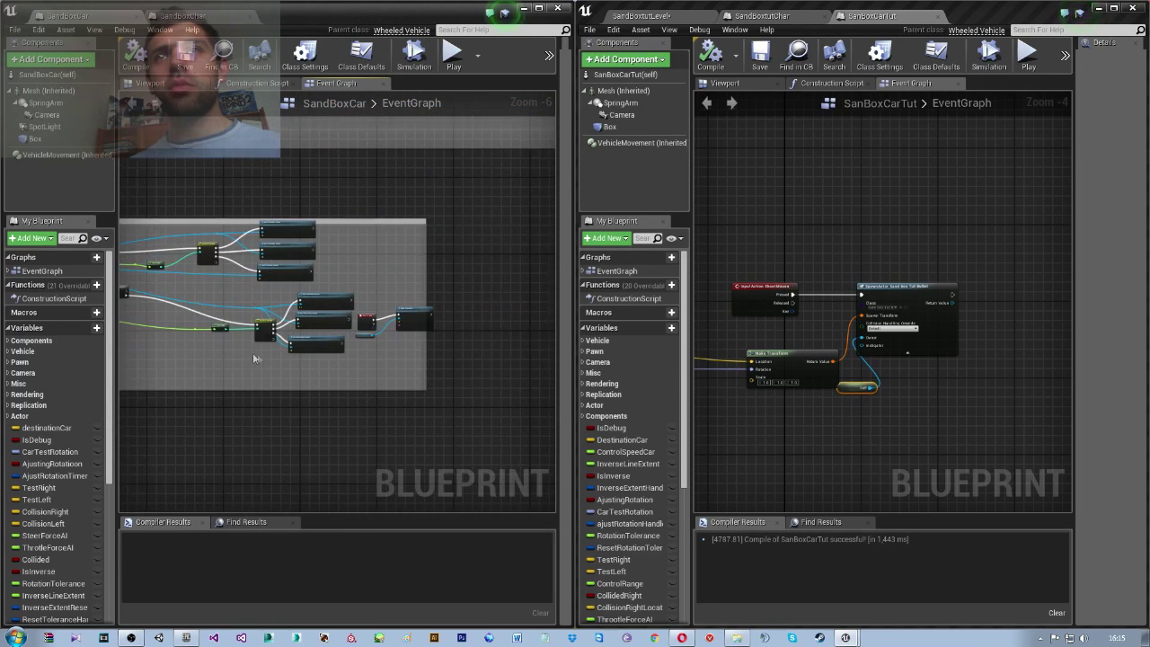
{"action": "scroll", "coordinate": [281, 351], "scroll_direction": "up", "scroll_amount": 3}
{"action": "scroll", "coordinate": [284, 351], "scroll_direction": "down", "scroll_amount": 1}
{"action": "scroll", "coordinate": [284, 351], "scroll_direction": "down", "scroll_amount": 1}
{"action": "scroll", "coordinate": [283, 351], "scroll_direction": "down", "scroll_amount": 1}
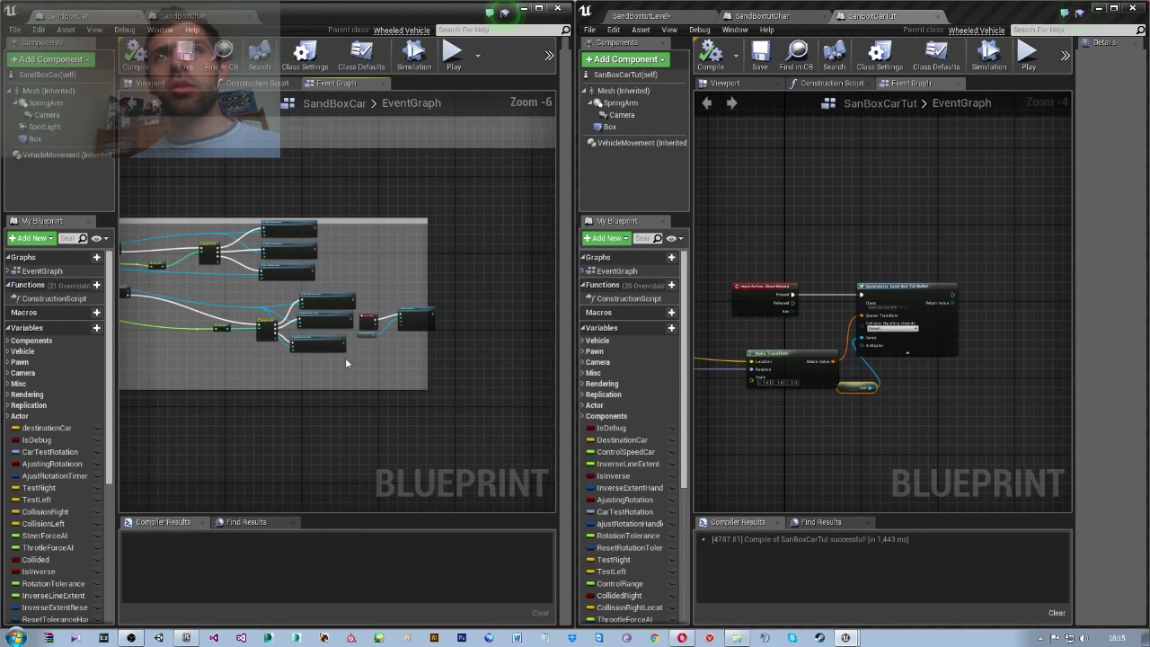
{"action": "scroll", "coordinate": [345, 363], "scroll_direction": "up", "scroll_amount": 1}
{"action": "scroll", "coordinate": [345, 362], "scroll_direction": "up", "scroll_amount": 1}
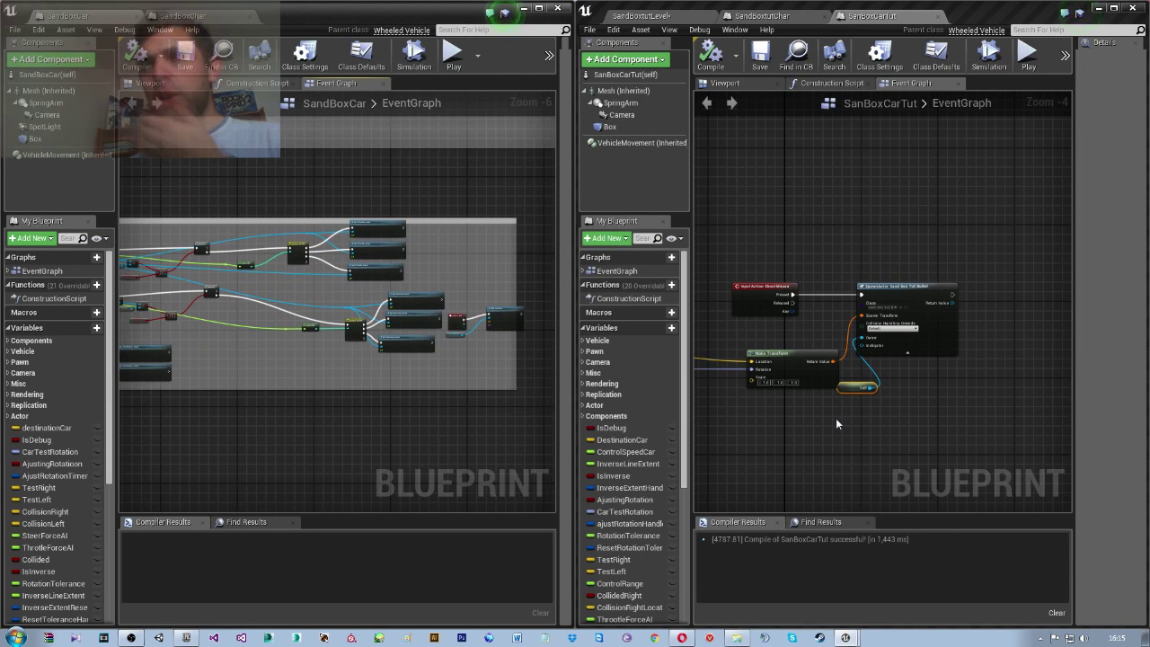
{"action": "scroll", "coordinate": [831, 410], "scroll_direction": "down", "scroll_amount": 2}
{"action": "scroll", "coordinate": [836, 414], "scroll_direction": "down", "scroll_amount": 2}
{"action": "scroll", "coordinate": [862, 417], "scroll_direction": "down", "scroll_amount": 1}
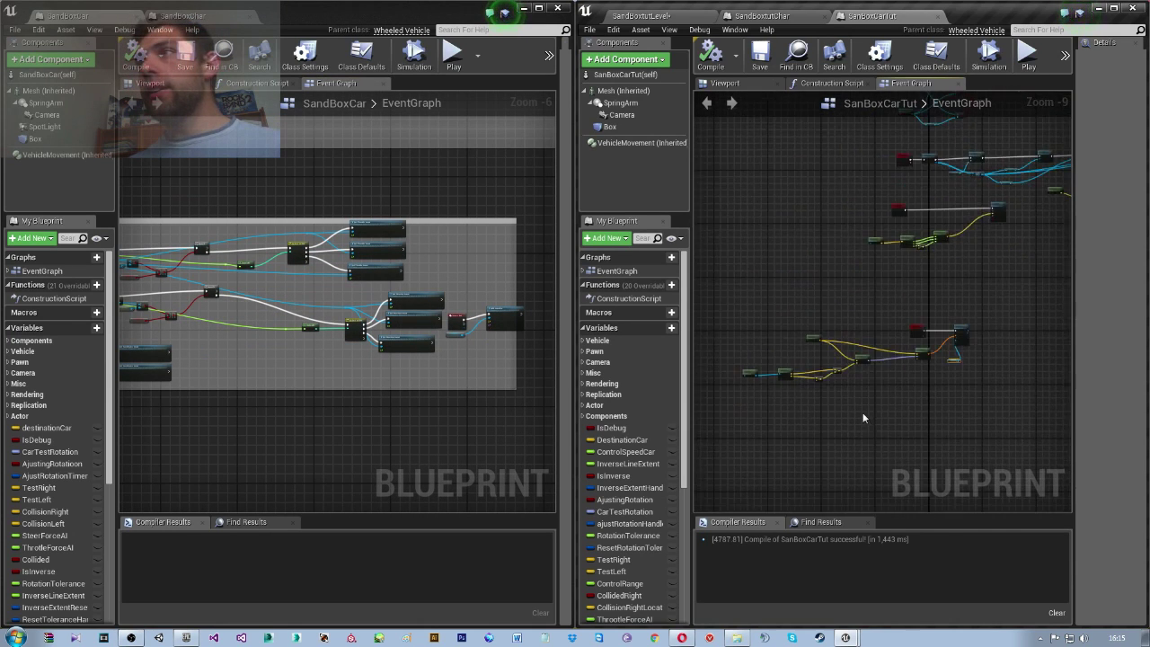
{"action": "scroll", "coordinate": [808, 314], "scroll_direction": "down", "scroll_amount": 2}
{"action": "scroll", "coordinate": [788, 259], "scroll_direction": "down", "scroll_amount": 1}
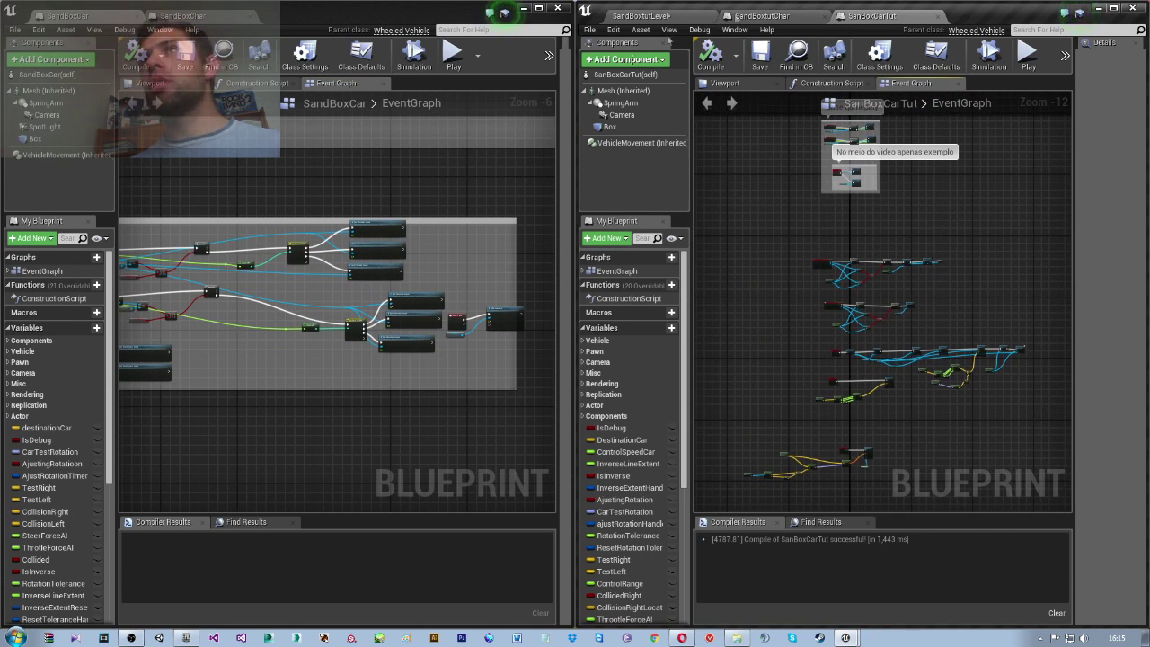
{"action": "left_click", "coordinate": [939, 17]}
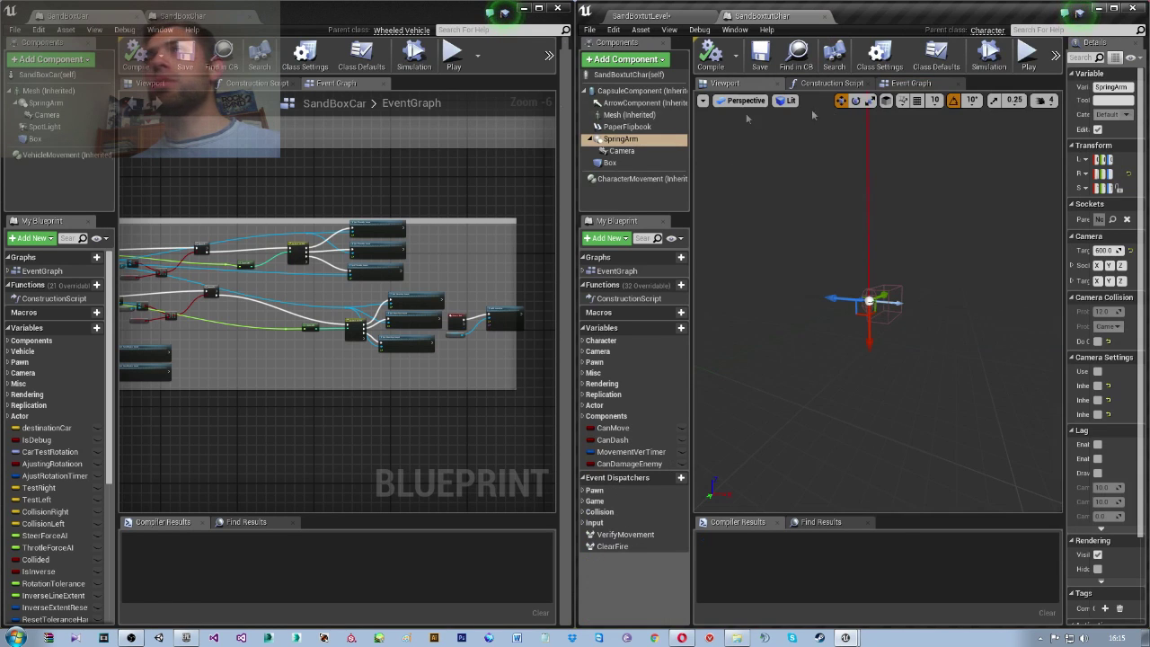
Show SandBoxChar's event graph and SandBoxtutChar's zoomed-out event graph, then return to the level editor
{"action": "left_click", "coordinate": [168, 17]}
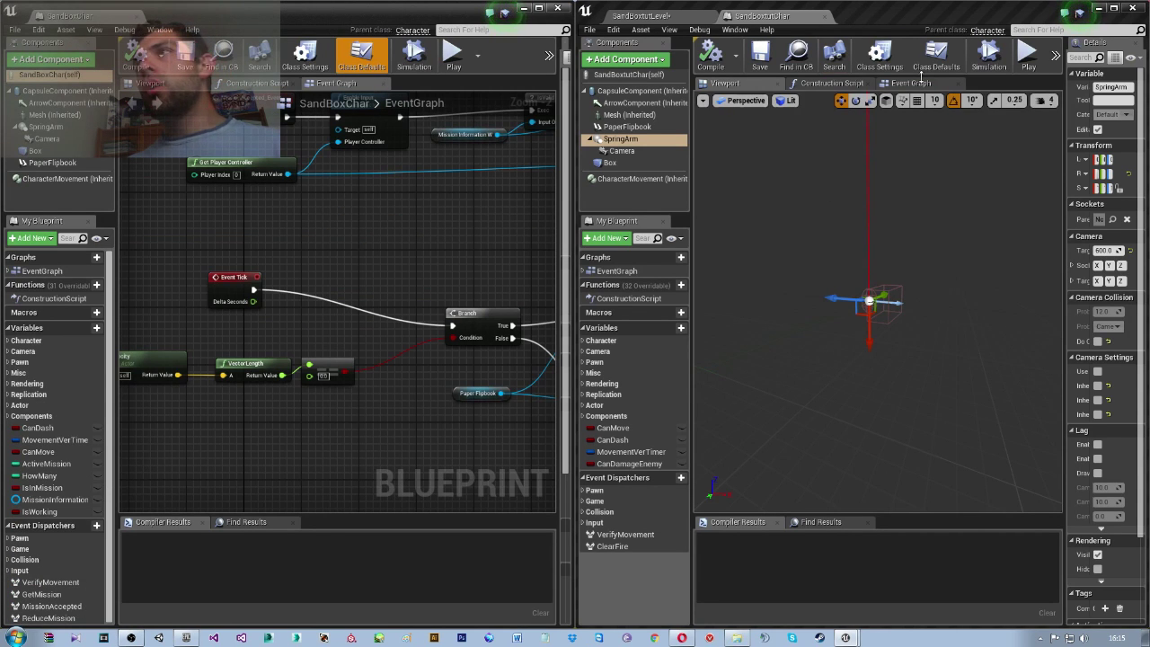
{"action": "left_click", "coordinate": [914, 83]}
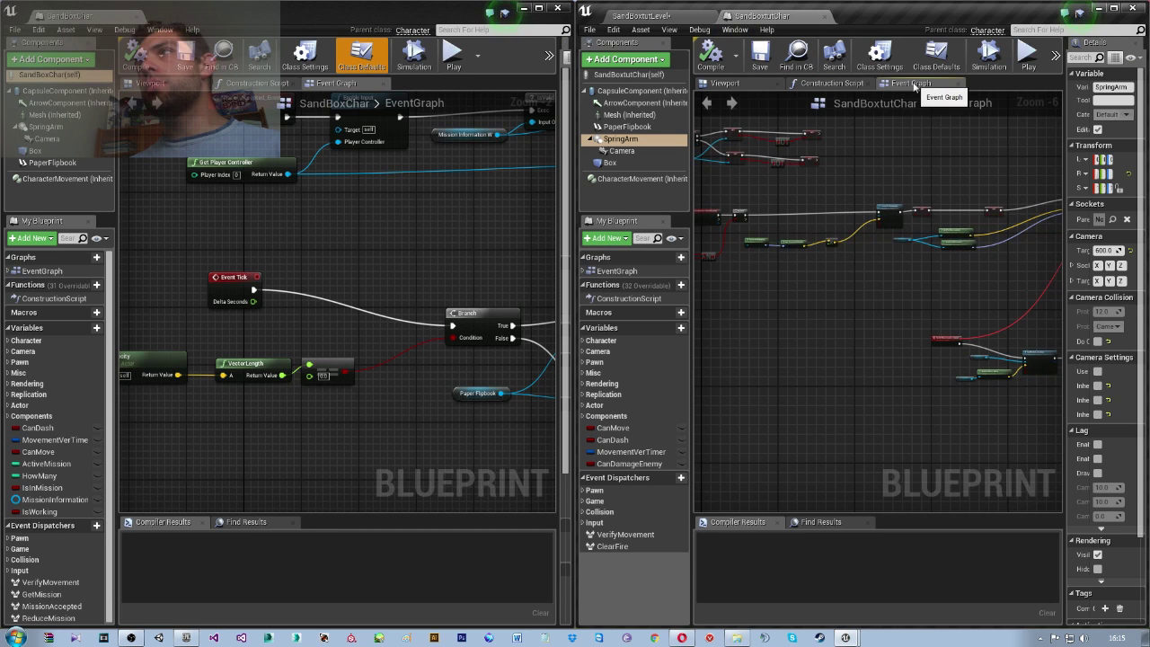
{"action": "scroll", "coordinate": [810, 288], "scroll_direction": "down", "scroll_amount": 2}
{"action": "scroll", "coordinate": [841, 222], "scroll_direction": "down", "scroll_amount": 2}
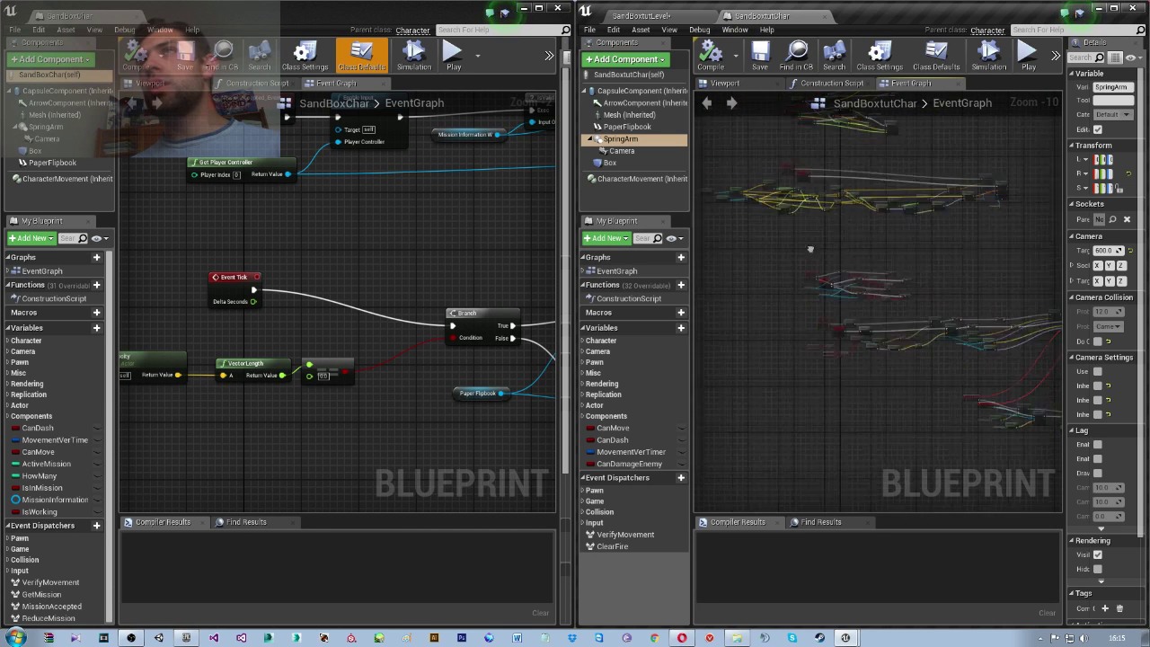
{"action": "scroll", "coordinate": [920, 249], "scroll_direction": "down", "scroll_amount": 1}
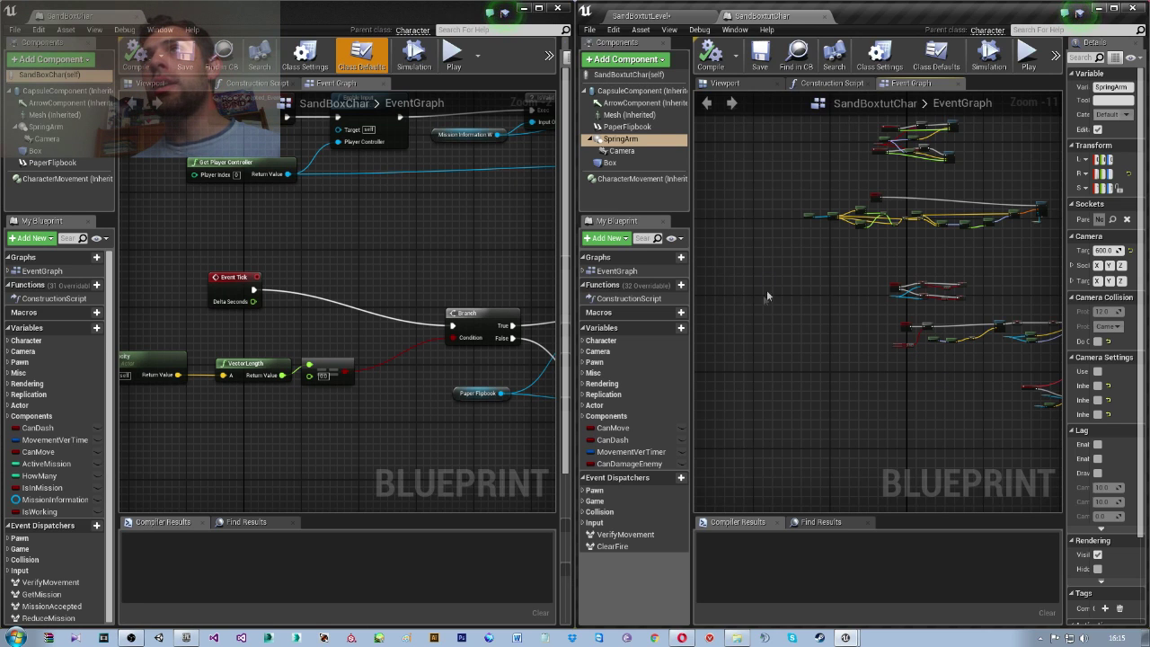
{"action": "mouse_move", "coordinate": [653, 337]}
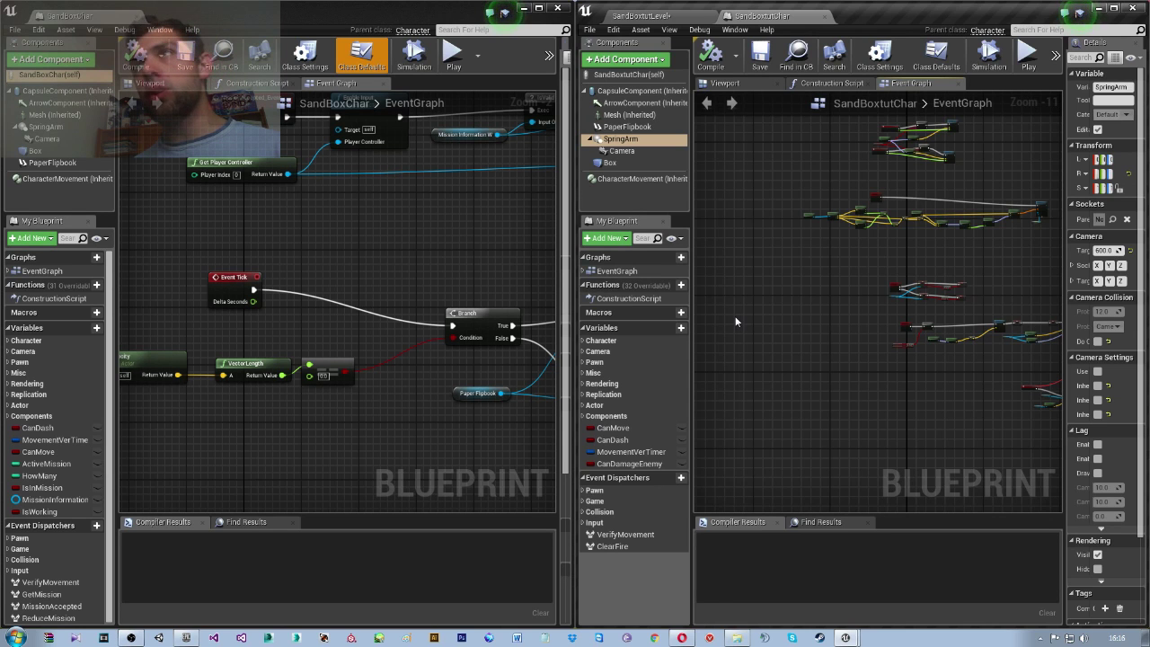
{"action": "left_click", "coordinate": [669, 15]}
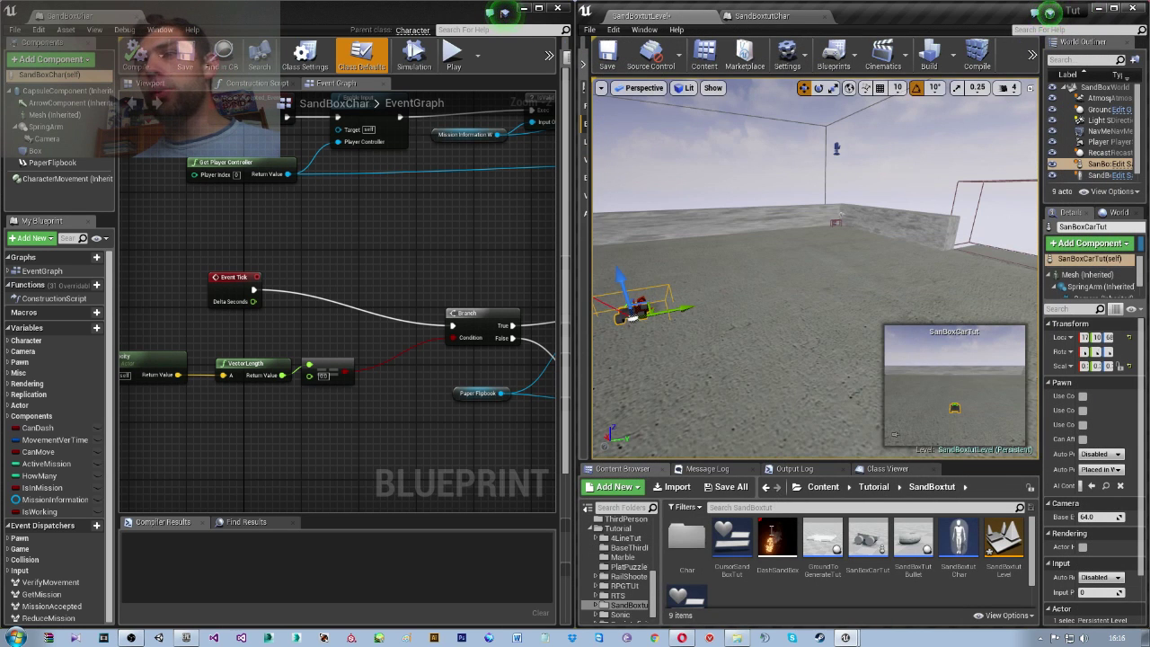
Create a new folder named AI under SandBoxtut in the Content Browser and open it
{"action": "right_click", "coordinate": [757, 592]}
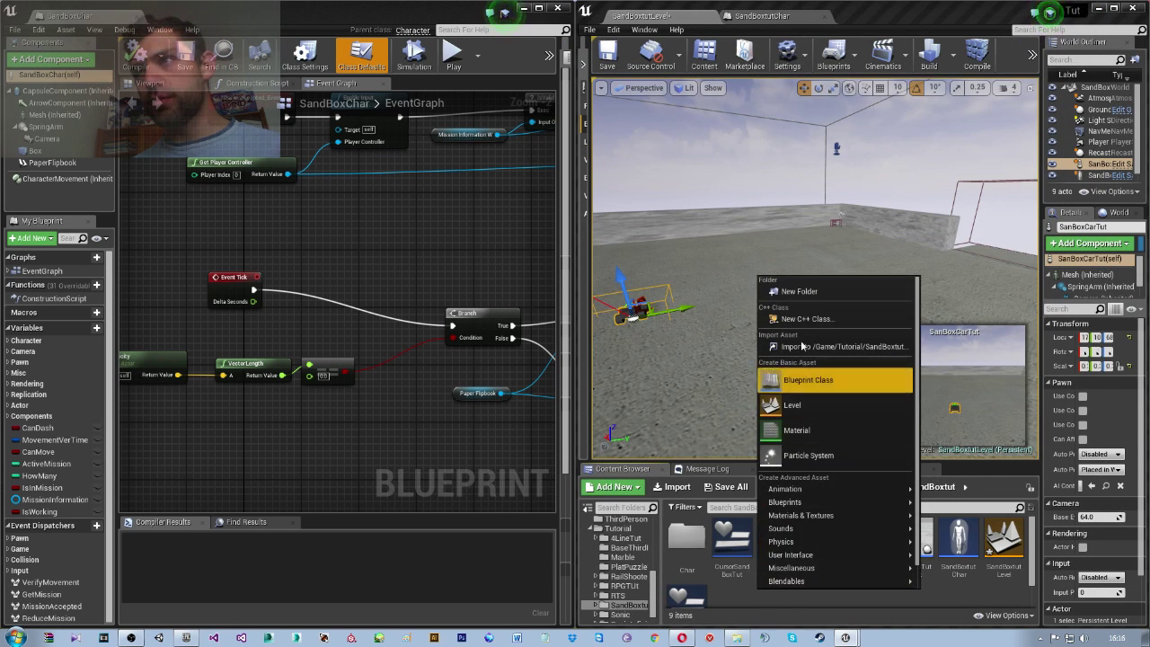
{"action": "left_click", "coordinate": [794, 293]}
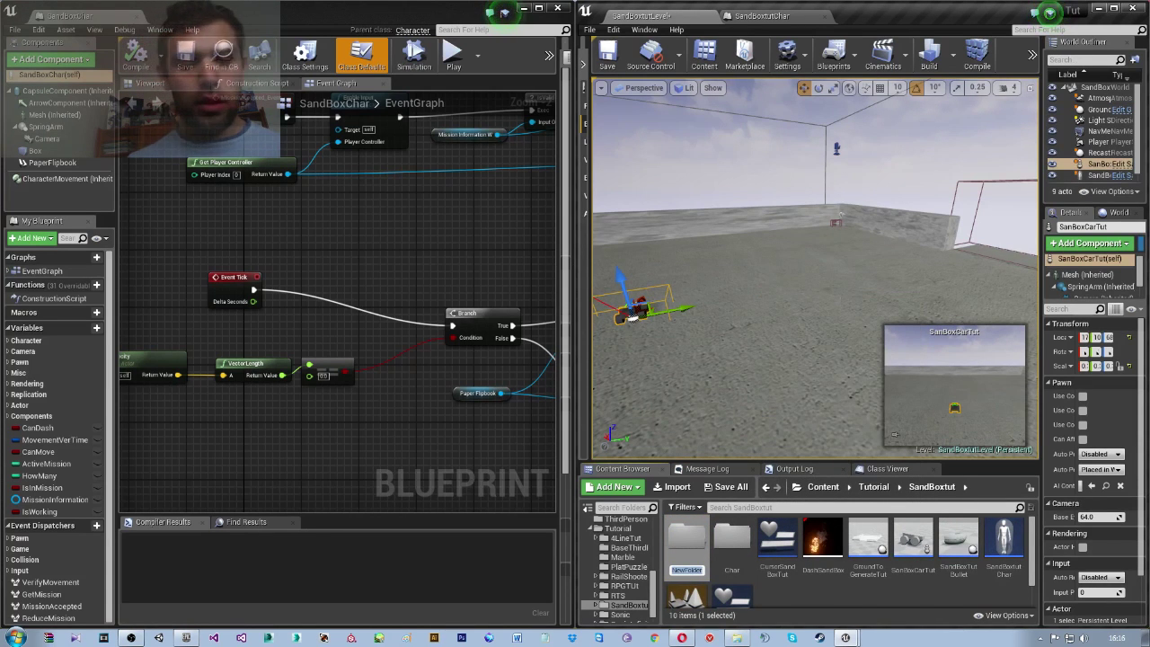
{"action": "type", "text": "AI"}
{"action": "key", "text": "Return"}
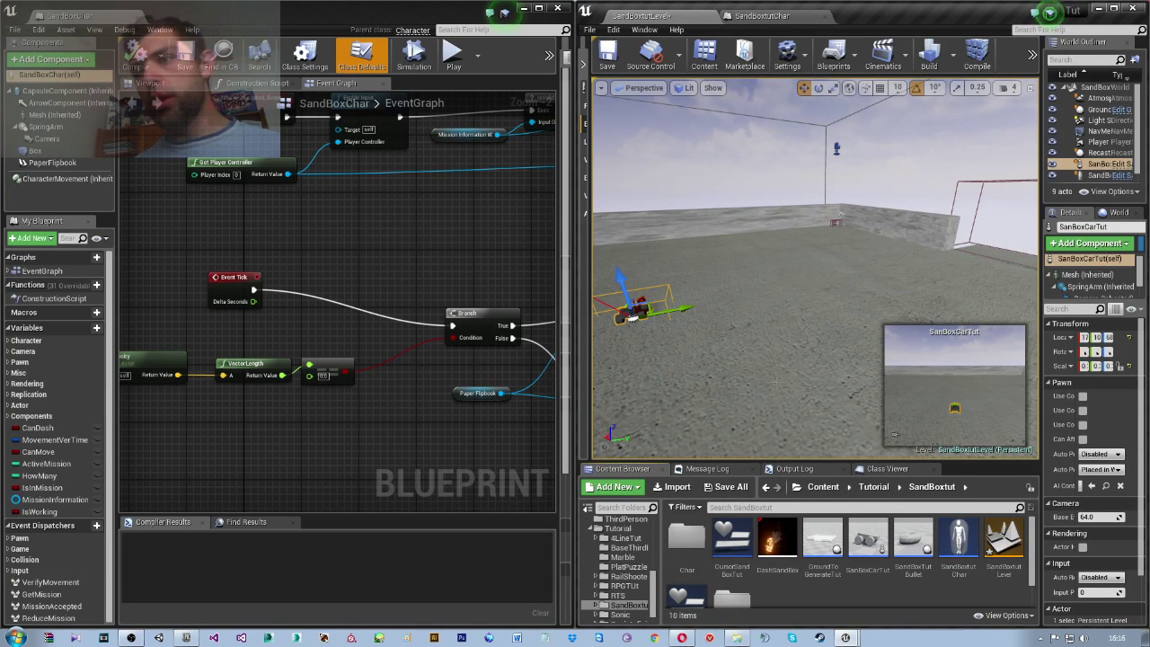
{"action": "double_click", "coordinate": [746, 575]}
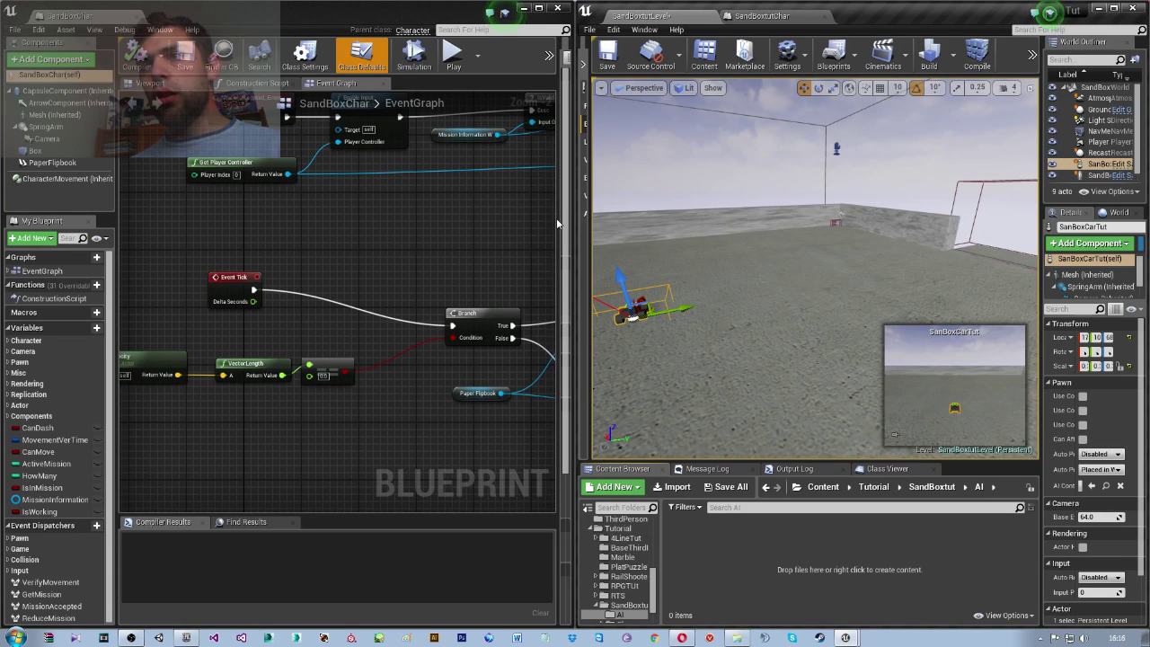
Create a Blueprint Class with Character as parent, named Enemy, in the AI folder
{"action": "right_click", "coordinate": [741, 573]}
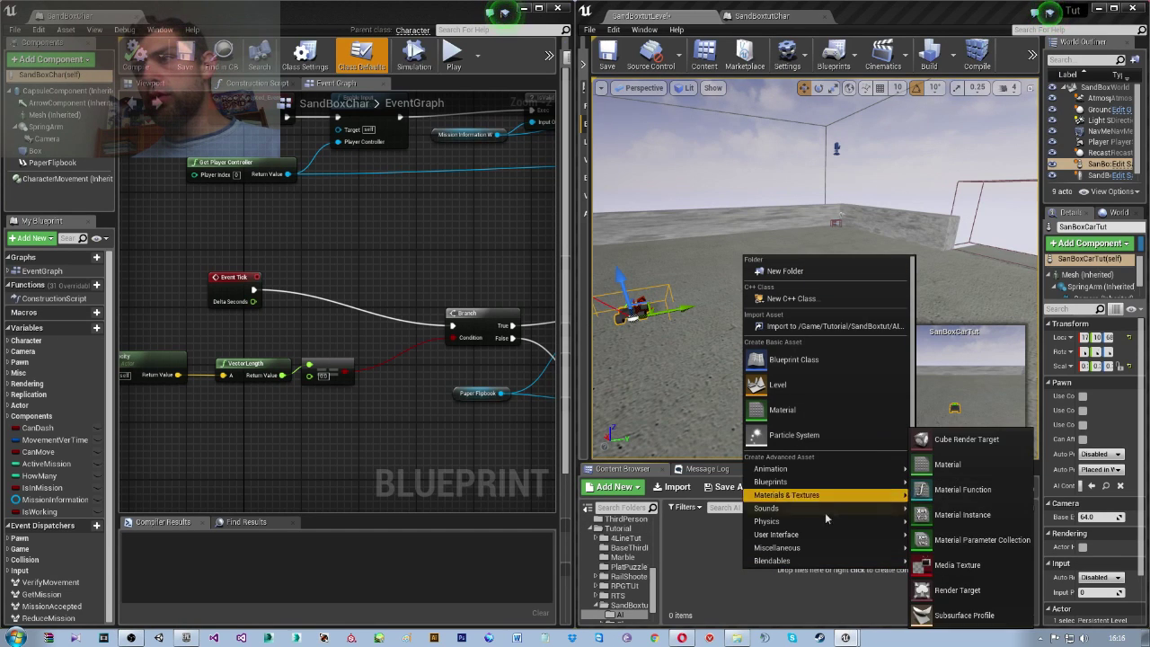
{"action": "mouse_move", "coordinate": [812, 485]}
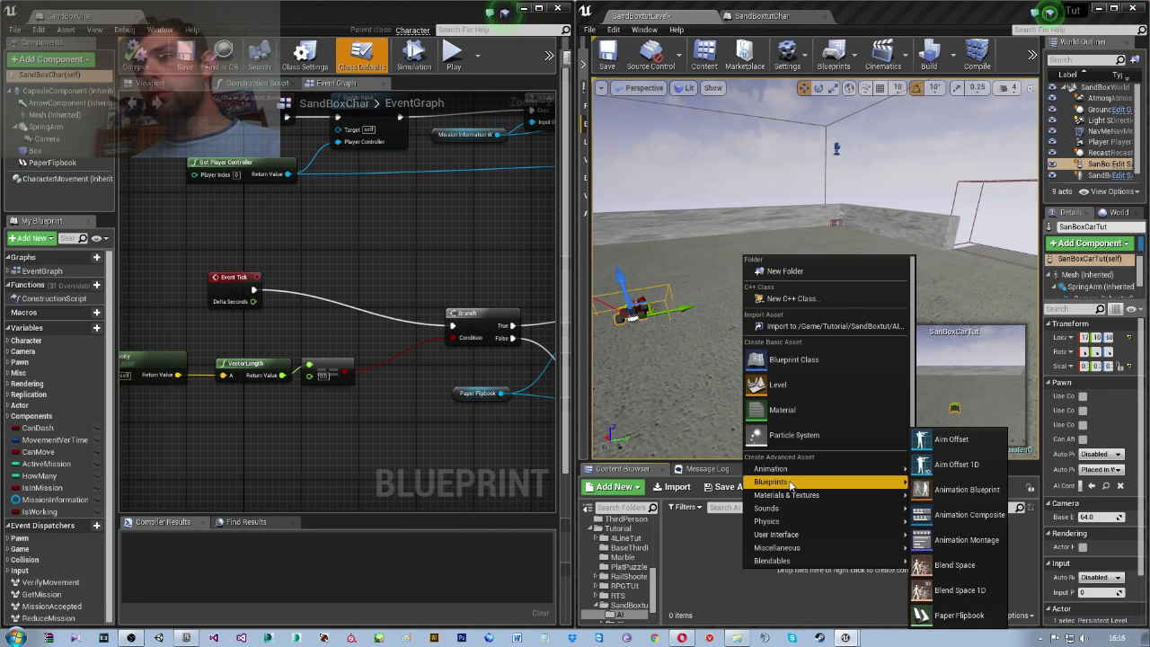
{"action": "left_click", "coordinate": [793, 360]}
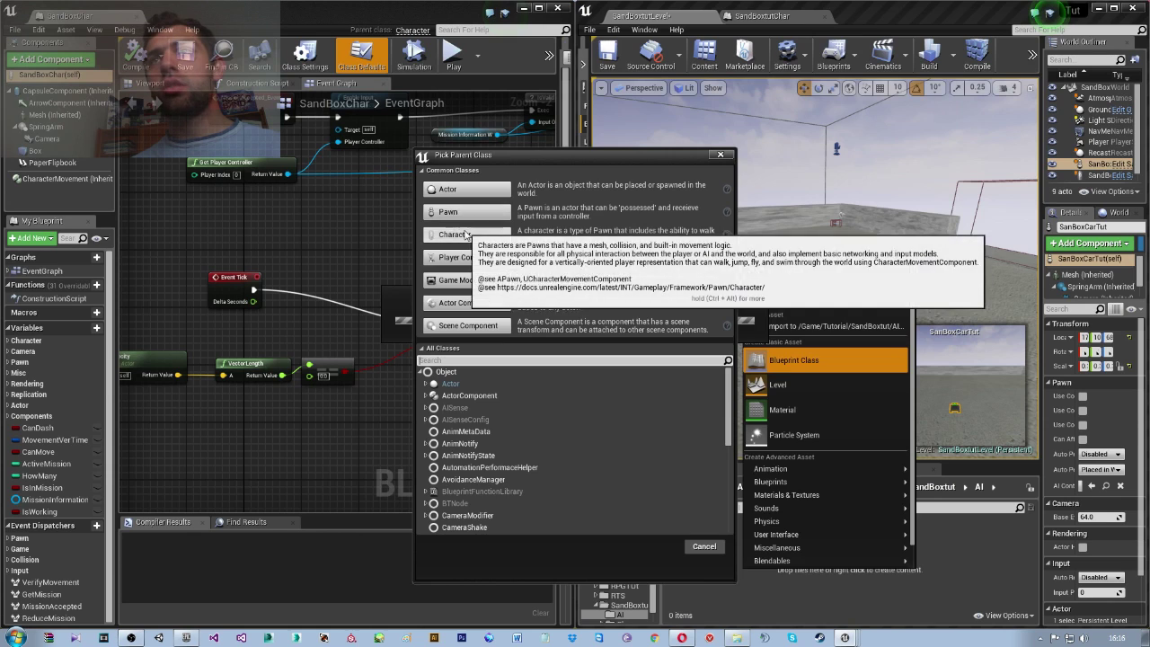
{"action": "left_click", "coordinate": [468, 212]}
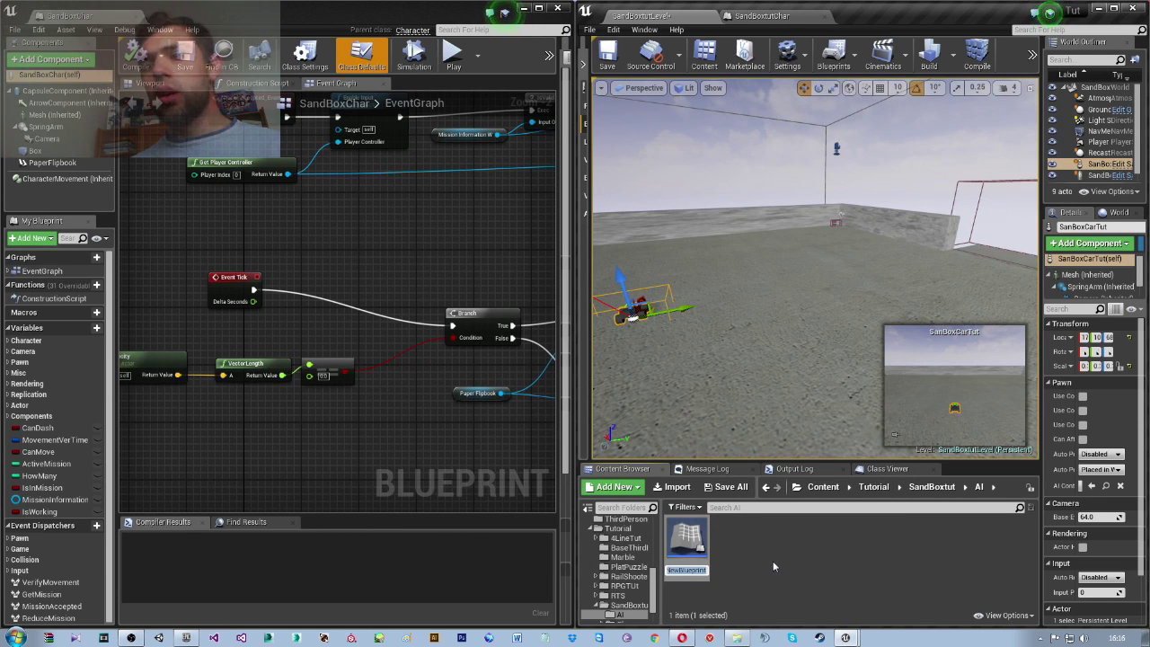
{"action": "type", "text": "En"}
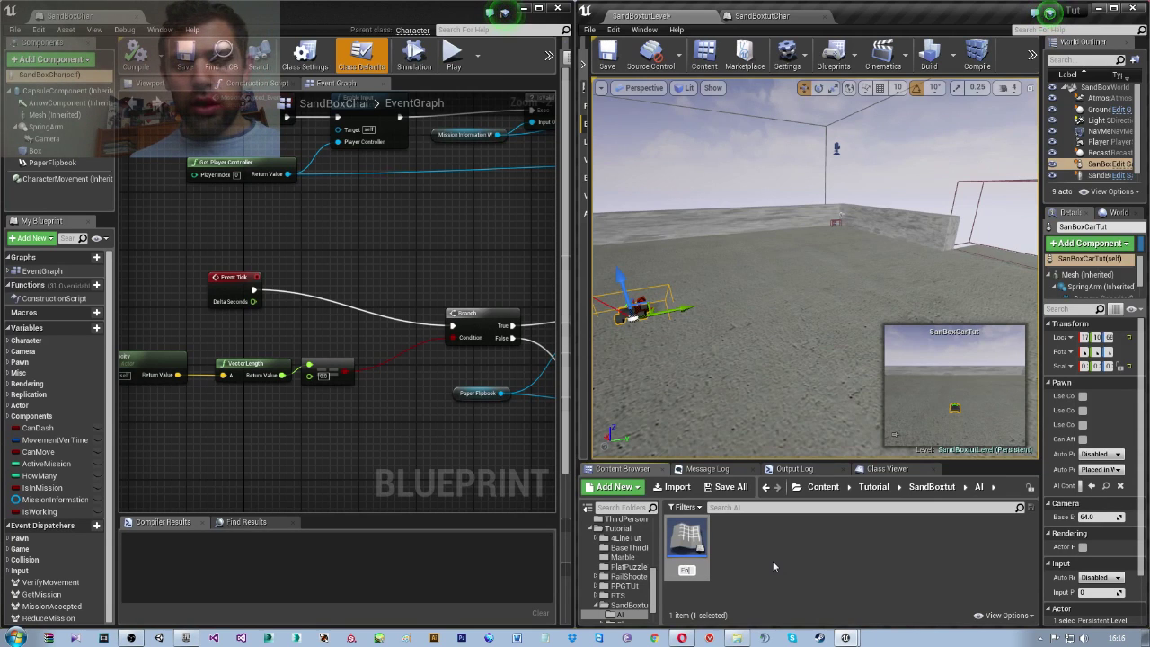
{"action": "type", "text": "emy"}
{"action": "key", "text": "Return"}
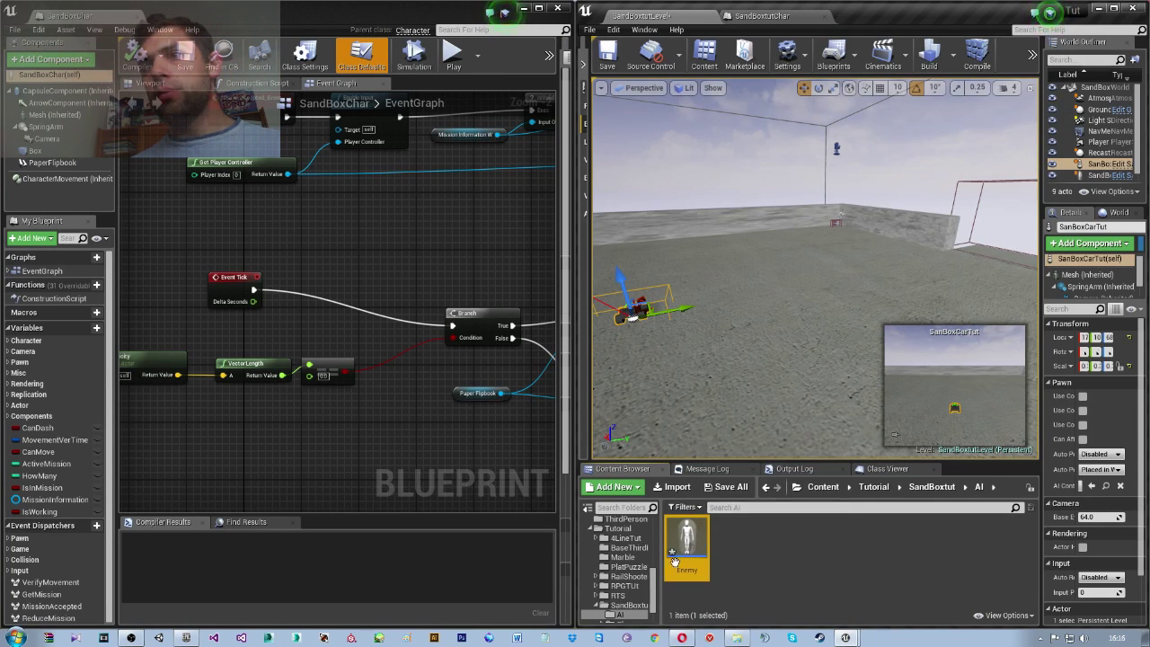
Create an Artificial Intelligence > Behavior Tree named BTEnemyTutSandBox, then bring up the Enemy blueprint's options
{"action": "right_click", "coordinate": [769, 558]}
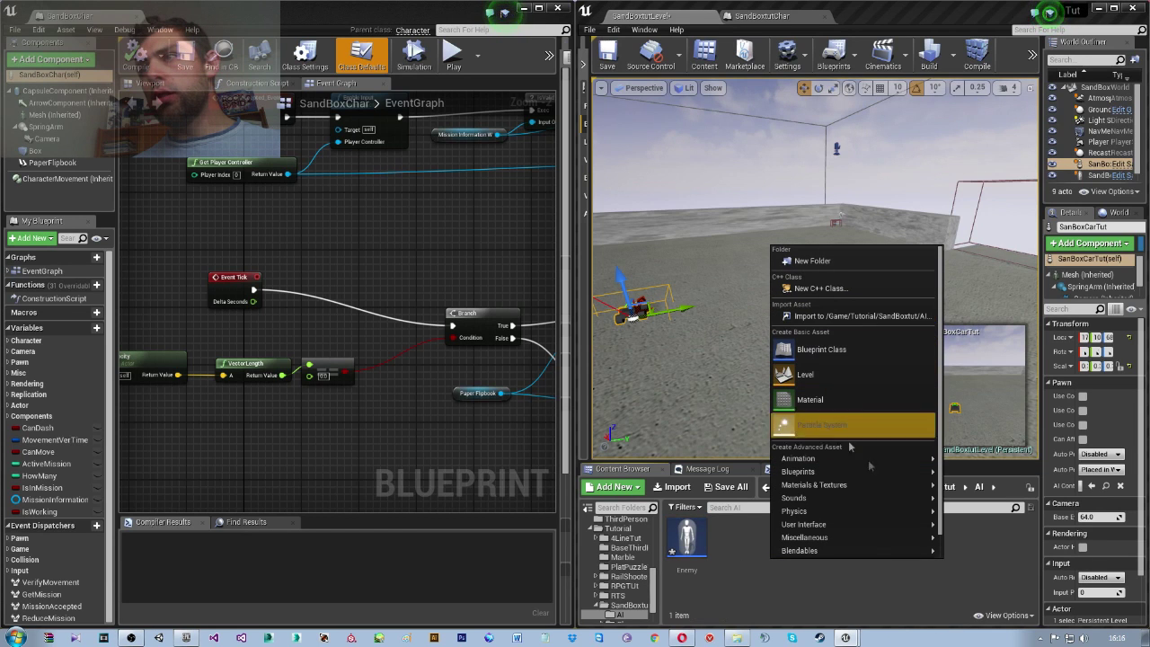
{"action": "mouse_move", "coordinate": [864, 472]}
{"action": "scroll", "coordinate": [836, 539], "scroll_direction": "down", "scroll_amount": 1}
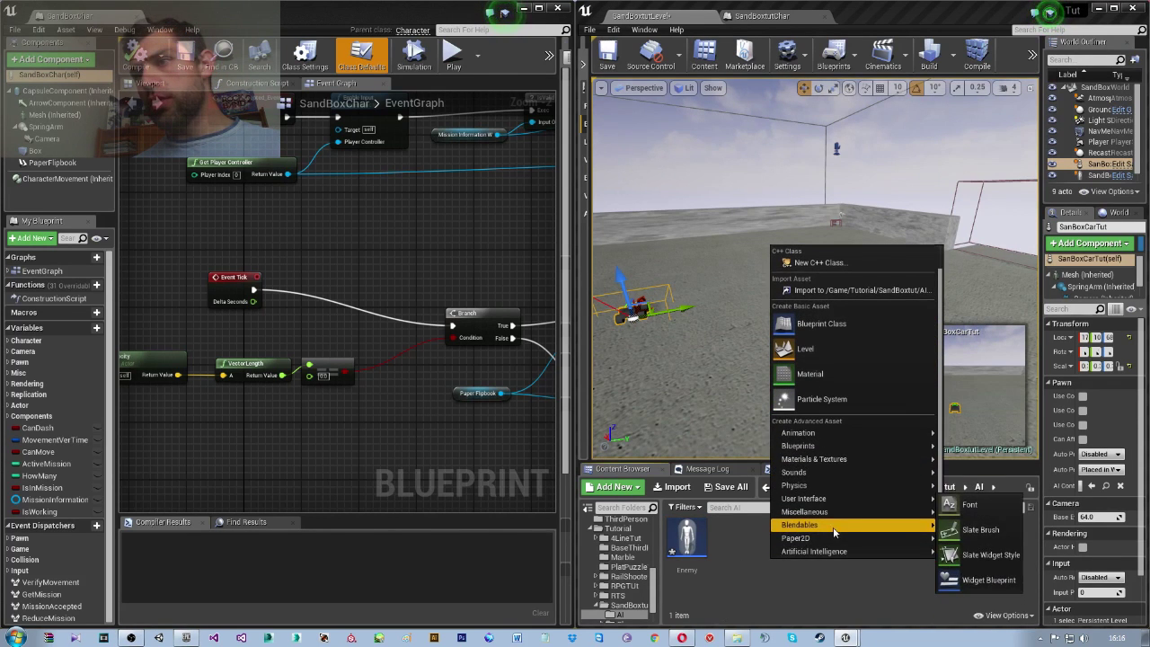
{"action": "mouse_move", "coordinate": [824, 549]}
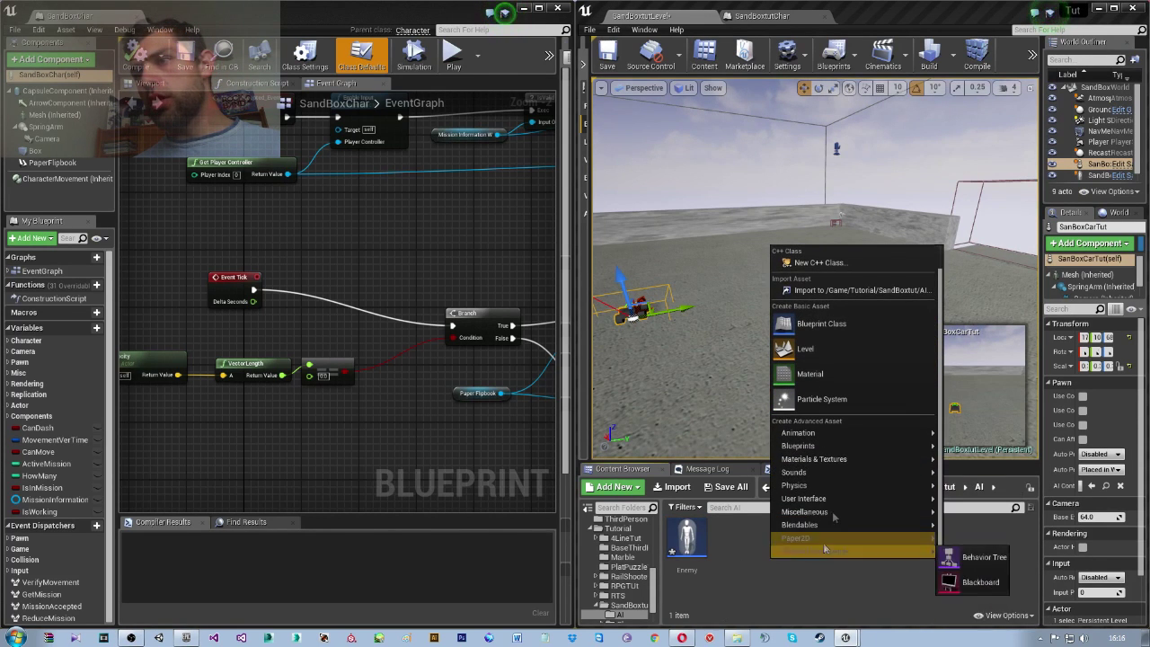
{"action": "left_click", "coordinate": [970, 556]}
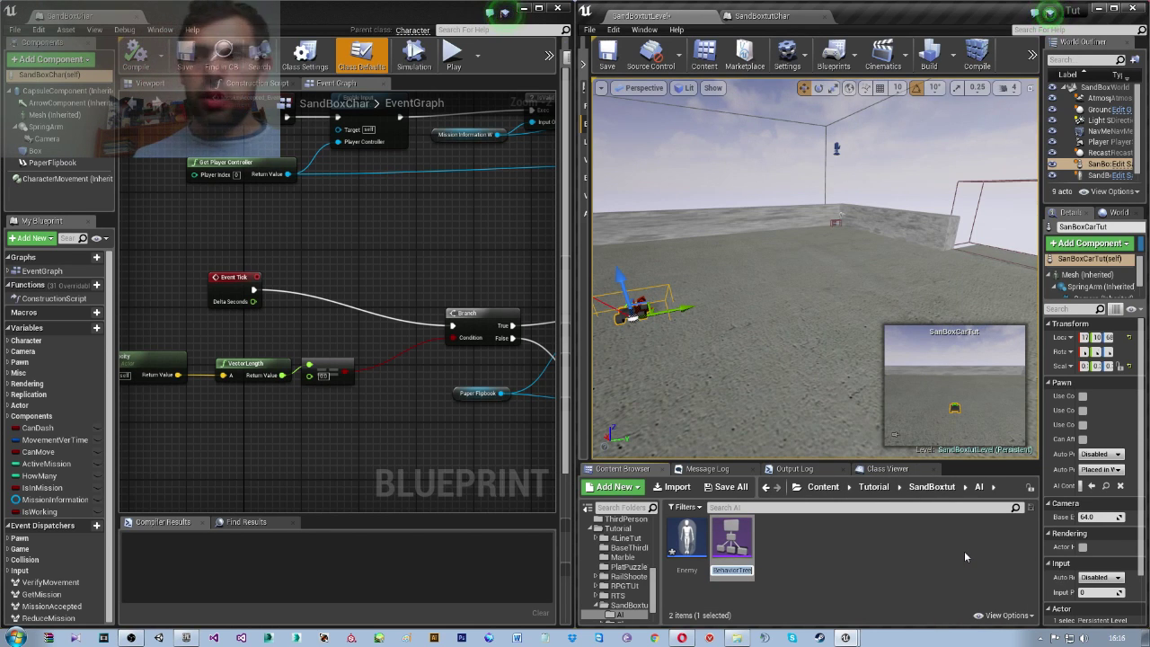
{"action": "type", "text": "Enem"}
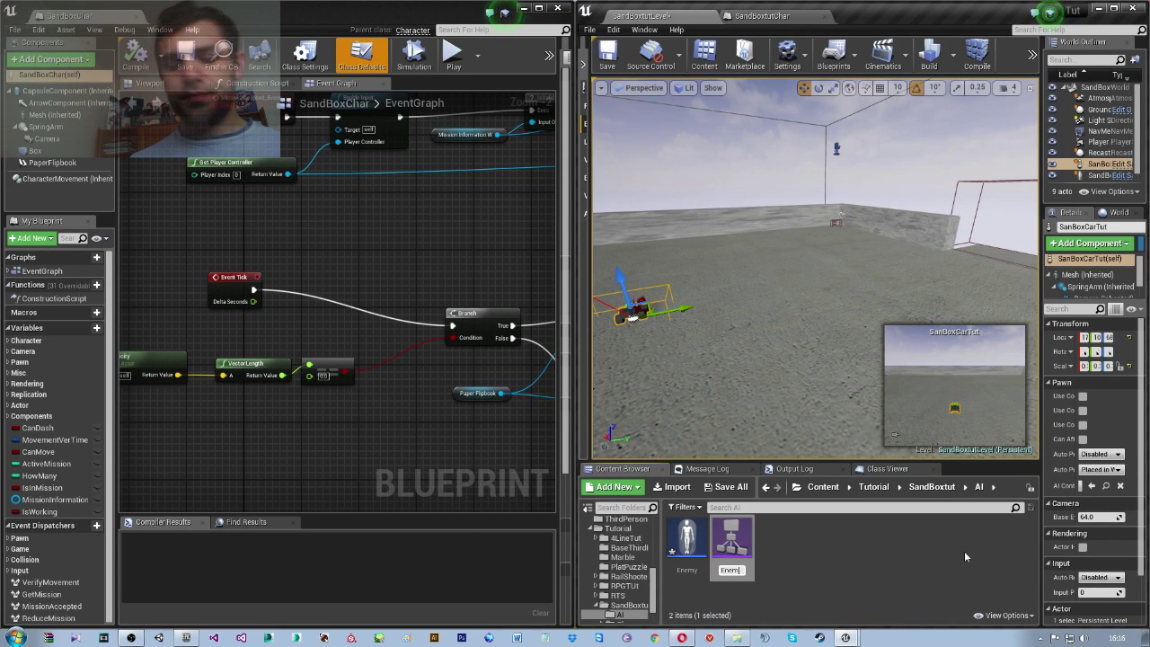
{"action": "type", "text": "y"}
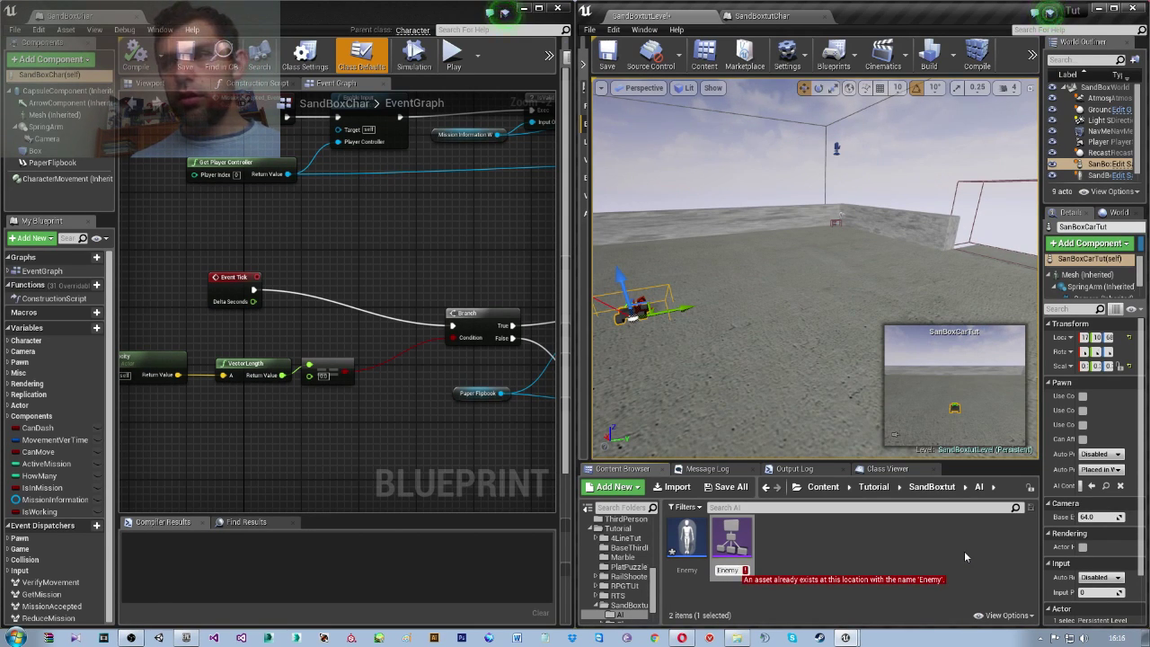
{"action": "key", "text": "Left"}
{"action": "key", "text": "Left"}
{"action": "key", "text": "Left"}
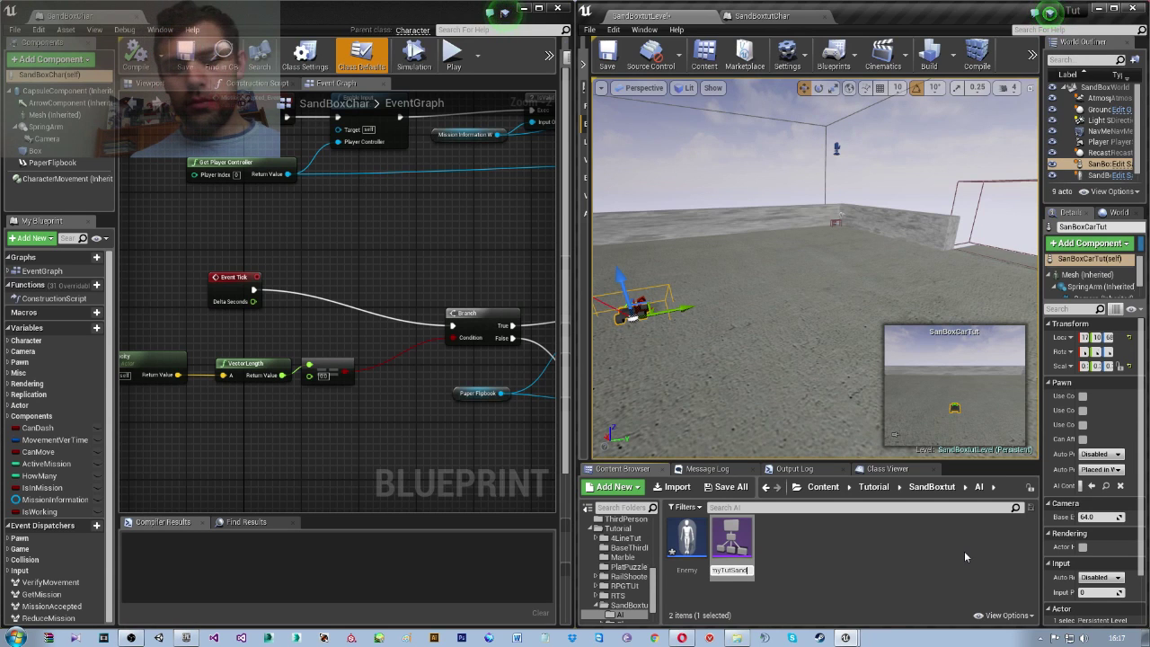
{"action": "key", "text": "Return"}
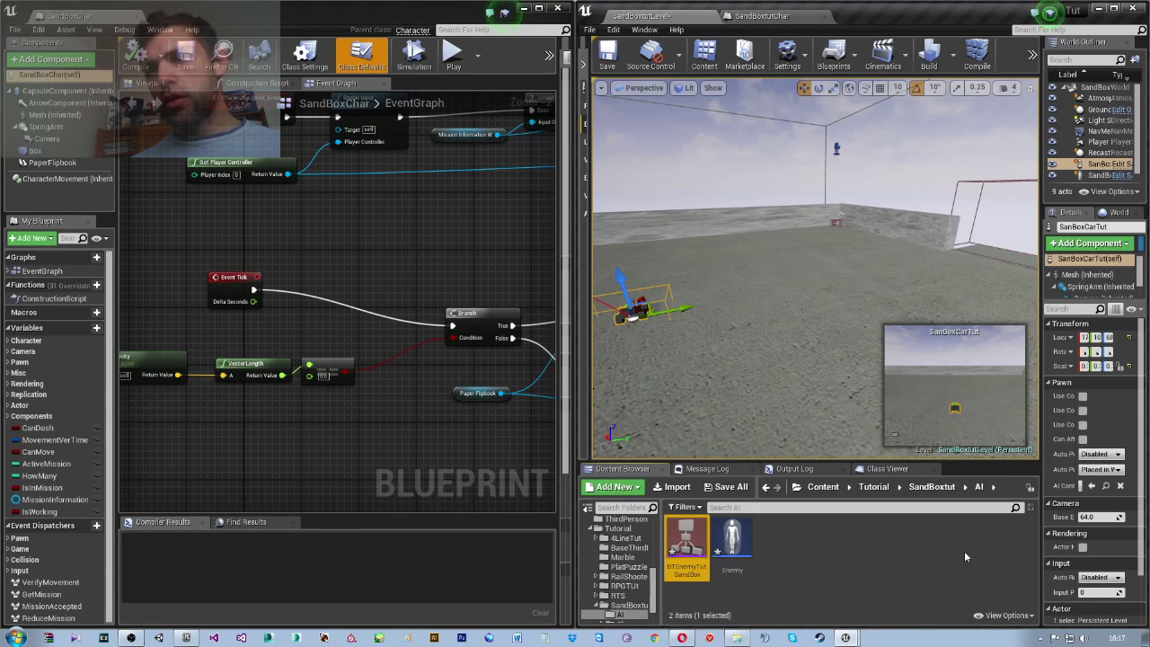
{"action": "left_click", "coordinate": [735, 534]}
{"action": "right_click", "coordinate": [735, 534]}
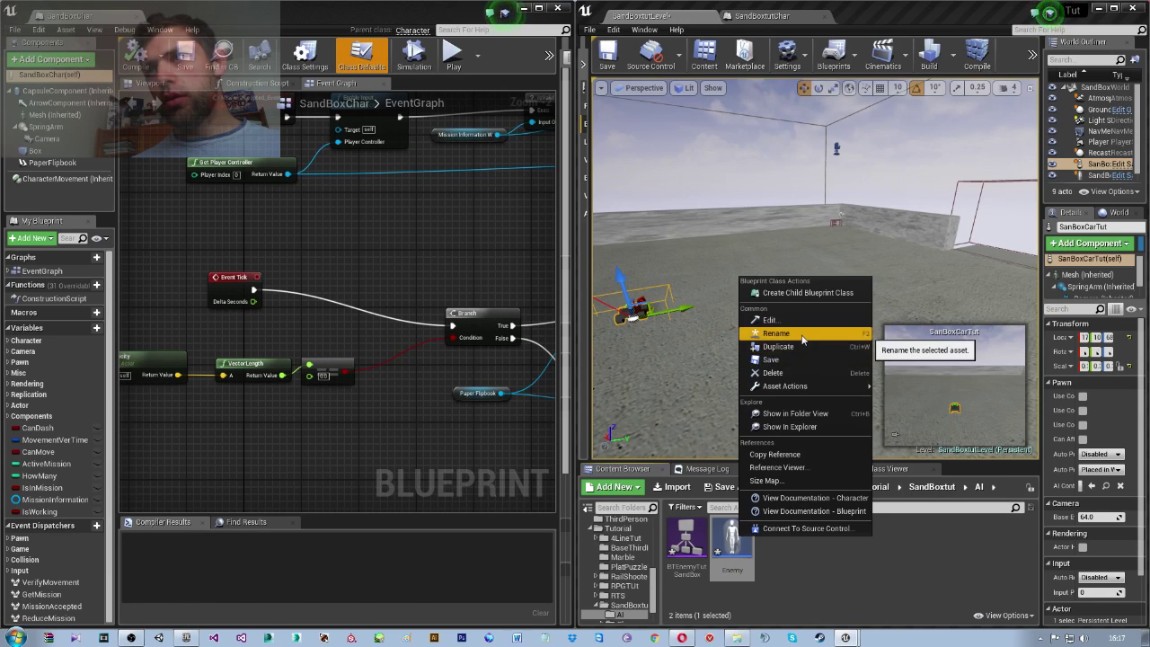
Rename the Enemy blueprint to EnemyTutSandBox by appending SandBox to its name
{"action": "left_click", "coordinate": [790, 336]}
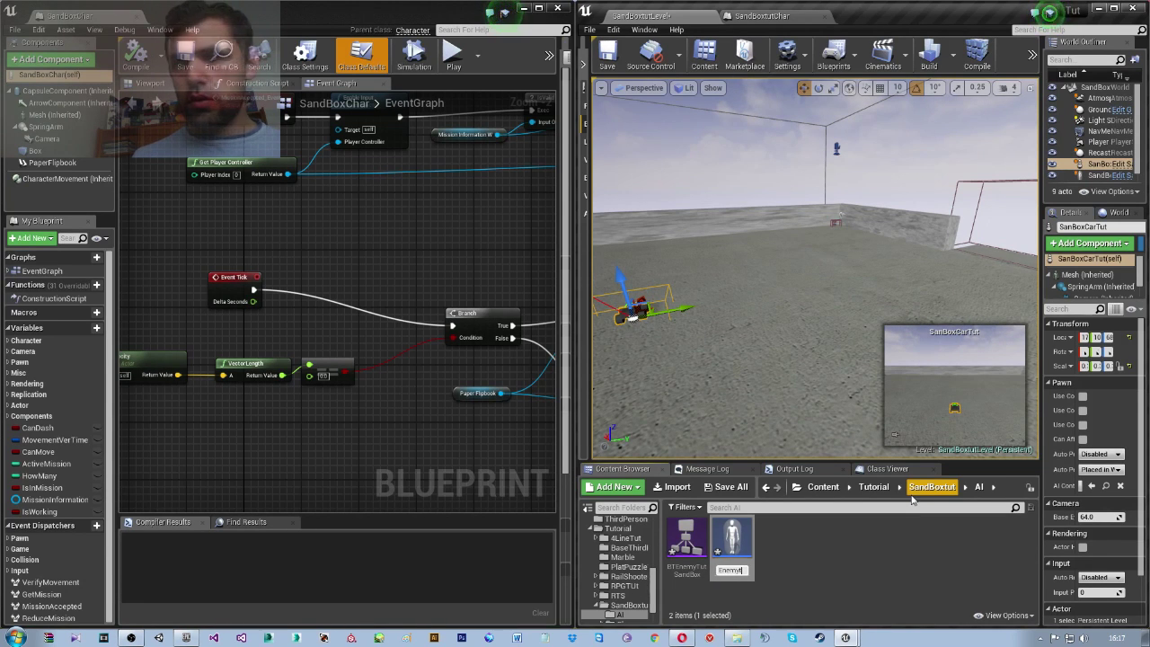
{"action": "type", "text": "yTutSandB"}
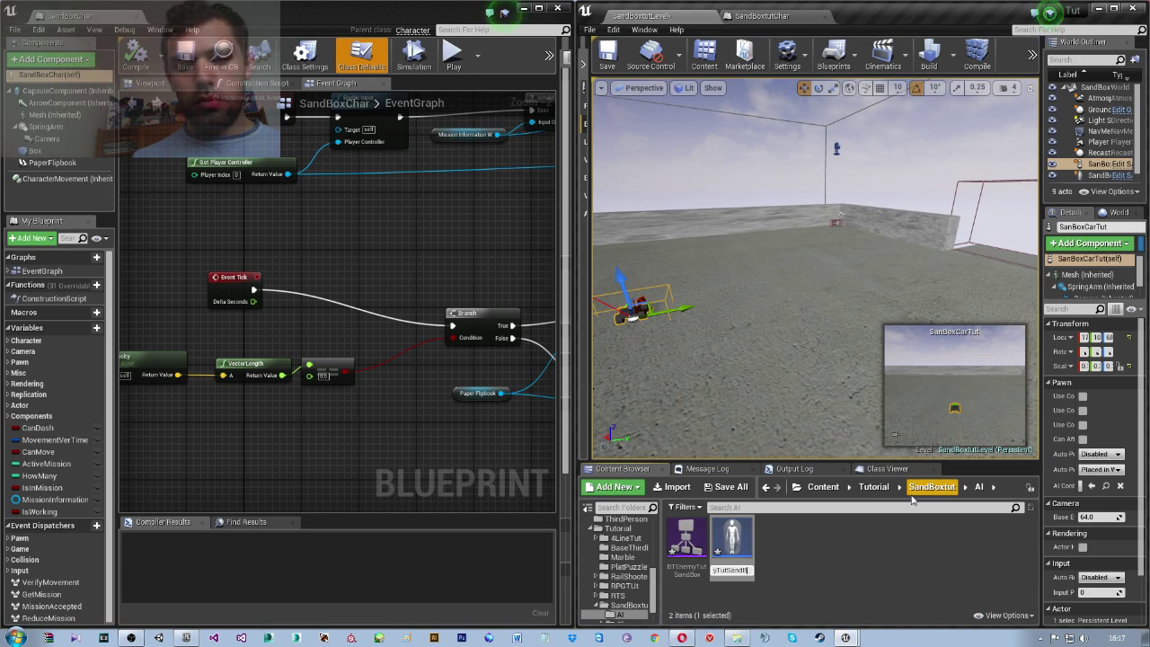
{"action": "type", "text": "ox"}
{"action": "key", "text": "Return"}
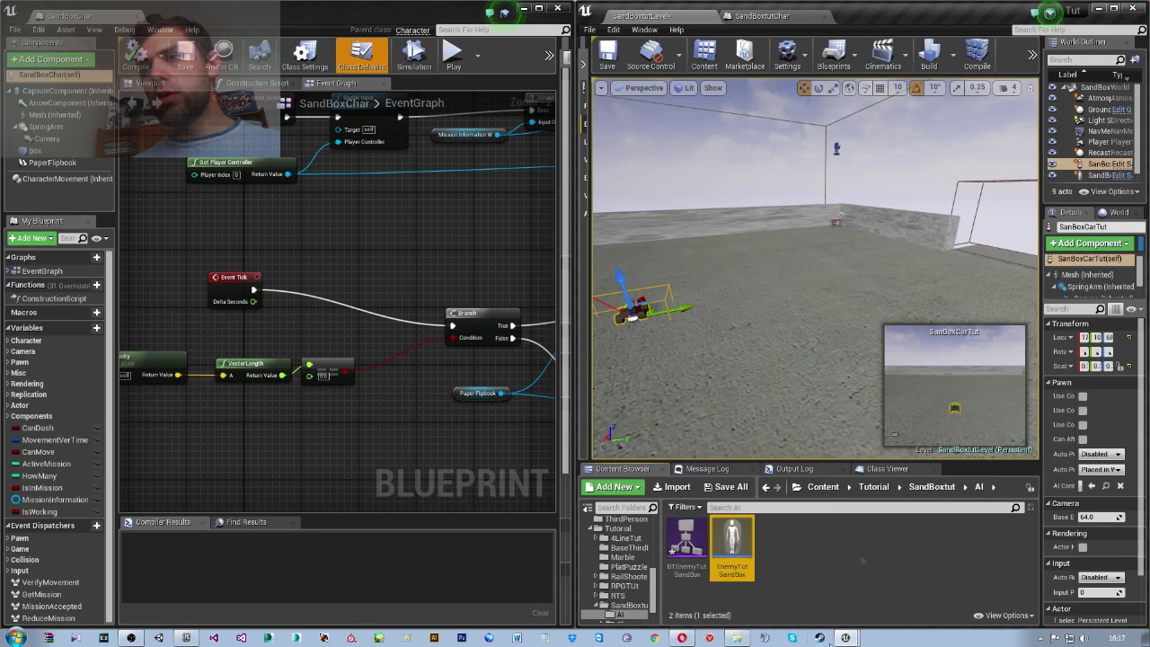
Open BTEnemyTutSandBox, view its Blackboard and Behavior Tree modes, and resize the Details panel
{"action": "double_click", "coordinate": [700, 545]}
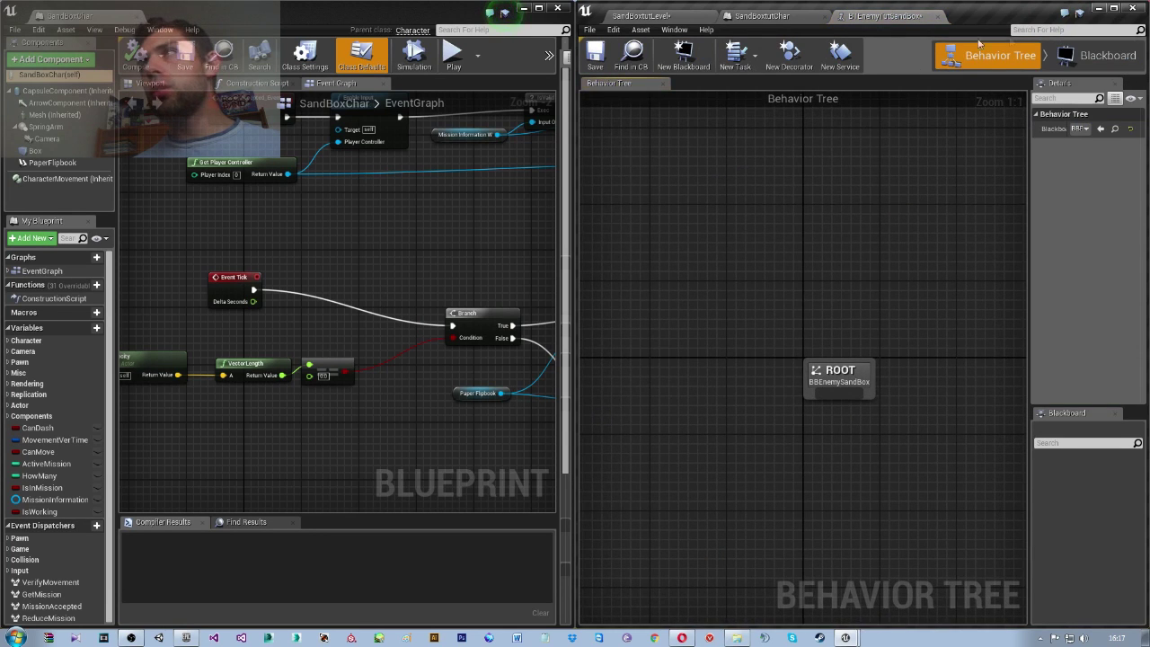
{"action": "left_click", "coordinate": [1097, 54]}
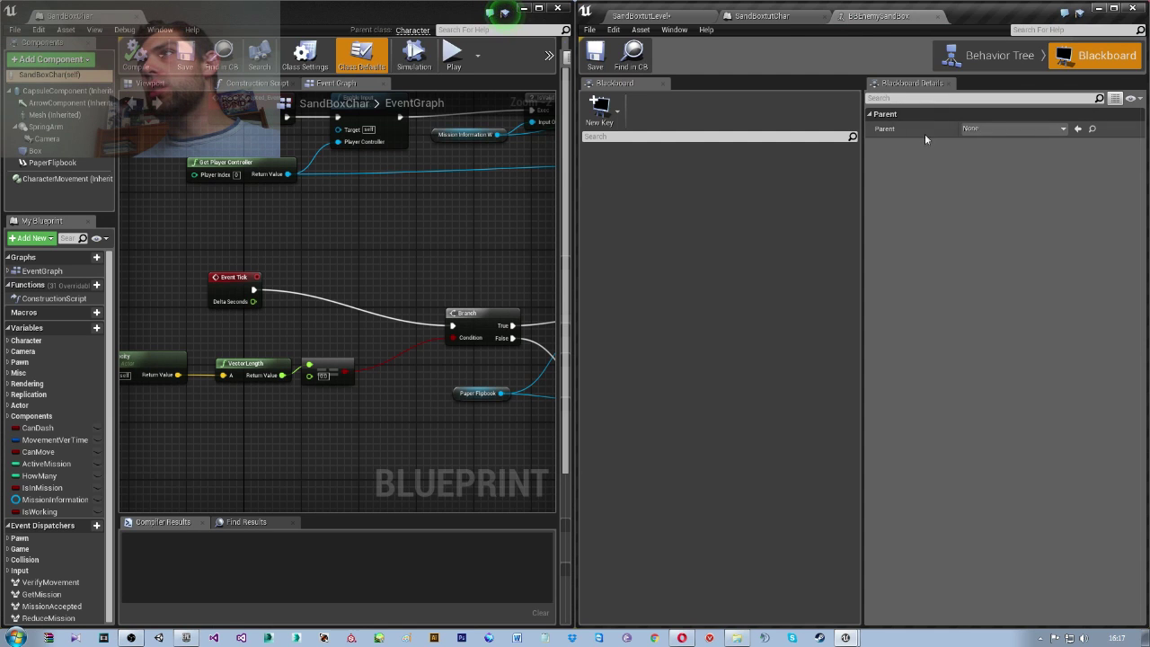
{"action": "left_click", "coordinate": [979, 56]}
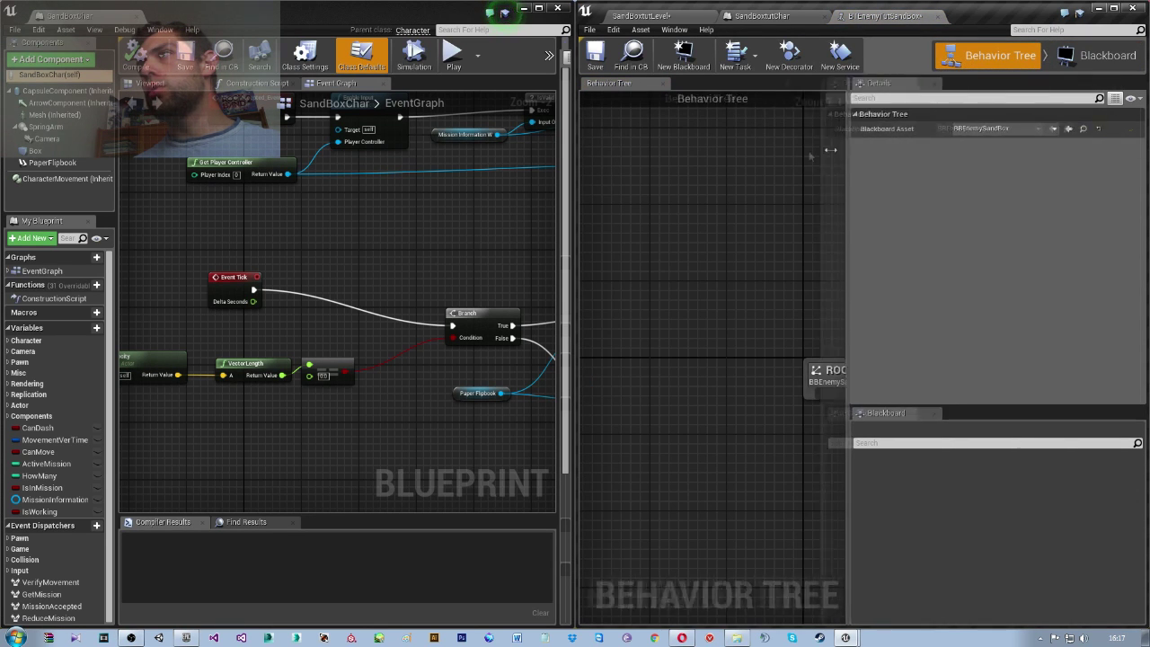
{"action": "left_click_drag", "start_coordinate": [1029, 142], "coordinate": [761, 142]}
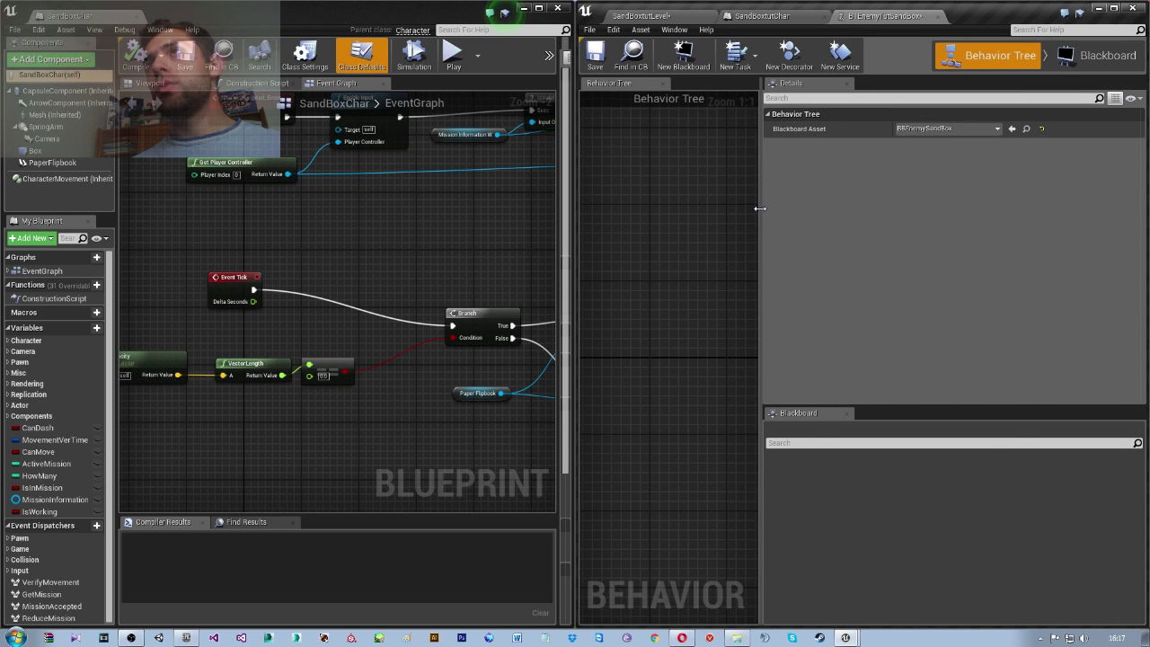
{"action": "left_click_drag", "start_coordinate": [762, 210], "coordinate": [993, 222]}
{"action": "left_click", "coordinate": [641, 15]}
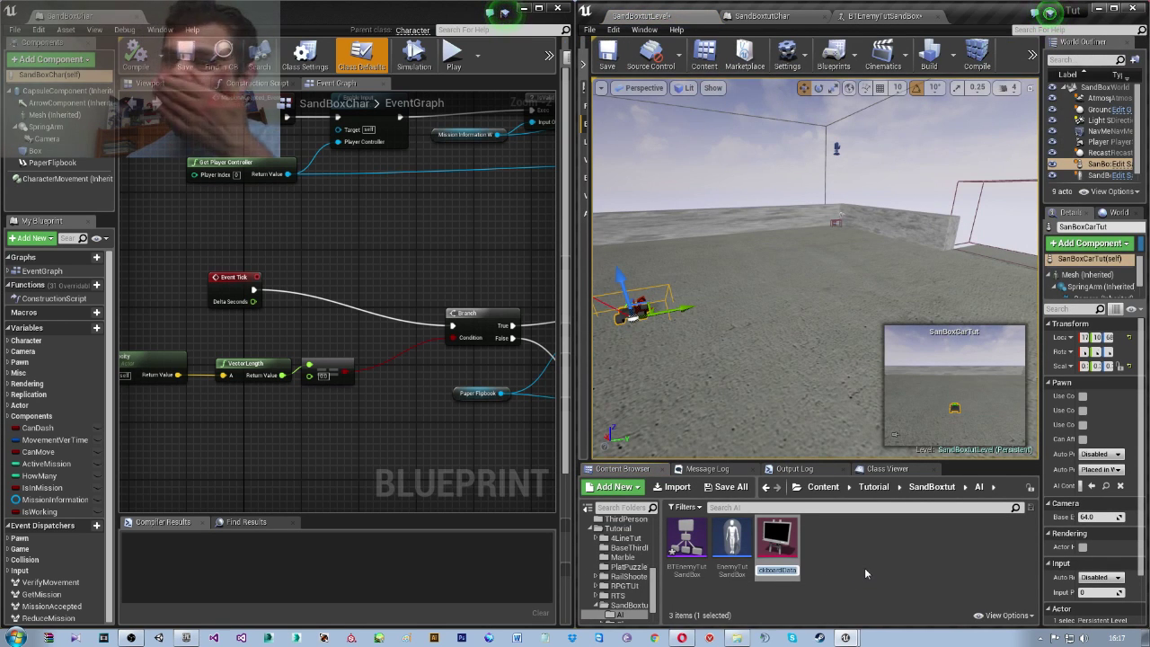
Name the new blackboard asset BBEnemyTutSandBox
{"action": "type", "text": "BB"}
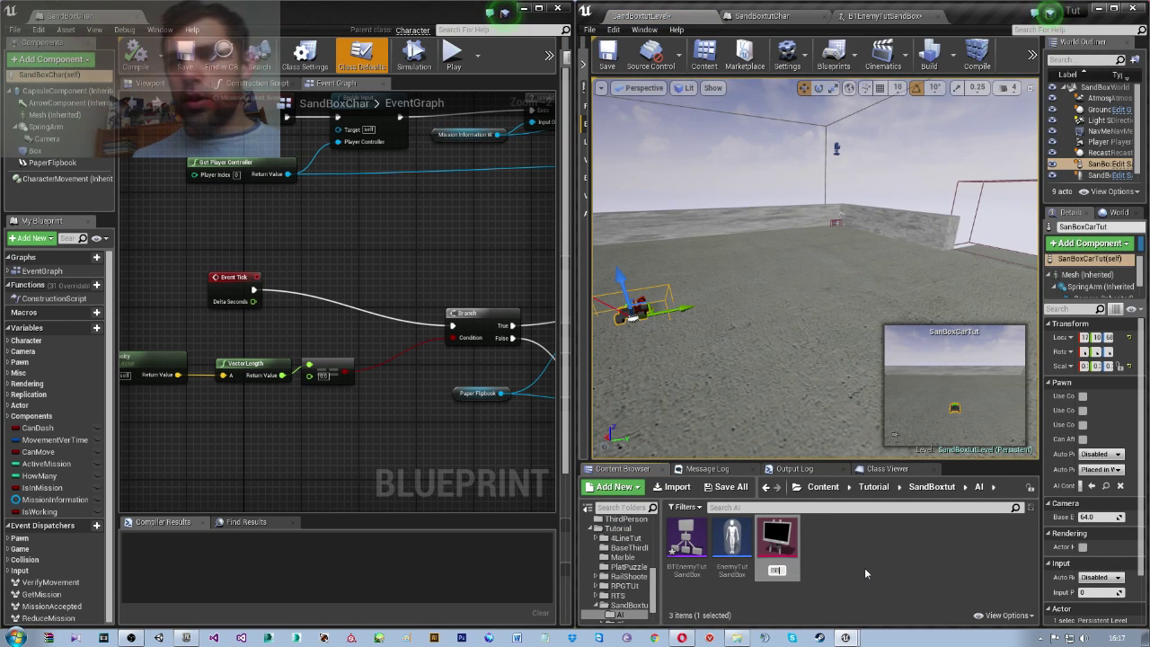
{"action": "type", "text": "Enem"}
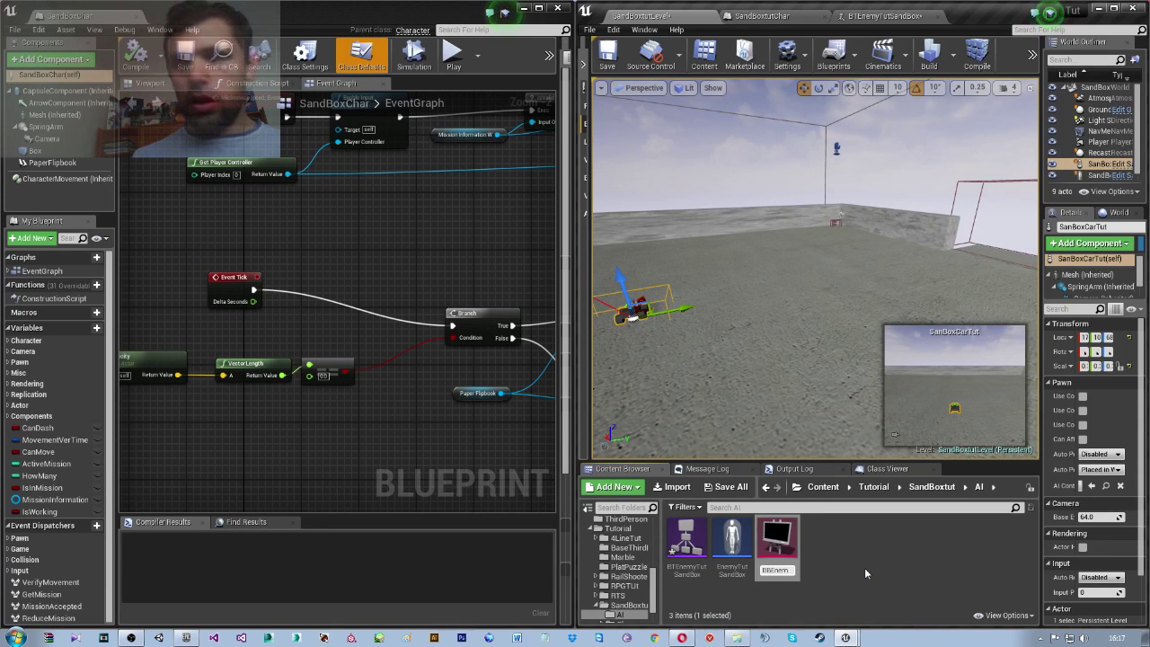
{"action": "type", "text": "yTut"}
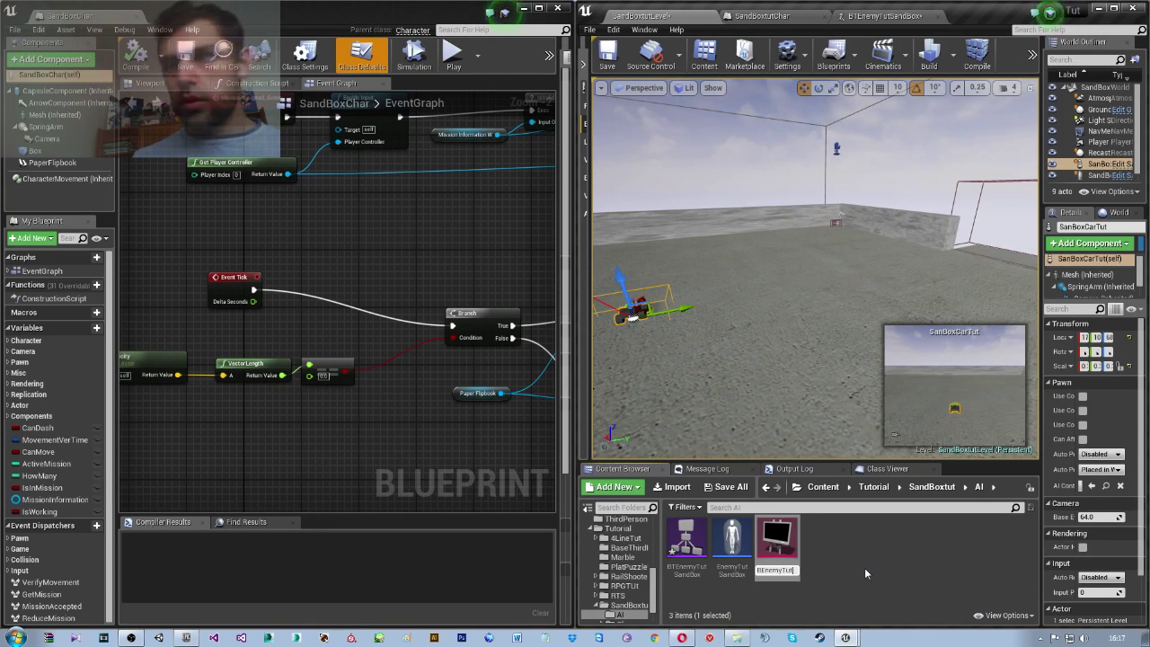
{"action": "type", "text": "Sa"}
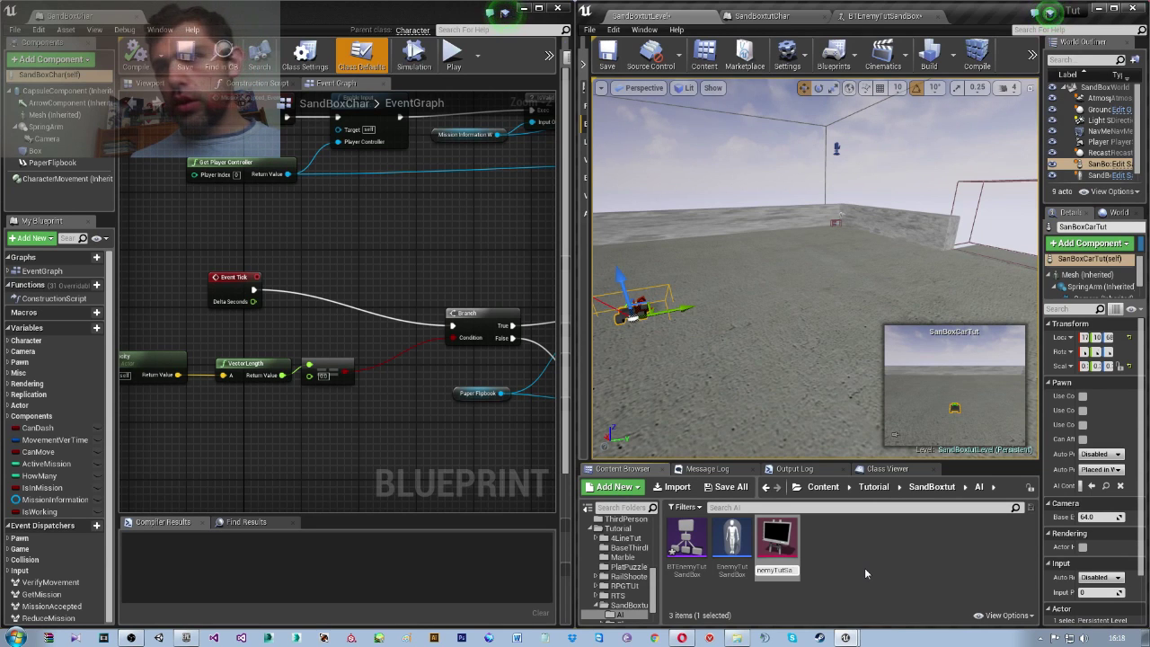
{"action": "type", "text": "nd"}
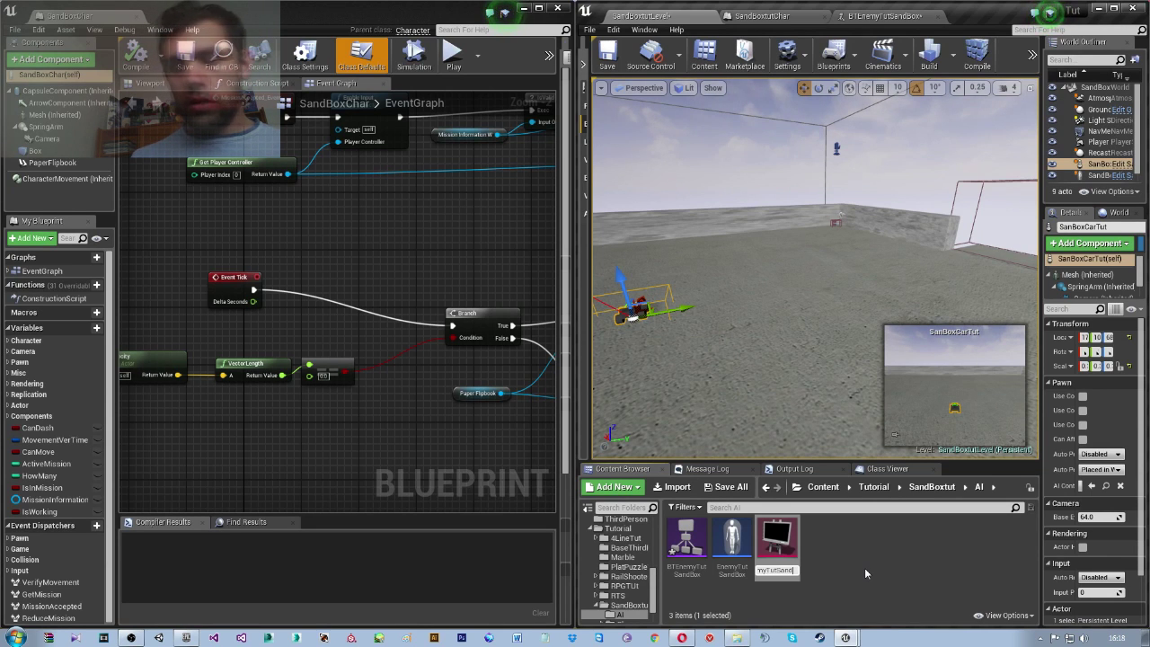
{"action": "type", "text": "Box"}
{"action": "key", "text": "Return"}
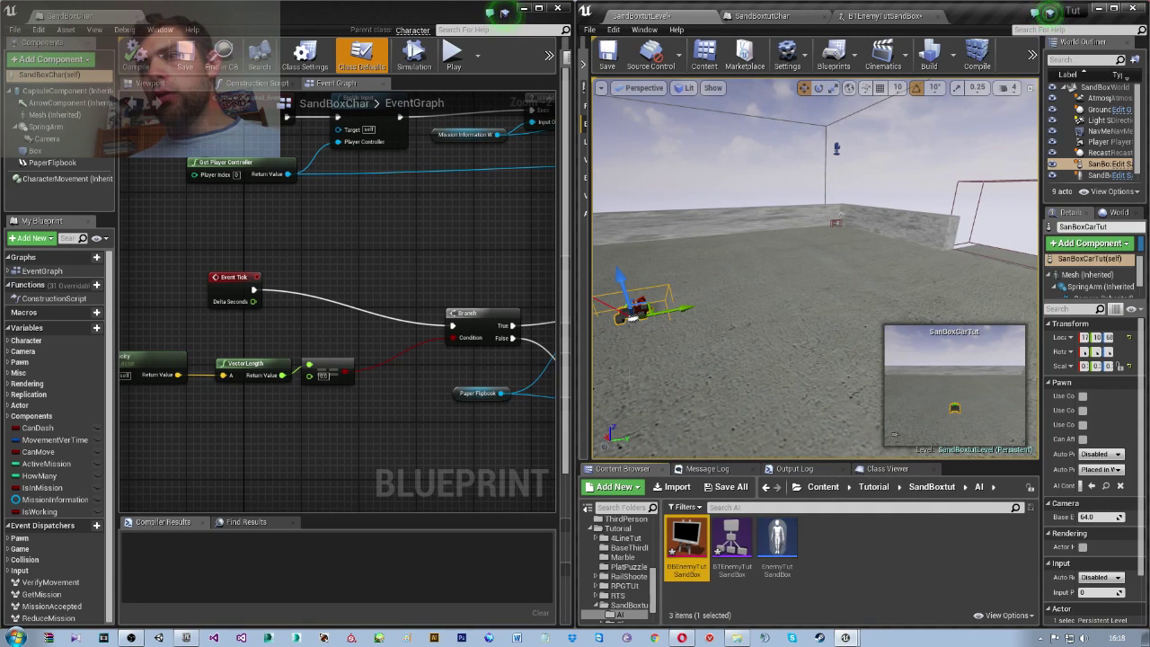
In EnemyTutSandBox, give the inherited Mesh the Bee2 skeletal mesh and a BeeAnim animation class
{"action": "double_click", "coordinate": [796, 542]}
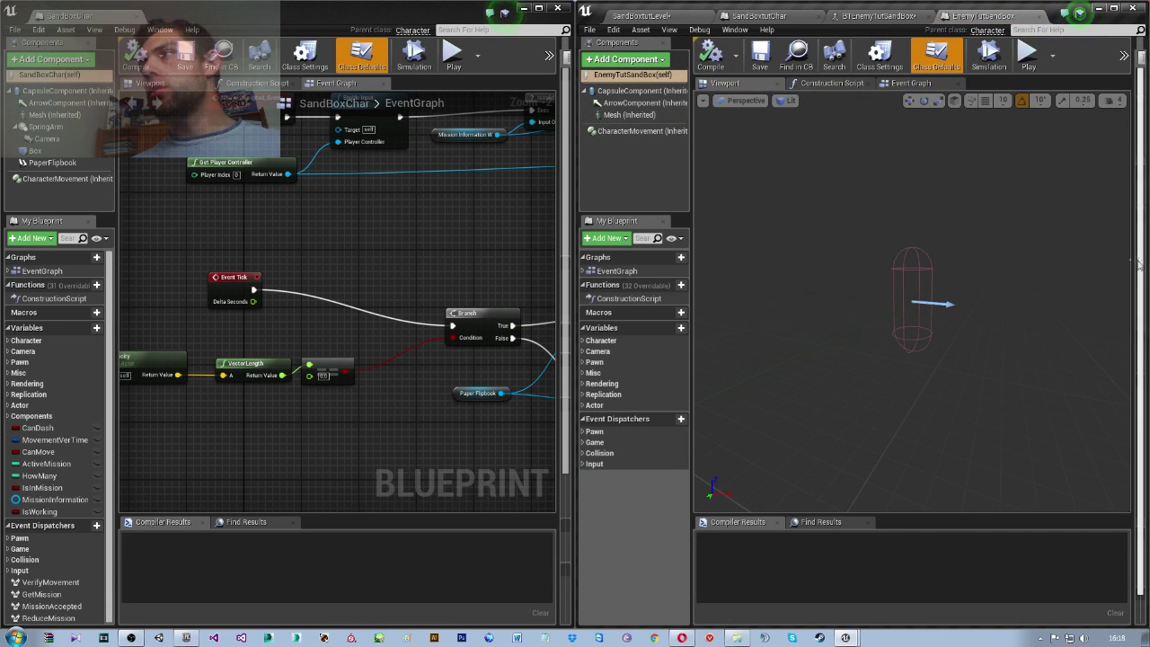
{"action": "left_click_drag", "start_coordinate": [1130, 266], "coordinate": [908, 282]}
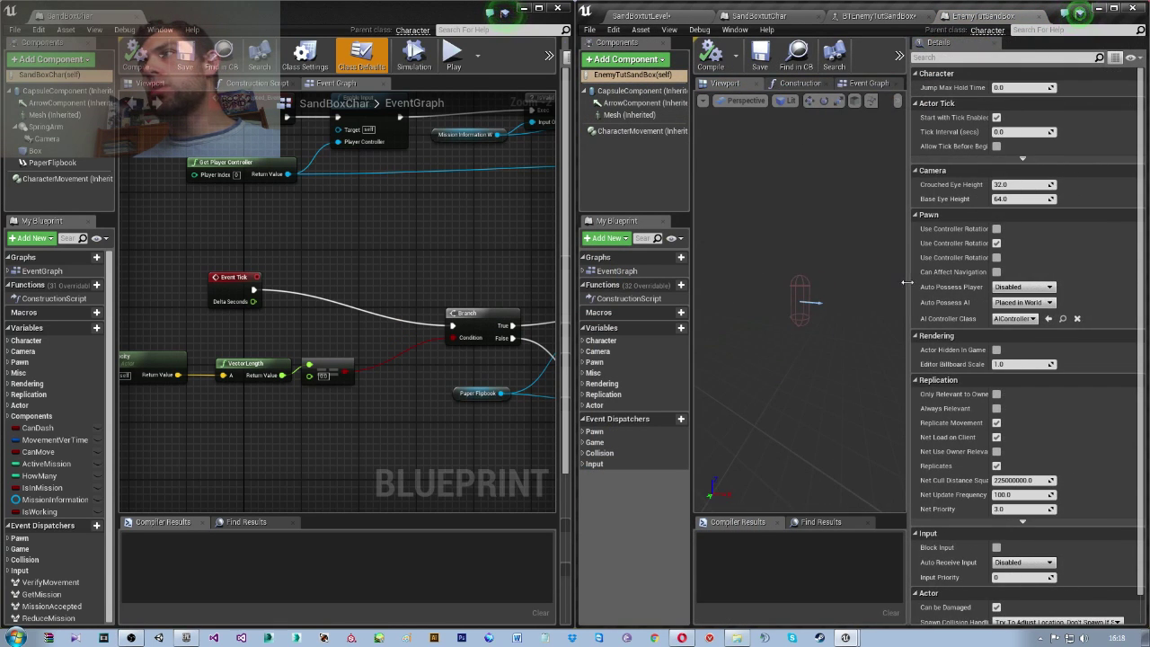
{"action": "left_click", "coordinate": [629, 115]}
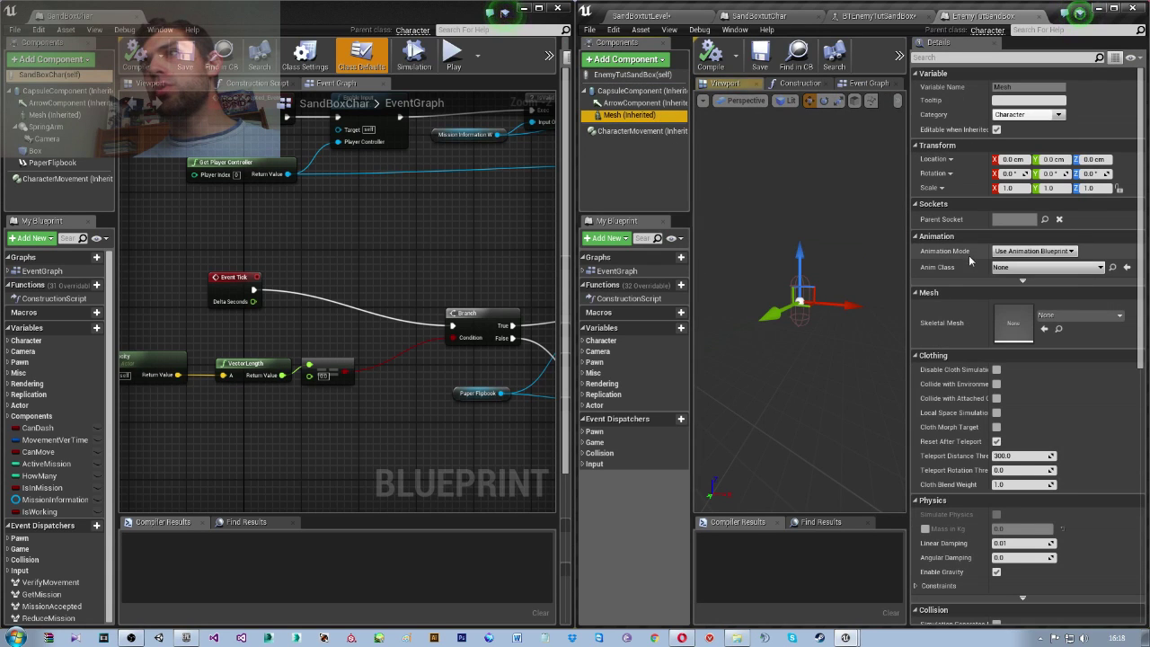
{"action": "left_click", "coordinate": [1077, 315]}
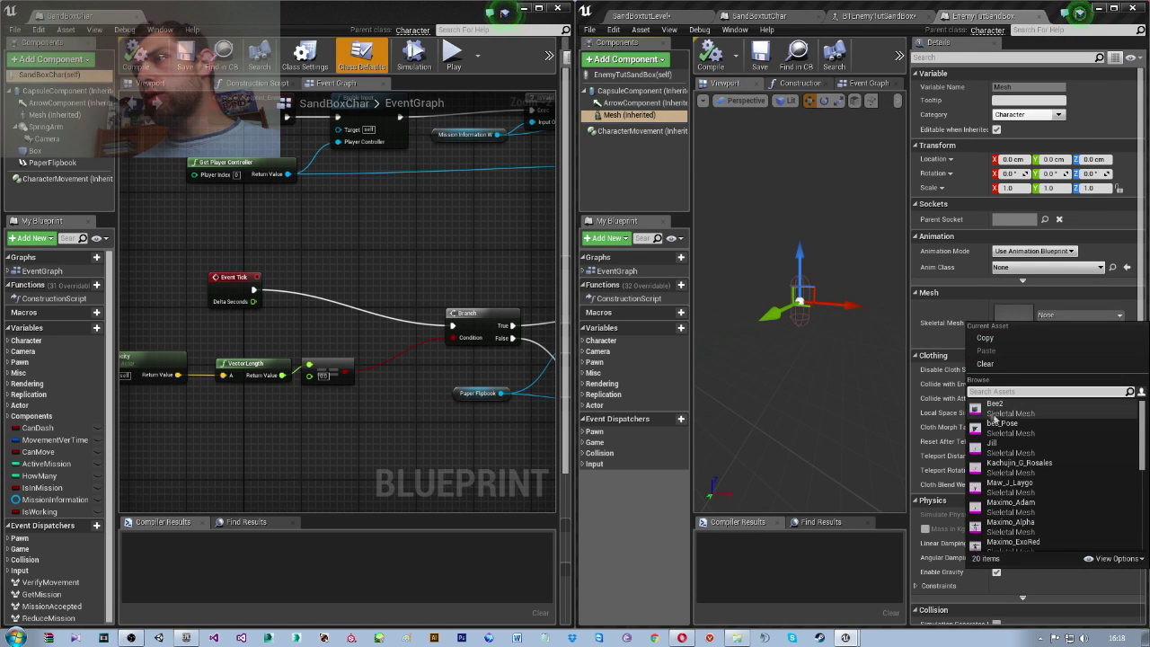
{"action": "left_click", "coordinate": [992, 411]}
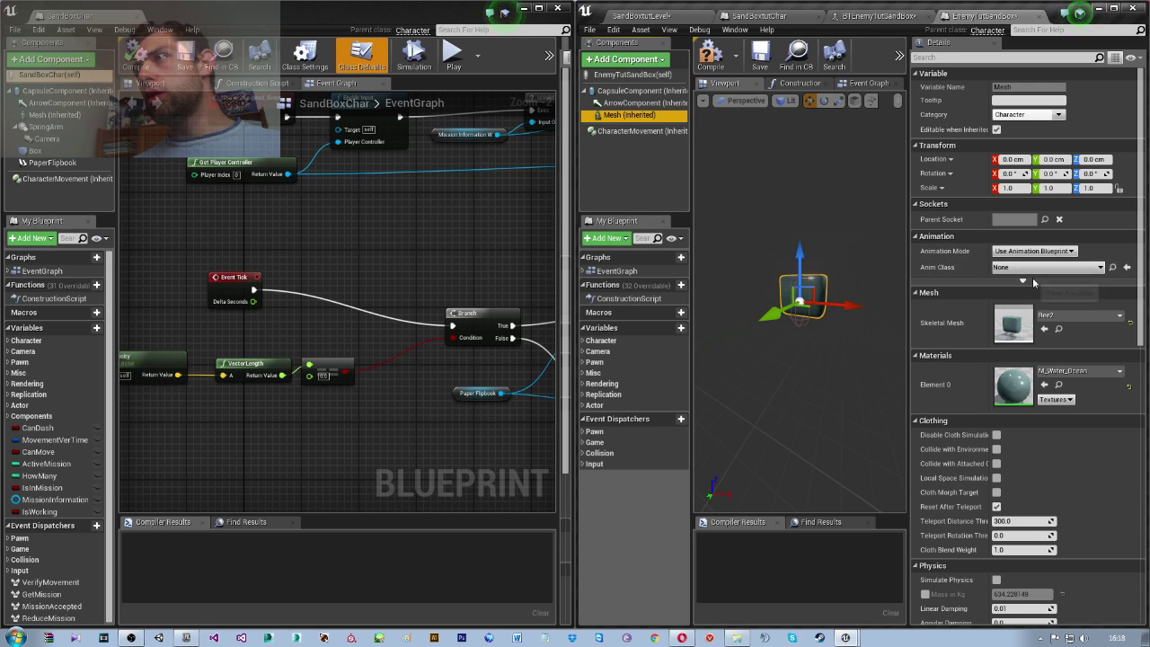
{"action": "left_click", "coordinate": [1042, 267]}
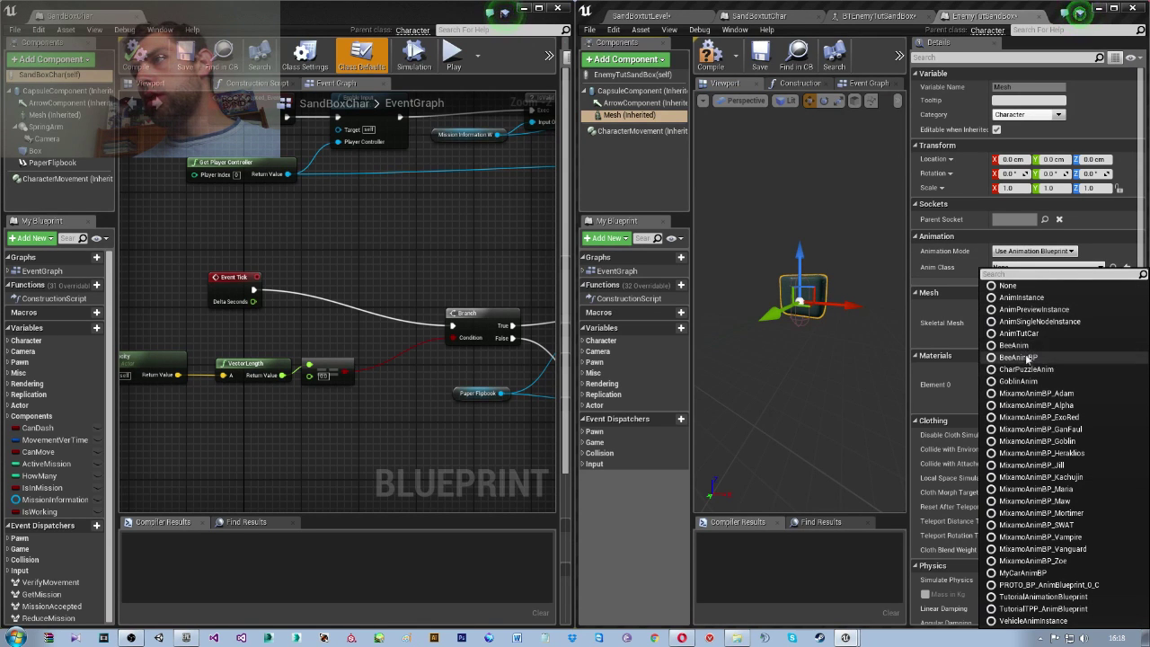
{"action": "left_click", "coordinate": [1026, 347]}
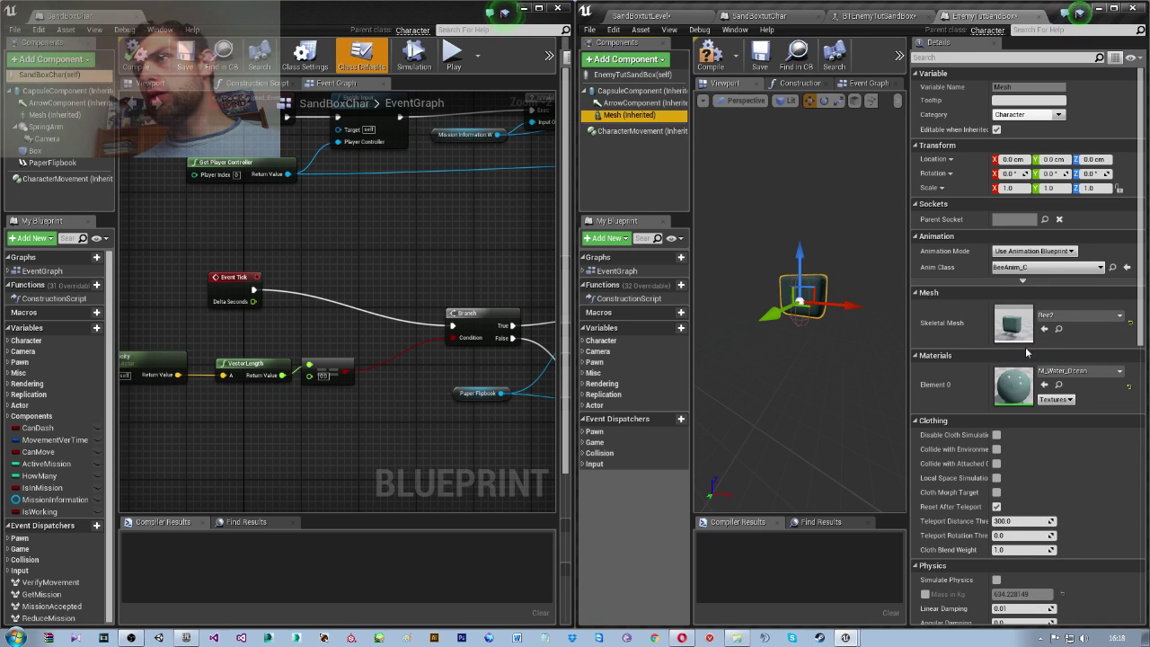
Confirm Bee2 stays as the skeletal mesh and switch the Anim Class to BeeAnimBP_C
{"action": "scroll", "coordinate": [834, 303], "scroll_direction": "up", "scroll_amount": 5}
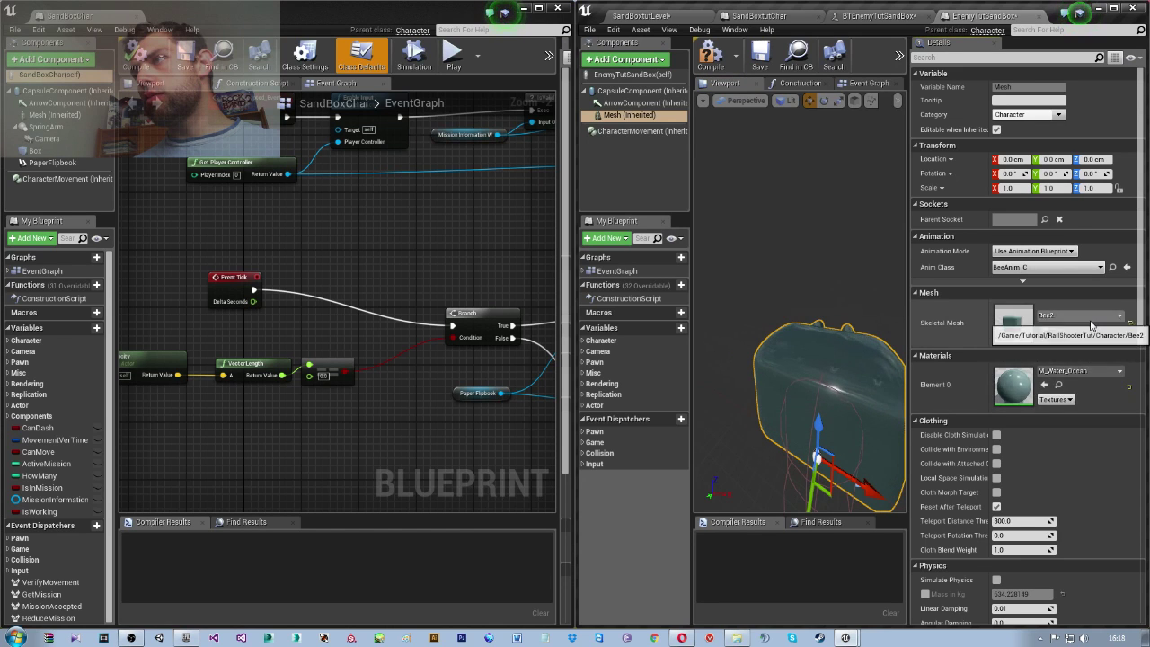
{"action": "left_click", "coordinate": [1087, 315]}
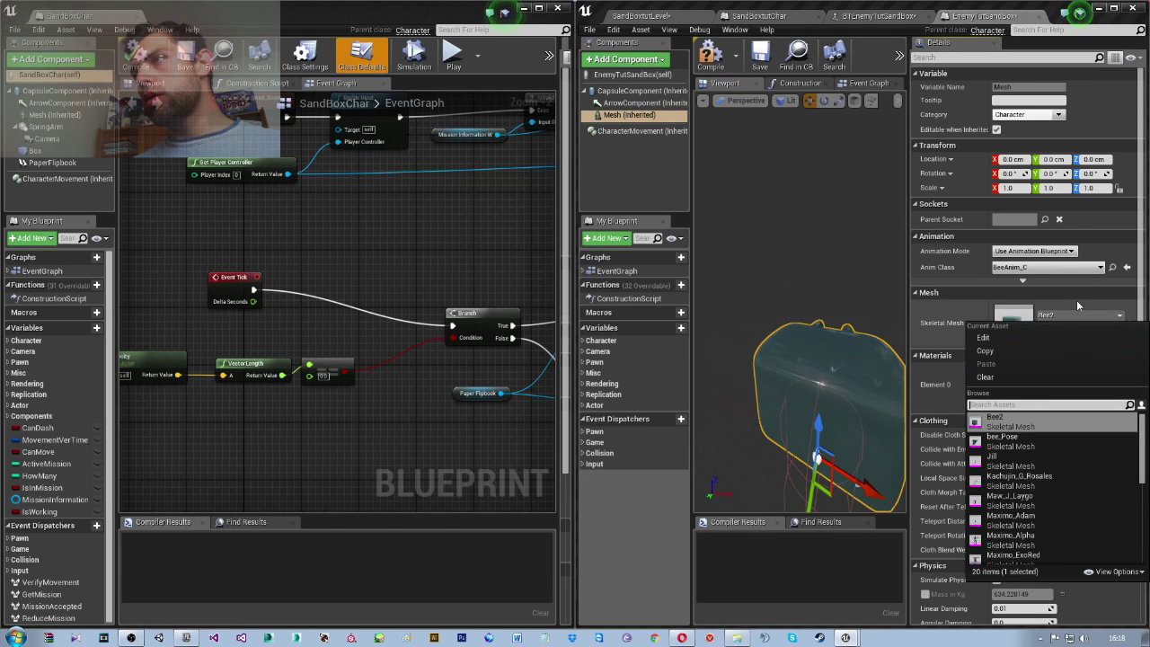
{"action": "left_click", "coordinate": [1060, 276]}
{"action": "left_click", "coordinate": [1056, 268]}
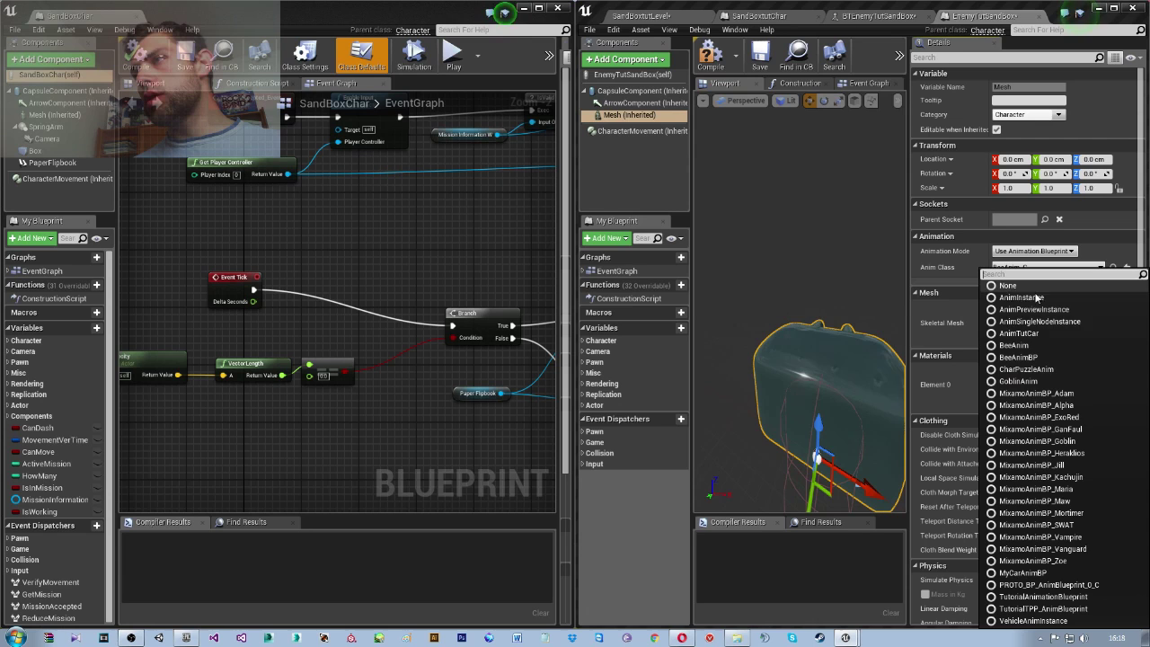
{"action": "left_click", "coordinate": [1040, 361]}
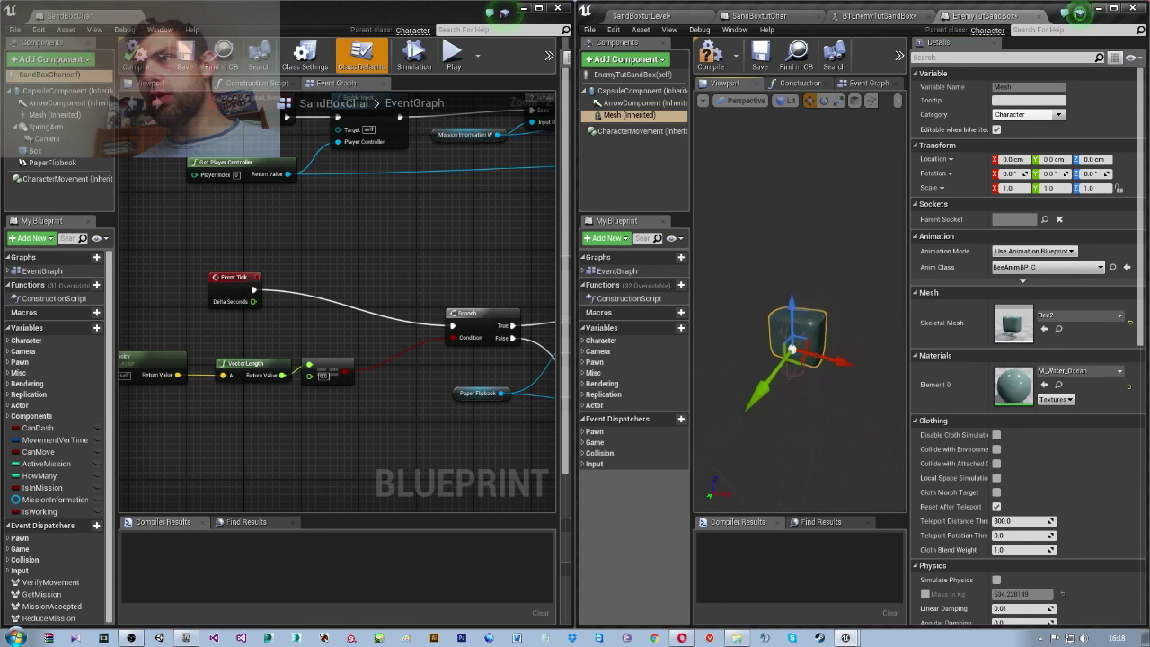
Shift the Bee2 mesh about 34 units along Y and lower it about 25 units
{"action": "left_click_drag", "start_coordinate": [789, 449], "coordinate": [772, 494]}
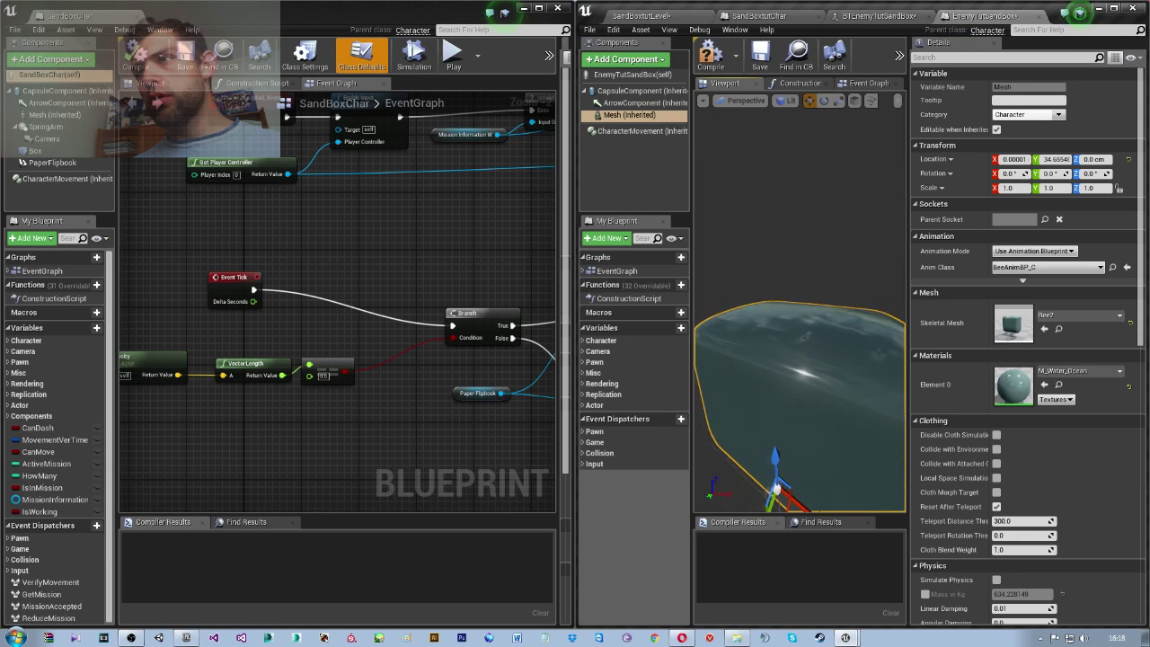
{"action": "key", "text": "f"}
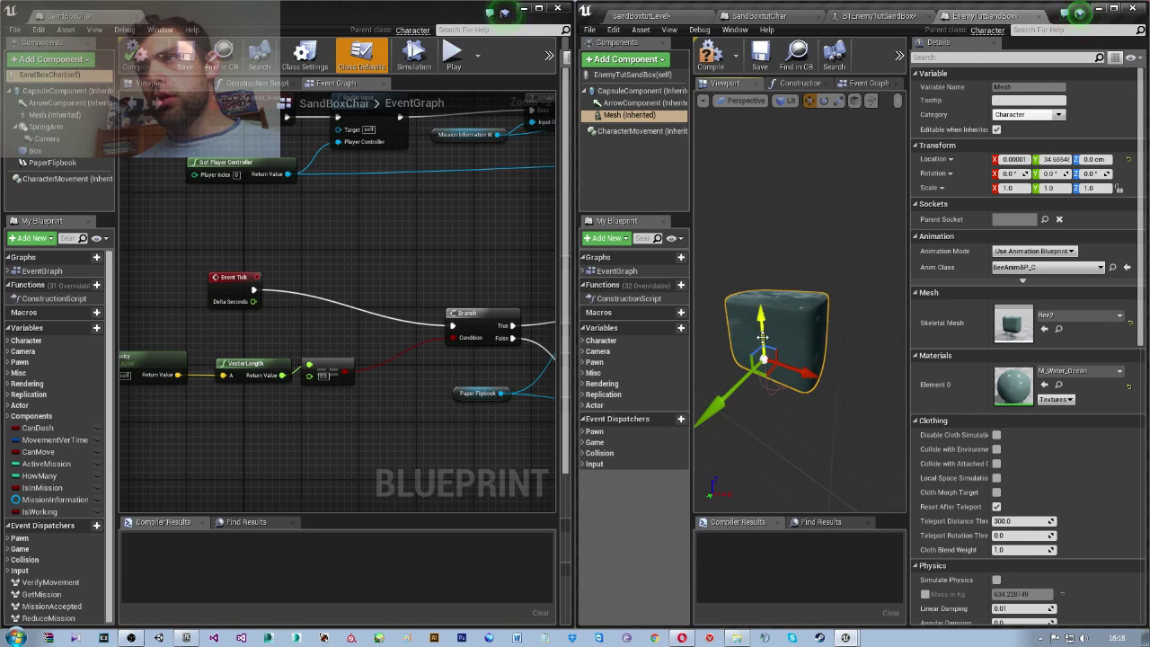
{"action": "left_click_drag", "start_coordinate": [762, 336], "coordinate": [761, 354]}
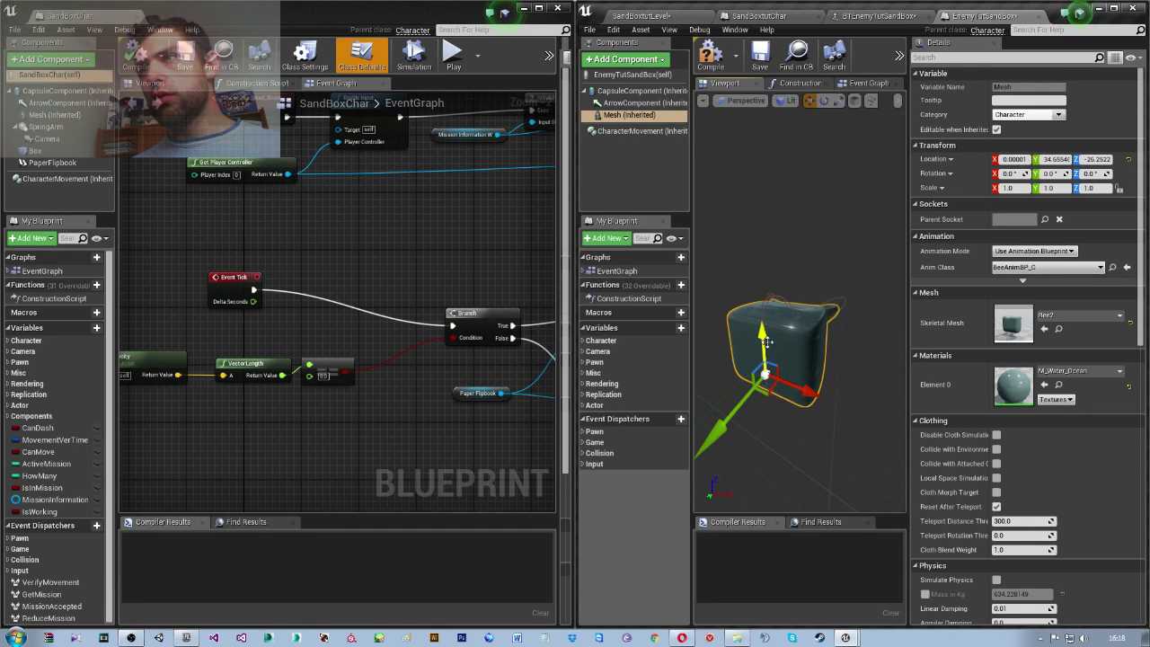
Scale the bee mesh down to roughly 0.62–0.65, narrowing it along Y
{"action": "key", "text": "r"}
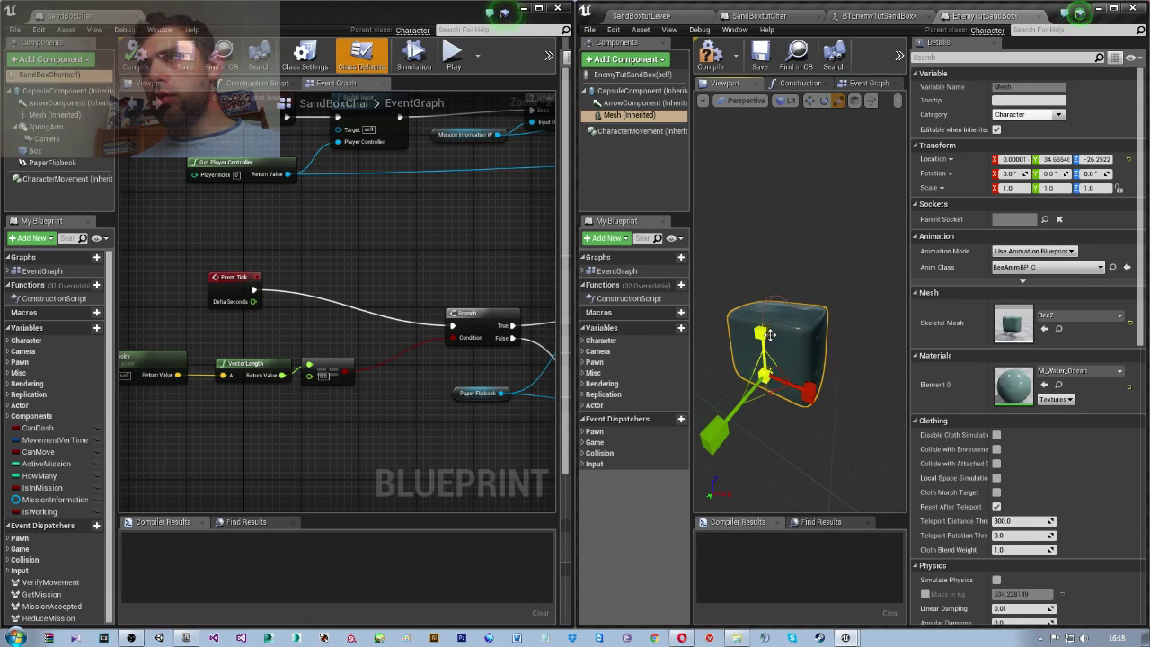
{"action": "left_click_drag", "start_coordinate": [761, 344], "coordinate": [760, 393]}
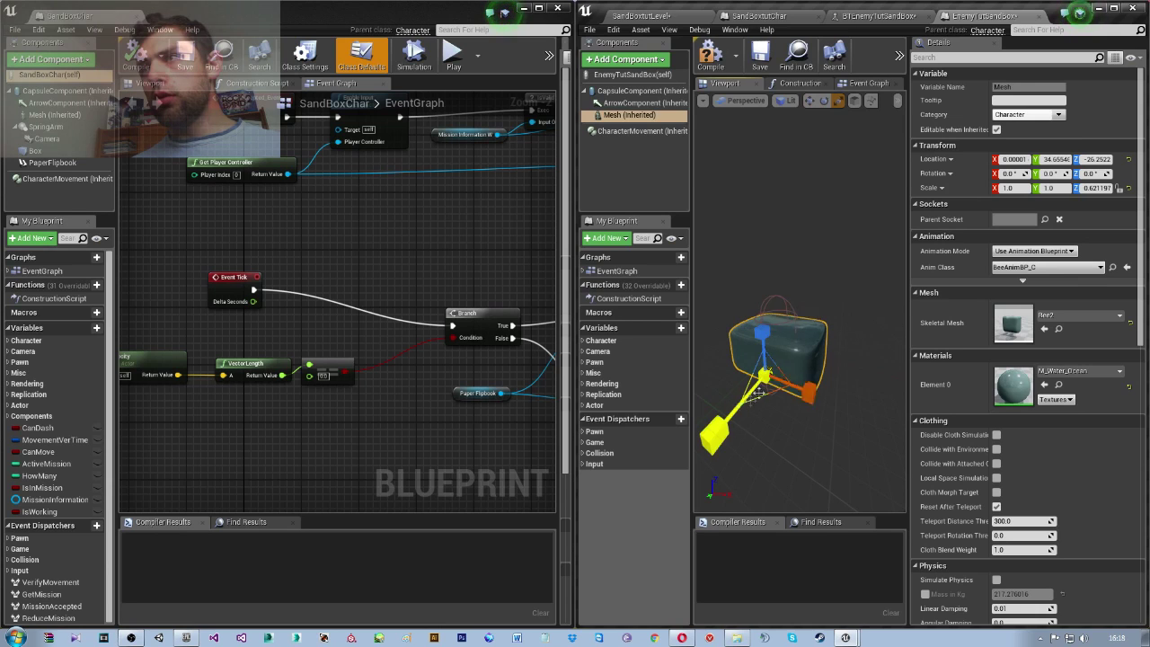
{"action": "left_click_drag", "start_coordinate": [720, 428], "coordinate": [714, 436]}
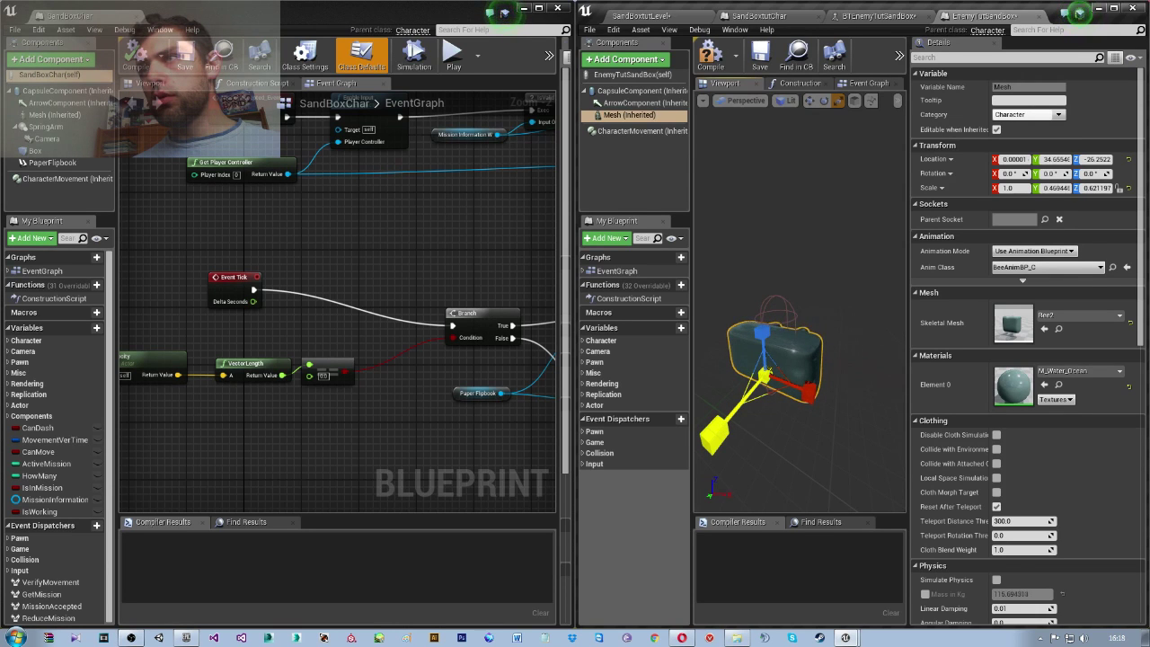
{"action": "mouse_move", "coordinate": [809, 393]}
{"action": "left_mouse_down"}
{"action": "mouse_move", "coordinate": [770, 370]}
{"action": "mouse_move", "coordinate": [833, 354]}
{"action": "mouse_move", "coordinate": [814, 331]}
{"action": "left_mouse_up"}
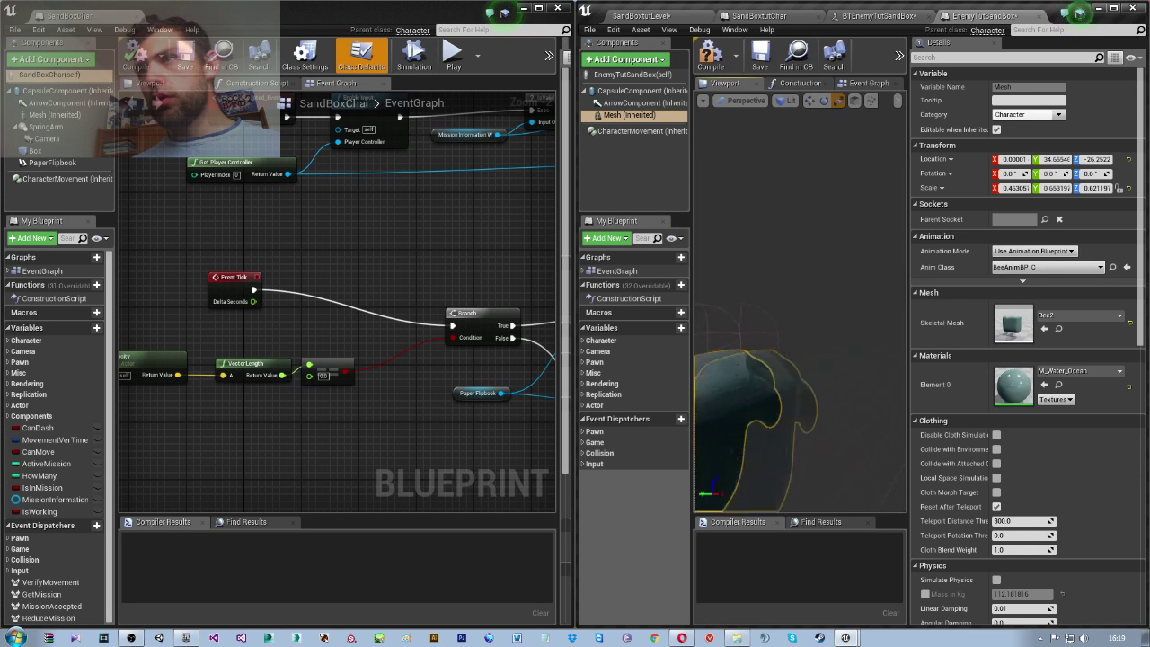
Raise the mesh to Z -11.75, then compile and save the enemy blueprint
{"action": "key", "text": "w"}
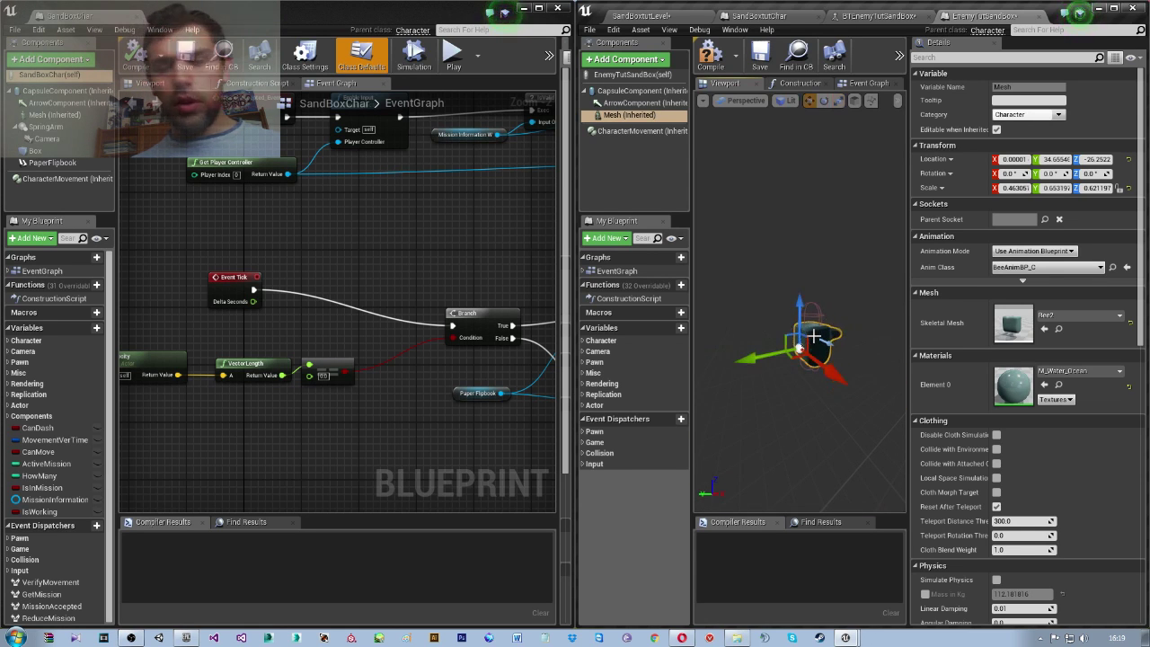
{"action": "left_click_drag", "start_coordinate": [799, 334], "coordinate": [798, 315]}
{"action": "mouse_move", "coordinate": [799, 314]}
{"action": "right_mouse_down"}
{"action": "mouse_move", "coordinate": [802, 404]}
{"action": "mouse_move", "coordinate": [819, 355]}
{"action": "mouse_move", "coordinate": [785, 472]}
{"action": "right_mouse_up"}
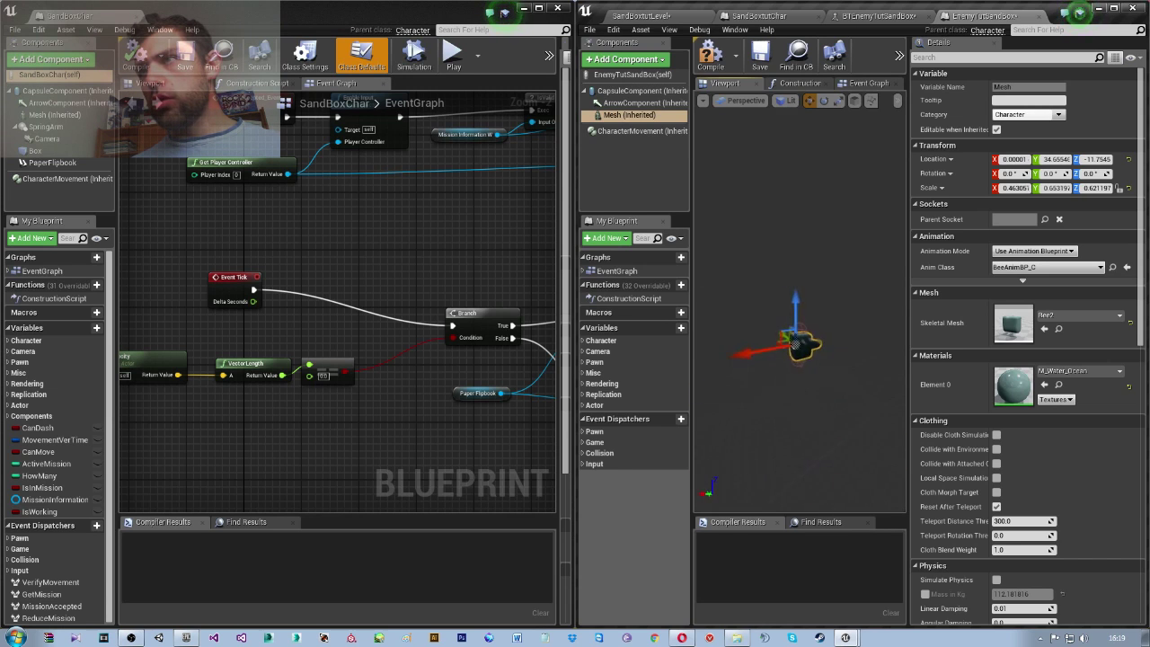
{"action": "right_click_drag", "start_coordinate": [785, 473], "coordinate": [790, 377]}
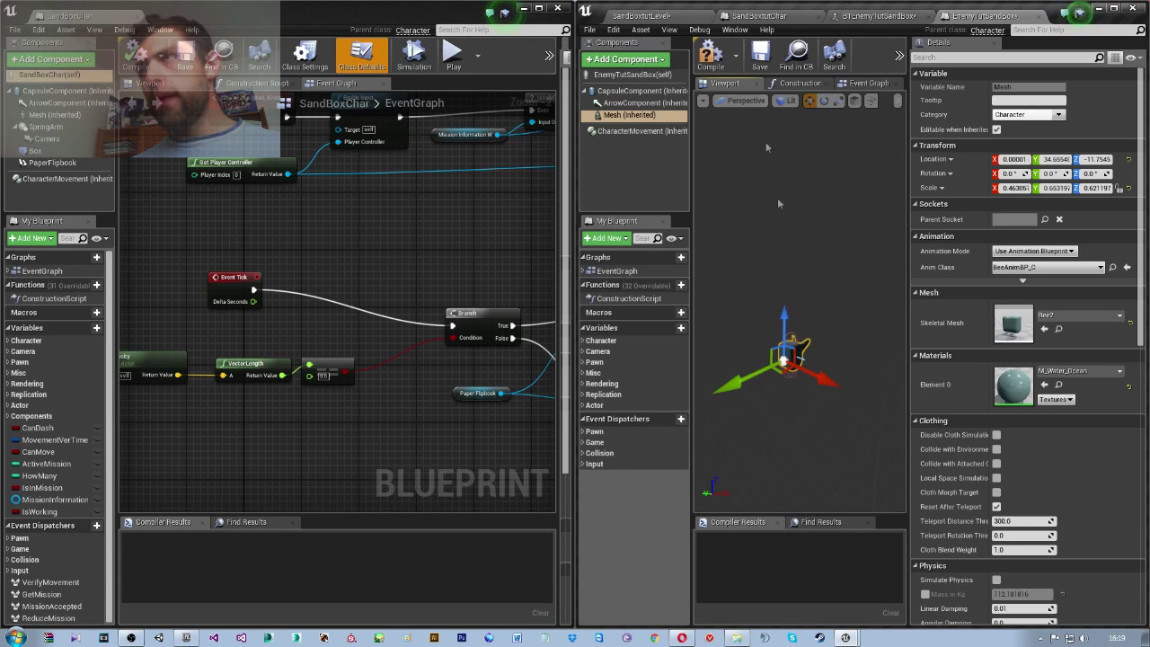
{"action": "left_click", "coordinate": [710, 62]}
Back in the level editor, create a new Blueprint Class from the AI folder's context menu
{"action": "left_click", "coordinate": [642, 16]}
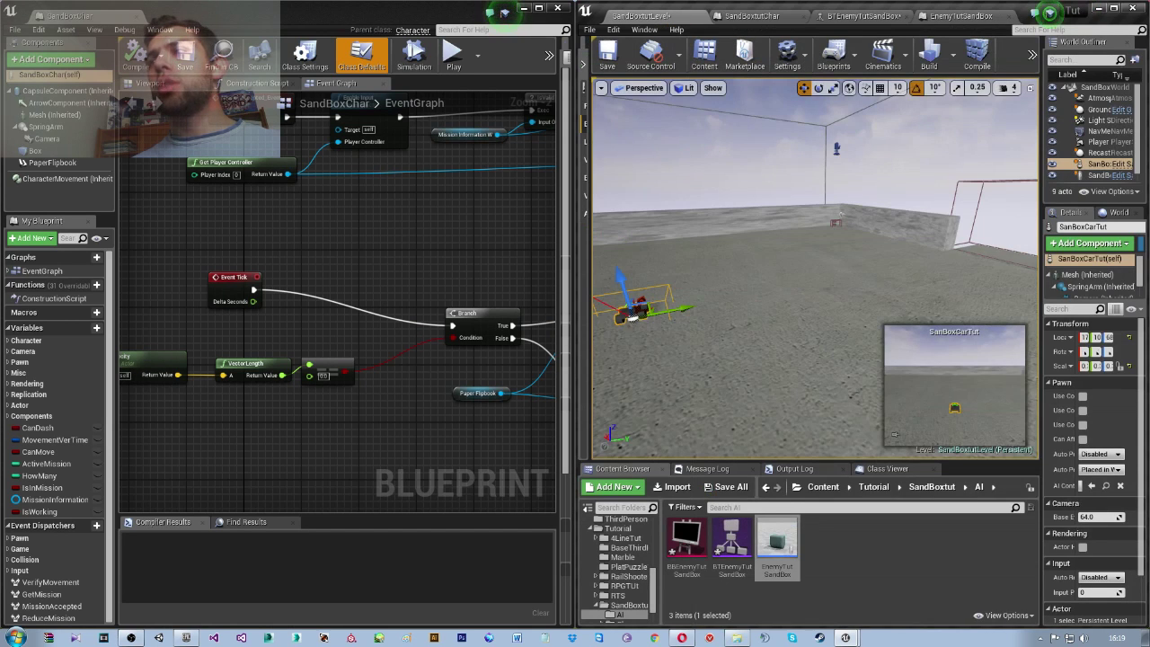
{"action": "right_click", "coordinate": [859, 577]}
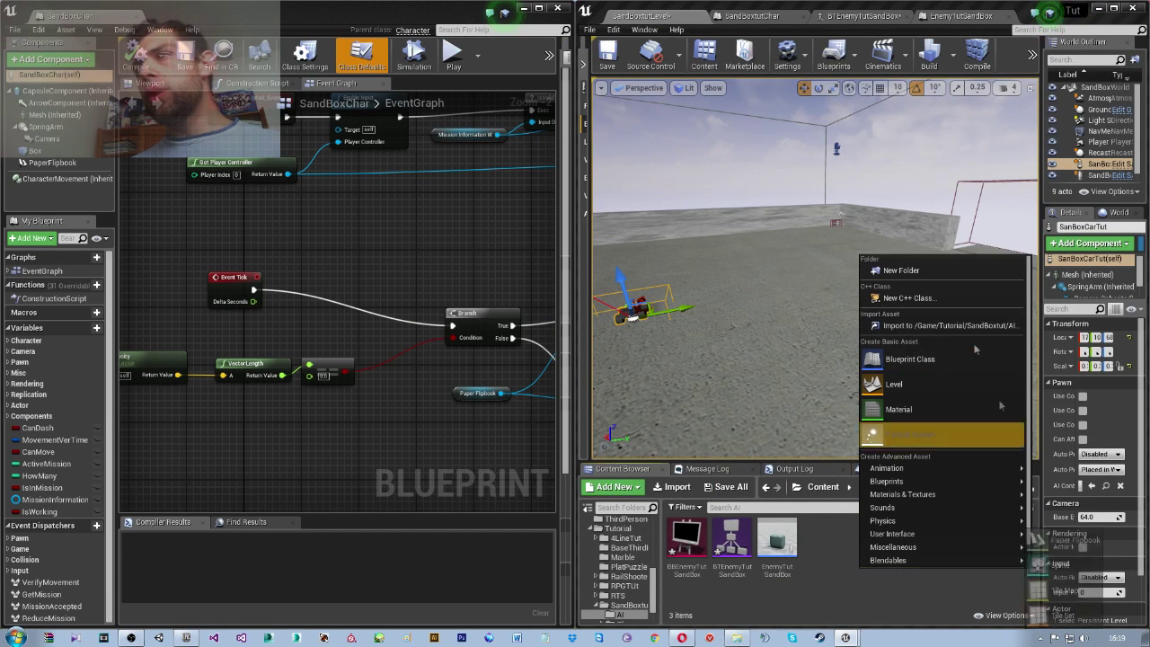
{"action": "left_click", "coordinate": [902, 360]}
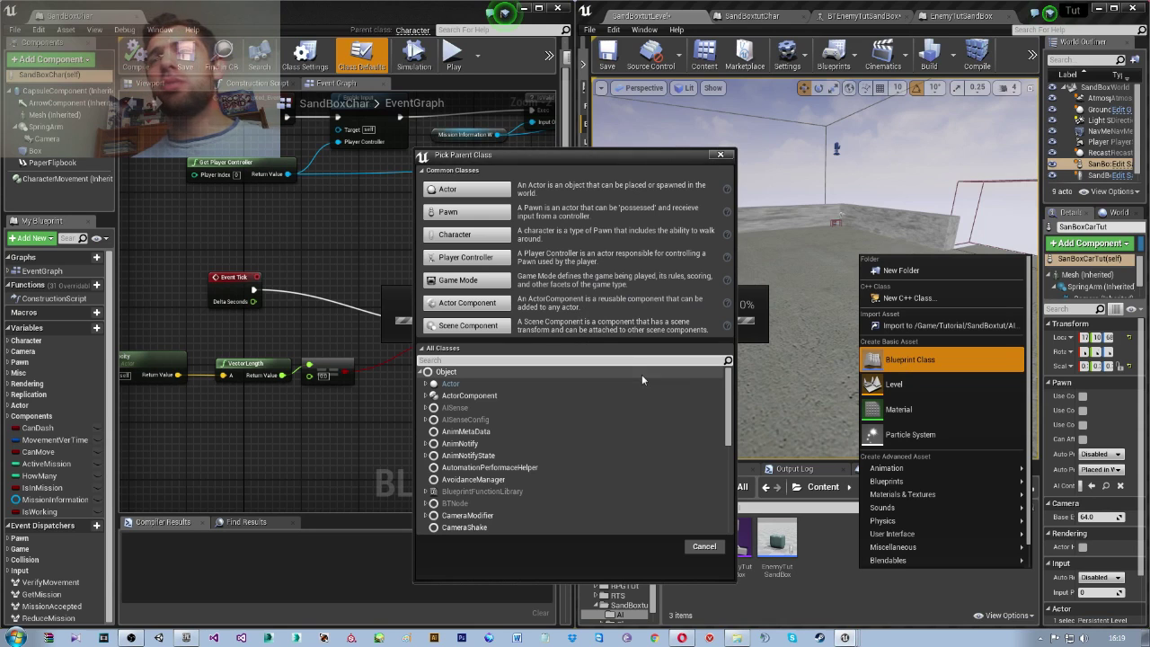